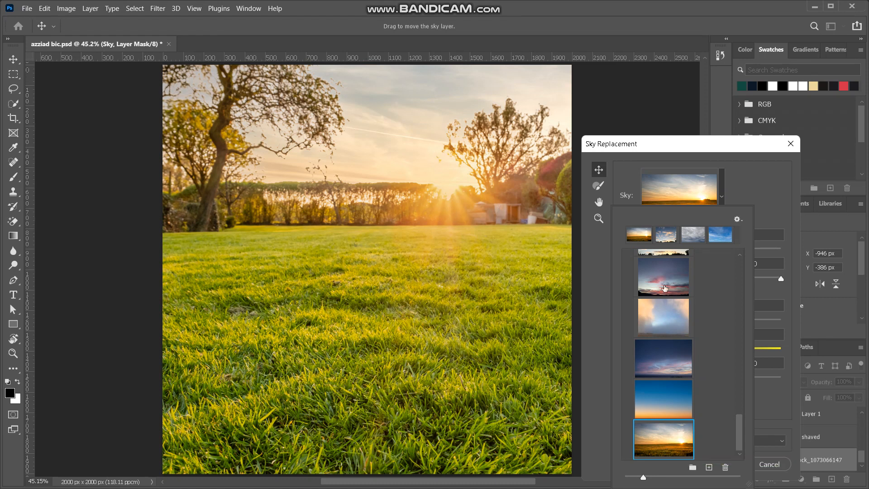
pyautogui.click(666, 280)
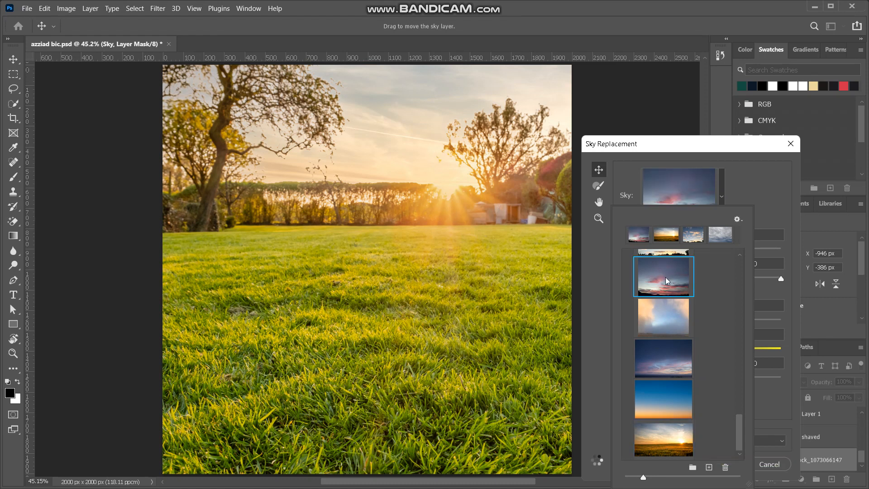
pyautogui.click(795, 144)
pyautogui.click(795, 144)
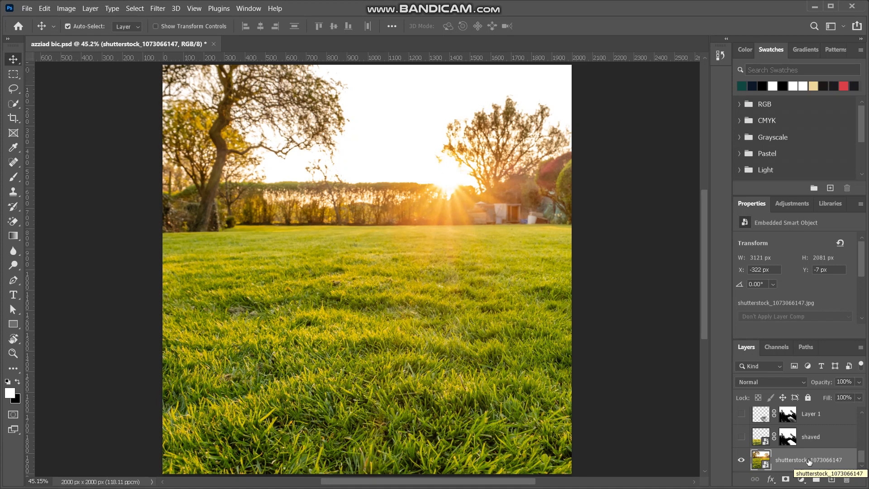
pyautogui.hotkey('ctrl', 'j')
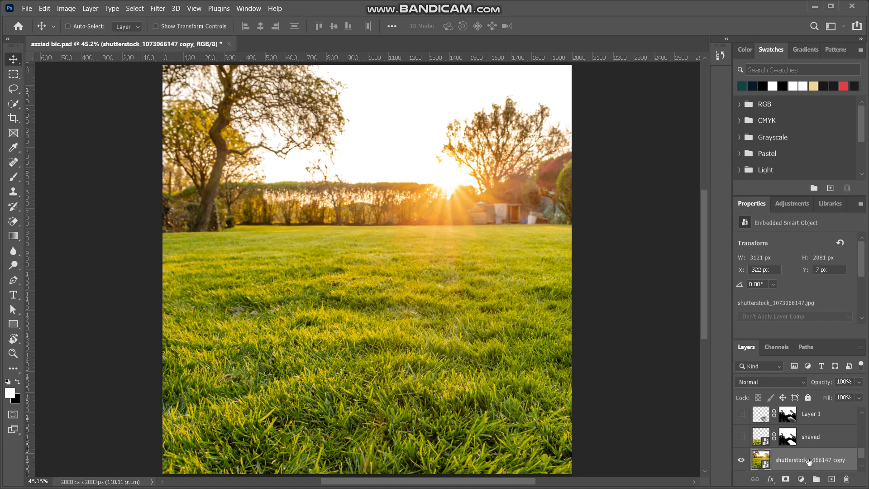
pyautogui.scroll(-1, 809, 462)
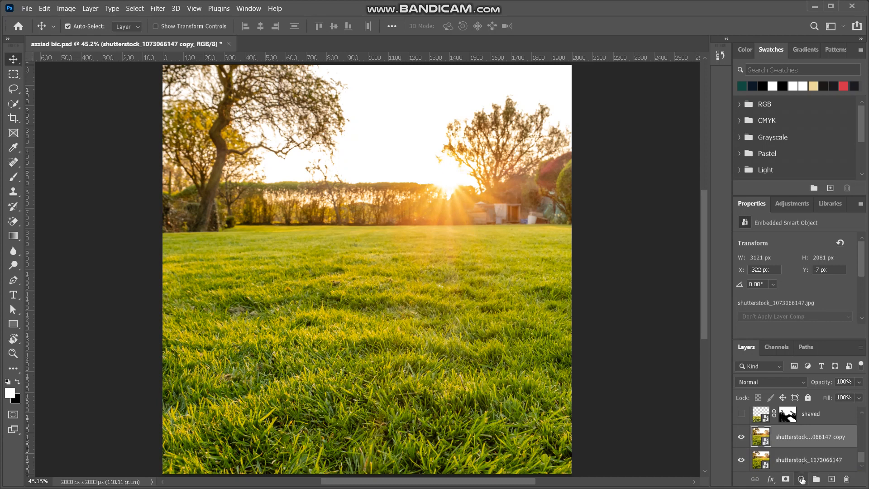
pyautogui.click(801, 479)
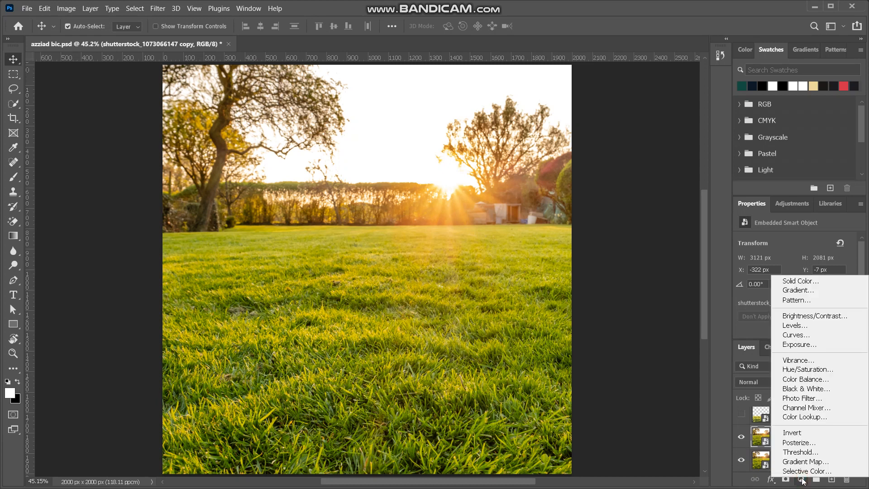
pyautogui.click(812, 316)
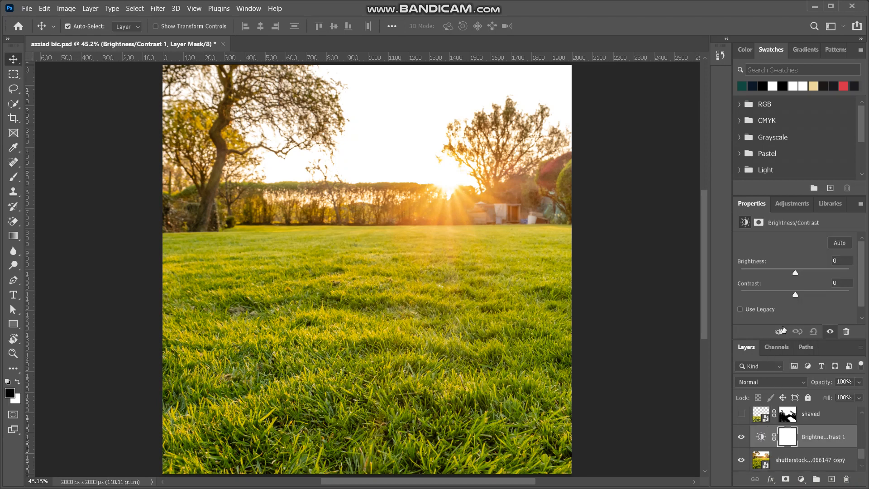
pyautogui.click(780, 329)
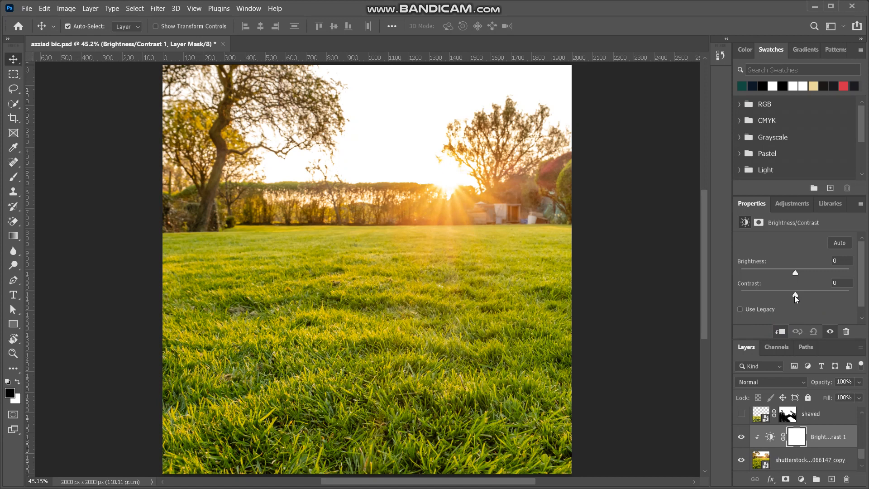
pyautogui.moveTo(795, 299); pyautogui.dragTo(726, 300)
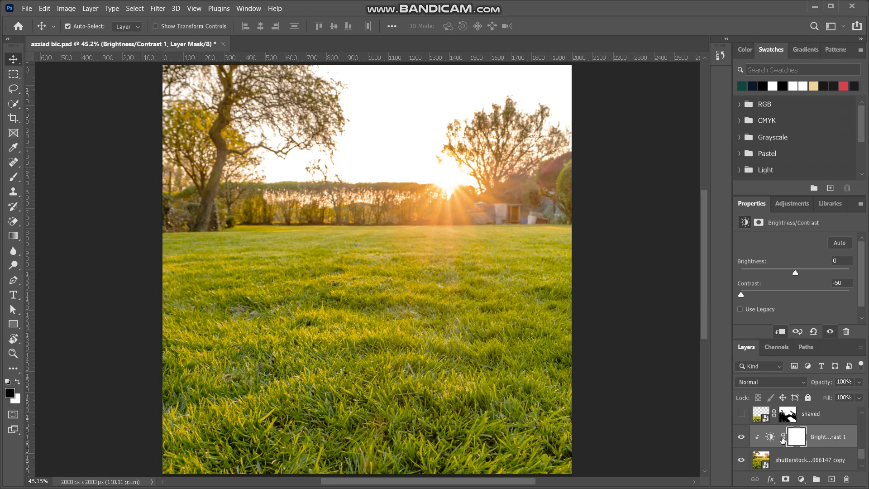
# Apply a High Pass filter with a radius of about 2 pixels to the duplicated garden photo layer.
pyautogui.click(761, 455)
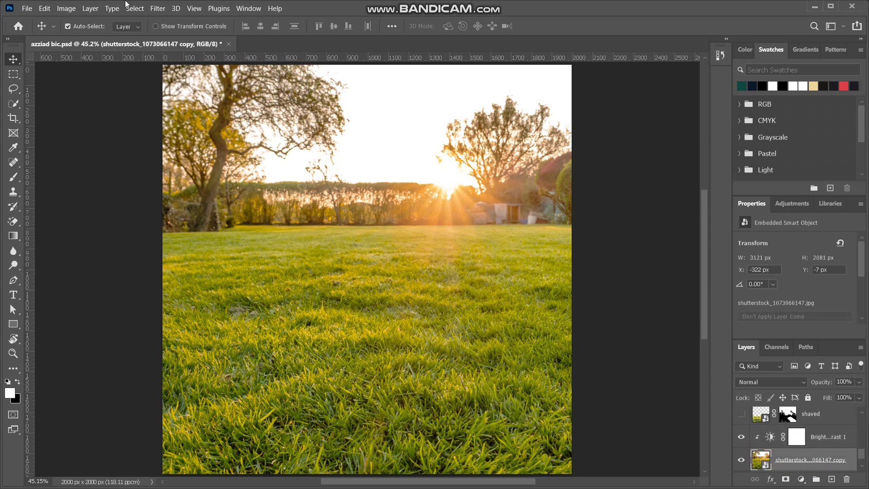
pyautogui.click(158, 8)
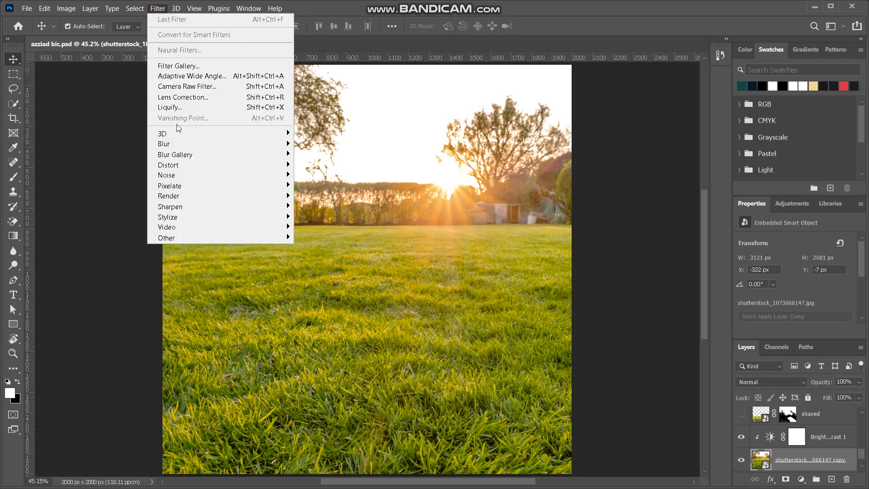
pyautogui.moveTo(182, 237)
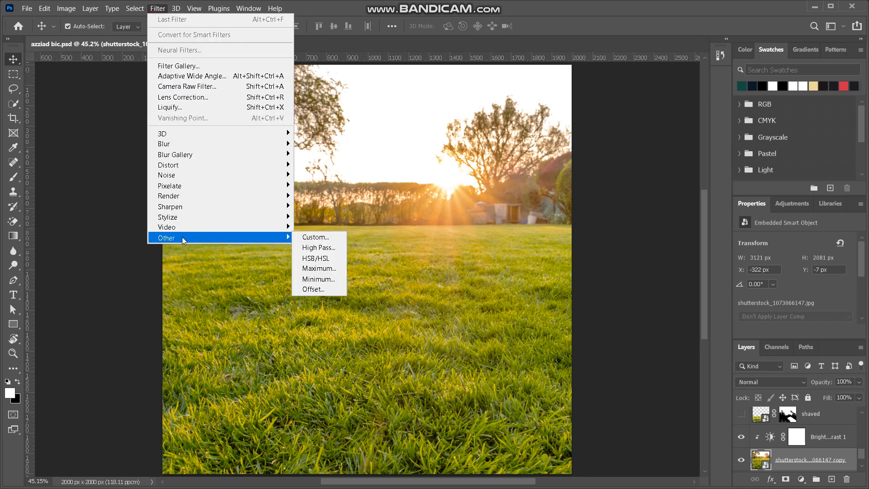
pyautogui.click(314, 248)
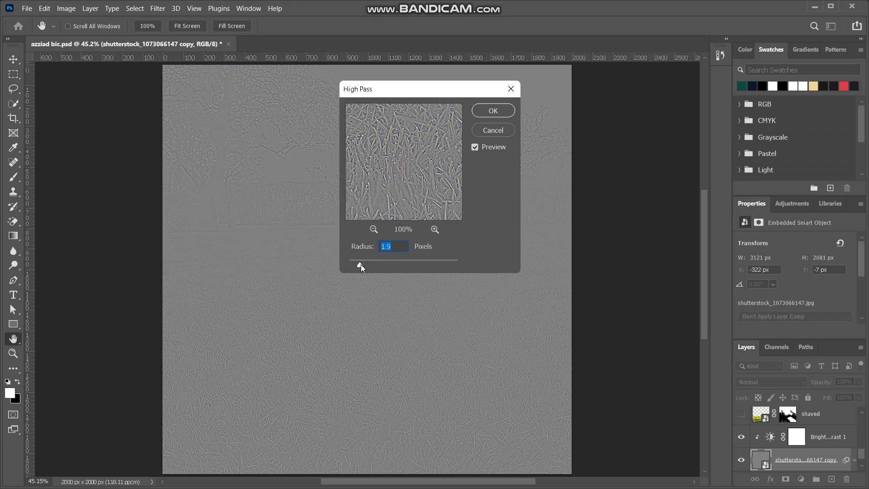
pyautogui.moveTo(361, 264); pyautogui.dragTo(362, 266)
pyautogui.click(493, 111)
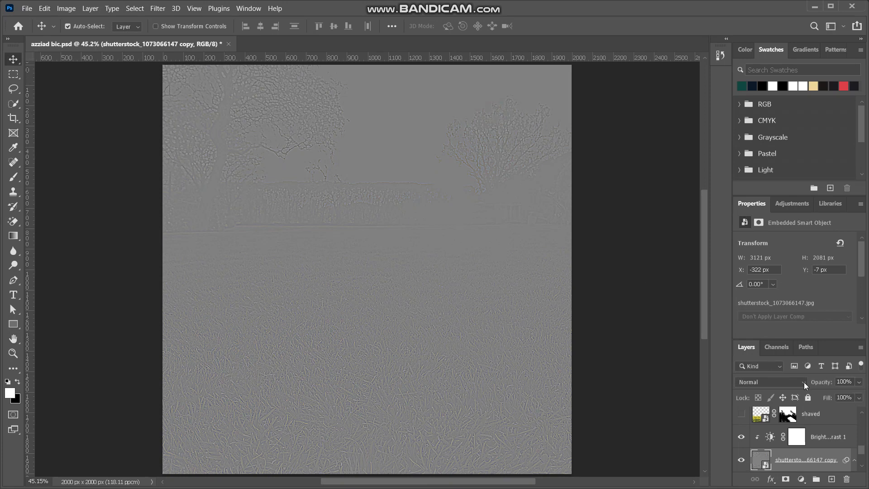
# Set the High Pass layer's blend mode to Linear Light and toggle its visibility to compare the sharpening.
pyautogui.click(802, 382)
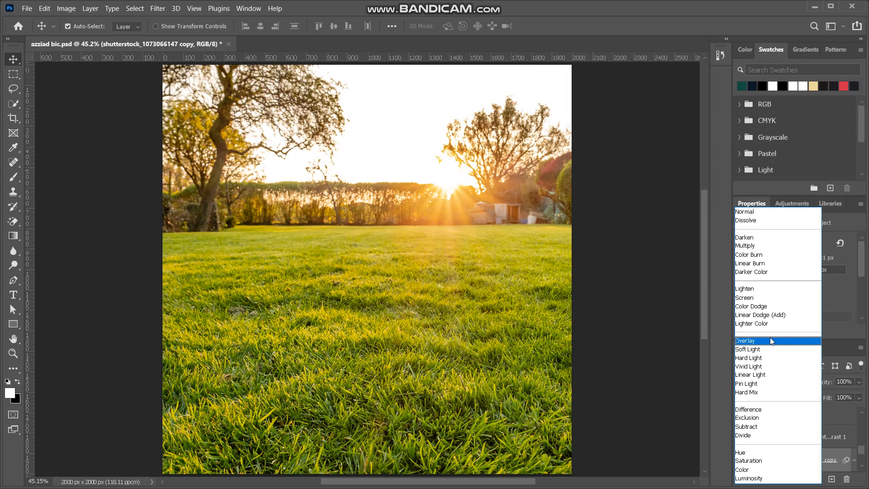
pyautogui.click(774, 375)
pyautogui.scroll(-1, 793, 438)
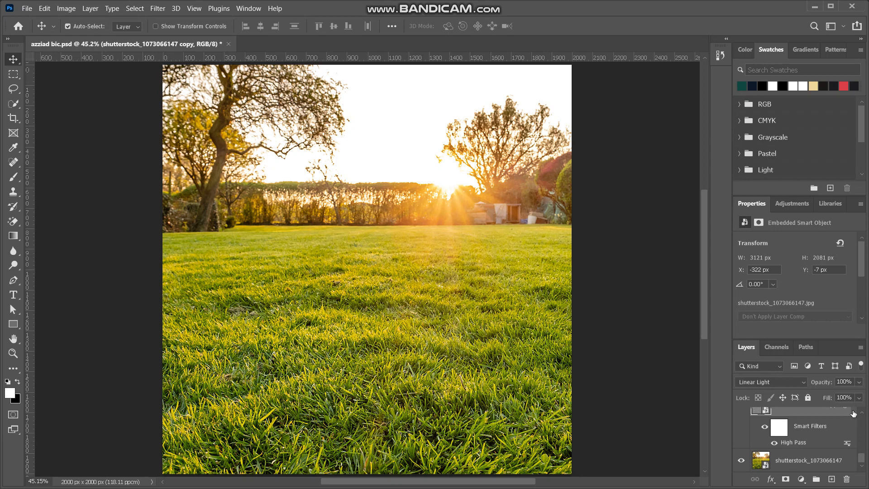
pyautogui.scroll(2, 854, 413)
pyautogui.click(742, 452)
pyautogui.click(741, 451)
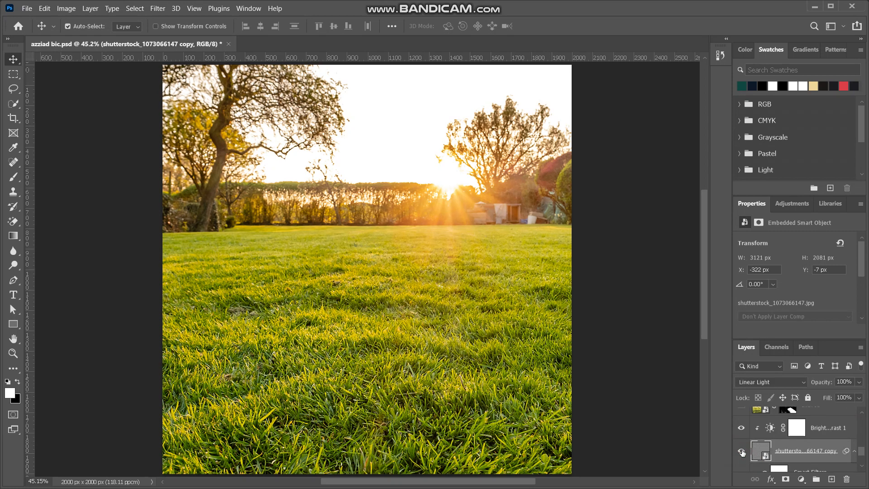
# Lower the High Pass layer's opacity to 21% and check the effect on the grass.
pyautogui.moveTo(828, 386)
pyautogui.mouseDown()
pyautogui.moveTo(813, 386)
pyautogui.moveTo(826, 384)
pyautogui.mouseUp()
pyautogui.scroll(-1, 475, 320)
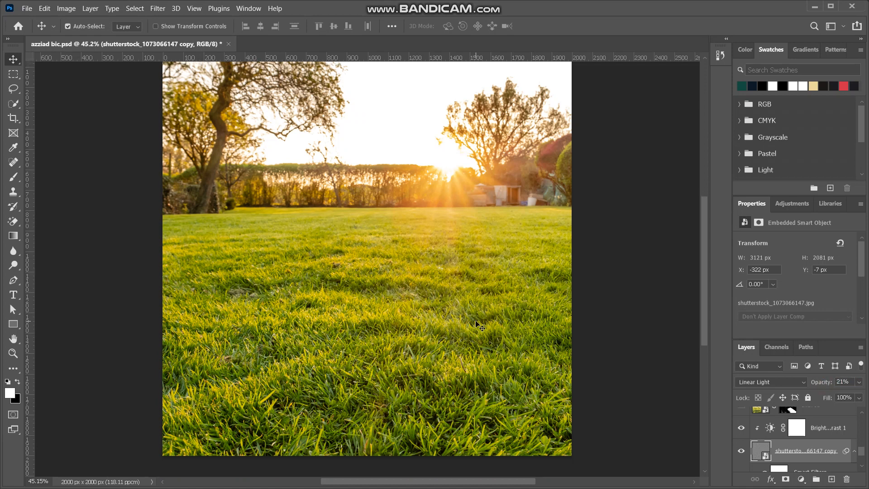
pyautogui.scroll(-2, 475, 324)
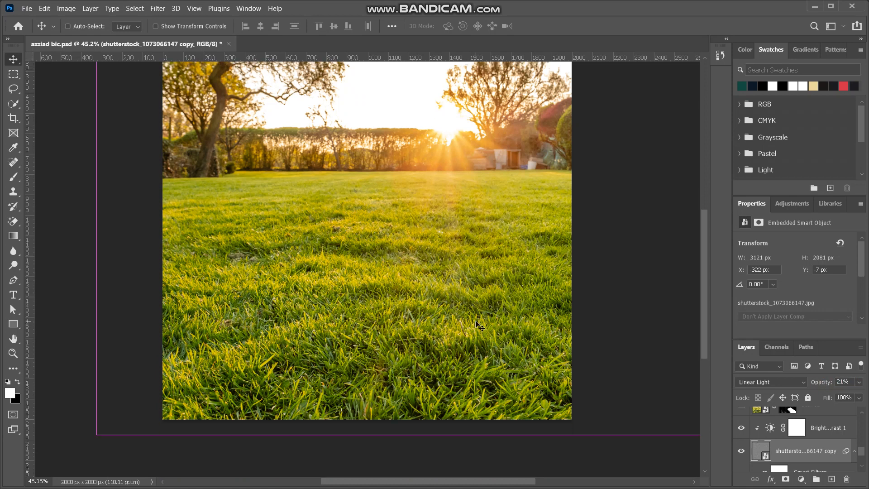
pyautogui.scroll(3, 476, 326)
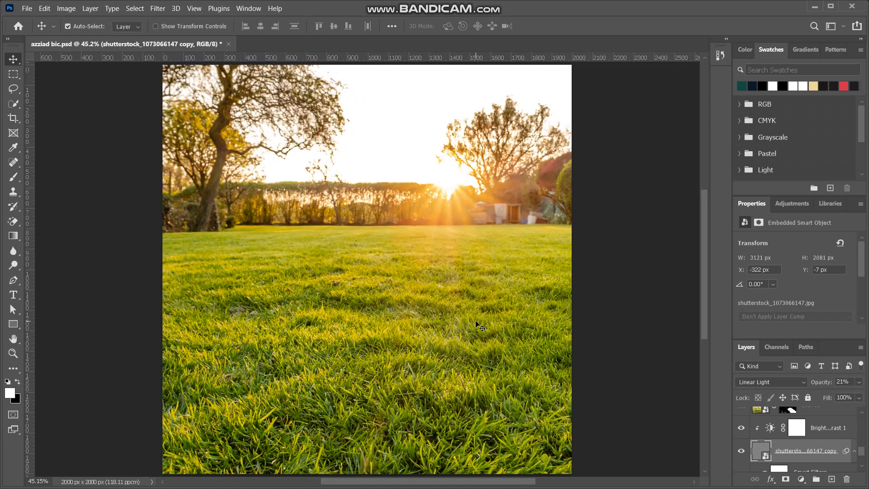
# Show the azziad layer containing the woman with the rake and make it the active layer.
pyautogui.click(827, 436)
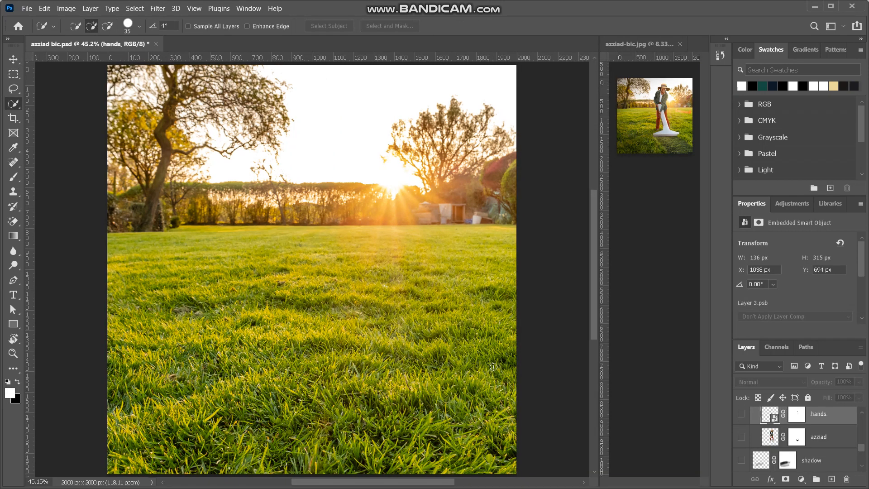
pyautogui.click(741, 437)
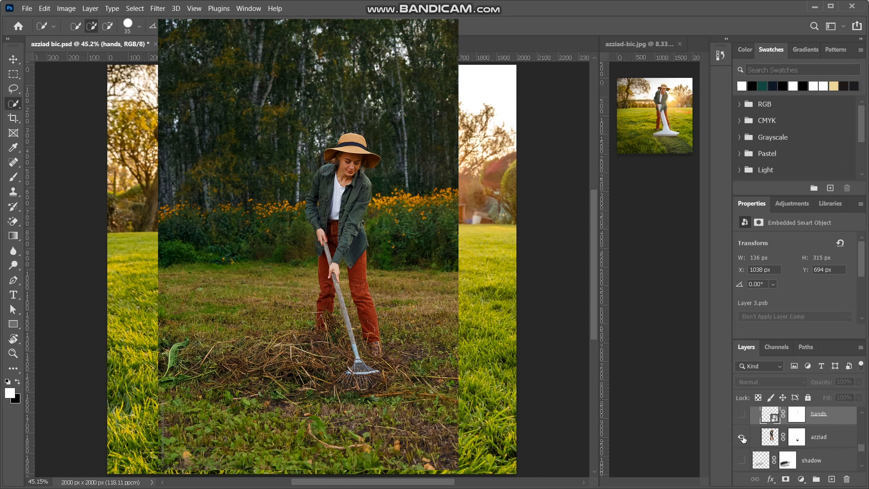
pyautogui.click(772, 437)
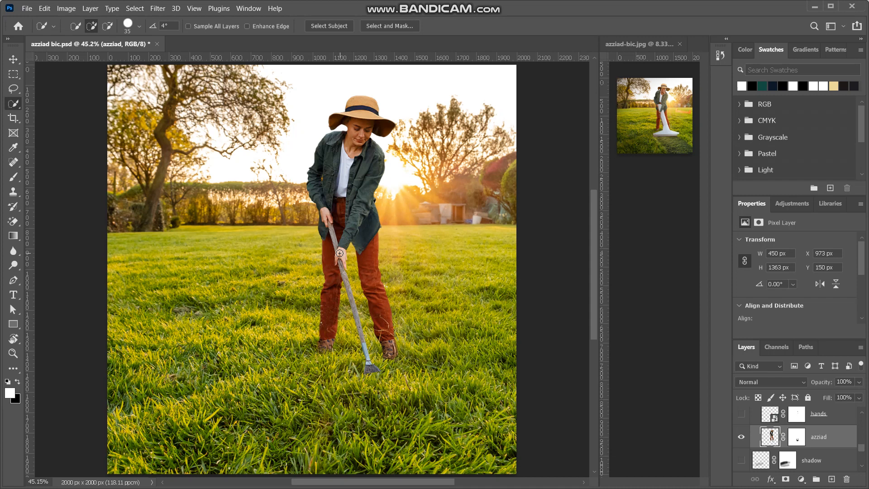
# Quick-select both of the woman's hands, subtract the rake handle between them, and clear the selection.
pyautogui.scroll(2, 339, 253)
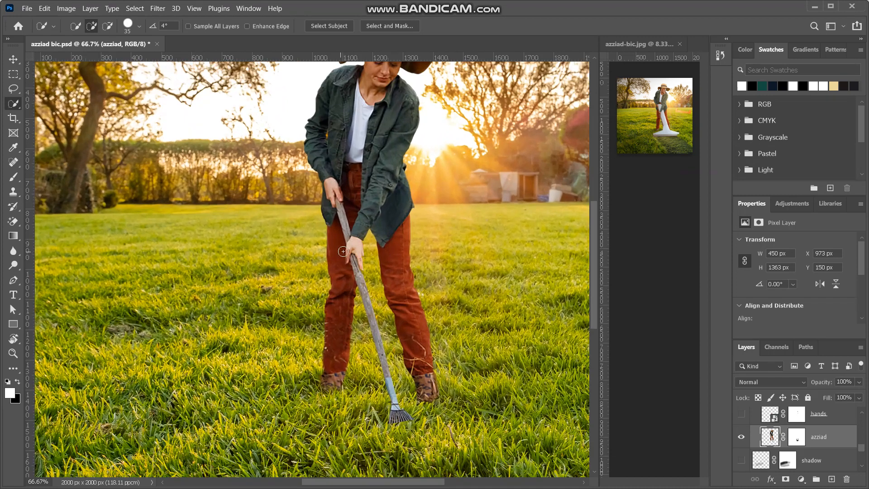
pyautogui.click(356, 243)
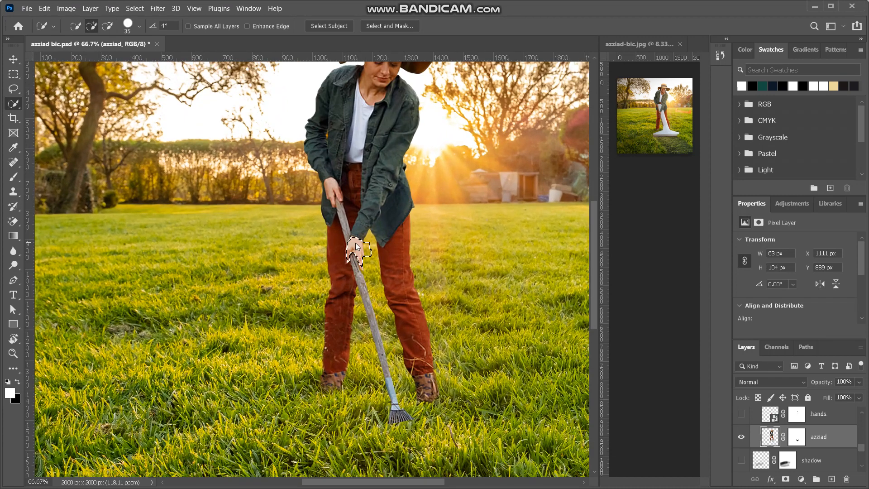
pyautogui.click(332, 184)
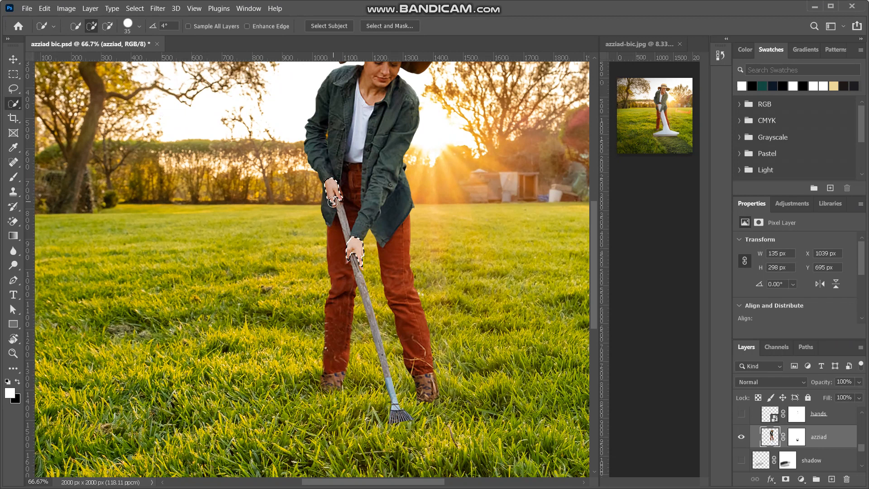
pyautogui.moveTo(333, 202); pyautogui.dragTo(337, 213)
pyautogui.press('alt')
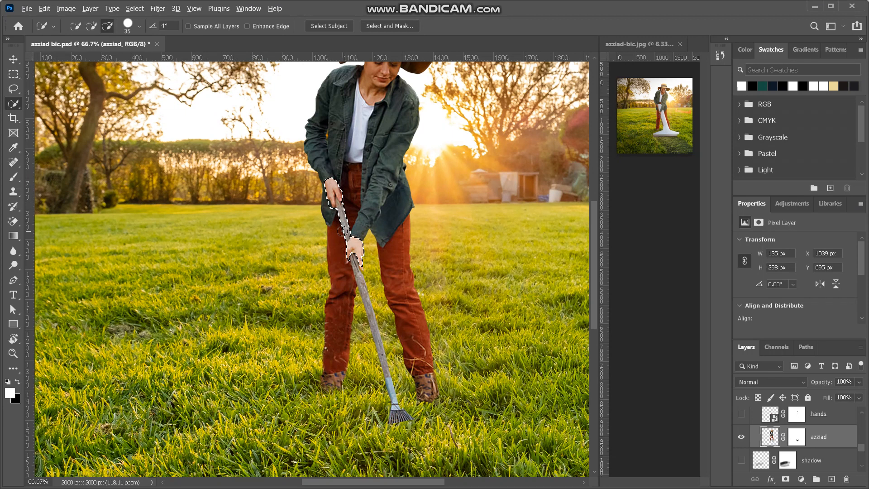
pyautogui.keyDown('alt'); pyautogui.click(341, 219); pyautogui.keyUp('alt')
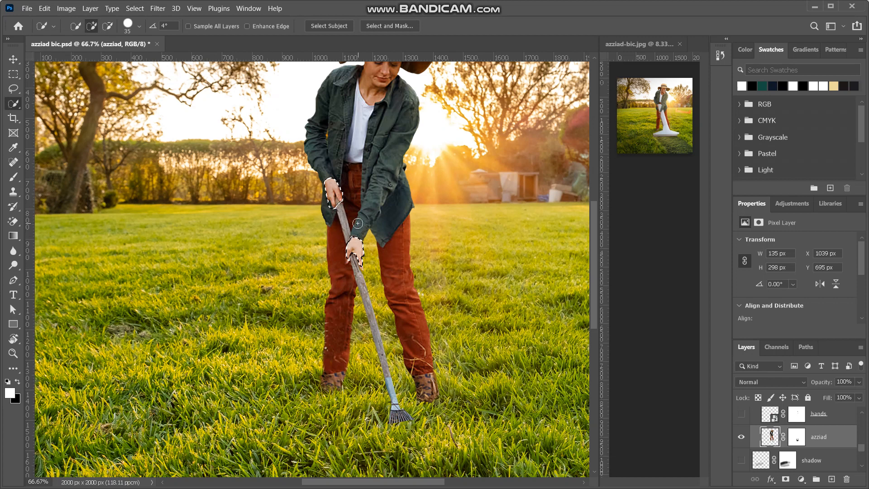
pyautogui.hotkey('ctrl', 'd')
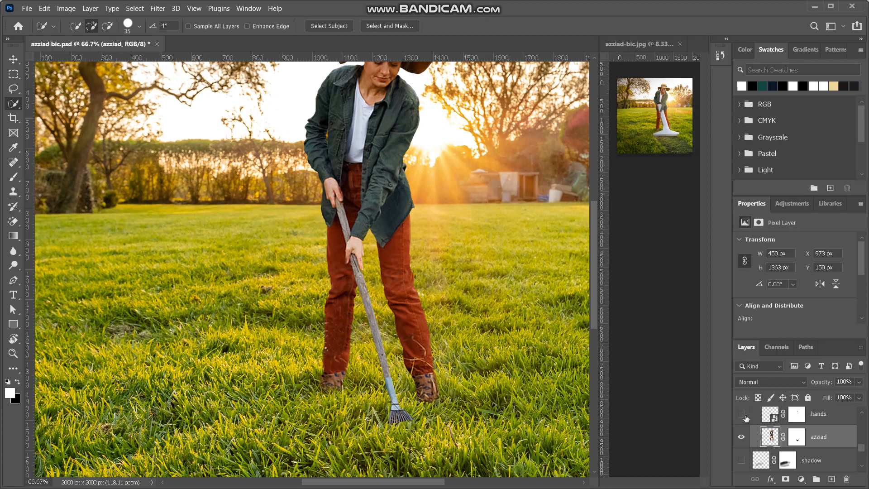
# Show the hands layer above the azziad layer and make it the active layer.
pyautogui.scroll(2, 399, 249)
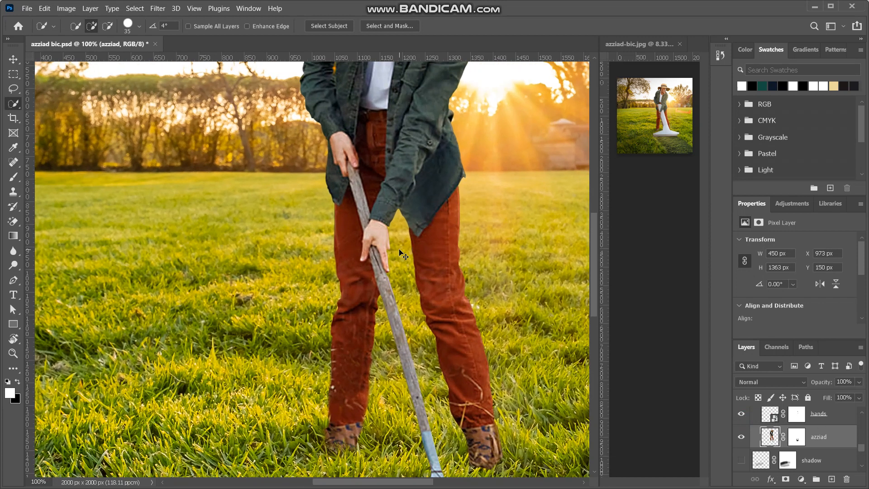
pyautogui.scroll(2, 399, 250)
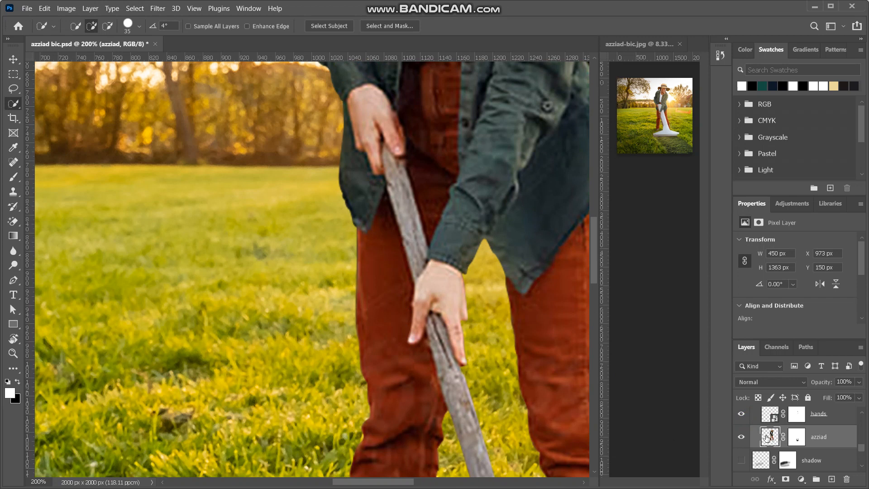
pyautogui.click(769, 414)
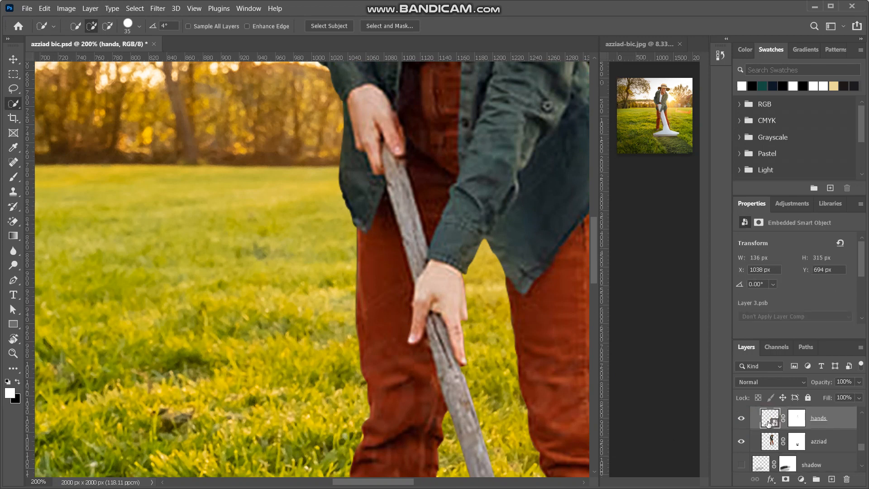
# Open the hands layer's smart object, examine the separate hand cutouts inside, and close it.
pyautogui.doubleClick(766, 419)
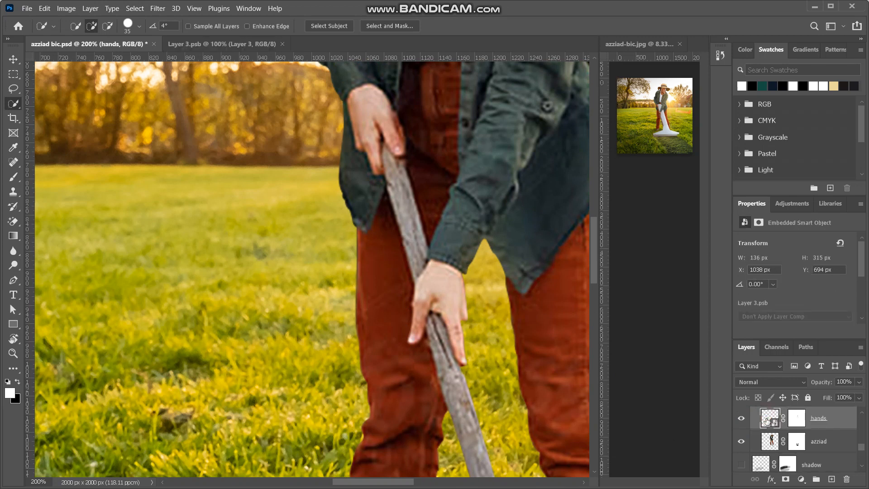
pyautogui.hotkey('ctrl', '+')
pyautogui.hotkey('ctrl', '+')
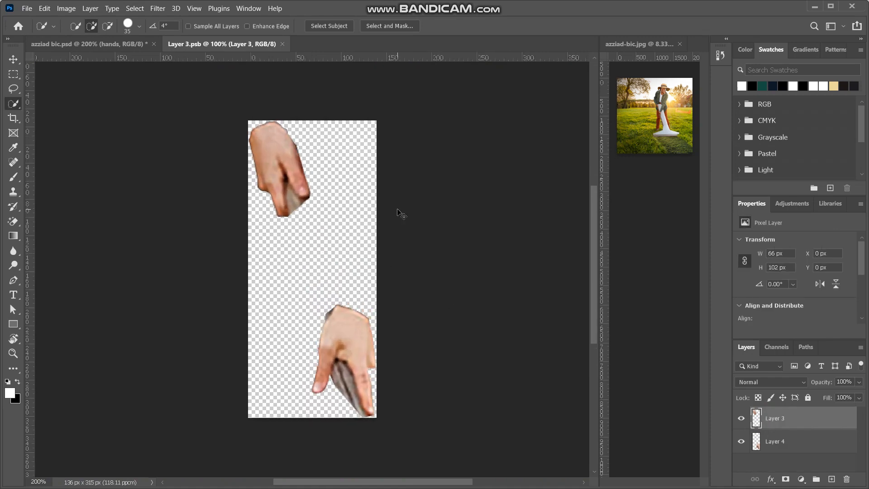
pyautogui.hotkey('ctrl', '-')
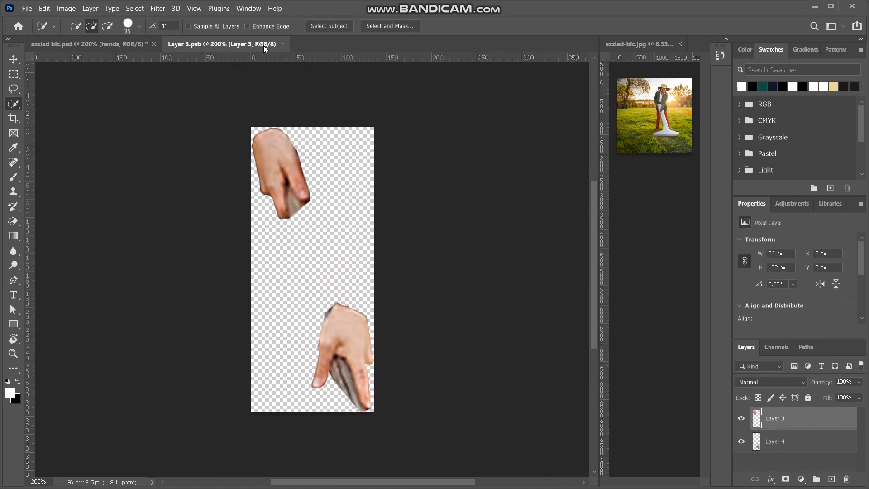
pyautogui.click(282, 44)
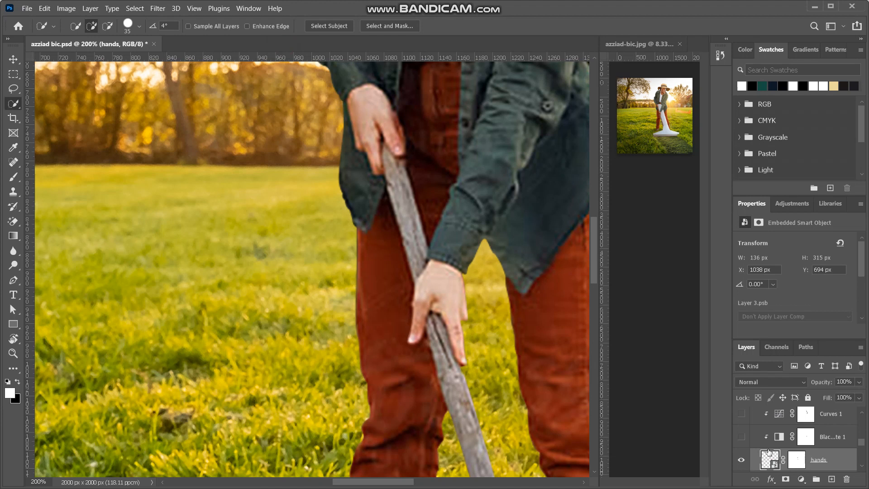
# Duplicate the azziad layer containing the woman with the rake.
pyautogui.scroll(-2, 767, 451)
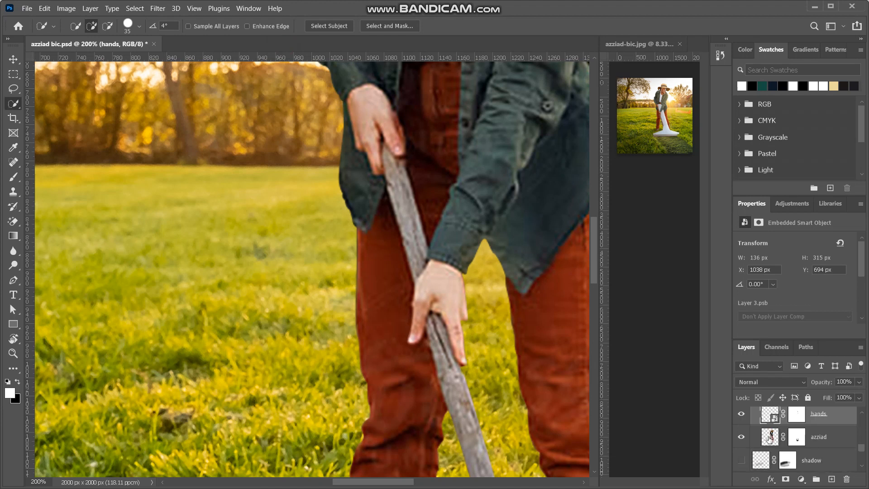
pyautogui.click(769, 438)
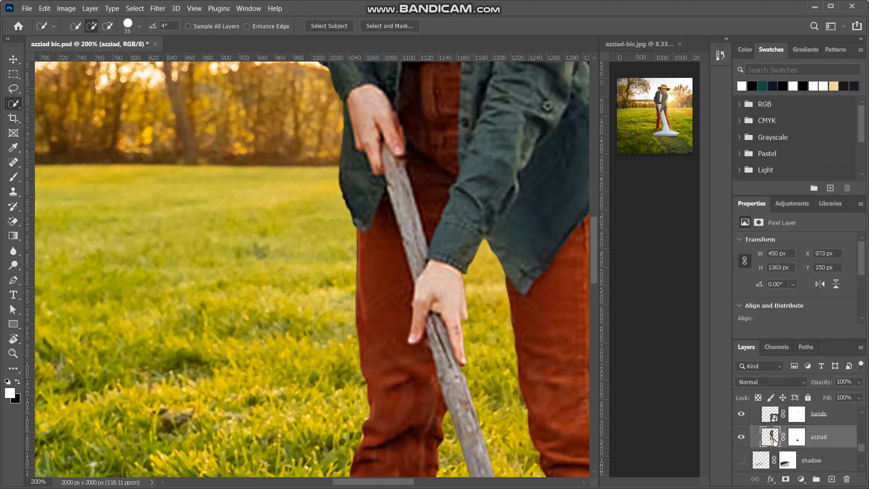
pyautogui.hotkey('ctrl', '0')
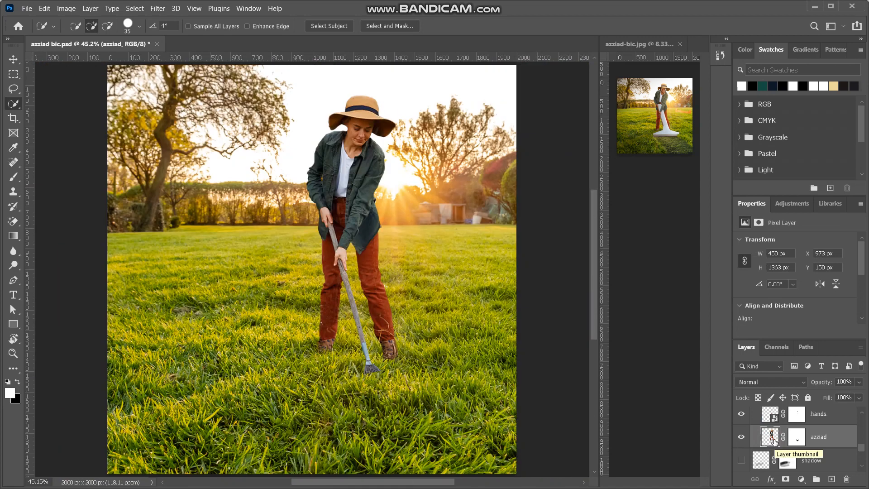
pyautogui.hotkey('ctrl', 'j')
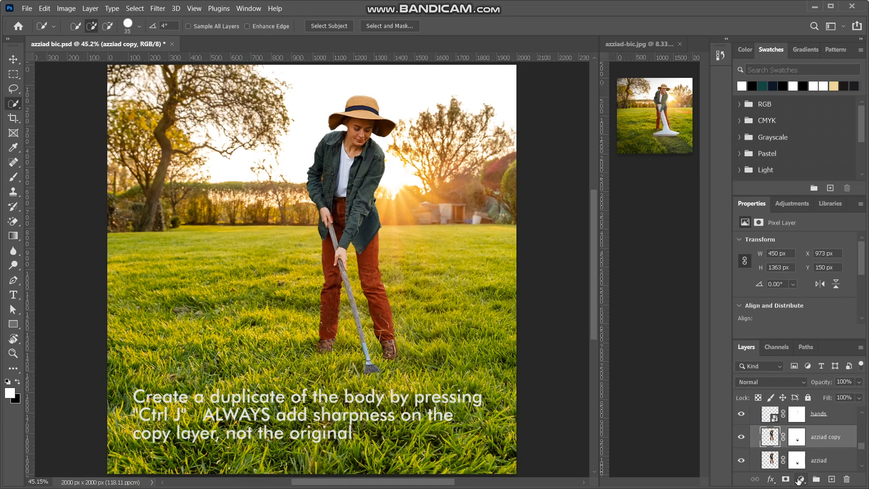
# Add a Brightness/Contrast adjustment clipped to the azziad copy layer with contrast set to -50.
pyautogui.click(800, 481)
pyautogui.click(814, 319)
pyautogui.click(784, 332)
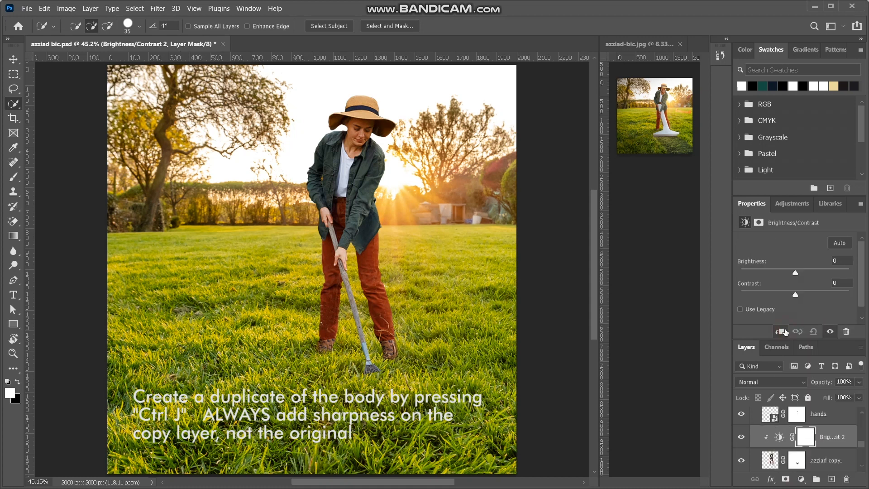
pyautogui.moveTo(795, 294); pyautogui.dragTo(709, 297)
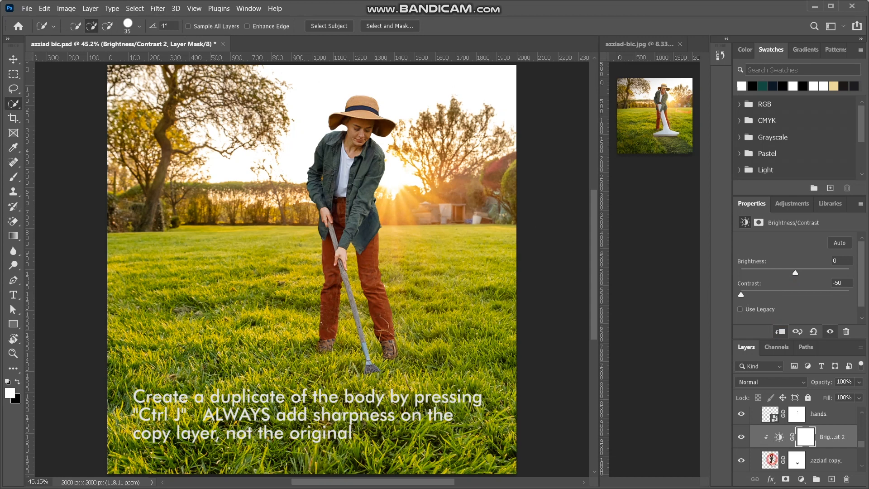
# Apply a High Pass filter with a 2.3 pixel radius to the azziad copy layer.
pyautogui.click(771, 459)
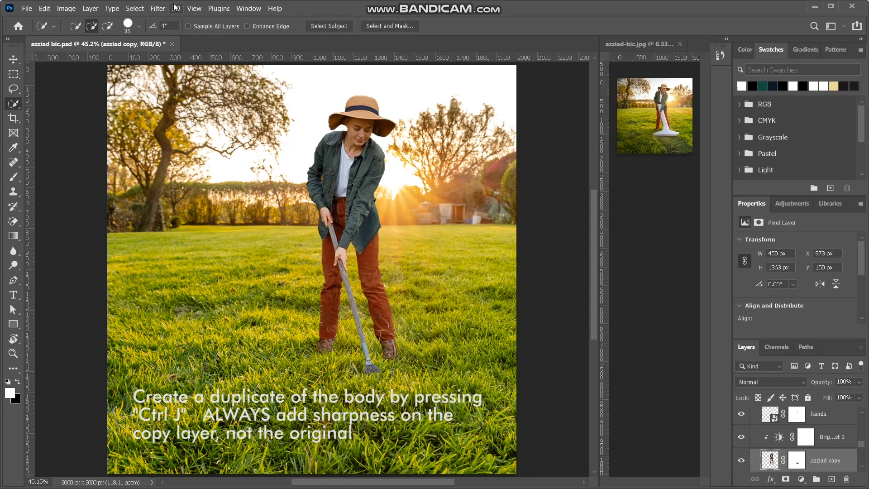
pyautogui.click(158, 8)
pyautogui.moveTo(214, 238)
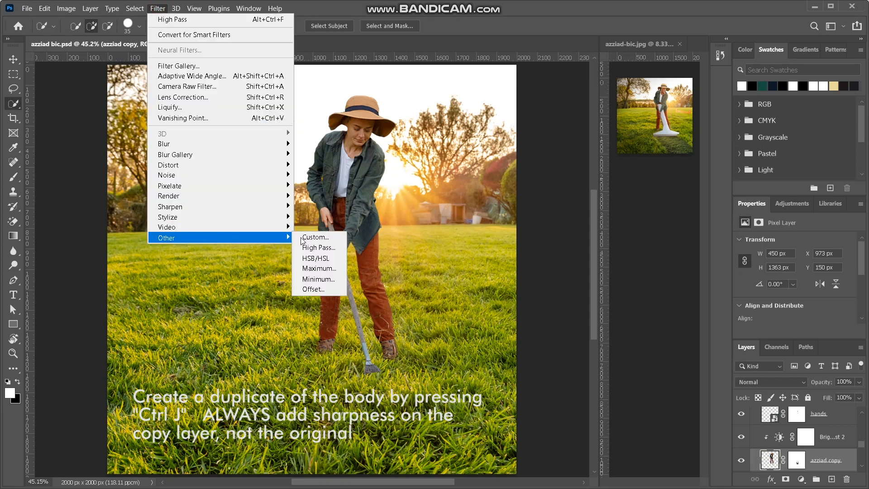
pyautogui.click(322, 247)
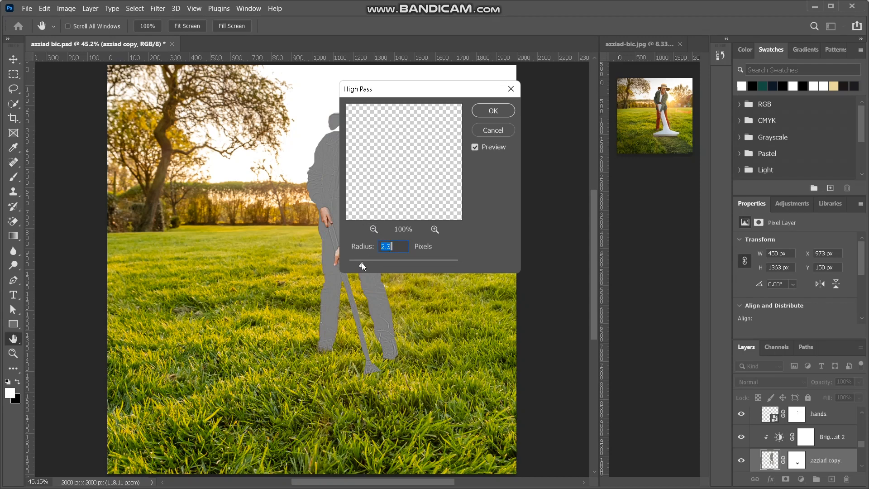
pyautogui.click(484, 111)
pyautogui.press('w')
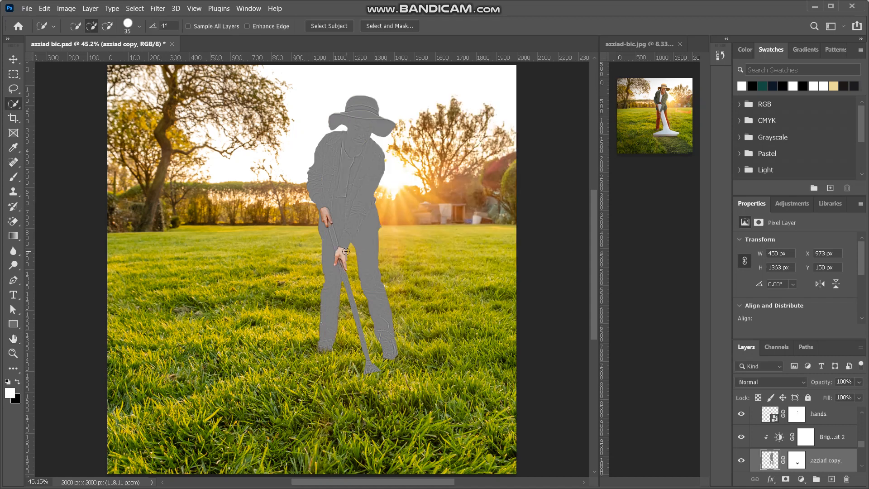
# Set the azziad copy layer's blend mode to Linear Light.
pyautogui.hotkey('ctrl', '+')
pyautogui.hotkey('ctrl', '+')
pyautogui.hotkey('ctrl', '+')
pyautogui.scroll(2, 346, 252)
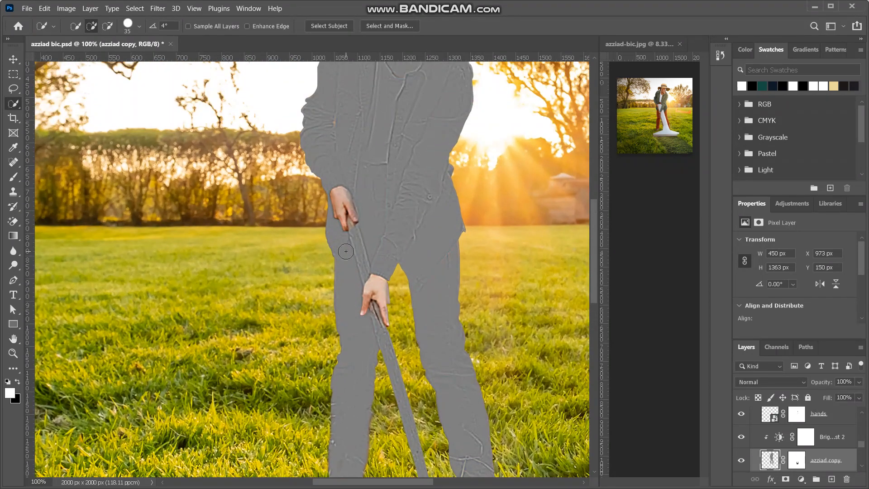
pyautogui.click(797, 383)
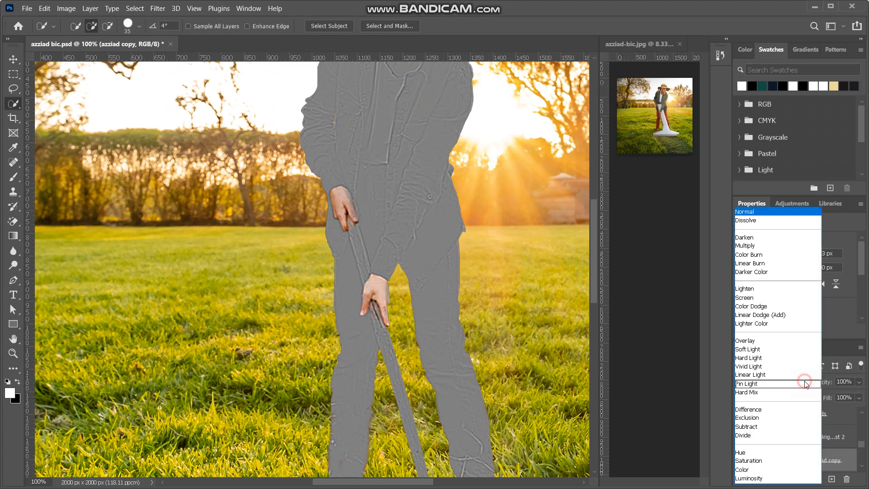
pyautogui.click(768, 374)
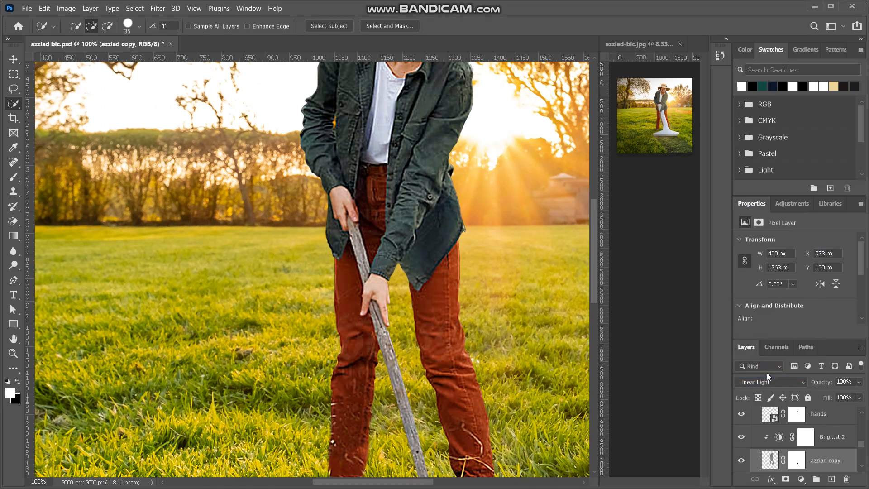
# Compare the woman with and without the sharpening layer, and set the azziad copy layer's opacity to 5%.
pyautogui.scroll(3, 480, 274)
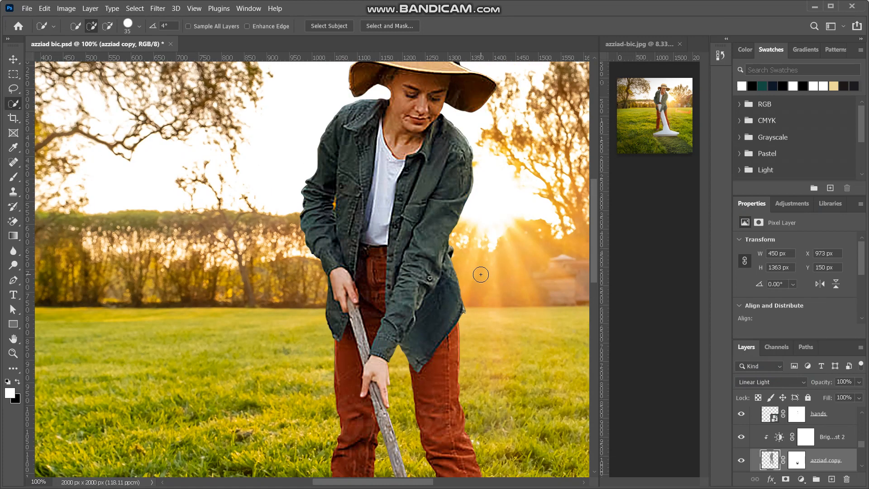
pyautogui.click(740, 465)
pyautogui.click(741, 460)
pyautogui.moveTo(823, 382); pyautogui.dragTo(743, 392)
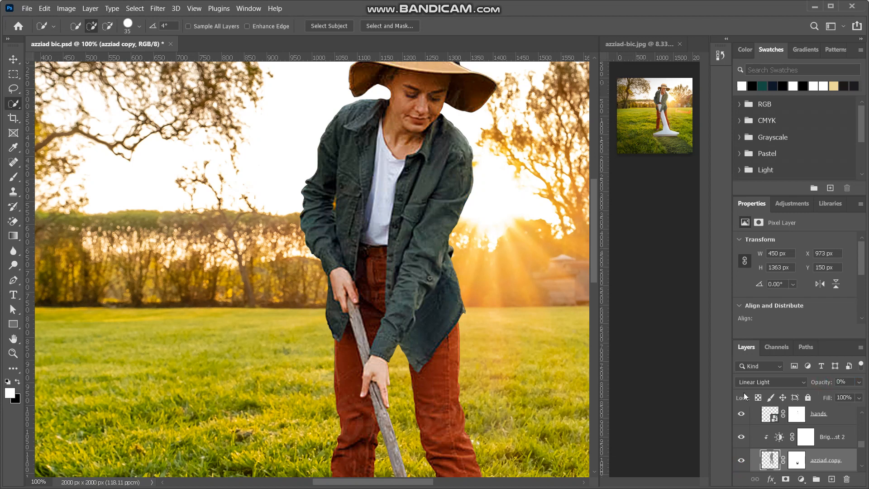
pyautogui.moveTo(824, 383); pyautogui.dragTo(828, 384)
pyautogui.scroll(-3, 509, 352)
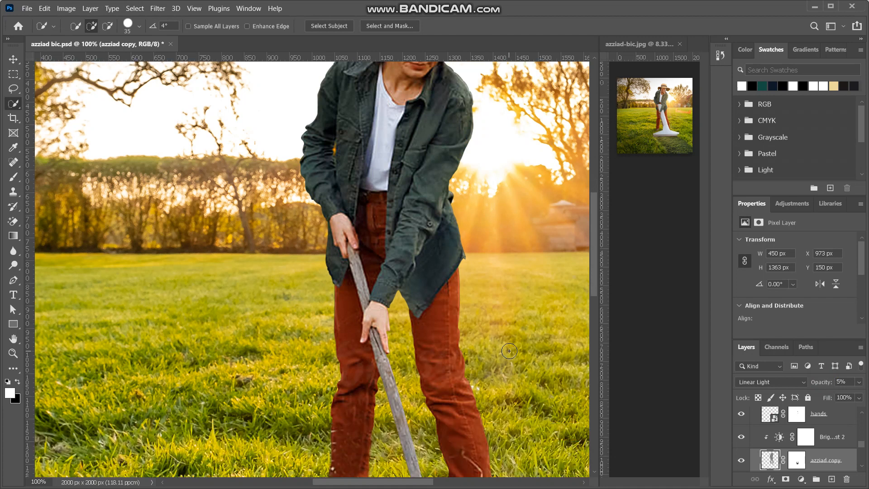
pyautogui.scroll(-1, 509, 352)
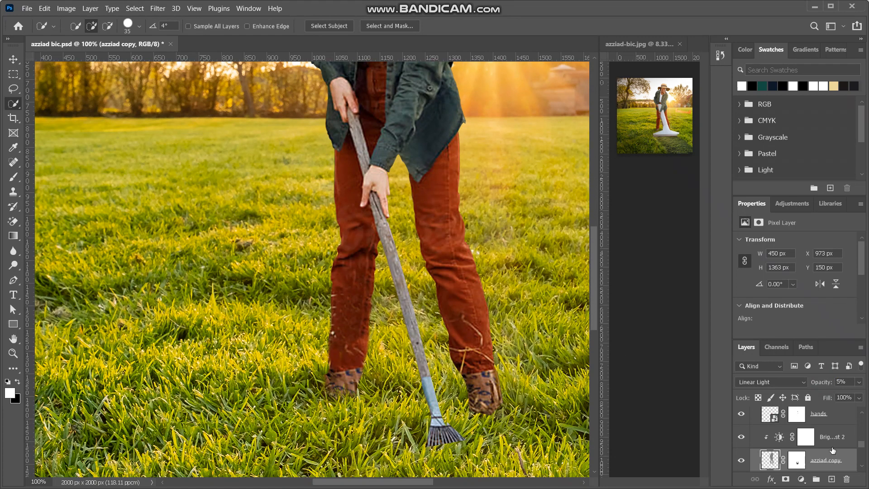
# Add a Curves adjustment directly above the original azziad layer and clip it to that layer.
pyautogui.scroll(-2, 833, 450)
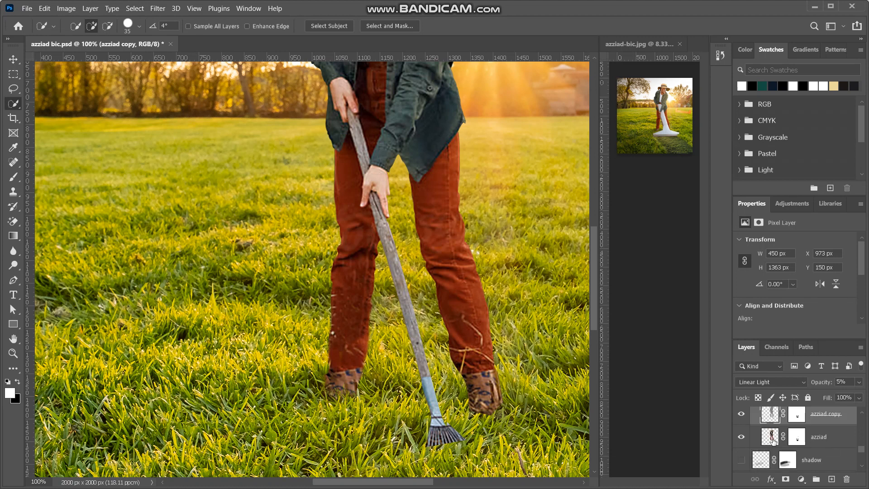
pyautogui.click(773, 439)
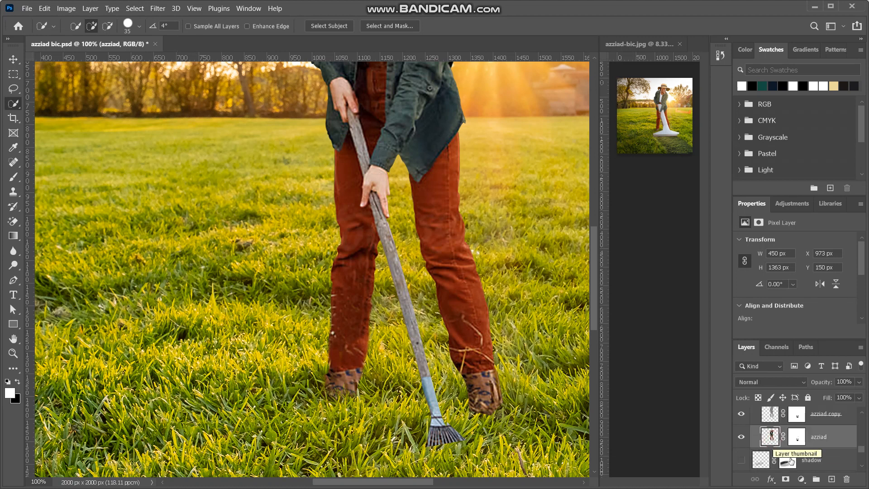
pyautogui.click(802, 481)
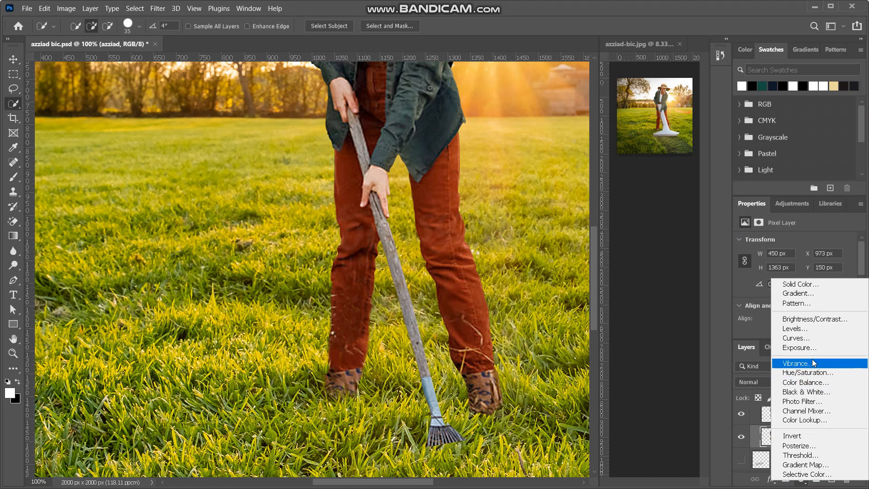
pyautogui.click(803, 340)
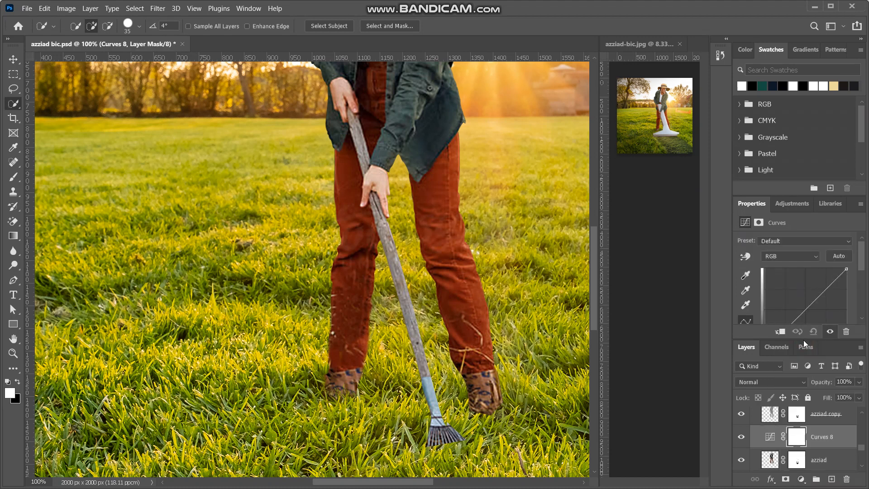
pyautogui.click(780, 332)
# Raise the RGB curve steeply to brighten the woman strongly, and invert the adjustment's mask to black.
pyautogui.scroll(2, 809, 281)
pyautogui.click(804, 311)
pyautogui.moveTo(804, 311); pyautogui.dragTo(782, 293)
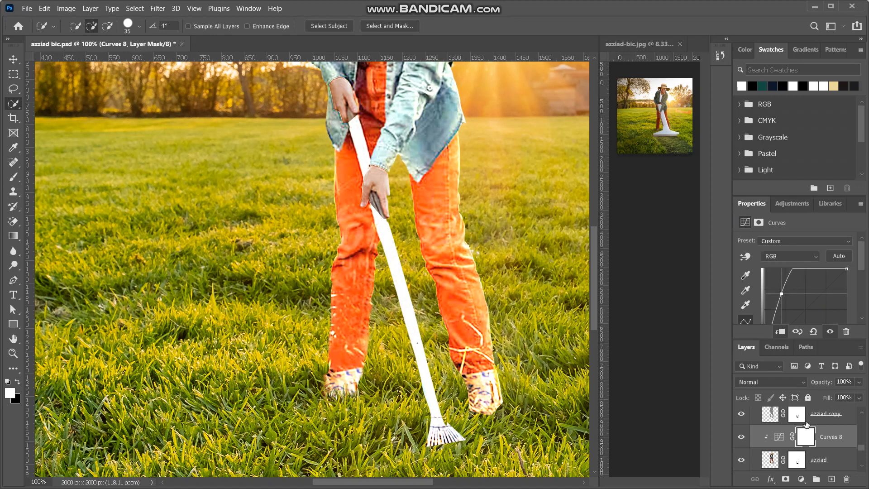
pyautogui.hotkey('ctrl', 'i')
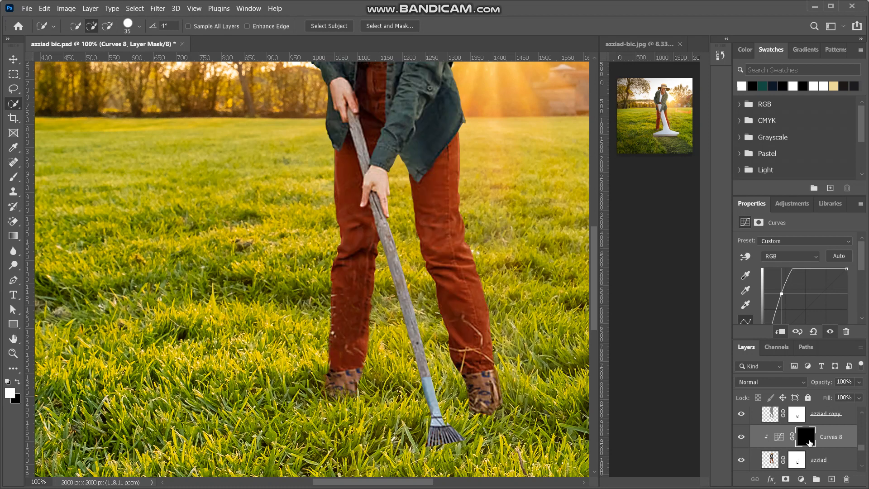
# Set up a soft round 9 px brush with 0% hardness and 2% flow for painting on the Curves mask.
pyautogui.scroll(5, 313, 236)
pyautogui.scroll(2, 312, 236)
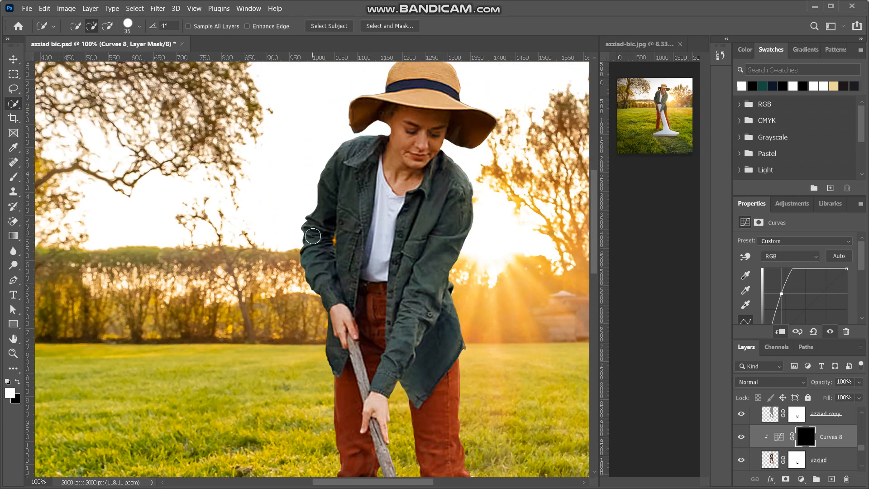
pyautogui.hotkey('ctrl', '-')
pyautogui.hscroll(2, 313, 236)
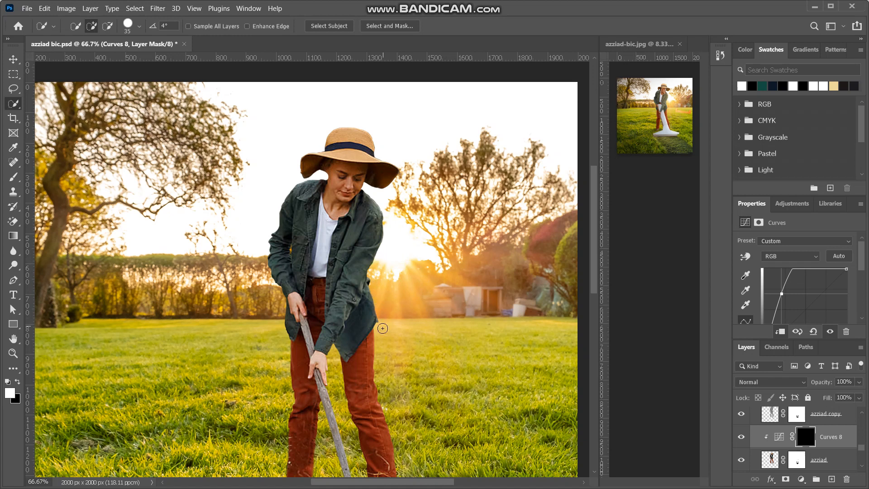
pyautogui.scroll(2, 381, 363)
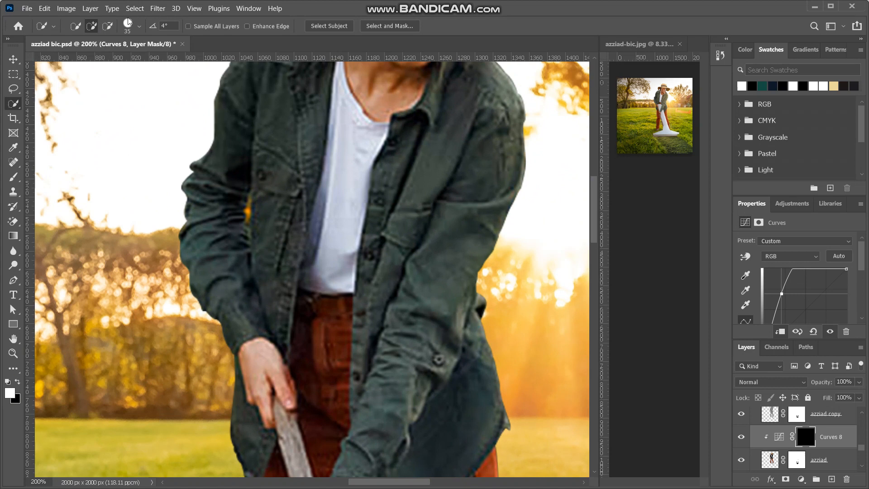
pyautogui.click(12, 178)
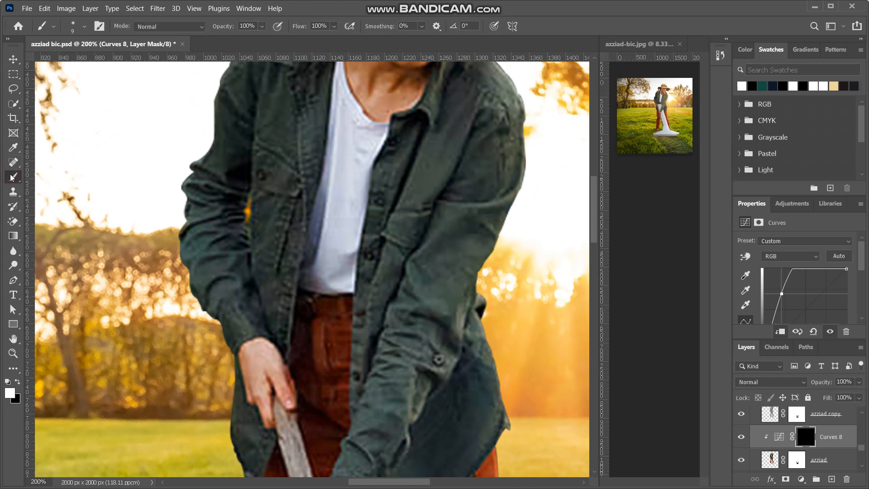
pyautogui.click(76, 31)
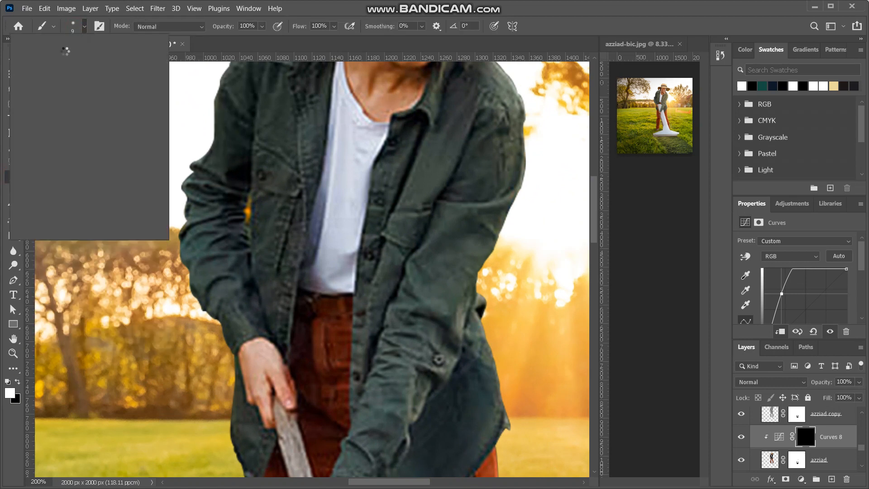
pyautogui.click(27, 132)
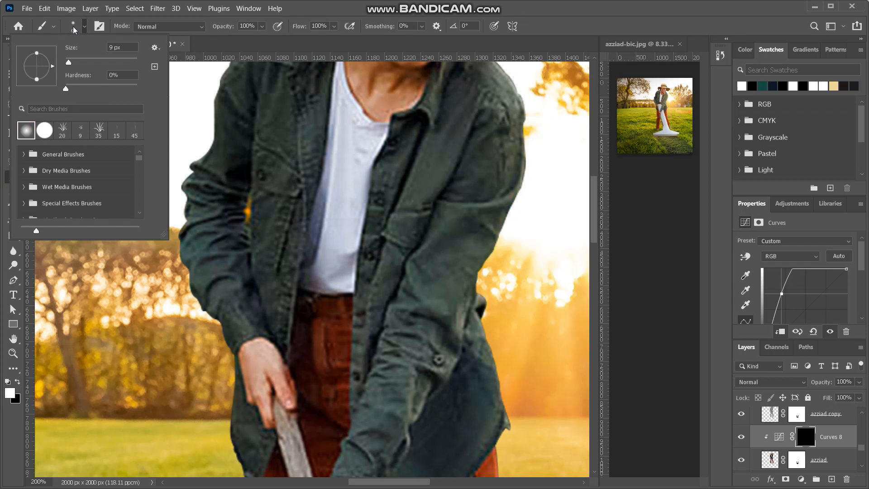
pyautogui.click(75, 30)
pyautogui.moveTo(304, 27); pyautogui.dragTo(201, 63)
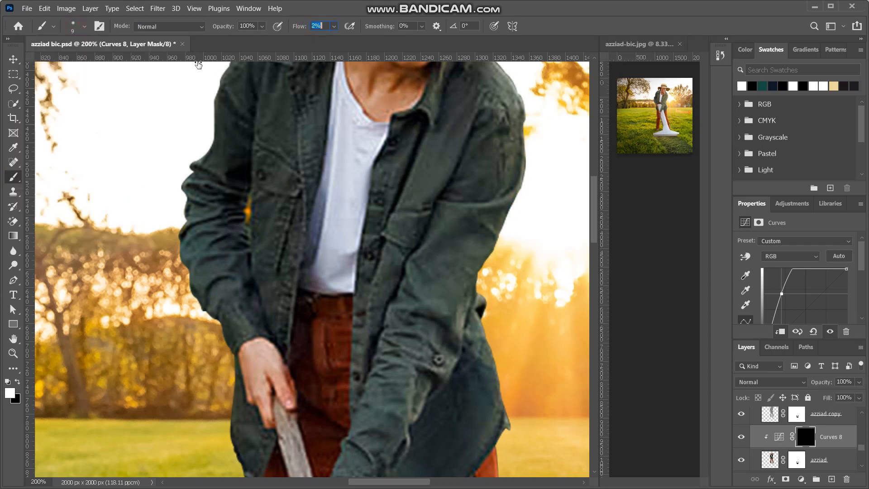
# Paint faint highlights on the Curves 8 mask along the sun-side elbow and the jacket edge just behind it.
pyautogui.hscroll(3, 336, 233)
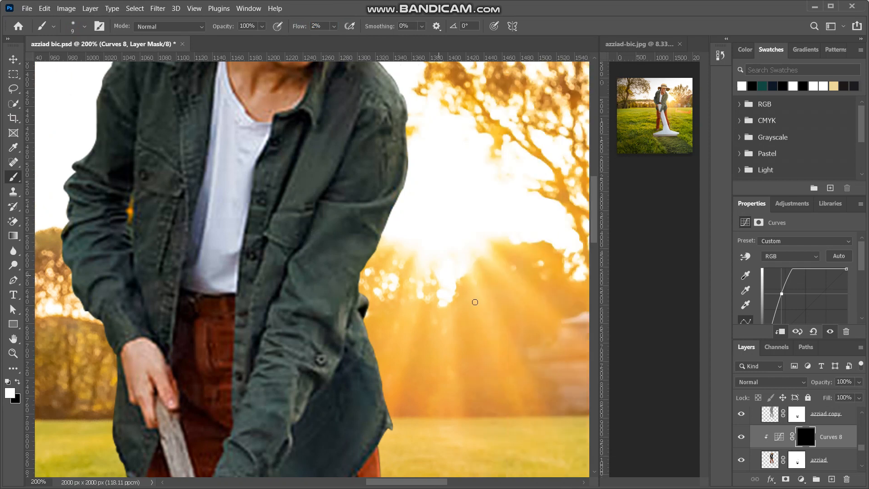
pyautogui.hotkey('ctrl', '+')
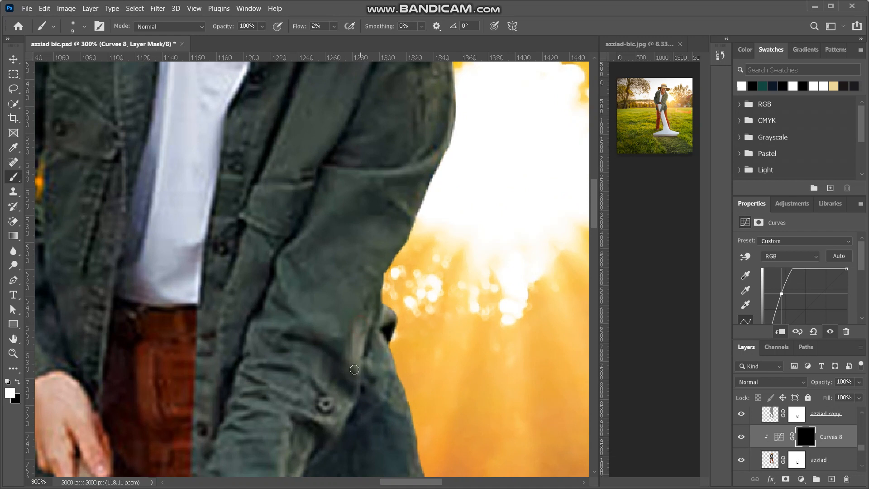
pyautogui.moveTo(360, 371); pyautogui.dragTo(360, 384)
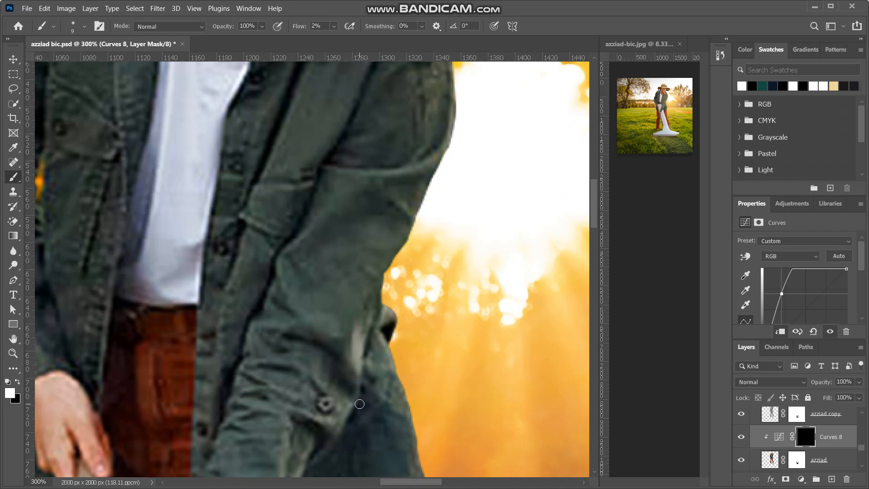
pyautogui.moveTo(382, 344)
pyautogui.mouseDown()
pyautogui.moveTo(398, 386)
pyautogui.moveTo(390, 354)
pyautogui.mouseUp()
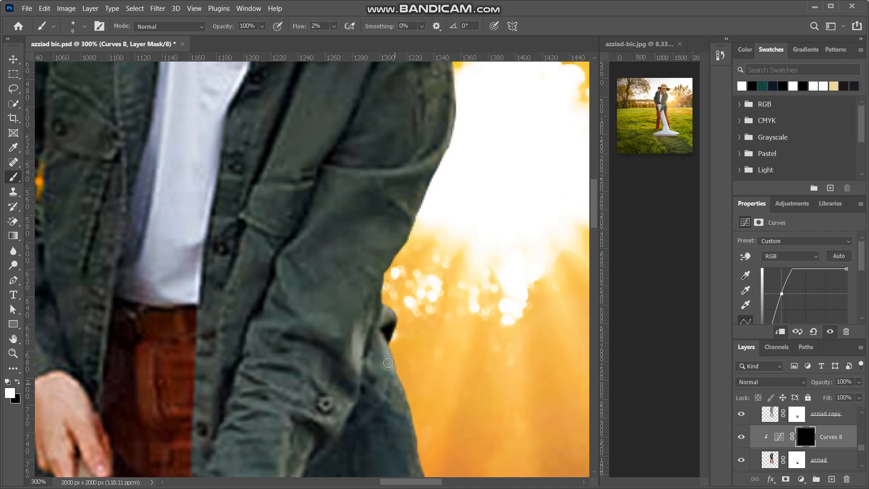
pyautogui.moveTo(381, 400); pyautogui.dragTo(382, 383)
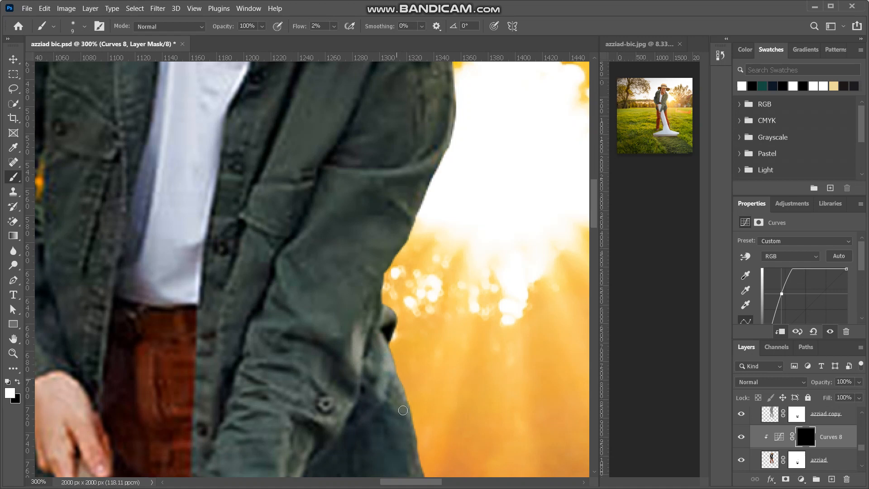
# Paint faint highlights along the outer edge and folds of the sun-side sleeve, from the elbow up to the upper arm.
pyautogui.scroll(2, 438, 332)
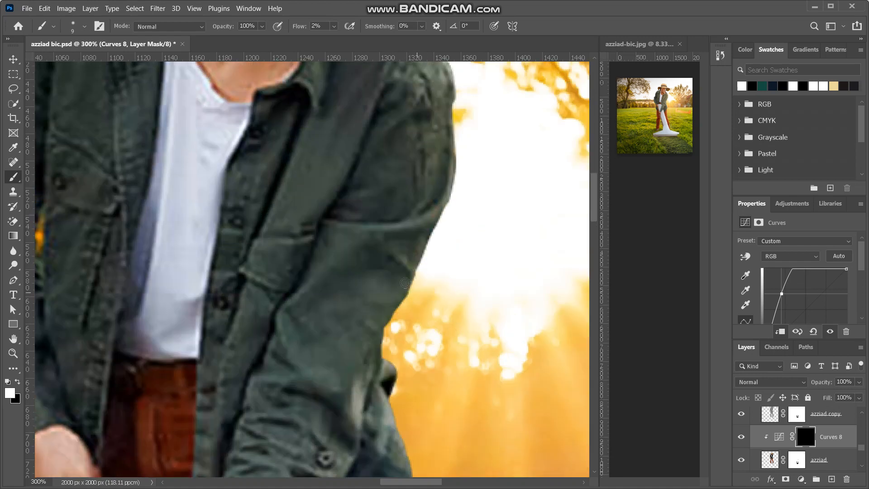
pyautogui.moveTo(408, 259)
pyautogui.mouseDown()
pyautogui.moveTo(411, 278)
pyautogui.moveTo(431, 235)
pyautogui.moveTo(393, 309)
pyautogui.moveTo(410, 285)
pyautogui.mouseUp()
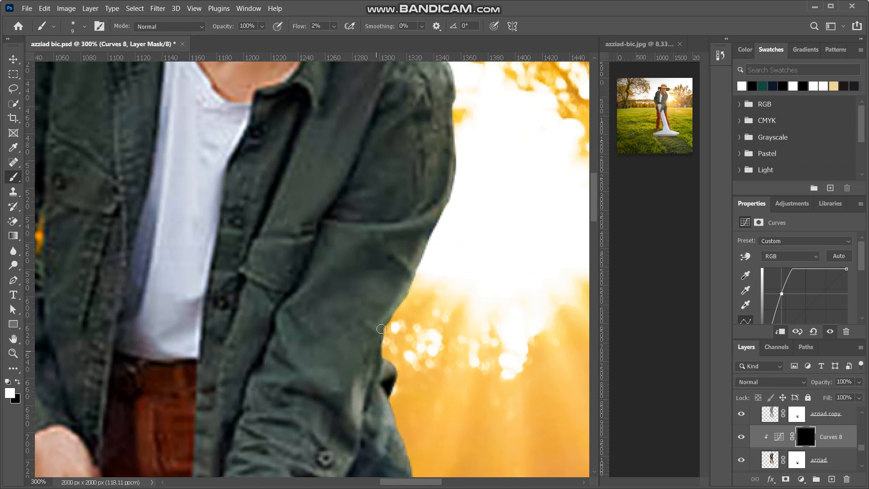
pyautogui.scroll(2, 380, 366)
pyautogui.scroll(2, 434, 257)
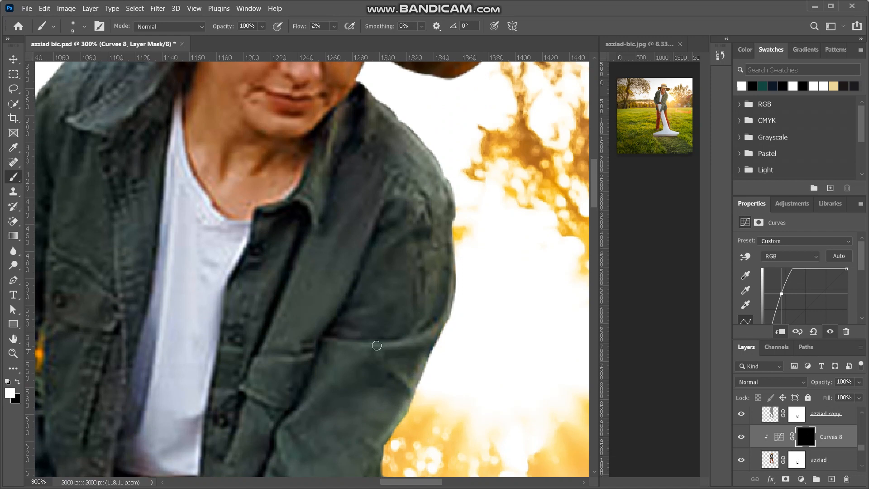
pyautogui.moveTo(438, 329)
pyautogui.mouseDown()
pyautogui.moveTo(426, 338)
pyautogui.moveTo(461, 304)
pyautogui.moveTo(452, 300)
pyautogui.mouseUp()
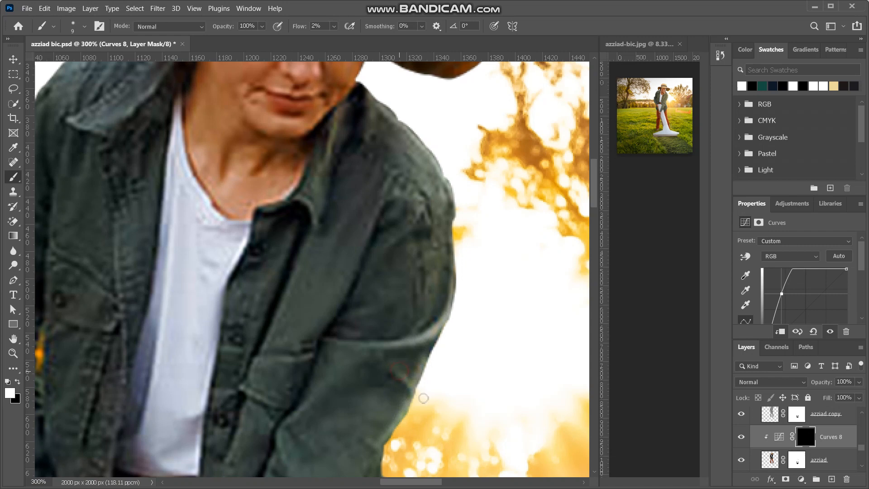
pyautogui.moveTo(406, 380); pyautogui.dragTo(412, 390)
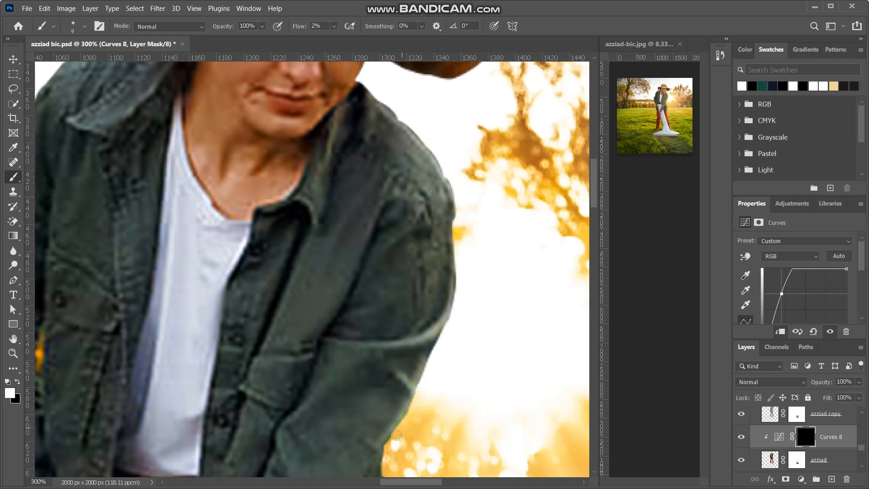
# Enlarge the brush to 15 px and brighten the sun-side shoulder along its outer edge.
pyautogui.scroll(3, 396, 434)
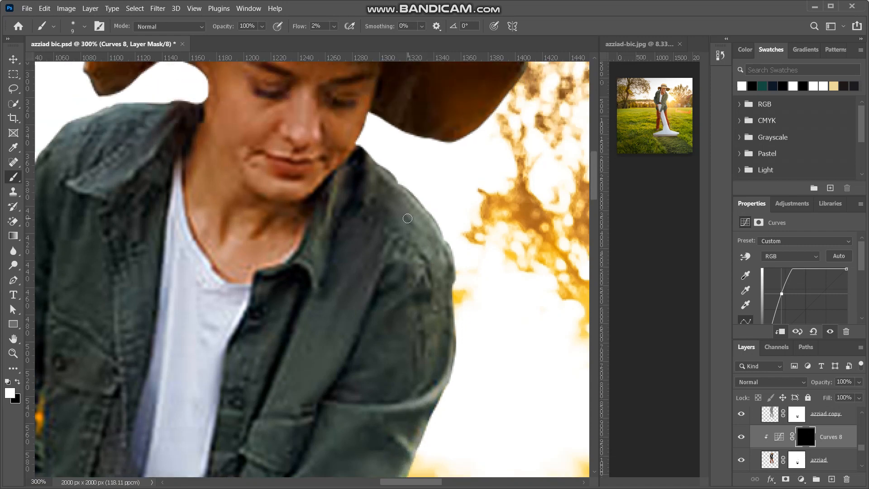
pyautogui.press(']')
pyautogui.moveTo(405, 193)
pyautogui.mouseDown()
pyautogui.moveTo(424, 228)
pyautogui.moveTo(423, 214)
pyautogui.mouseUp()
pyautogui.moveTo(444, 265)
pyautogui.mouseDown()
pyautogui.moveTo(416, 250)
pyautogui.moveTo(431, 264)
pyautogui.moveTo(396, 249)
pyautogui.moveTo(436, 278)
pyautogui.moveTo(408, 297)
pyautogui.moveTo(454, 244)
pyautogui.mouseUp()
pyautogui.scroll(3, 456, 313)
pyautogui.moveTo(392, 290)
pyautogui.mouseDown()
pyautogui.moveTo(380, 263)
pyautogui.moveTo(400, 286)
pyautogui.moveTo(390, 282)
pyautogui.moveTo(381, 269)
pyautogui.moveTo(452, 332)
pyautogui.mouseUp()
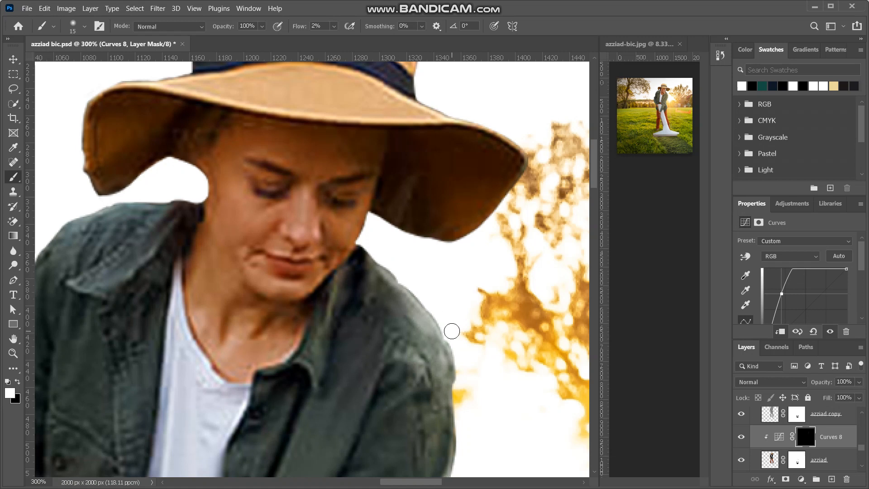
# Paint soft highlights on the jacket front below the collar and on the raised folds of the sun-side sleeve.
pyautogui.scroll(-3, 452, 331)
pyautogui.moveTo(318, 207)
pyautogui.mouseDown()
pyautogui.moveTo(318, 236)
pyautogui.moveTo(317, 188)
pyautogui.moveTo(315, 249)
pyautogui.moveTo(311, 224)
pyautogui.moveTo(306, 235)
pyautogui.moveTo(336, 161)
pyautogui.moveTo(318, 254)
pyautogui.mouseUp()
pyautogui.scroll(-2, 318, 255)
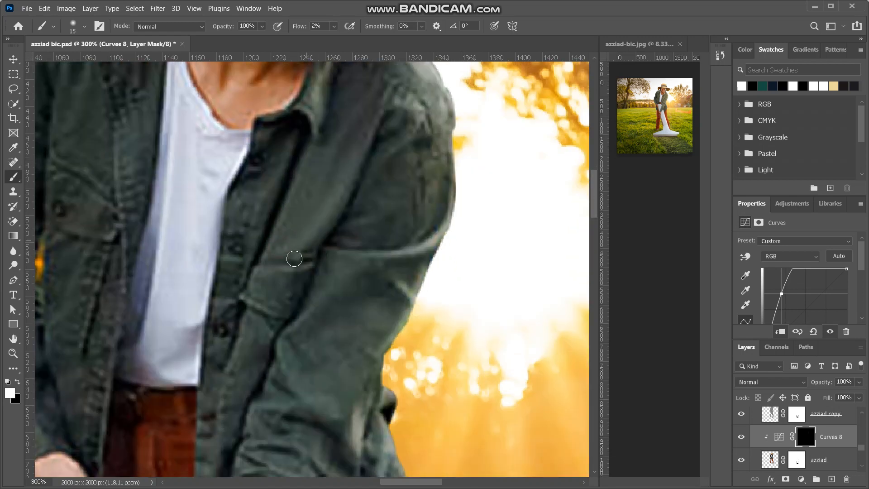
pyautogui.scroll(-2, 292, 254)
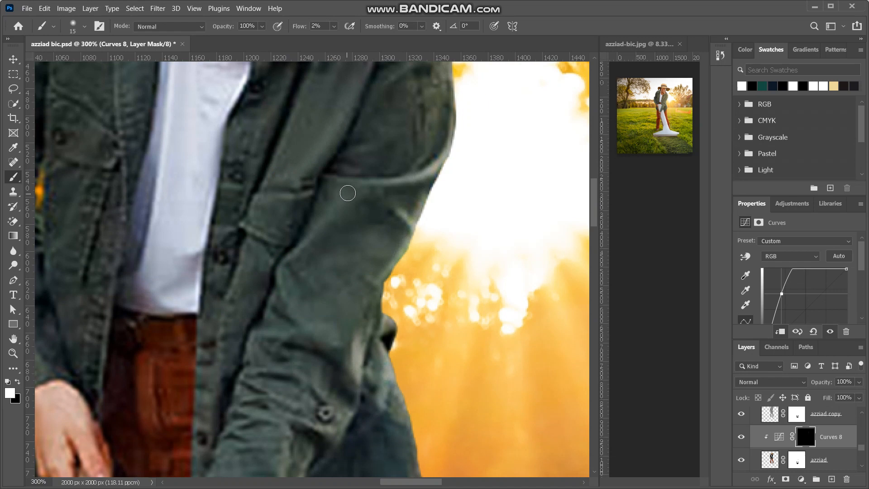
pyautogui.hscroll(1, 308, 247)
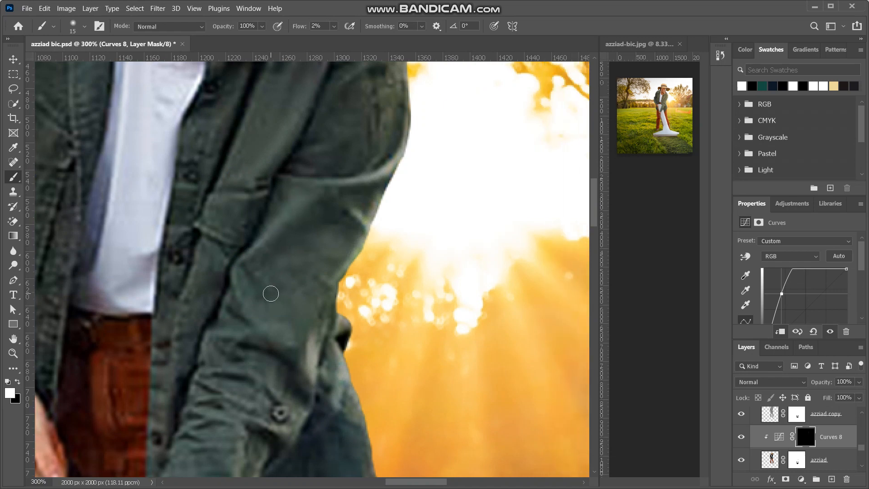
pyautogui.scroll(-1, 280, 305)
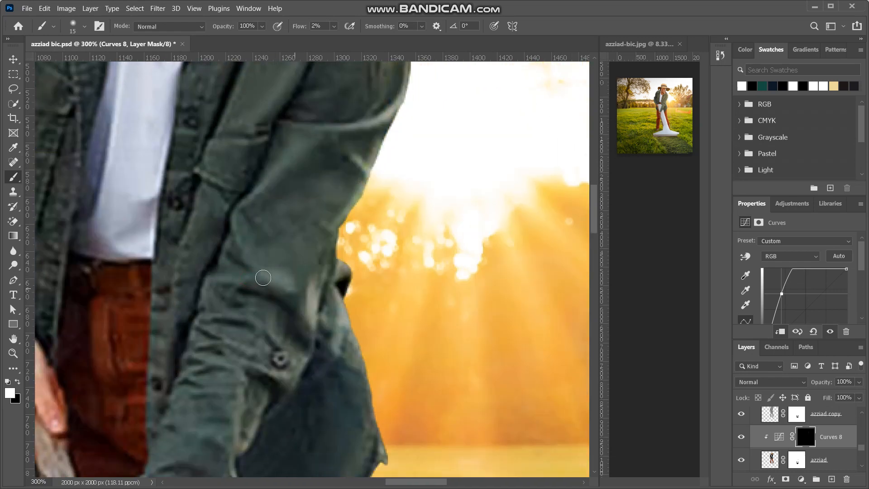
pyautogui.scroll(2, 343, 252)
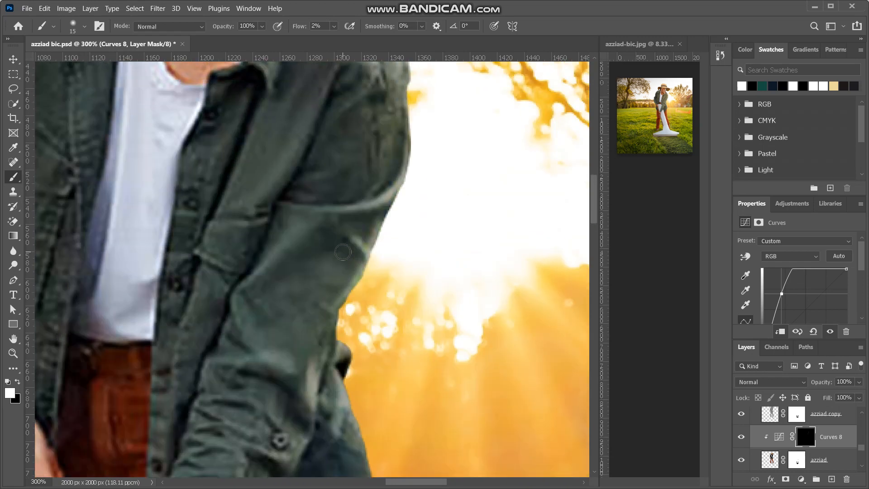
pyautogui.scroll(1, 342, 252)
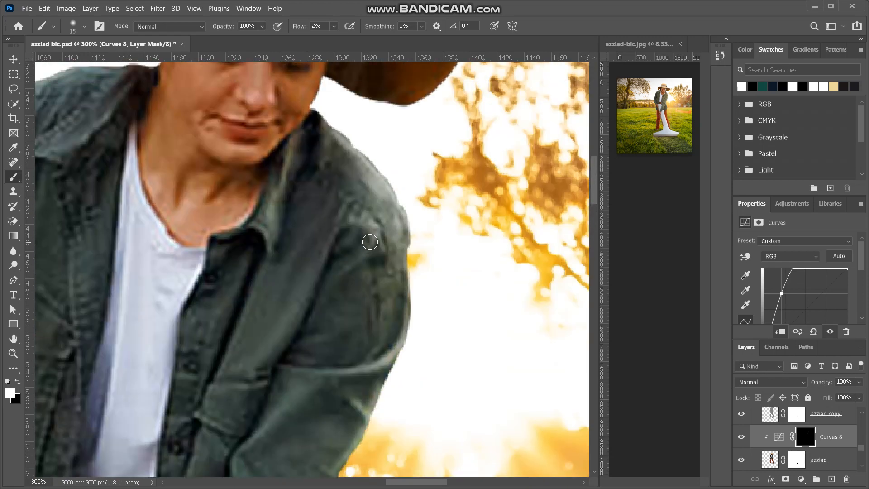
# Brighten the forearm folds around the sleeve button and check the jacket highlights at 100% zoom.
pyautogui.scroll(-5, 368, 267)
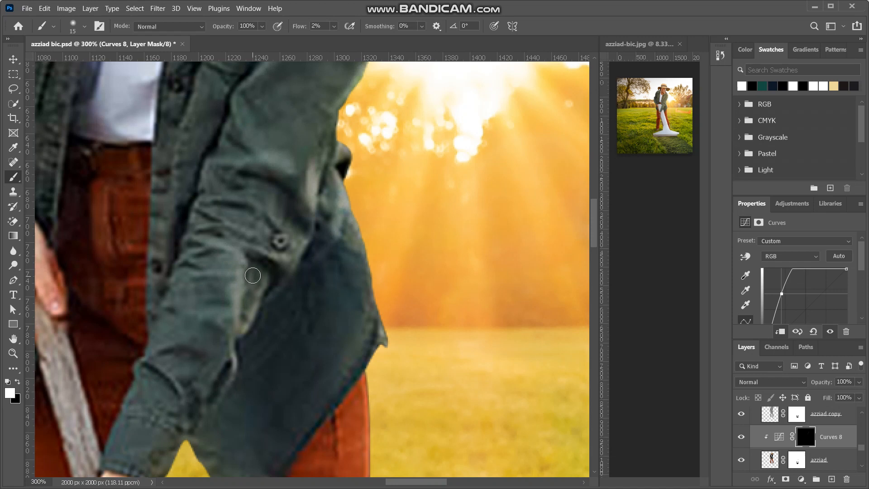
pyautogui.scroll(-3, 239, 340)
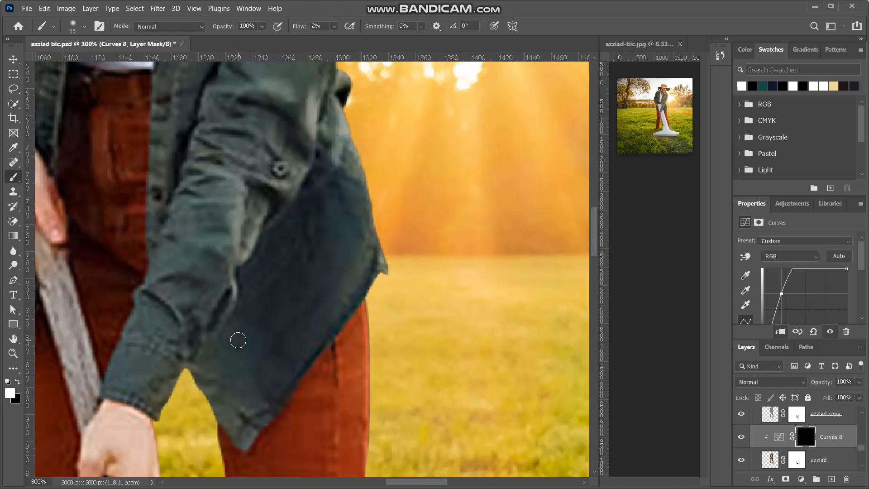
pyautogui.moveTo(252, 176)
pyautogui.mouseDown()
pyautogui.moveTo(288, 189)
pyautogui.moveTo(292, 181)
pyautogui.mouseUp()
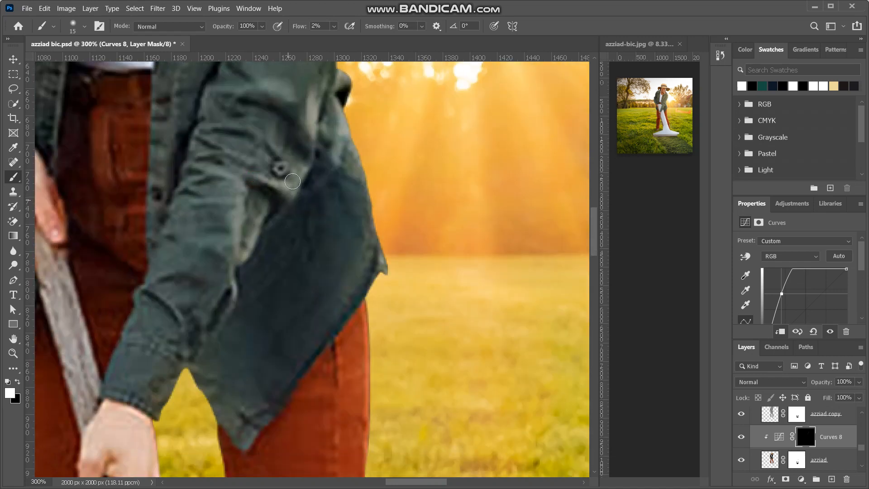
pyautogui.scroll(-3, 294, 179)
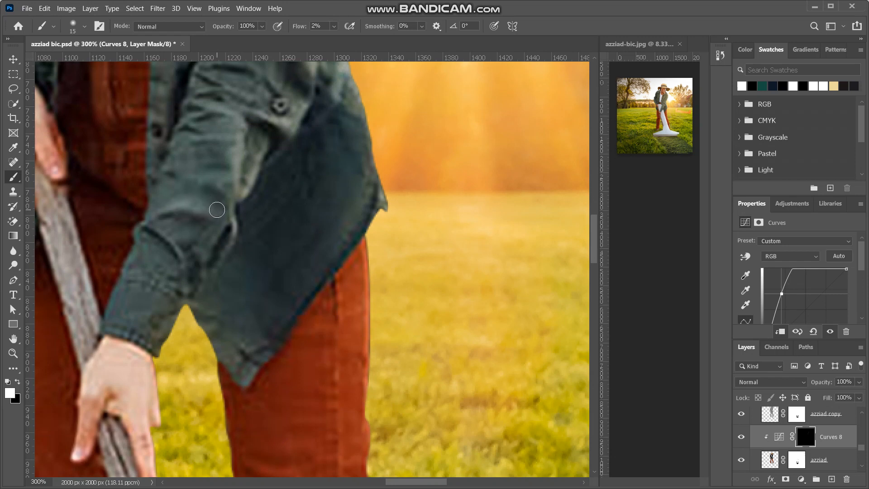
pyautogui.scroll(-2, 217, 209)
pyautogui.keyDown('alt'); pyautogui.scroll(-4, 216, 209); pyautogui.keyUp('alt')
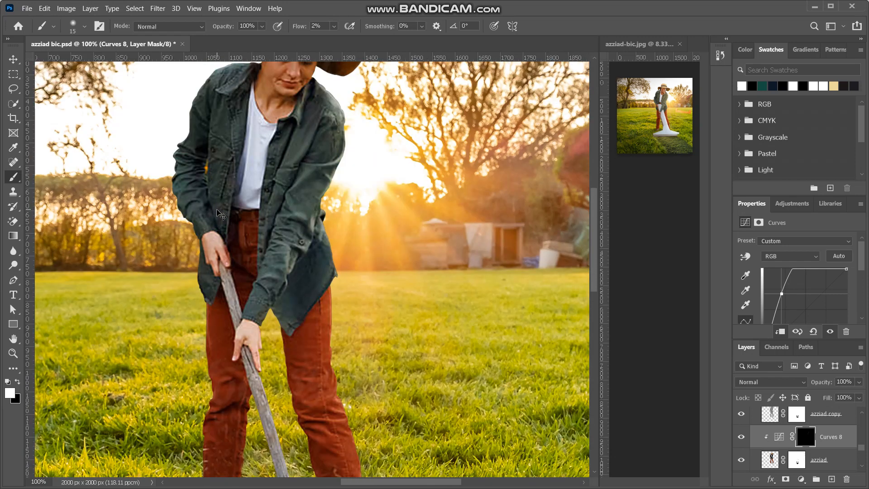
pyautogui.keyDown('alt'); pyautogui.scroll(4, 217, 210); pyautogui.keyUp('alt')
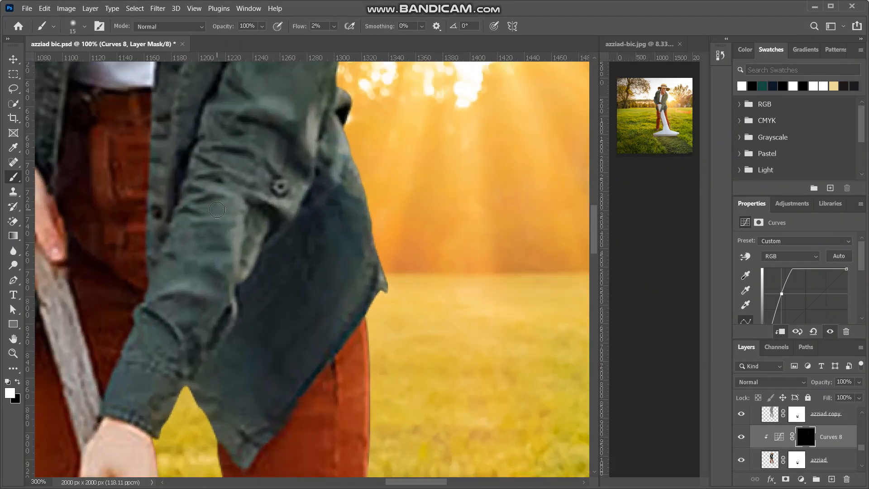
# Raise the brush flow to 12% and paint white highlights along the sunlit outer edge of the trouser thigh.
pyautogui.press('x')
pyautogui.scroll(-5, 277, 295)
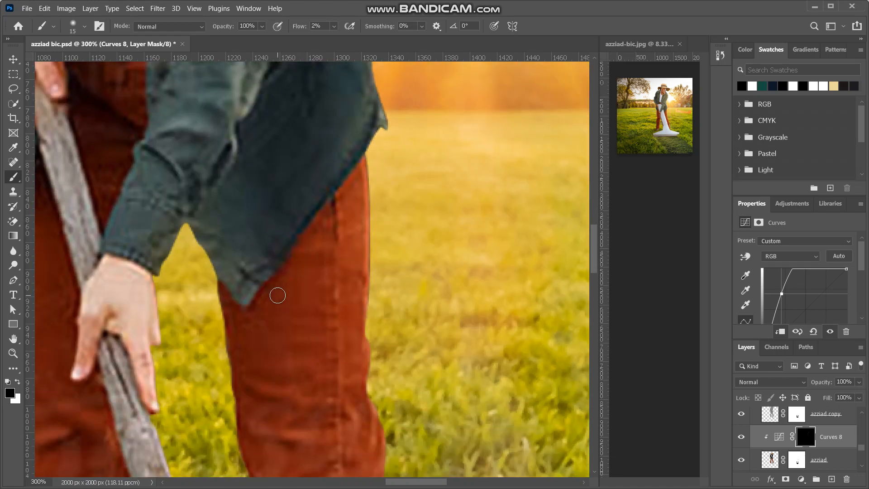
pyautogui.scroll(-4, 277, 295)
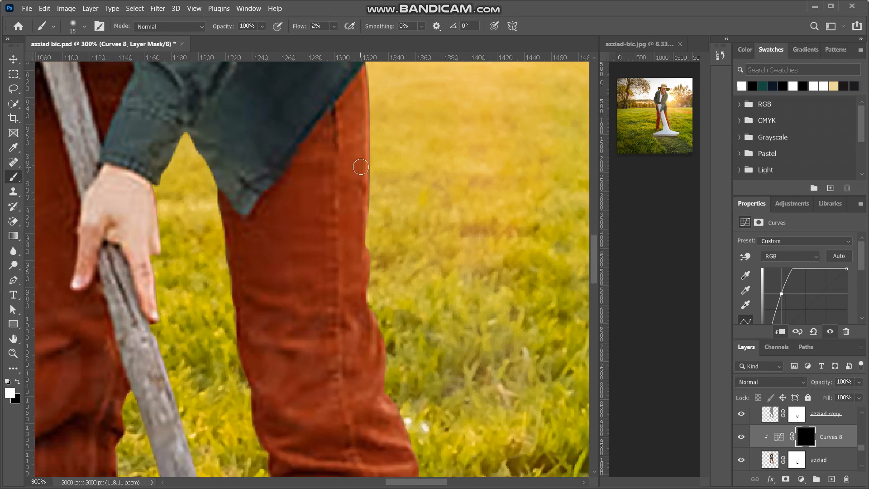
pyautogui.scroll(3, 361, 167)
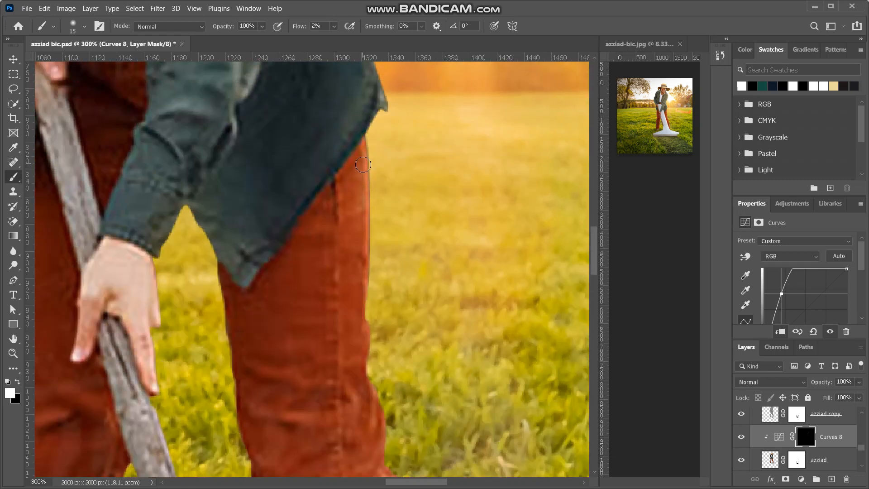
pyautogui.moveTo(355, 212); pyautogui.dragTo(358, 254)
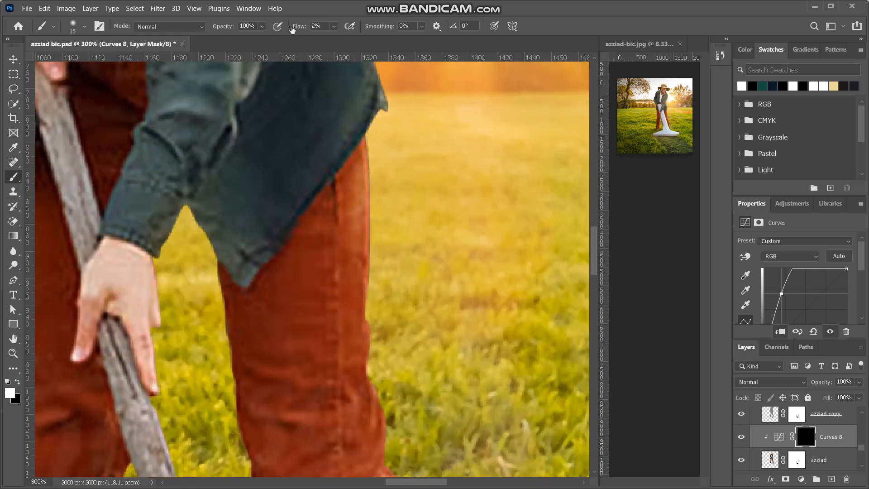
pyautogui.moveTo(294, 28); pyautogui.dragTo(299, 28)
pyautogui.moveTo(367, 141)
pyautogui.mouseDown()
pyautogui.moveTo(381, 199)
pyautogui.moveTo(366, 136)
pyautogui.moveTo(374, 234)
pyautogui.mouseUp()
# Enlarge the brush to 50 px, strengthen the rim light along the outer thigh, and check it zoomed out.
pyautogui.press(']')
pyautogui.press(']')
pyautogui.press(']')
pyautogui.press(']')
pyautogui.moveTo(397, 147)
pyautogui.mouseDown()
pyautogui.moveTo(396, 258)
pyautogui.moveTo(392, 148)
pyautogui.moveTo(375, 189)
pyautogui.moveTo(388, 359)
pyautogui.mouseUp()
pyautogui.moveTo(382, 291)
pyautogui.mouseDown()
pyautogui.moveTo(370, 257)
pyautogui.moveTo(382, 310)
pyautogui.moveTo(369, 254)
pyautogui.mouseUp()
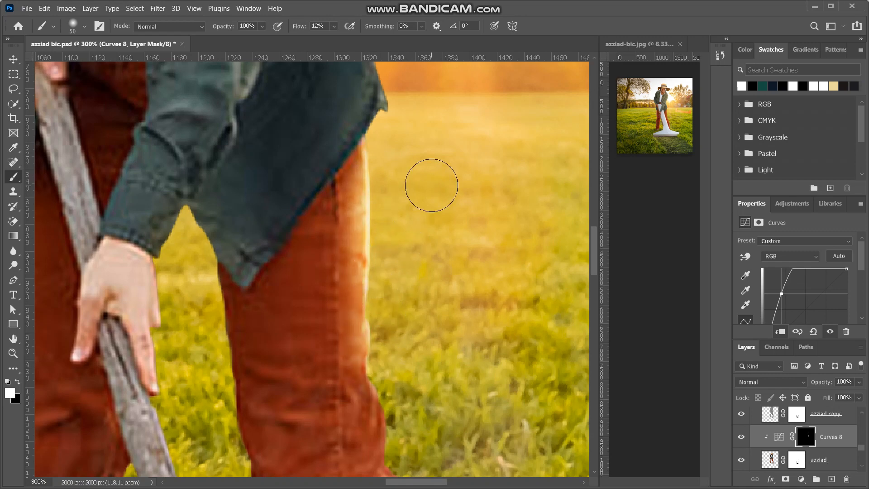
pyautogui.scroll(-4, 433, 187)
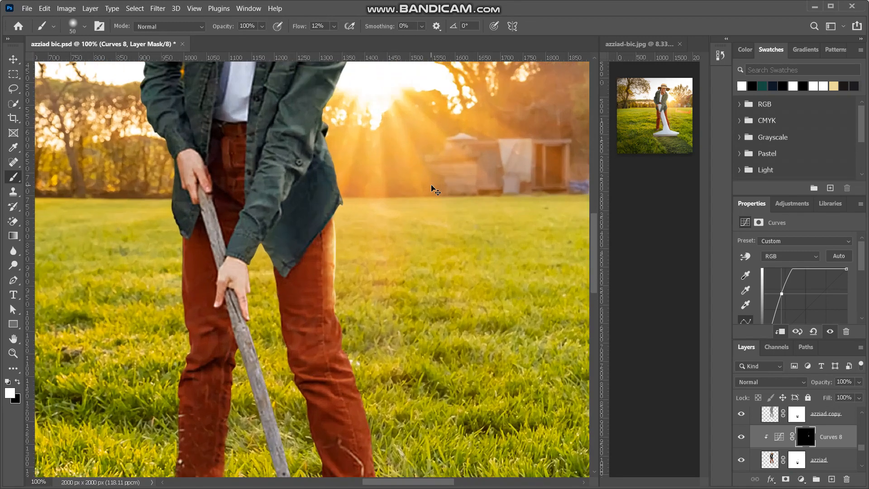
pyautogui.scroll(4, 310, 249)
# Extend the rim light down the outer edge of the sun-side trouser leg, from the thigh past the knee.
pyautogui.scroll(-2, 310, 248)
pyautogui.moveTo(393, 135)
pyautogui.mouseDown()
pyautogui.moveTo(378, 100)
pyautogui.moveTo(386, 83)
pyautogui.moveTo(380, 266)
pyautogui.mouseUp()
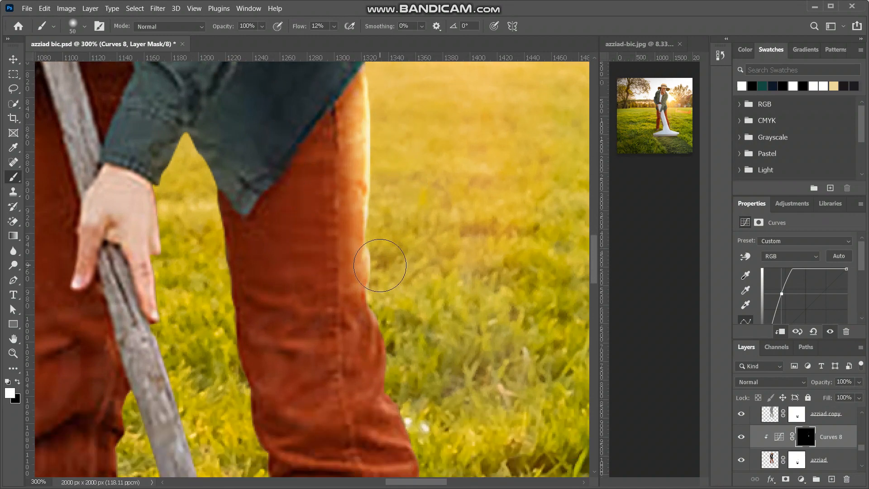
pyautogui.scroll(-4, 399, 281)
pyautogui.moveTo(423, 244)
pyautogui.mouseDown()
pyautogui.moveTo(413, 191)
pyautogui.moveTo(392, 208)
pyautogui.moveTo(423, 187)
pyautogui.moveTo(411, 179)
pyautogui.moveTo(408, 143)
pyautogui.moveTo(399, 166)
pyautogui.moveTo(388, 159)
pyautogui.moveTo(401, 111)
pyautogui.mouseUp()
pyautogui.moveTo(441, 266)
pyautogui.mouseDown()
pyautogui.moveTo(459, 323)
pyautogui.moveTo(447, 296)
pyautogui.moveTo(459, 379)
pyautogui.mouseUp()
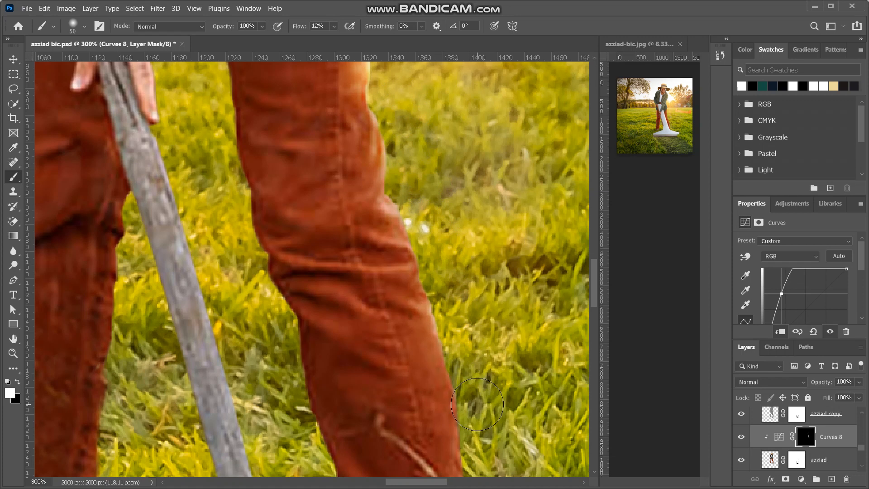
# Paint the rim light along the outer edge of the lower trouser leg down to the boot.
pyautogui.scroll(-3, 477, 404)
pyautogui.moveTo(464, 284)
pyautogui.mouseDown()
pyautogui.moveTo(454, 255)
pyautogui.moveTo(492, 376)
pyautogui.mouseUp()
pyautogui.scroll(-4, 495, 375)
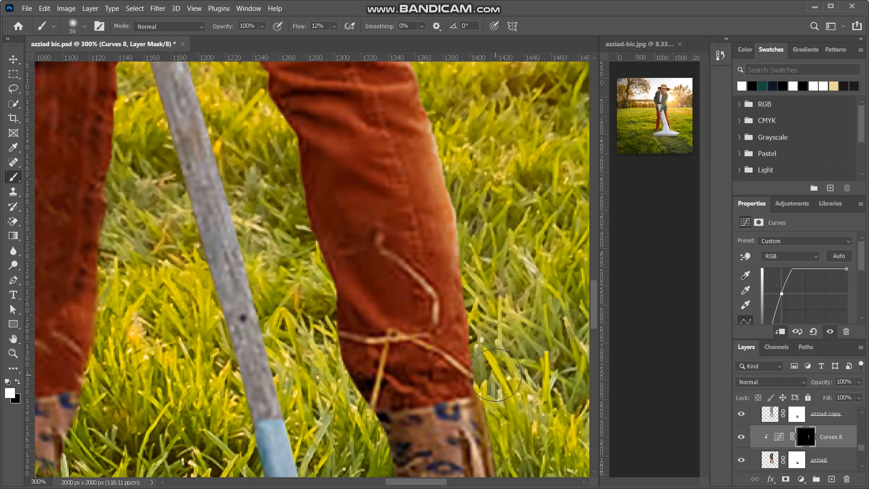
pyautogui.moveTo(472, 258)
pyautogui.mouseDown()
pyautogui.moveTo(480, 324)
pyautogui.moveTo(496, 353)
pyautogui.moveTo(493, 409)
pyautogui.mouseUp()
pyautogui.scroll(3, 494, 410)
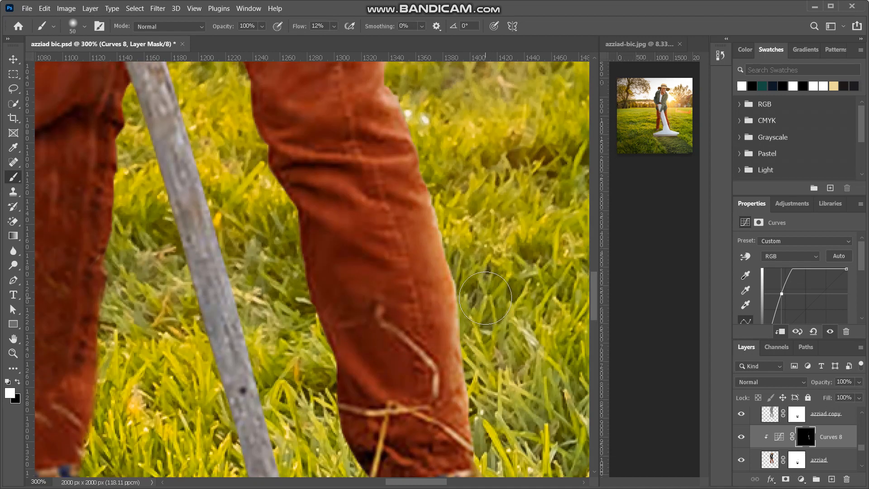
# Reduce the brush to 8 px and 3% flow, and paint a fine highlight along the knee crease of the sun-side trouser leg.
pyautogui.scroll(4, 457, 162)
pyautogui.press('[')
pyautogui.press('[')
pyautogui.press('[')
pyautogui.press('[')
pyautogui.press('[')
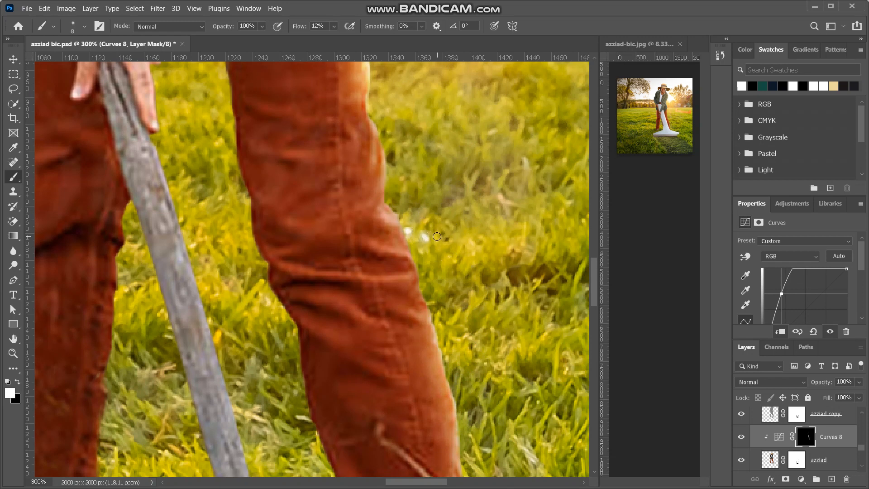
pyautogui.moveTo(300, 28); pyautogui.dragTo(270, 34)
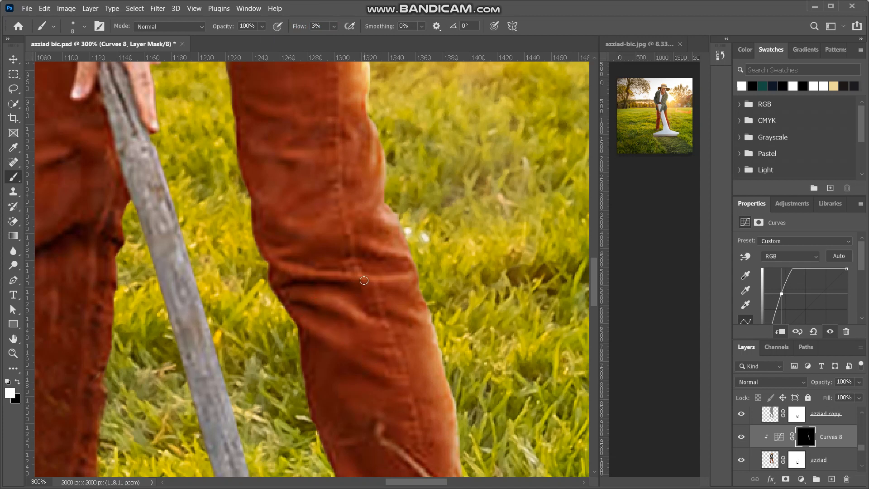
pyautogui.moveTo(391, 277); pyautogui.dragTo(381, 280)
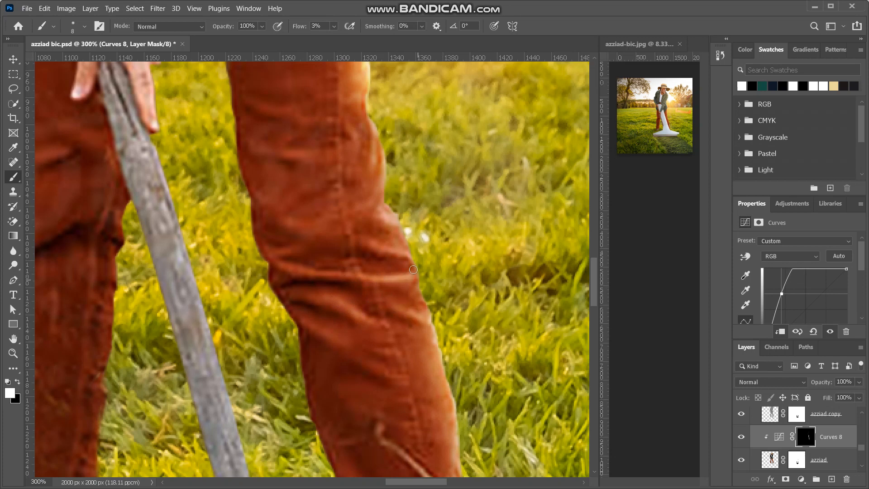
# Examine the woman from the sun-side knee up to her face and back down to the other leg for areas to highlight.
pyautogui.scroll(3, 411, 268)
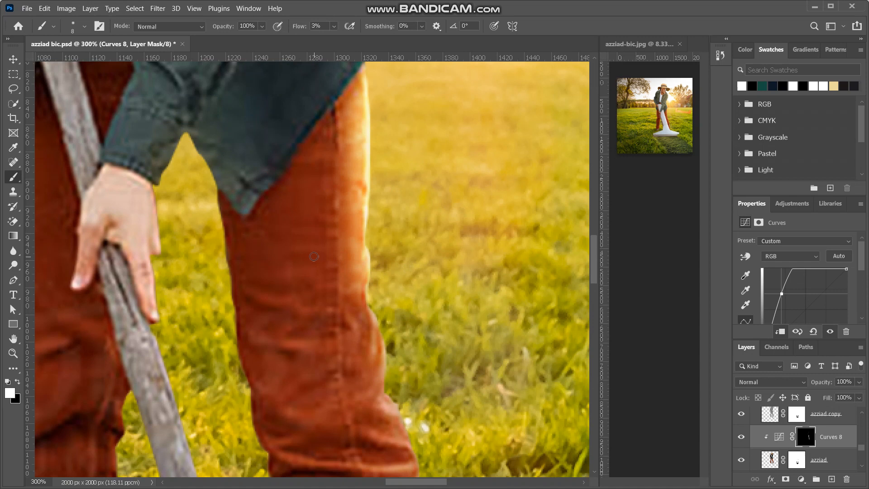
pyautogui.scroll(2, 337, 279)
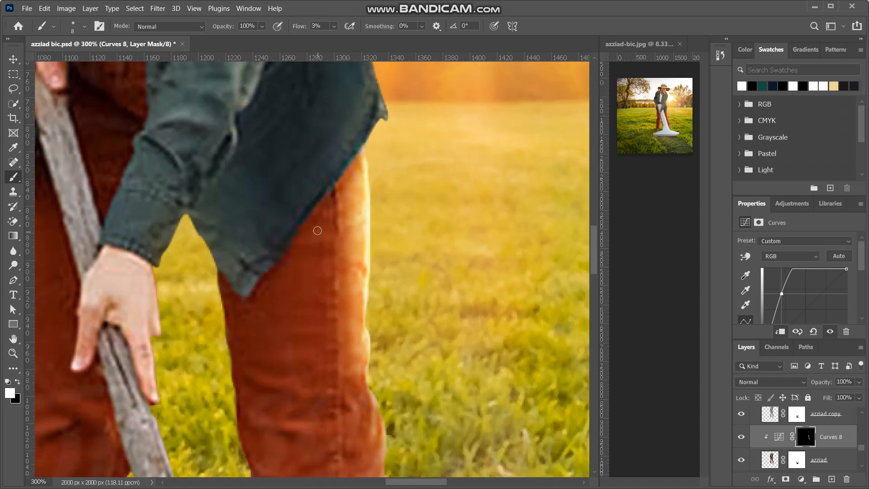
pyautogui.scroll(6, 322, 239)
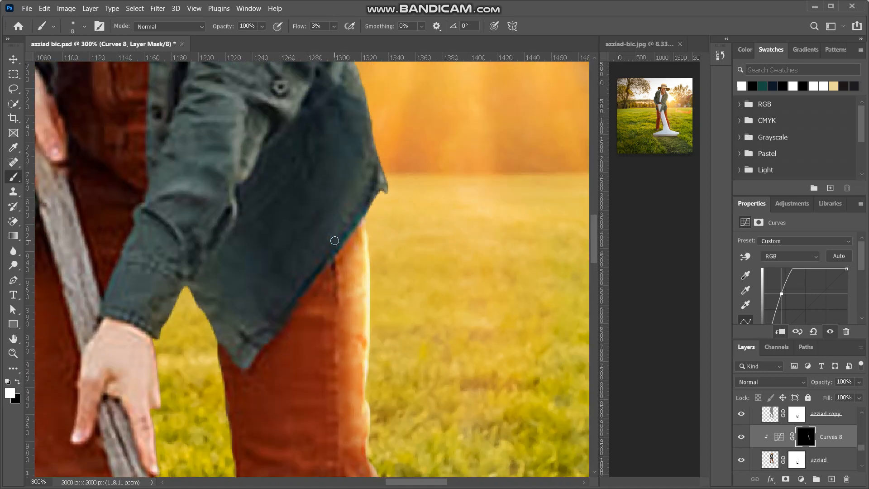
pyautogui.scroll(1, 335, 240)
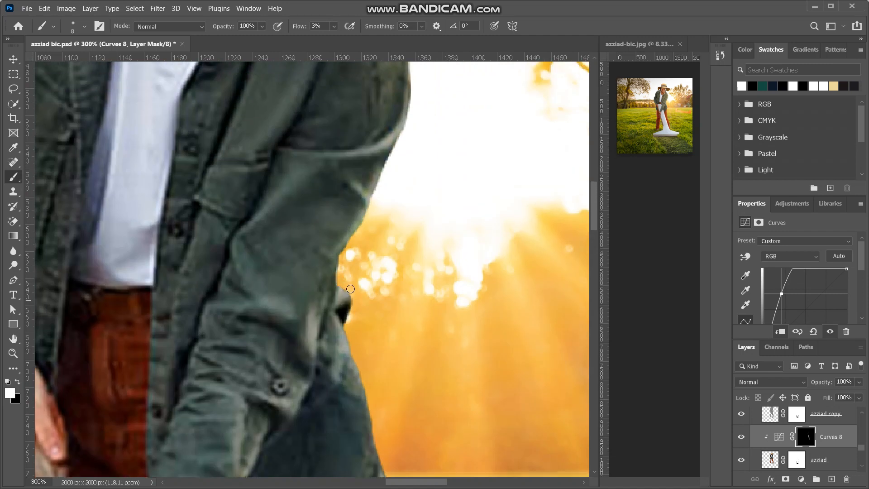
pyautogui.scroll(6, 340, 298)
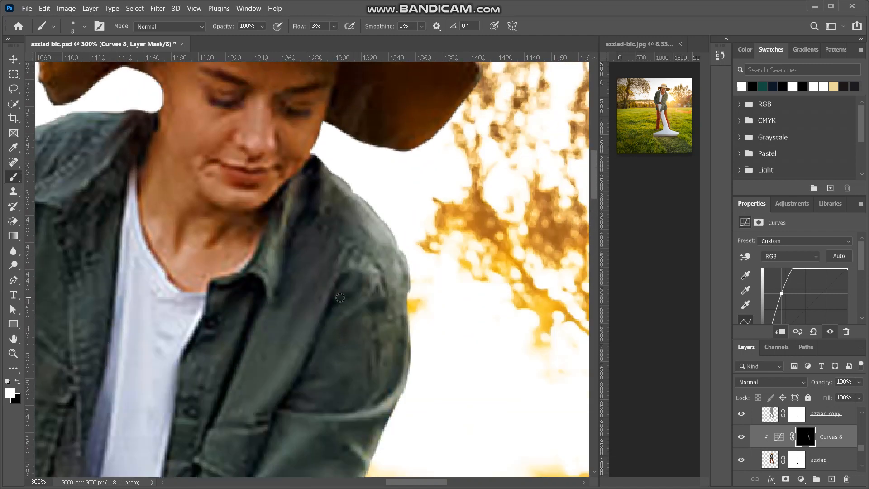
pyautogui.scroll(5, 359, 265)
pyautogui.hscroll(-8, 359, 265)
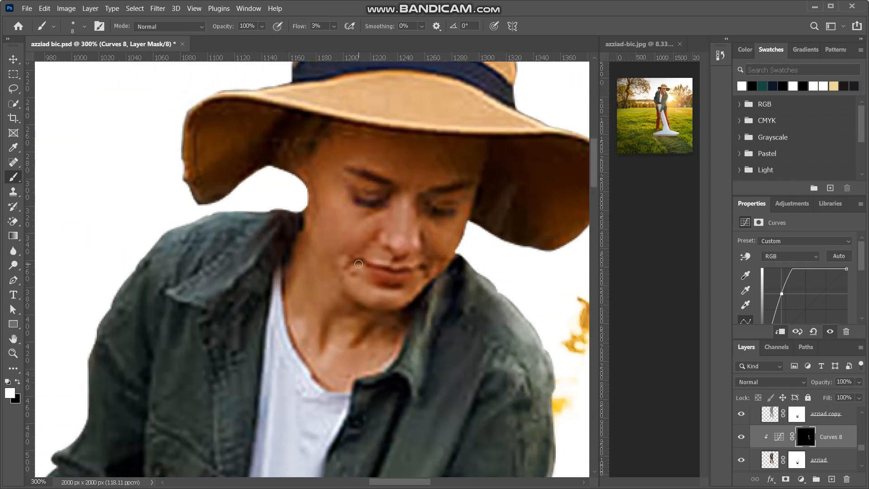
pyautogui.scroll(-10, 358, 264)
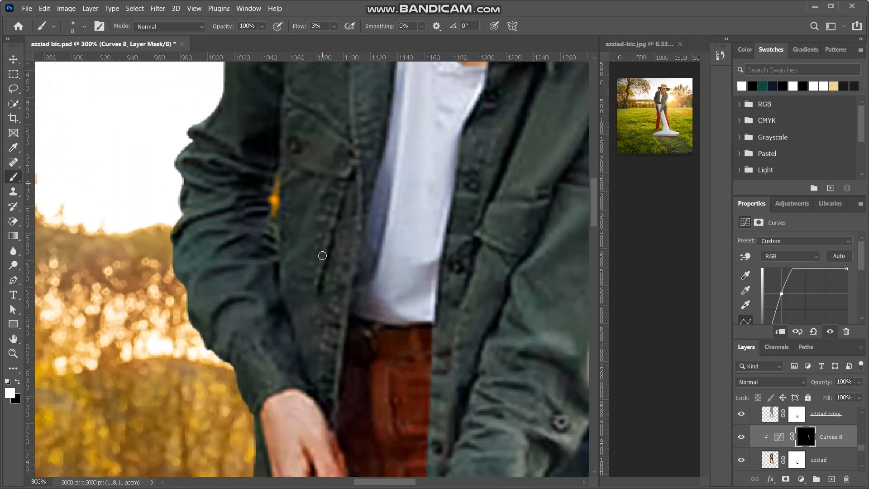
pyautogui.scroll(-10, 322, 256)
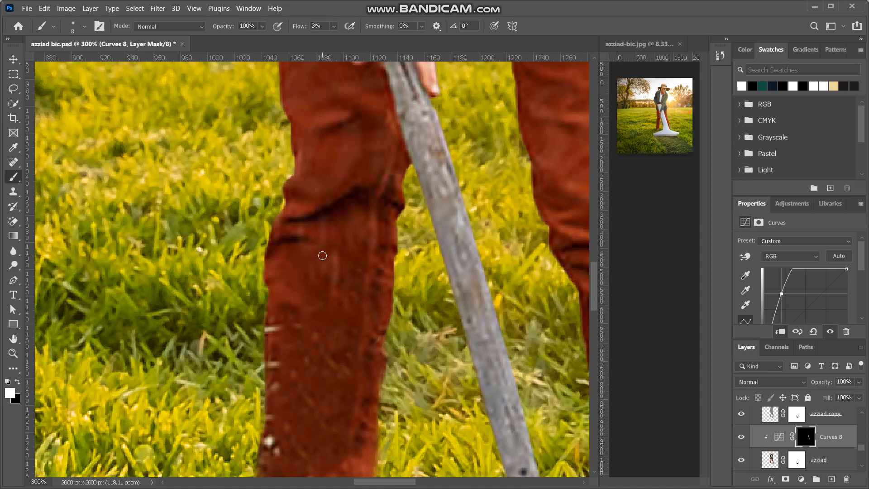
# Enlarge the brush to 30 px and paint soft highlights along the inner edge of the other trouser leg, from knee to cuff.
pyautogui.hscroll(2, 366, 255)
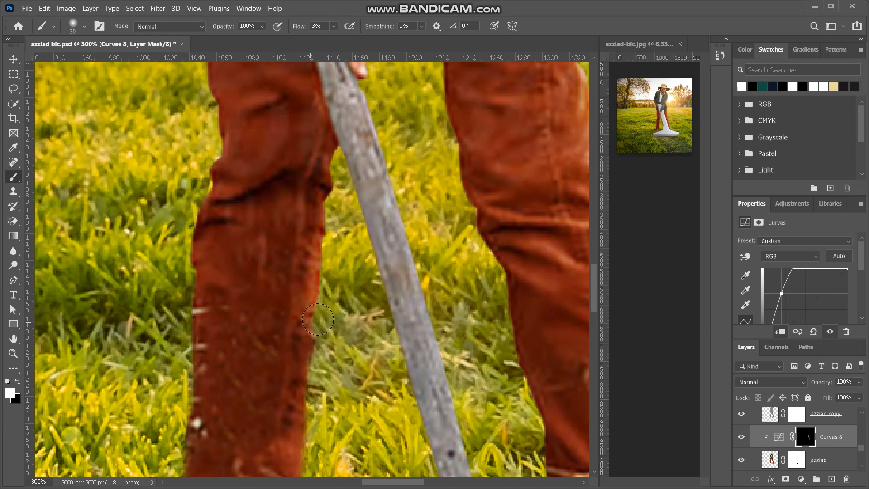
pyautogui.scroll(-2, 319, 415)
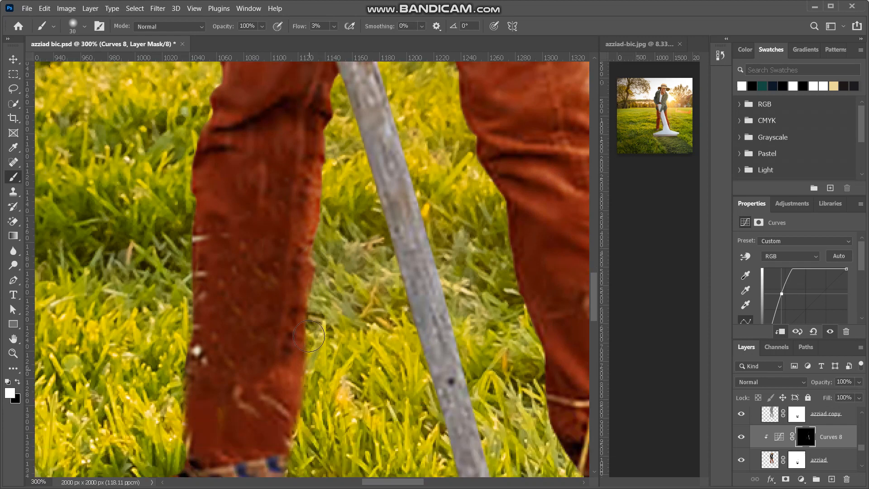
pyautogui.moveTo(309, 321)
pyautogui.mouseDown()
pyautogui.moveTo(286, 375)
pyautogui.moveTo(315, 358)
pyautogui.moveTo(302, 377)
pyautogui.moveTo(277, 378)
pyautogui.moveTo(313, 409)
pyautogui.mouseUp()
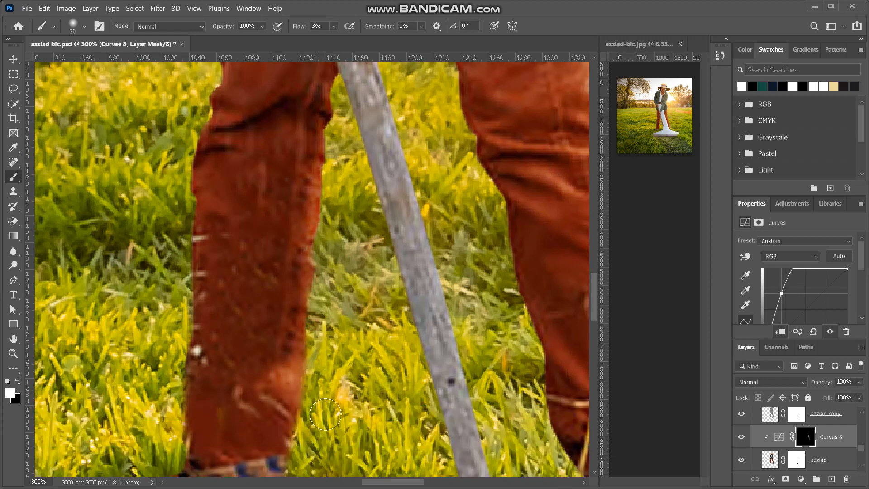
pyautogui.moveTo(284, 459); pyautogui.dragTo(278, 449)
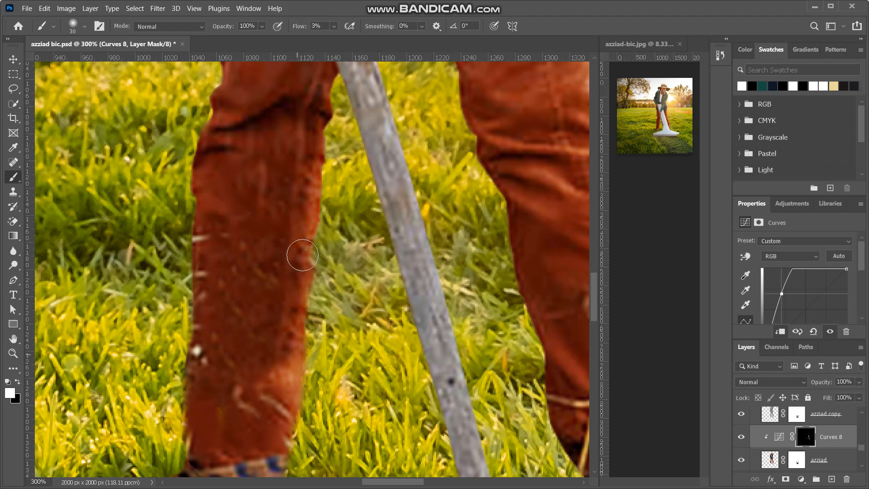
pyautogui.scroll(3, 330, 256)
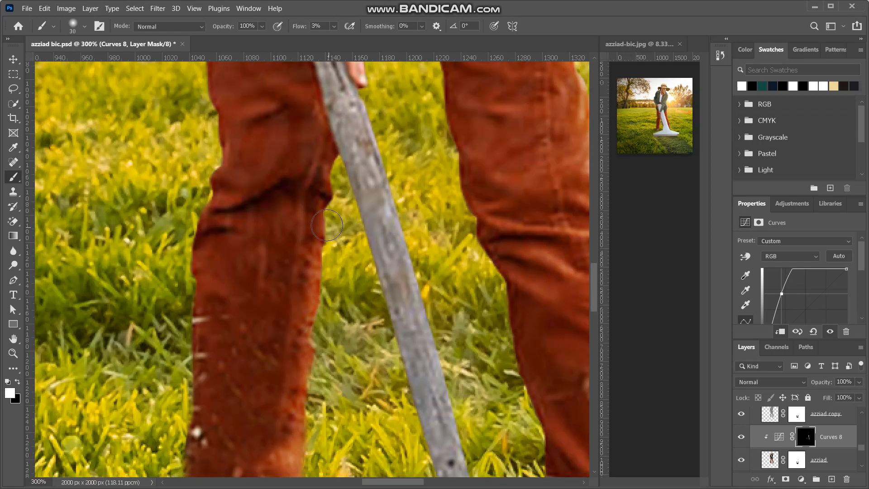
pyautogui.scroll(3, 335, 292)
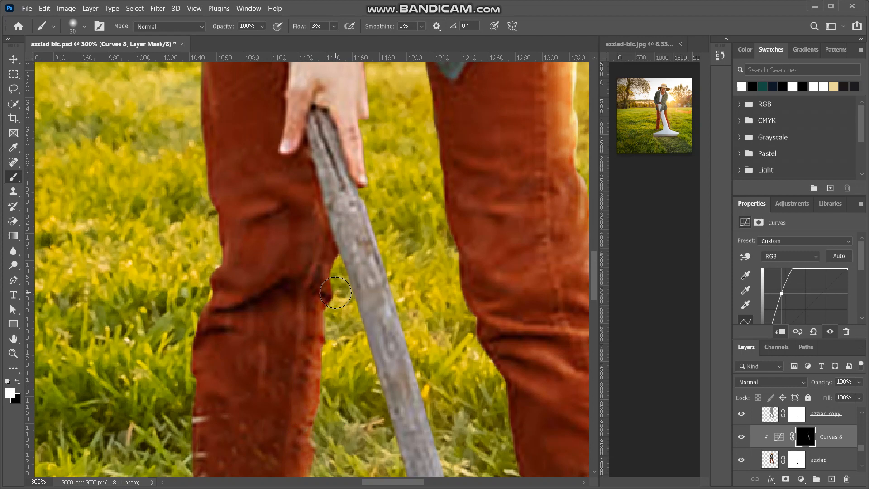
pyautogui.moveTo(327, 264)
pyautogui.mouseDown()
pyautogui.moveTo(335, 303)
pyautogui.moveTo(317, 304)
pyautogui.mouseUp()
# Brush soft highlights onto the sun-side edge of the green shirt and its sleeve, and check the whole composite.
pyautogui.scroll(-15, 329, 459)
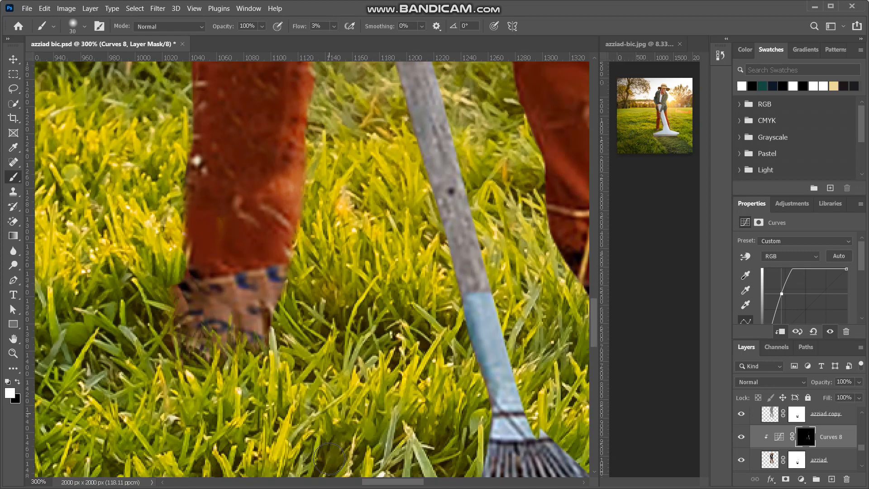
pyautogui.scroll(3, 329, 459)
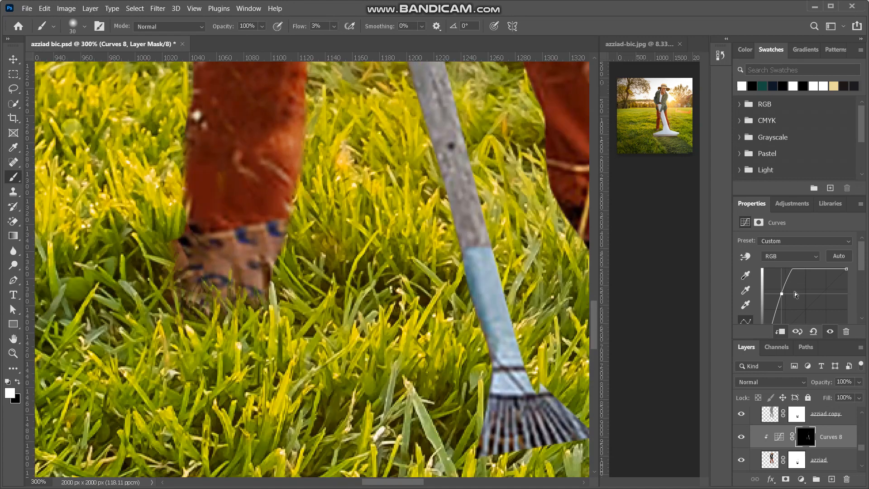
pyautogui.scroll(9, 322, 317)
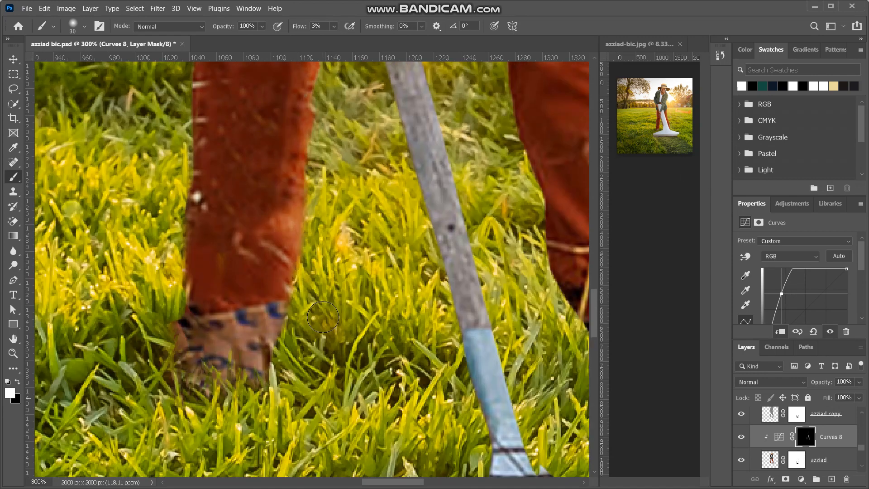
pyautogui.scroll(5, 323, 317)
pyautogui.hscroll(5, 323, 317)
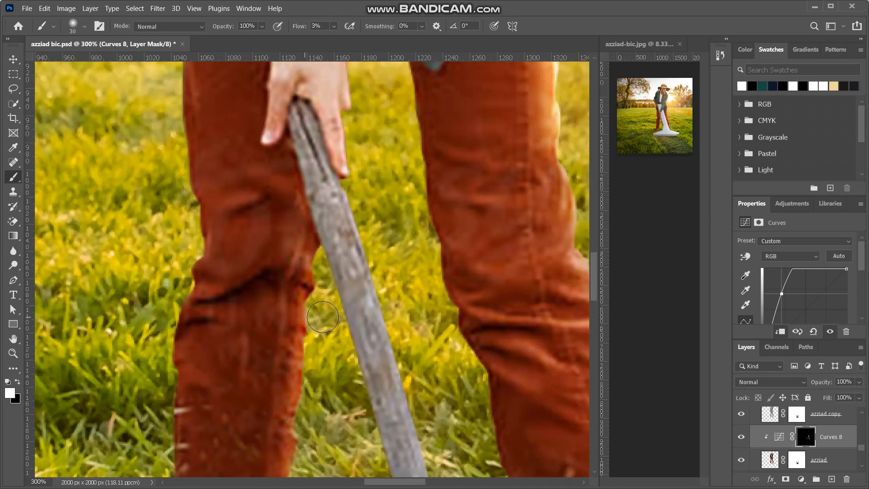
pyautogui.scroll(3, 322, 317)
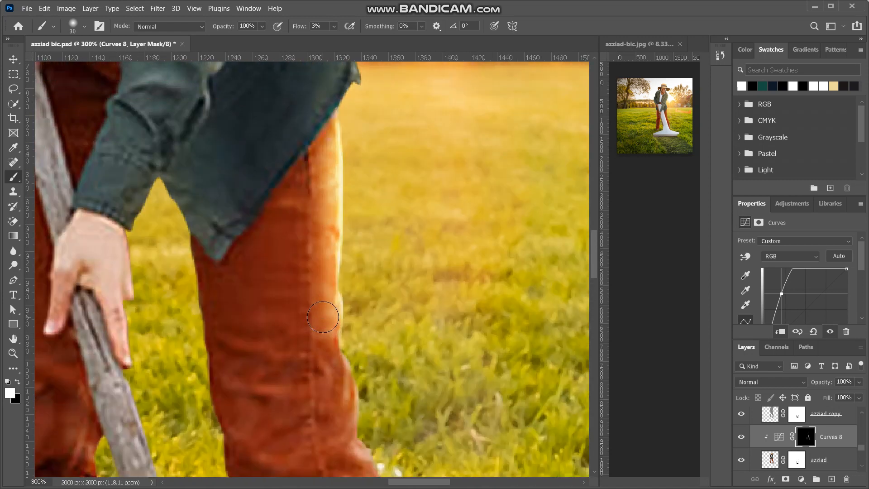
pyautogui.scroll(6, 323, 317)
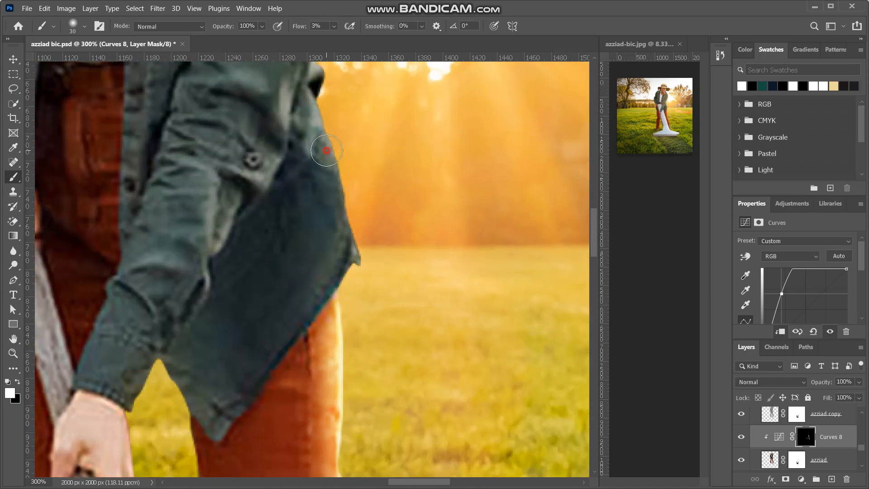
pyautogui.moveTo(326, 150)
pyautogui.mouseDown()
pyautogui.moveTo(344, 171)
pyautogui.moveTo(326, 160)
pyautogui.moveTo(338, 172)
pyautogui.moveTo(352, 242)
pyautogui.moveTo(327, 271)
pyautogui.moveTo(356, 234)
pyautogui.moveTo(347, 257)
pyautogui.moveTo(363, 241)
pyautogui.moveTo(286, 346)
pyautogui.moveTo(336, 196)
pyautogui.moveTo(326, 161)
pyautogui.mouseUp()
pyautogui.scroll(6, 326, 161)
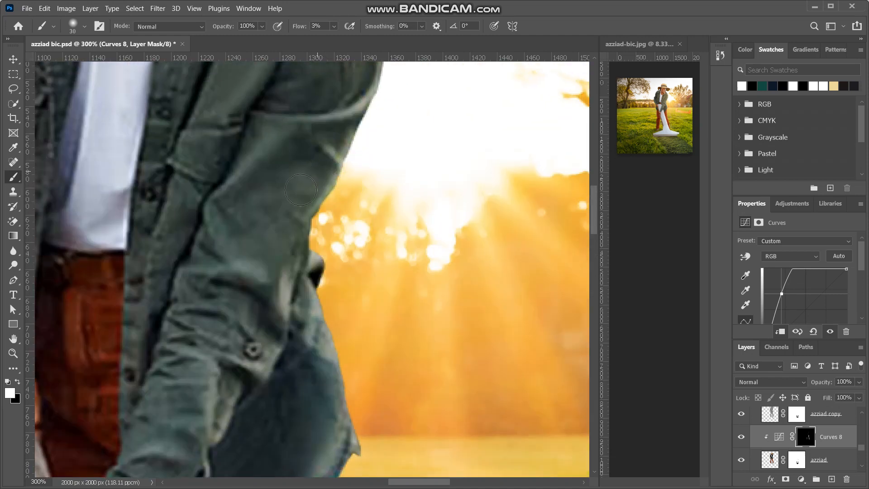
pyautogui.moveTo(286, 207)
pyautogui.mouseDown()
pyautogui.moveTo(335, 178)
pyautogui.moveTo(344, 234)
pyautogui.moveTo(383, 101)
pyautogui.moveTo(366, 158)
pyautogui.moveTo(379, 185)
pyautogui.mouseUp()
pyautogui.scroll(4, 334, 178)
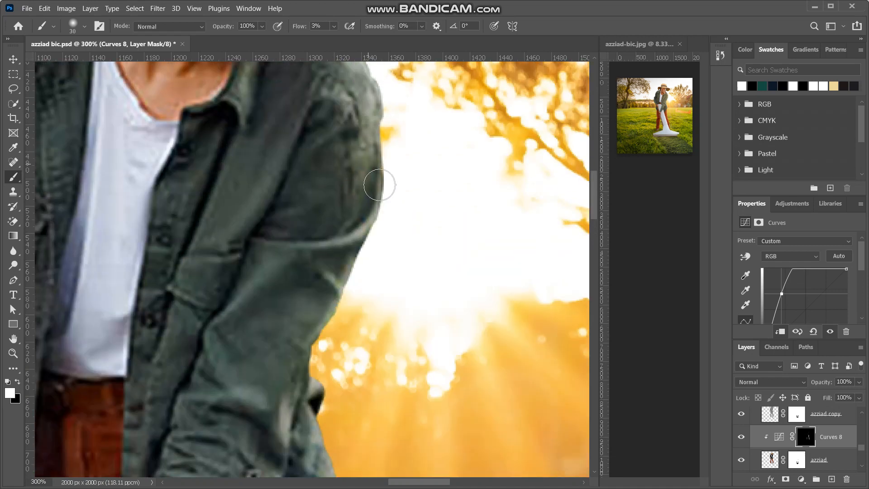
pyautogui.scroll(-5, 379, 184)
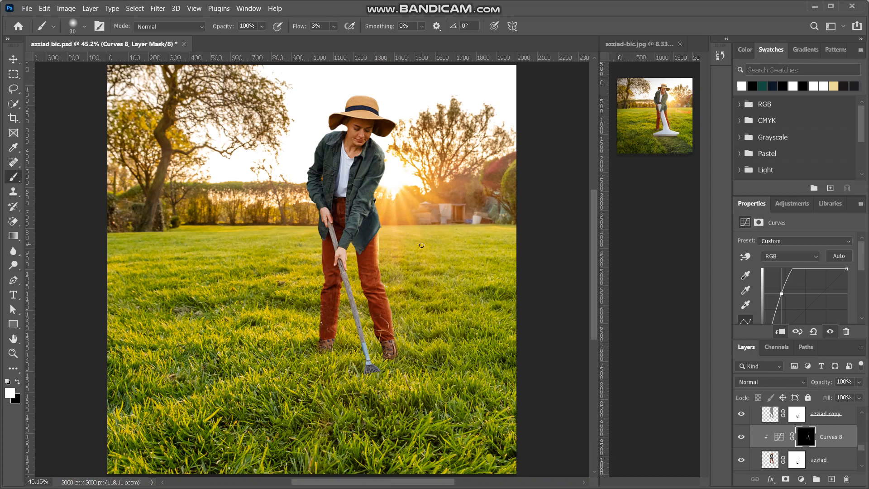
# Strengthen the soft highlight along the outer thigh and knee of the sun-side trouser leg, and compare it at several magnifications.
pyautogui.scroll(6, 421, 245)
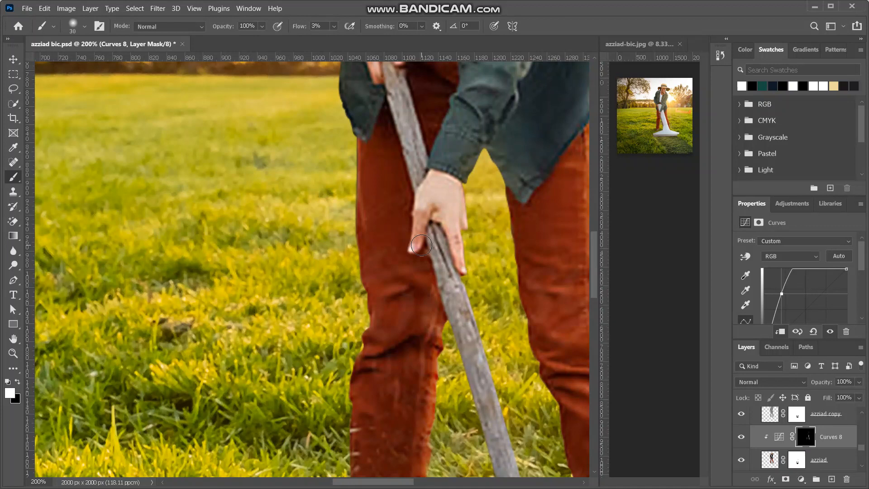
pyautogui.hscroll(1, 422, 246)
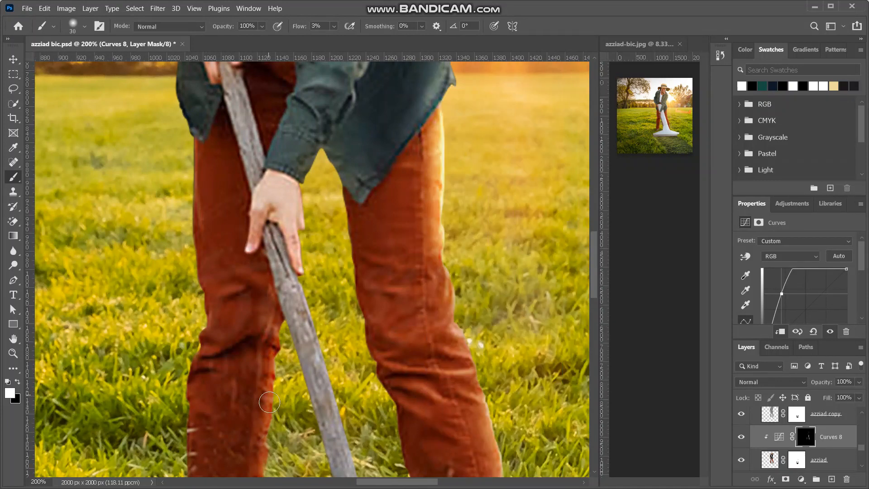
pyautogui.scroll(2, 475, 339)
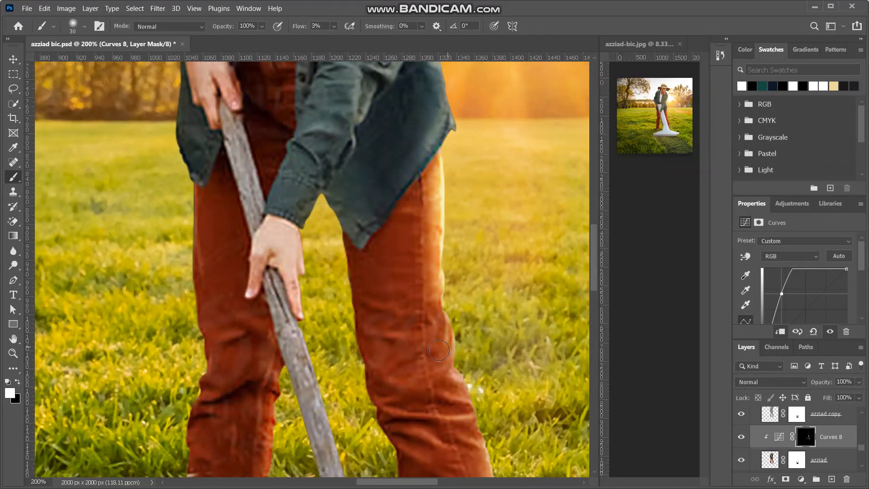
pyautogui.moveTo(458, 322); pyautogui.dragTo(433, 371)
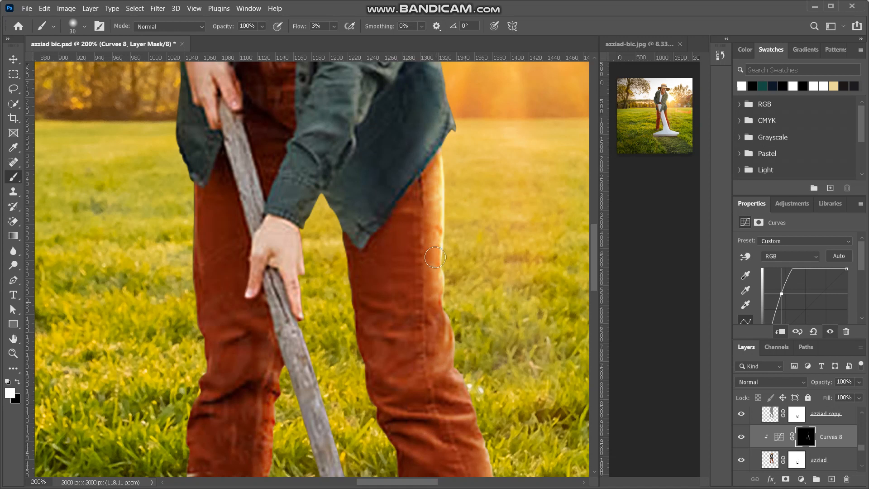
pyautogui.scroll(7, 440, 196)
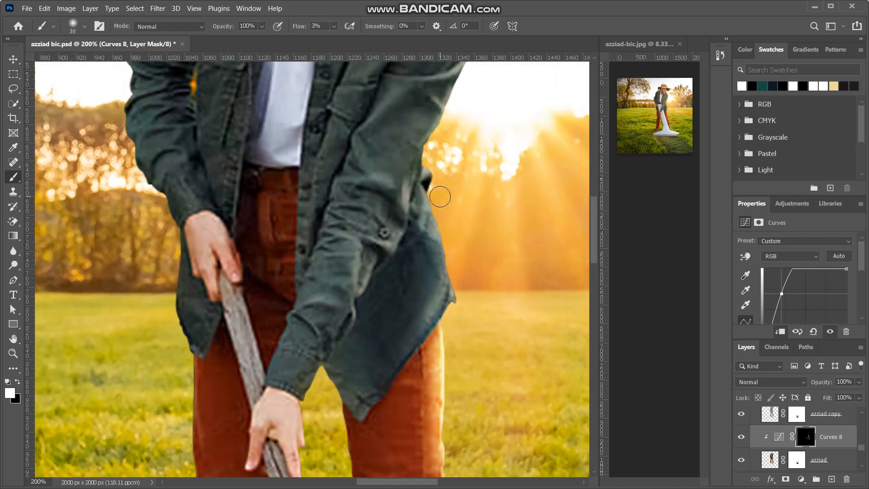
pyautogui.scroll(-3, 441, 244)
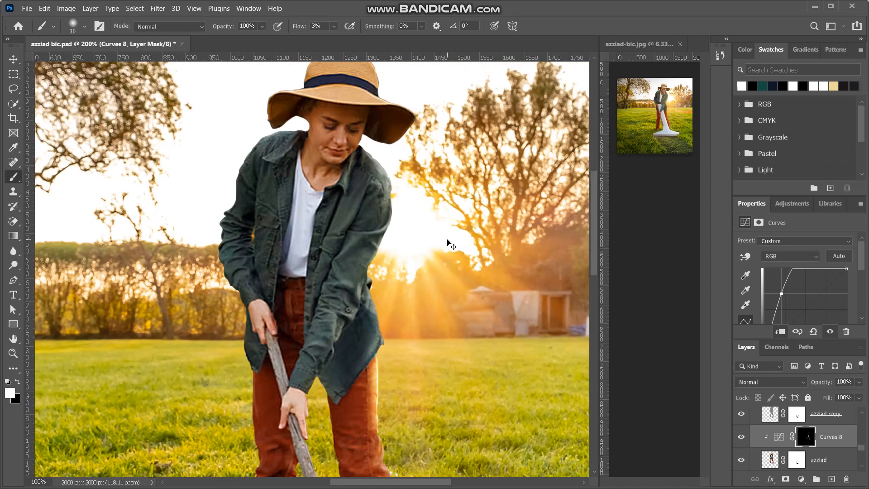
pyautogui.scroll(-1, 451, 245)
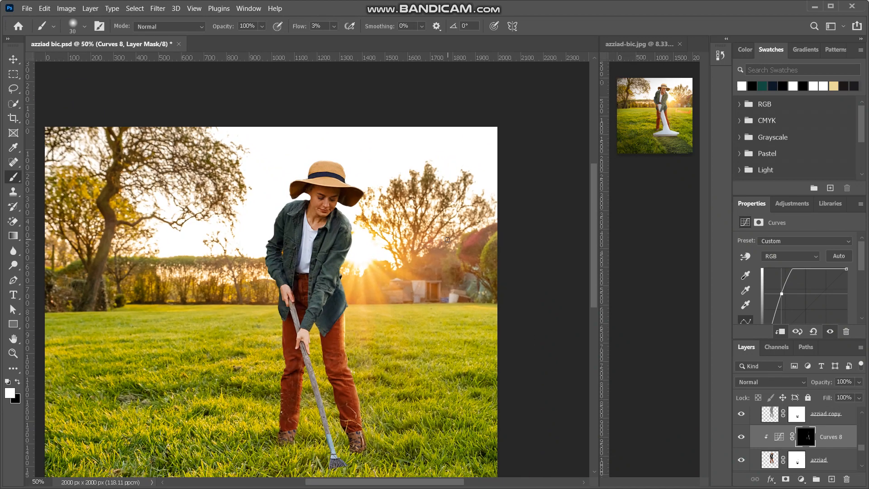
pyautogui.scroll(2, 447, 239)
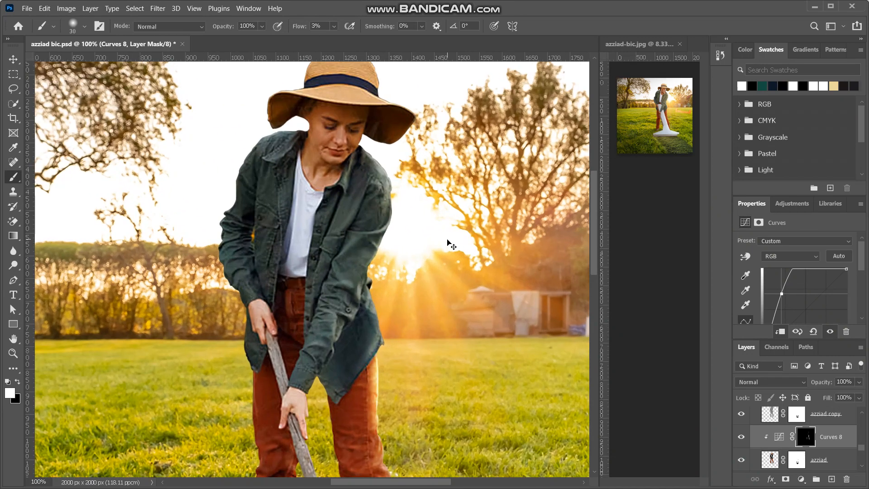
pyautogui.scroll(2, 447, 239)
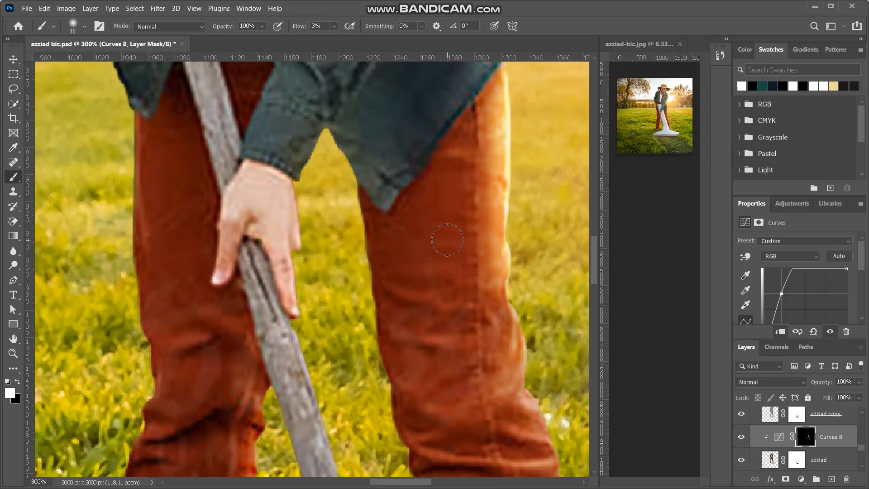
# Brush black on the Curves 8 mask to tone down the highlight along the outer thigh edge of the sun-side trouser leg.
pyautogui.scroll(2, 483, 194)
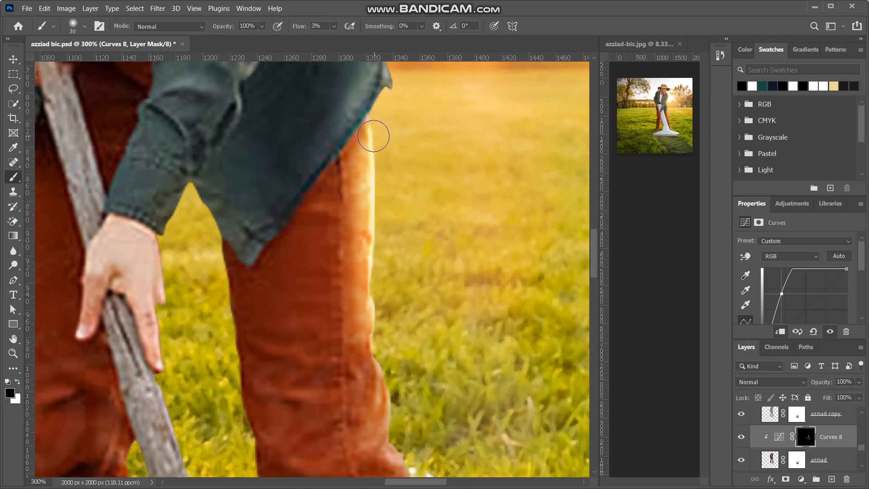
pyautogui.moveTo(373, 239)
pyautogui.mouseDown()
pyautogui.moveTo(374, 202)
pyautogui.moveTo(382, 302)
pyautogui.mouseUp()
pyautogui.moveTo(378, 114); pyautogui.dragTo(368, 171)
pyautogui.hotkey('ctrl', '-')
pyautogui.hotkey('ctrl', '-')
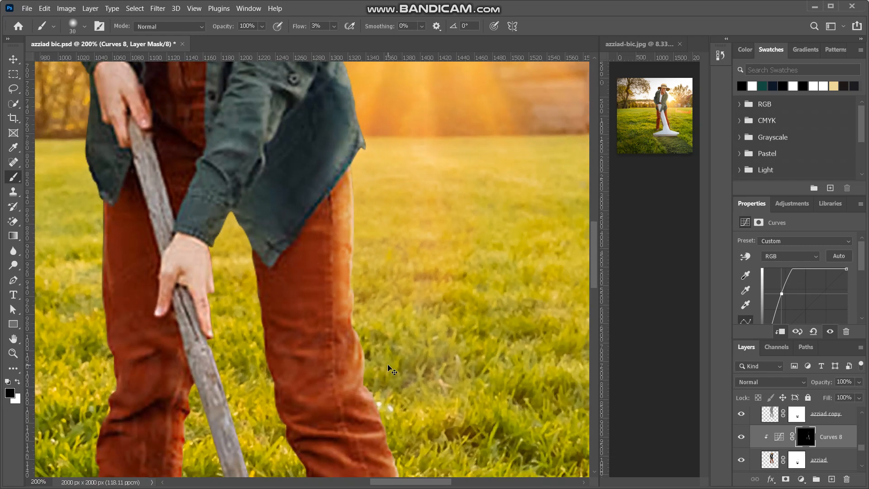
pyautogui.hotkey('ctrl', '-')
pyautogui.hotkey('ctrl', '-')
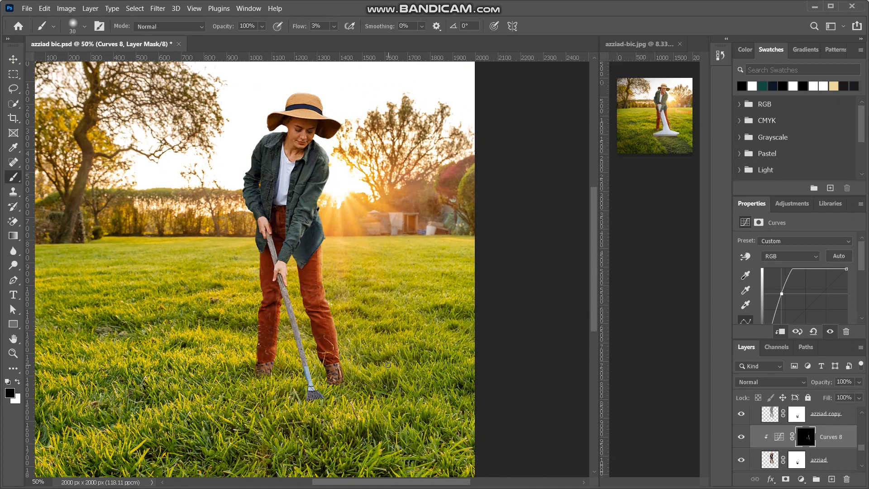
pyautogui.scroll(-1, 391, 369)
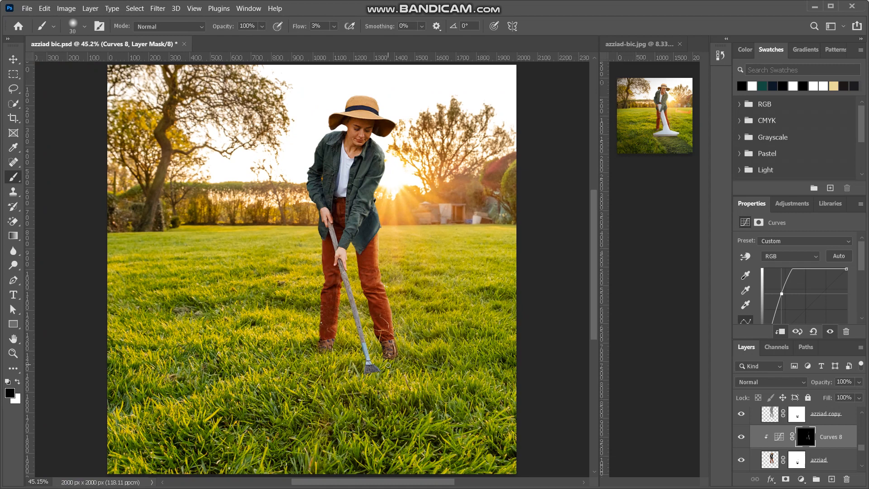
# Add a new Curves adjustment clipped to the woman, pull its midpoint down to darken her, and invert its mask to black.
pyautogui.click(801, 476)
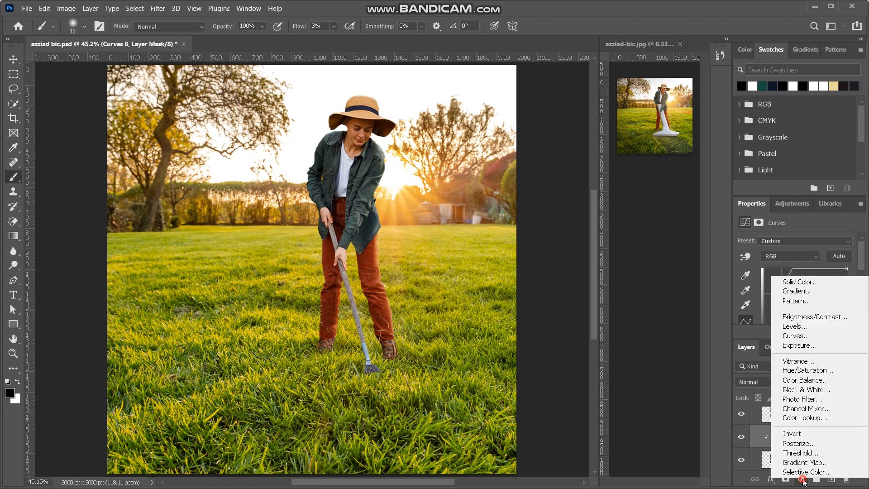
pyautogui.click(812, 338)
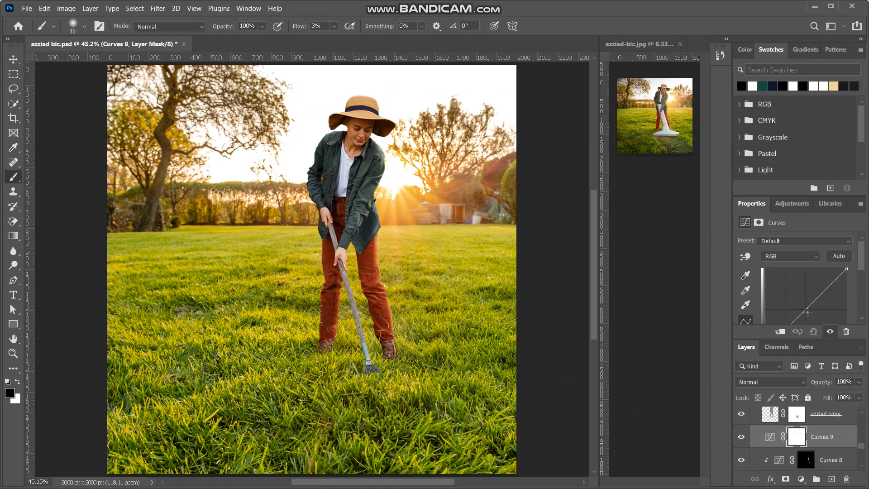
pyautogui.scroll(-1, 806, 300)
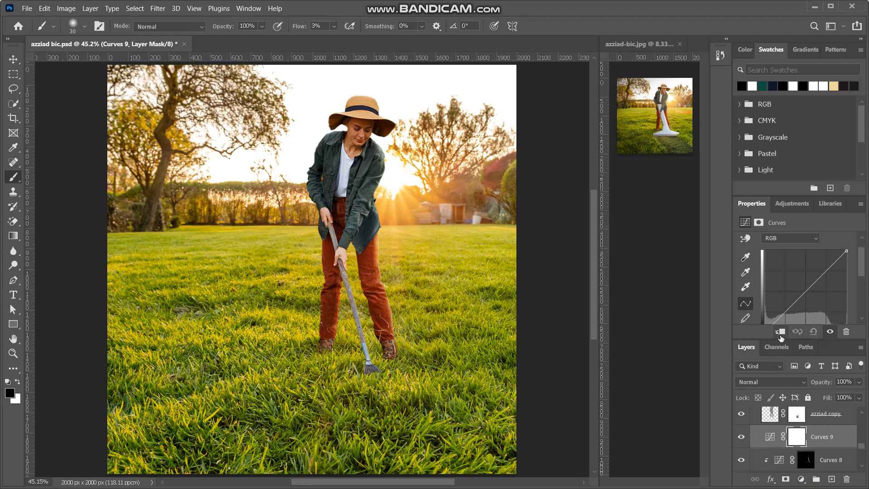
pyautogui.click(781, 332)
pyautogui.moveTo(800, 297); pyautogui.dragTo(805, 308)
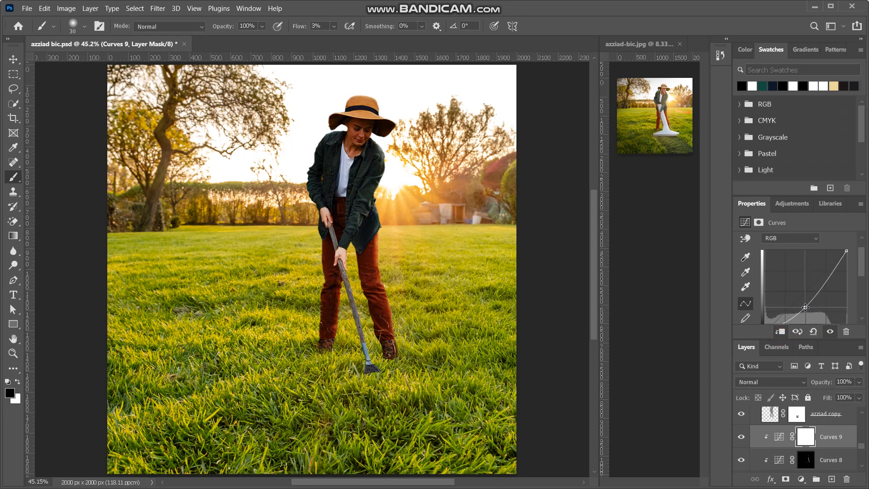
pyautogui.hotkey('ctrl', 'i')
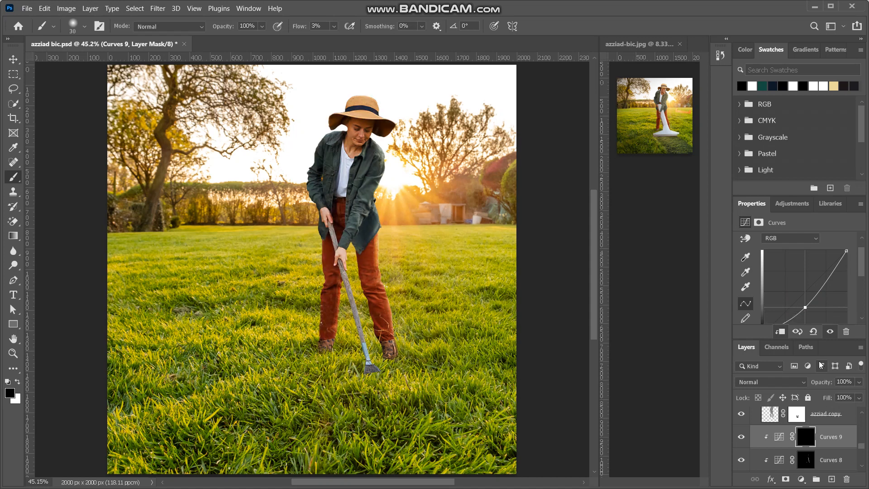
# Brush soft white on the Curves 9 mask to shade the inner edge of the sun-side trouser leg around the knee.
pyautogui.hotkey('ctrl', '+')
pyautogui.hotkey('ctrl', '+')
pyautogui.hotkey('ctrl', '+')
pyautogui.hotkey('ctrl', '+')
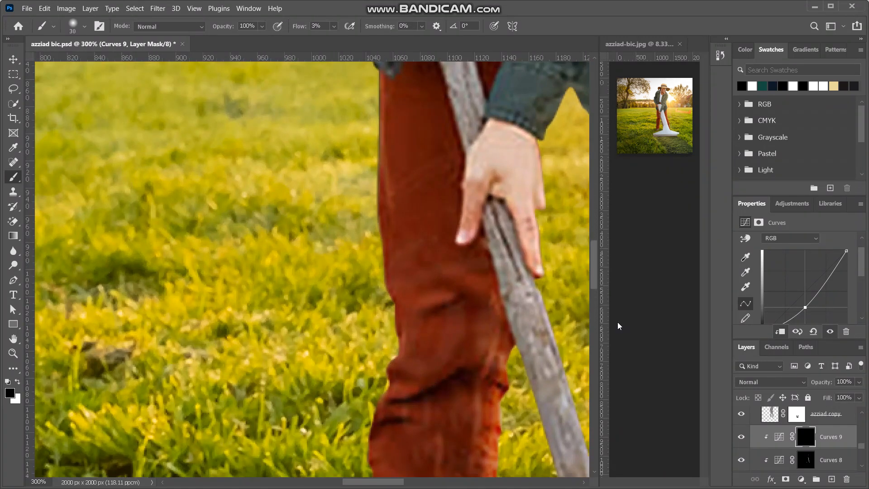
pyautogui.hotkey('ctrl', '+')
pyautogui.press('x')
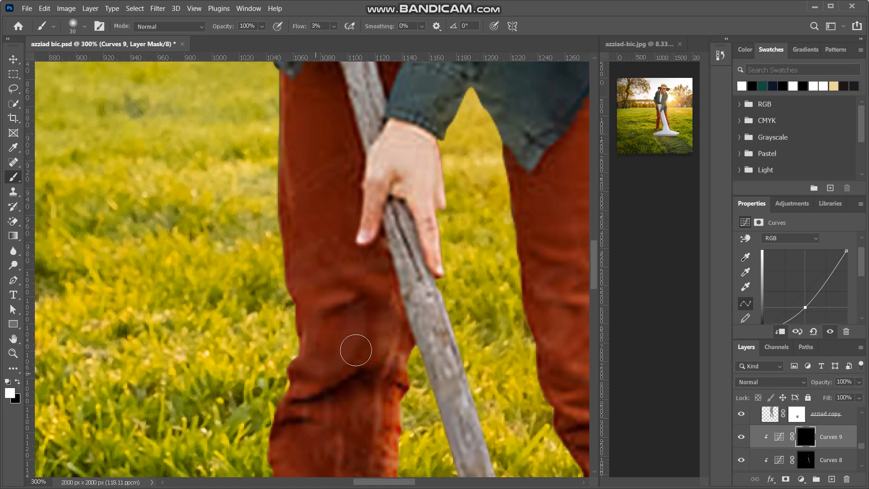
pyautogui.hscroll(5, 381, 349)
pyautogui.moveTo(333, 326)
pyautogui.mouseDown()
pyautogui.moveTo(312, 317)
pyautogui.moveTo(338, 363)
pyautogui.moveTo(287, 377)
pyautogui.mouseUp()
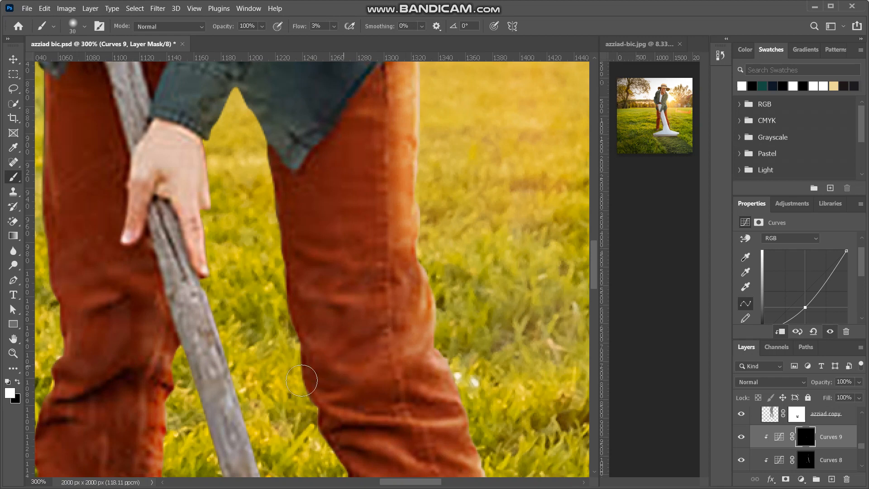
pyautogui.scroll(-3, 395, 390)
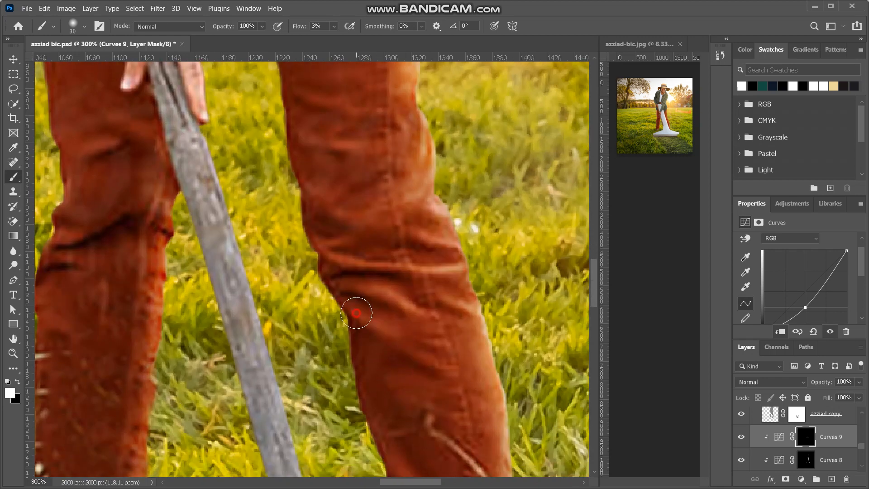
pyautogui.moveTo(401, 356)
pyautogui.mouseDown()
pyautogui.moveTo(414, 378)
pyautogui.moveTo(372, 377)
pyautogui.moveTo(385, 438)
pyautogui.moveTo(437, 397)
pyautogui.moveTo(418, 378)
pyautogui.moveTo(370, 364)
pyautogui.mouseUp()
# Extend the soft shading down the inner calf to the cuff and along the inner thigh below the shirt.
pyautogui.scroll(-3, 423, 367)
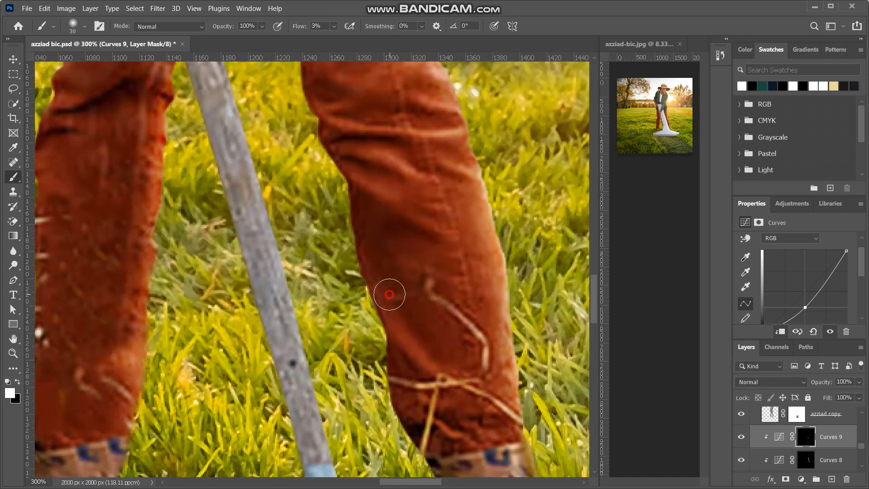
pyautogui.moveTo(411, 313)
pyautogui.mouseDown()
pyautogui.moveTo(440, 304)
pyautogui.moveTo(478, 384)
pyautogui.moveTo(404, 365)
pyautogui.moveTo(442, 402)
pyautogui.mouseUp()
pyautogui.scroll(12, 443, 403)
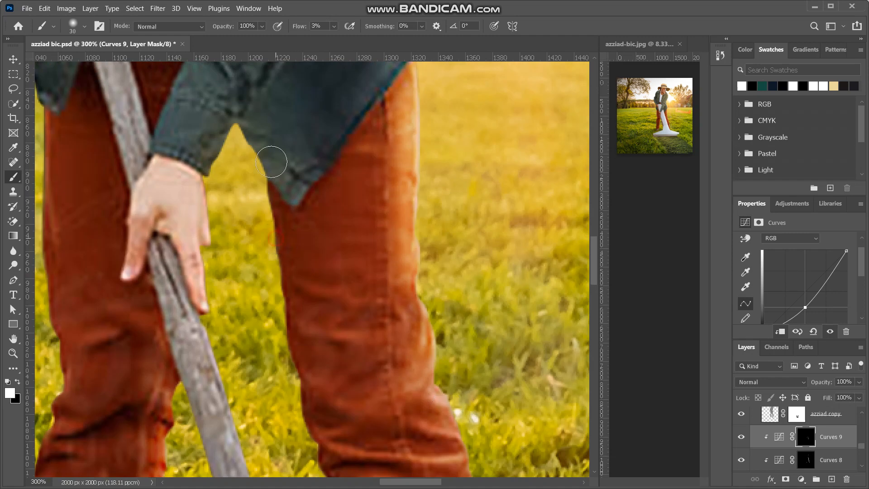
pyautogui.moveTo(272, 162)
pyautogui.mouseDown()
pyautogui.moveTo(318, 191)
pyautogui.moveTo(321, 264)
pyautogui.moveTo(367, 279)
pyautogui.moveTo(320, 349)
pyautogui.moveTo(275, 354)
pyautogui.mouseUp()
# Compare the trousers with the Curves 9 shading and the Curves 8 highlights each switched off and back on.
pyautogui.hotkey('ctrl', '1')
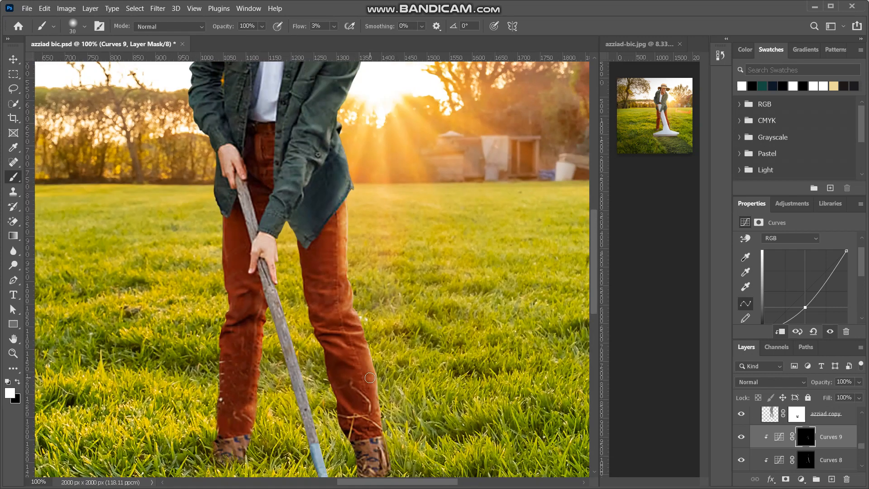
pyautogui.scroll(-4, 370, 377)
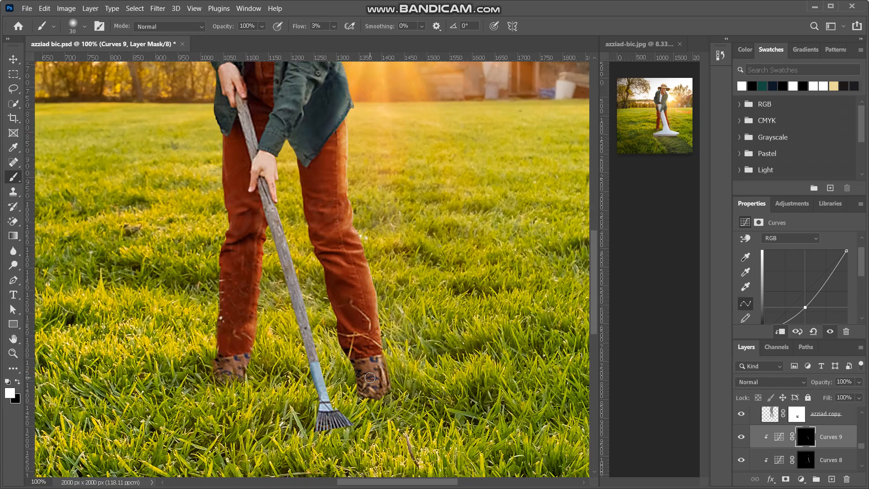
pyautogui.click(742, 436)
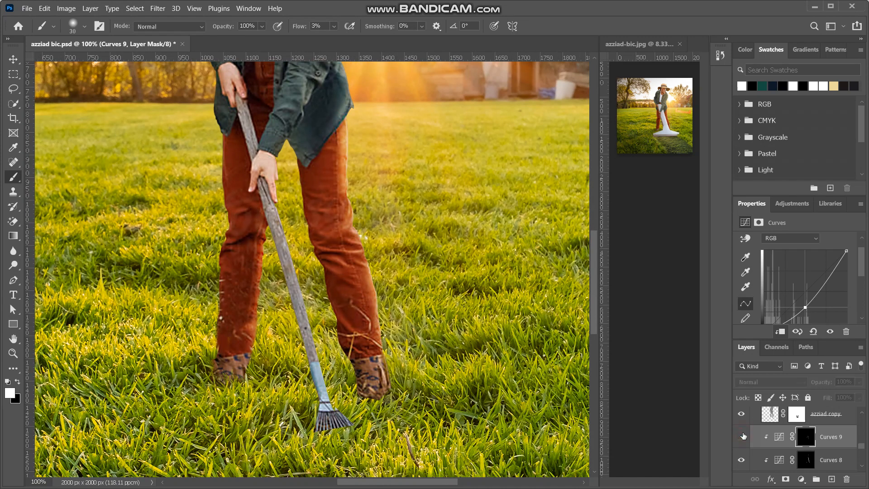
pyautogui.click(741, 437)
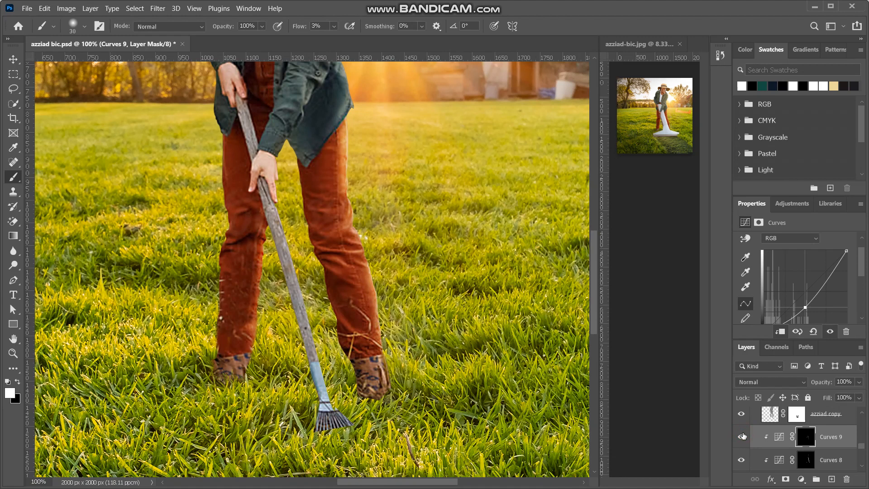
pyautogui.click(741, 460)
pyautogui.click(741, 459)
# Brush soft shading onto the sun-side sleeve and chest of the green shirt, and check the whole figure down to the shoes.
pyautogui.scroll(10, 400, 310)
pyautogui.hotkey('ctrl', '+')
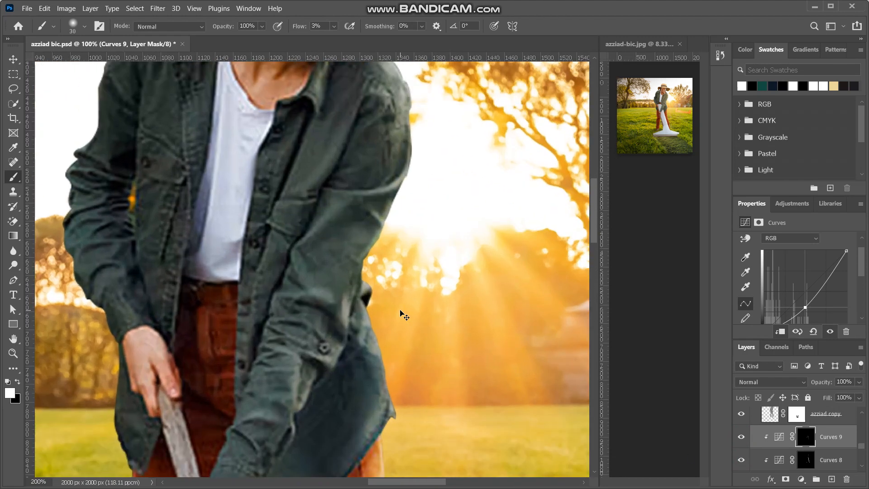
pyautogui.hotkey('ctrl', '+')
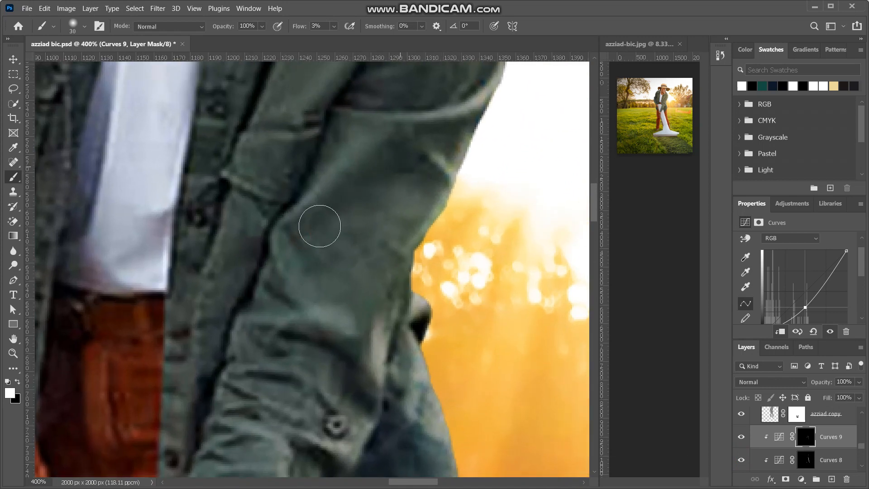
pyautogui.moveTo(454, 147)
pyautogui.mouseDown()
pyautogui.moveTo(380, 183)
pyautogui.moveTo(347, 232)
pyautogui.mouseUp()
pyautogui.click(285, 370)
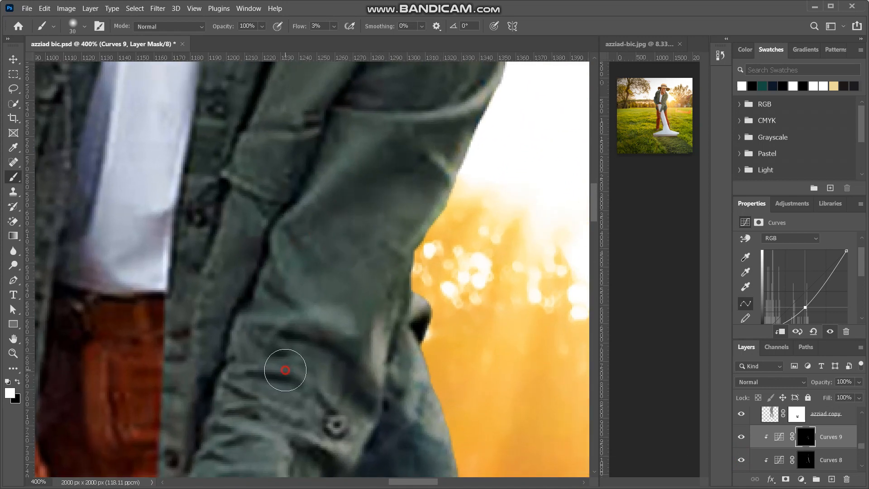
pyautogui.scroll(5, 351, 390)
pyautogui.click(398, 203)
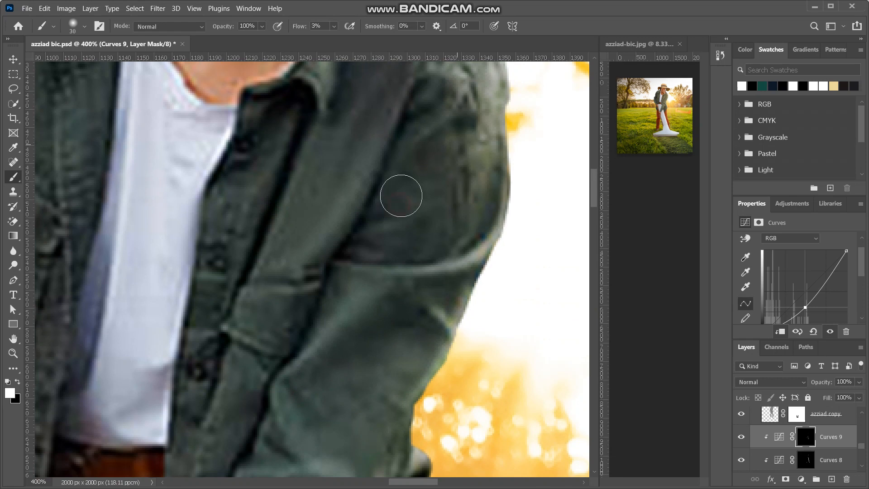
pyautogui.scroll(5, 419, 246)
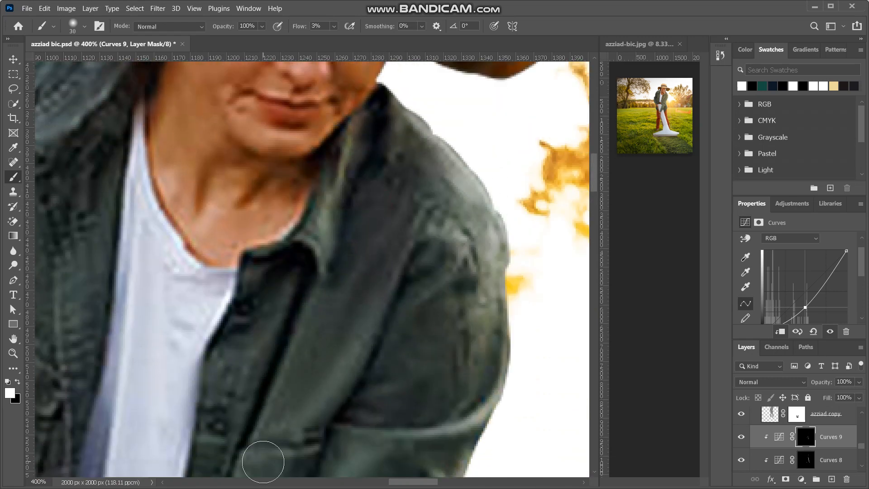
pyautogui.scroll(-8, 263, 462)
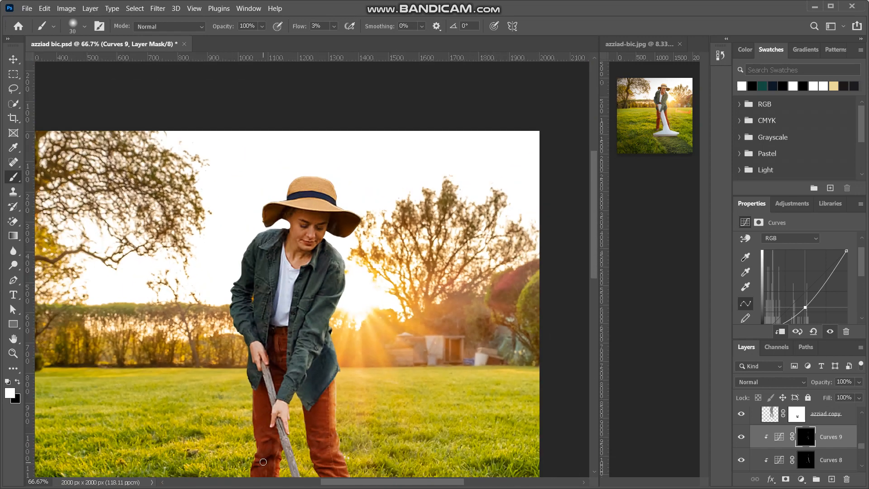
pyautogui.scroll(3, 263, 462)
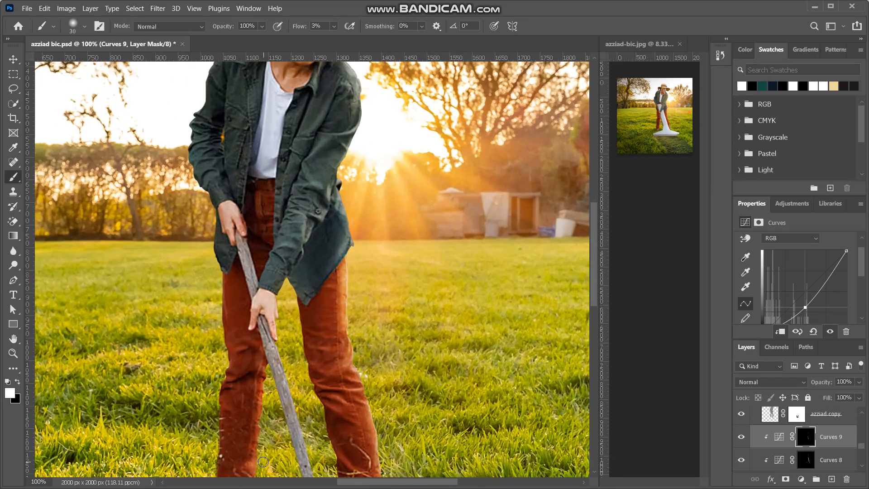
pyautogui.scroll(3, 263, 463)
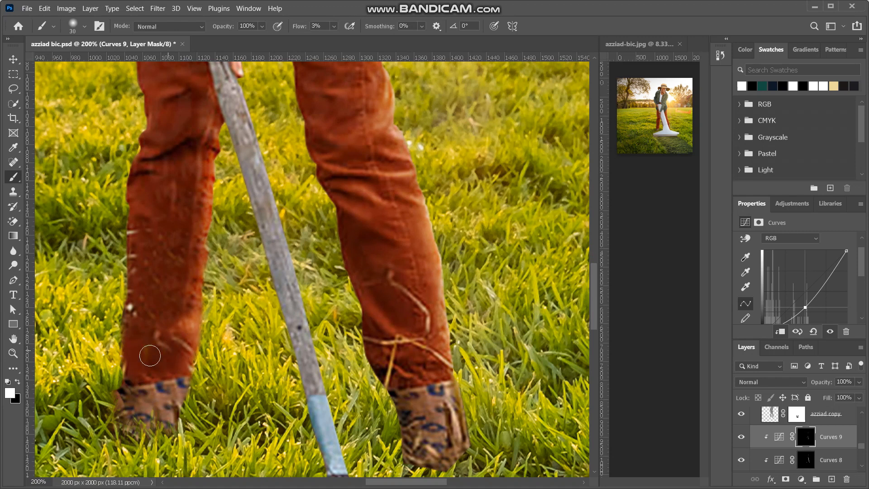
pyautogui.hotkey('ctrl', '0')
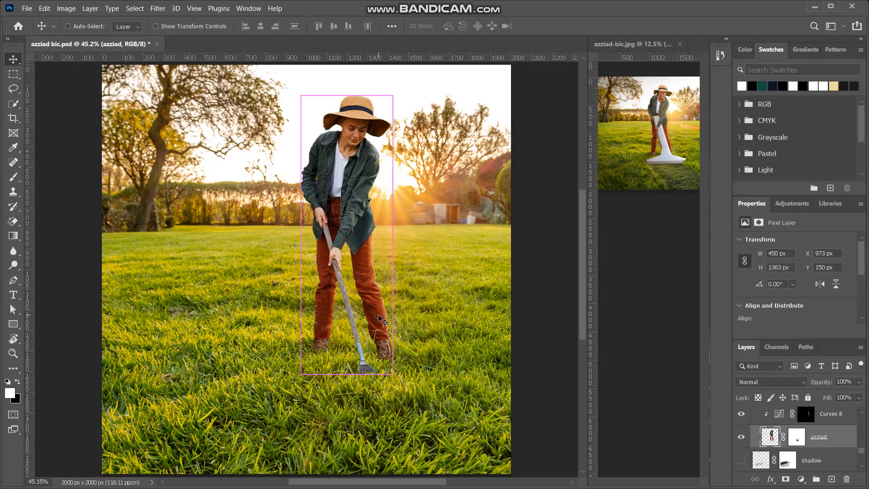
# Target the azziad layer's mask around the shoes and set the soft brush to black, 90 px and 100% flow.
pyautogui.hotkey('ctrl', '1')
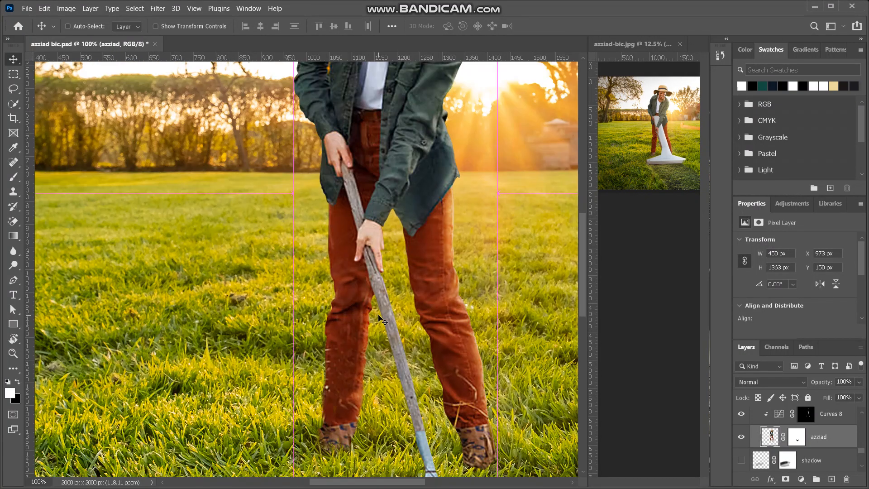
pyautogui.hotkey('ctrl', '+')
pyautogui.scroll(-2, 380, 320)
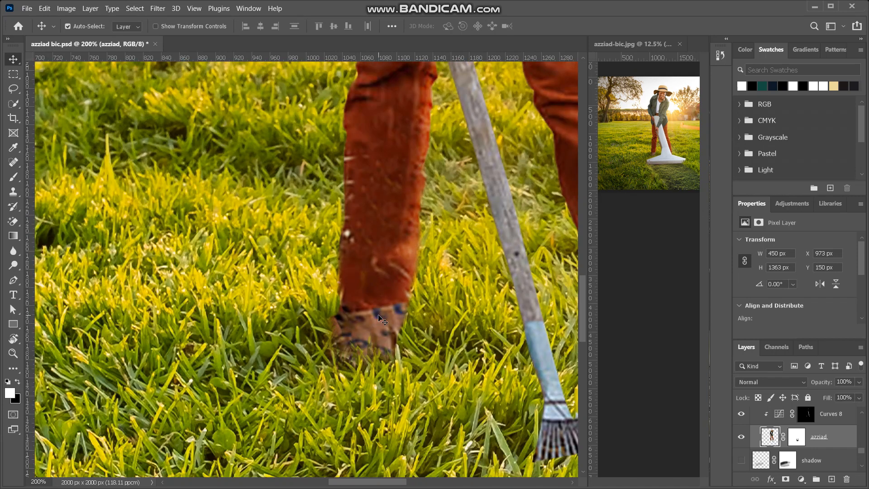
pyautogui.scroll(-3, 439, 288)
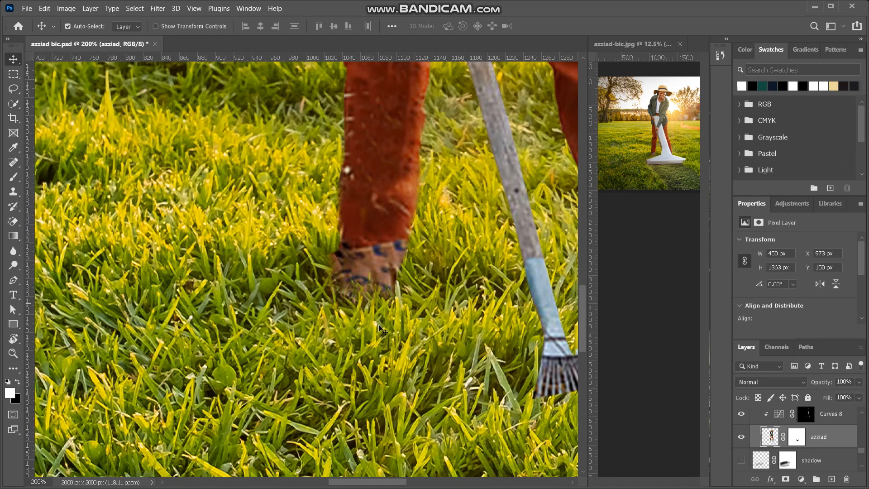
pyautogui.hscroll(9, 365, 299)
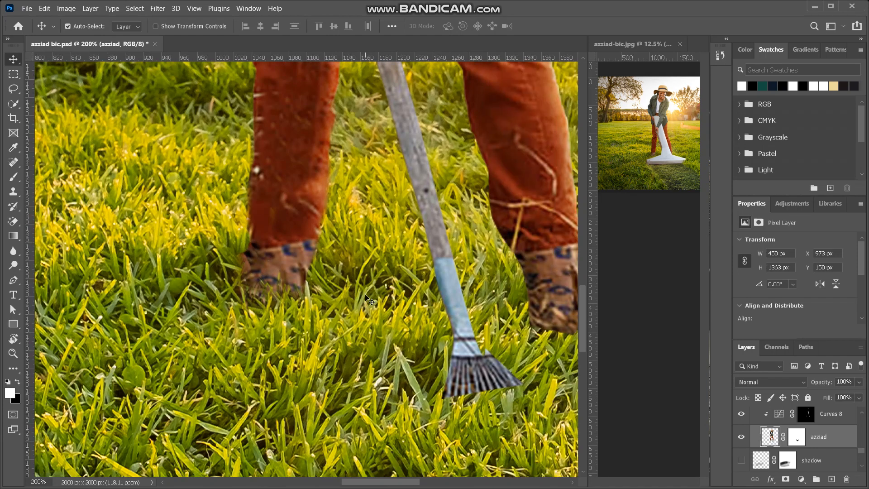
pyautogui.hscroll(1, 366, 298)
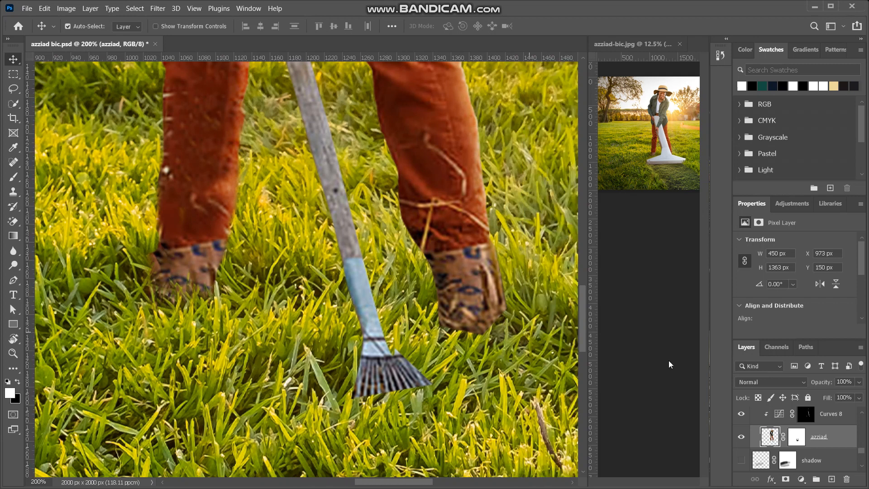
pyautogui.click(795, 438)
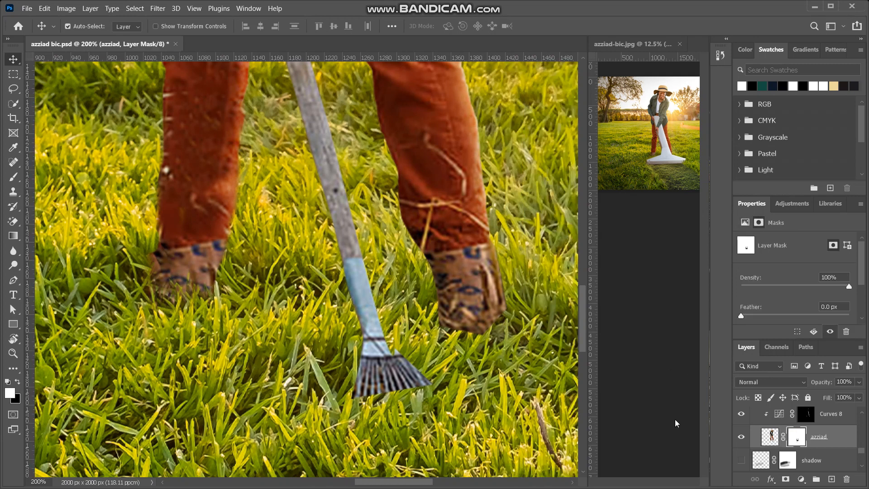
pyautogui.click(16, 179)
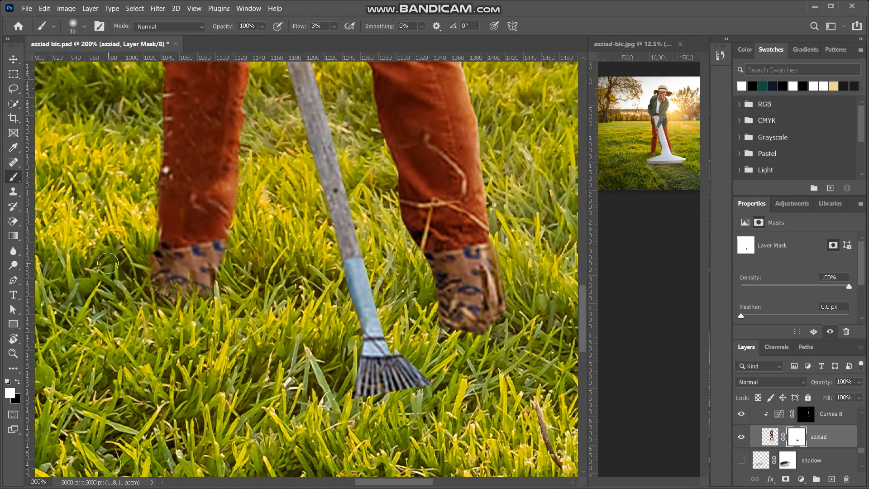
pyautogui.press('x')
pyautogui.press(']')
pyautogui.press(']')
pyautogui.press(']')
pyautogui.press(']')
pyautogui.press(']')
pyautogui.press(']')
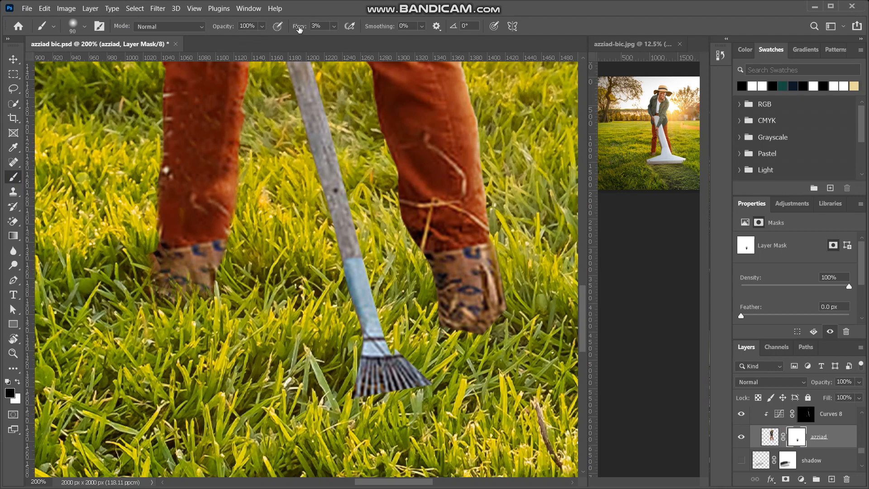
pyautogui.moveTo(380, 26); pyautogui.dragTo(407, 26)
# Try to hide both shoes by painting soft black on the azziad mask, and undo the strokes.
pyautogui.moveTo(204, 263)
pyautogui.mouseDown()
pyautogui.moveTo(127, 274)
pyautogui.moveTo(238, 235)
pyautogui.moveTo(257, 238)
pyautogui.mouseUp()
pyautogui.moveTo(441, 267)
pyautogui.mouseDown()
pyautogui.moveTo(511, 308)
pyautogui.moveTo(471, 315)
pyautogui.mouseUp()
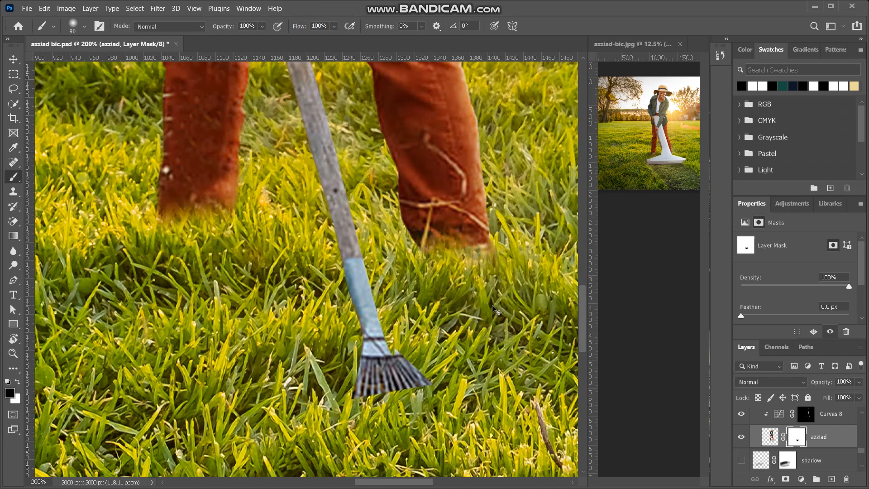
pyautogui.hotkey('ctrl', 'z')
pyautogui.hotkey('ctrl', 'z')
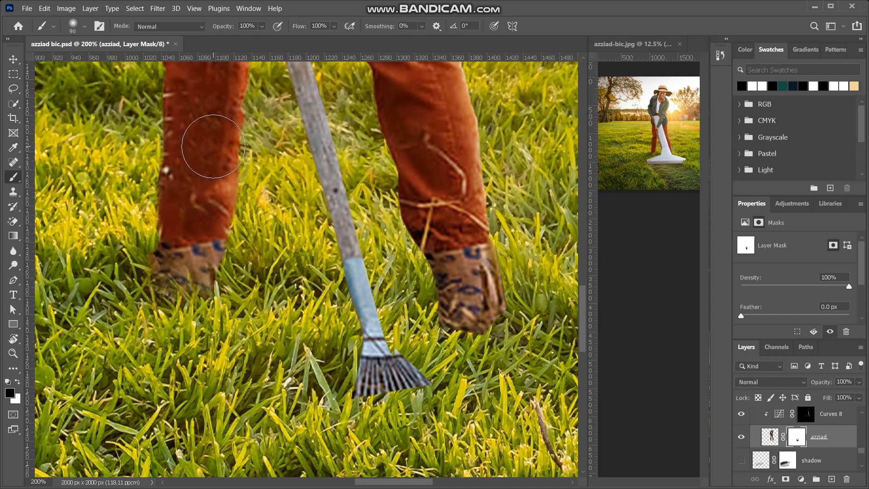
# Choose the Grass brush from the [SC] Grass 2 set and set its size to 97 px.
pyautogui.click(72, 27)
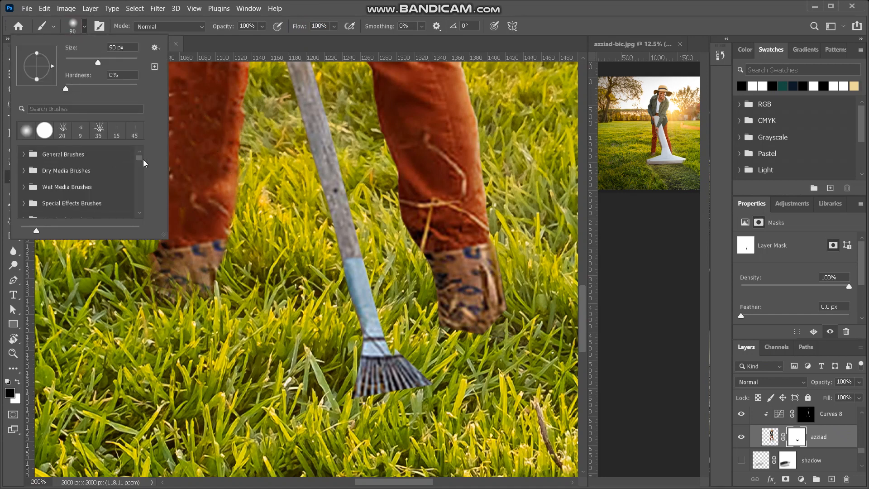
pyautogui.moveTo(140, 161); pyautogui.dragTo(140, 164)
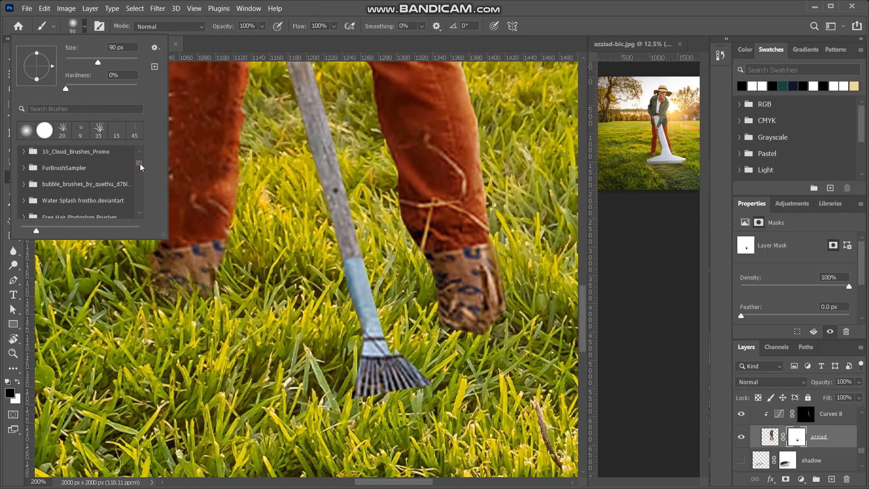
pyautogui.click(23, 167)
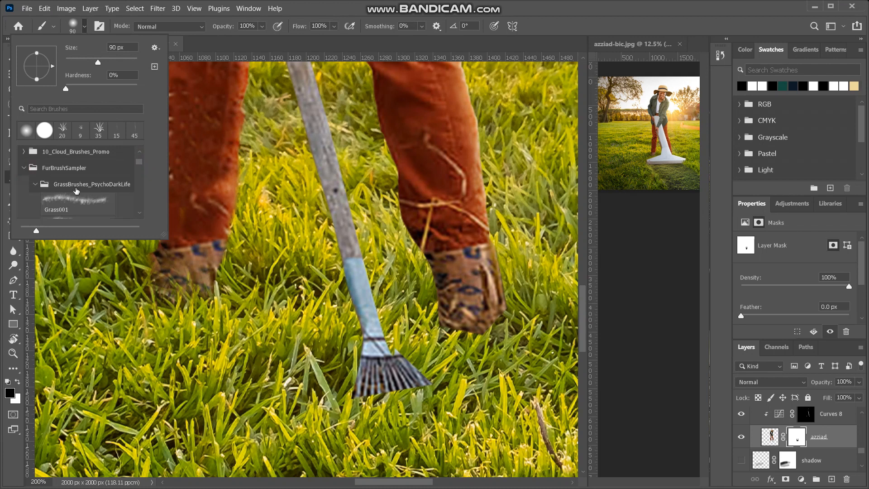
pyautogui.scroll(-2, 78, 192)
pyautogui.scroll(-3, 79, 192)
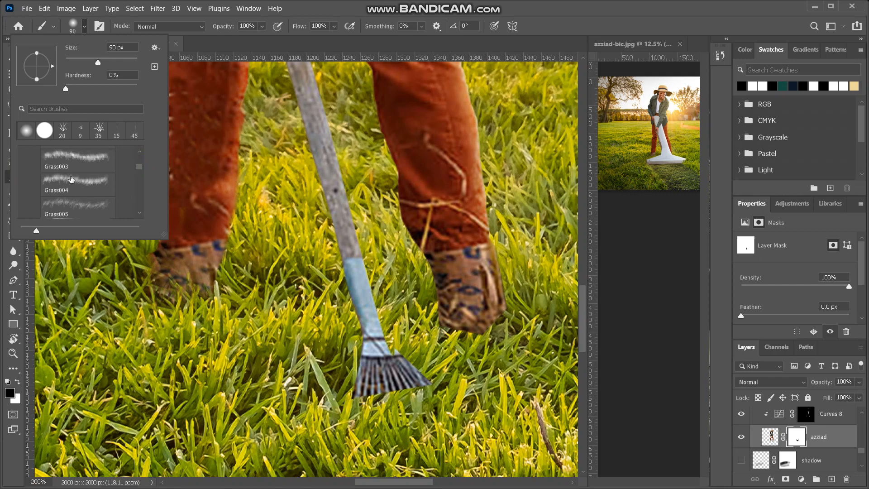
pyautogui.scroll(5, 80, 180)
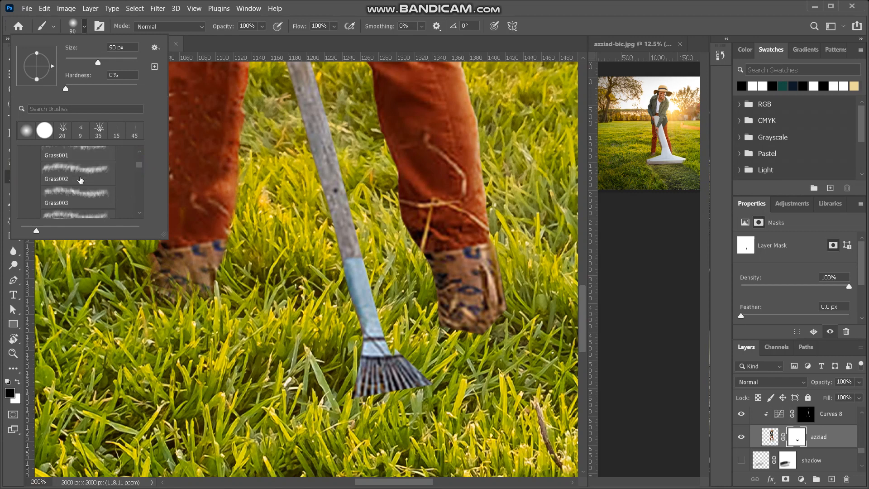
pyautogui.click(25, 158)
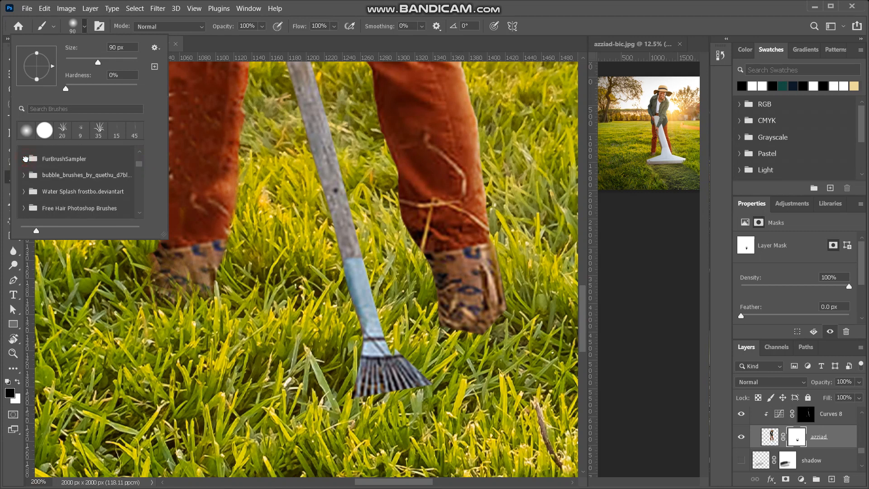
pyautogui.scroll(-5, 138, 167)
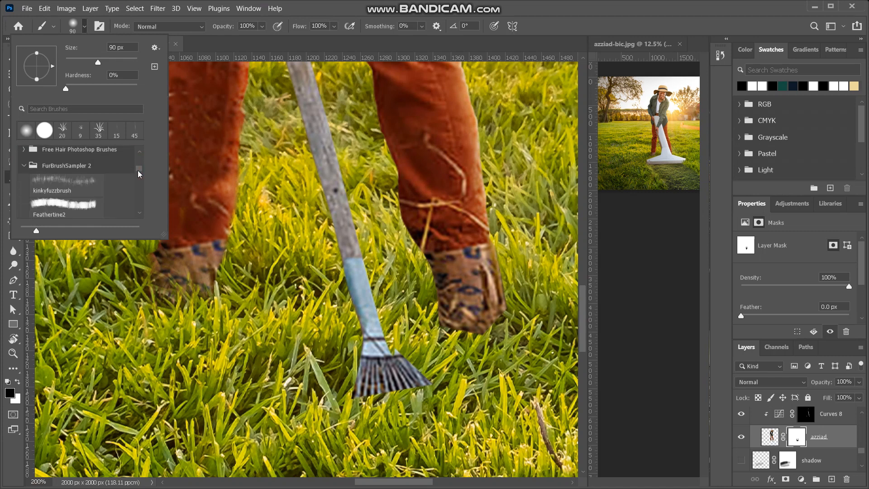
pyautogui.moveTo(138, 185); pyautogui.dragTo(135, 199)
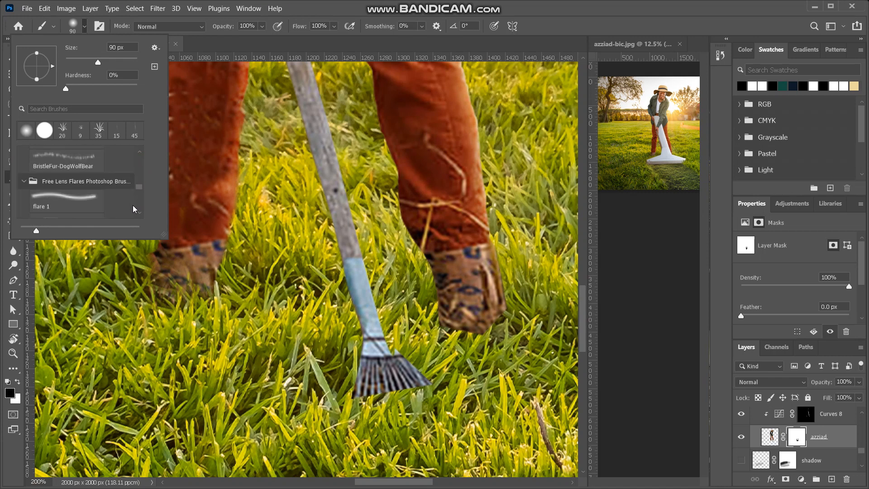
pyautogui.scroll(-3, 139, 192)
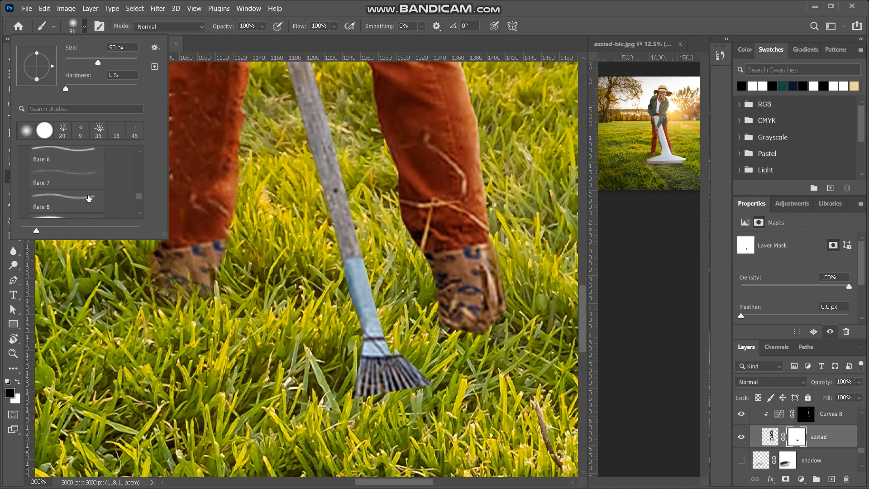
pyautogui.scroll(-5, 88, 198)
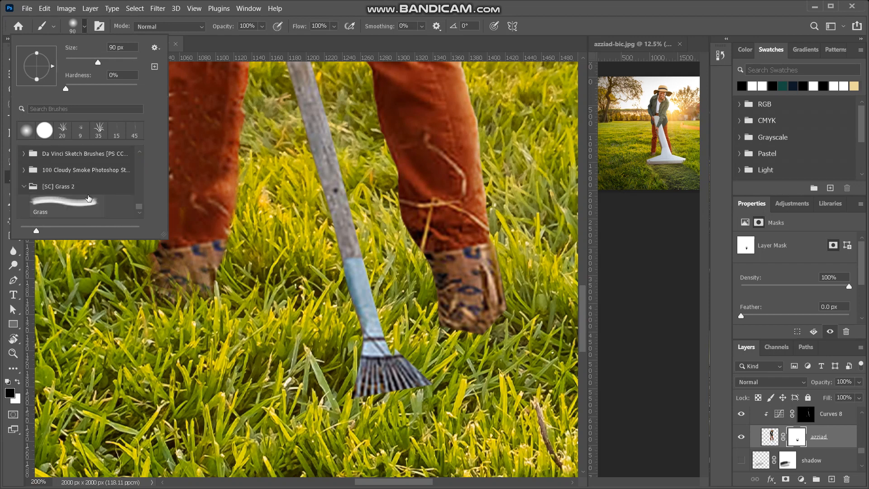
pyautogui.click(60, 200)
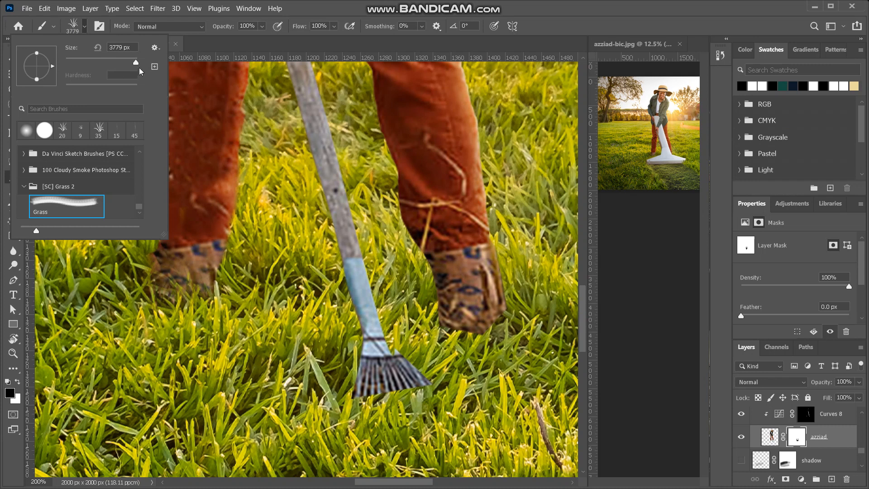
pyautogui.moveTo(136, 63); pyautogui.dragTo(100, 62)
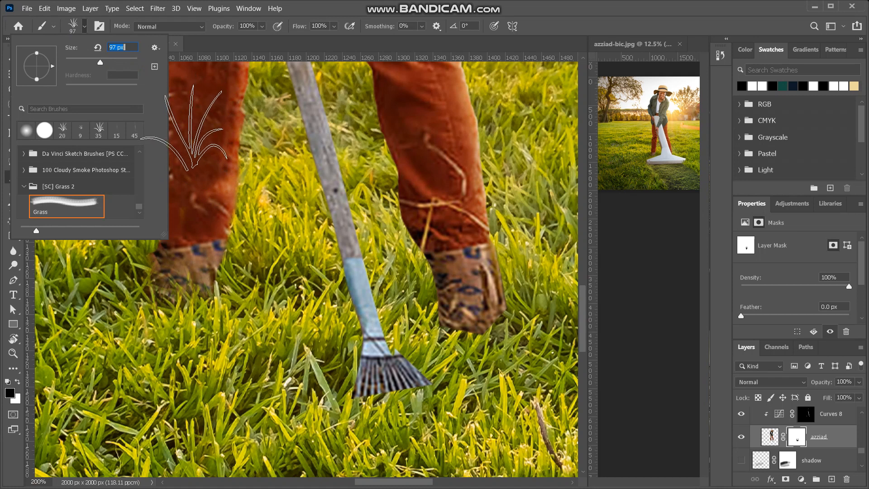
pyautogui.click(77, 35)
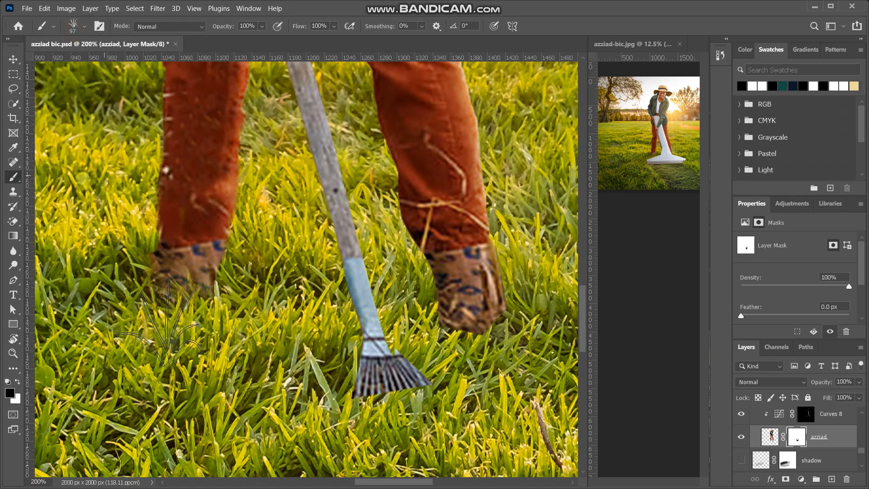
# Try to blend the shoe farther from the sun into the grass by painting black on the azziad mask with the 45 px Grass brush.
pyautogui.scroll(-1, 177, 294)
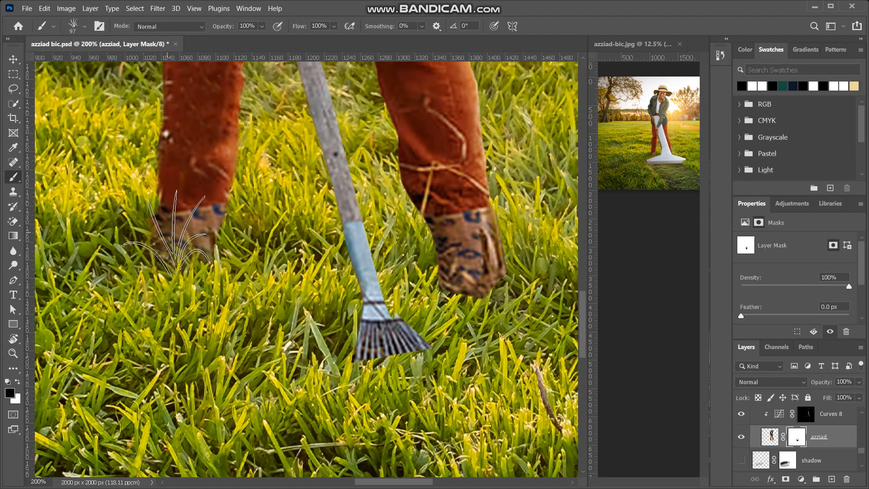
pyautogui.press('[')
pyautogui.press('[')
pyautogui.press('[')
pyautogui.press('[')
pyautogui.press('[')
pyautogui.click(140, 241)
pyautogui.moveTo(148, 253)
pyautogui.mouseDown()
pyautogui.moveTo(175, 231)
pyautogui.moveTo(192, 240)
pyautogui.moveTo(208, 227)
pyautogui.moveTo(220, 267)
pyautogui.mouseUp()
pyautogui.hscroll(3, 222, 267)
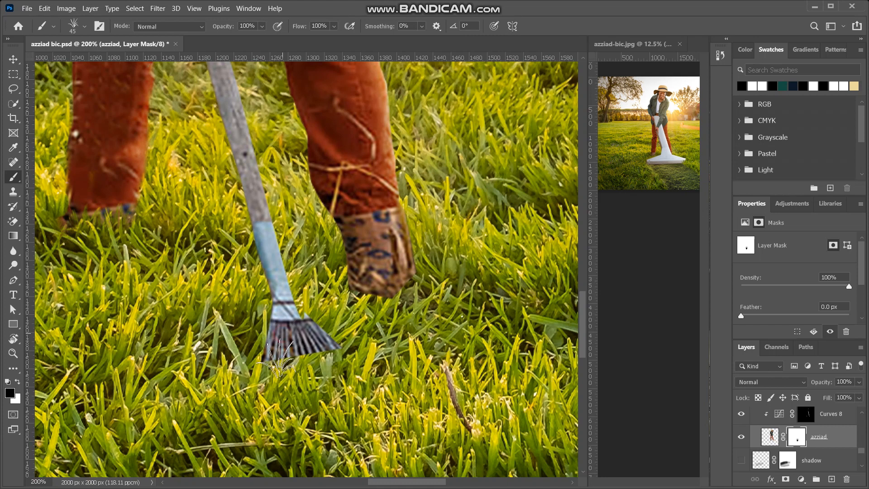
# Try the same grass masking on the rake head and the sun-side shoe, and undo all the grass strokes on the mask.
pyautogui.moveTo(274, 358); pyautogui.dragTo(330, 340)
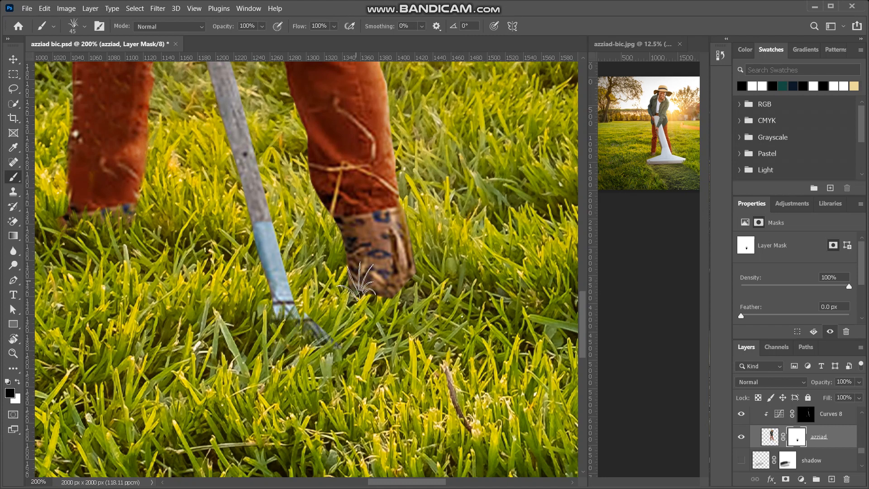
pyautogui.moveTo(358, 279); pyautogui.dragTo(429, 304)
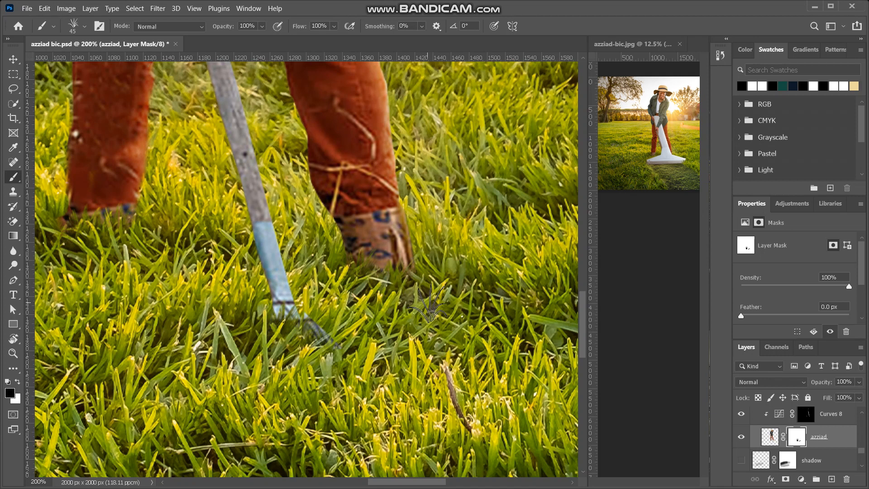
pyautogui.hotkey('ctrl', 'z')
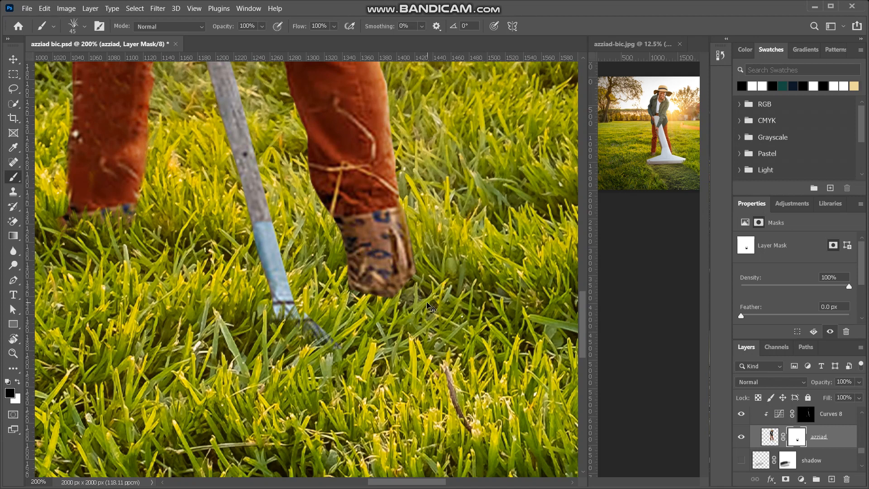
pyautogui.hotkey('ctrl', 'z')
pyautogui.hotkey('ctrl', 'z')
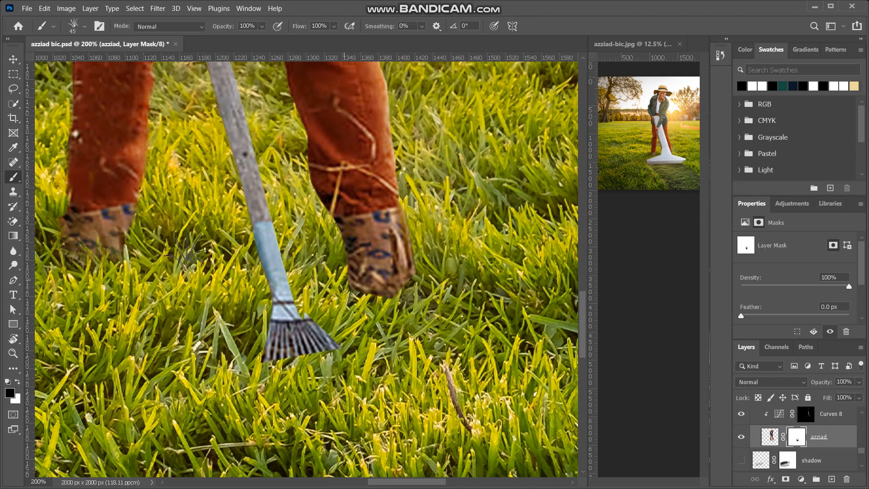
pyautogui.hotkey('ctrl', 'z')
pyautogui.hotkey('ctrl', '0')
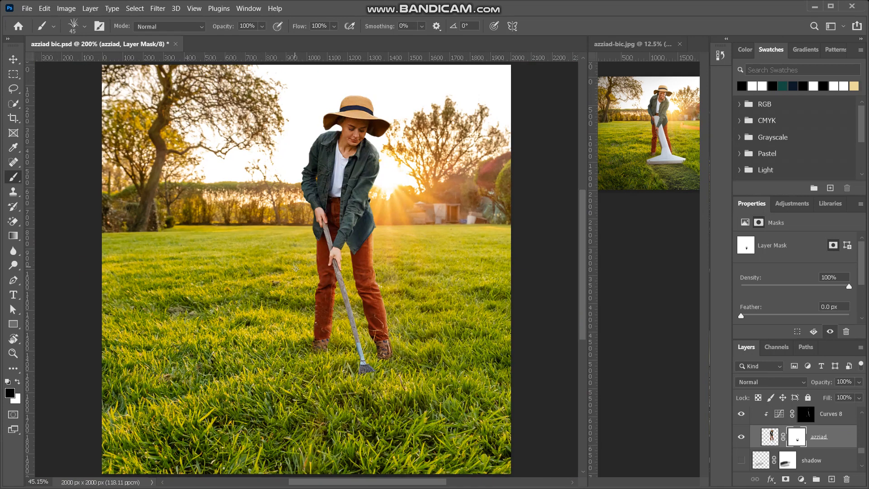
pyautogui.scroll(-3, 801, 442)
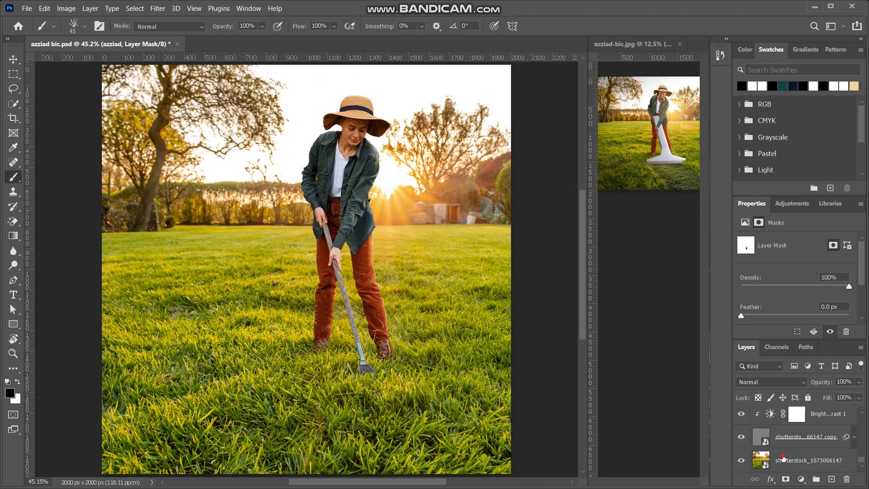
pyautogui.click(782, 459)
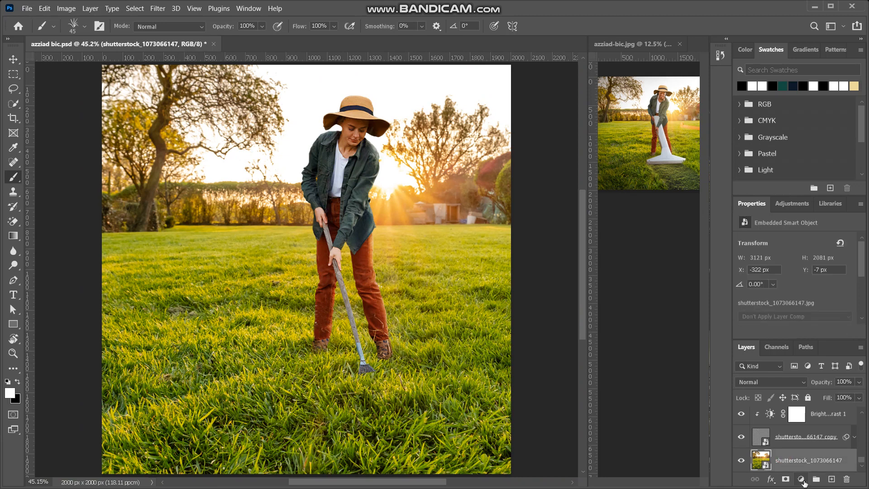
pyautogui.click(802, 480)
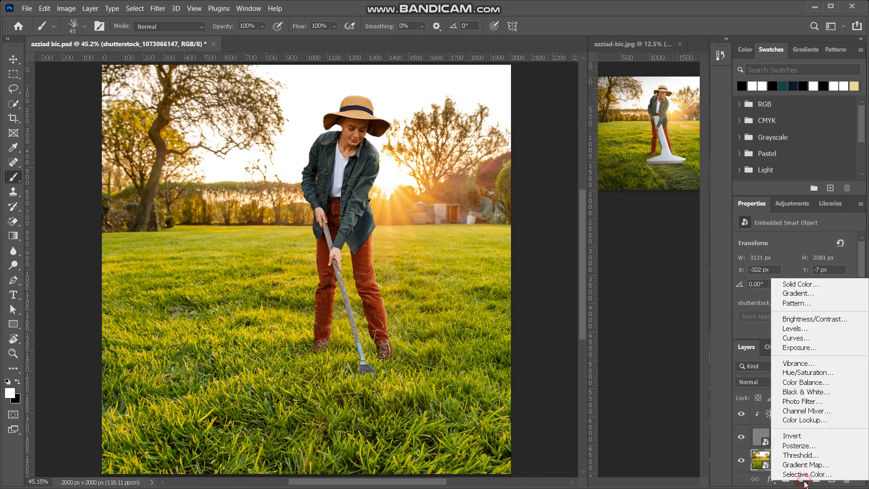
pyautogui.click(808, 343)
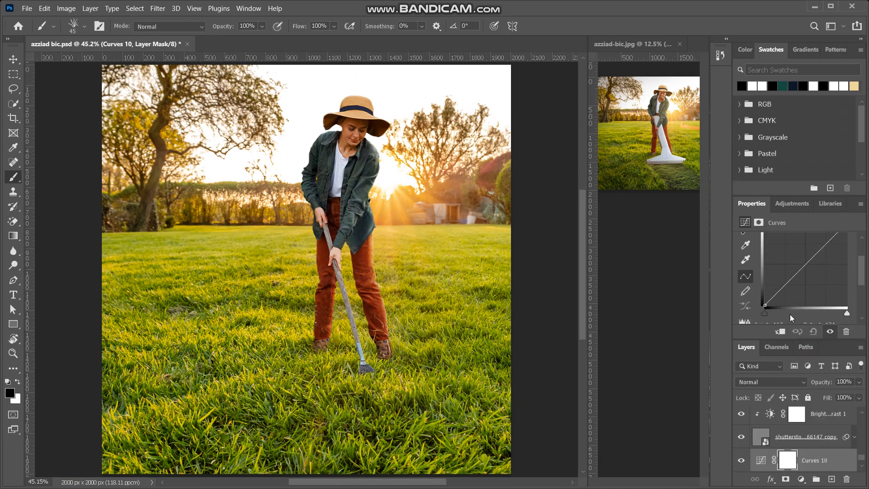
pyautogui.click(780, 332)
pyautogui.moveTo(807, 263); pyautogui.dragTo(812, 274)
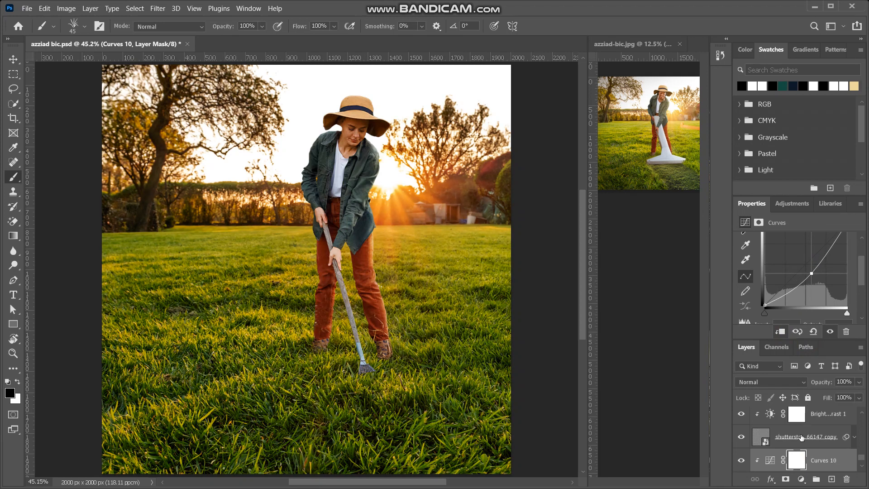
# Invert the Curves 10 mask to black, set the brush flow to 2% and make white the foreground colour.
pyautogui.hotkey('ctrl', 'i')
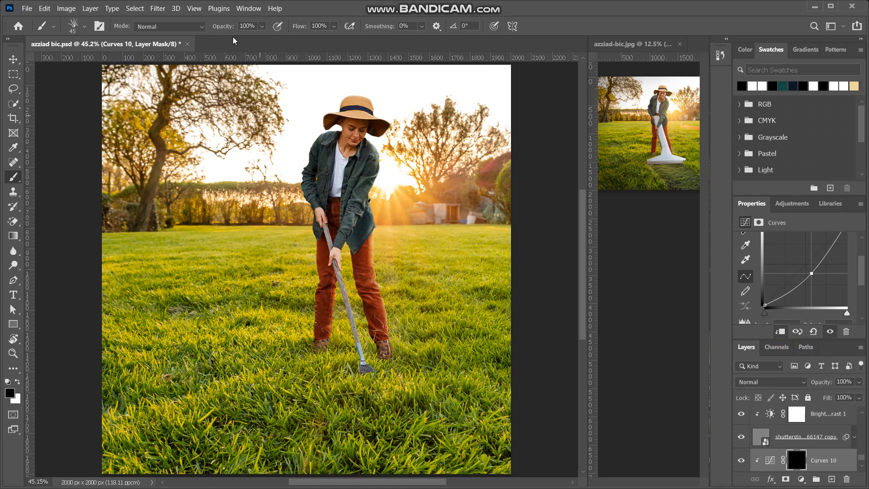
pyautogui.moveTo(307, 25); pyautogui.dragTo(221, 69)
pyautogui.scroll(-5, 286, 244)
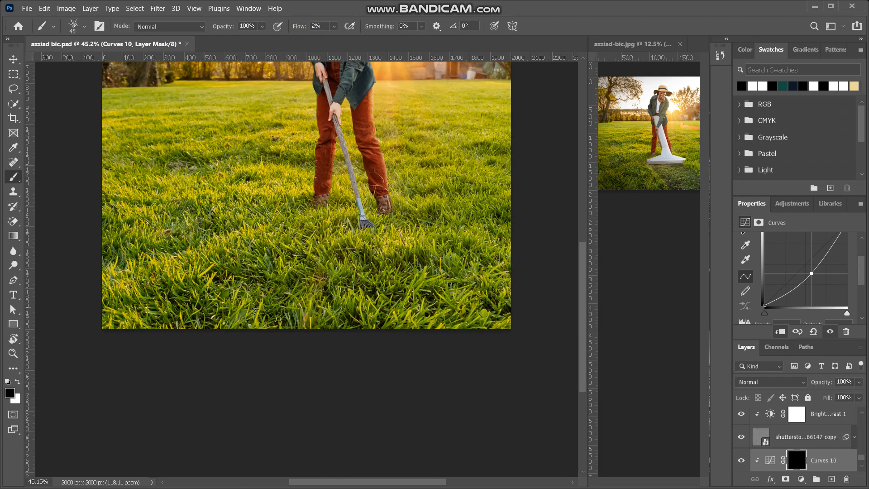
pyautogui.press('x')
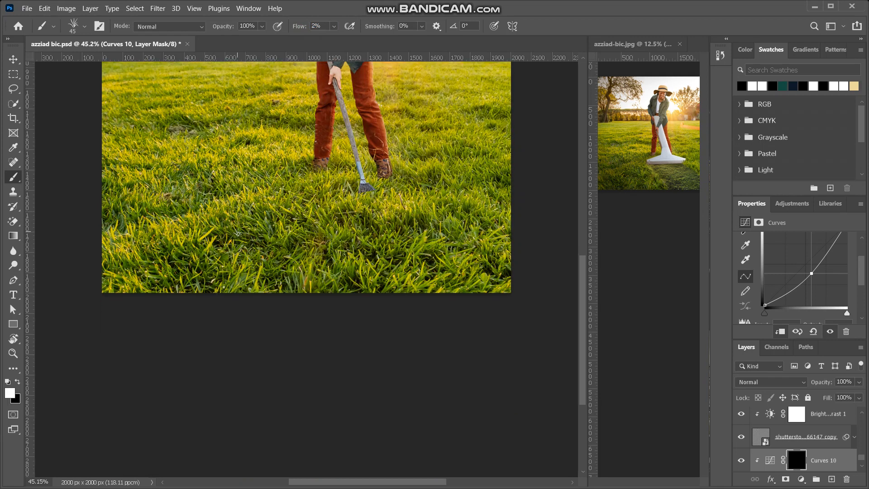
# Paint white on the Curves 10 mask with the Grass brush at 300 px and 175 px to darken the foreground grass.
pyautogui.press(']')
pyautogui.press(']')
pyautogui.press(']')
pyautogui.press(']')
pyautogui.press(']')
pyautogui.press(']')
pyautogui.press(']')
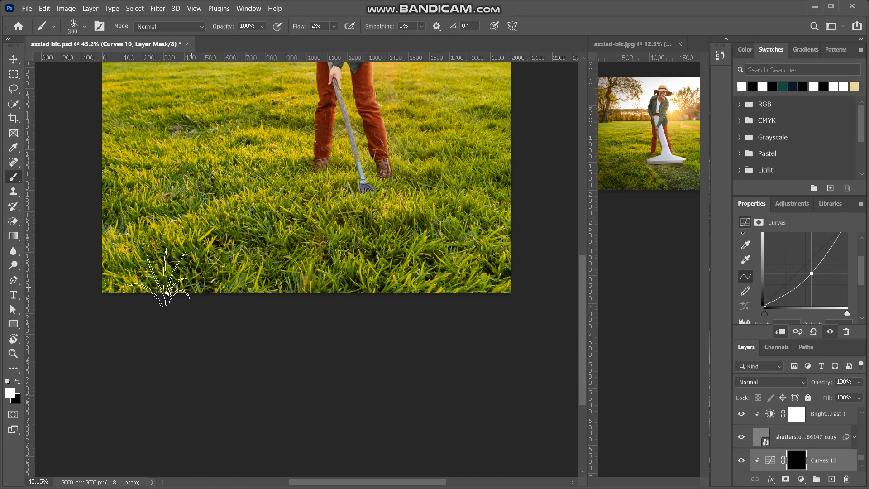
pyautogui.press('[')
pyautogui.press('[')
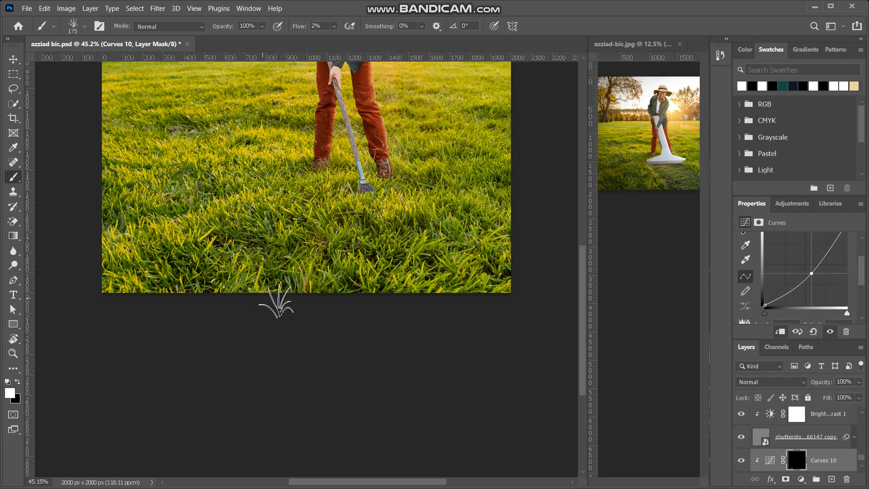
pyautogui.scroll(5, 277, 298)
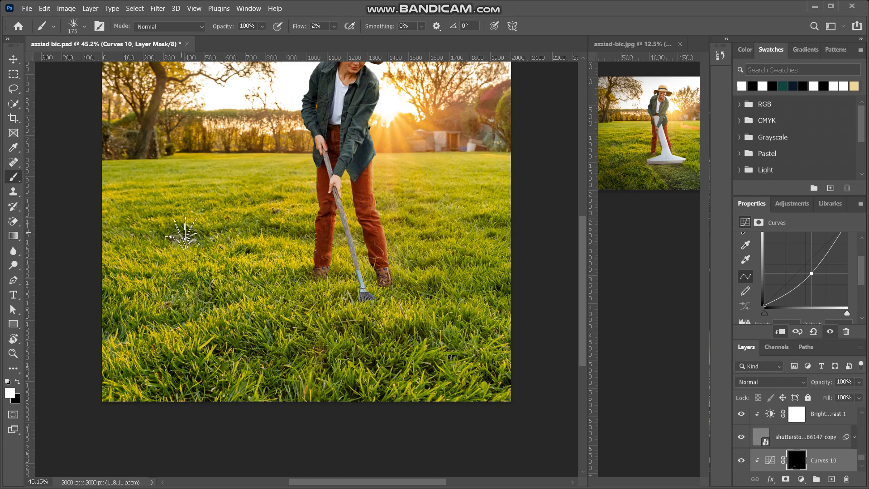
# Darken more of the lawn on the Curves 10 mask with the Grass brush at 70 px, and compare the image with Curves 10 off and on.
pyautogui.press('[')
pyautogui.press('[')
pyautogui.press('[')
pyautogui.press('[')
pyautogui.scroll(-1, 369, 267)
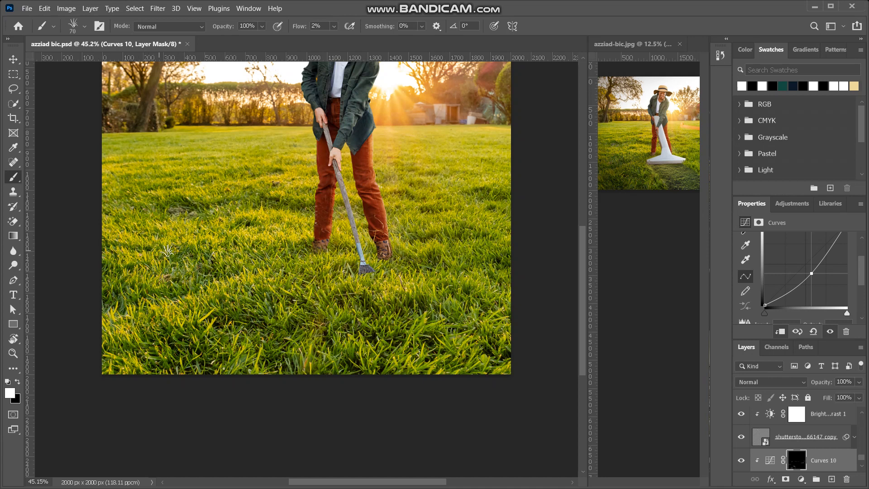
pyautogui.scroll(2, 307, 214)
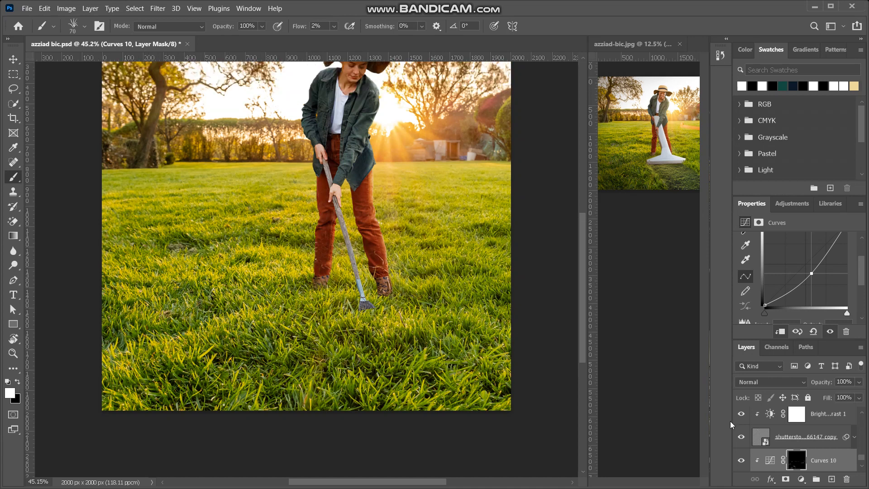
pyautogui.click(741, 461)
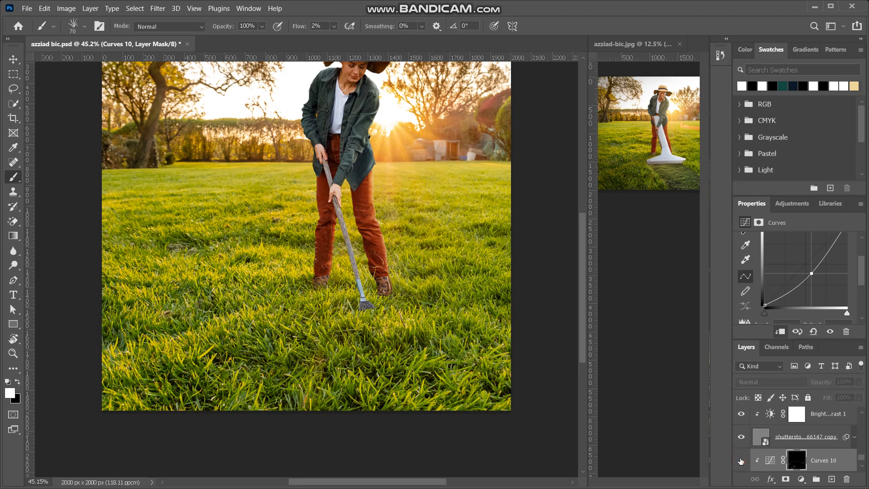
pyautogui.click(741, 460)
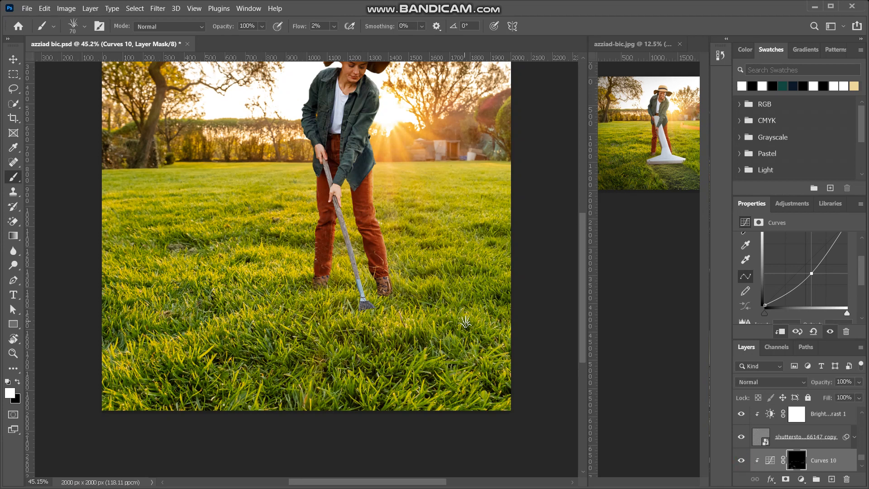
# Make the face group visible, expand it, select its face copy layer and set the brush flow to 100%.
pyautogui.scroll(2, 464, 323)
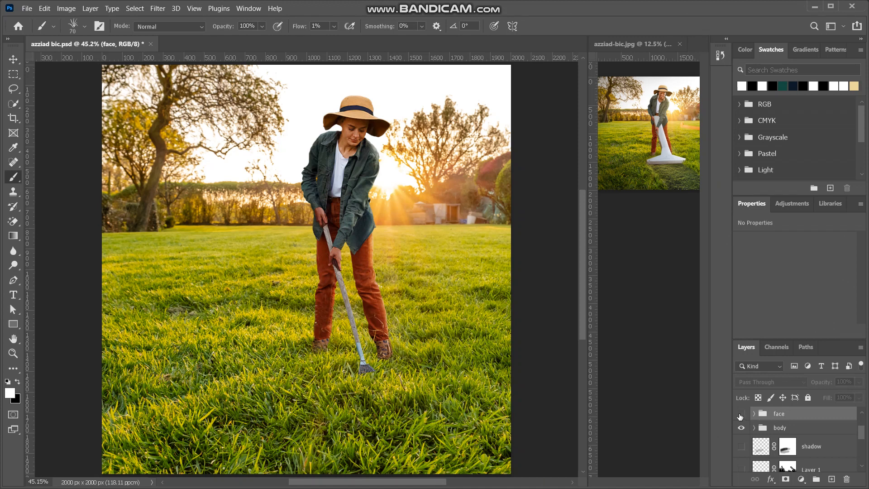
pyautogui.click(741, 414)
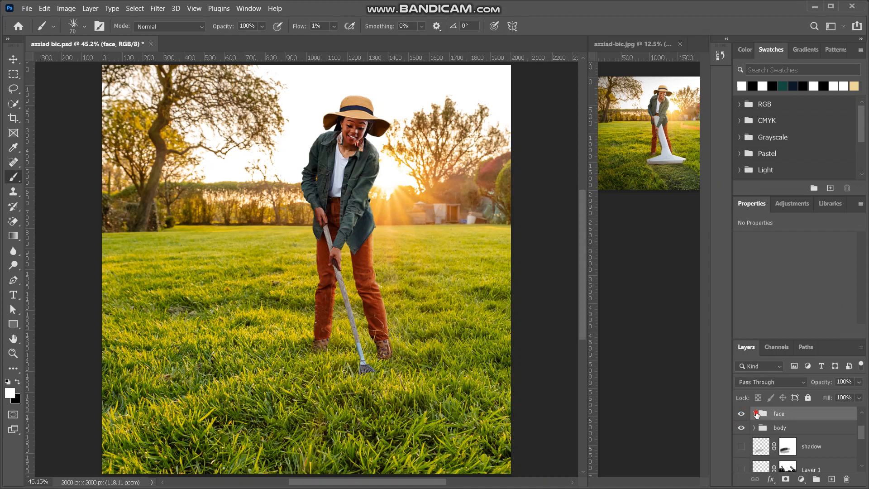
pyautogui.click(754, 414)
pyautogui.click(772, 432)
pyautogui.hotkey('ctrl', '+')
pyautogui.hotkey('ctrl', '+')
pyautogui.hotkey('ctrl', '+')
pyautogui.hotkey('ctrl', '+')
pyautogui.hotkey('ctrl', '+')
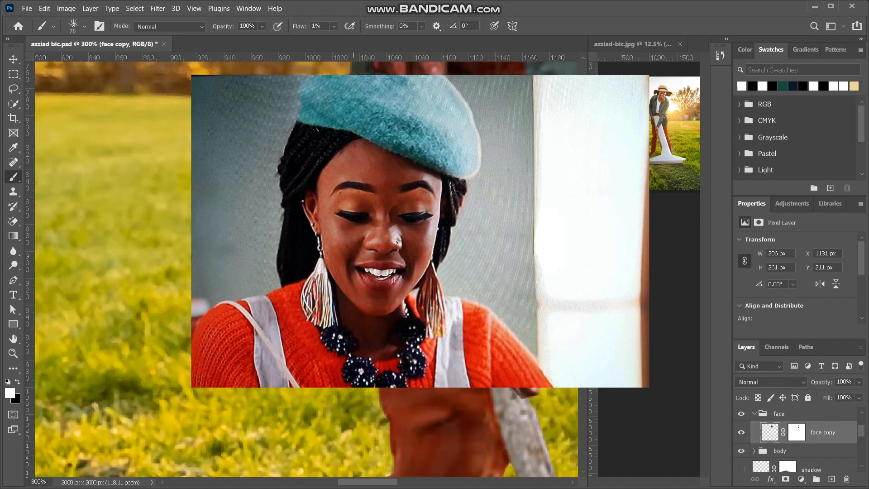
pyautogui.hscroll(3, 281, 131)
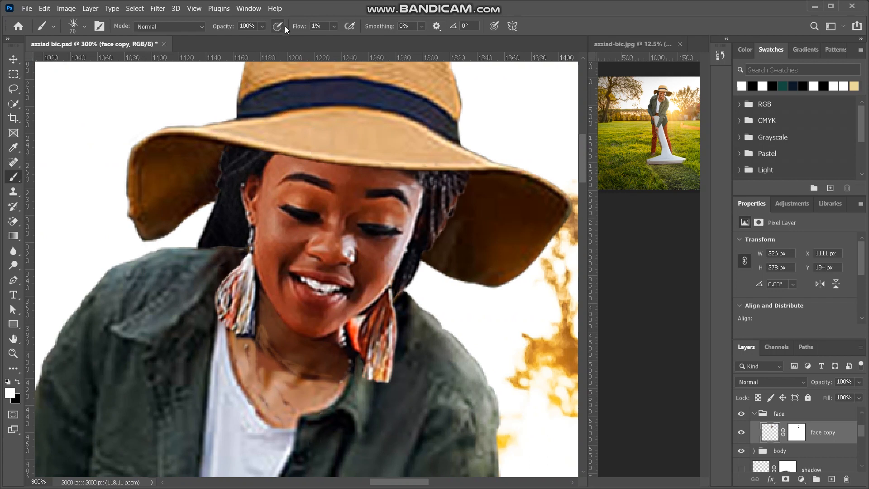
pyautogui.moveTo(296, 28); pyautogui.dragTo(421, 28)
pyautogui.moveTo(244, 179)
pyautogui.mouseDown()
pyautogui.moveTo(322, 141)
pyautogui.moveTo(336, 145)
pyautogui.moveTo(306, 169)
pyautogui.mouseUp()
pyautogui.hotkey('ctrl', 'z')
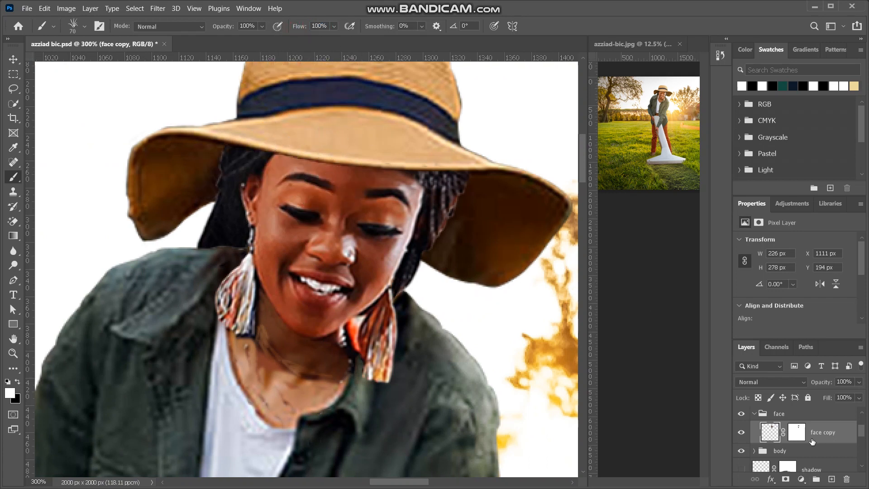
pyautogui.click(798, 432)
pyautogui.moveTo(342, 122)
pyautogui.mouseDown()
pyautogui.moveTo(283, 149)
pyautogui.moveTo(247, 153)
pyautogui.moveTo(301, 191)
pyautogui.moveTo(337, 190)
pyautogui.moveTo(346, 203)
pyautogui.moveTo(274, 333)
pyautogui.moveTo(230, 316)
pyautogui.moveTo(272, 331)
pyautogui.mouseUp()
pyautogui.hotkey('ctrl', 'z')
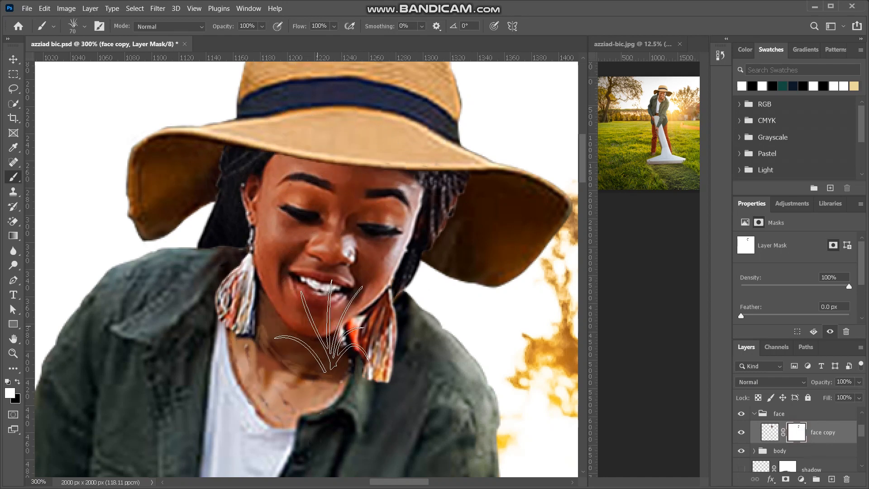
# Switch from the Grass brush to the soft round brush at 70 px with 0% hardness.
pyautogui.click(75, 26)
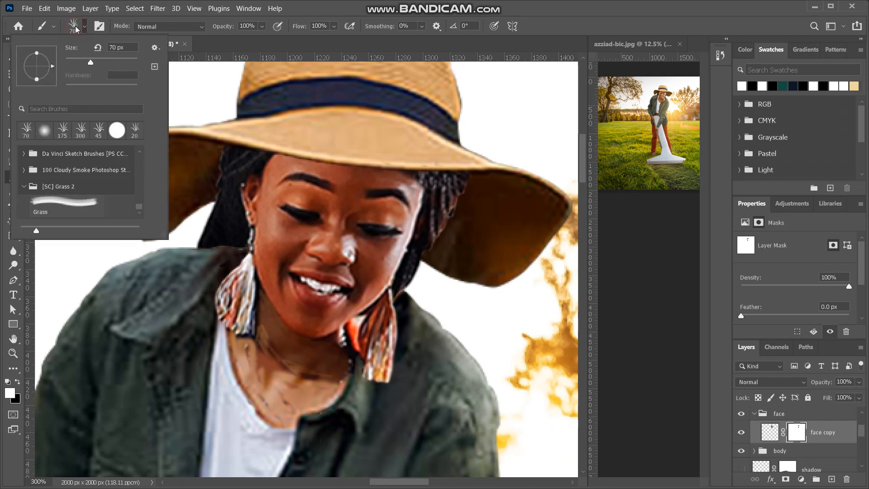
pyautogui.click(44, 131)
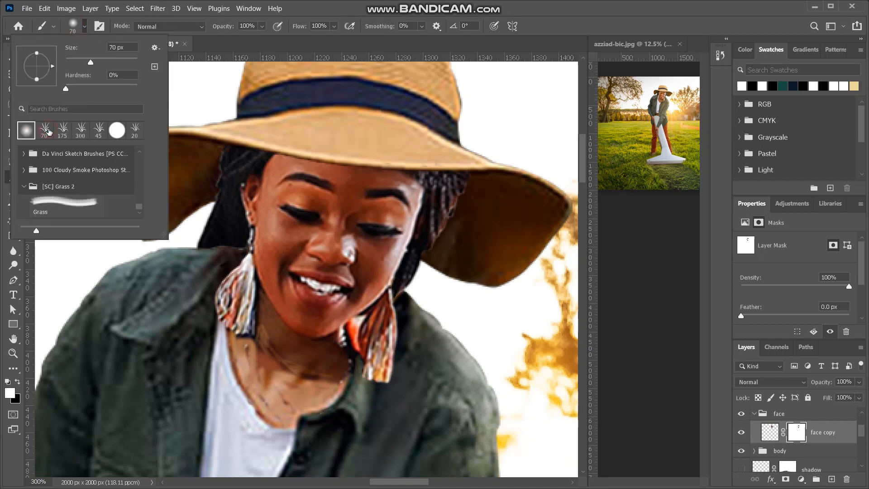
pyautogui.click(75, 27)
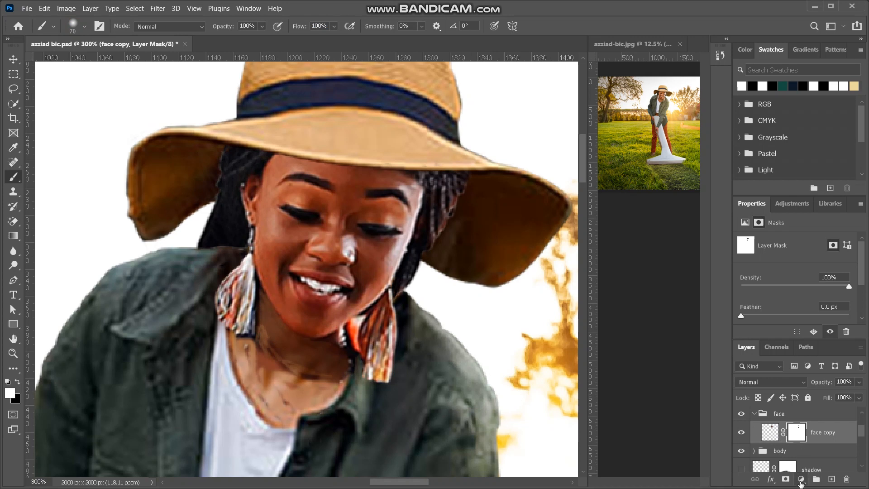
# Add a Curves adjustment clipped to the face copy layer and pull its midtones slightly down.
pyautogui.click(801, 480)
pyautogui.click(807, 338)
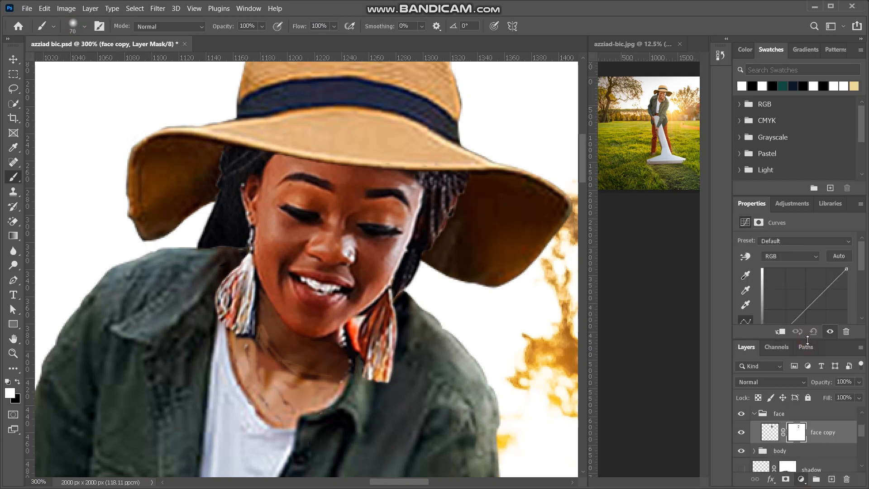
pyautogui.click(779, 332)
pyautogui.scroll(-2, 807, 304)
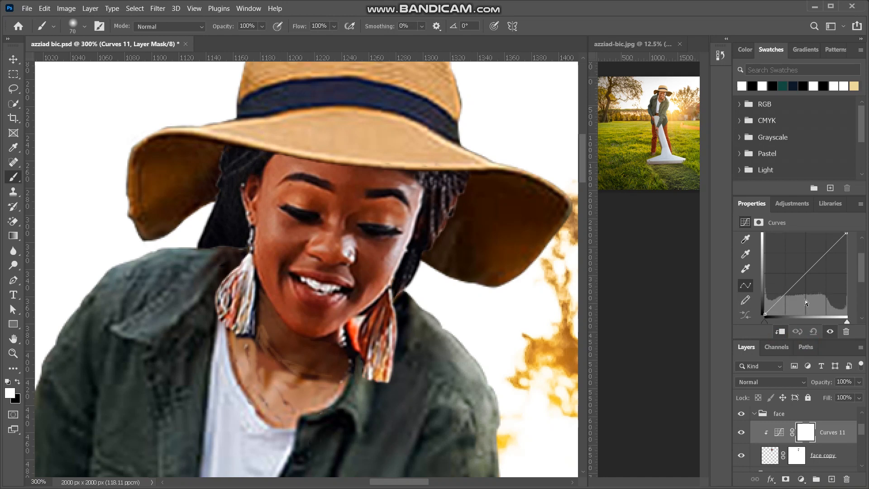
pyautogui.click(803, 277)
pyautogui.moveTo(803, 277); pyautogui.dragTo(805, 279)
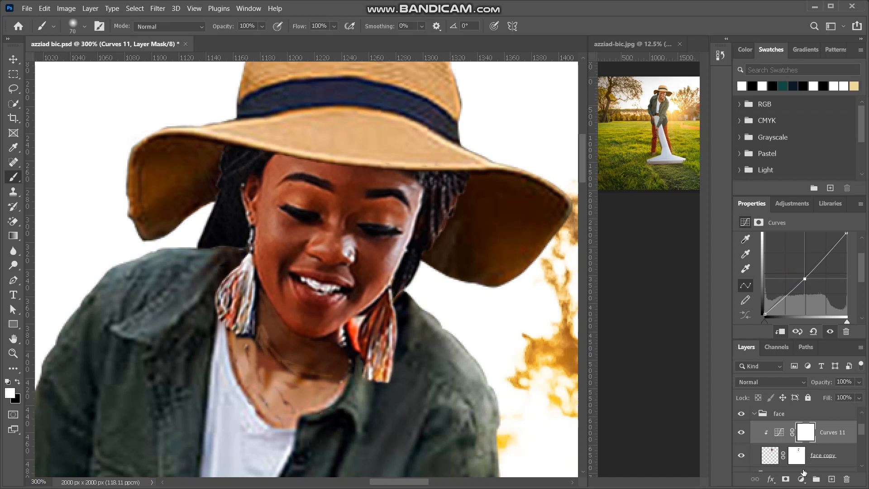
# Add a second Curves adjustment clipped to the face, raise its midtones strongly to brighten, and invert its mask to black.
pyautogui.click(801, 478)
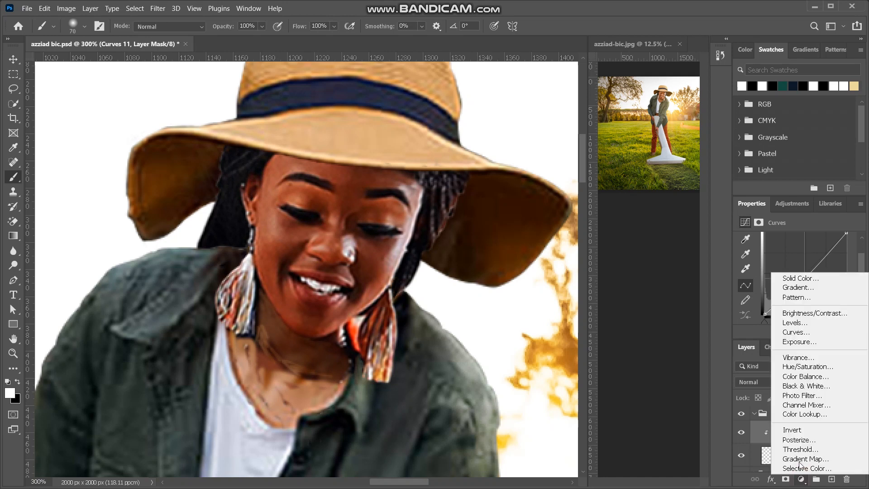
pyautogui.click(803, 333)
pyautogui.moveTo(797, 279); pyautogui.dragTo(792, 257)
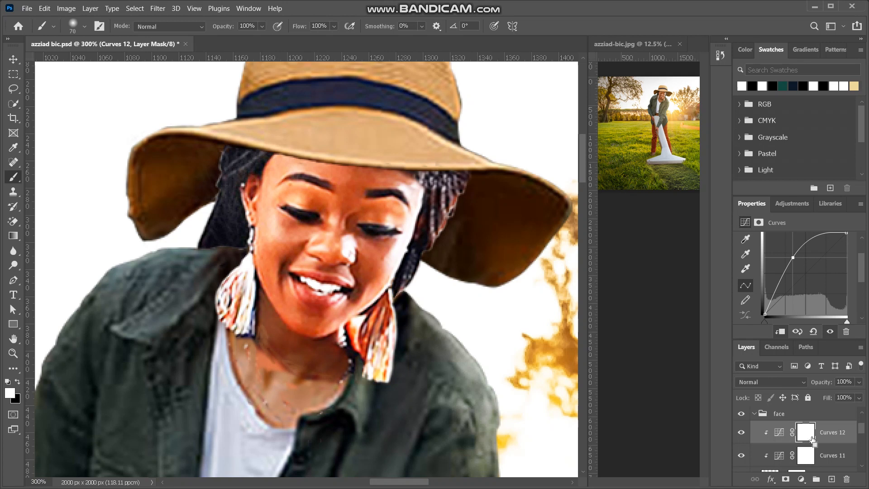
pyautogui.hotkey('ctrl', 'i')
# Paint white on the Curves 12 mask with the soft brush at 125 px and 250 px to light the sun-facing side of the face.
pyautogui.hscroll(2, 116, 344)
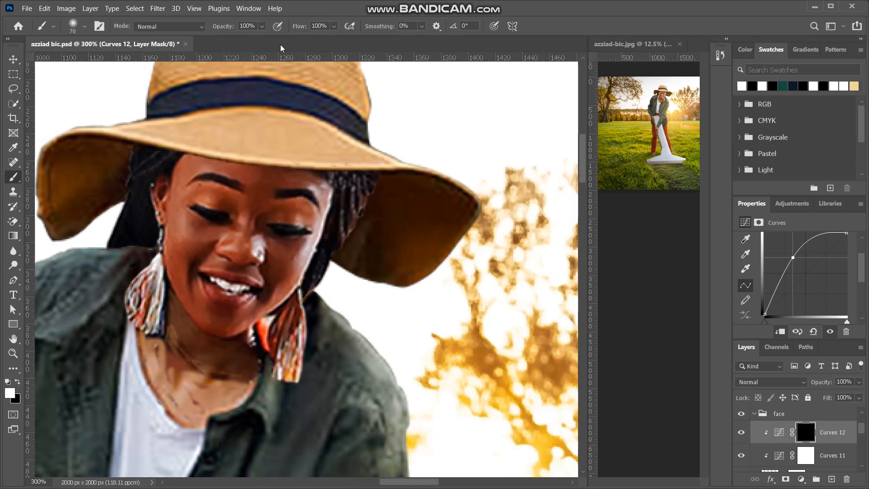
pyautogui.hscroll(1, 339, 240)
pyautogui.press(']')
pyautogui.press(']')
pyautogui.press(']')
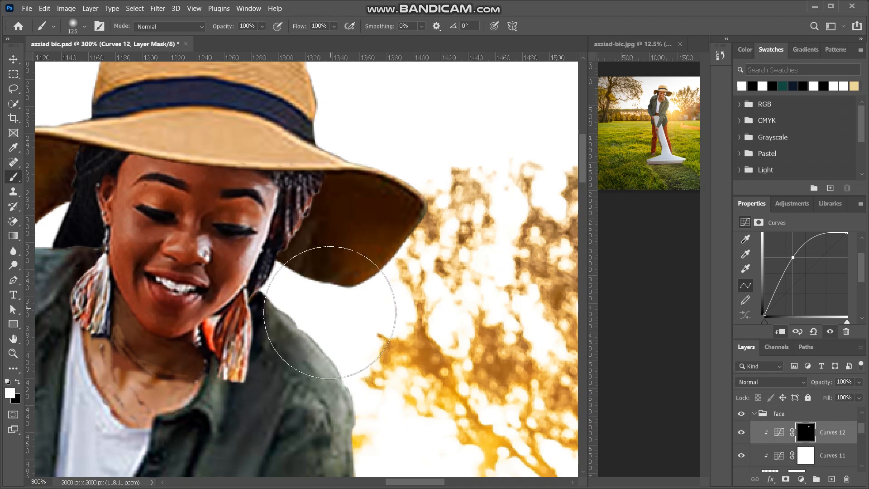
pyautogui.press(']')
pyautogui.press(']')
pyautogui.press(']')
pyautogui.press(']')
pyautogui.hscroll(2, 333, 280)
pyautogui.hscroll(1, 333, 279)
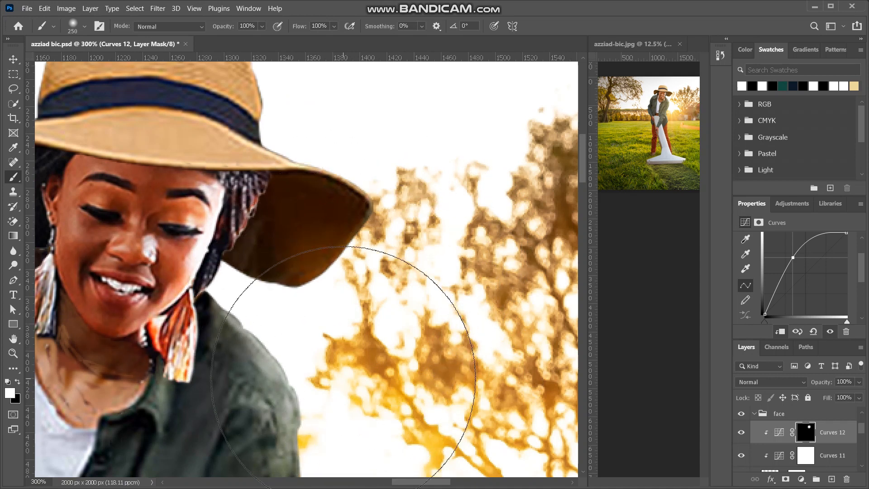
# Tone down the highlight on the sun-side cheek by painting black on the Curves 12 mask with a 20 px brush at 1% flow.
pyautogui.scroll(-5, 344, 380)
pyautogui.scroll(4, 344, 381)
pyautogui.scroll(2, 345, 382)
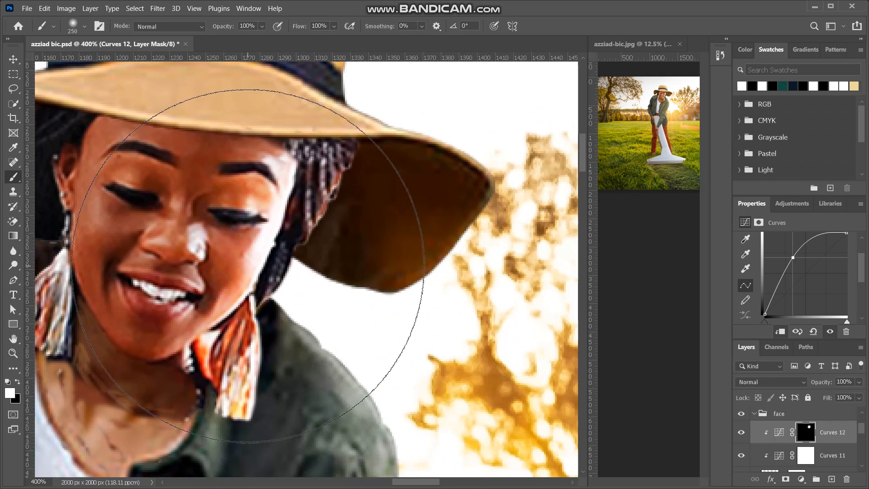
pyautogui.press('[')
pyautogui.press('[')
pyautogui.press('[')
pyautogui.press('[')
pyautogui.press('[')
pyautogui.press('[')
pyautogui.press('[')
pyautogui.press('[')
pyautogui.press('[')
pyautogui.press('[')
pyautogui.press('[')
pyautogui.press('[')
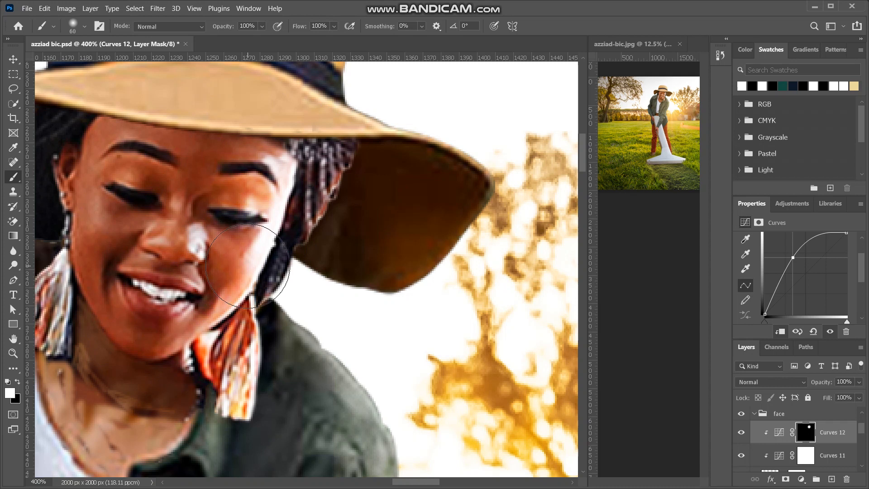
pyautogui.press('[')
pyautogui.press('[')
pyautogui.press('x')
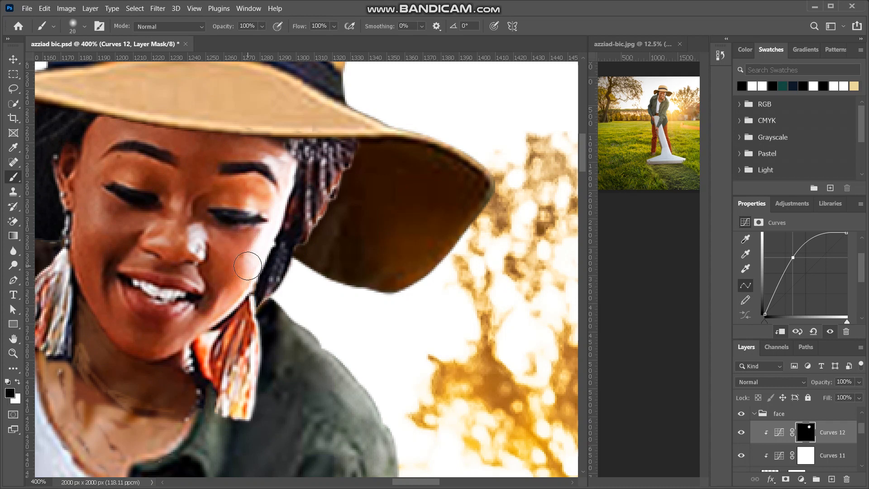
pyautogui.moveTo(302, 29); pyautogui.dragTo(182, 51)
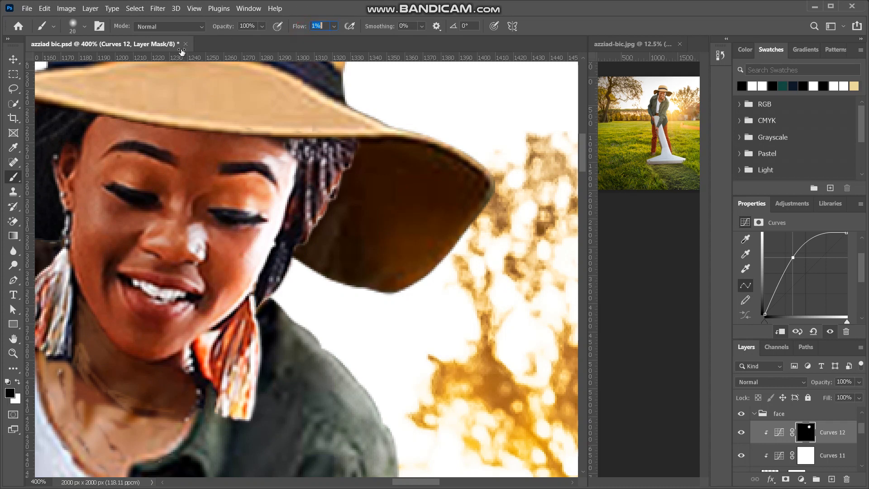
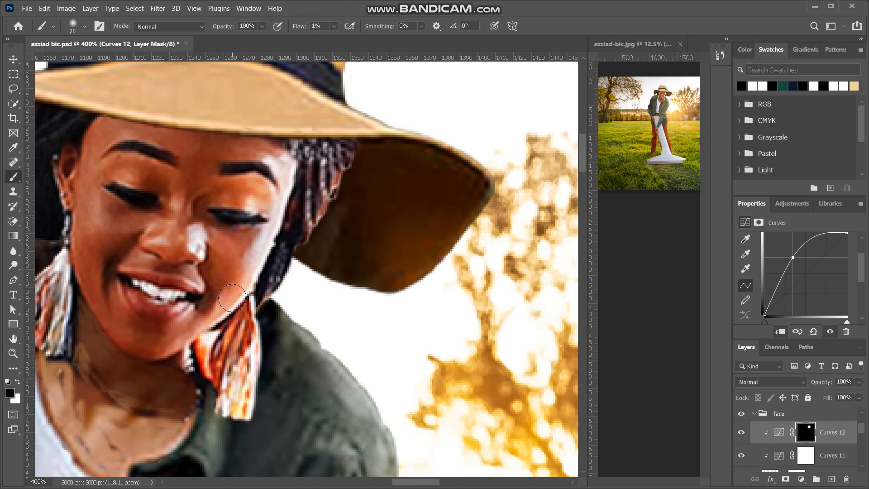
# Paint white on the Curves 12 mask to lift the shaded cheek and eyelids, using the soft brush at 20 px and 8 px.
pyautogui.hscroll(-3, 233, 296)
pyautogui.press('x')
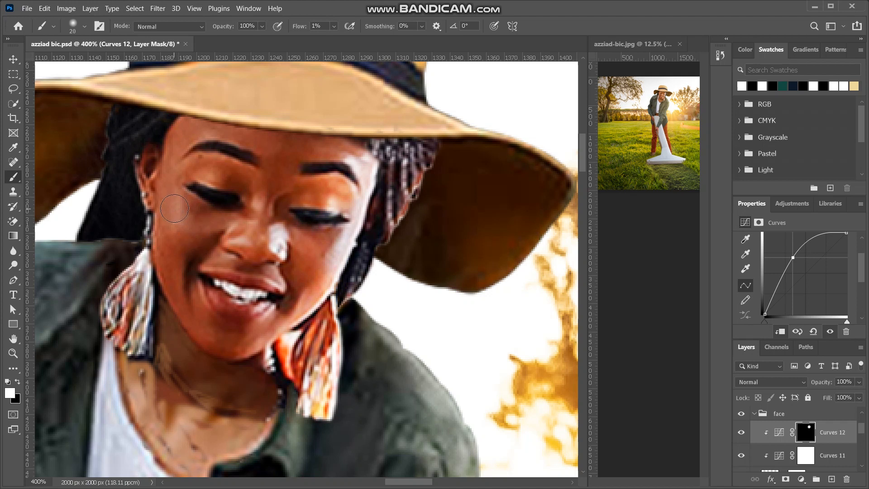
pyautogui.moveTo(174, 208)
pyautogui.mouseDown()
pyautogui.moveTo(184, 244)
pyautogui.moveTo(210, 231)
pyautogui.moveTo(182, 223)
pyautogui.moveTo(177, 231)
pyautogui.moveTo(191, 217)
pyautogui.moveTo(177, 245)
pyautogui.mouseUp()
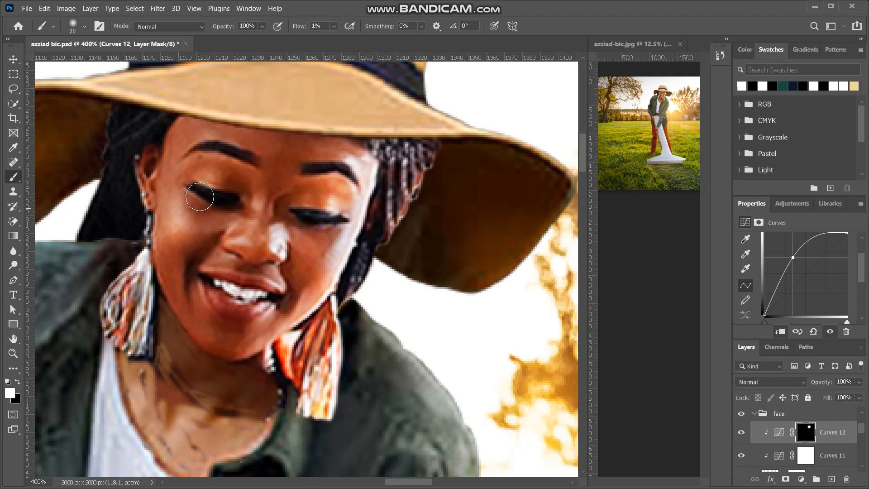
pyautogui.moveTo(195, 169)
pyautogui.mouseDown()
pyautogui.moveTo(176, 167)
pyautogui.moveTo(192, 174)
pyautogui.moveTo(177, 170)
pyautogui.moveTo(181, 179)
pyautogui.moveTo(217, 185)
pyautogui.mouseUp()
pyautogui.press('[')
pyautogui.press('[')
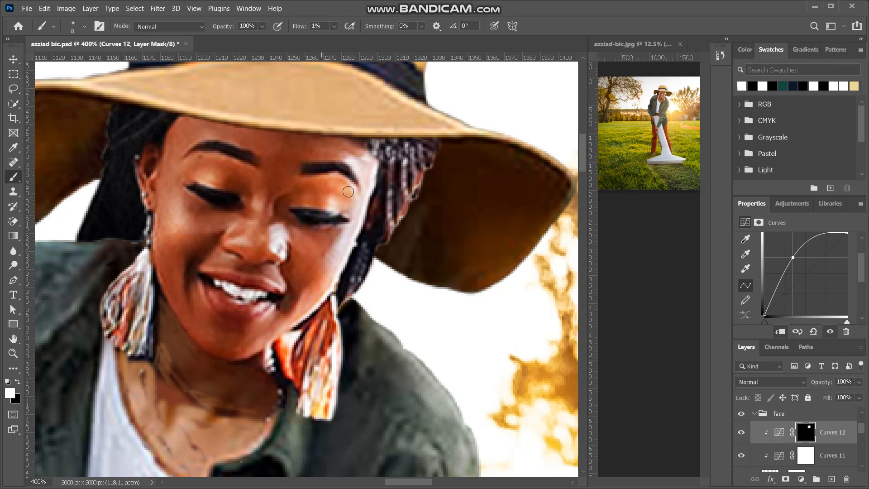
# Paint white on the Curves 12 mask around the mouth, chin and shaded cheek with a 15 px brush at 1% flow.
pyautogui.scroll(-2, 206, 323)
pyautogui.press(']')
pyautogui.press(']')
pyautogui.press(']')
pyautogui.moveTo(195, 298)
pyautogui.mouseDown()
pyautogui.moveTo(188, 289)
pyautogui.moveTo(227, 316)
pyautogui.mouseUp()
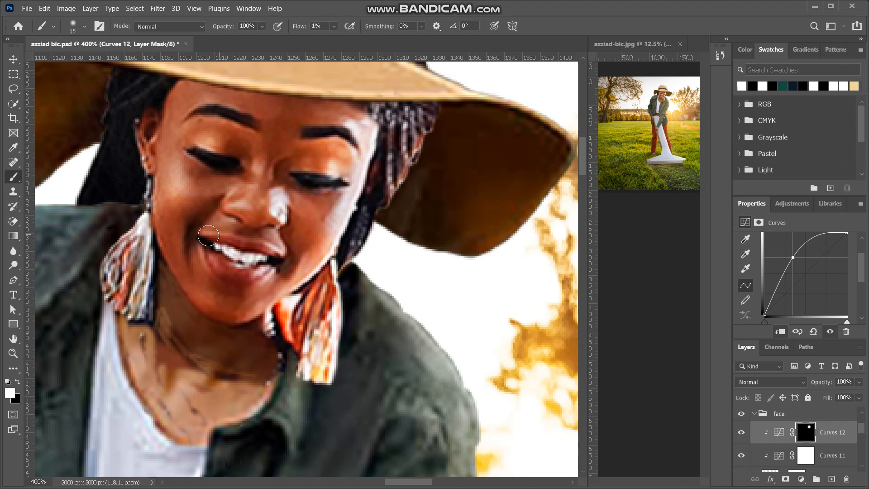
pyautogui.scroll(2, 209, 235)
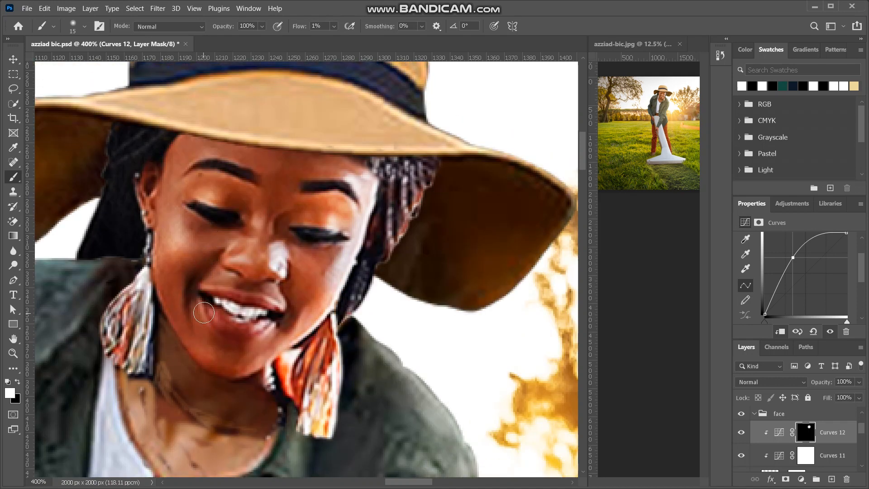
pyautogui.moveTo(205, 311)
pyautogui.mouseDown()
pyautogui.moveTo(226, 333)
pyautogui.moveTo(205, 322)
pyautogui.mouseUp()
pyautogui.moveTo(282, 334)
pyautogui.mouseDown()
pyautogui.moveTo(276, 348)
pyautogui.moveTo(258, 336)
pyautogui.moveTo(271, 338)
pyautogui.mouseUp()
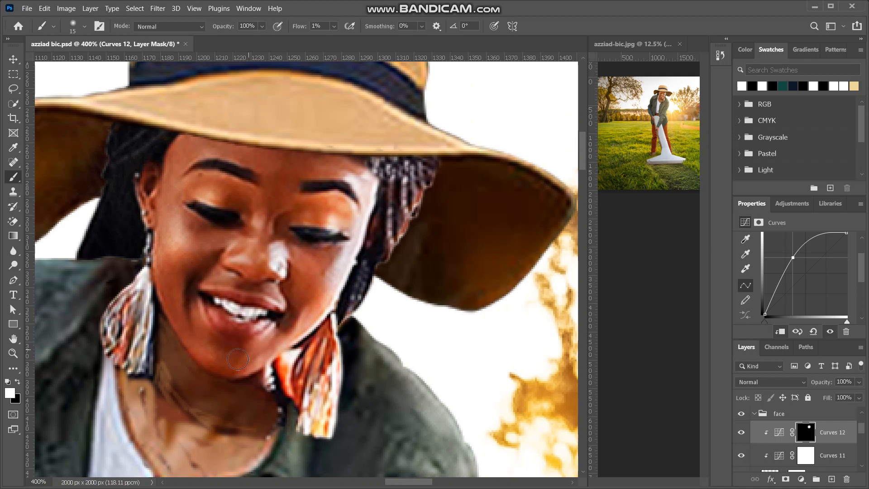
pyautogui.moveTo(260, 304)
pyautogui.mouseDown()
pyautogui.moveTo(291, 295)
pyautogui.moveTo(262, 297)
pyautogui.moveTo(266, 292)
pyautogui.mouseUp()
pyautogui.scroll(-2, 255, 382)
pyautogui.scroll(3, 270, 347)
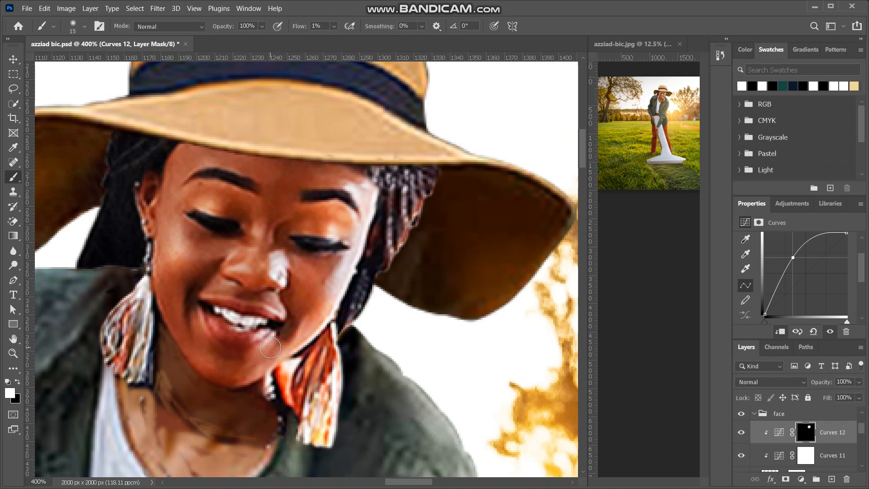
pyautogui.moveTo(206, 225)
pyautogui.mouseDown()
pyautogui.moveTo(194, 184)
pyautogui.moveTo(190, 205)
pyautogui.moveTo(174, 206)
pyautogui.moveTo(195, 211)
pyautogui.moveTo(174, 222)
pyautogui.moveTo(165, 279)
pyautogui.mouseUp()
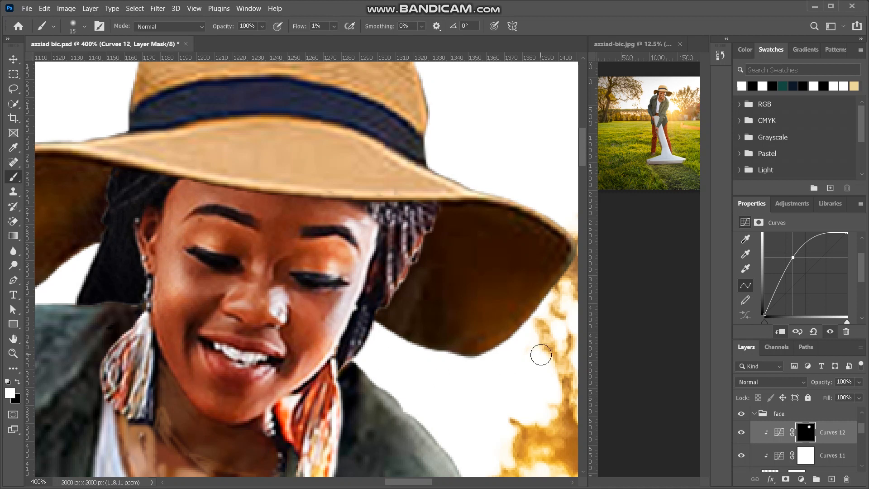
pyautogui.click(741, 433)
pyautogui.click(741, 433)
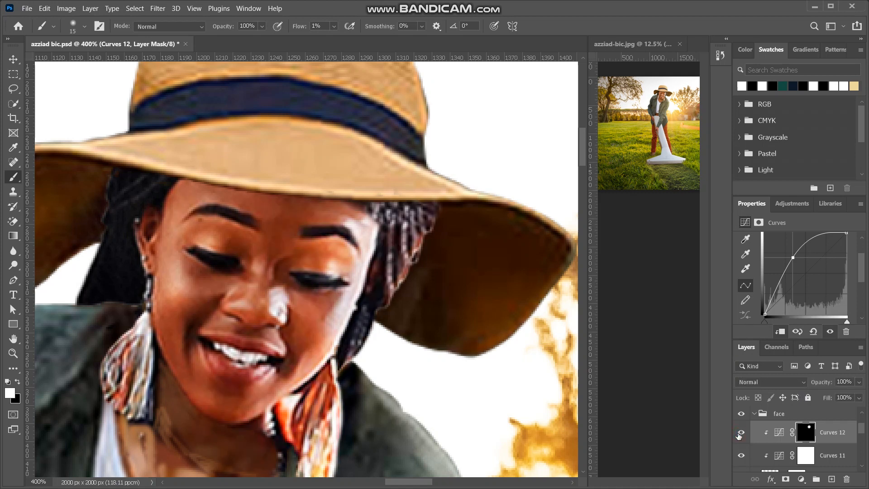
# Paint black on the Curves 12 mask over the sun-side earring with the 15 px brush at 5% flow.
pyautogui.scroll(-3, 432, 419)
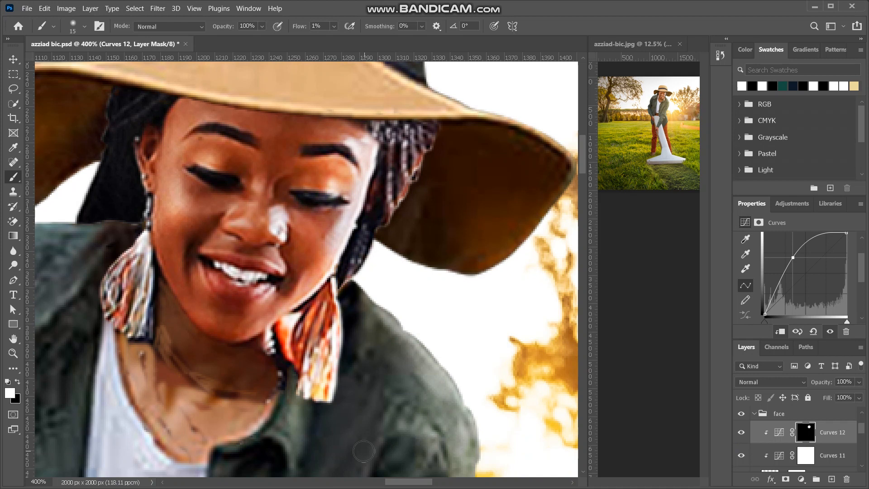
pyautogui.press('x')
pyautogui.press('Return')
pyautogui.moveTo(310, 326)
pyautogui.mouseDown()
pyautogui.moveTo(299, 328)
pyautogui.moveTo(328, 335)
pyautogui.moveTo(308, 399)
pyautogui.moveTo(315, 430)
pyautogui.moveTo(314, 381)
pyautogui.moveTo(303, 385)
pyautogui.mouseUp()
pyautogui.moveTo(327, 325)
pyautogui.mouseDown()
pyautogui.moveTo(323, 314)
pyautogui.moveTo(304, 325)
pyautogui.moveTo(328, 310)
pyautogui.mouseUp()
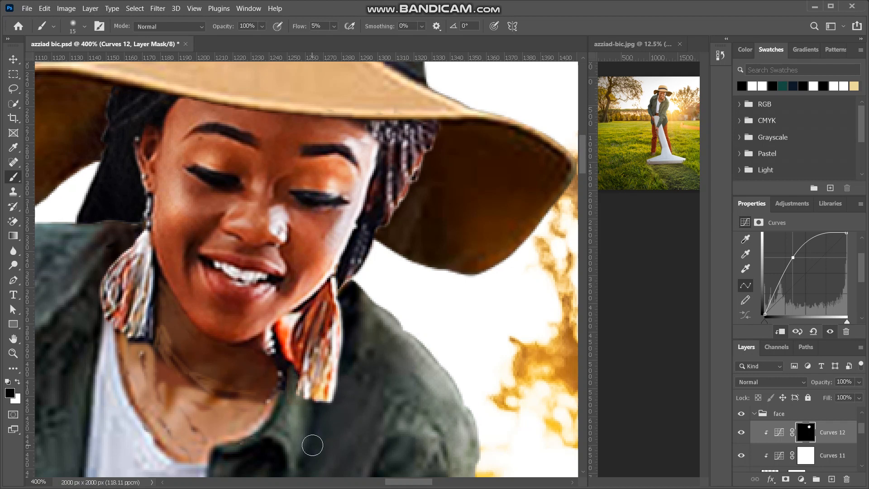
# Compare the face with and without Curves 12 in the full composite, and inspect the face and neck up close.
pyautogui.hotkey('ctrl', '-')
pyautogui.hotkey('ctrl', '-')
pyautogui.hotkey('ctrl', '-')
pyautogui.hotkey('ctrl', '-')
pyautogui.hotkey('ctrl', '-')
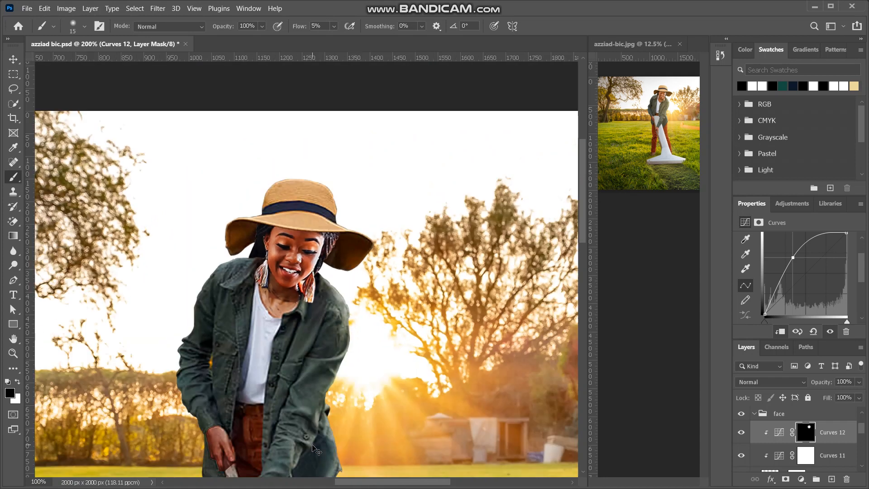
pyautogui.hotkey('ctrl', '-')
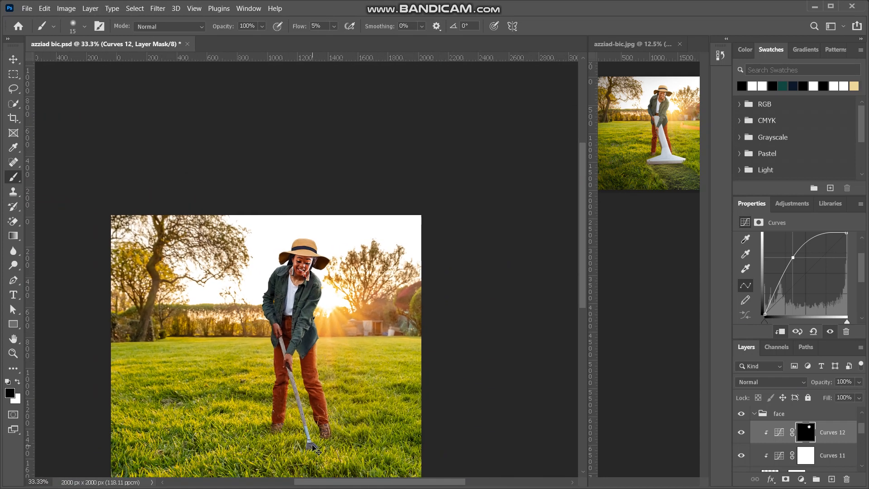
pyautogui.hotkey('ctrl', '0')
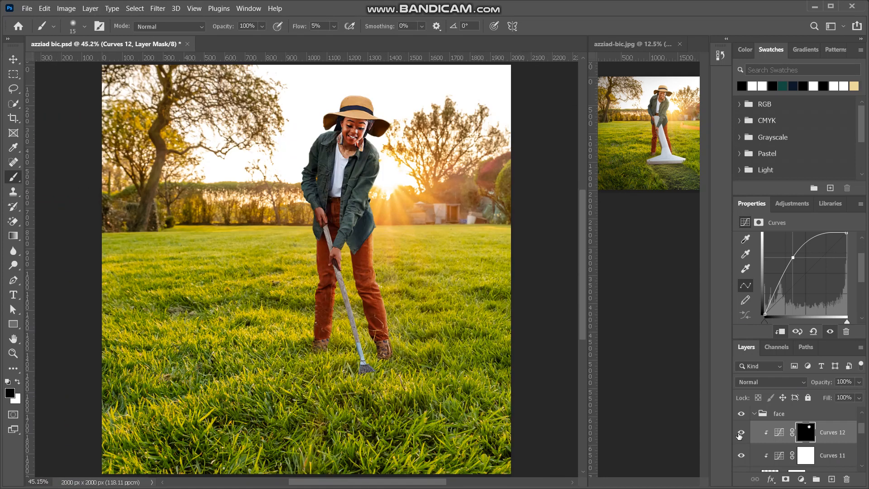
pyautogui.click(740, 434)
pyautogui.click(739, 434)
pyautogui.scroll(4, 459, 285)
pyautogui.scroll(6, 460, 286)
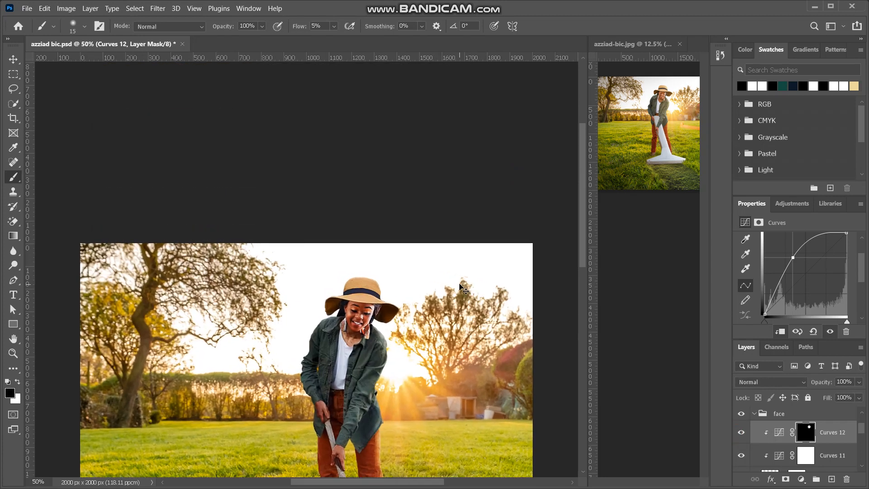
pyautogui.scroll(-10, 459, 284)
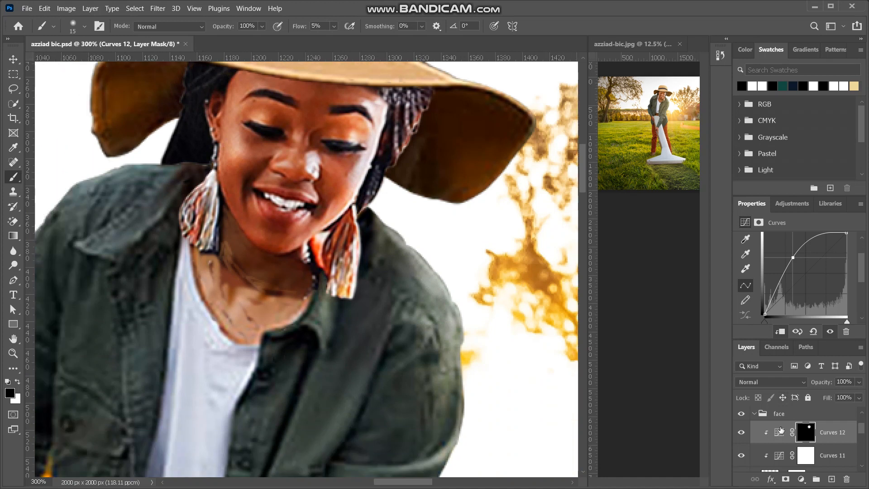
# Make the neck group visible and delete its Color Balance 1 adjustment layer.
pyautogui.click(754, 414)
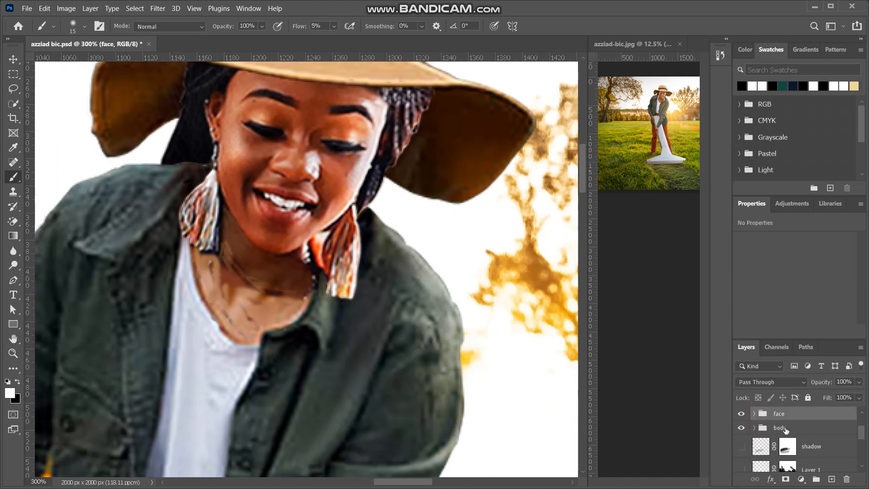
pyautogui.scroll(2, 786, 430)
pyautogui.click(741, 429)
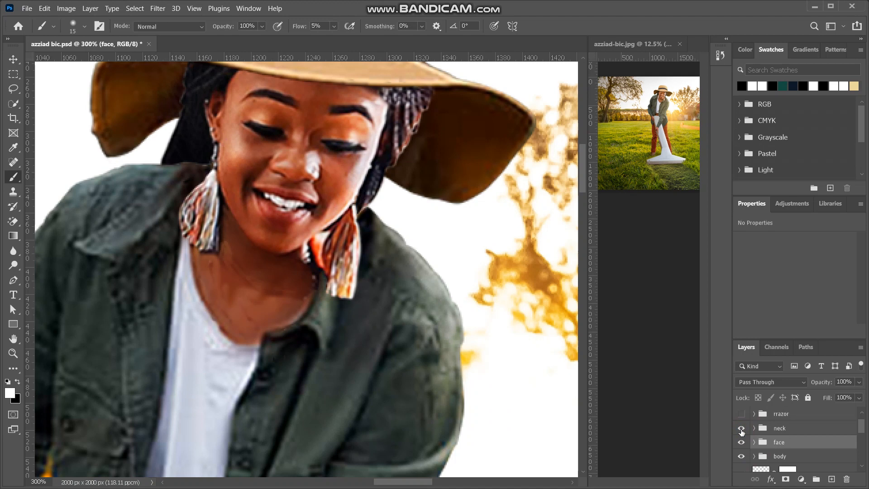
pyautogui.click(755, 428)
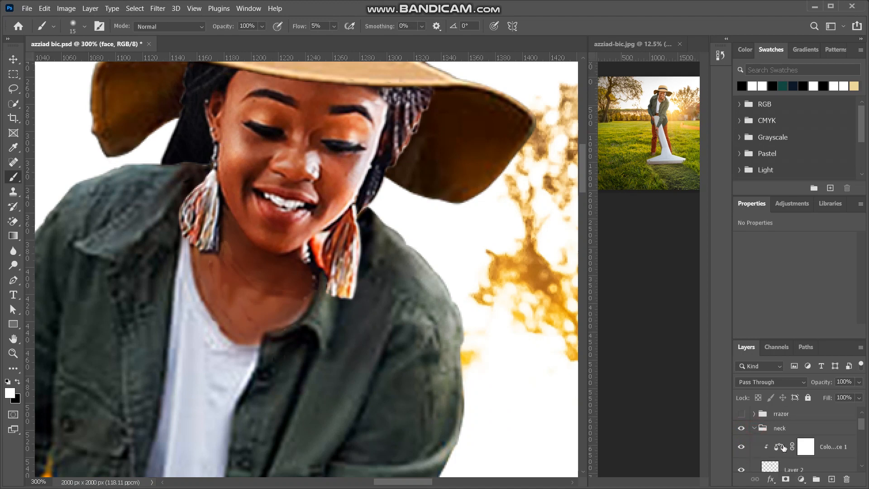
pyautogui.click(784, 447)
pyautogui.click(784, 448)
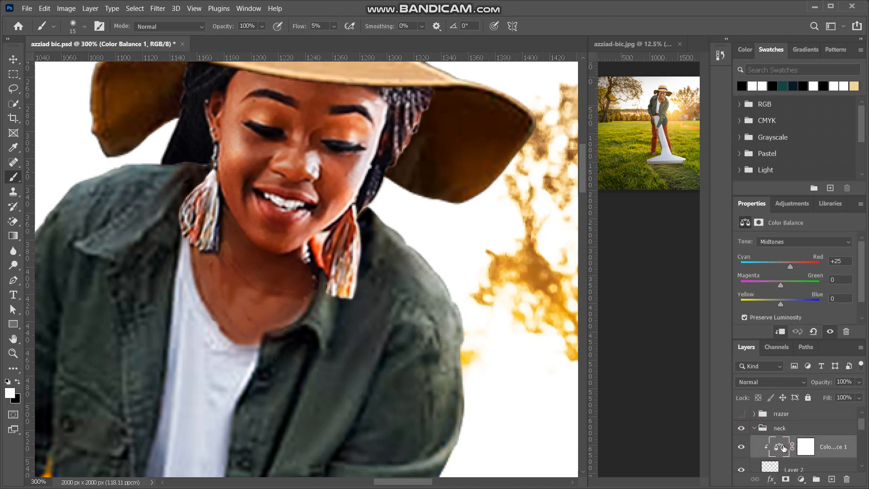
pyautogui.press('Delete')
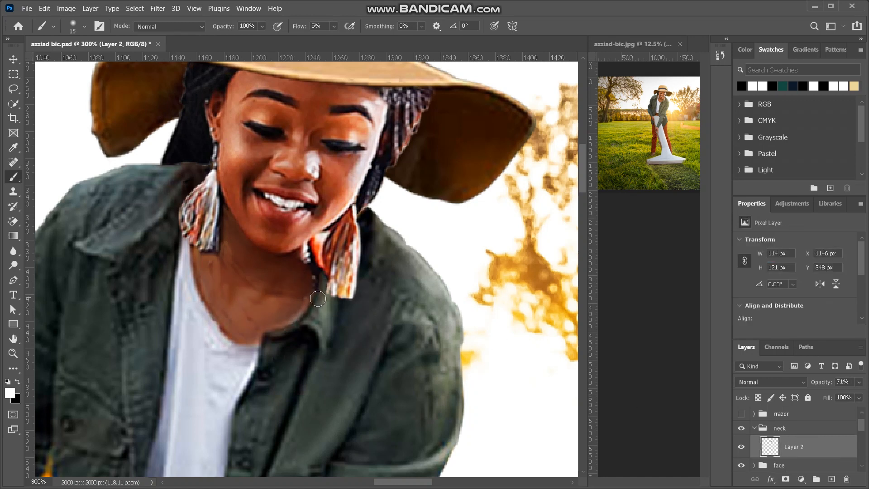
# Compare the neck with and without Layer 2 of the neck group.
pyautogui.click(741, 447)
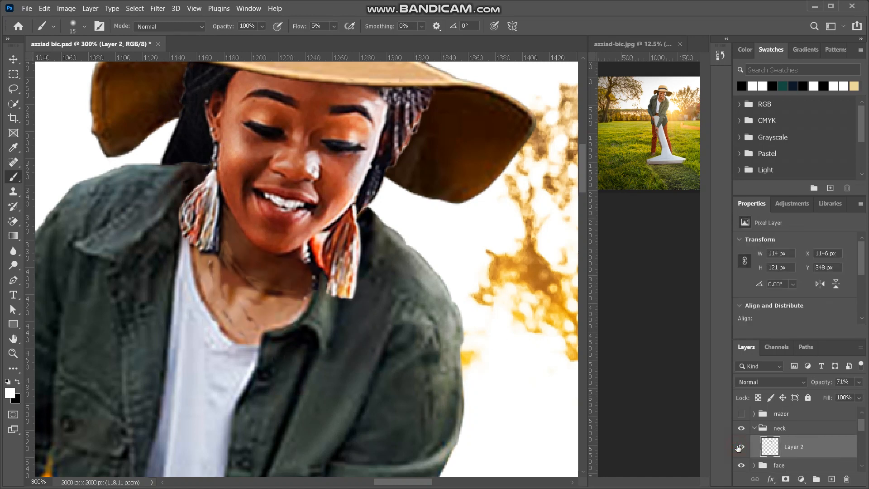
pyautogui.click(738, 447)
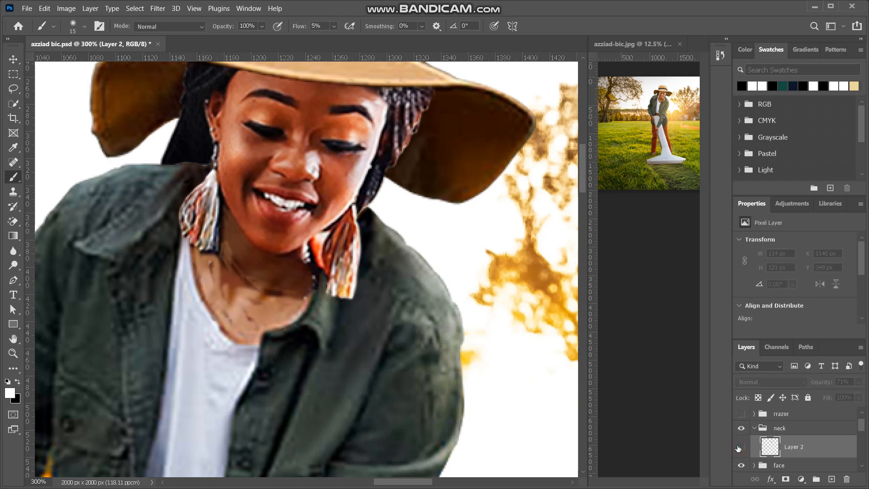
pyautogui.click(739, 448)
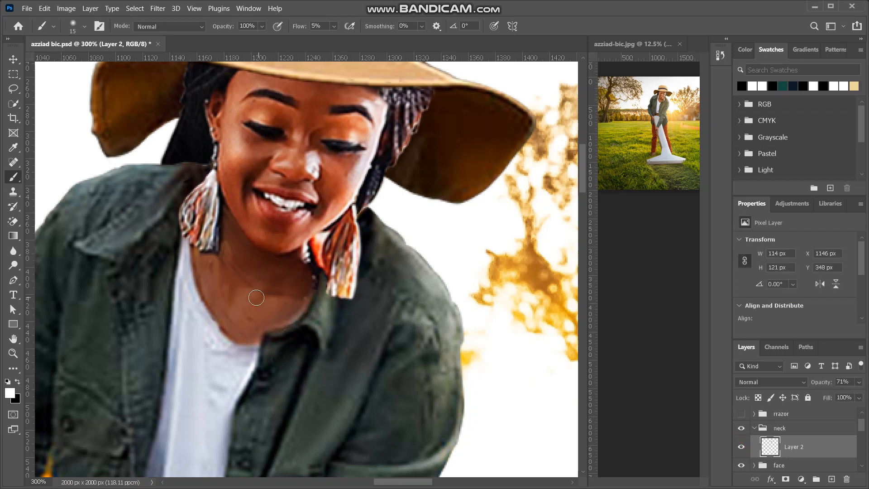
# Try sampled skin tones as test patches beside the shoulder on Layer 2 with a 35 px brush at 100% flow, and undo them.
pyautogui.keyDown('alt'); pyautogui.click(253, 308); pyautogui.keyUp('alt')
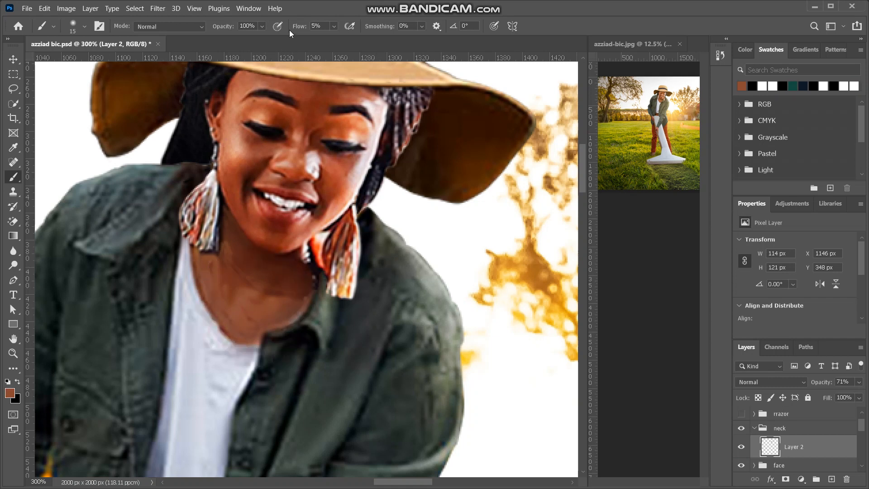
pyautogui.moveTo(297, 27); pyautogui.dragTo(435, 25)
pyautogui.press(']')
pyautogui.press(']')
pyautogui.keyDown('alt'); pyautogui.click(339, 182); pyautogui.keyUp('alt')
pyautogui.moveTo(430, 233)
pyautogui.mouseDown()
pyautogui.moveTo(436, 283)
pyautogui.moveTo(411, 325)
pyautogui.mouseUp()
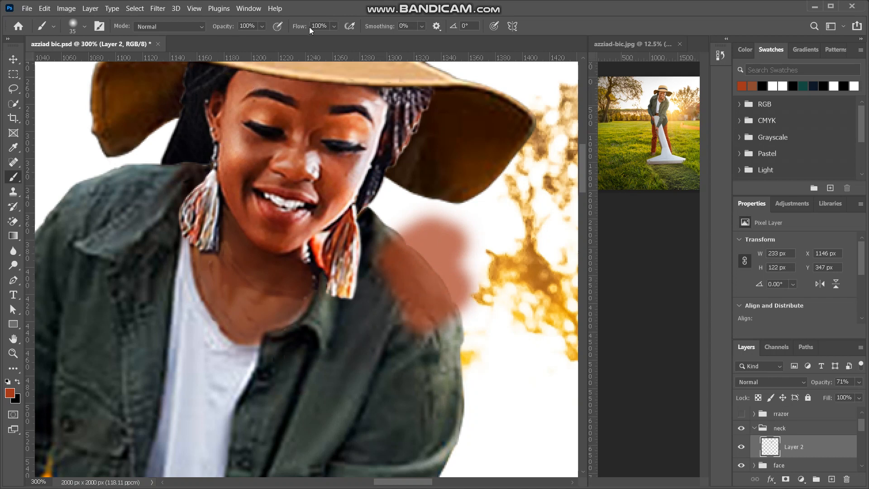
pyautogui.moveTo(413, 248)
pyautogui.mouseDown()
pyautogui.moveTo(425, 310)
pyautogui.moveTo(472, 304)
pyautogui.moveTo(444, 330)
pyautogui.moveTo(432, 333)
pyautogui.moveTo(454, 313)
pyautogui.moveTo(425, 326)
pyautogui.mouseUp()
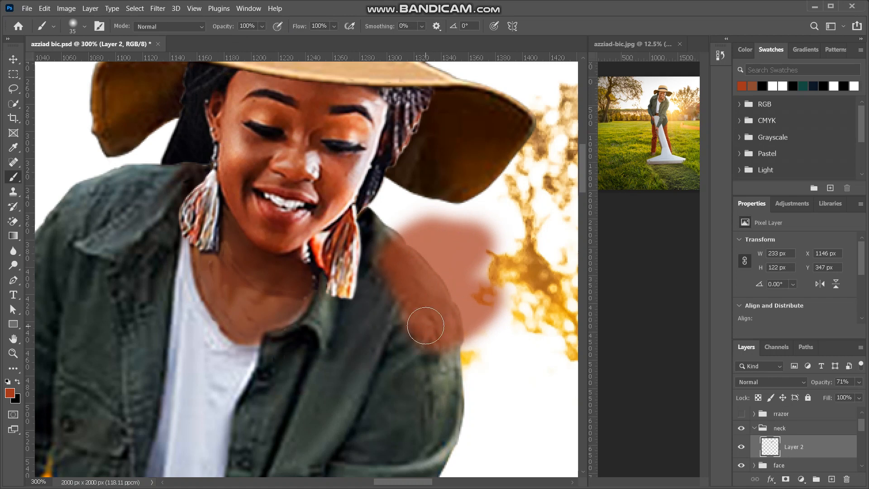
pyautogui.moveTo(426, 325)
pyautogui.mouseDown()
pyautogui.moveTo(430, 308)
pyautogui.moveTo(406, 313)
pyautogui.moveTo(427, 274)
pyautogui.moveTo(406, 276)
pyautogui.moveTo(420, 256)
pyautogui.mouseUp()
pyautogui.hotkey('ctrl', 'z')
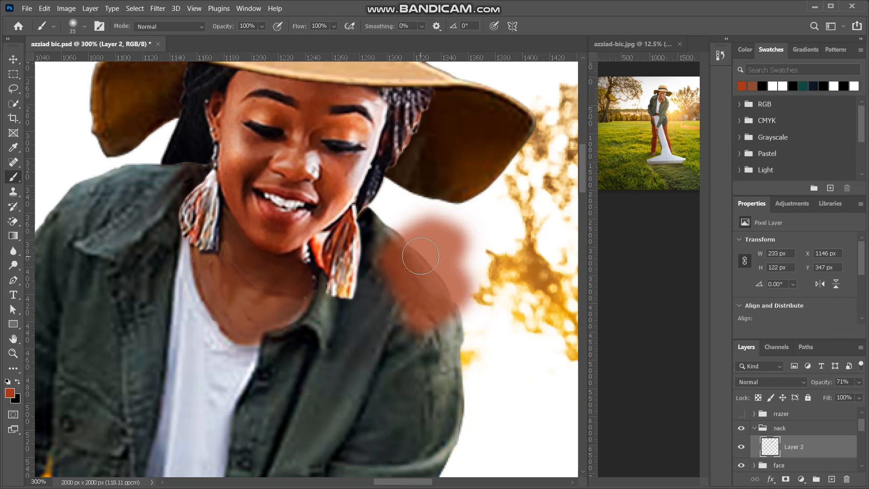
pyautogui.hotkey('ctrl', 'z')
pyautogui.hotkey('ctrl', 'z')
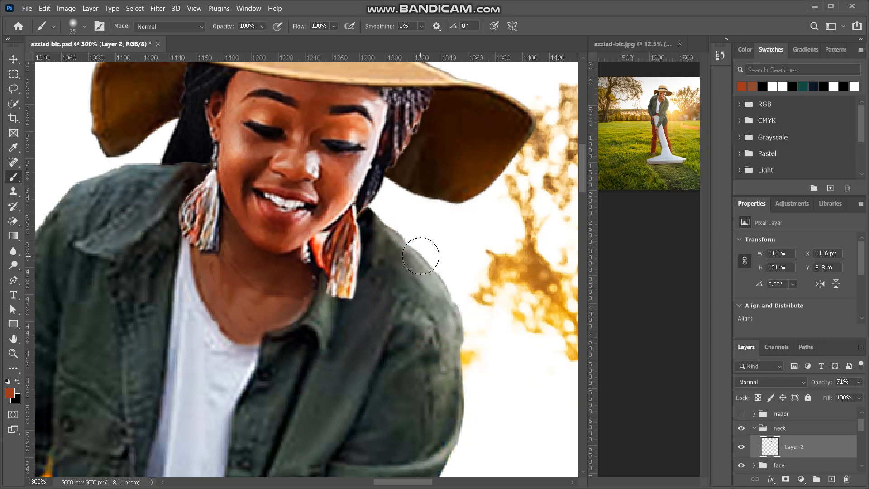
# Try painting the neck on Layer 2 with the sampled orange-red and a darker red from the chin, undoing both strokes.
pyautogui.moveTo(220, 279)
pyautogui.mouseDown()
pyautogui.moveTo(265, 303)
pyautogui.moveTo(293, 293)
pyautogui.mouseUp()
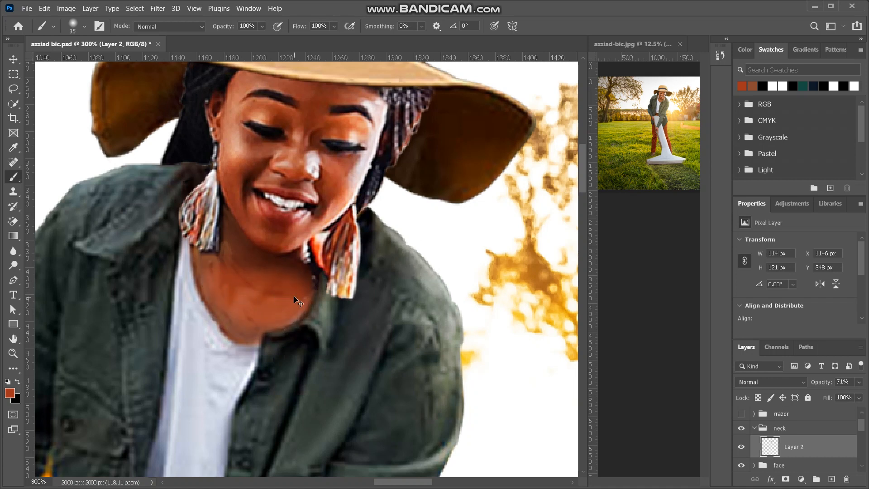
pyautogui.hotkey('ctrl', 'z')
pyautogui.keyDown('alt'); pyautogui.click(275, 225); pyautogui.keyUp('alt')
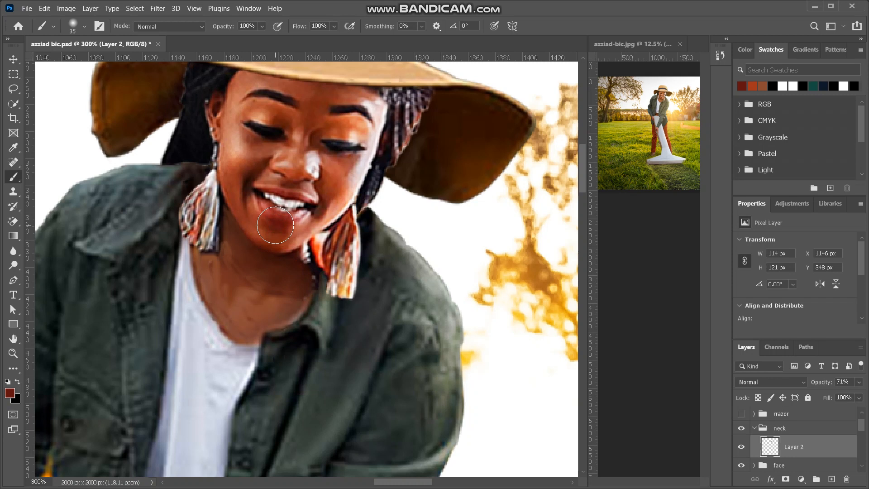
pyautogui.moveTo(234, 296)
pyautogui.mouseDown()
pyautogui.moveTo(288, 298)
pyautogui.moveTo(262, 324)
pyautogui.mouseUp()
pyautogui.hotkey('ctrl', 'z')
# Add a Color Balance adjustment clipped to the neck's Layer 2 and set its midtone Cyan–Red value to +15.
pyautogui.click(800, 478)
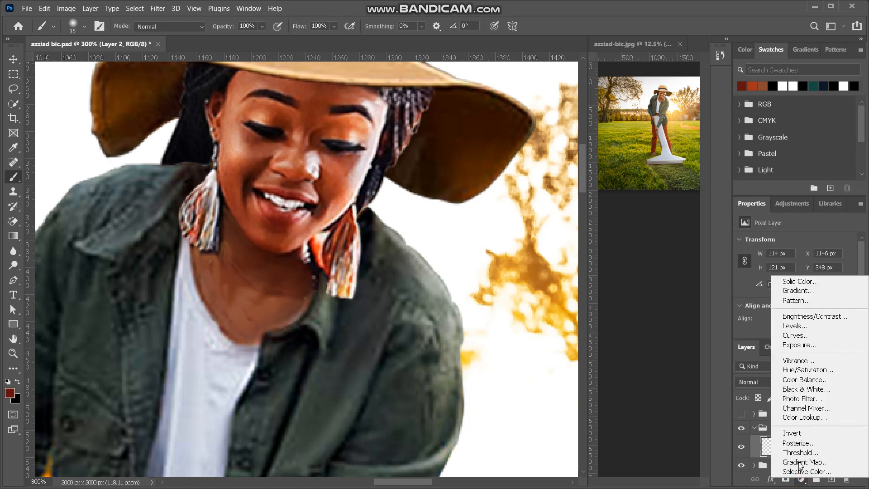
pyautogui.click(804, 380)
pyautogui.click(782, 332)
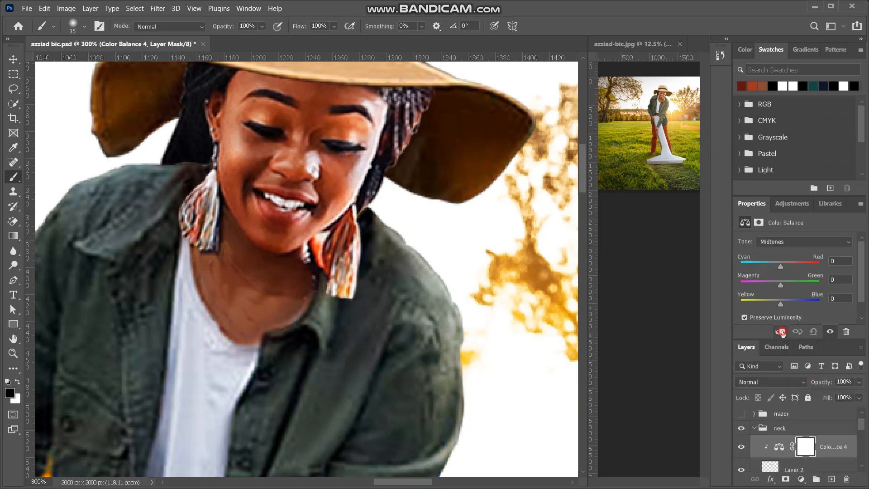
pyautogui.moveTo(780, 267); pyautogui.dragTo(789, 266)
pyautogui.moveTo(788, 267); pyautogui.dragTo(772, 267)
pyautogui.moveTo(783, 267); pyautogui.dragTo(786, 267)
# Fine-tune the midtone Cyan–Red balance of the neck, judging the skin match against the face from farther out.
pyautogui.scroll(-4, 481, 431)
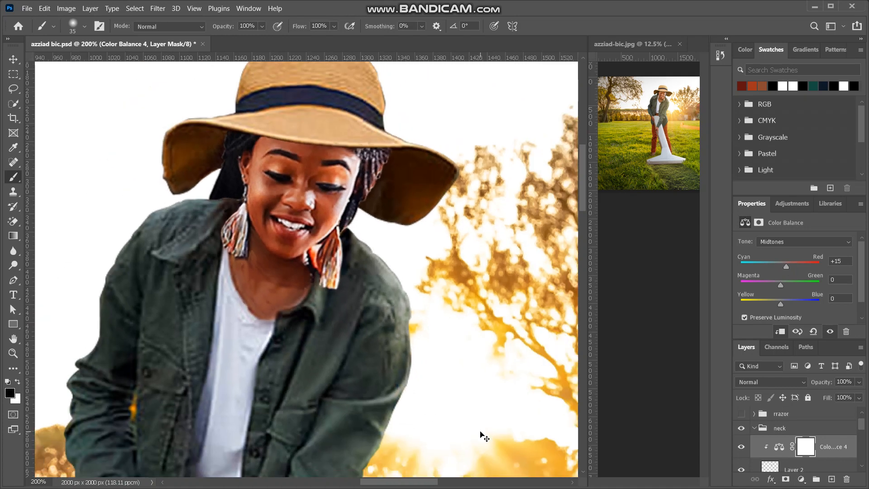
pyautogui.scroll(3, 480, 432)
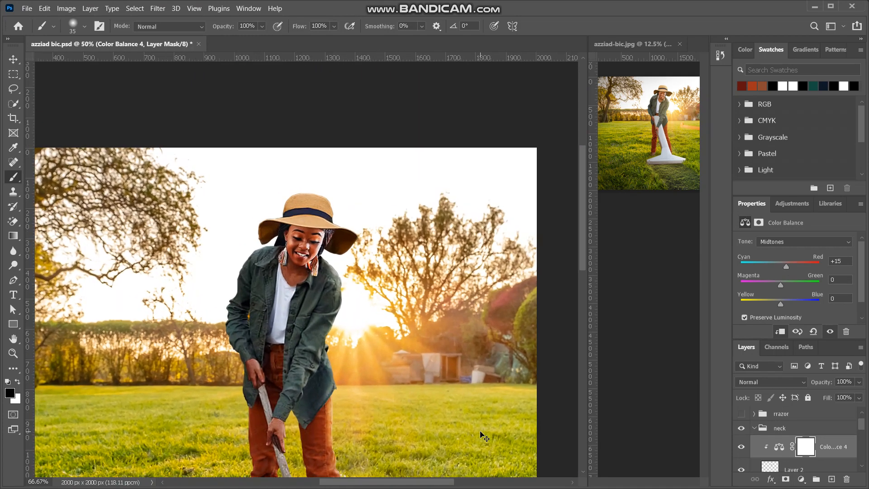
pyautogui.scroll(-1, 480, 431)
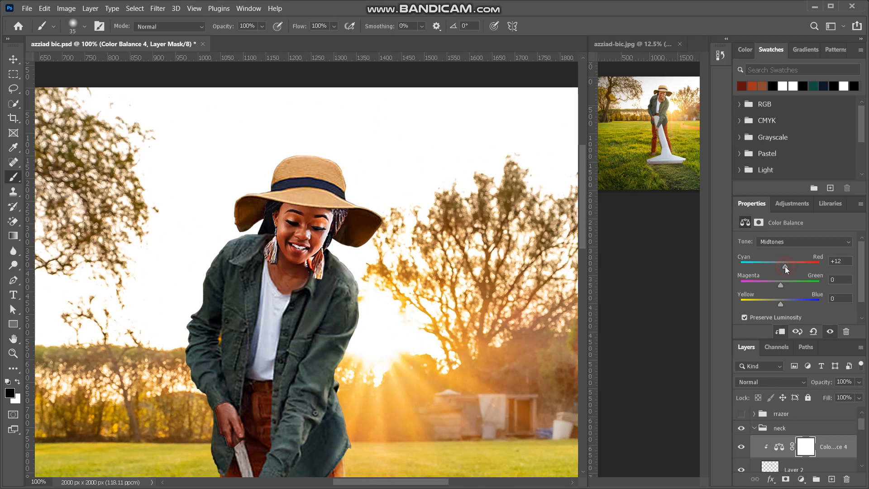
pyautogui.moveTo(786, 266); pyautogui.dragTo(788, 266)
# Collapse the neck group and create a new empty layer above it.
pyautogui.click(754, 428)
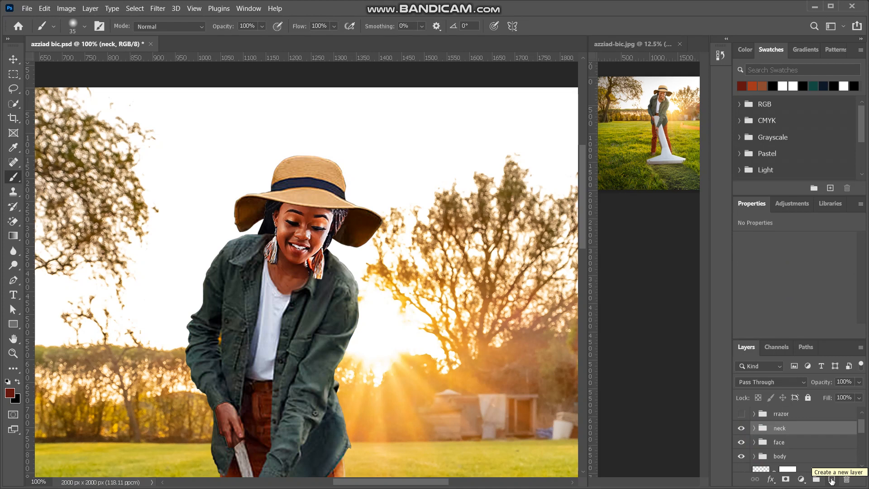
pyautogui.click(831, 480)
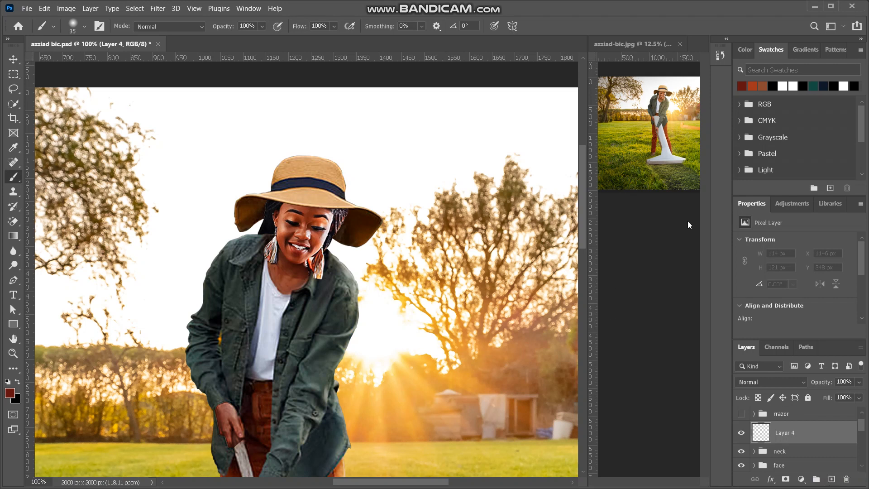
# Leave the foreground colour as it is and delete the empty Layer 4 above the neck group.
pyautogui.click(11, 392)
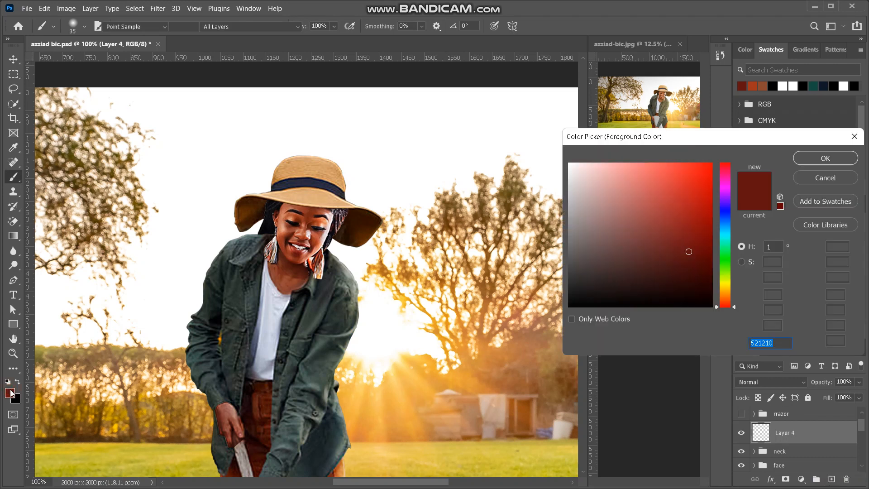
pyautogui.click(832, 178)
pyautogui.press('b')
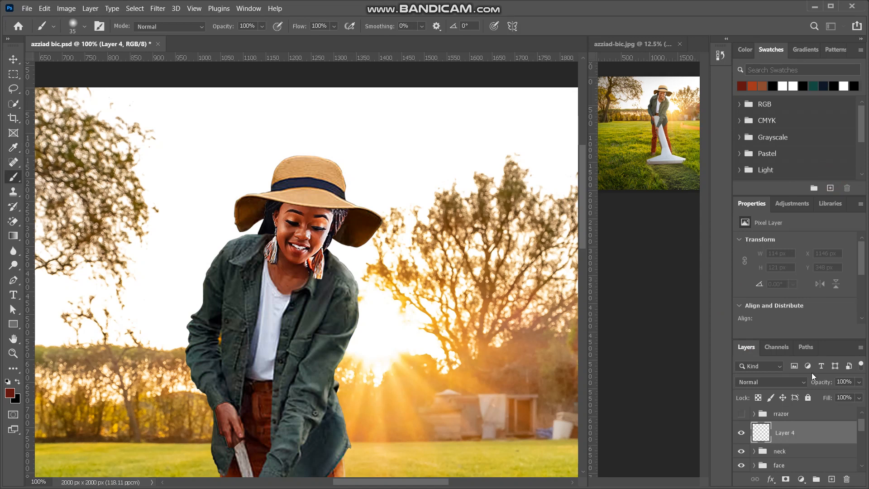
pyautogui.press('Delete')
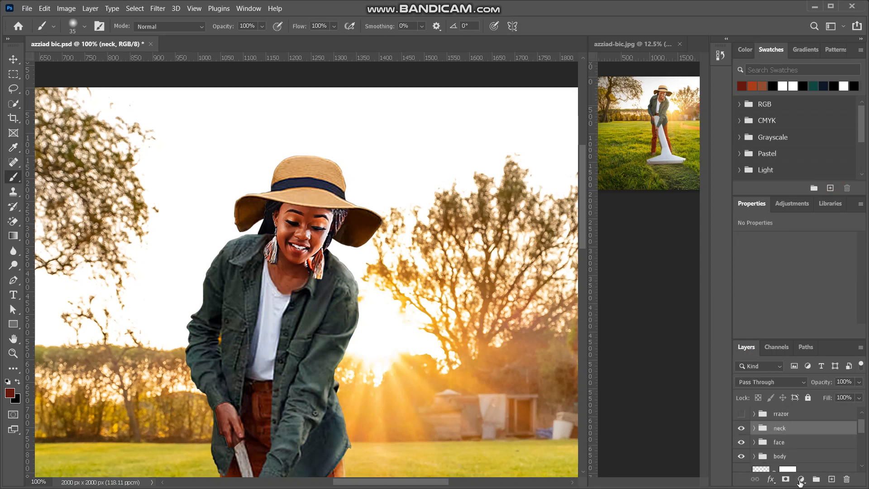
# Add a mid-grey (747474) Solid Color fill layer above the neck group and set its blend mode to Luminosity.
pyautogui.click(801, 479)
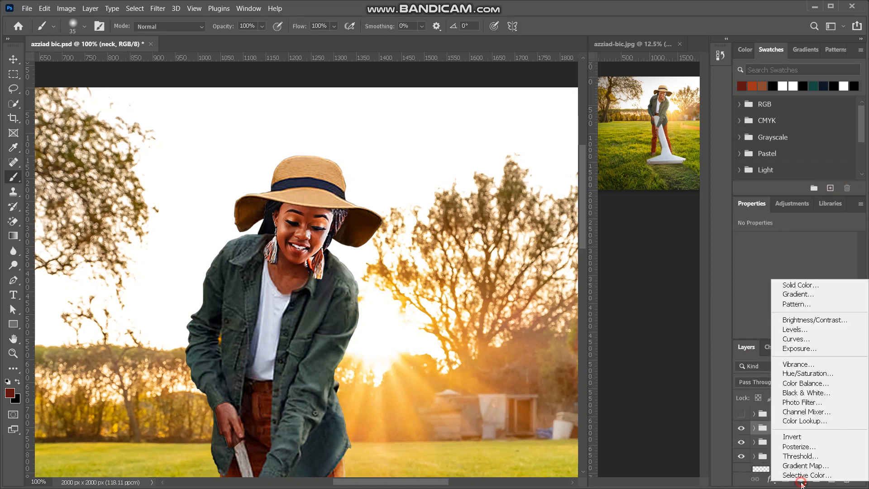
pyautogui.click(797, 285)
pyautogui.moveTo(596, 245)
pyautogui.mouseDown()
pyautogui.moveTo(561, 248)
pyautogui.moveTo(560, 238)
pyautogui.mouseUp()
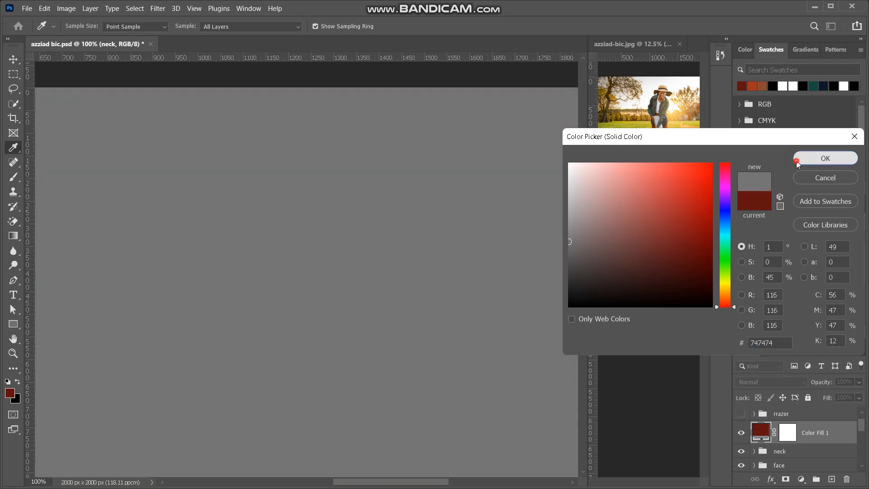
pyautogui.click(796, 161)
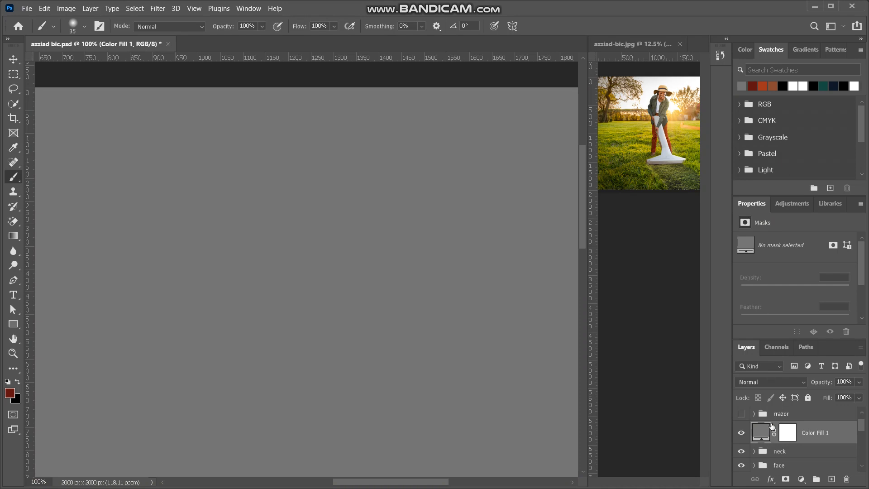
pyautogui.click(806, 385)
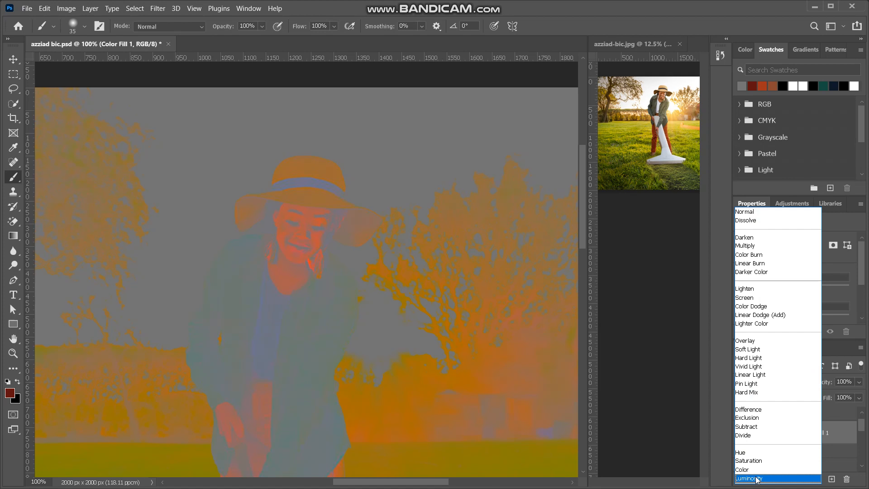
pyautogui.click(757, 479)
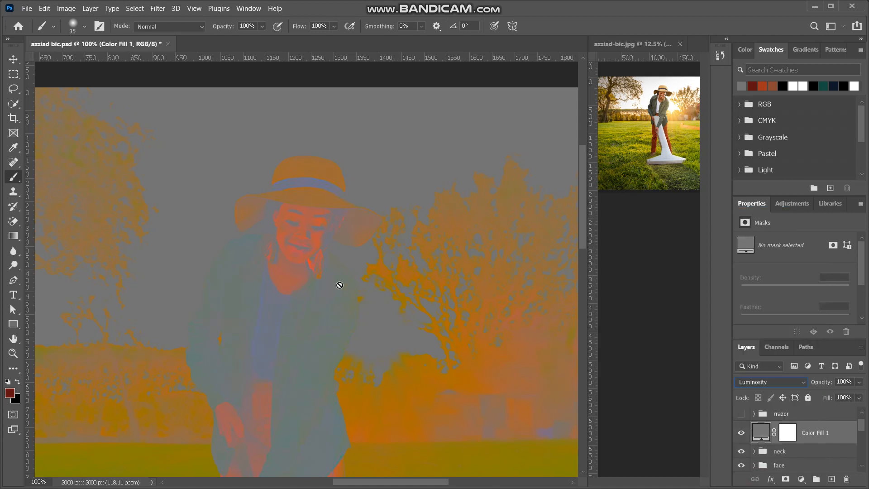
# Set the midtone Cyan–Red value of the neck's Color Balance 4 to +37, matching the neck's hue to the face under the grey check layer.
pyautogui.scroll(5, 340, 290)
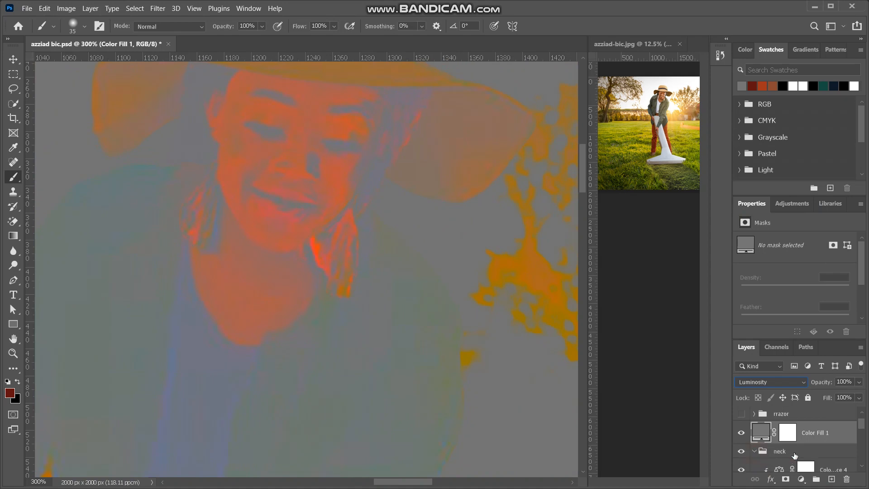
pyautogui.click(754, 452)
pyautogui.click(779, 442)
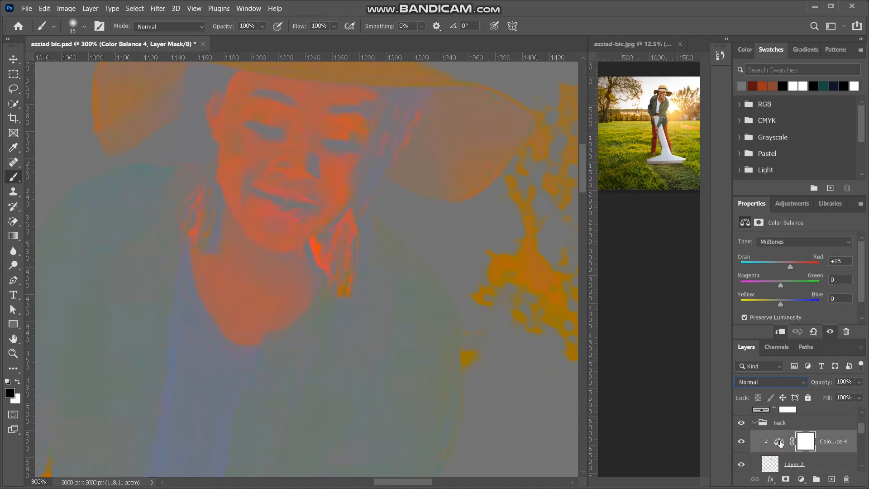
pyautogui.moveTo(790, 268); pyautogui.dragTo(724, 275)
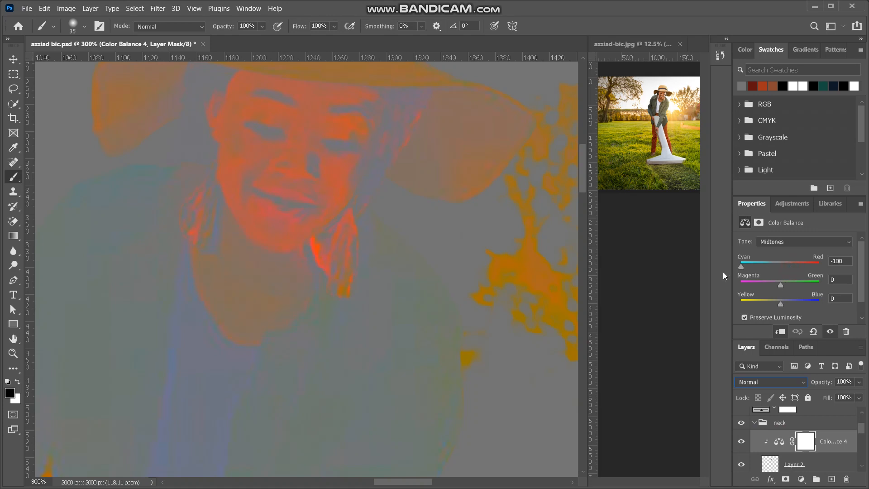
pyautogui.moveTo(822, 257); pyautogui.dragTo(790, 265)
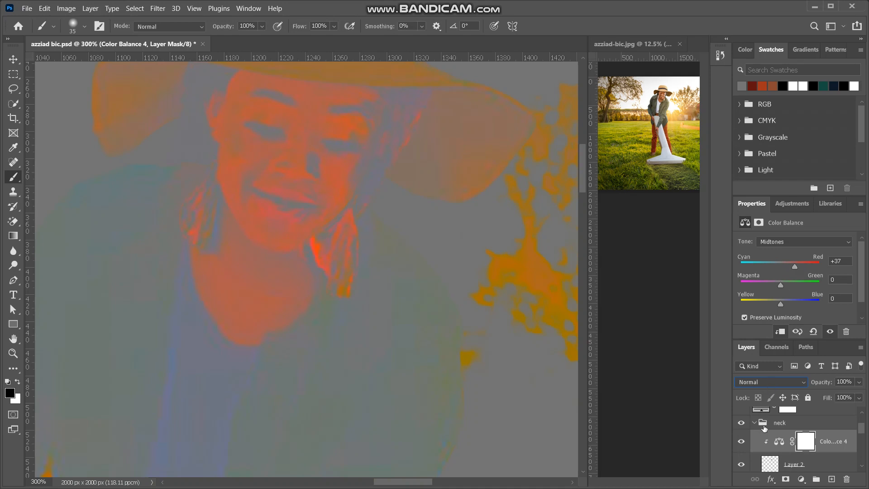
# Compare the skin tones with the grey Color Fill 1 check layer hidden and shown, and delete that layer.
pyautogui.scroll(1, 763, 426)
pyautogui.click(741, 435)
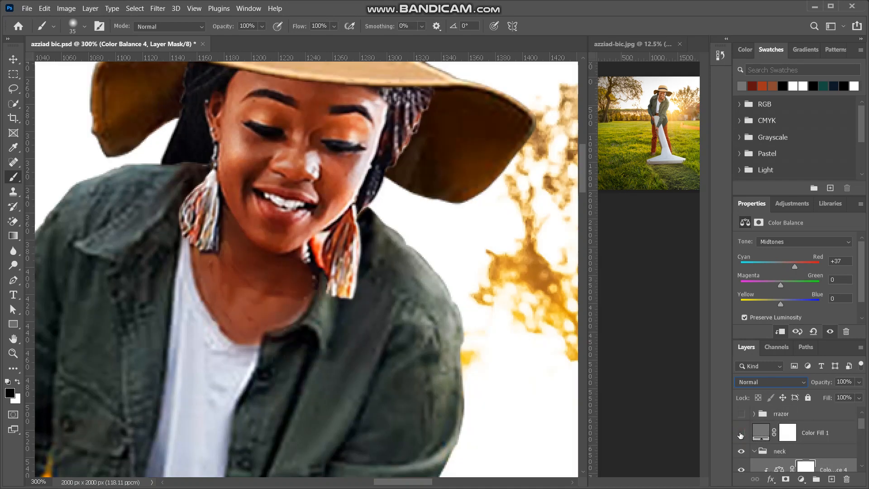
pyautogui.click(740, 435)
pyautogui.click(741, 435)
pyautogui.click(757, 436)
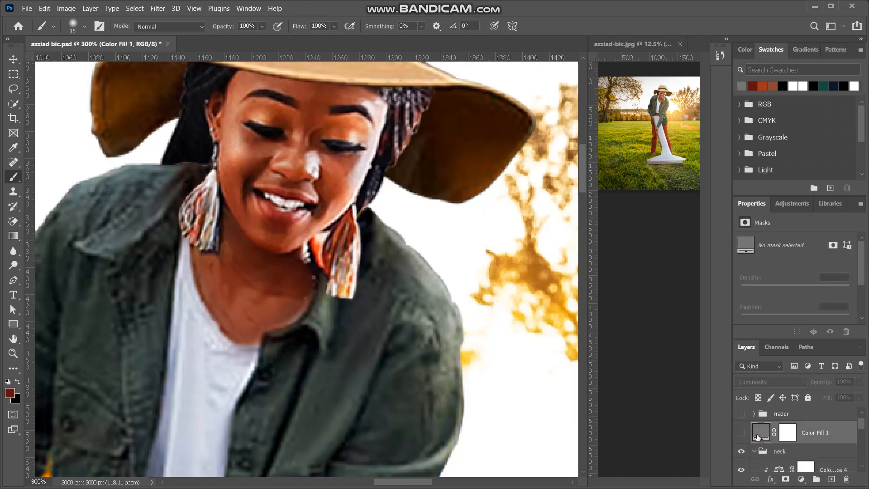
pyautogui.press('Delete')
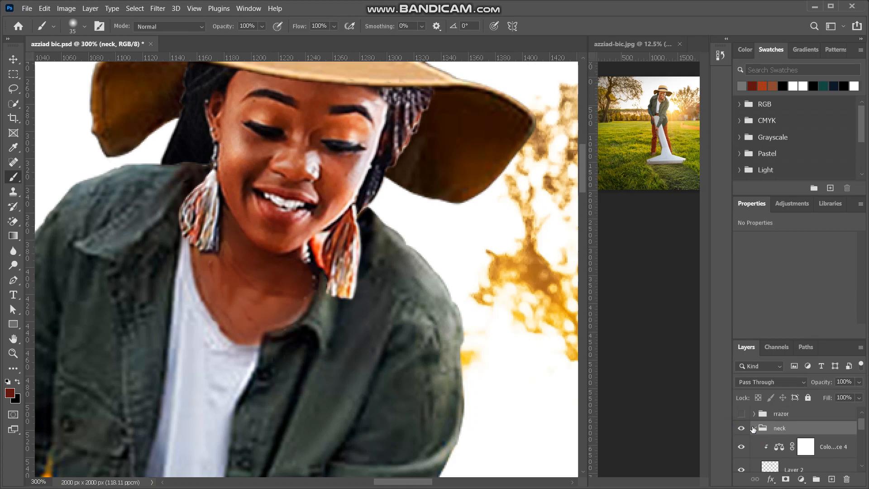
# Collapse the neck group and create a new layer above Curves 12 in the face group with the Multiply blend mode.
pyautogui.click(753, 429)
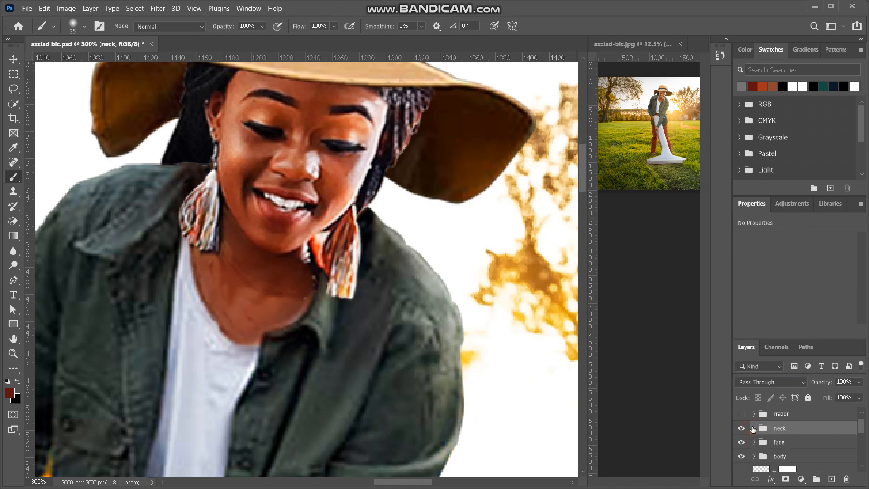
pyautogui.click(753, 442)
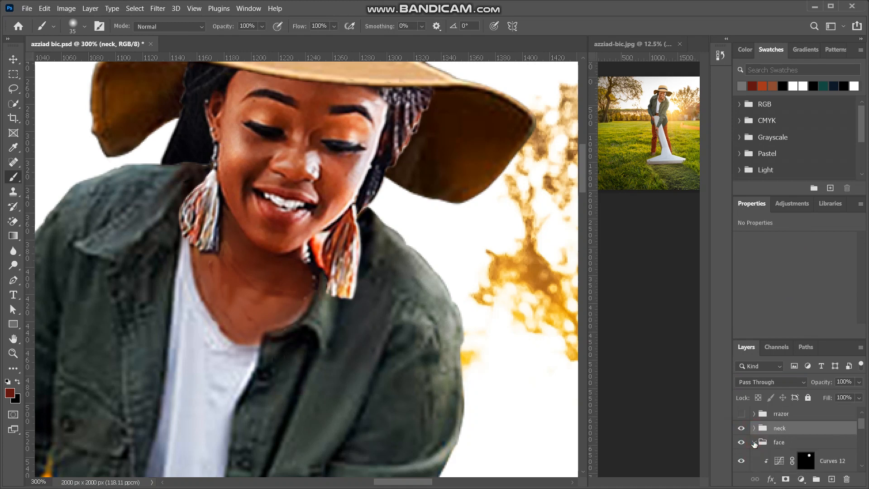
pyautogui.click(825, 462)
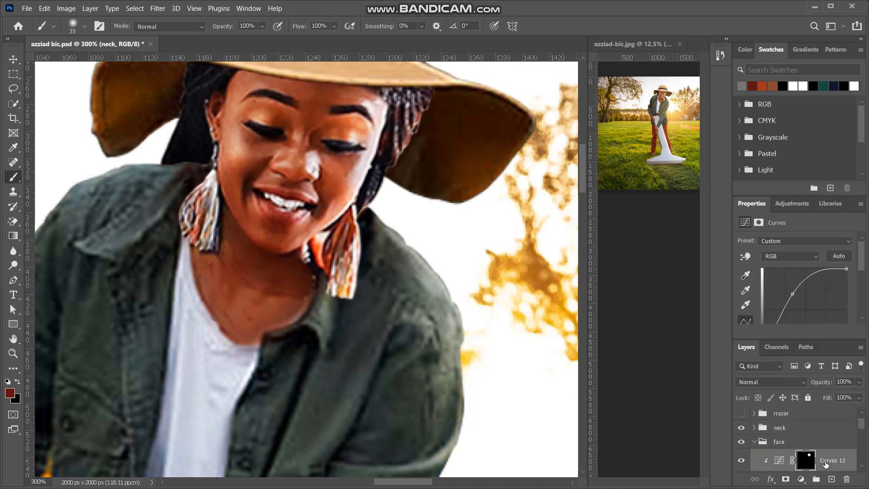
pyautogui.click(802, 479)
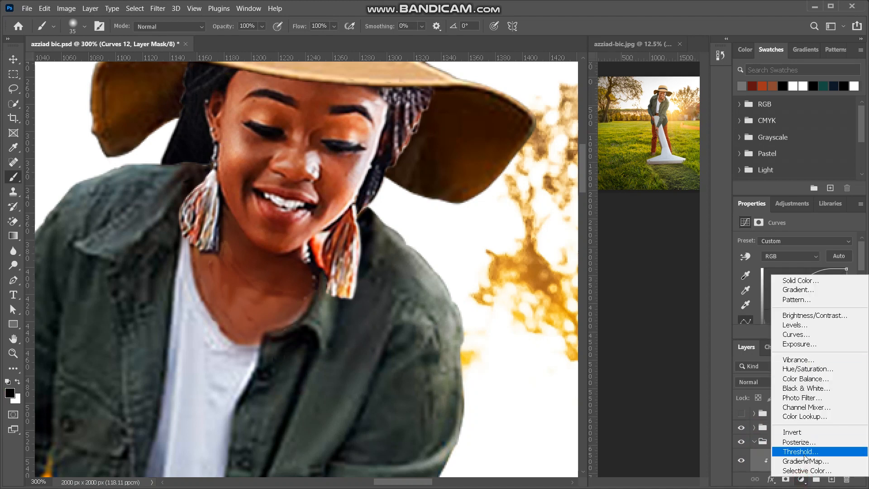
pyautogui.click(801, 480)
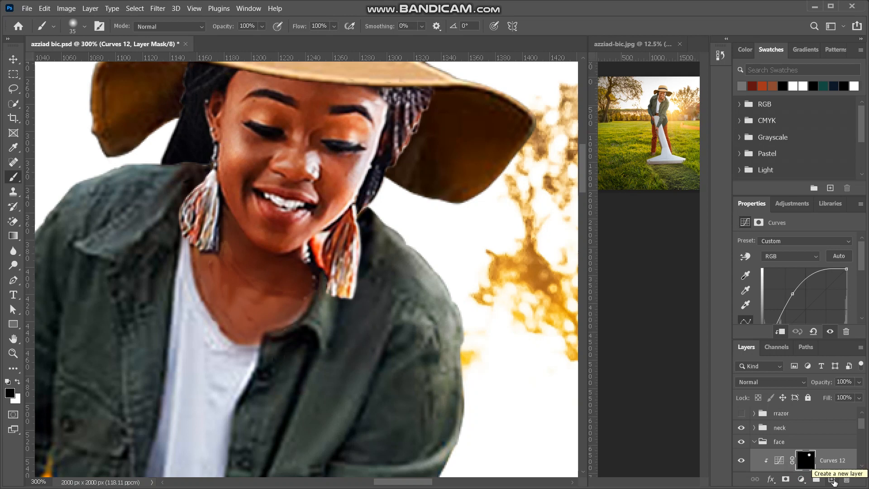
pyautogui.click(833, 481)
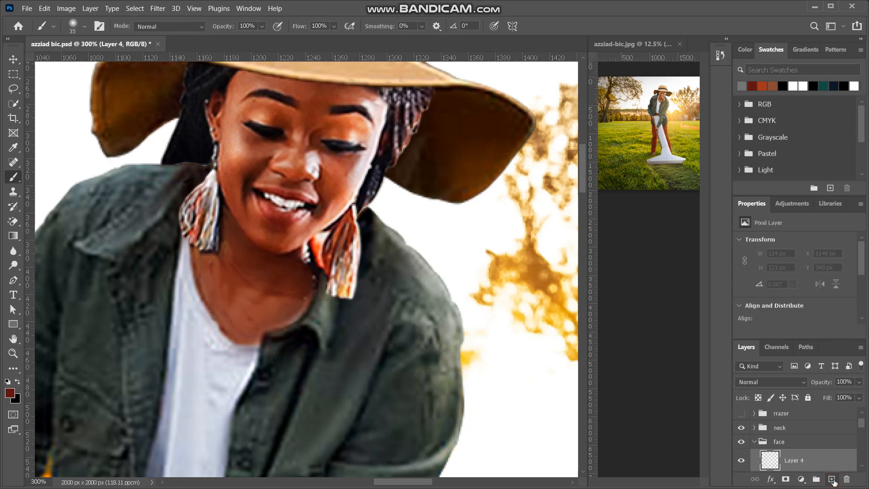
pyautogui.click(800, 382)
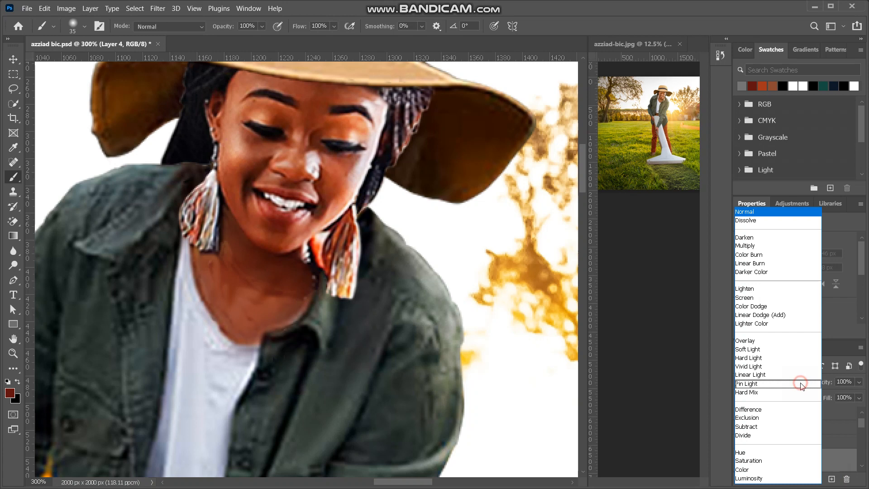
pyautogui.click(760, 247)
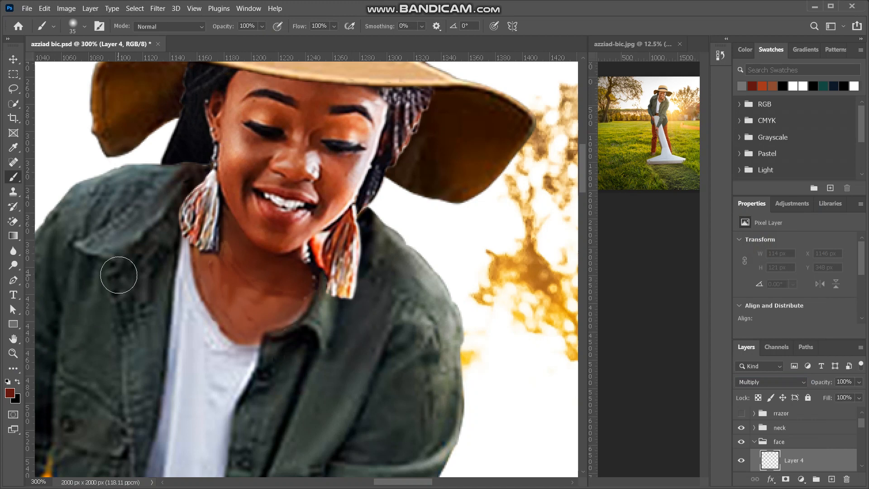
# Brush a black shadow along the hat brim above the forehead on Layer 4, and give the layer a mask and 81% opacity.
pyautogui.press('d')
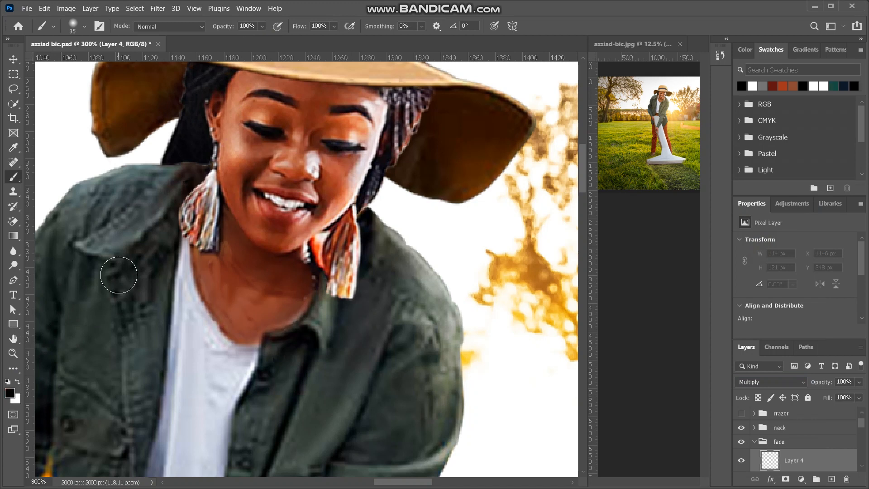
pyautogui.scroll(5, 271, 181)
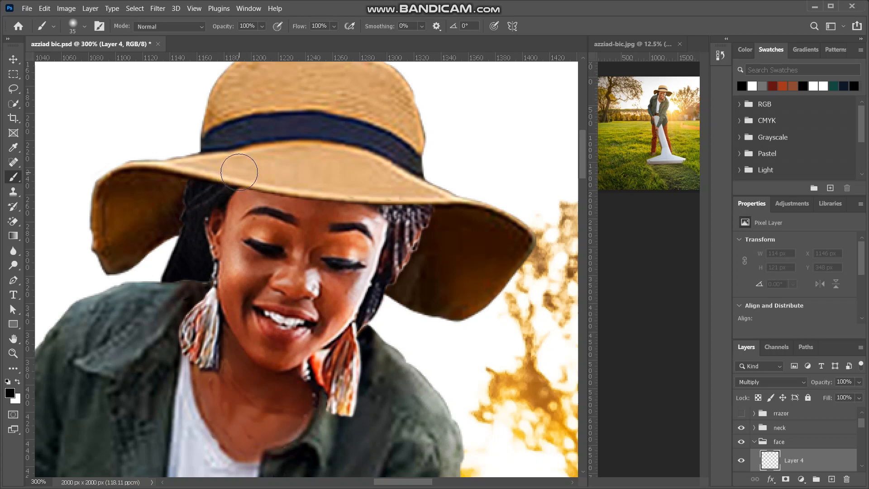
pyautogui.click(240, 171)
pyautogui.moveTo(247, 177)
pyautogui.mouseDown()
pyautogui.moveTo(359, 200)
pyautogui.moveTo(425, 198)
pyautogui.moveTo(408, 211)
pyautogui.moveTo(349, 188)
pyautogui.mouseUp()
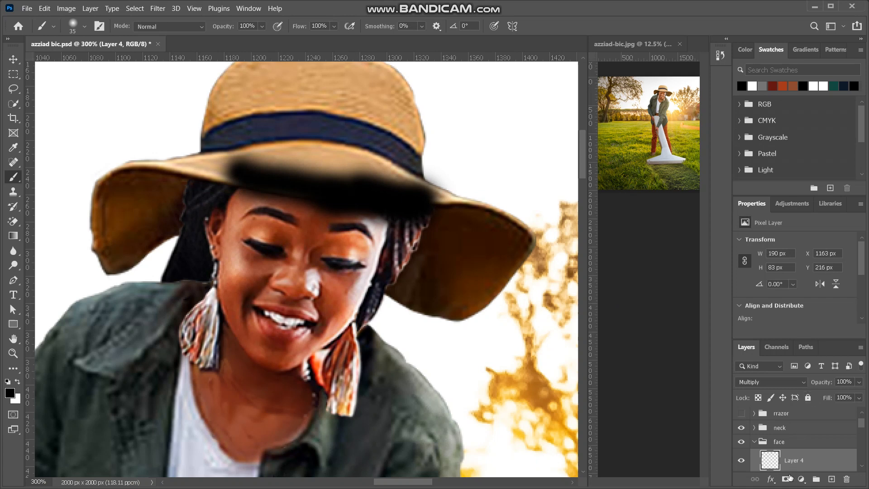
pyautogui.click(786, 479)
pyautogui.moveTo(821, 382); pyautogui.dragTo(810, 384)
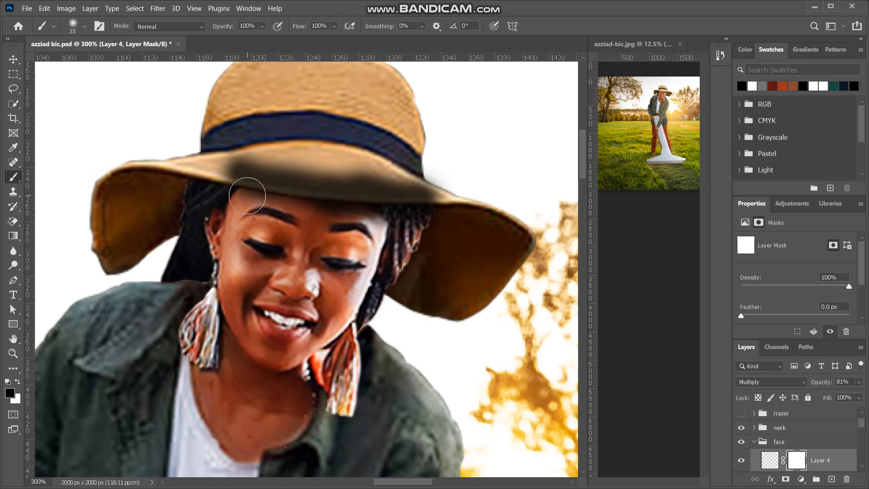
# Mask the black shadow off the hat brim with small soft brushes up to 20 px, keeping it only on the forehead and hair.
pyautogui.press('[')
pyautogui.press('[')
pyautogui.moveTo(227, 179)
pyautogui.mouseDown()
pyautogui.moveTo(369, 196)
pyautogui.moveTo(465, 192)
pyautogui.moveTo(344, 180)
pyautogui.mouseUp()
pyautogui.moveTo(397, 181); pyautogui.dragTo(351, 181)
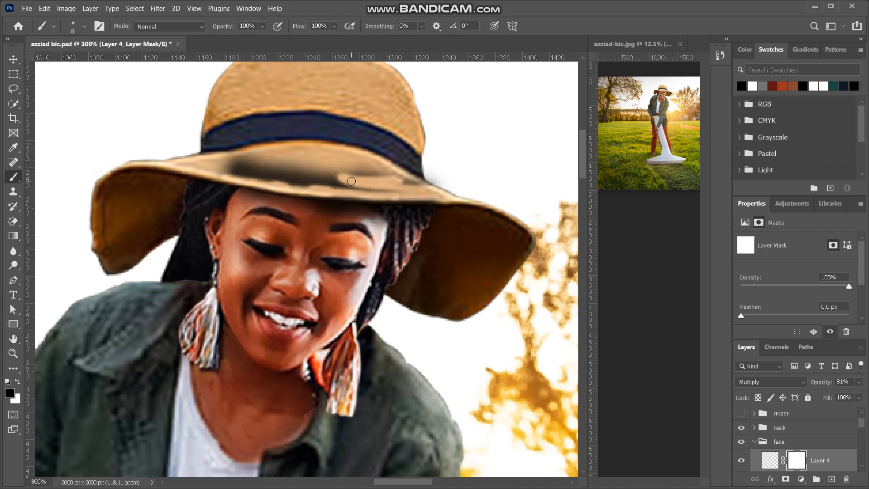
pyautogui.press(']')
pyautogui.press(']')
pyautogui.moveTo(220, 160)
pyautogui.mouseDown()
pyautogui.moveTo(248, 172)
pyautogui.moveTo(272, 168)
pyautogui.moveTo(233, 164)
pyautogui.moveTo(287, 158)
pyautogui.moveTo(277, 154)
pyautogui.moveTo(291, 162)
pyautogui.moveTo(253, 167)
pyautogui.moveTo(279, 179)
pyautogui.moveTo(387, 182)
pyautogui.moveTo(437, 168)
pyautogui.moveTo(344, 158)
pyautogui.moveTo(366, 173)
pyautogui.moveTo(464, 177)
pyautogui.moveTo(361, 181)
pyautogui.moveTo(480, 173)
pyautogui.mouseUp()
pyautogui.hotkey('ctrl', '+')
pyautogui.hotkey('ctrl', '+')
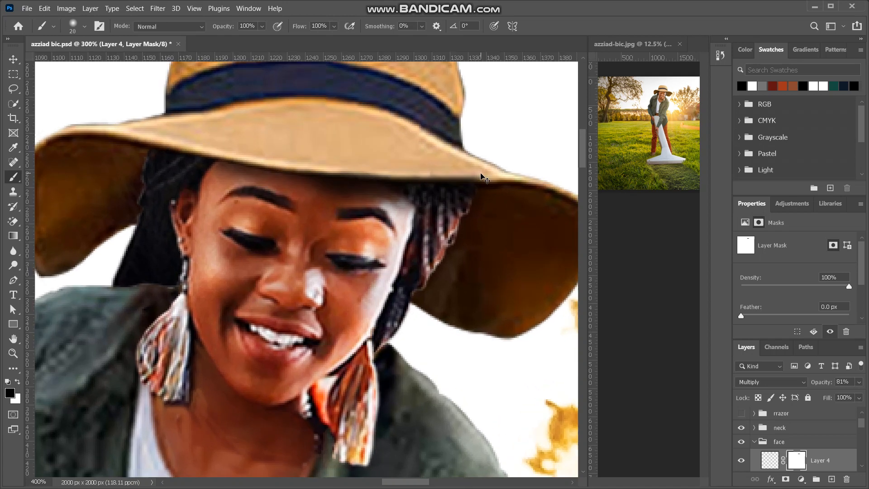
pyautogui.scroll(1, 480, 175)
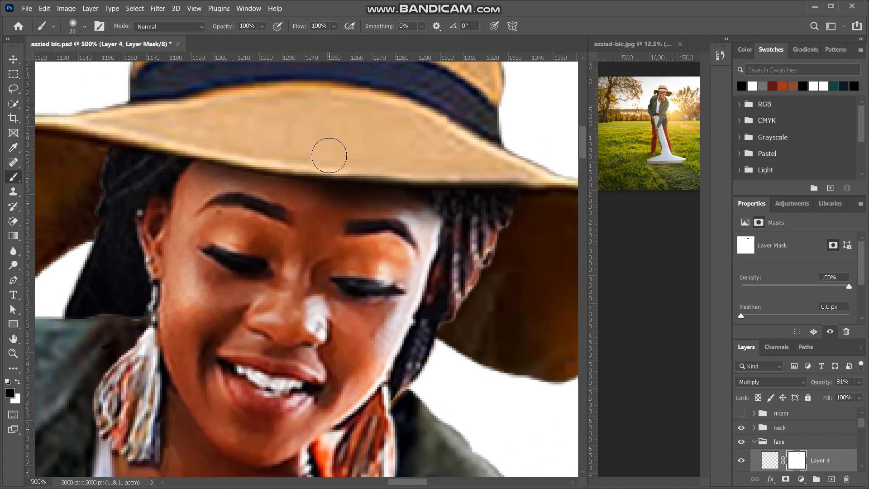
pyautogui.moveTo(364, 159); pyautogui.dragTo(546, 158)
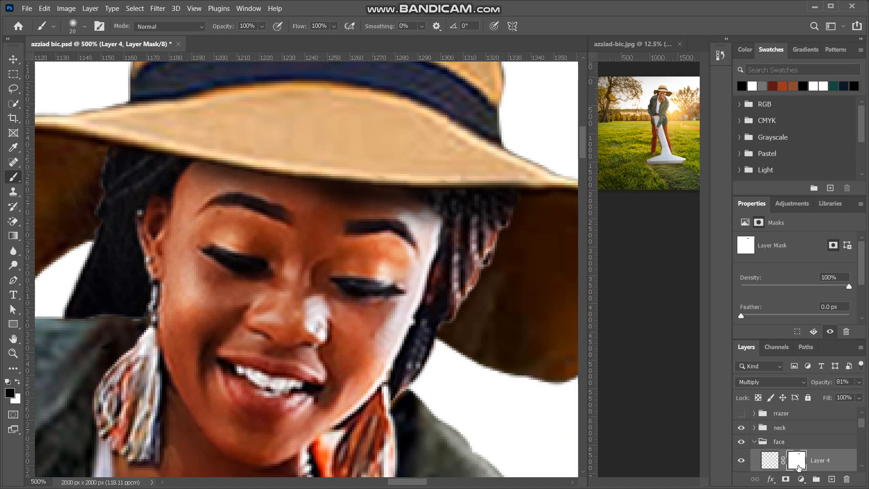
# Soften the hat shadow over the forehead on Layer 4's mask with a black brush at 1% flow.
pyautogui.moveTo(298, 28); pyautogui.dragTo(214, 48)
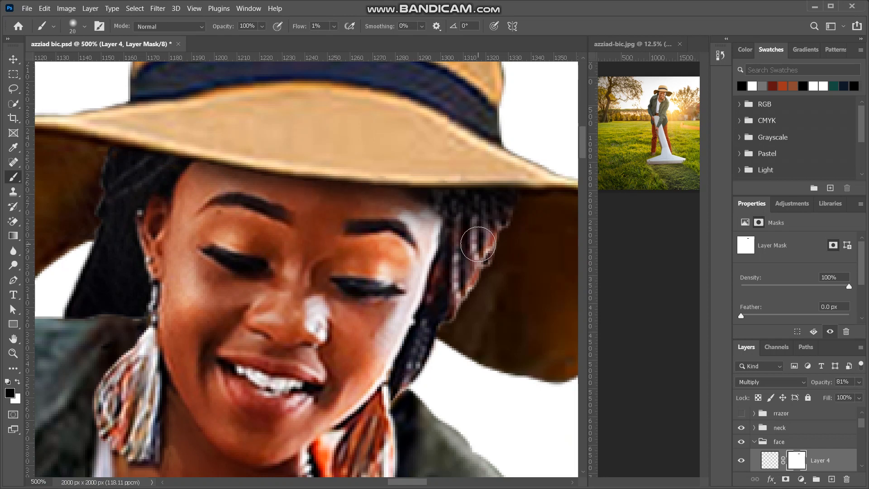
pyautogui.hotkey('ctrl', '-')
pyautogui.hotkey('ctrl', '-')
pyautogui.hotkey('ctrl', '-')
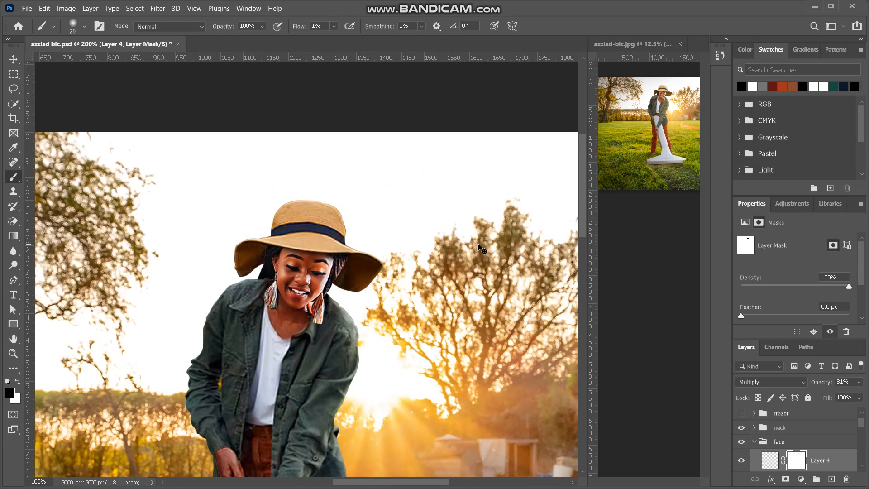
pyautogui.hotkey('ctrl', '-')
pyautogui.hotkey('ctrl', '-')
pyautogui.hotkey('ctrl', '+')
pyautogui.hotkey('ctrl', '+')
pyautogui.hotkey('ctrl', '+')
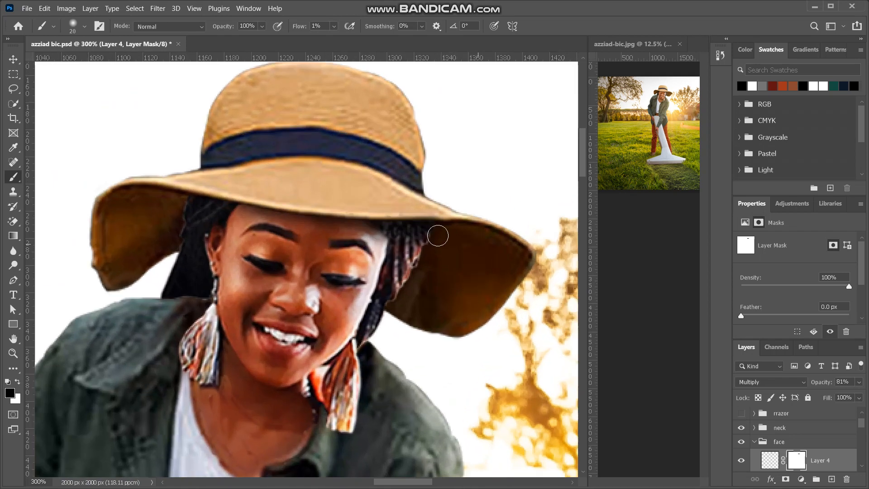
pyautogui.moveTo(308, 215)
pyautogui.mouseDown()
pyautogui.moveTo(330, 227)
pyautogui.moveTo(346, 220)
pyautogui.moveTo(302, 232)
pyautogui.mouseUp()
# Compare the face with the Layer 4 shadow hidden and shown, and save the document.
pyautogui.click(741, 461)
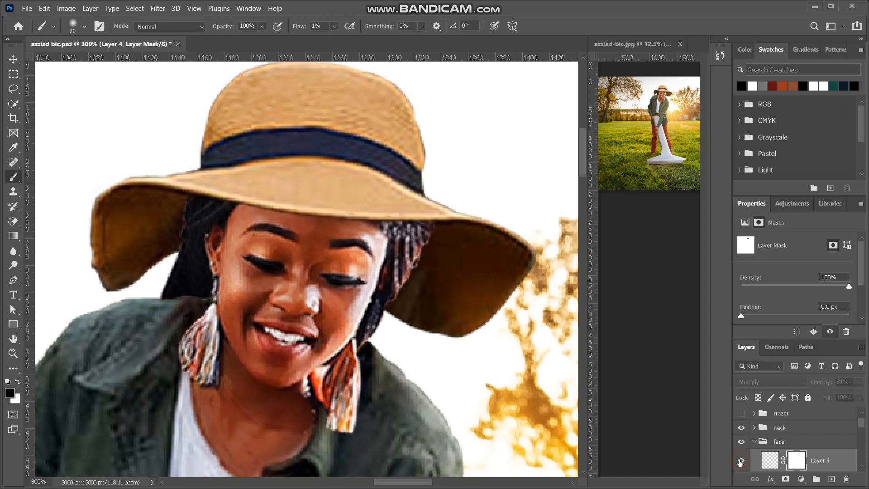
pyautogui.click(740, 461)
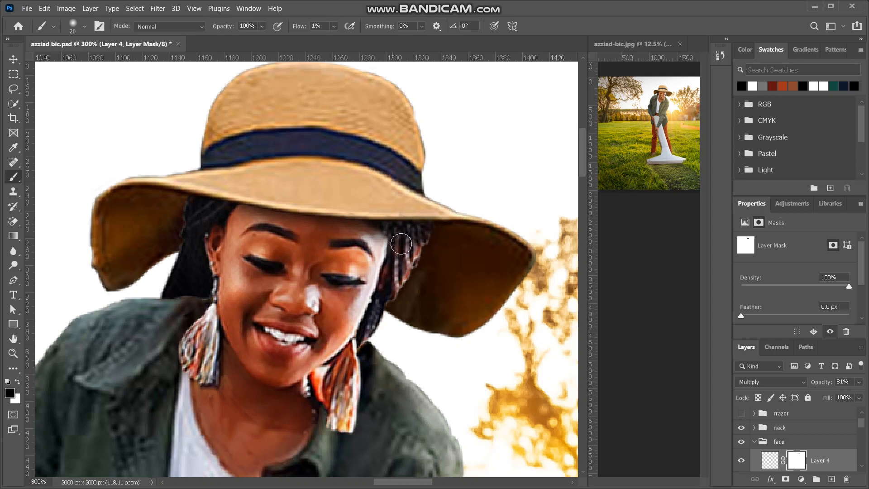
pyautogui.hotkey('ctrl', '-')
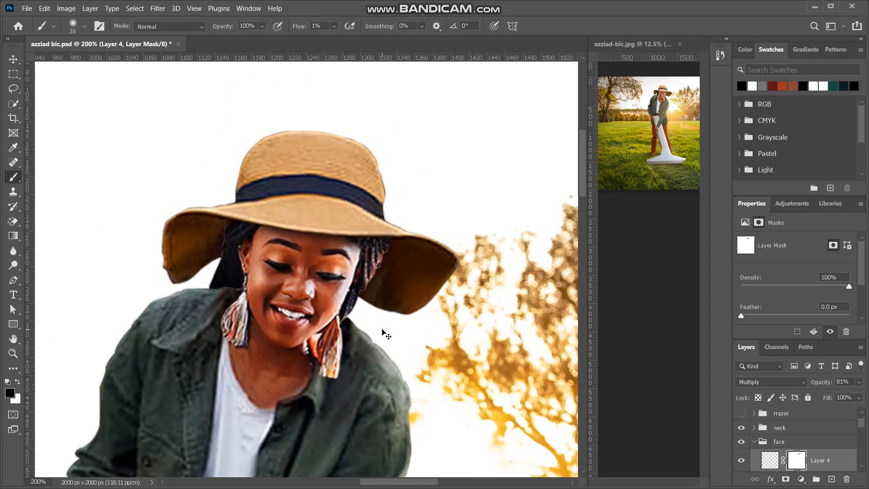
pyautogui.hotkey('ctrl', '-')
pyautogui.hotkey('ctrl', '-')
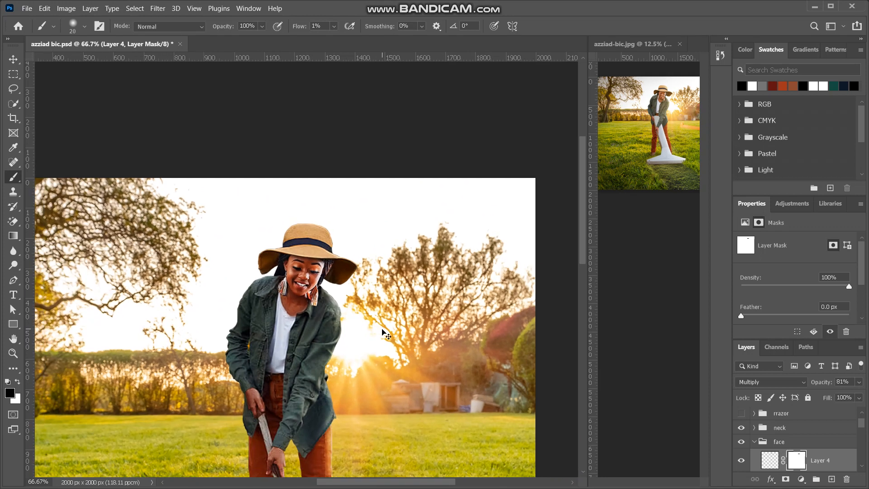
pyautogui.hotkey('ctrl', '0')
pyautogui.hotkey('ctrl', 's')
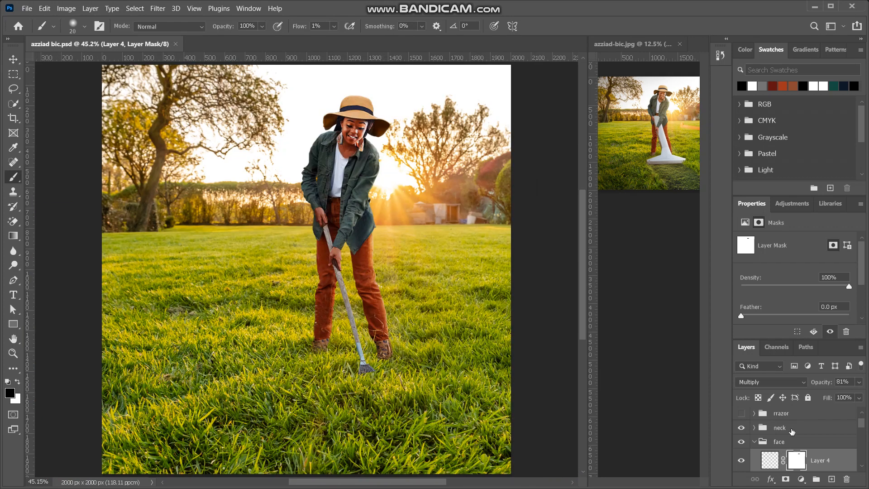
# Collapse the face group and expand the body group in the layer stack.
pyautogui.click(754, 442)
pyautogui.scroll(-5, 773, 446)
pyautogui.scroll(2, 774, 446)
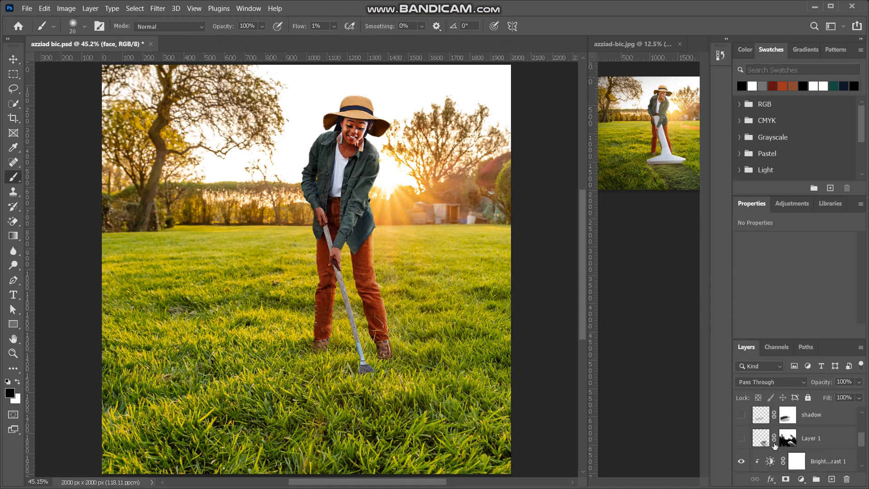
pyautogui.scroll(4, 774, 446)
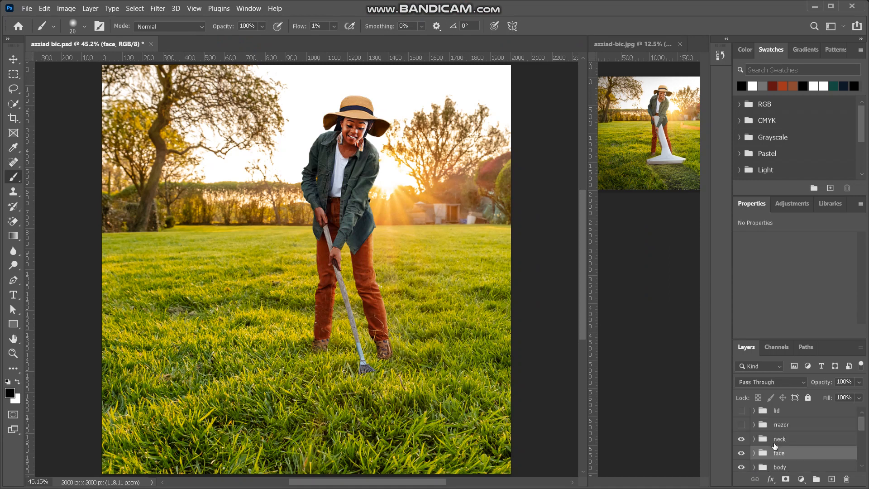
pyautogui.click(765, 468)
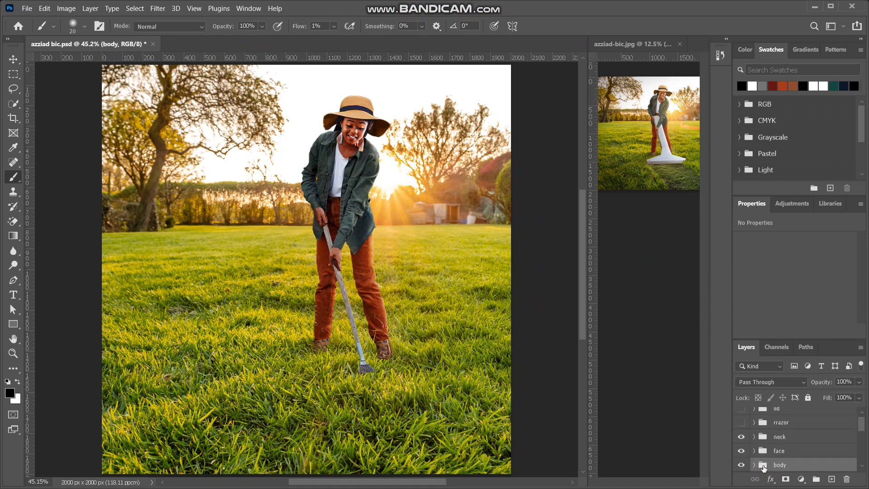
pyautogui.click(754, 465)
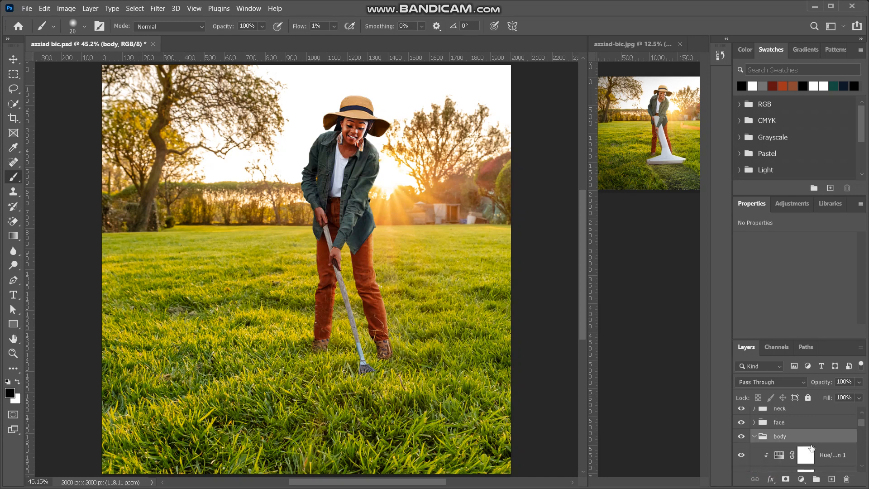
# Check the effect of Curves 8 above the azziad layer by hiding and showing it, and select its mask.
pyautogui.scroll(-1, 816, 458)
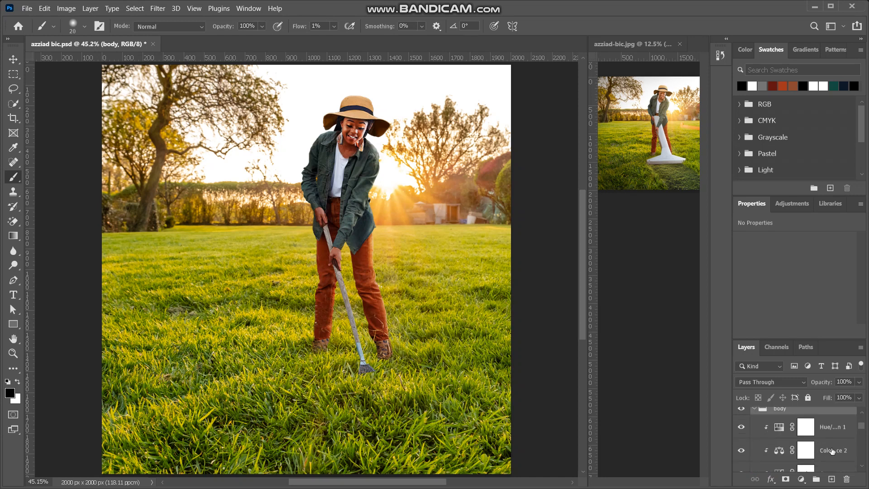
pyautogui.scroll(-1, 827, 453)
pyautogui.scroll(-1, 830, 454)
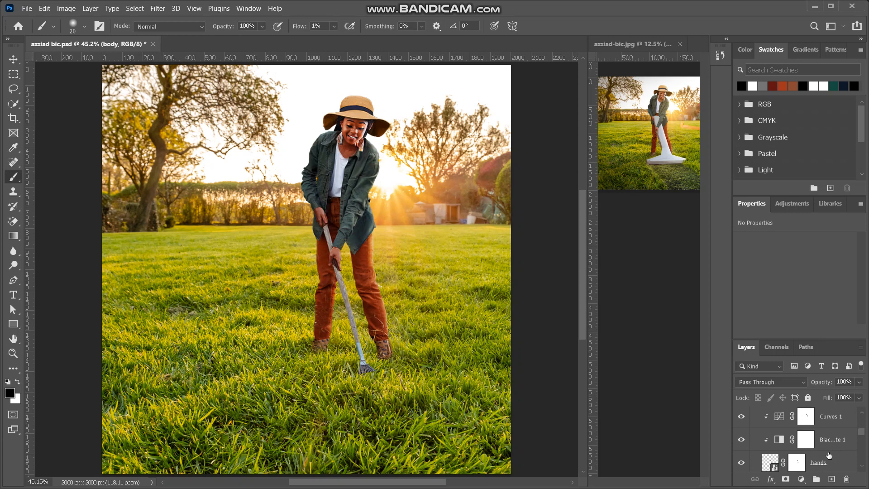
pyautogui.scroll(-2, 829, 455)
pyautogui.scroll(-2, 829, 455)
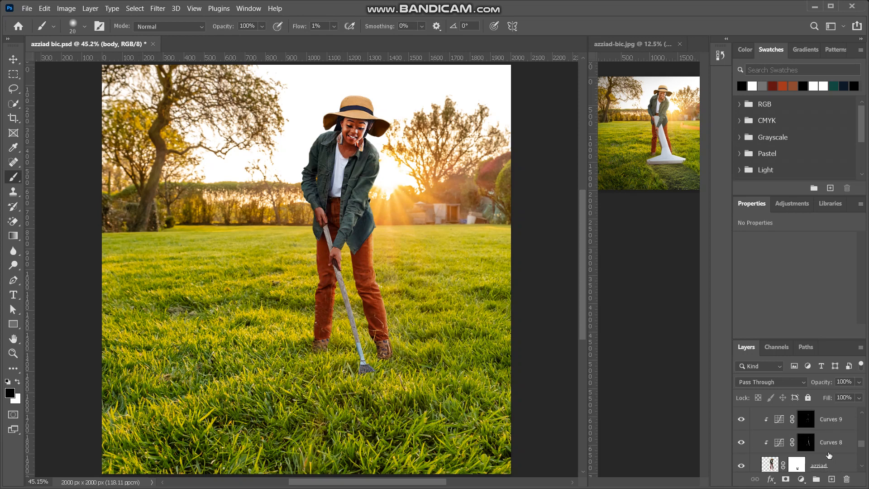
pyautogui.click(744, 441)
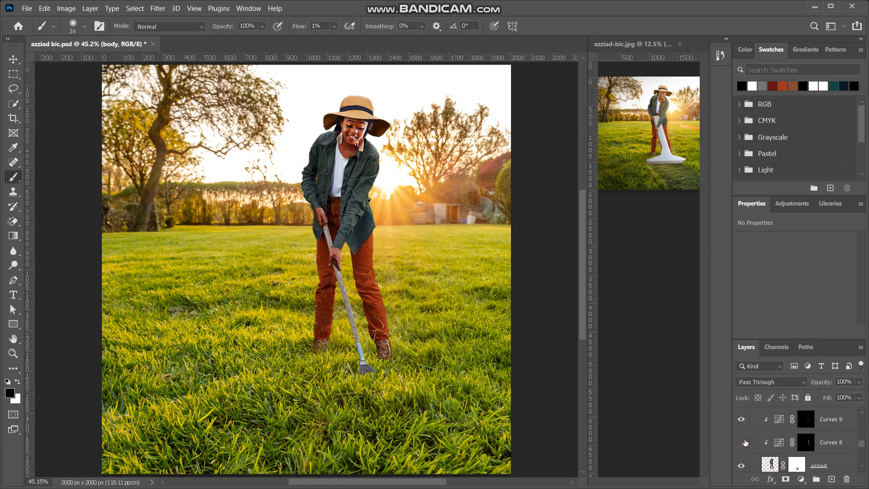
pyautogui.click(745, 442)
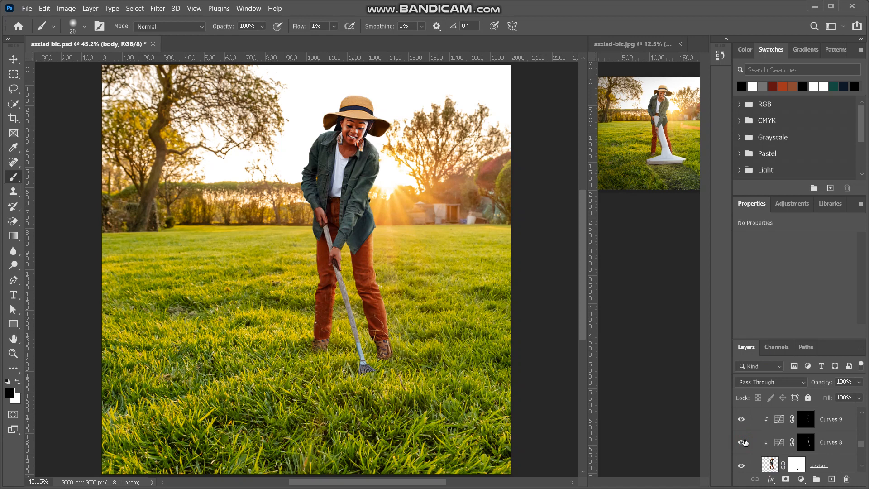
pyautogui.click(810, 446)
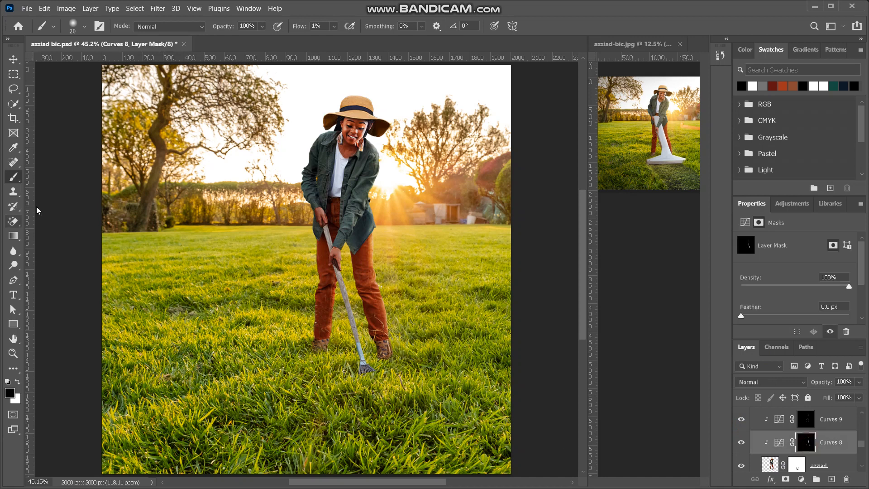
# Paint white on the Curves 8 mask along the sun-facing edge of the hat crown with a 150 px brush at 4% flow.
pyautogui.scroll(2, 361, 264)
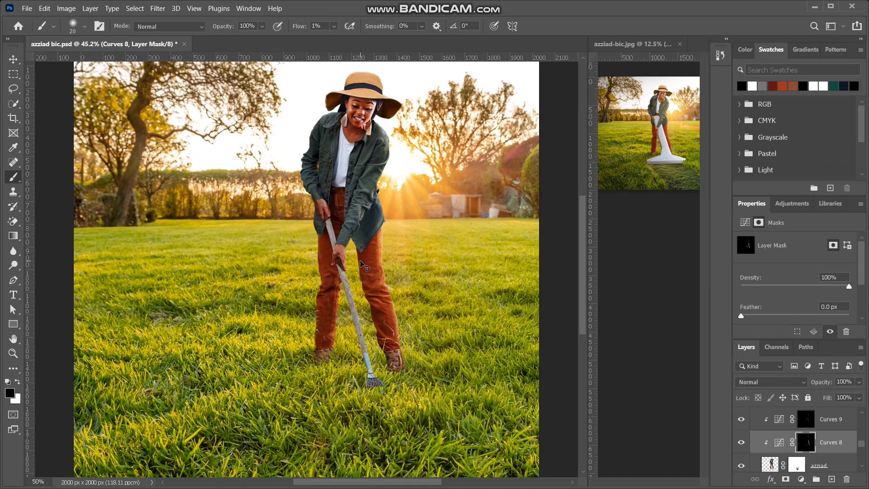
pyautogui.scroll(5, 360, 263)
pyautogui.scroll(3, 361, 264)
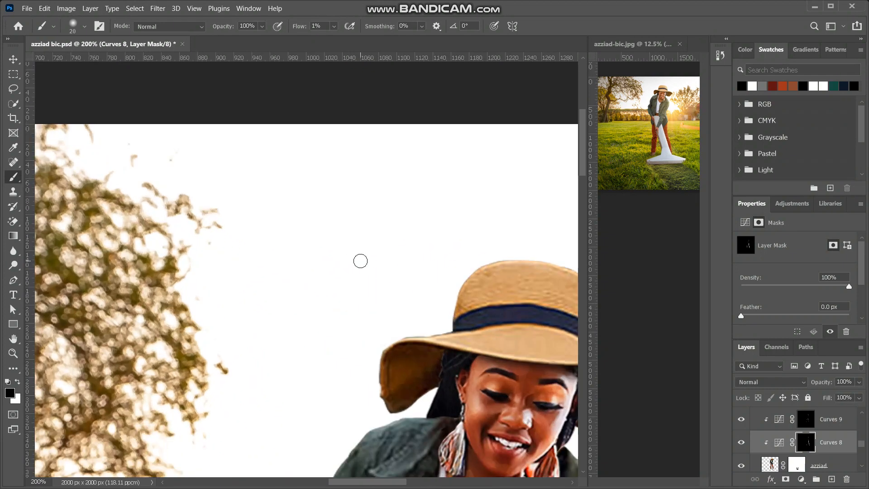
pyautogui.hscroll(1, 359, 258)
pyautogui.press('x')
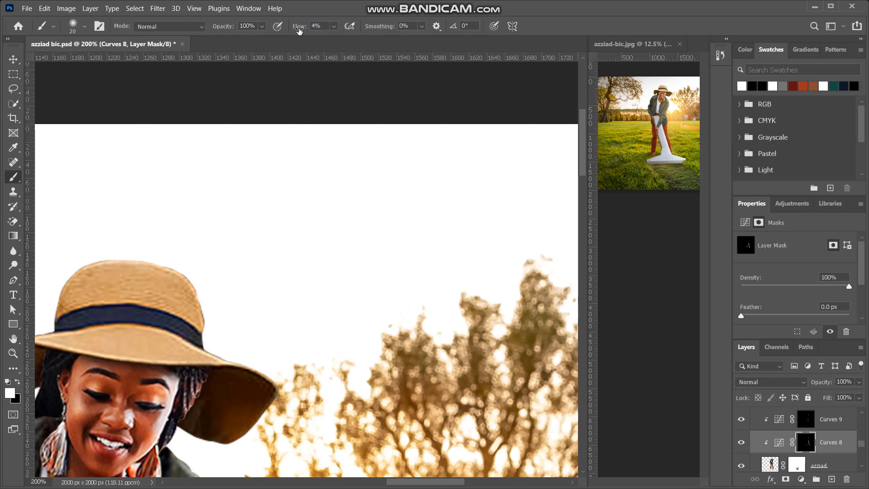
pyautogui.press(']')
pyautogui.press(']')
pyautogui.press(']')
pyautogui.press(']')
pyautogui.press(']')
pyautogui.press(']')
pyautogui.press(']')
pyautogui.press(']')
pyautogui.press(']')
pyautogui.press(']')
pyautogui.moveTo(164, 270); pyautogui.dragTo(219, 285)
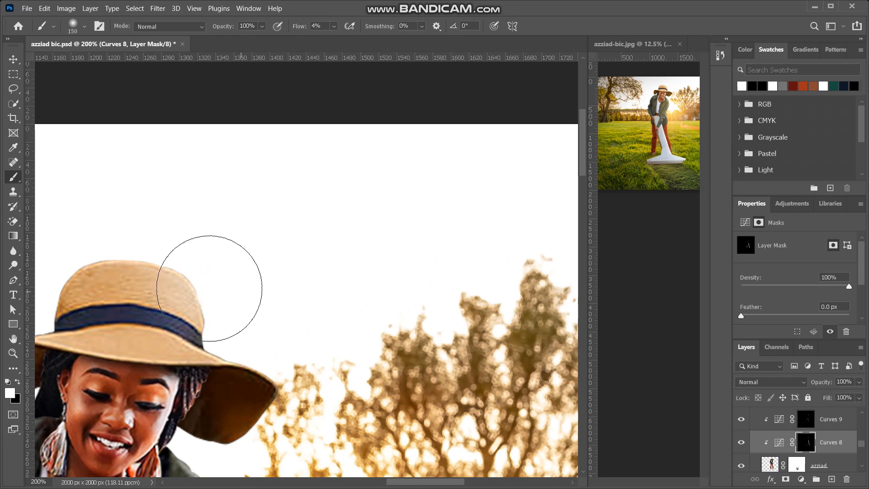
# Extend the highlight over the hat band and the top of the crown with a white 50 px brush.
pyautogui.press('[')
pyautogui.press('[')
pyautogui.press('[')
pyautogui.press('[')
pyautogui.press('[')
pyautogui.press('[')
pyautogui.press('[')
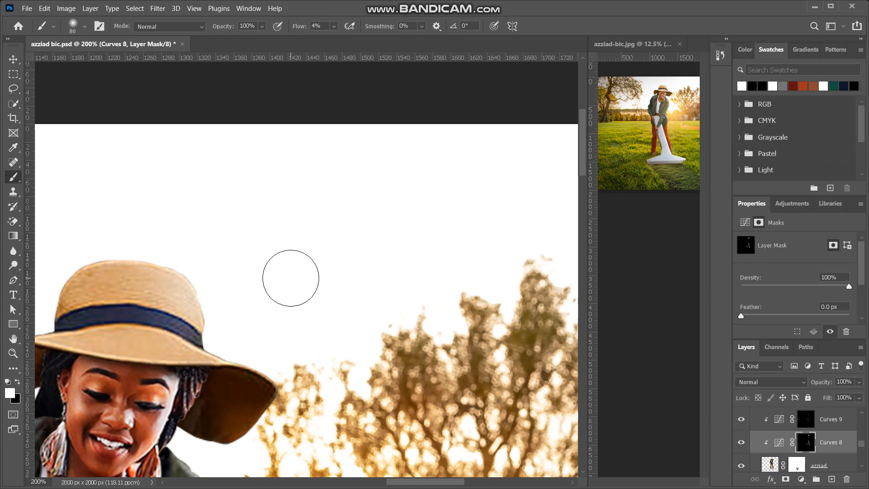
pyautogui.moveTo(175, 317); pyautogui.dragTo(186, 325)
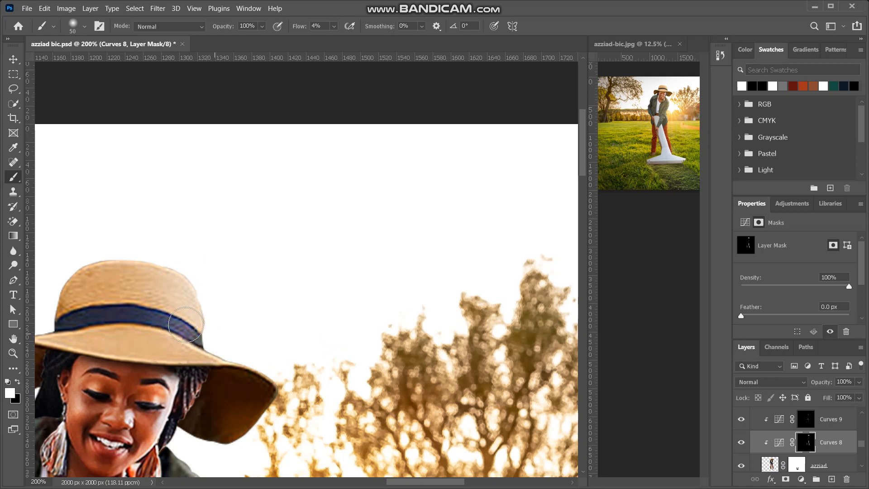
pyautogui.moveTo(164, 260)
pyautogui.mouseDown()
pyautogui.moveTo(196, 275)
pyautogui.moveTo(108, 273)
pyautogui.mouseUp()
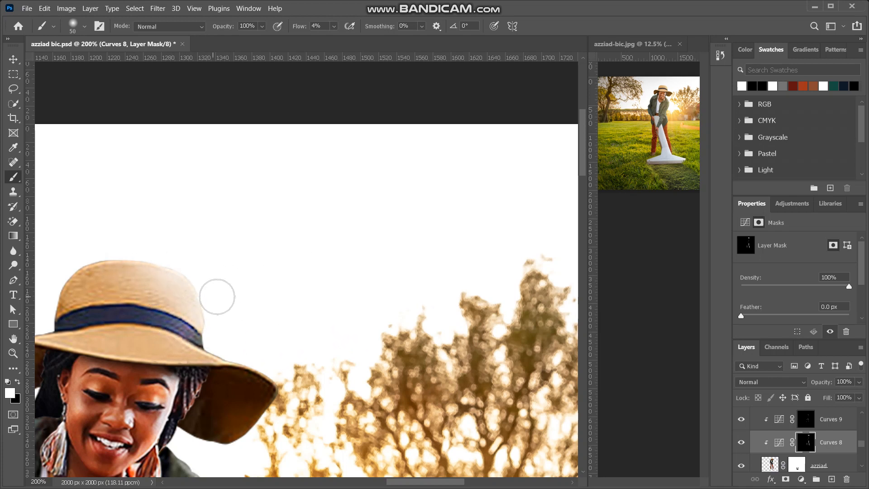
# Brighten the sun-facing edge of the hat crown and brim on the Curves 8 mask with a white 20 px brush.
pyautogui.scroll(-4, 235, 276)
pyautogui.hscroll(-1, 231, 244)
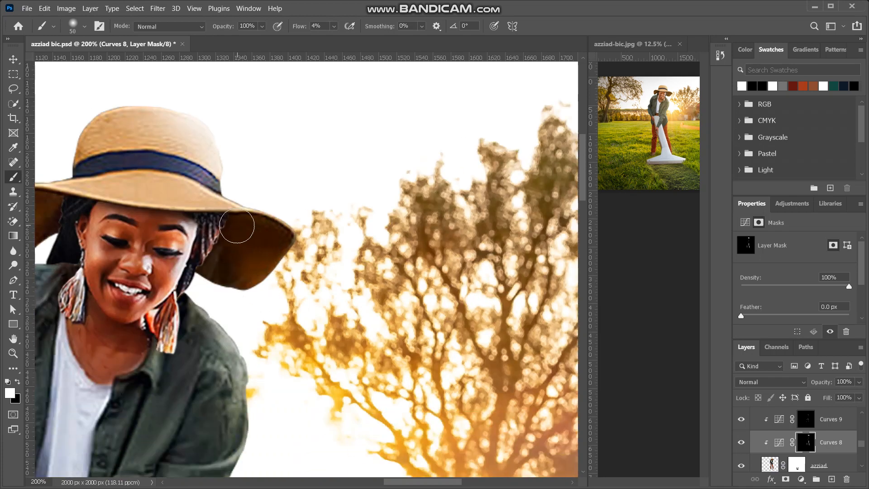
pyautogui.press('[')
pyautogui.press('[')
pyautogui.press('[')
pyautogui.press('[')
pyautogui.press('[')
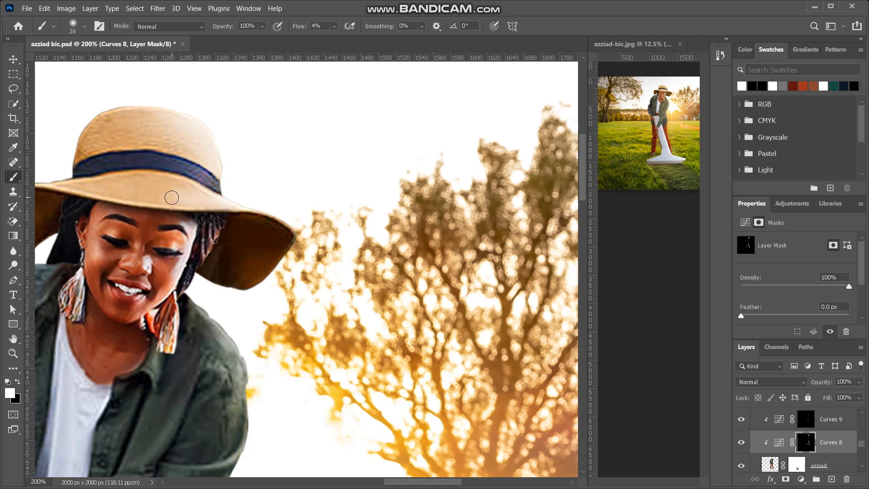
pyautogui.hscroll(-3, 172, 197)
pyautogui.scroll(-3, 171, 198)
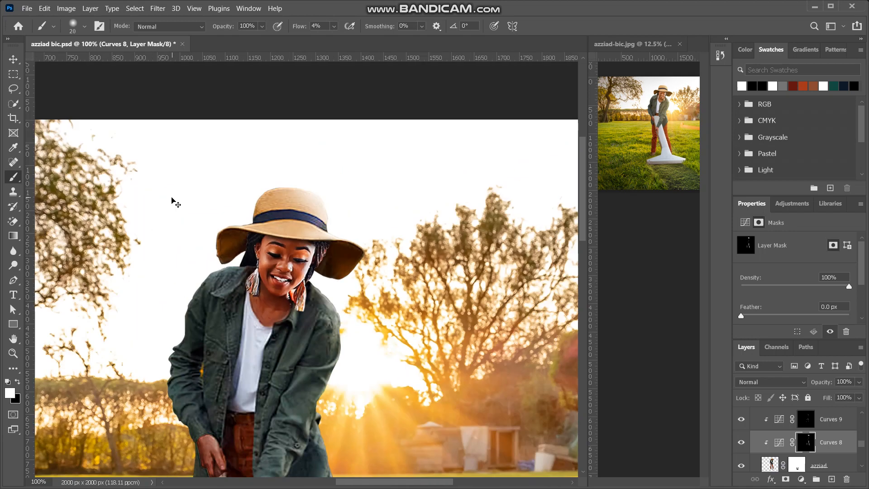
pyautogui.scroll(5, 171, 198)
pyautogui.scroll(2, 172, 197)
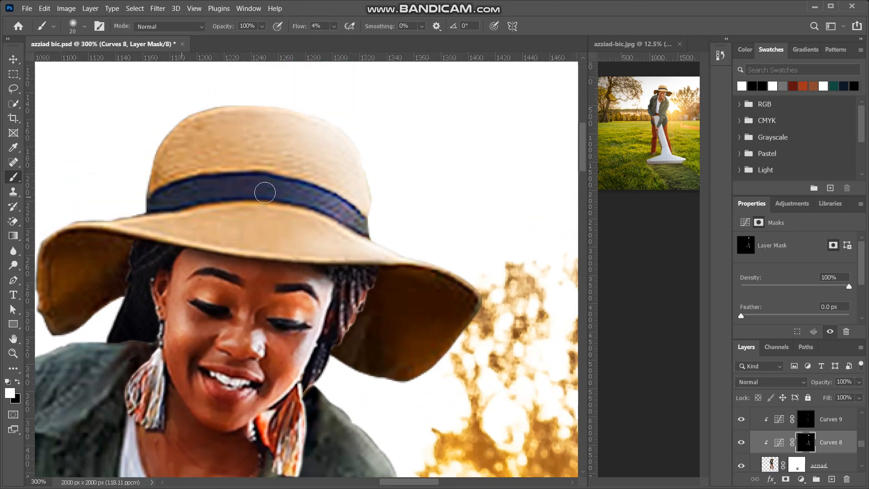
pyautogui.moveTo(367, 175)
pyautogui.mouseDown()
pyautogui.moveTo(332, 183)
pyautogui.moveTo(339, 190)
pyautogui.moveTo(362, 159)
pyautogui.moveTo(337, 209)
pyautogui.moveTo(355, 232)
pyautogui.moveTo(300, 240)
pyautogui.moveTo(285, 212)
pyautogui.moveTo(293, 240)
pyautogui.moveTo(256, 250)
pyautogui.moveTo(431, 250)
pyautogui.mouseUp()
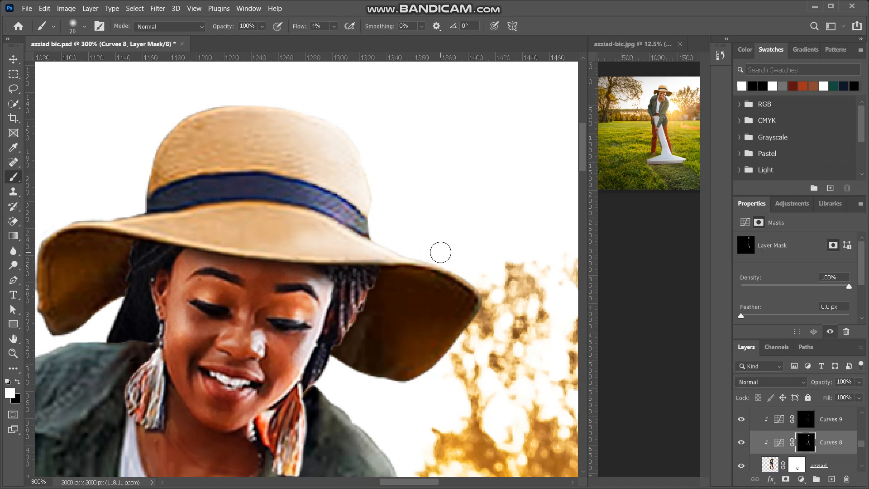
# Reduce the highlight on the front of the hat brim by painting black on the Curves 8 mask.
pyautogui.press('x')
pyautogui.moveTo(310, 253)
pyautogui.mouseDown()
pyautogui.moveTo(281, 231)
pyautogui.moveTo(284, 243)
pyautogui.moveTo(240, 235)
pyautogui.moveTo(351, 250)
pyautogui.moveTo(314, 247)
pyautogui.mouseUp()
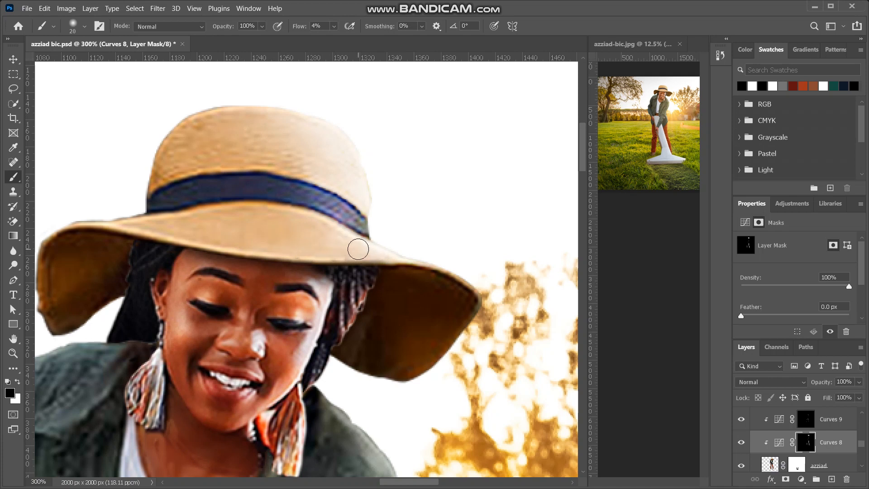
pyautogui.hotkey('ctrl', '-')
pyautogui.hotkey('ctrl', '-')
pyautogui.hotkey('ctrl', '-')
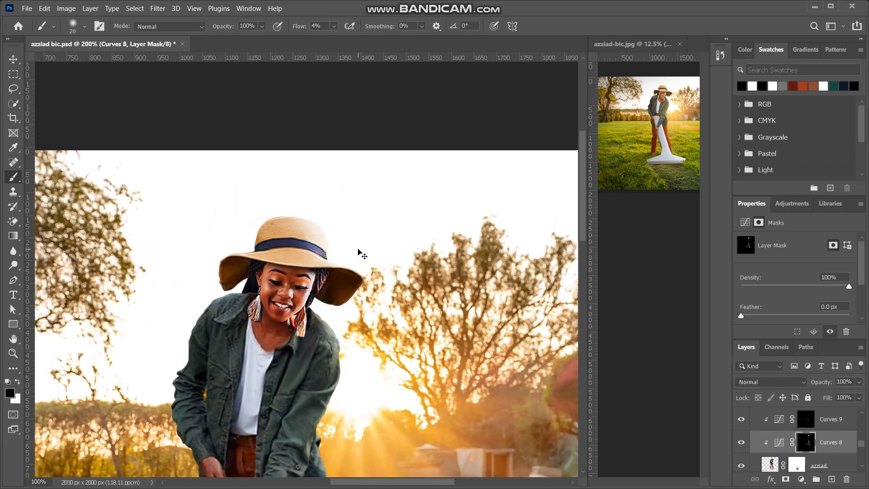
pyautogui.scroll(2, 358, 252)
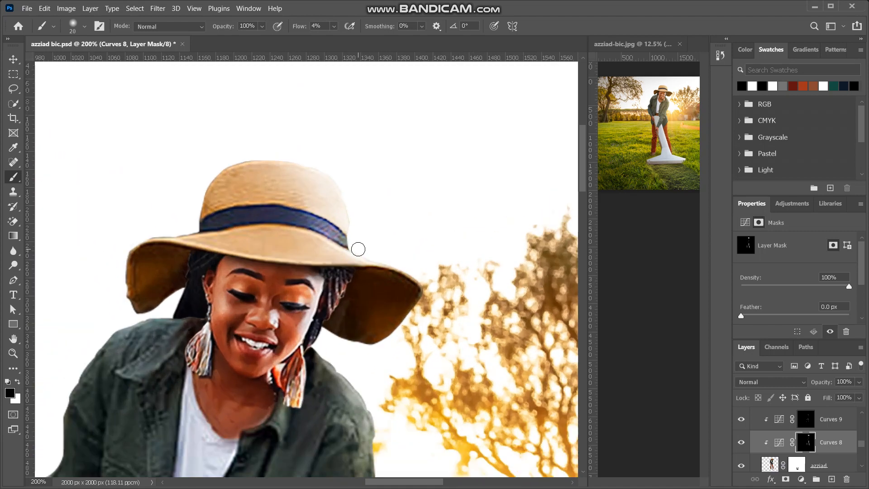
# Paint white on the Curves 9 layer mask over the hat's crown and band with a 40 px brush.
pyautogui.click(806, 421)
pyautogui.click(743, 421)
pyautogui.click(743, 421)
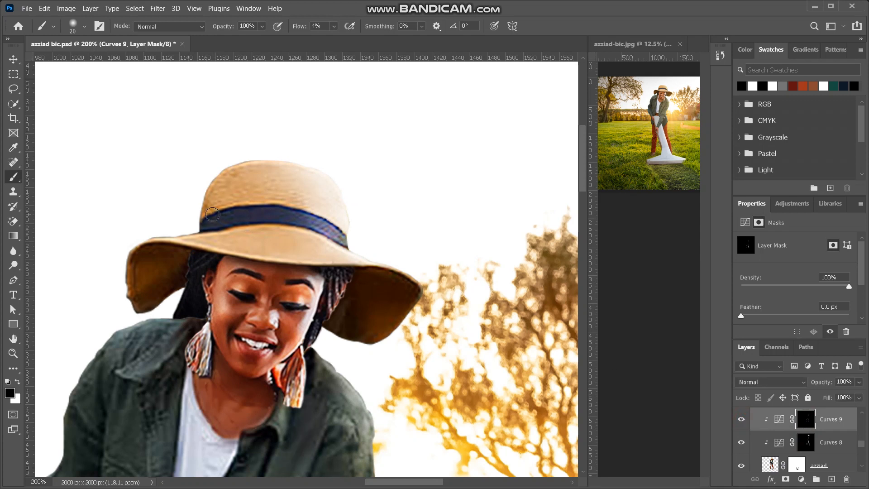
pyautogui.press('x')
pyautogui.press(']')
pyautogui.press(']')
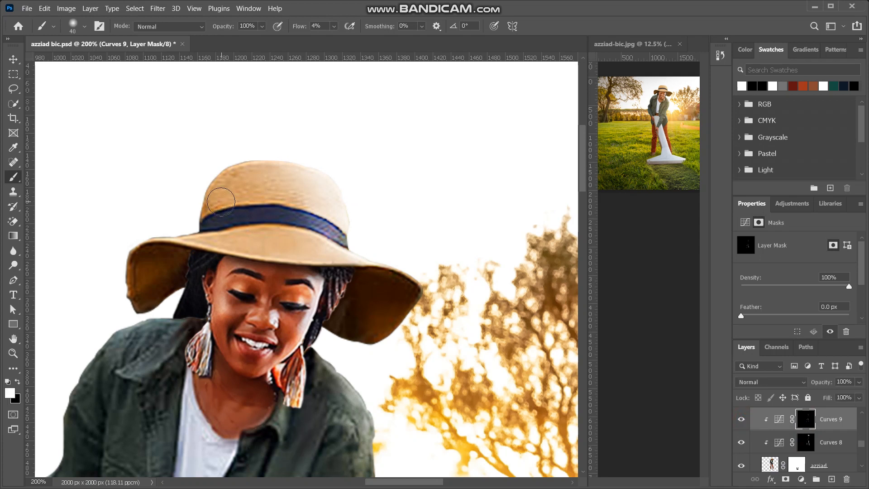
pyautogui.moveTo(214, 202)
pyautogui.mouseDown()
pyautogui.moveTo(285, 205)
pyautogui.moveTo(233, 203)
pyautogui.moveTo(234, 216)
pyautogui.moveTo(219, 223)
pyautogui.moveTo(234, 236)
pyautogui.moveTo(253, 232)
pyautogui.moveTo(247, 241)
pyautogui.moveTo(227, 234)
pyautogui.moveTo(238, 232)
pyautogui.moveTo(202, 242)
pyautogui.moveTo(260, 239)
pyautogui.mouseUp()
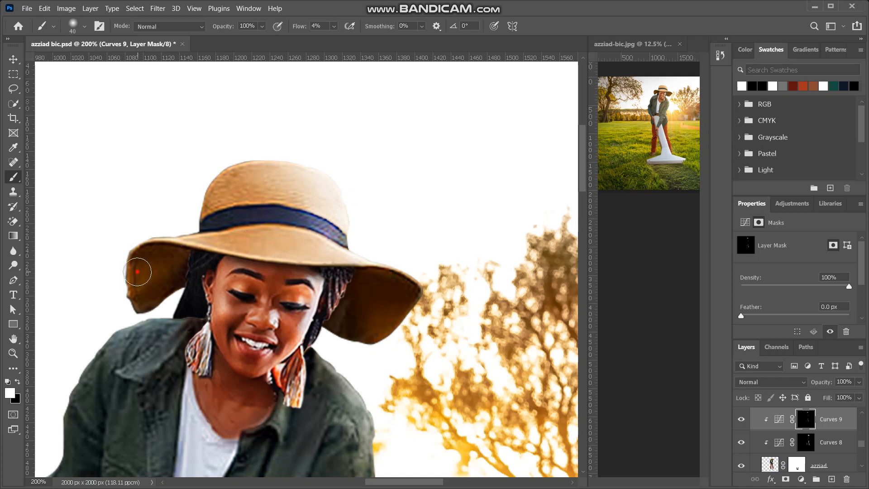
# Extend the white painting on the Curves 9 mask across the shaded side of the hat's brim.
pyautogui.moveTo(122, 251)
pyautogui.mouseDown()
pyautogui.moveTo(168, 257)
pyautogui.moveTo(195, 245)
pyautogui.mouseUp()
pyautogui.moveTo(160, 304)
pyautogui.mouseDown()
pyautogui.moveTo(187, 286)
pyautogui.moveTo(129, 308)
pyautogui.moveTo(207, 286)
pyautogui.mouseUp()
pyautogui.hotkey('ctrl', '-')
pyautogui.hotkey('ctrl', '-')
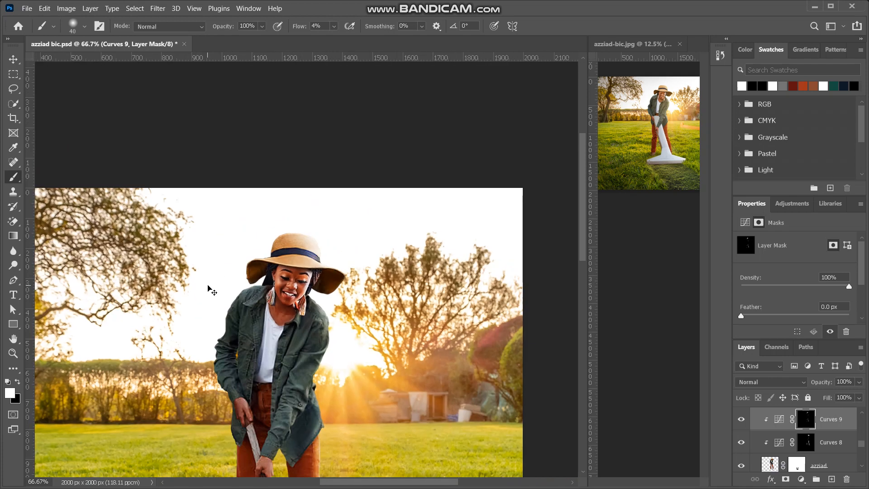
pyautogui.hotkey('ctrl', '0')
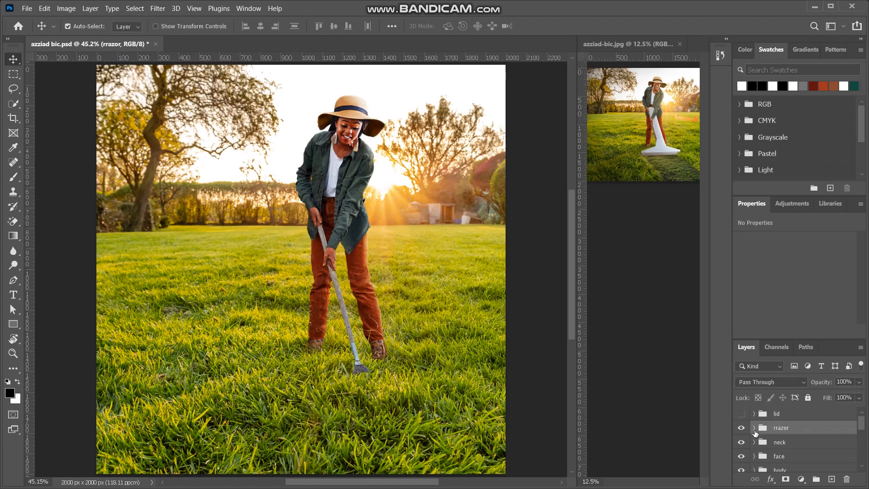
# Expand the rrazor group, make its razor layer visible and examine the handle where it covers the hands.
pyautogui.click(755, 428)
pyautogui.click(742, 447)
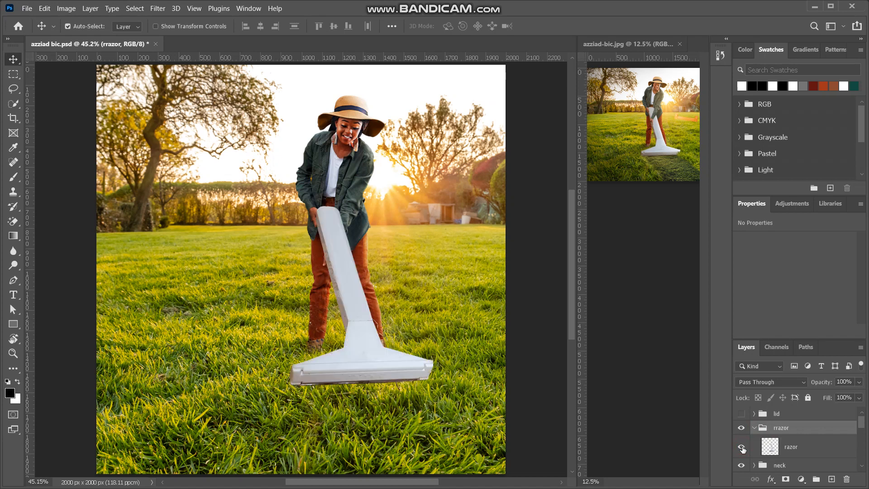
pyautogui.press('ctrl')
pyautogui.scroll(3, 355, 264)
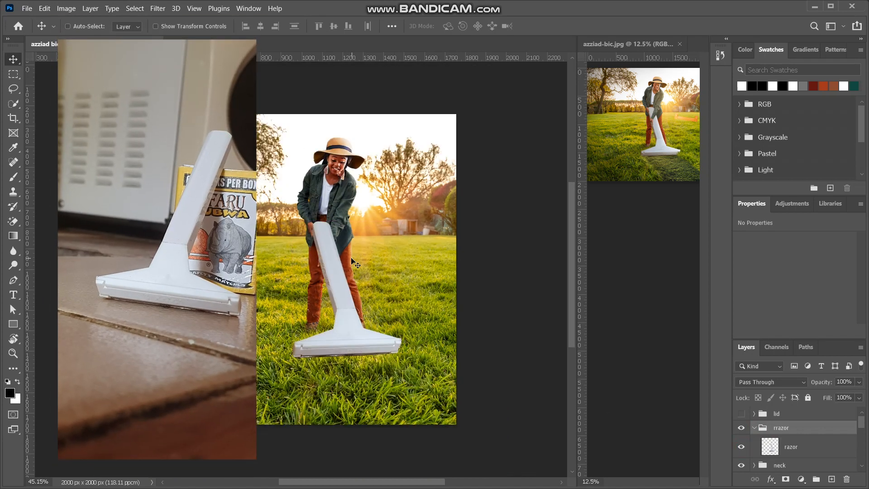
pyautogui.scroll(1, 356, 264)
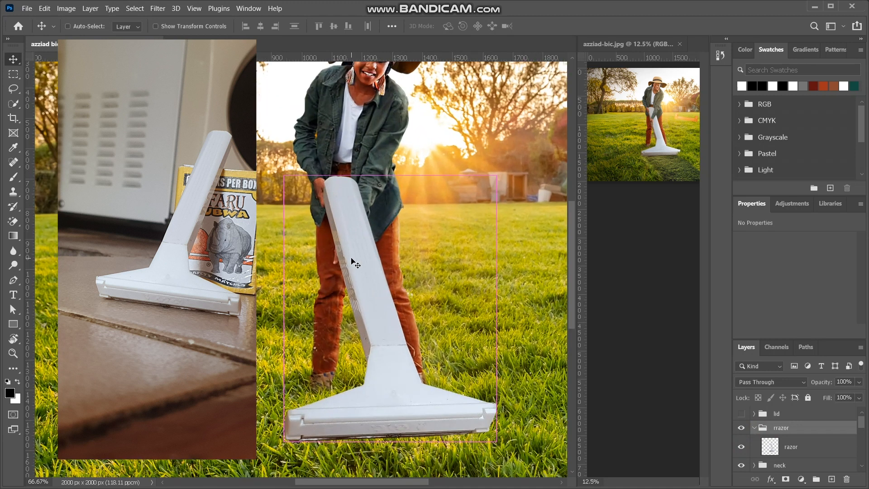
pyautogui.scroll(1, 355, 264)
pyautogui.scroll(1, 355, 264)
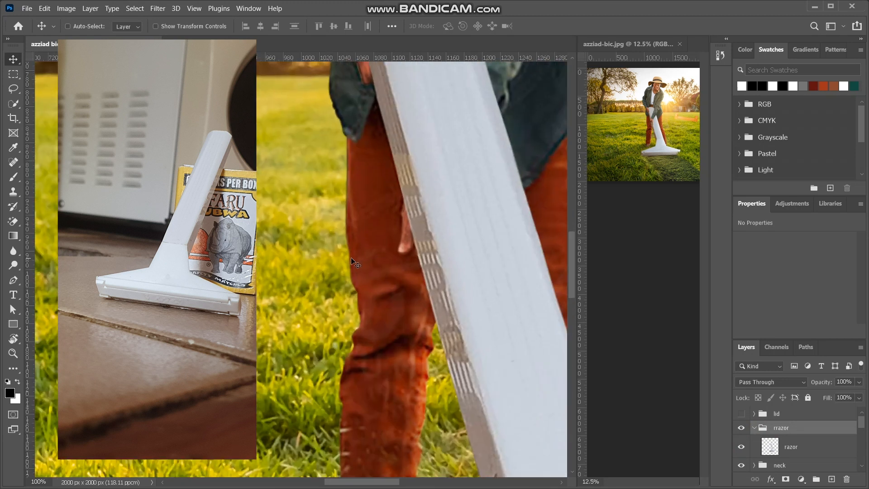
pyautogui.hscroll(2, 352, 259)
pyautogui.scroll(3, 351, 259)
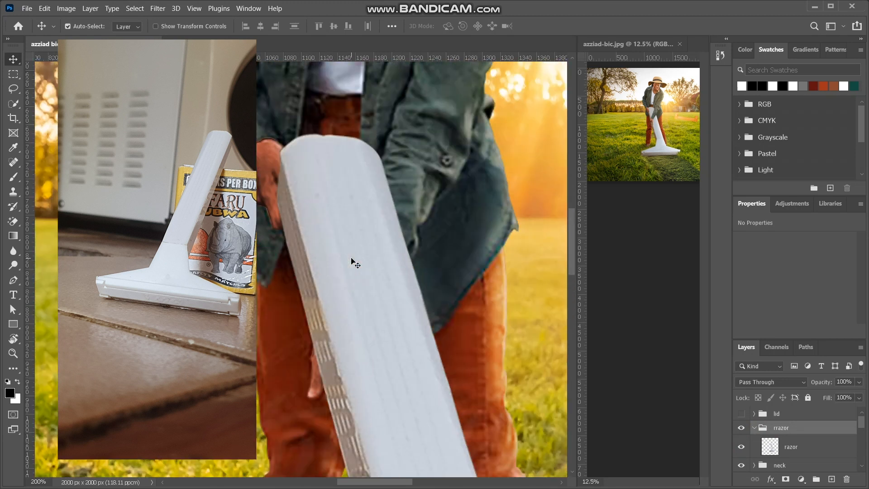
pyautogui.scroll(-1, 355, 264)
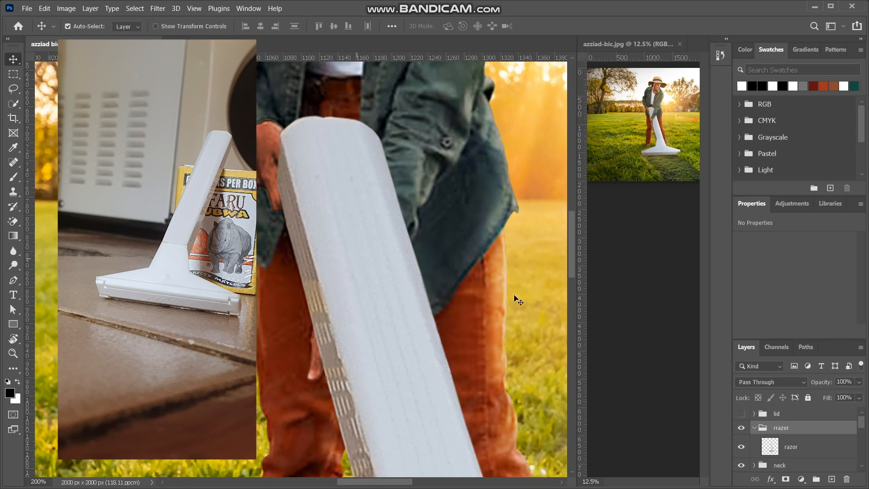
# Add a layer mask to the razor layer and lower the layer's opacity to 45%.
pyautogui.click(792, 446)
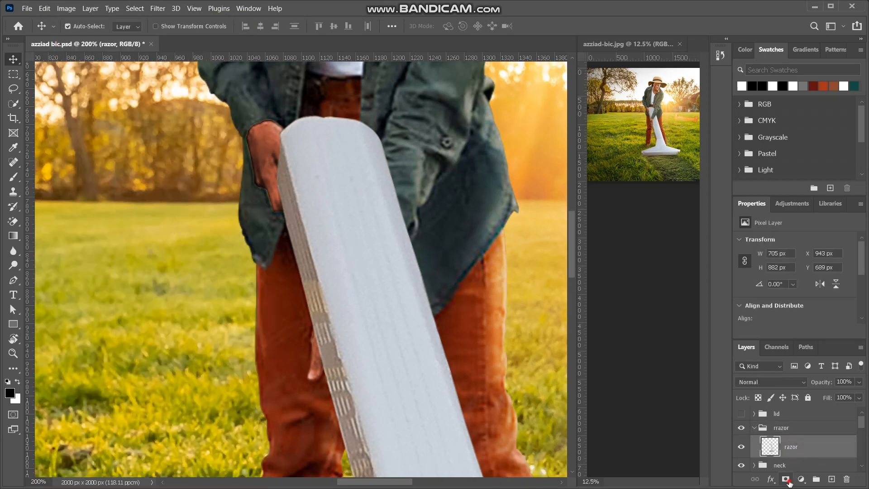
pyautogui.click(786, 479)
pyautogui.moveTo(823, 382); pyautogui.dragTo(795, 386)
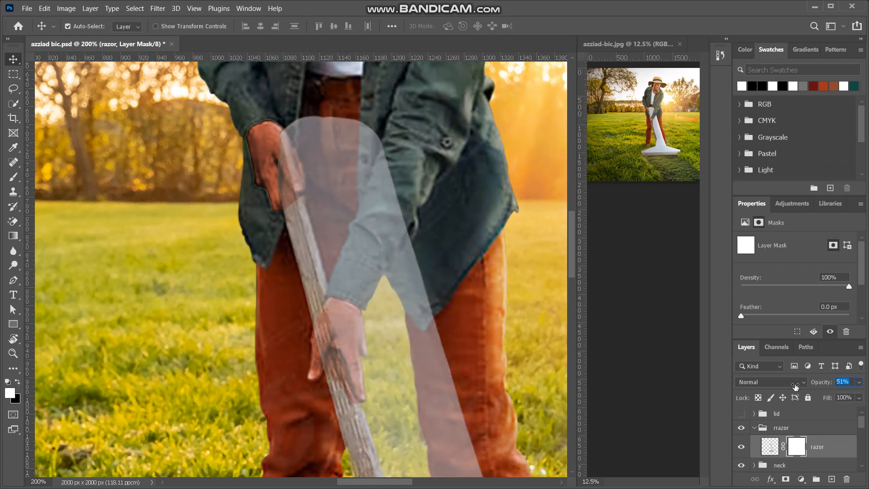
pyautogui.moveTo(794, 385); pyautogui.dragTo(792, 385)
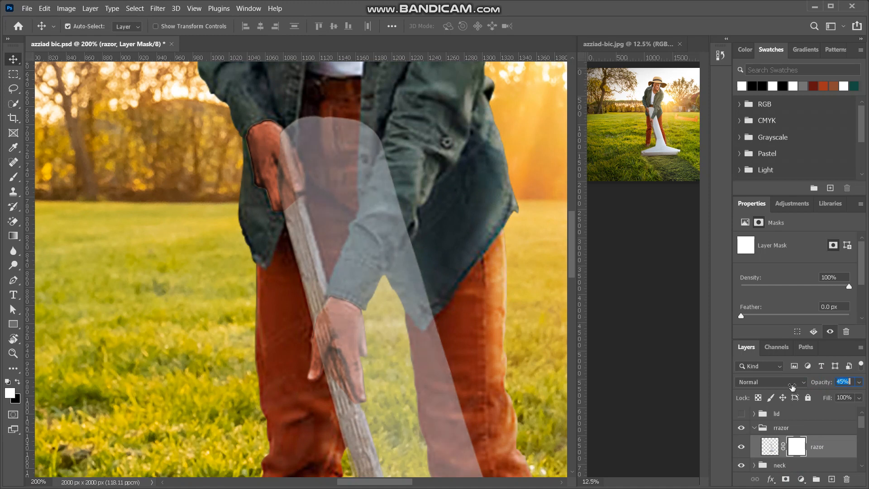
# Mask the razor off the woman's upper hand using a black 20 px brush at 100% flow.
pyautogui.click(14, 177)
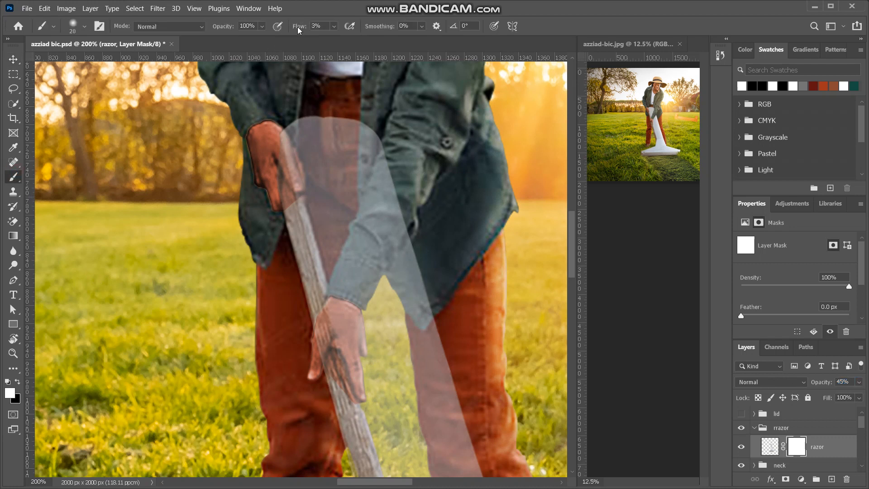
pyautogui.moveTo(298, 28); pyautogui.dragTo(366, 36)
pyautogui.press('x')
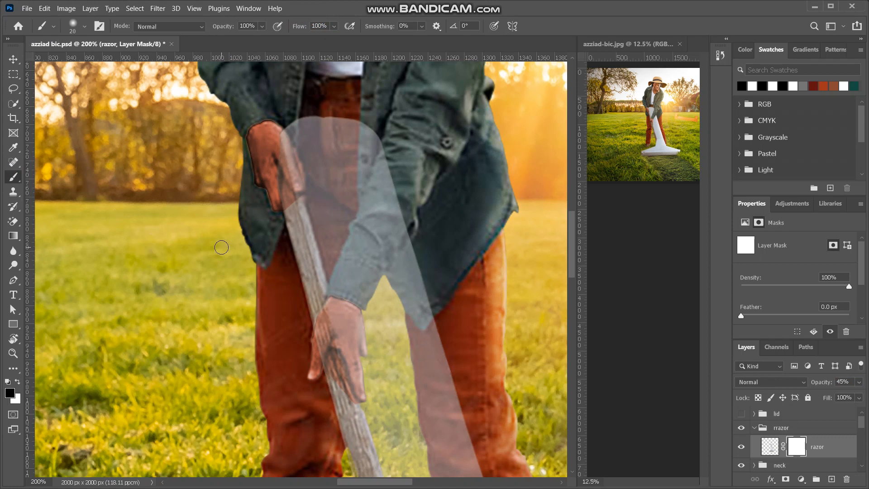
pyautogui.hotkey('ctrl', '+')
pyautogui.scroll(5, 334, 163)
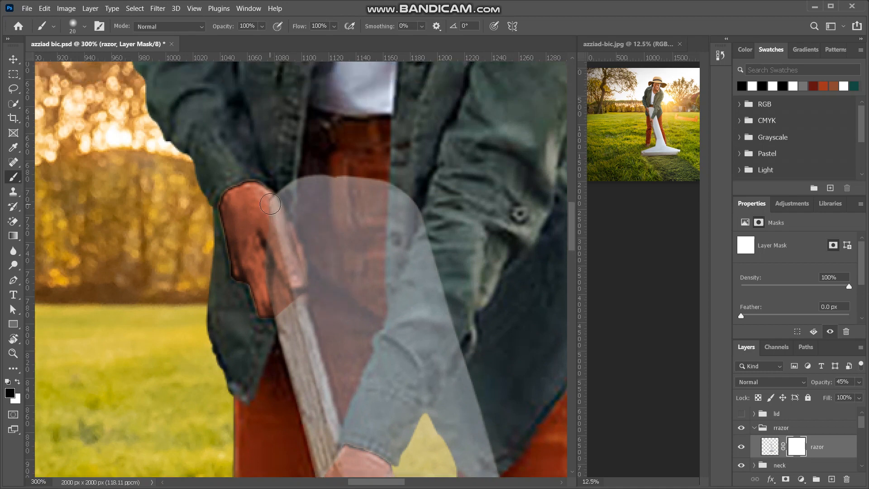
pyautogui.moveTo(270, 203)
pyautogui.mouseDown()
pyautogui.moveTo(293, 280)
pyautogui.moveTo(258, 200)
pyautogui.mouseUp()
pyautogui.moveTo(251, 257)
pyautogui.mouseDown()
pyautogui.moveTo(259, 307)
pyautogui.moveTo(253, 260)
pyautogui.mouseUp()
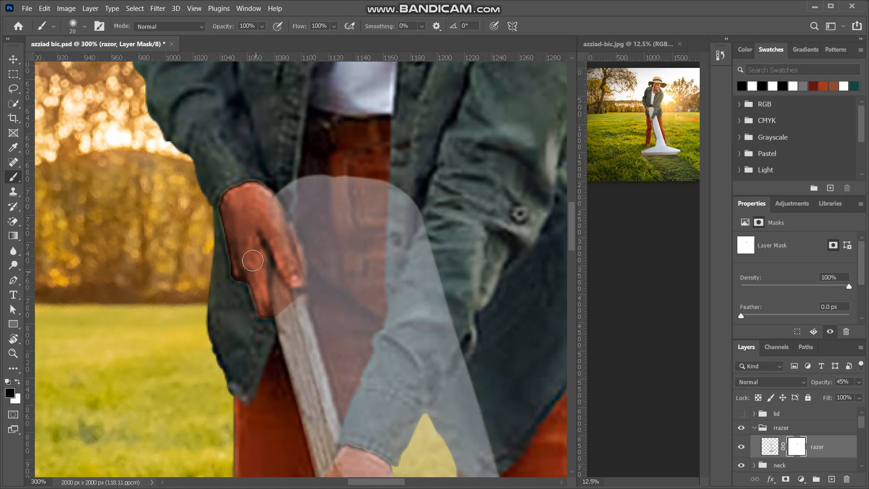
# Mask out the razor along the inner edge of the forearm sleeve down to the wrist with a 10 px brush.
pyautogui.scroll(-2, 325, 292)
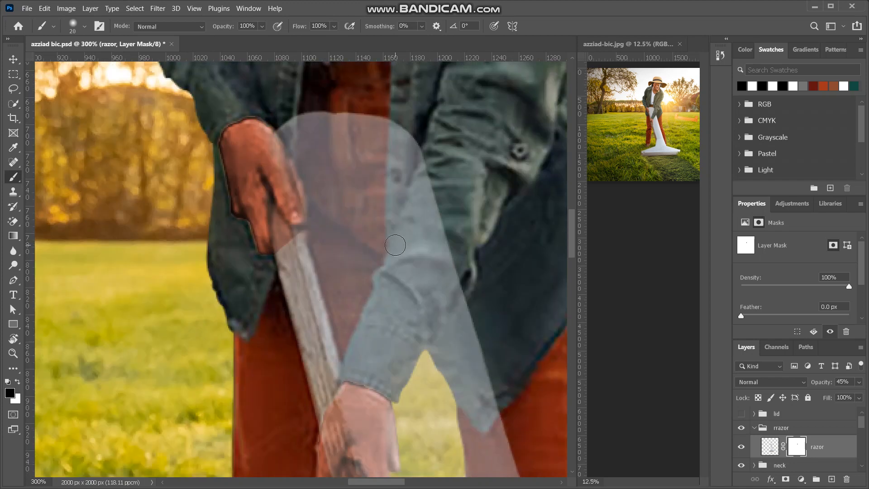
pyautogui.scroll(-1, 395, 245)
pyautogui.press('[')
pyautogui.press('[')
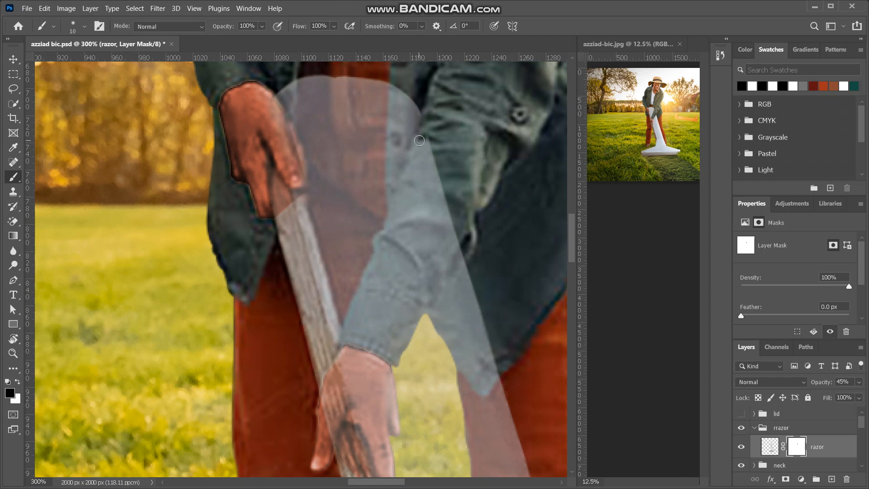
pyautogui.moveTo(407, 164); pyautogui.dragTo(344, 359)
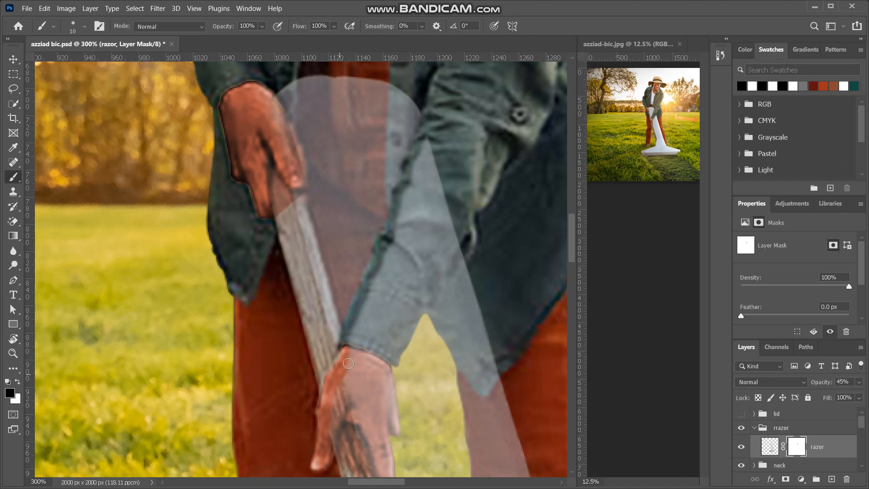
# Paint black on the razor mask to reveal the lower hand's extended finger and its edges.
pyautogui.scroll(-3, 367, 365)
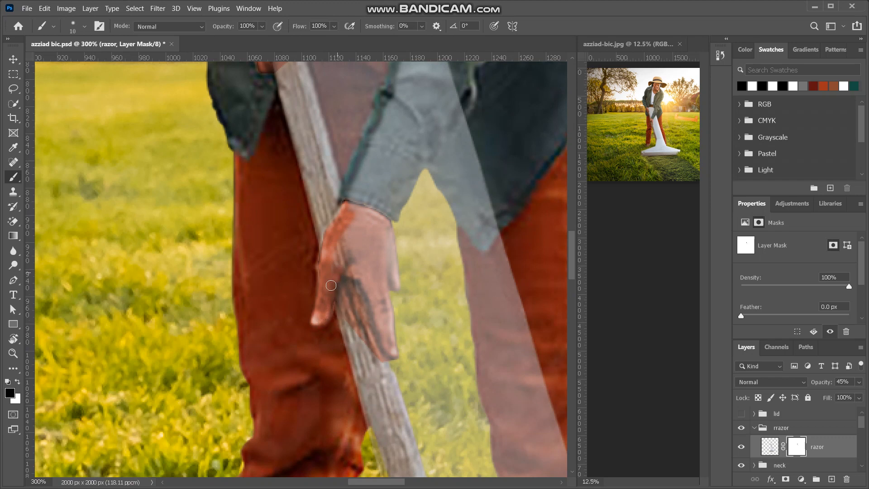
pyautogui.moveTo(356, 276); pyautogui.dragTo(398, 355)
pyautogui.moveTo(387, 294); pyautogui.dragTo(385, 273)
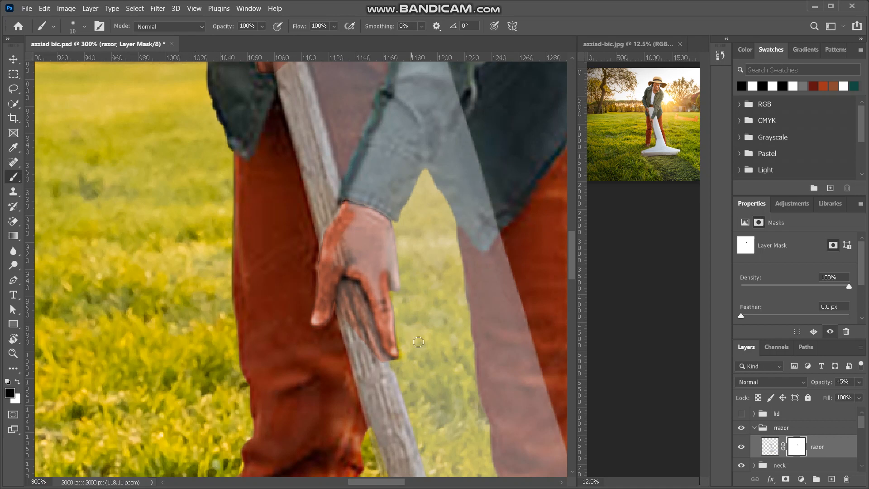
pyautogui.press(']')
pyautogui.press(']')
pyautogui.press(']')
pyautogui.moveTo(336, 262)
pyautogui.mouseDown()
pyautogui.moveTo(378, 206)
pyautogui.moveTo(377, 173)
pyautogui.moveTo(366, 197)
pyautogui.moveTo(395, 125)
pyautogui.moveTo(403, 226)
pyautogui.moveTo(399, 200)
pyautogui.moveTo(384, 266)
pyautogui.moveTo(341, 251)
pyautogui.moveTo(365, 246)
pyautogui.moveTo(380, 268)
pyautogui.moveTo(407, 342)
pyautogui.moveTo(396, 231)
pyautogui.moveTo(402, 256)
pyautogui.moveTo(432, 228)
pyautogui.mouseUp()
pyautogui.scroll(-1, 429, 231)
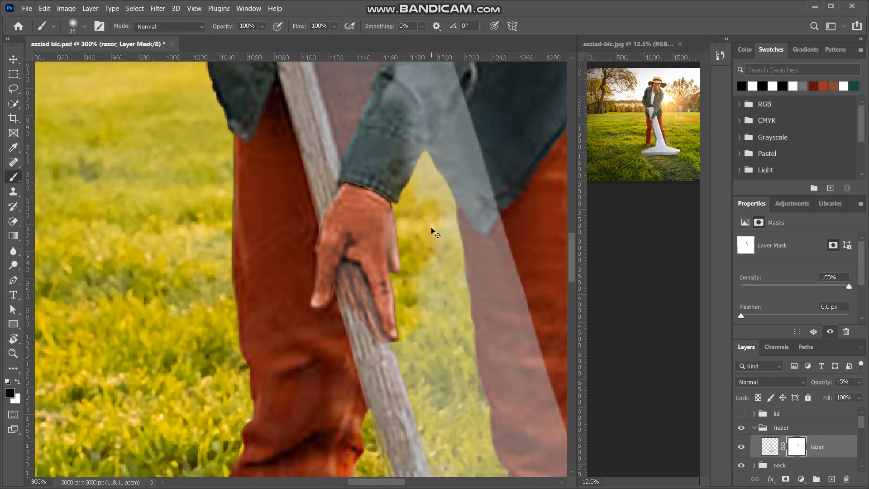
pyautogui.hotkey('ctrl', 'z')
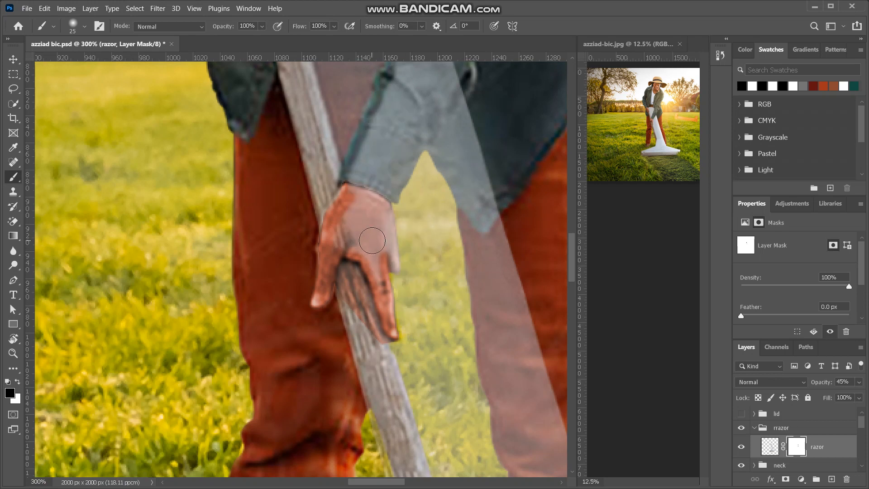
# Mask the razor off the outer edge and fingers of the lower hand with a small 8 to 10 px brush.
pyautogui.press('[')
pyautogui.press('[')
pyautogui.press('[')
pyautogui.press('[')
pyautogui.press('[')
pyautogui.moveTo(388, 207); pyautogui.dragTo(395, 257)
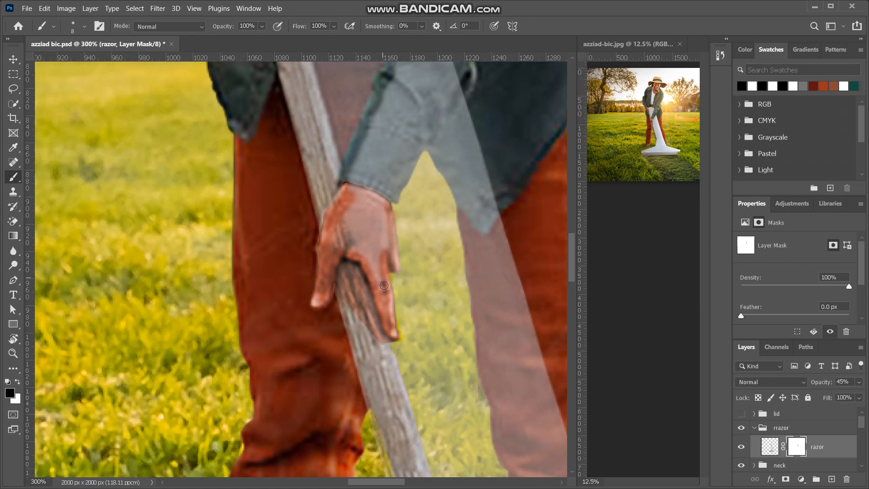
pyautogui.moveTo(389, 305)
pyautogui.mouseDown()
pyautogui.moveTo(391, 317)
pyautogui.moveTo(365, 239)
pyautogui.mouseUp()
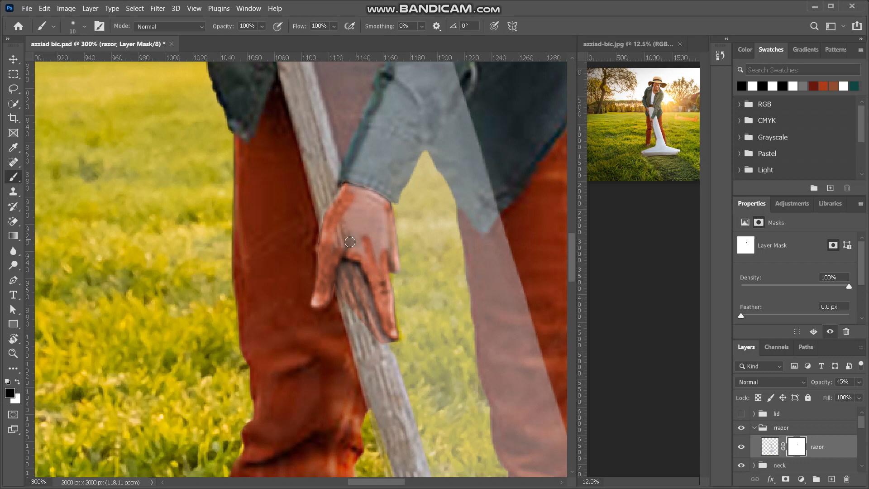
# Mask the razor off the back of the lower hand, the cuff and the outer edge of the forearm sleeve.
pyautogui.moveTo(336, 248)
pyautogui.mouseDown()
pyautogui.moveTo(341, 213)
pyautogui.moveTo(331, 242)
pyautogui.moveTo(329, 223)
pyautogui.moveTo(326, 248)
pyautogui.moveTo(344, 247)
pyautogui.moveTo(345, 208)
pyautogui.moveTo(359, 185)
pyautogui.moveTo(350, 224)
pyautogui.moveTo(354, 172)
pyautogui.moveTo(368, 152)
pyautogui.moveTo(351, 245)
pyautogui.moveTo(372, 267)
pyautogui.moveTo(385, 200)
pyautogui.moveTo(394, 200)
pyautogui.moveTo(447, 93)
pyautogui.mouseUp()
pyautogui.scroll(2, 447, 93)
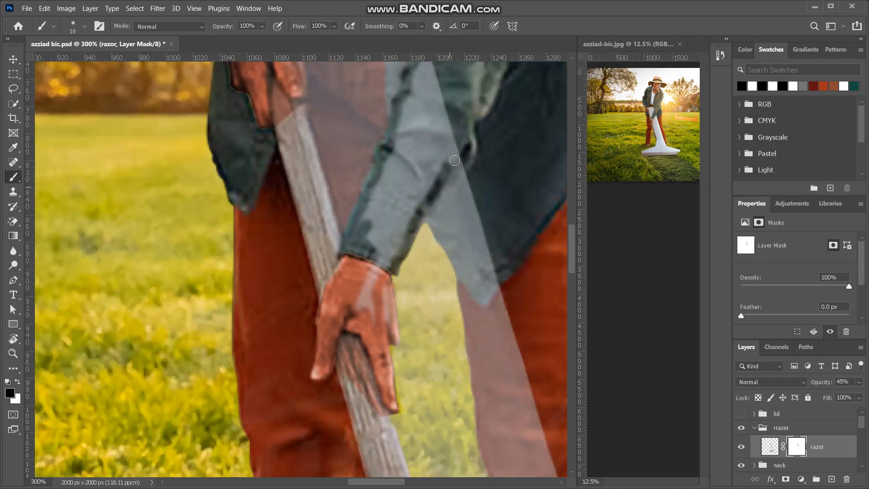
pyautogui.moveTo(447, 164); pyautogui.dragTo(462, 142)
# Restore the razor layer's opacity to 100%.
pyautogui.hscroll(3, 417, 334)
pyautogui.scroll(-5, 418, 333)
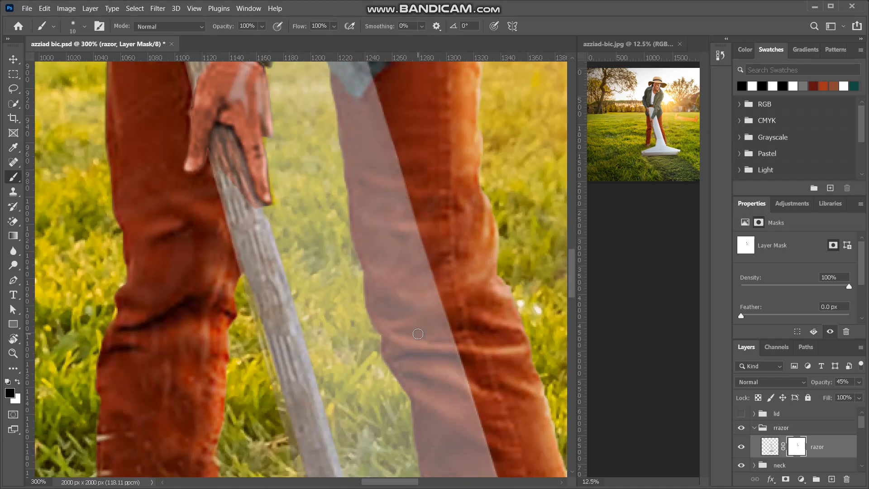
pyautogui.moveTo(819, 386); pyautogui.dragTo(866, 374)
pyautogui.scroll(1, 385, 229)
pyautogui.scroll(8, 386, 228)
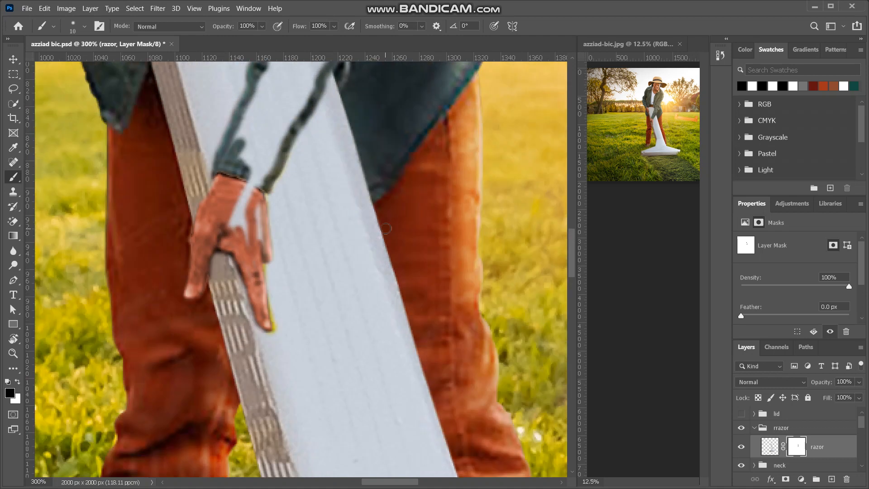
pyautogui.scroll(4, 170, 135)
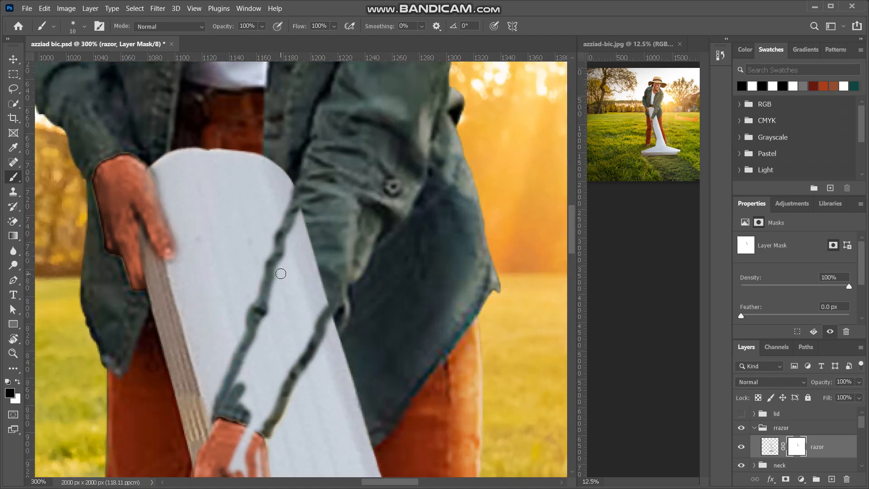
# Mask out the remaining razor over the forearm sleeve and lower hand, enlarging the brush to 20 px for the hand.
pyautogui.scroll(-2, 258, 323)
pyautogui.moveTo(233, 335)
pyautogui.mouseDown()
pyautogui.moveTo(226, 355)
pyautogui.moveTo(249, 290)
pyautogui.moveTo(238, 328)
pyautogui.moveTo(269, 266)
pyautogui.moveTo(248, 308)
pyautogui.moveTo(305, 150)
pyautogui.moveTo(287, 184)
pyautogui.moveTo(310, 178)
pyautogui.moveTo(310, 188)
pyautogui.moveTo(266, 262)
pyautogui.moveTo(294, 210)
pyautogui.moveTo(306, 220)
pyautogui.moveTo(288, 247)
pyautogui.moveTo(313, 217)
pyautogui.moveTo(330, 219)
pyautogui.moveTo(327, 245)
pyautogui.moveTo(241, 362)
pyautogui.moveTo(262, 294)
pyautogui.moveTo(257, 302)
pyautogui.moveTo(284, 250)
pyautogui.moveTo(273, 285)
pyautogui.moveTo(304, 248)
pyautogui.moveTo(296, 291)
pyautogui.moveTo(309, 274)
pyautogui.moveTo(288, 308)
pyautogui.moveTo(262, 316)
pyautogui.moveTo(261, 346)
pyautogui.mouseUp()
pyautogui.press(']')
pyautogui.scroll(-3, 254, 312)
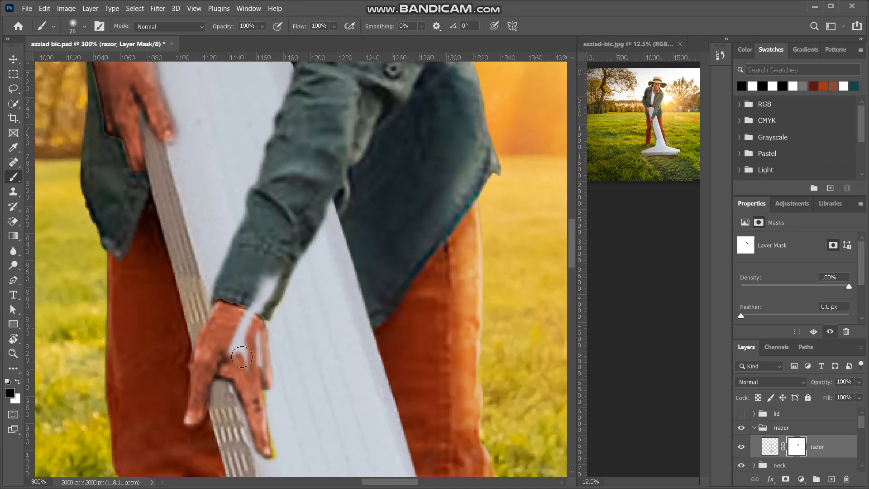
pyautogui.moveTo(242, 305)
pyautogui.mouseDown()
pyautogui.moveTo(226, 348)
pyautogui.moveTo(214, 359)
pyautogui.moveTo(219, 339)
pyautogui.moveTo(209, 359)
pyautogui.moveTo(252, 295)
pyautogui.moveTo(249, 317)
pyautogui.moveTo(272, 267)
pyautogui.moveTo(251, 325)
pyautogui.moveTo(254, 373)
pyautogui.moveTo(249, 327)
pyautogui.mouseUp()
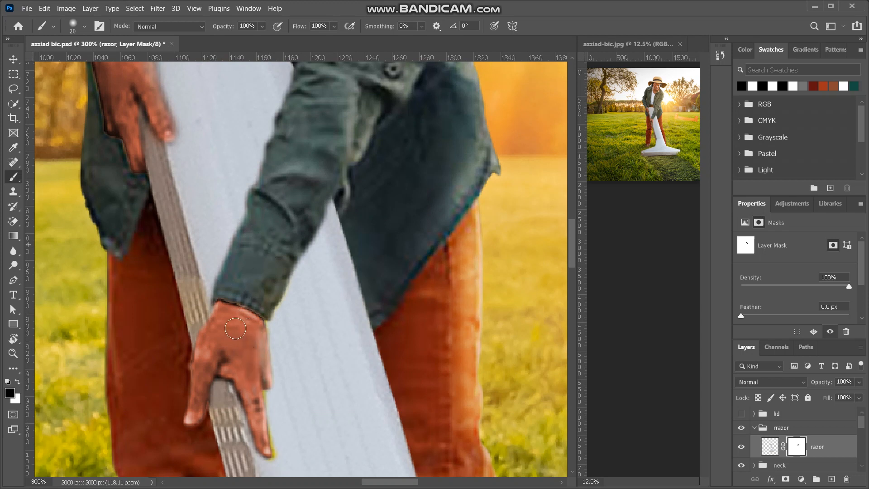
pyautogui.scroll(-3, 319, 138)
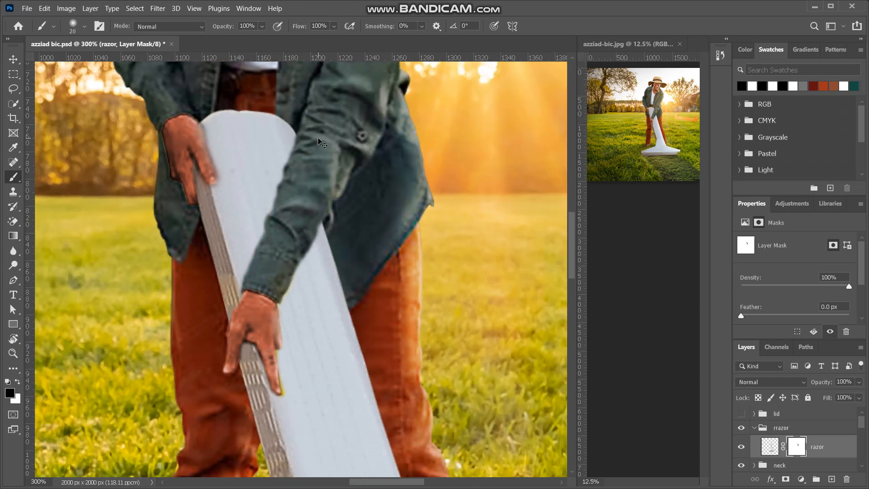
pyautogui.scroll(3, 318, 138)
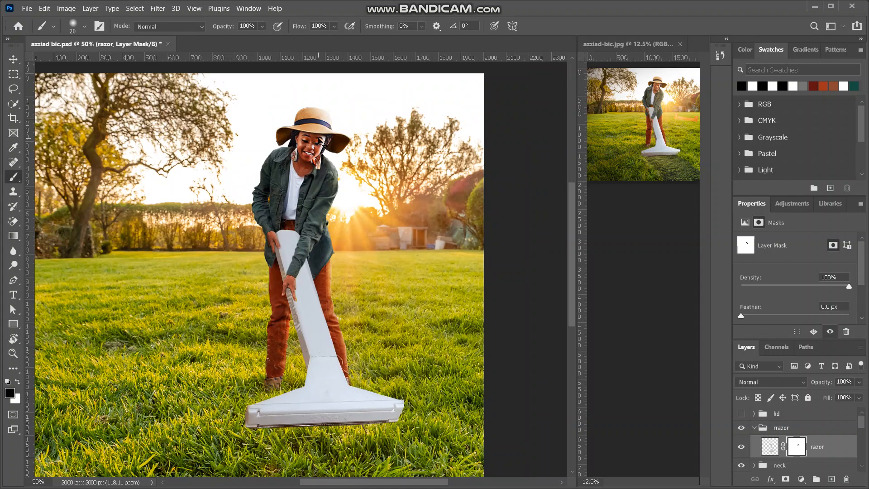
# Mask the razor off the underside of the forearm sleeve with a 10 px brush, hiding the layer while painting and restoring its opacity to 90%.
pyautogui.scroll(1, 318, 138)
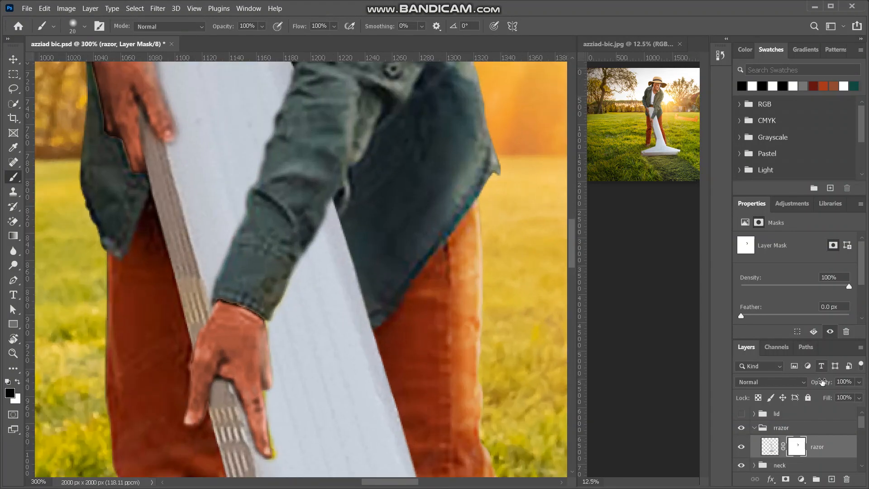
pyautogui.moveTo(823, 382); pyautogui.dragTo(762, 397)
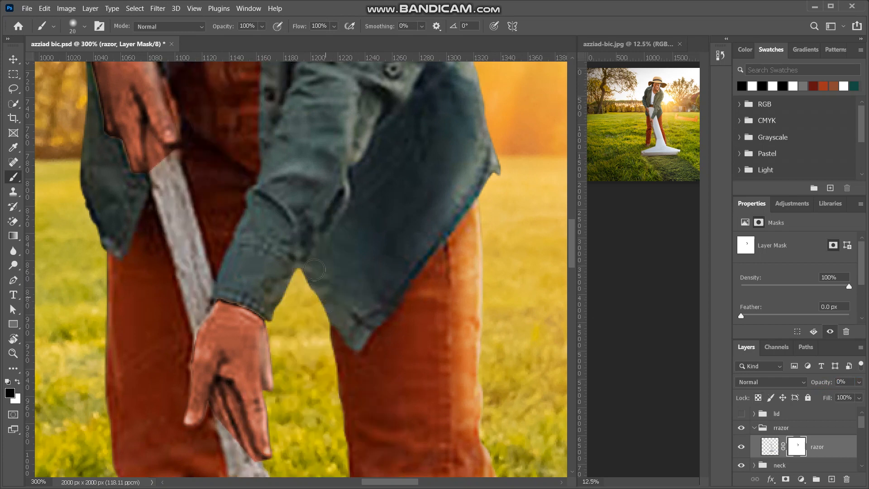
pyautogui.press('[')
pyautogui.moveTo(311, 240); pyautogui.dragTo(320, 235)
pyautogui.moveTo(814, 382); pyautogui.dragTo(865, 374)
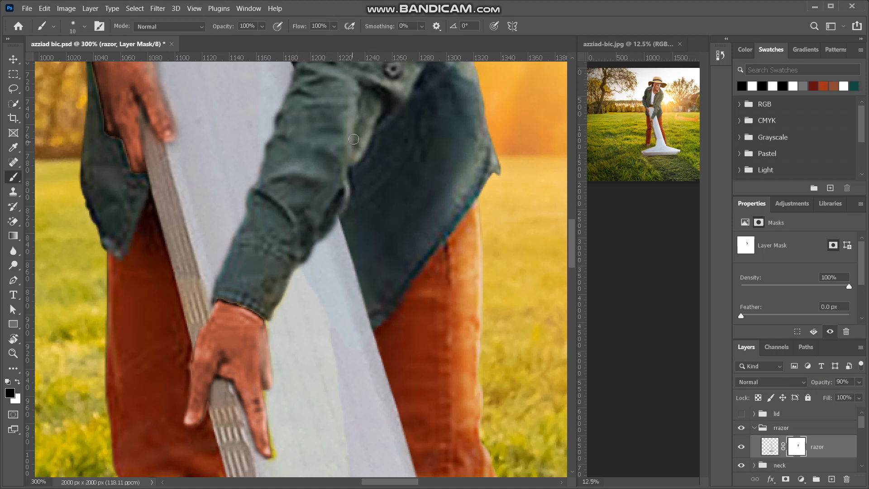
# Paint the razor back in along the outer edge of the lower hand's finger with an 8 px white brush.
pyautogui.press('x')
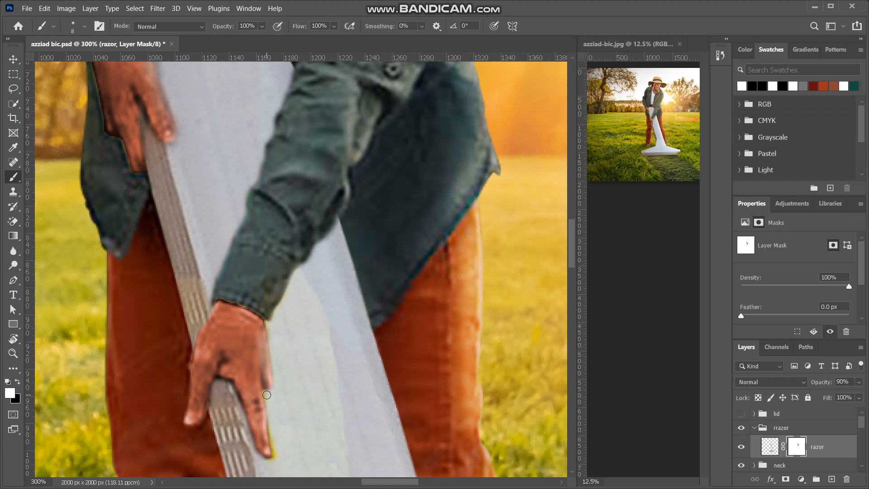
pyautogui.click(266, 395)
pyautogui.scroll(2, 268, 465)
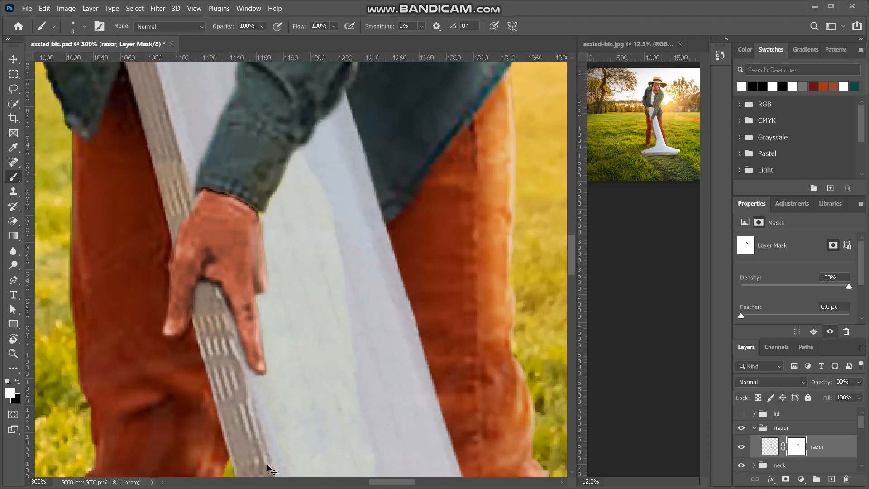
# Restore the razor along the back of the lower hand and the cuff edge with a 4 px white brush.
pyautogui.hotkey('ctrl', '+')
pyautogui.scroll(-2, 268, 465)
pyautogui.hscroll(-2, 268, 465)
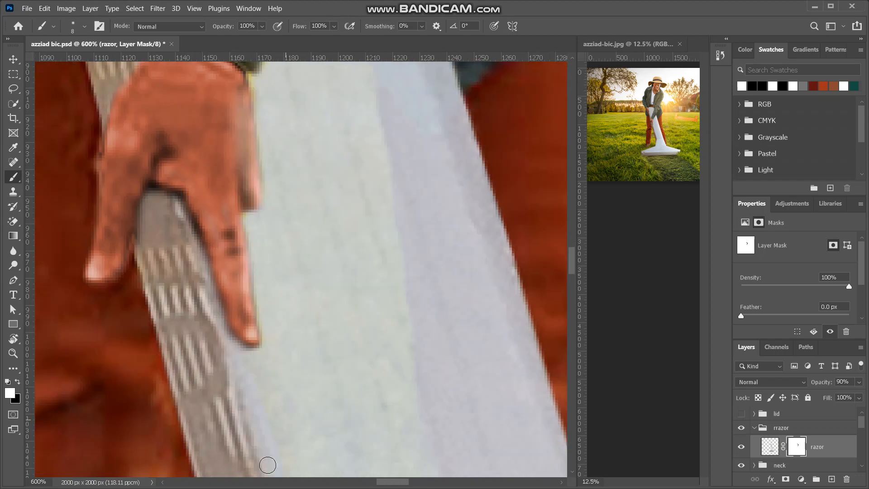
pyautogui.press('[')
pyautogui.press('[')
pyautogui.press('[')
pyautogui.press('[')
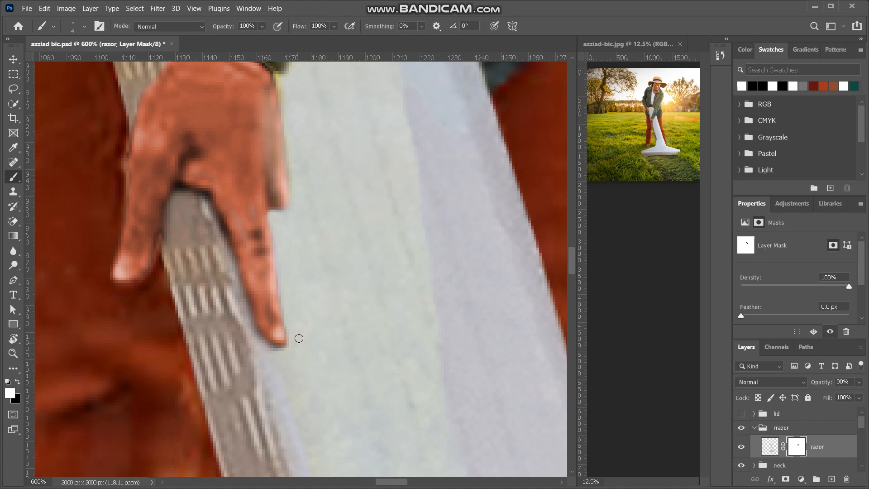
pyautogui.scroll(4, 291, 320)
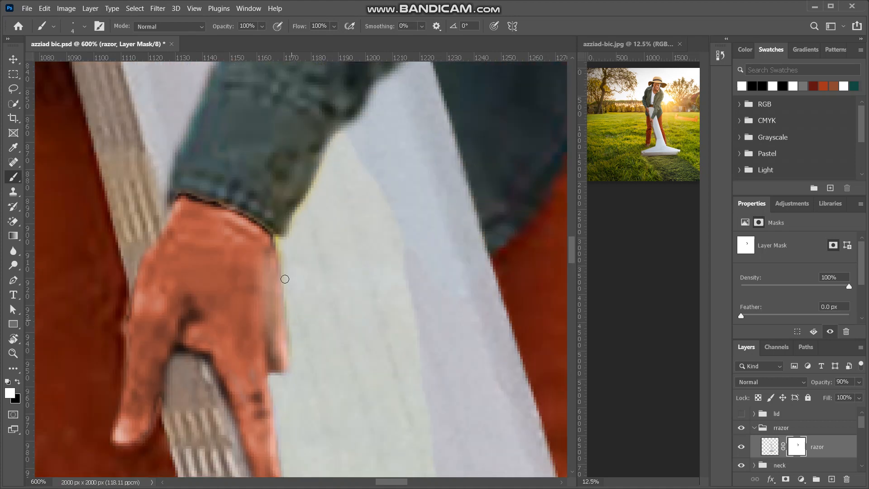
pyautogui.moveTo(278, 238); pyautogui.dragTo(289, 294)
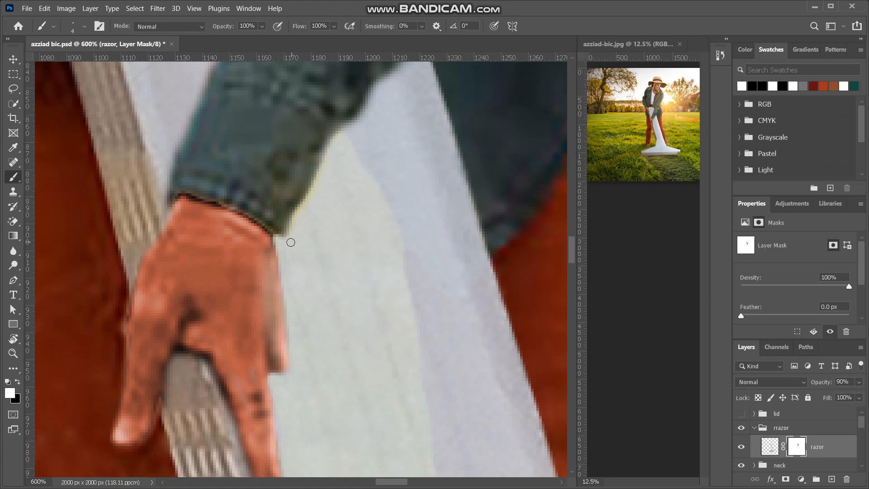
pyautogui.click(289, 242)
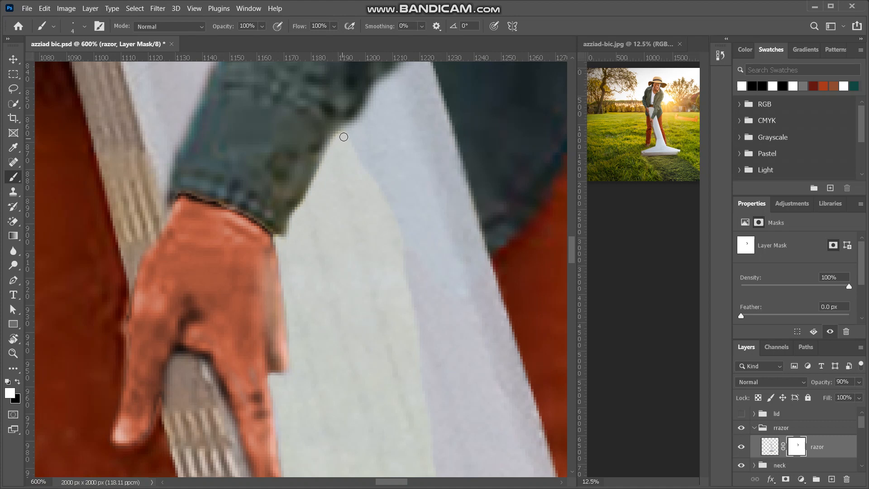
# Restore the razor along the inner edge of the upper hand with a 6 px white brush, undoing the stray masking stroke.
pyautogui.scroll(3, 338, 139)
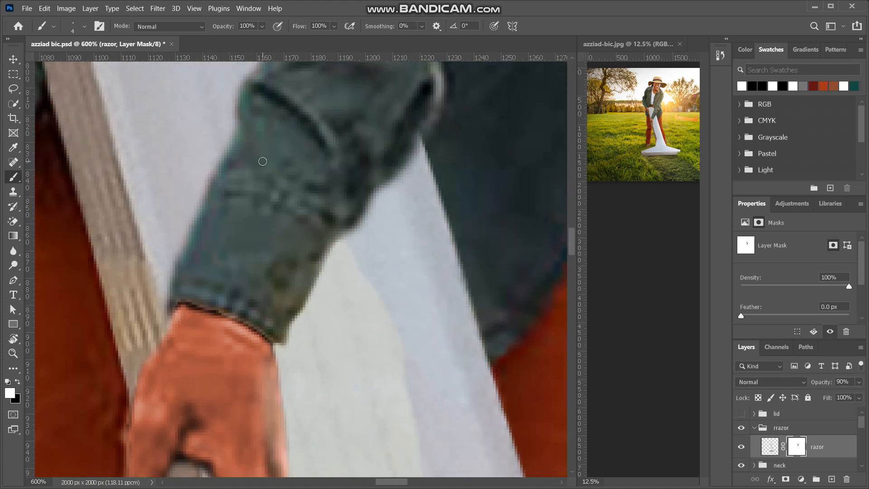
pyautogui.scroll(9, 262, 161)
pyautogui.hscroll(-2, 262, 161)
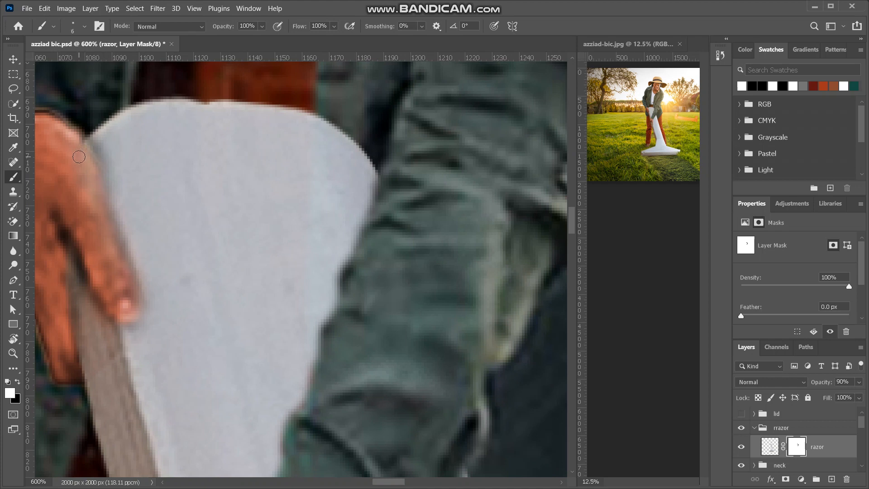
pyautogui.press('x')
pyautogui.moveTo(96, 141); pyautogui.dragTo(97, 141)
pyautogui.hotkey('ctrl', 'z')
pyautogui.press('x')
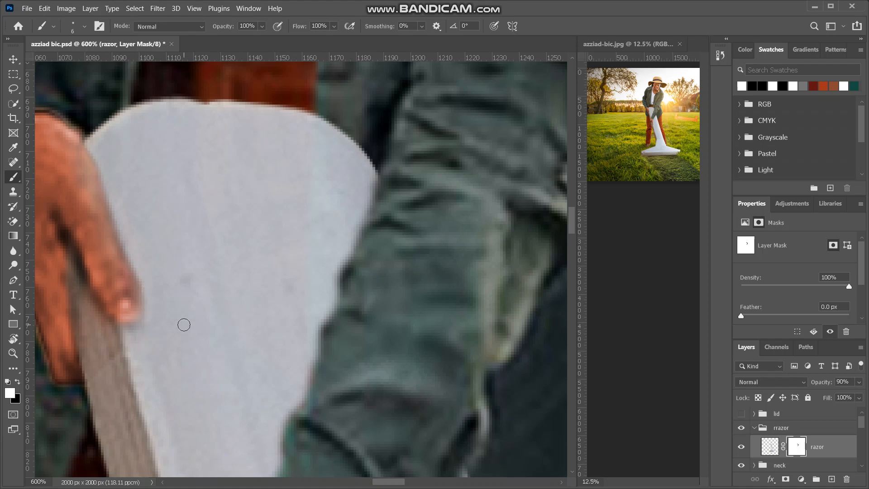
# Review how the masked razor sits in the woman's hands within the whole composition.
pyautogui.hotkey('ctrl', '-')
pyautogui.hotkey('ctrl', '-')
pyautogui.hotkey('ctrl', '-')
pyautogui.hotkey('ctrl', '-')
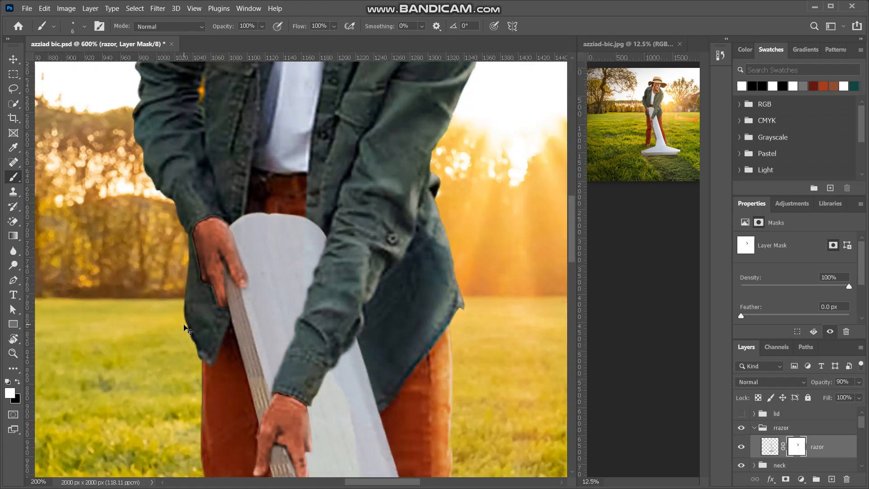
pyautogui.hotkey('ctrl', '-')
pyautogui.hotkey('ctrl', '-')
pyautogui.hotkey('ctrl', '-')
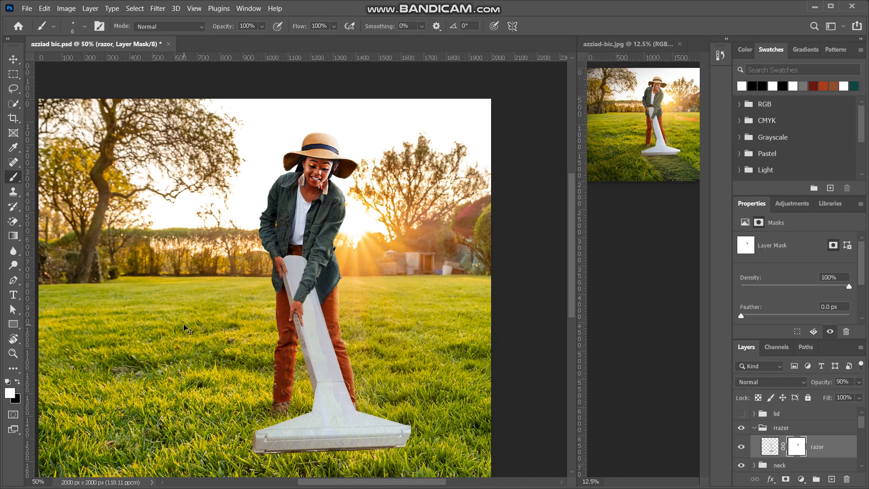
pyautogui.hotkey('ctrl', '-')
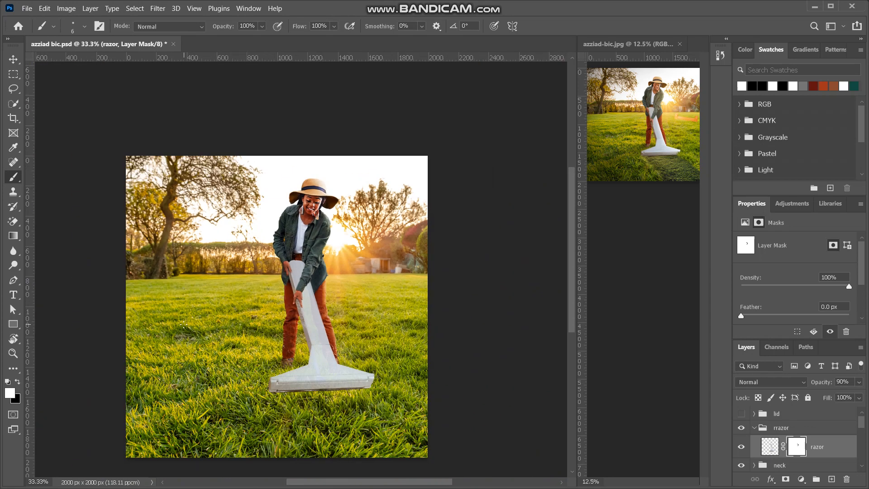
# Inspect the mask edges up close around both hands and down the razor handle.
pyautogui.hotkey('ctrl', '+')
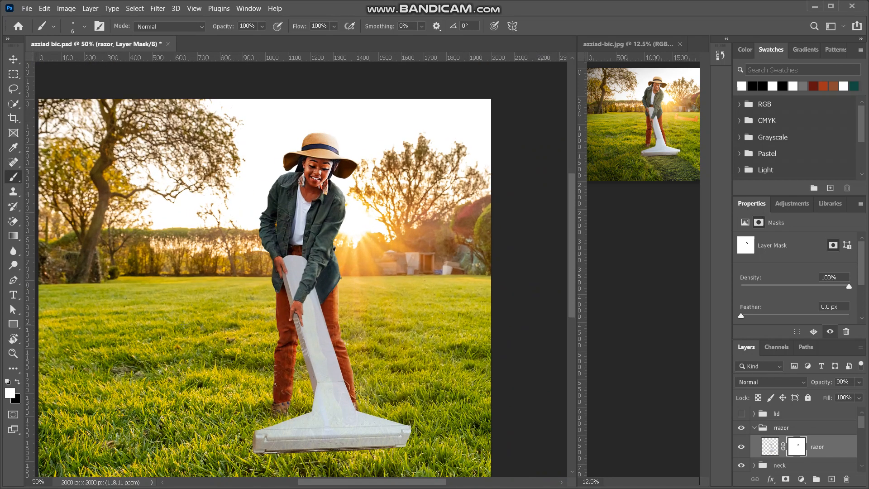
pyautogui.hotkey('ctrl', '+')
pyautogui.hotkey('ctrl', '+')
pyautogui.hotkey('ctrl', '+')
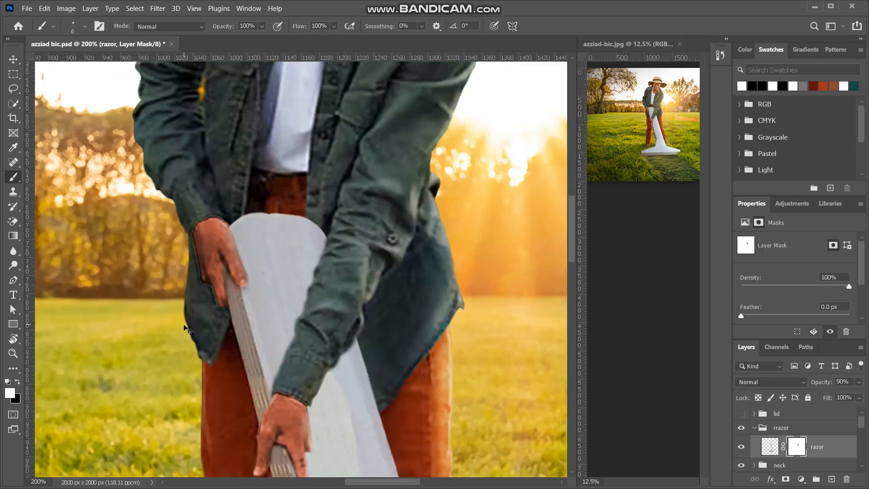
pyautogui.hotkey('ctrl', '+')
pyautogui.hotkey('ctrl', '+')
pyautogui.hotkey('ctrl', '+')
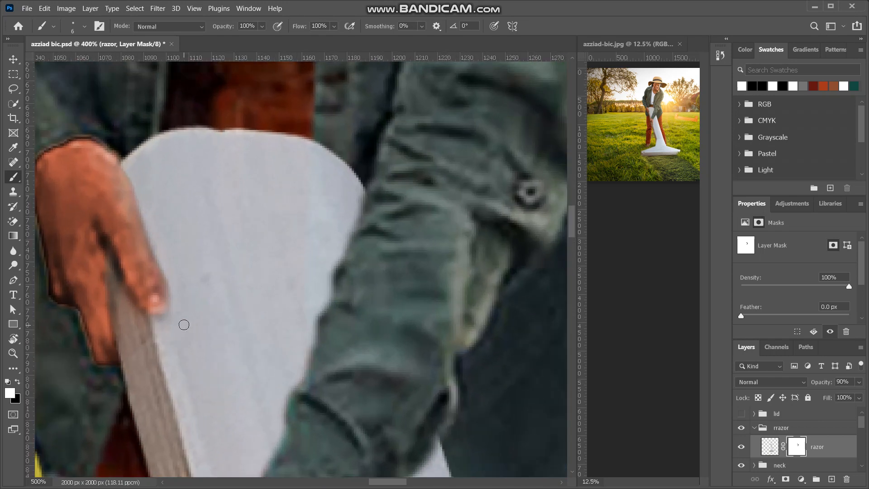
pyautogui.hscroll(-3, 183, 324)
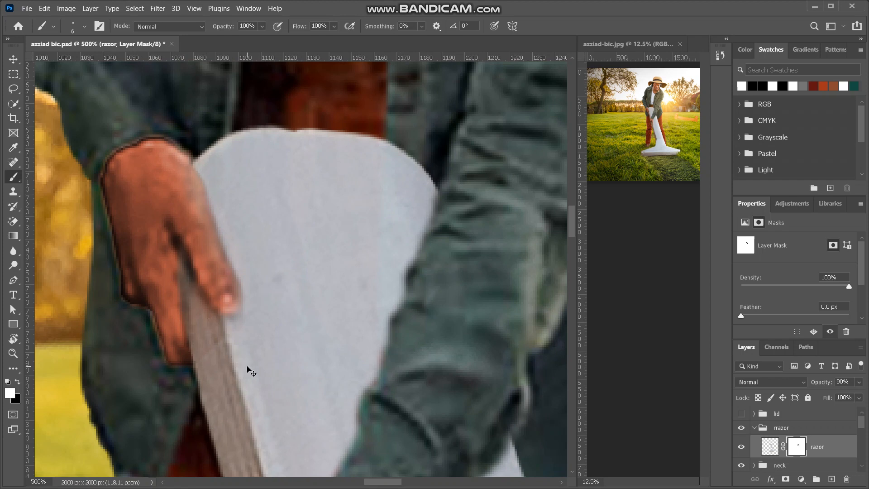
pyautogui.hotkey('ctrl', '-')
pyautogui.scroll(-5, 247, 366)
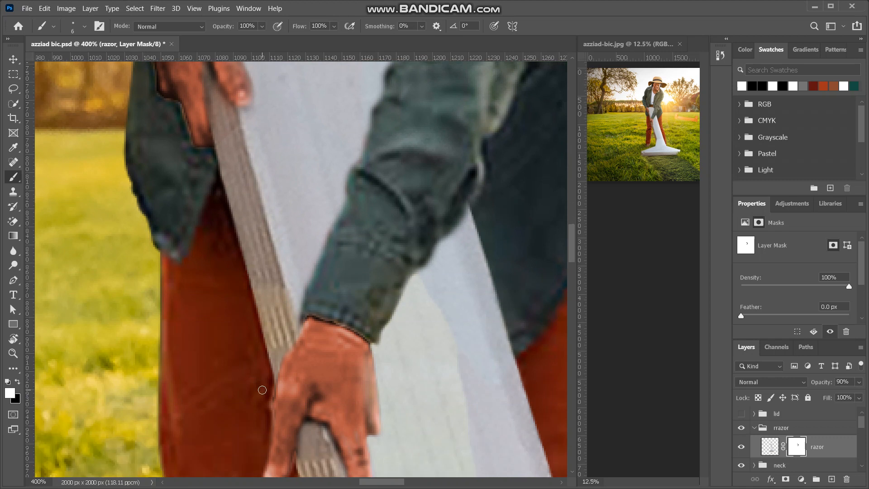
pyautogui.scroll(-1, 262, 390)
pyautogui.scroll(-1, 276, 350)
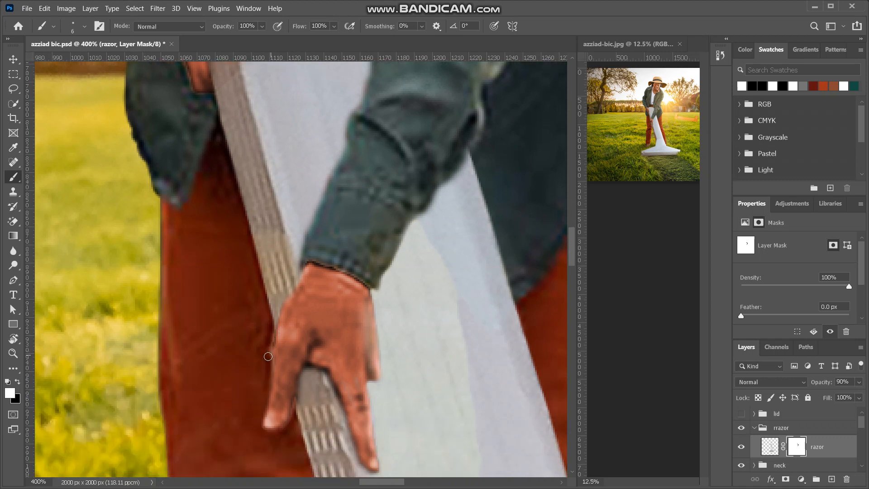
pyautogui.scroll(-4, 321, 405)
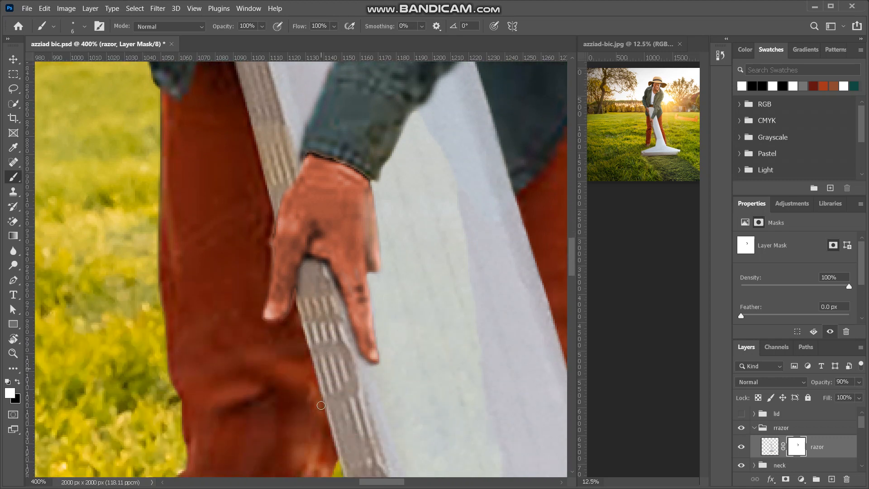
pyautogui.scroll(-6, 321, 405)
pyautogui.scroll(-3, 321, 405)
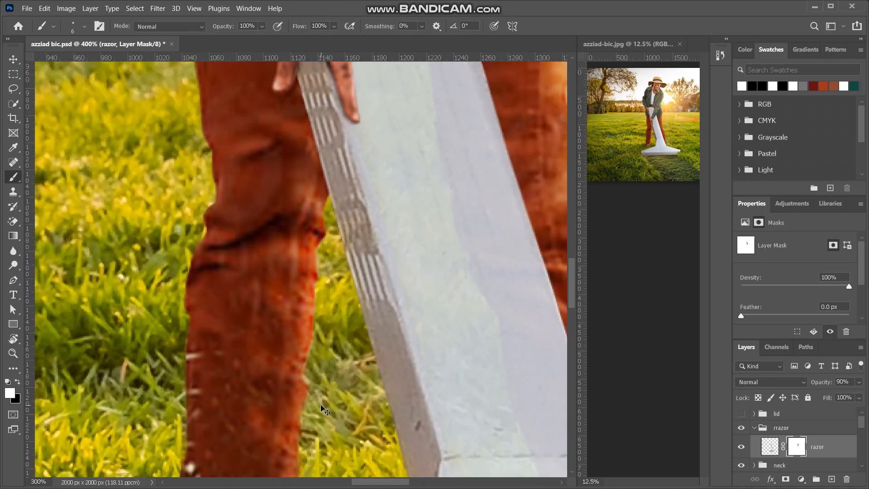
pyautogui.scroll(-2, 321, 405)
pyautogui.scroll(-1, 321, 406)
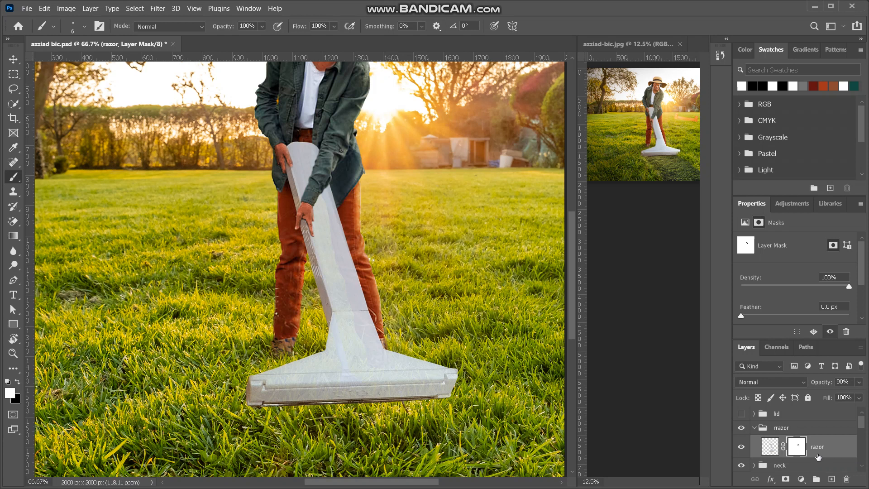
# Duplicate the razor layer with its mask and target the copy's image content.
pyautogui.hotkey('ctrl', 'j')
pyautogui.press('x')
pyautogui.click(780, 448)
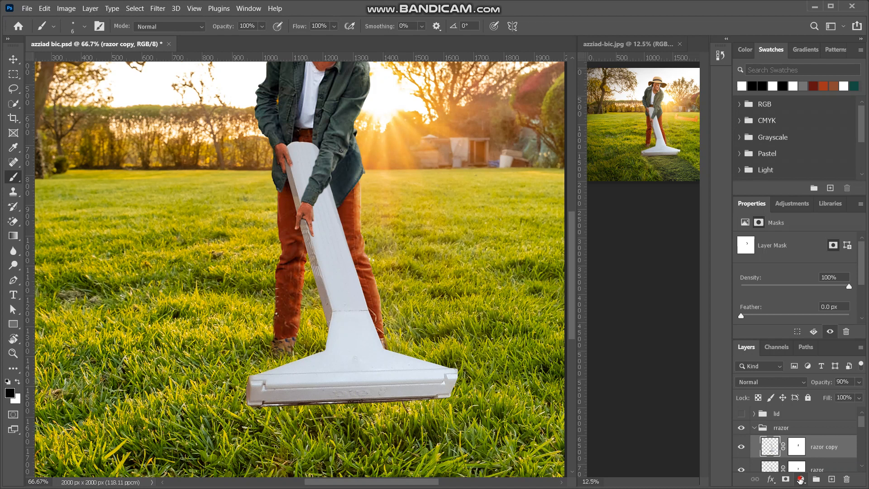
# Add a Brightness/Contrast adjustment clipped to the razor copy and set its contrast to -50.
pyautogui.click(801, 479)
pyautogui.click(799, 316)
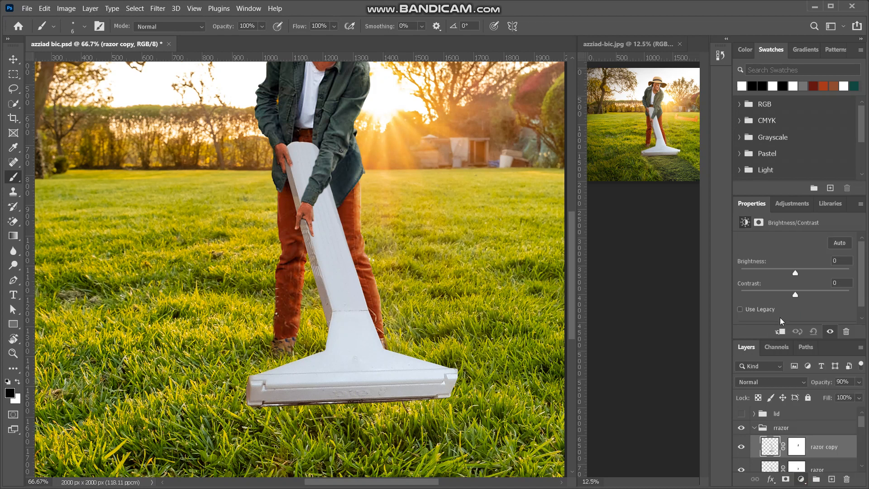
pyautogui.click(780, 331)
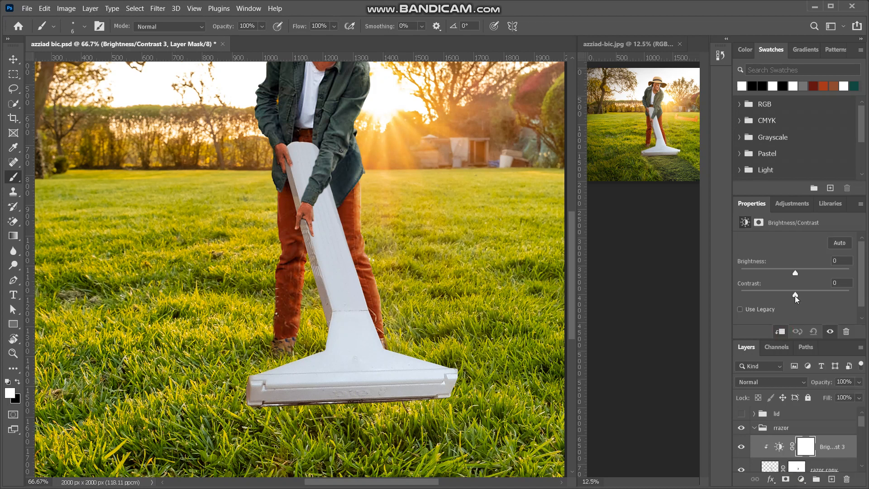
pyautogui.moveTo(795, 296); pyautogui.dragTo(677, 300)
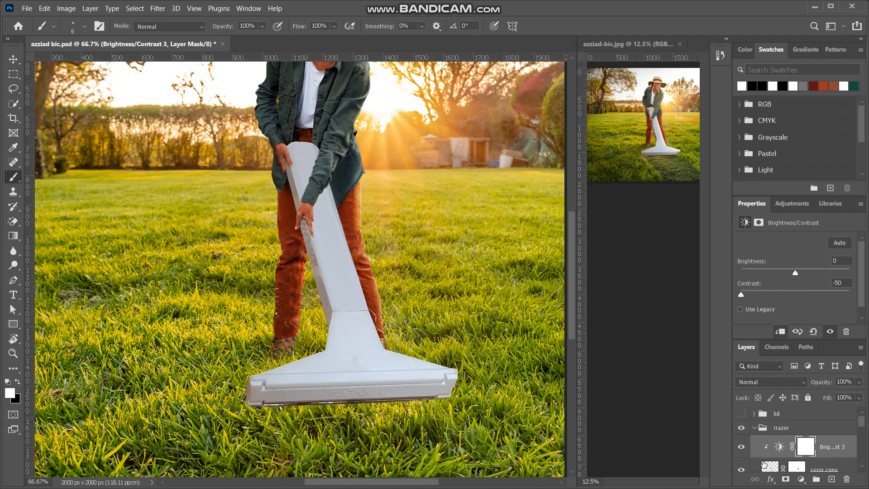
# Apply a High Pass filter with a 2.3 px radius to the razor copy and set its blend mode to Linear Light.
pyautogui.click(765, 465)
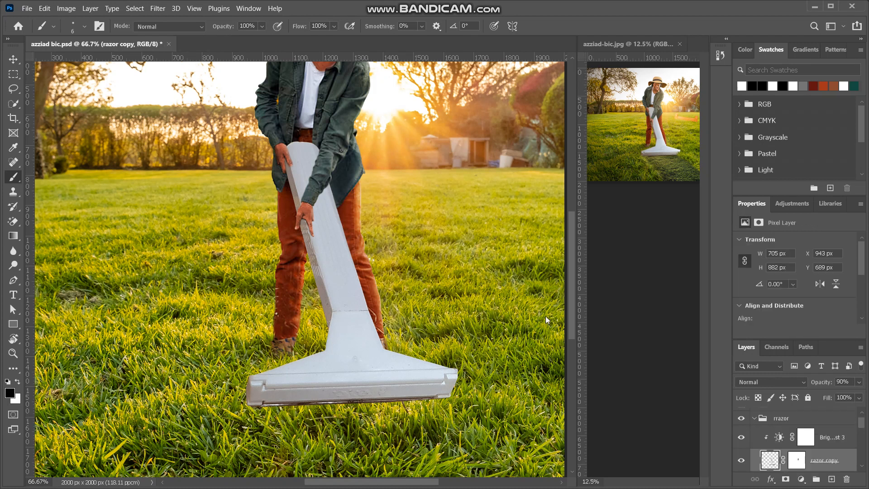
pyautogui.click(158, 9)
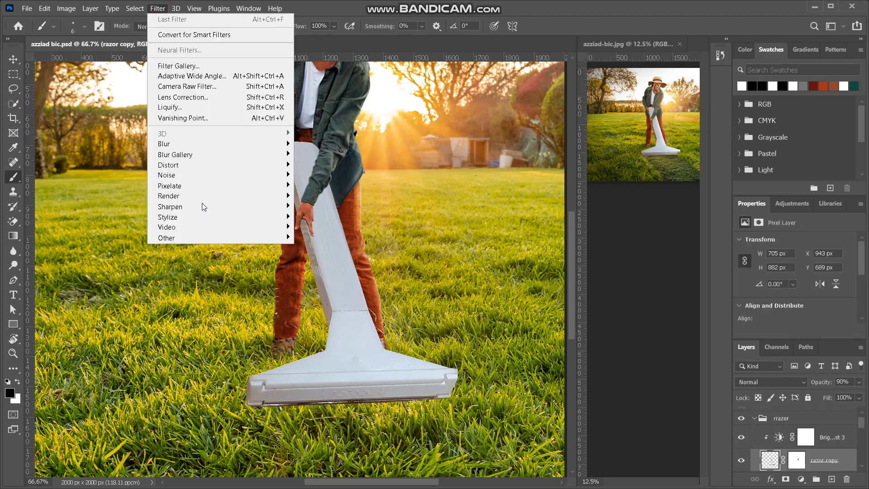
pyautogui.moveTo(222, 244)
pyautogui.click(311, 248)
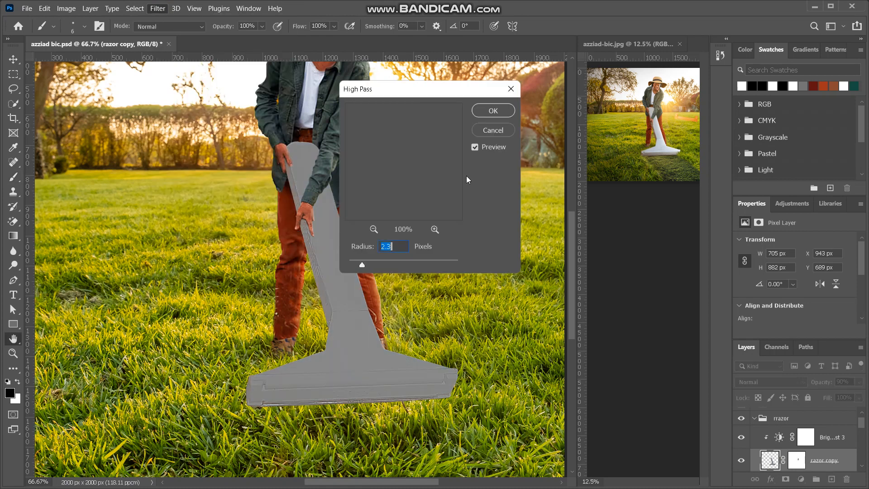
pyautogui.click(499, 114)
pyautogui.press('b')
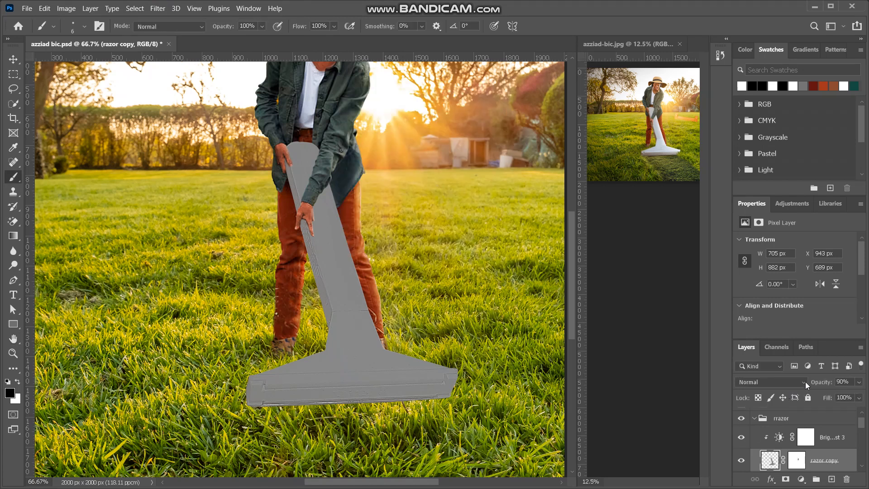
pyautogui.click(805, 381)
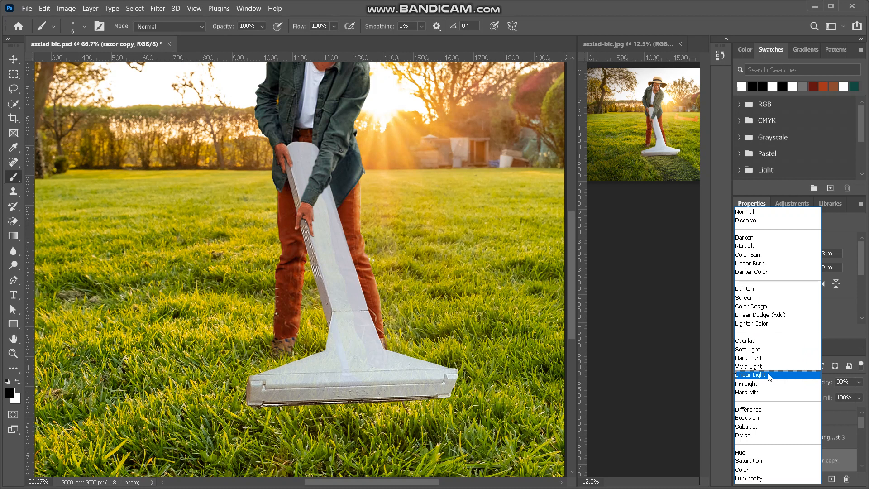
pyautogui.click(768, 374)
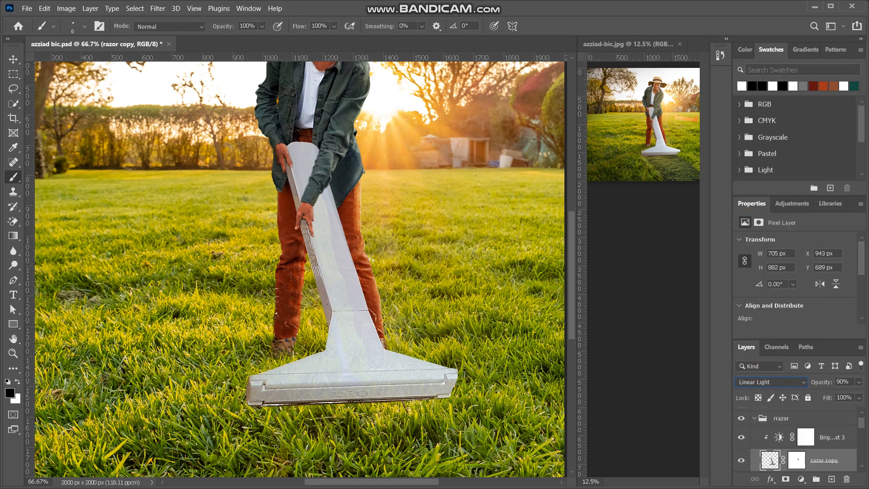
# Reduce the sharpened razor copy's layer opacity to 34%.
pyautogui.hotkey('ctrl', '+')
pyautogui.scroll(-1, 475, 382)
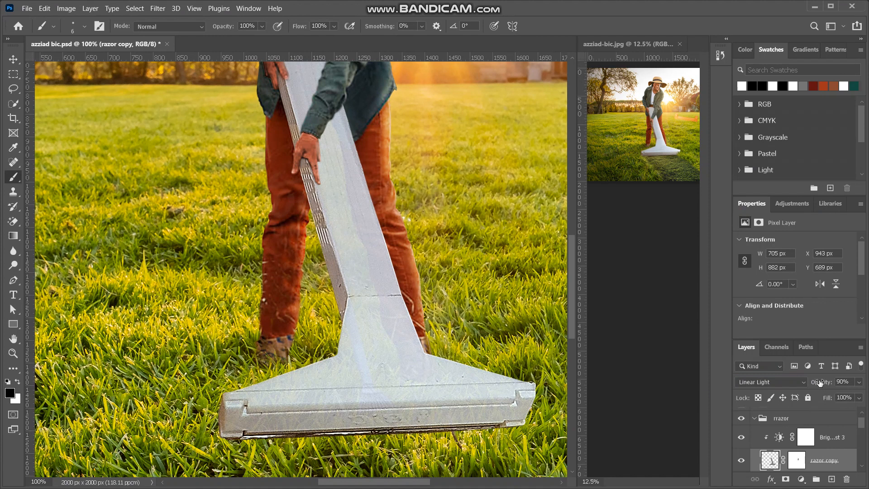
pyautogui.moveTo(811, 384); pyautogui.dragTo(733, 389)
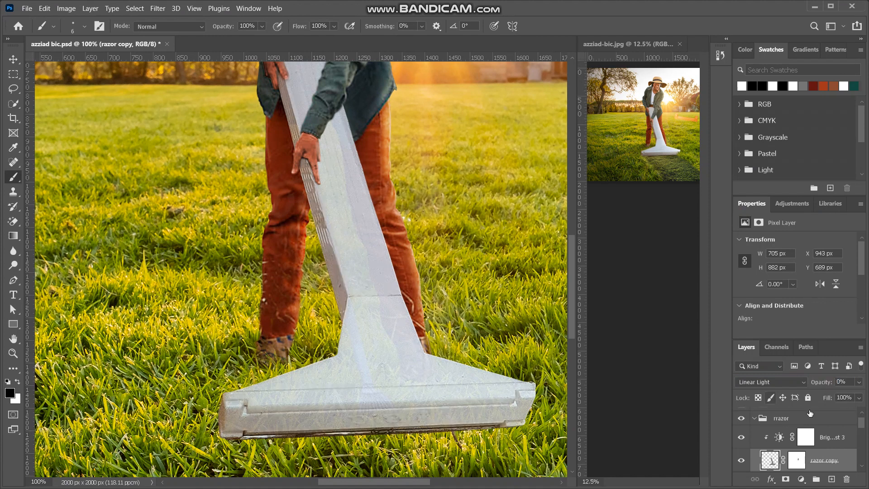
pyautogui.moveTo(823, 383); pyautogui.dragTo(834, 384)
pyautogui.scroll(-5, 489, 358)
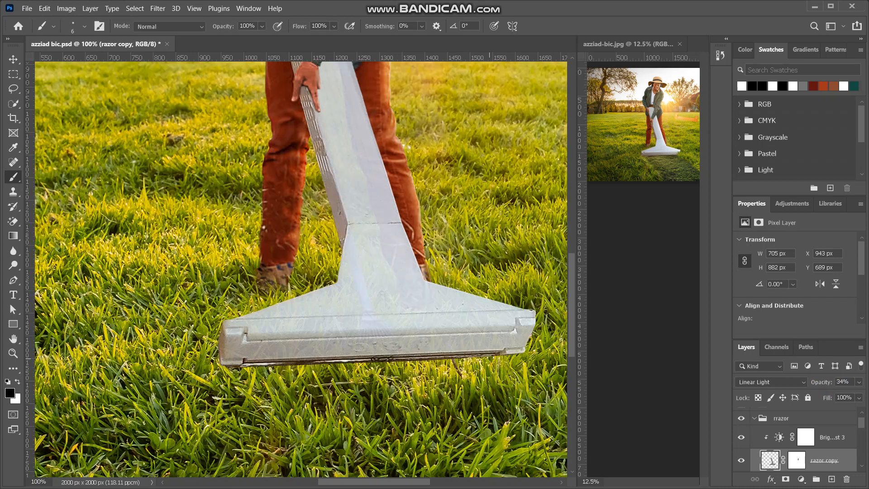
# Add a Curves adjustment clipped to the original razor layer and pull its midtones down to darken the razor.
pyautogui.scroll(-1, 807, 445)
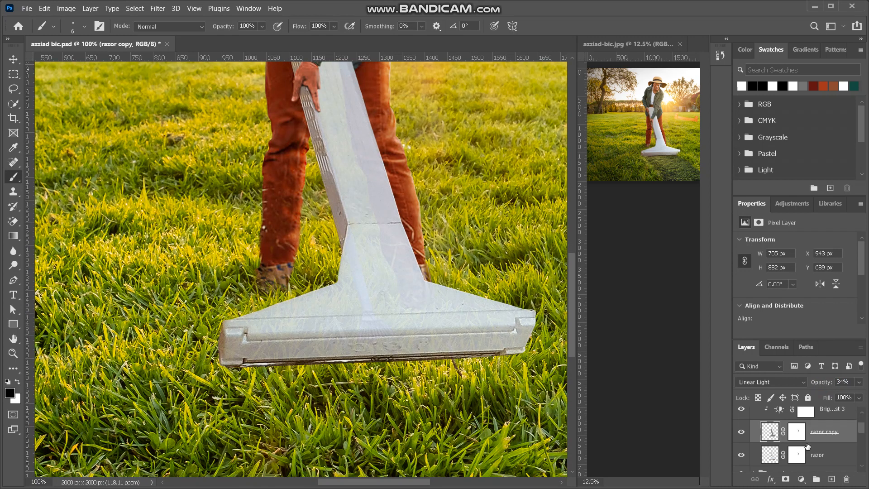
pyautogui.click(771, 457)
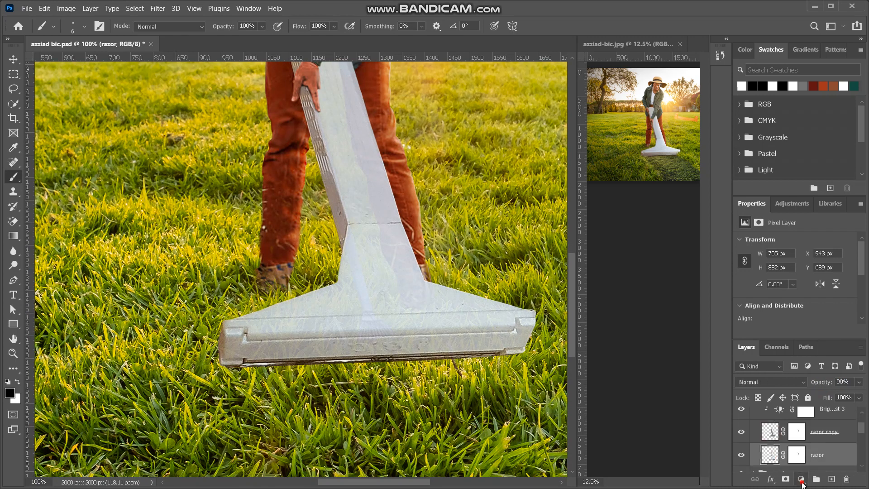
pyautogui.click(801, 479)
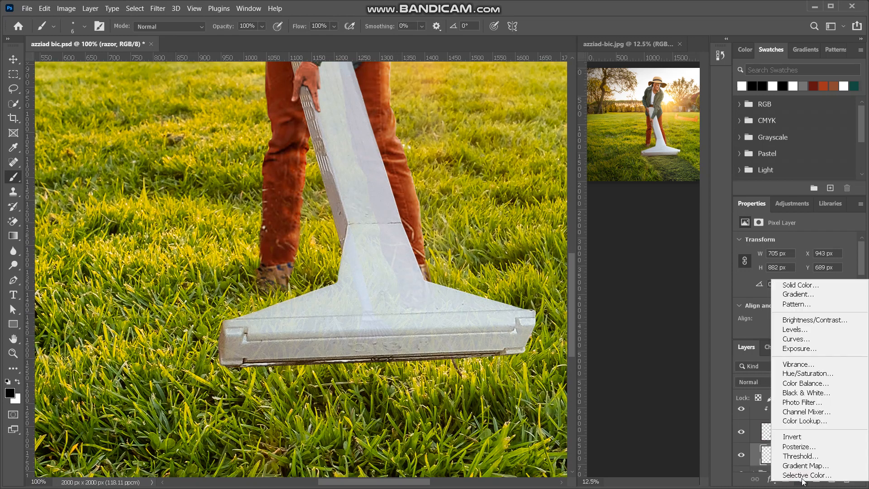
pyautogui.click(800, 339)
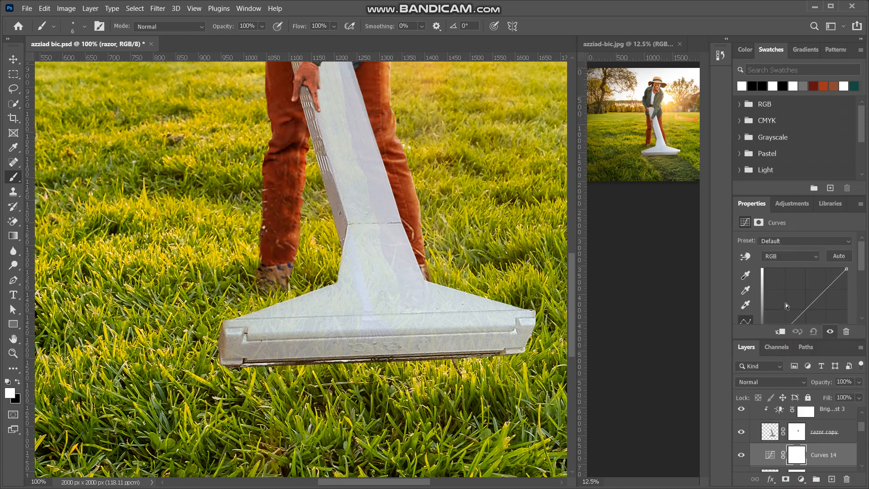
pyautogui.click(780, 332)
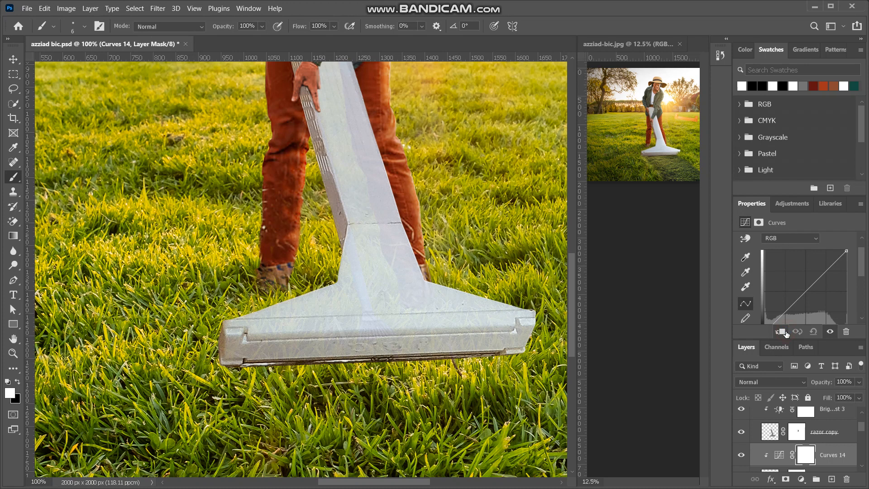
pyautogui.scroll(-2, 806, 285)
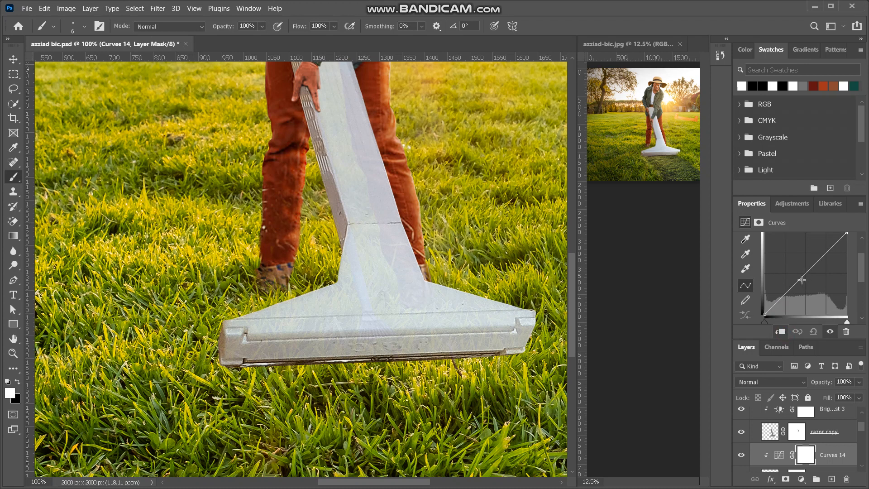
pyautogui.moveTo(801, 280); pyautogui.dragTo(819, 283)
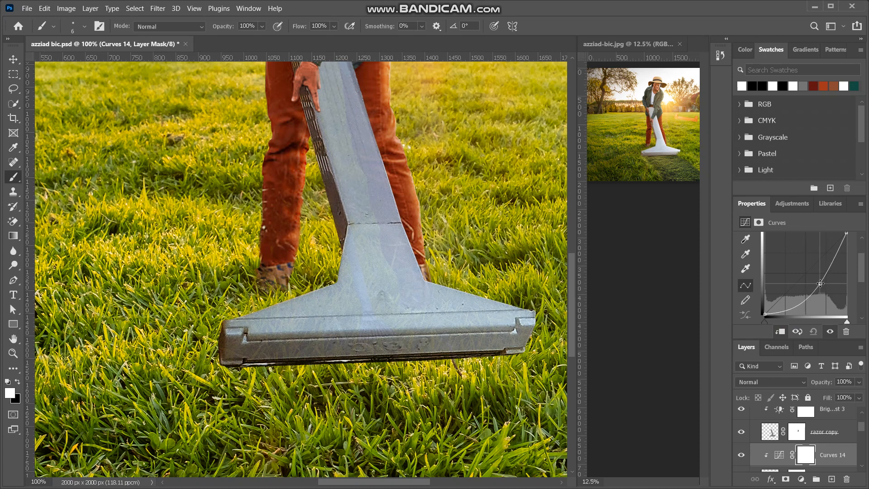
# Invert the Curves adjustment's mask to black to hide the darkening.
pyautogui.scroll(3, 468, 284)
pyautogui.hotkey('ctrl', '-')
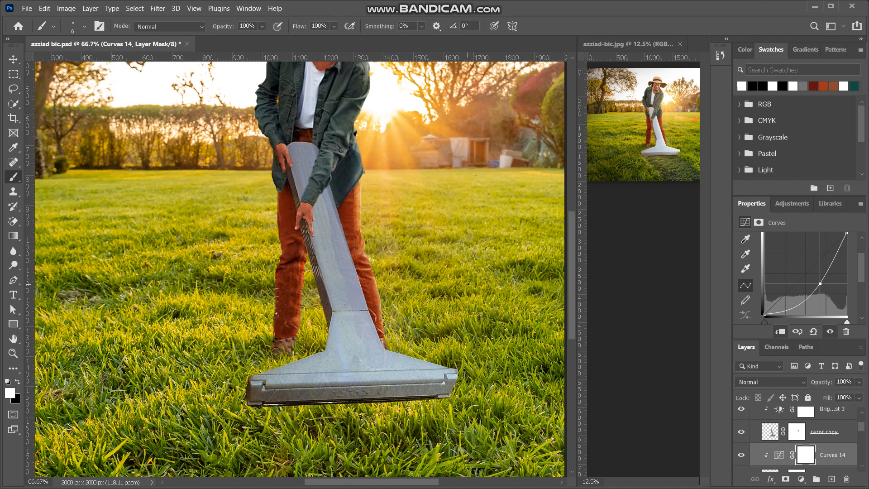
pyautogui.hotkey('ctrl', '-')
pyautogui.hotkey('ctrl', '+')
pyautogui.hotkey('ctrl', 'i')
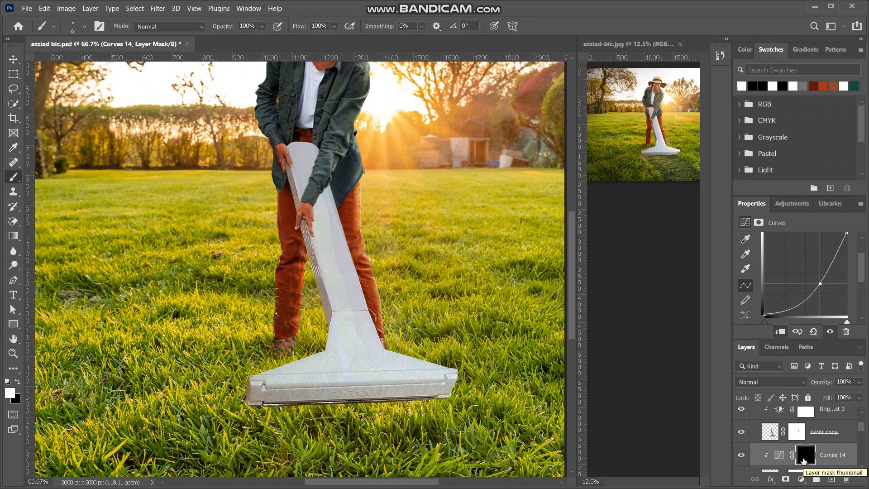
# Paint white on the Curves mask over the lower razor head with a soft 200 px brush at 4% flow.
pyautogui.hotkey('ctrl', '+')
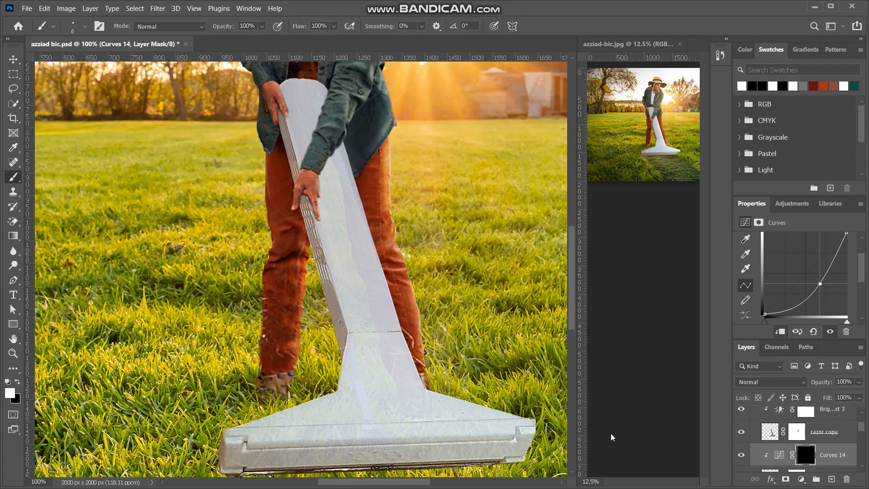
pyautogui.scroll(-3, 539, 412)
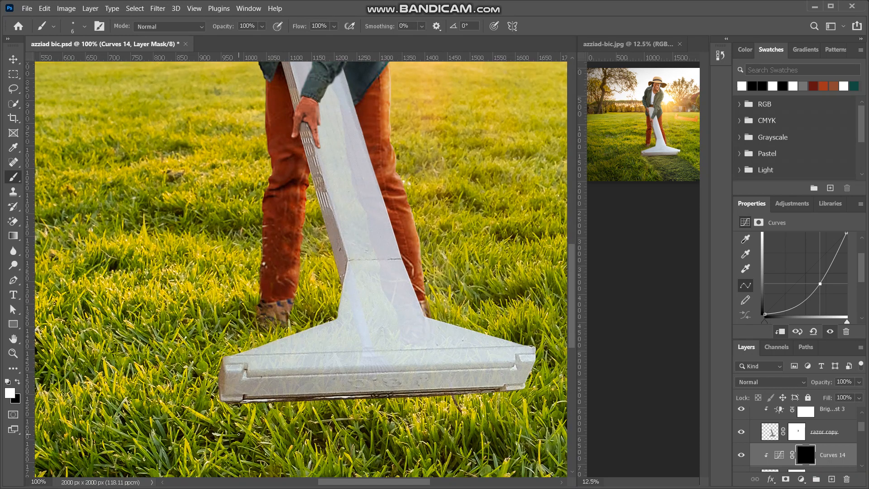
pyautogui.scroll(-2, 238, 434)
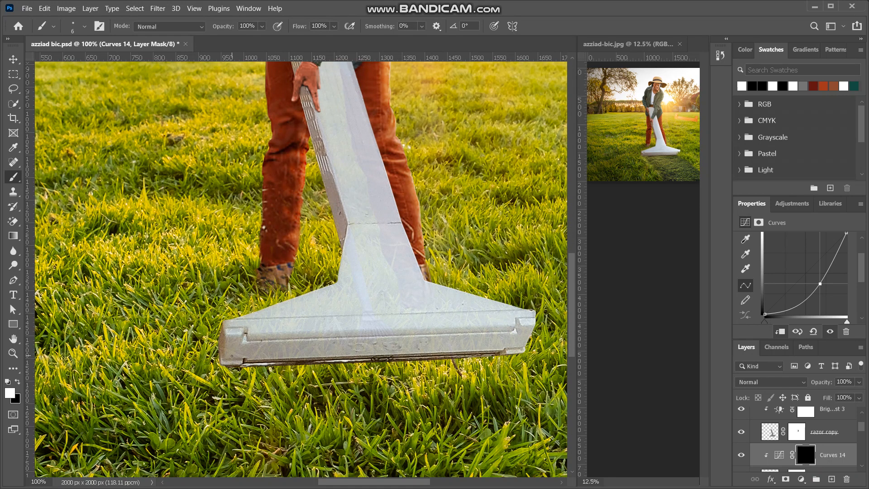
pyautogui.press(']')
pyautogui.press(']')
pyautogui.press(']')
pyautogui.press(']')
pyautogui.press(']')
pyautogui.press(']')
pyautogui.press(']')
pyautogui.press(']')
pyautogui.press(']')
pyautogui.press(']')
pyautogui.press(']')
pyautogui.press(']')
pyautogui.press(']')
pyautogui.press(']')
pyautogui.press(']')
pyautogui.press(']')
pyautogui.press(']')
pyautogui.press(']')
pyautogui.press(']')
pyautogui.press(']')
pyautogui.scroll(2, 232, 355)
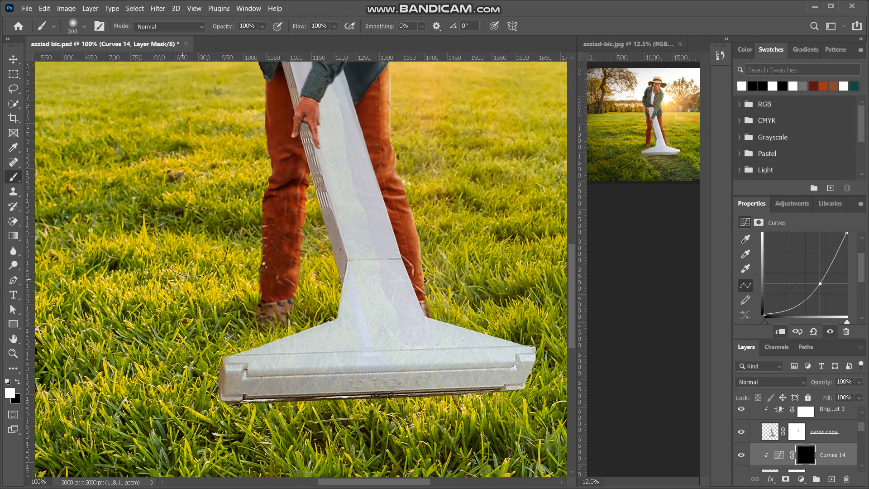
pyautogui.scroll(-3, 192, 242)
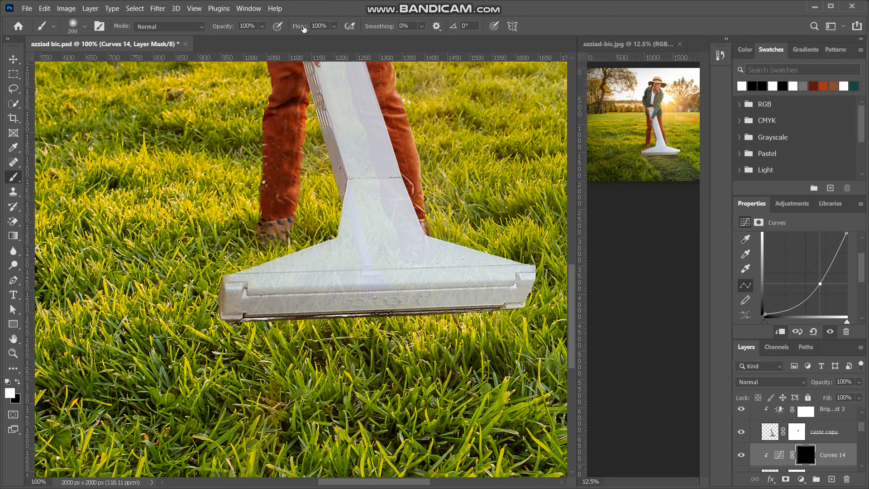
pyautogui.moveTo(304, 27); pyautogui.dragTo(244, 53)
pyautogui.scroll(-2, 254, 333)
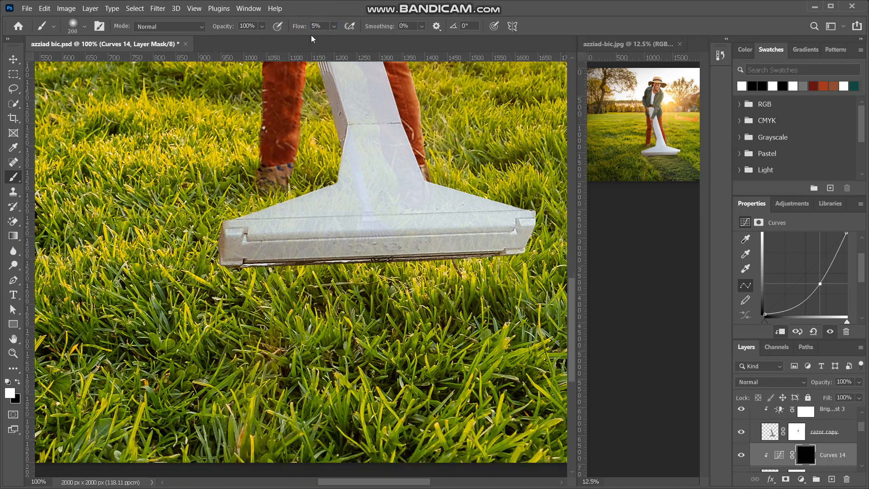
pyautogui.moveTo(297, 30); pyautogui.dragTo(295, 35)
pyautogui.scroll(-2, 226, 355)
pyautogui.moveTo(201, 173)
pyautogui.mouseDown()
pyautogui.moveTo(259, 192)
pyautogui.moveTo(216, 215)
pyautogui.moveTo(300, 227)
pyautogui.moveTo(231, 211)
pyautogui.moveTo(374, 214)
pyautogui.moveTo(397, 207)
pyautogui.moveTo(388, 209)
pyautogui.moveTo(401, 227)
pyautogui.moveTo(364, 231)
pyautogui.moveTo(397, 209)
pyautogui.moveTo(429, 217)
pyautogui.moveTo(499, 207)
pyautogui.moveTo(518, 220)
pyautogui.moveTo(494, 201)
pyautogui.moveTo(476, 201)
pyautogui.moveTo(522, 201)
pyautogui.moveTo(306, 233)
pyautogui.moveTo(304, 216)
pyautogui.moveTo(273, 220)
pyautogui.moveTo(351, 236)
pyautogui.mouseUp()
pyautogui.scroll(3, 351, 235)
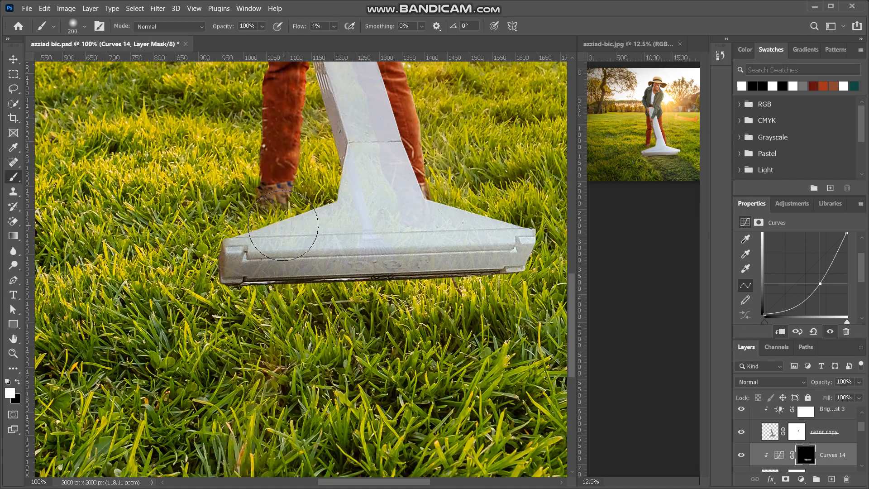
# Paint the Curves darkening along the ribbed side edge of the razor handle, from the hands down to the neck.
pyautogui.scroll(1, 283, 226)
pyautogui.scroll(2, 312, 168)
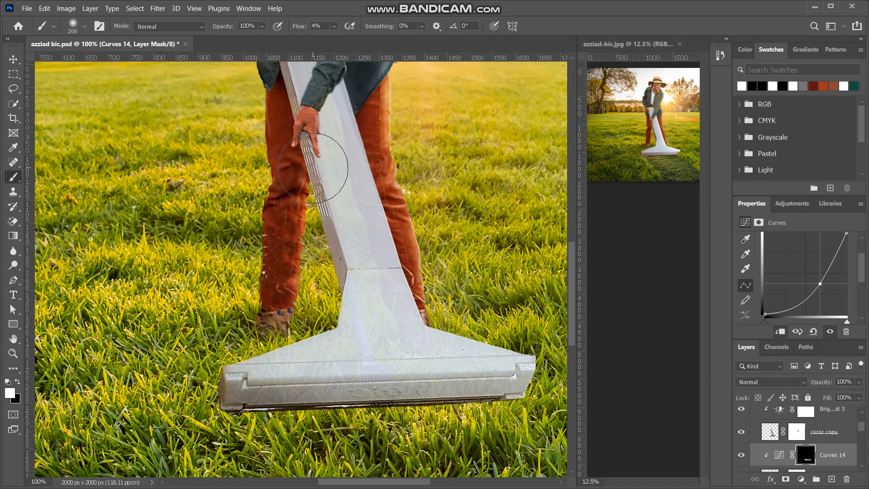
pyautogui.scroll(2, 312, 167)
pyautogui.hscroll(-1, 271, 118)
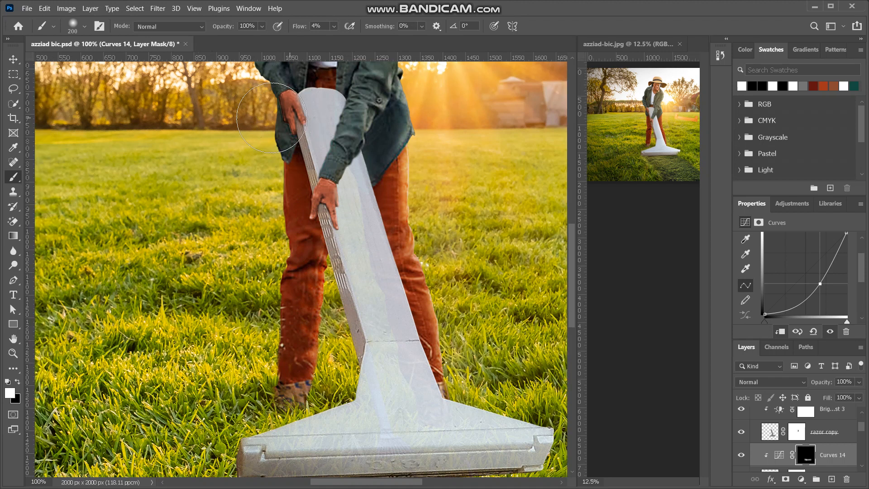
pyautogui.hscroll(-1, 272, 117)
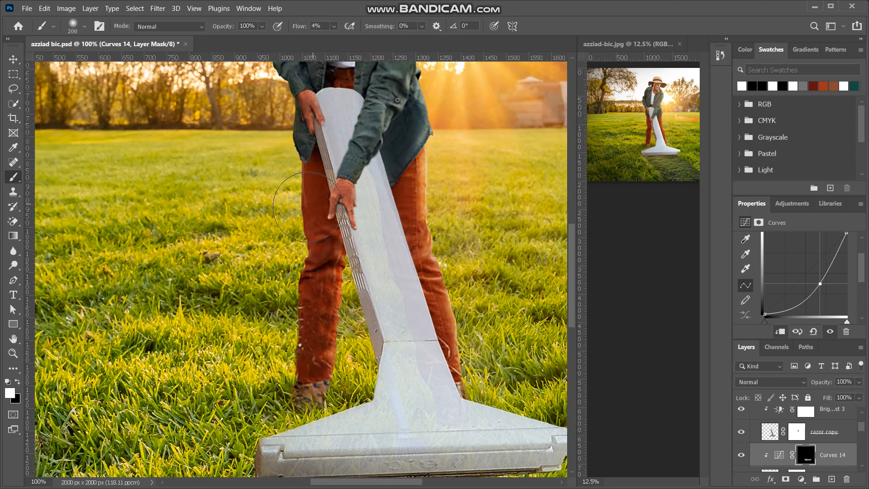
pyautogui.moveTo(359, 314); pyautogui.dragTo(374, 310)
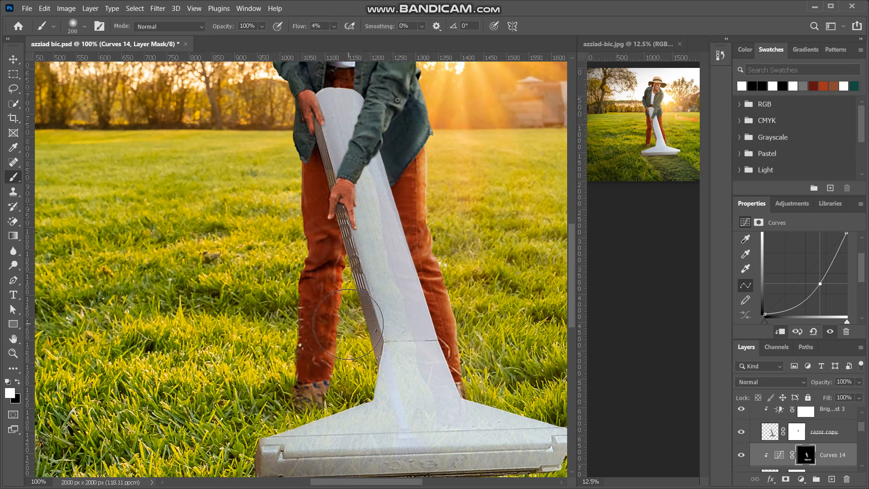
# Inspect the painted shading up close along the razor handle and across the razor head.
pyautogui.hotkey('ctrl', '+')
pyautogui.scroll(-7, 369, 280)
pyautogui.scroll(1, 429, 204)
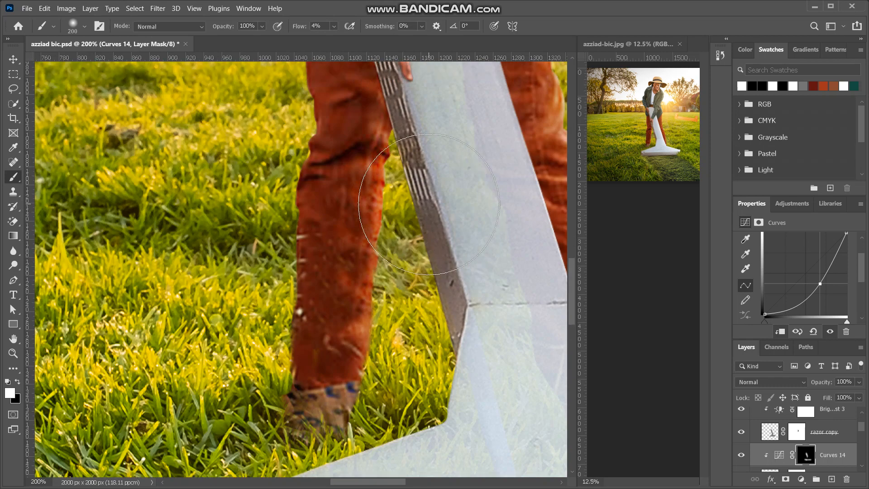
pyautogui.scroll(8, 429, 204)
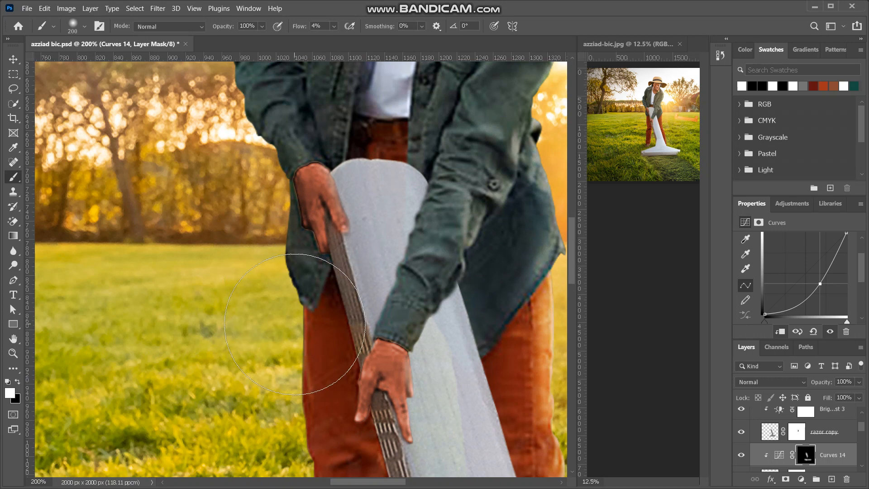
pyautogui.scroll(-10, 295, 324)
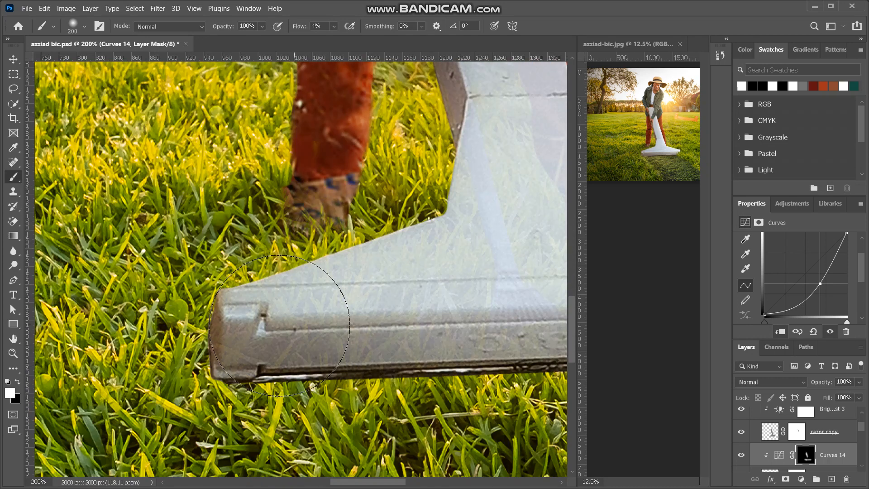
pyautogui.hscroll(5, 301, 281)
pyautogui.scroll(-2, 298, 317)
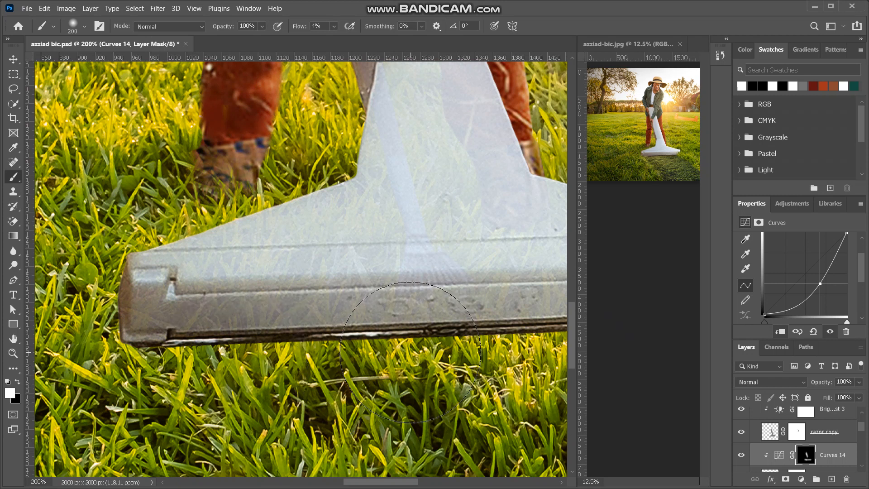
pyautogui.scroll(5, 388, 213)
# Set the brush to 60 px with 1% flow for softer shading on the Curves mask.
pyautogui.moveTo(297, 24); pyautogui.dragTo(296, 28)
pyautogui.press('[')
pyautogui.hotkey('ctrl', '-')
pyautogui.press('[')
pyautogui.press('[')
pyautogui.press('[')
pyautogui.press('[')
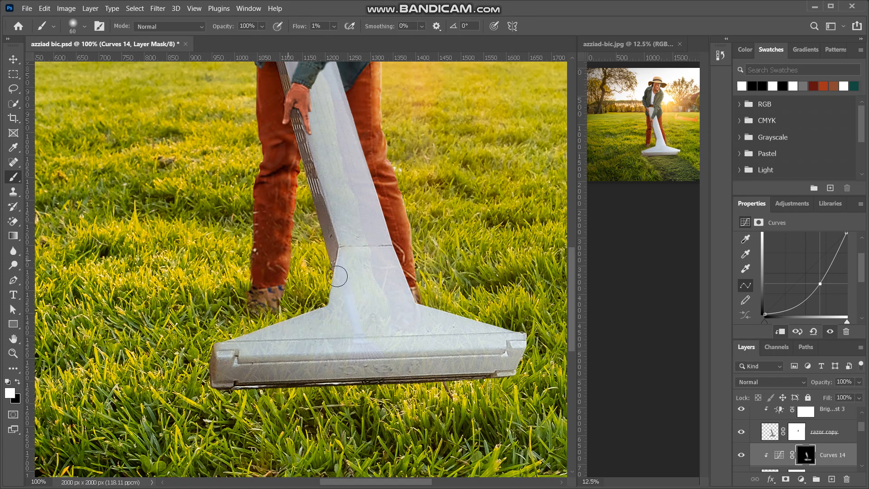
pyautogui.hotkey('ctrl', '-')
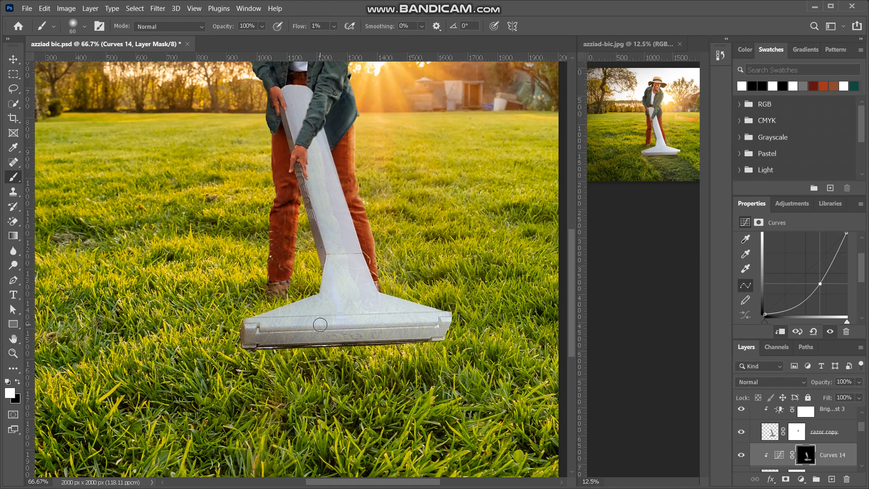
pyautogui.hotkey('ctrl', '+')
pyautogui.scroll(3, 320, 325)
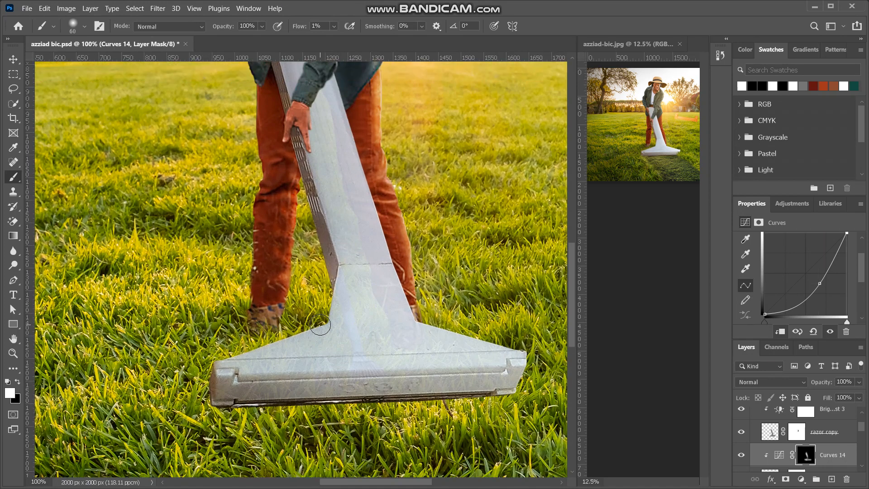
pyautogui.scroll(3, 320, 324)
pyautogui.scroll(3, 321, 226)
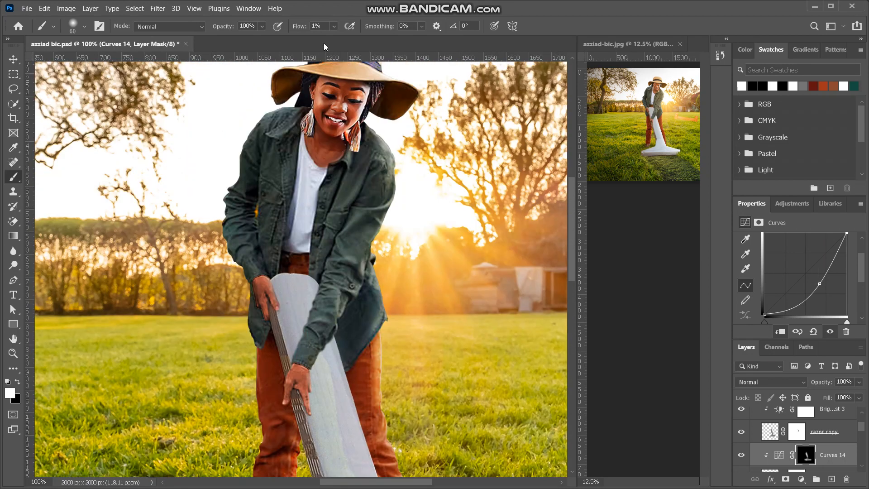
# Set the brush flow to 2% and paint more Curves darkening along the handle's ribbed side edge near the upper hand.
pyautogui.moveTo(299, 29); pyautogui.dragTo(301, 33)
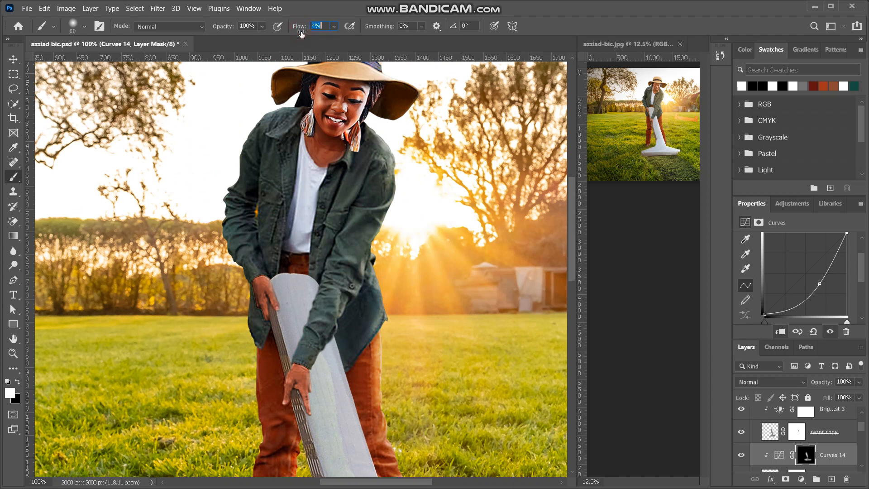
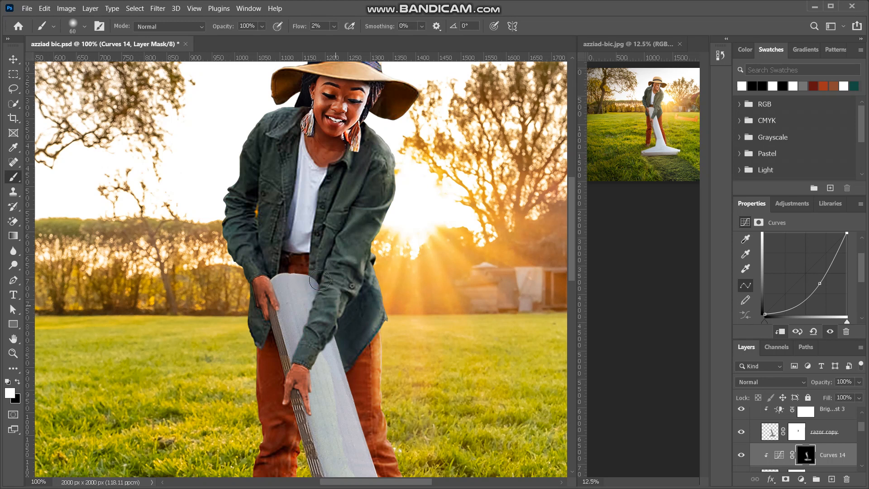
pyautogui.scroll(-2, 336, 340)
pyautogui.scroll(-1, 336, 339)
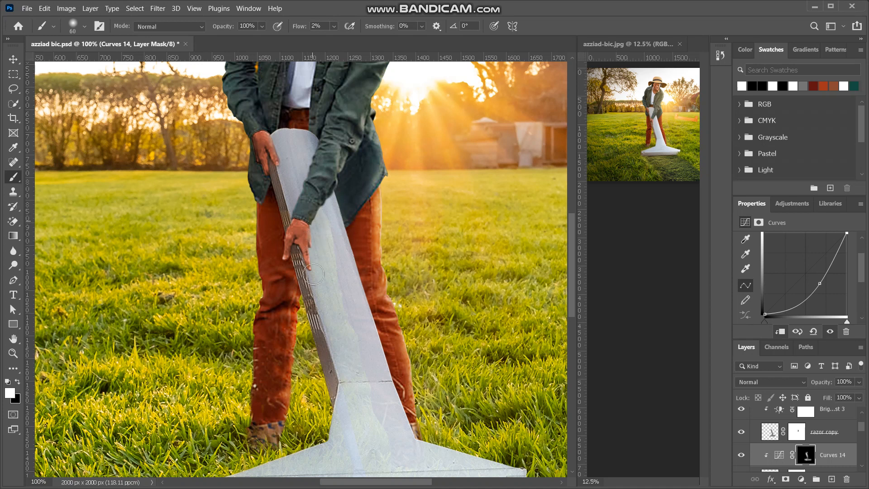
pyautogui.click(331, 345)
pyautogui.scroll(4, 331, 344)
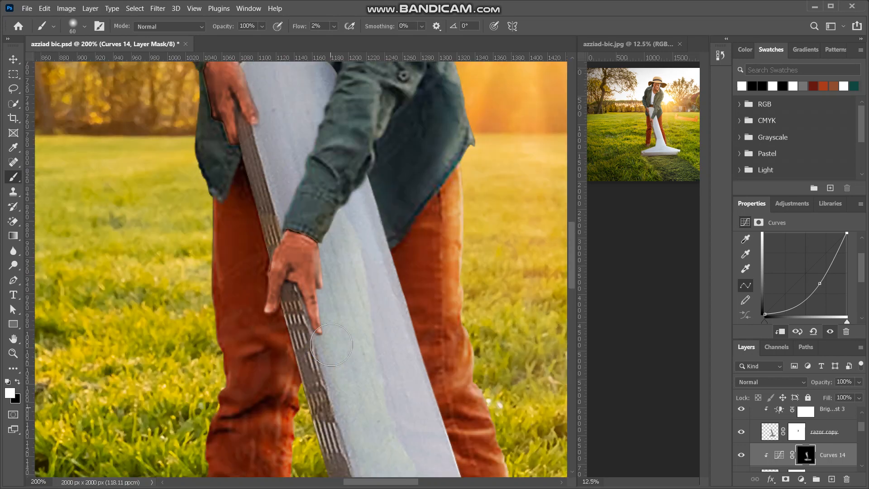
pyautogui.scroll(4, 331, 345)
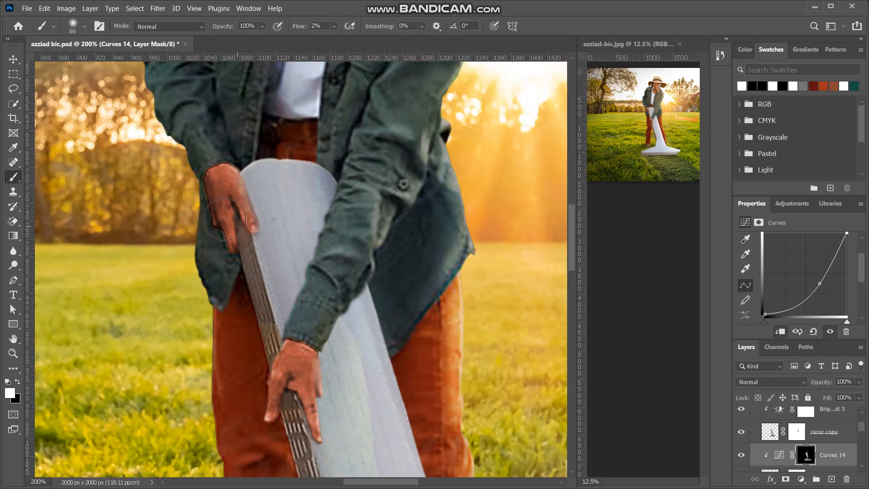
pyautogui.moveTo(224, 219); pyautogui.dragTo(246, 267)
pyautogui.scroll(-10, 247, 267)
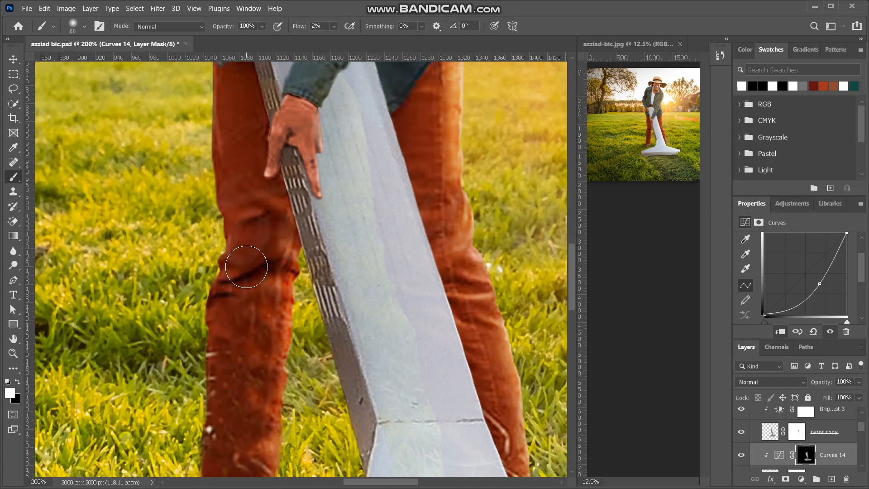
pyautogui.scroll(-2, 360, 258)
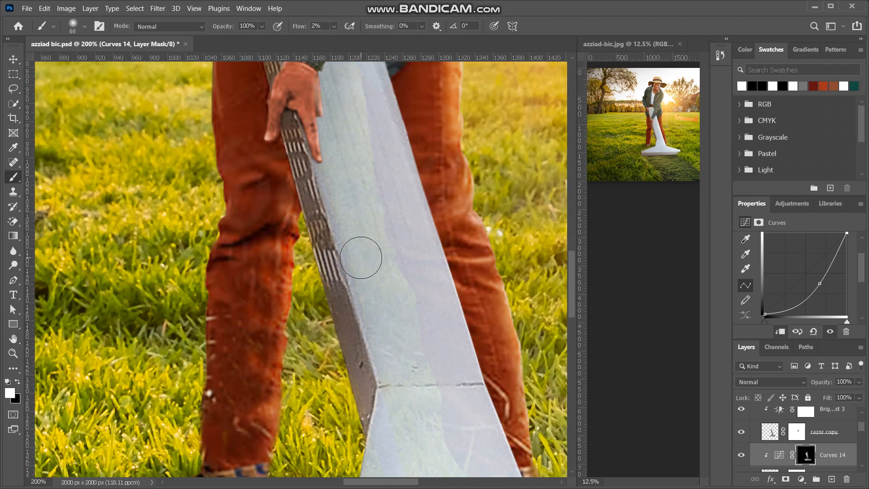
# Reduce the brush to 15 px and darken the notch at the right end of the razor head on the Curves mask.
pyautogui.scroll(-10, 361, 257)
pyautogui.hscroll(3, 359, 256)
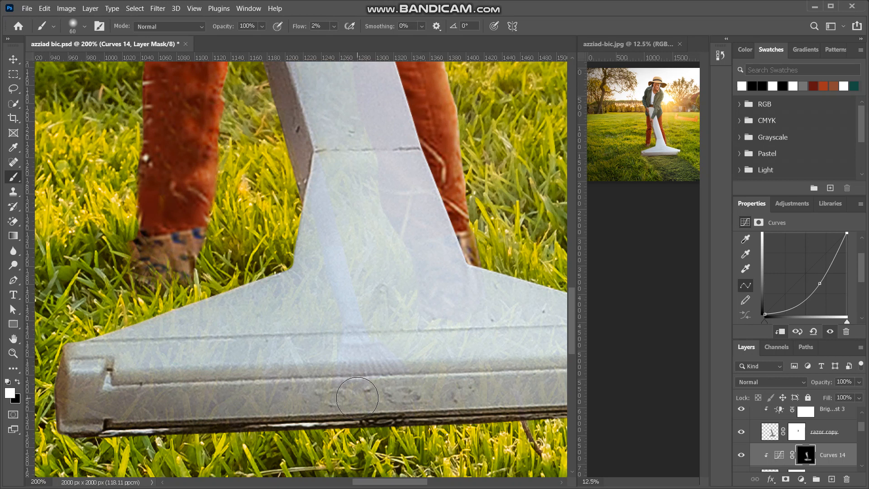
pyautogui.hscroll(6, 442, 365)
pyautogui.press('[')
pyautogui.press('[')
pyautogui.press('[')
pyautogui.press('[')
pyautogui.press('[')
pyautogui.press('[')
pyautogui.press('[')
pyautogui.press('[')
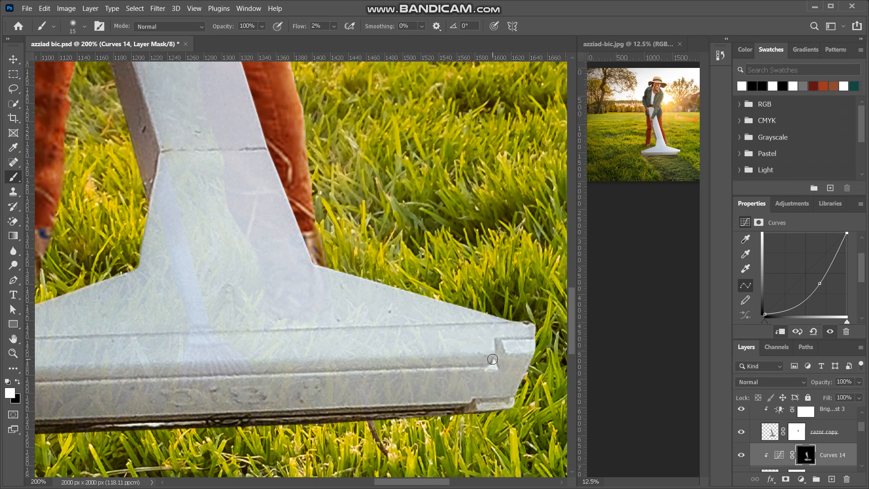
pyautogui.moveTo(498, 343); pyautogui.dragTo(498, 345)
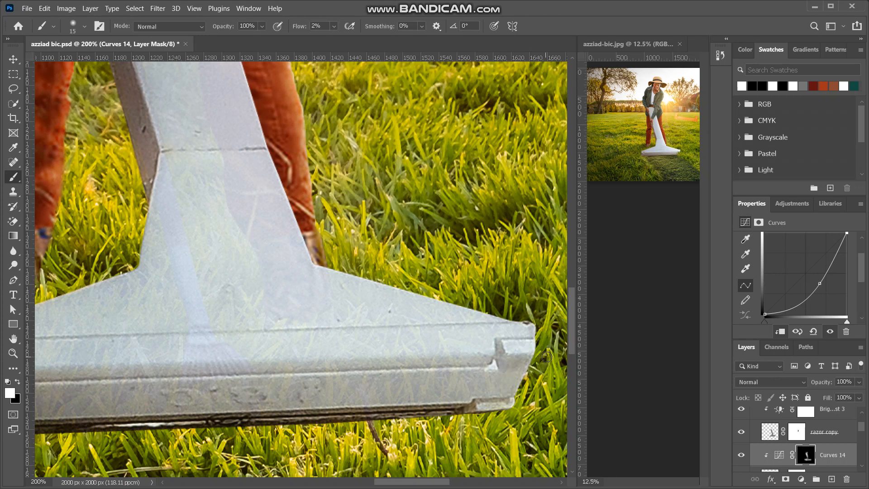
# Enlarge the brush and shade the right end of the razor head from its lower step up to the notch.
pyautogui.press(']')
pyautogui.press(']')
pyautogui.press(']')
pyautogui.press(']')
pyautogui.moveTo(483, 404)
pyautogui.mouseDown()
pyautogui.moveTo(492, 383)
pyautogui.moveTo(522, 362)
pyautogui.moveTo(506, 400)
pyautogui.moveTo(511, 384)
pyautogui.moveTo(481, 412)
pyautogui.moveTo(492, 411)
pyautogui.moveTo(467, 413)
pyautogui.moveTo(499, 410)
pyautogui.moveTo(522, 376)
pyautogui.moveTo(491, 362)
pyautogui.mouseUp()
# Return the brush to 15 px and darken the notch at the left end of the razor head.
pyautogui.press('[')
pyautogui.press('[')
pyautogui.press('[')
pyautogui.press('[')
pyautogui.press('[')
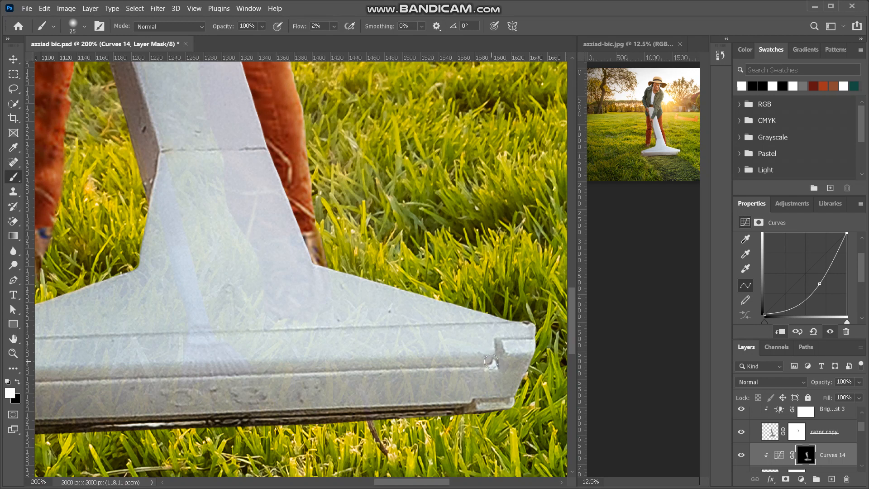
pyautogui.press(']')
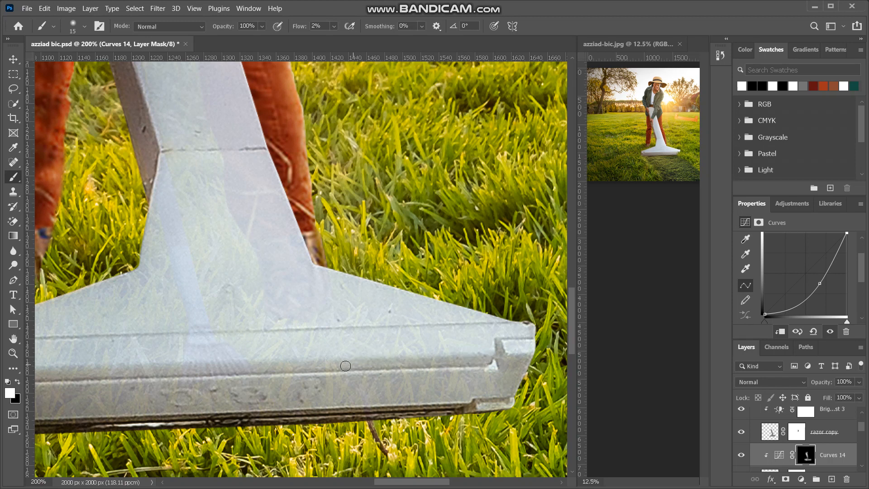
pyautogui.hscroll(-5, 370, 373)
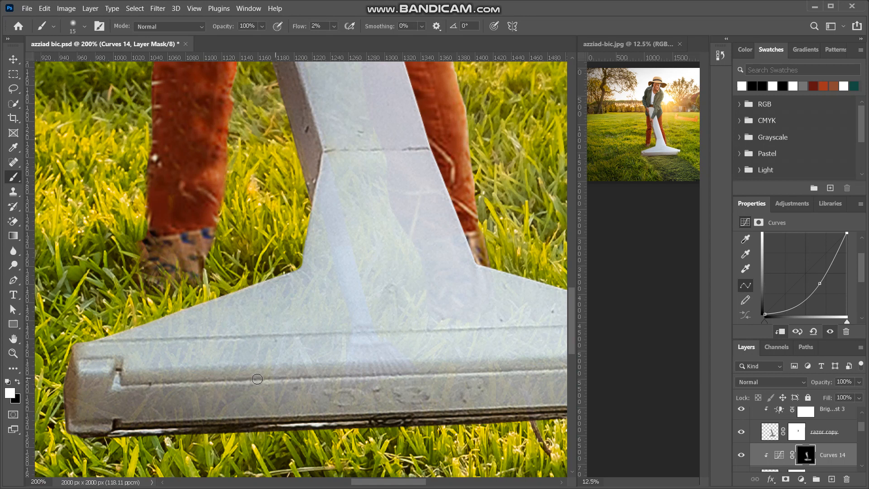
pyautogui.moveTo(119, 362); pyautogui.dragTo(118, 377)
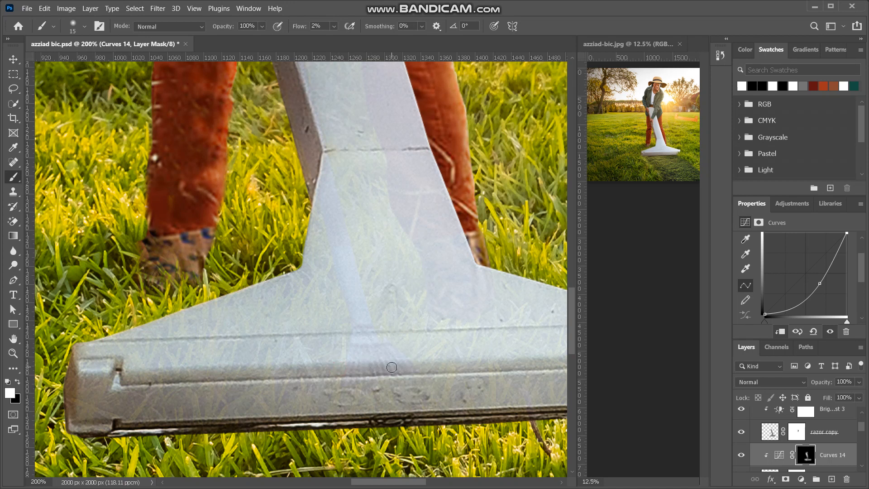
# Raise the razor layer's opacity to 100%.
pyautogui.scroll(-1, 843, 455)
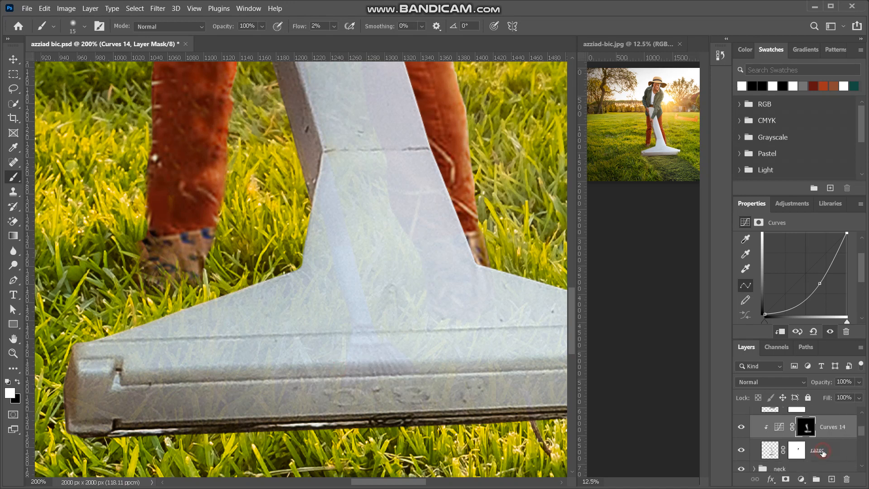
pyautogui.click(822, 453)
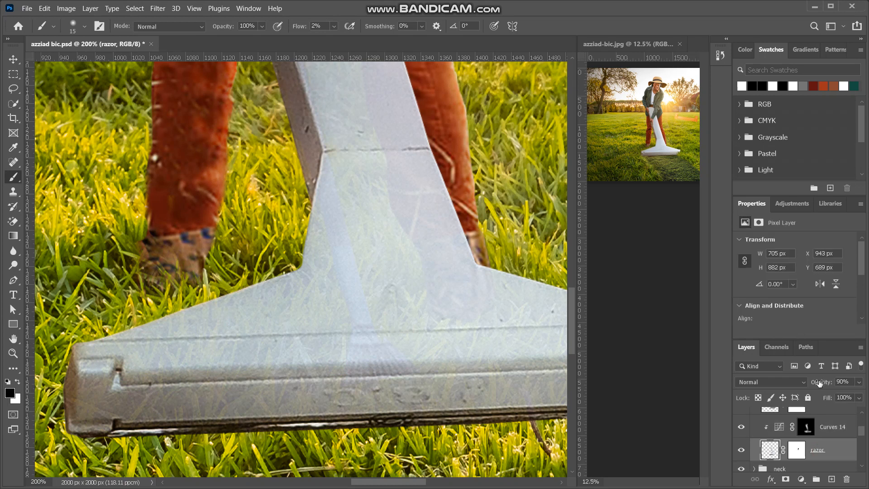
pyautogui.moveTo(819, 381); pyautogui.dragTo(842, 378)
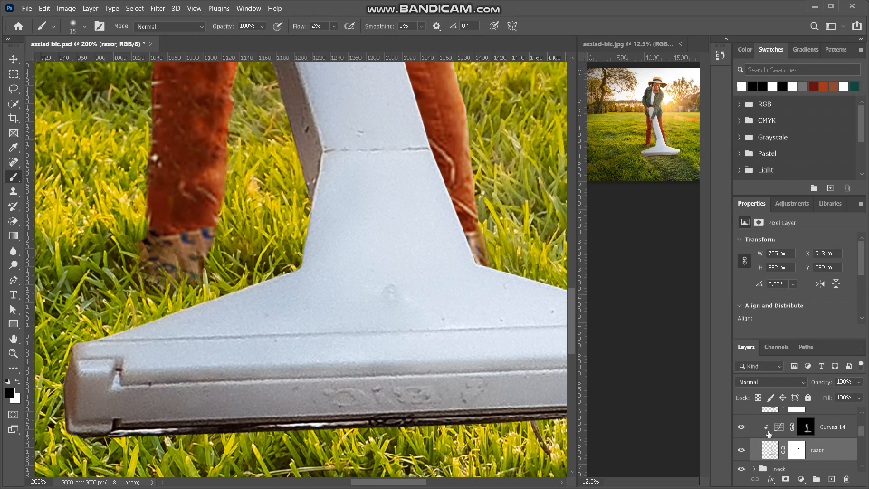
# Return to the Curves 14 mask, darken the long groove beside the razor head's left notch, and check it at several zooms.
pyautogui.click(806, 426)
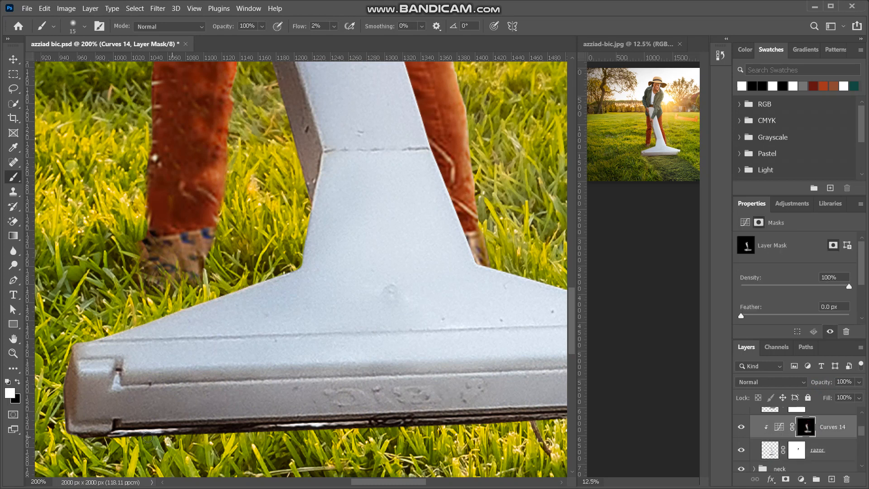
pyautogui.moveTo(124, 380); pyautogui.dragTo(142, 381)
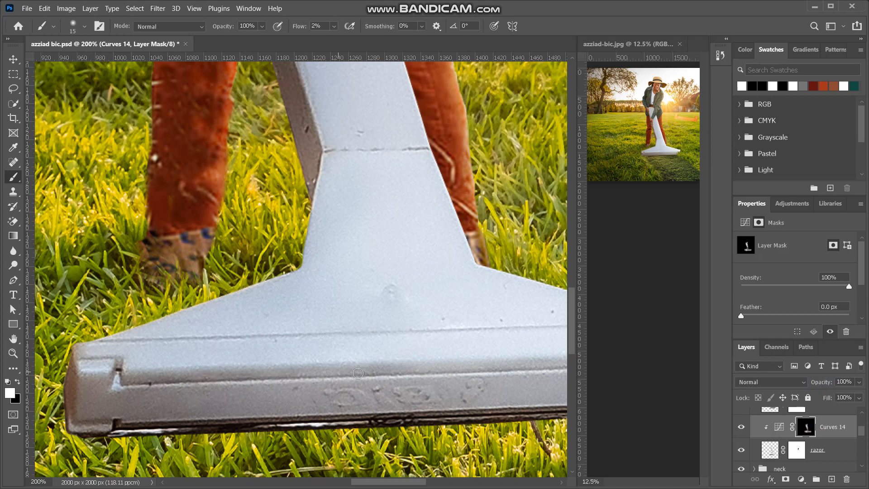
pyautogui.hotkey('ctrl', '-')
pyautogui.hotkey('ctrl', '-')
pyautogui.hotkey('ctrl', '-')
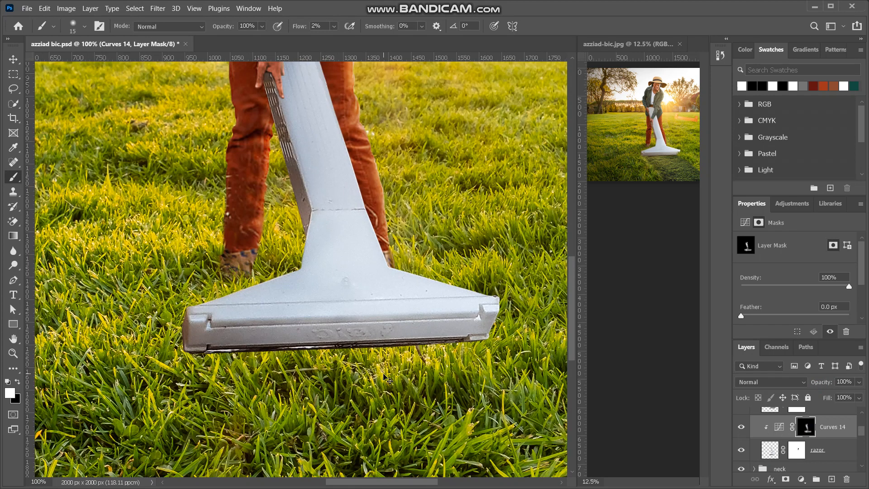
pyautogui.hotkey('ctrl', '+')
pyautogui.hotkey('ctrl', '+')
pyautogui.hotkey('ctrl', '+')
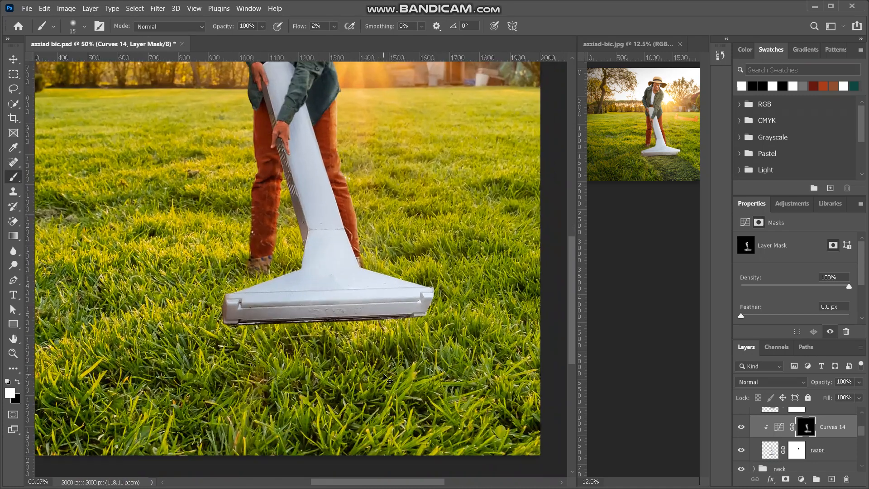
pyautogui.scroll(-3, 383, 373)
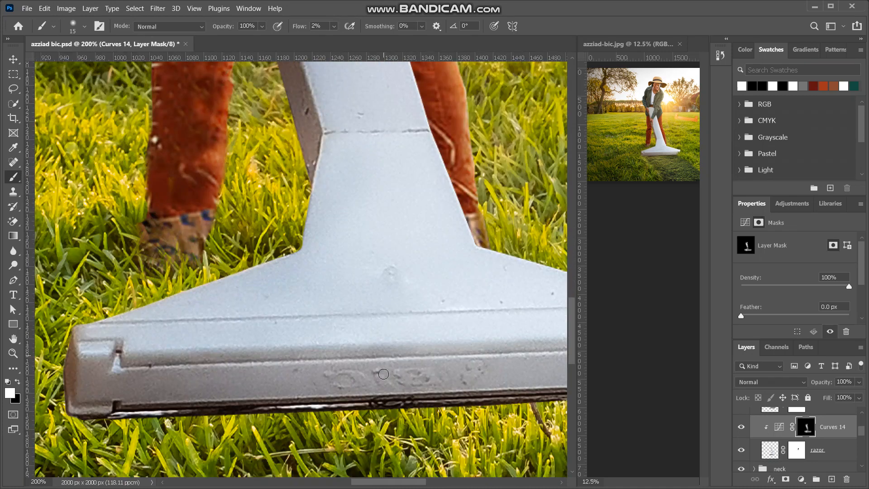
# Paint black on the Curves 14 mask along the razor head's bottom edge with a 40 px brush at 16–19% flow.
pyautogui.press('x')
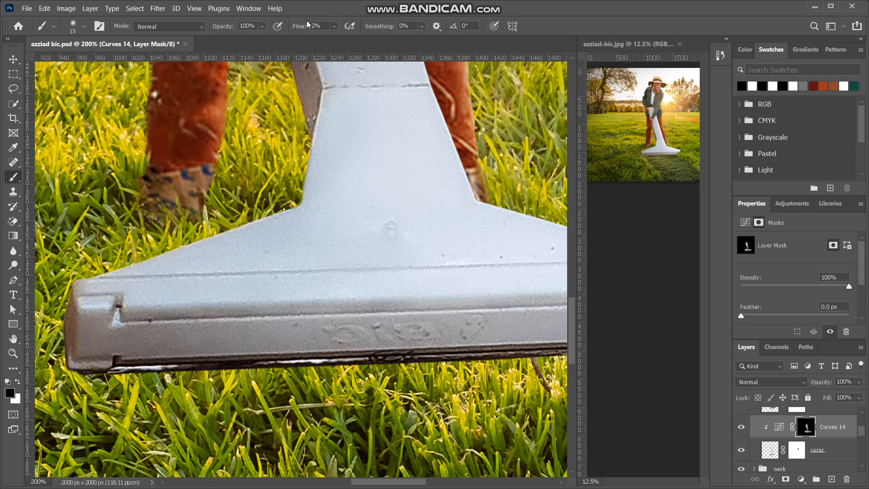
pyautogui.moveTo(298, 29); pyautogui.dragTo(305, 29)
pyautogui.scroll(-4, 339, 202)
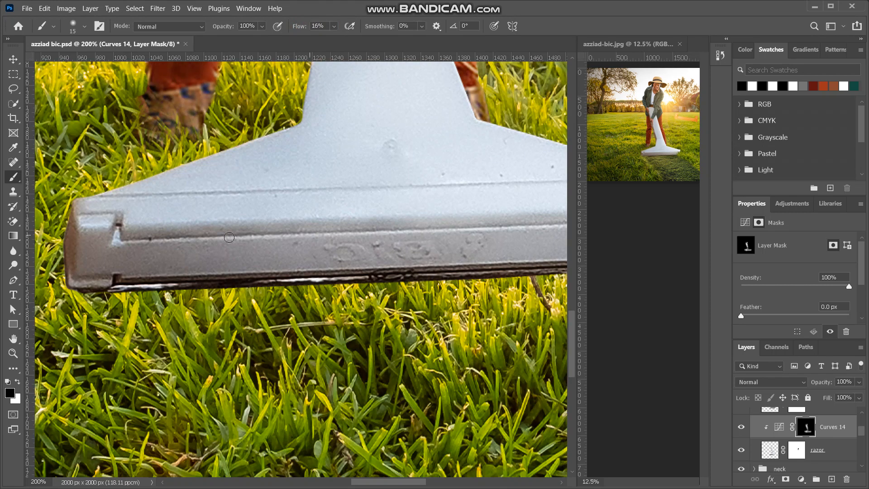
pyautogui.press(']')
pyautogui.press(']')
pyautogui.press(']')
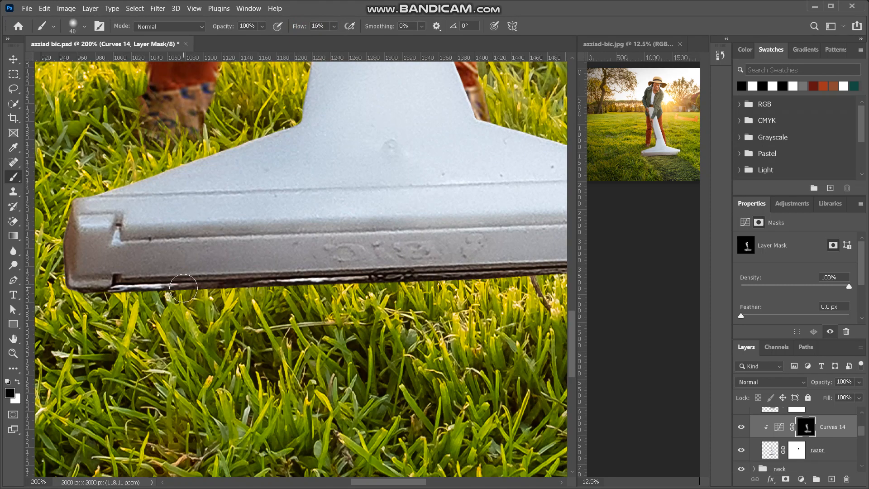
pyautogui.moveTo(179, 286); pyautogui.dragTo(274, 286)
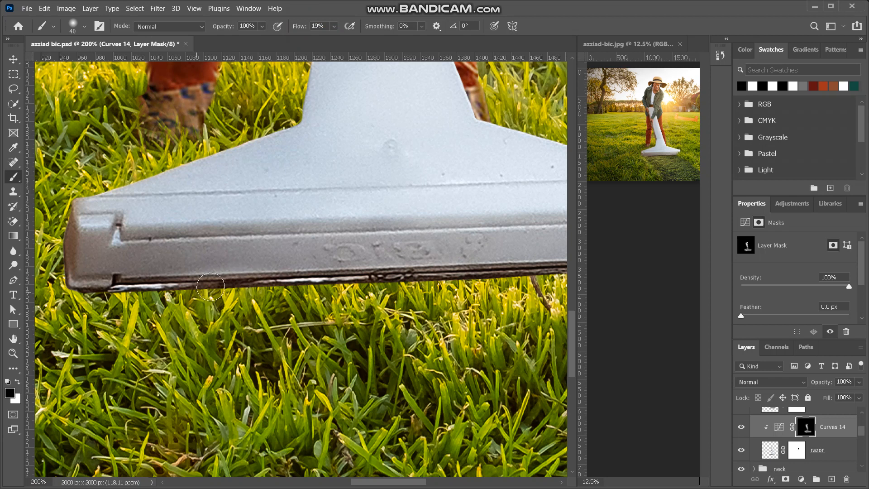
pyautogui.hscroll(2, 331, 272)
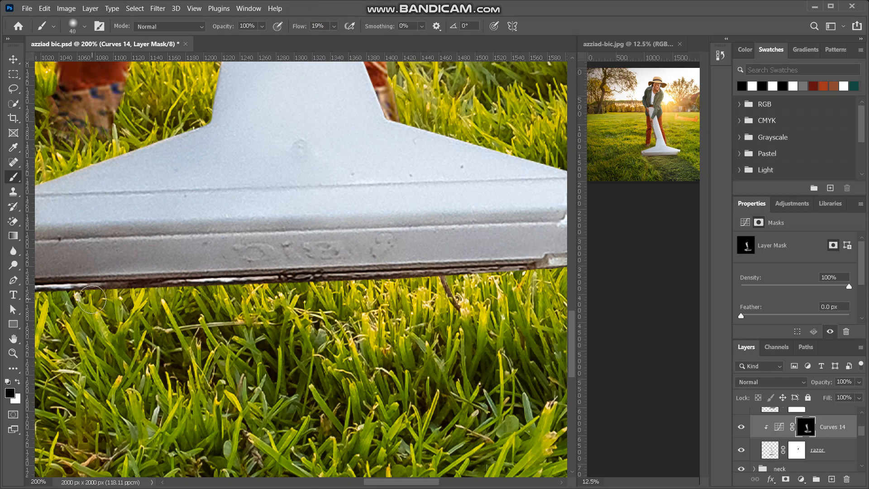
# Examine the shading of the whole razor against the woman and the garden at reduced zoom levels.
pyautogui.hotkey('ctrl', '-')
pyautogui.hotkey('ctrl', '-')
pyautogui.hotkey('ctrl', '-')
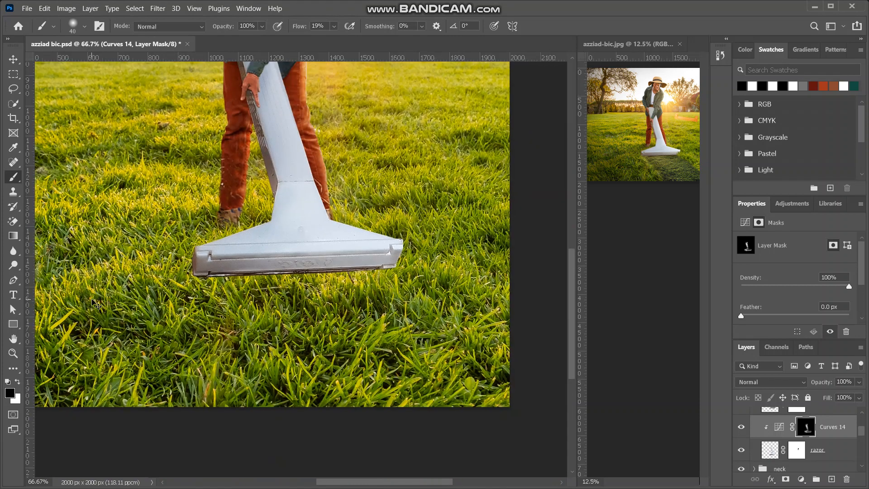
pyautogui.hotkey('ctrl', '-')
pyautogui.hotkey('ctrl', '+')
pyautogui.hotkey('ctrl', '+')
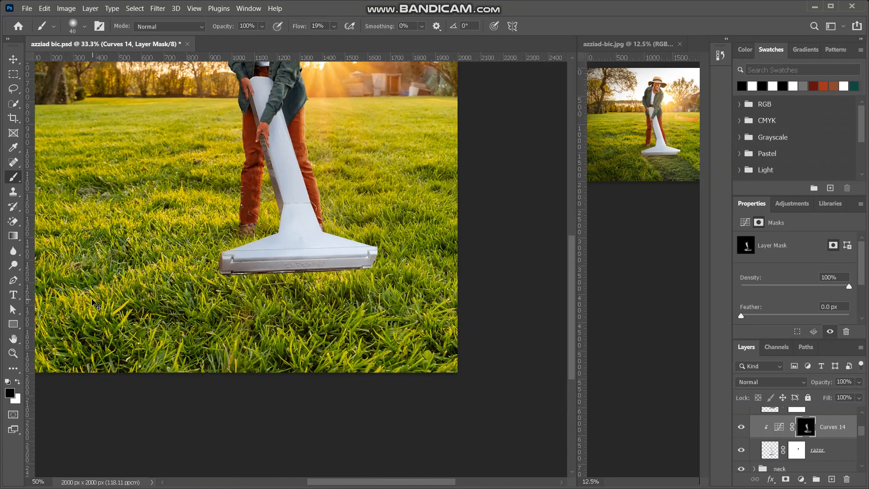
pyautogui.scroll(6, 92, 300)
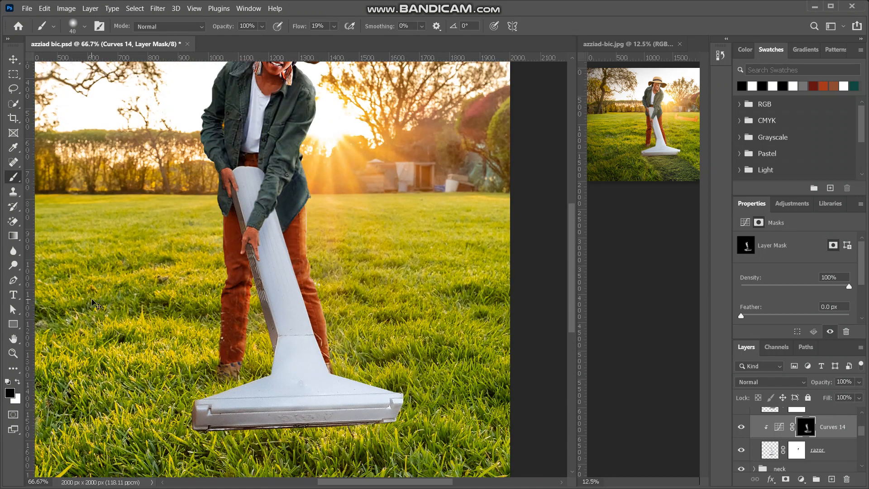
pyautogui.hotkey('ctrl', '-')
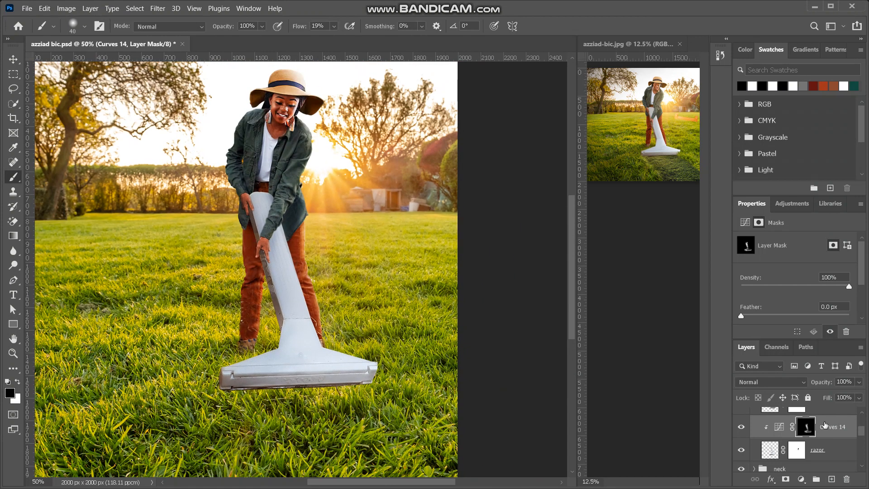
# Add a brightening Curves adjustment clipped to the razor above Curves 14, and invert its mask to black.
pyautogui.click(801, 479)
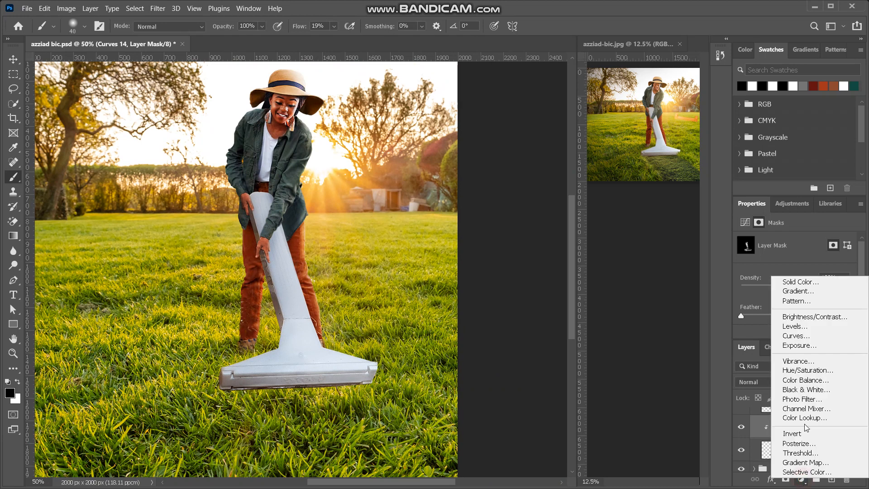
pyautogui.click(807, 337)
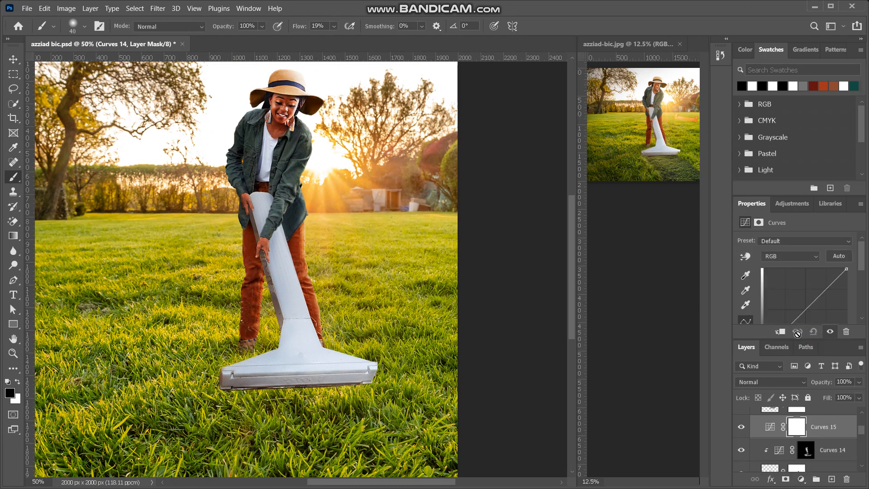
pyautogui.moveTo(803, 313); pyautogui.dragTo(786, 309)
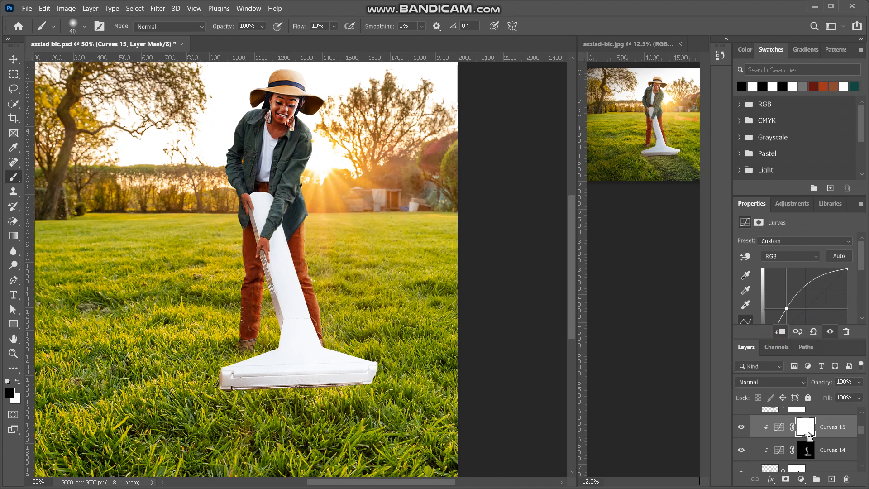
pyautogui.hotkey('ctrl', 'i')
pyautogui.hscroll(-5, 330, 354)
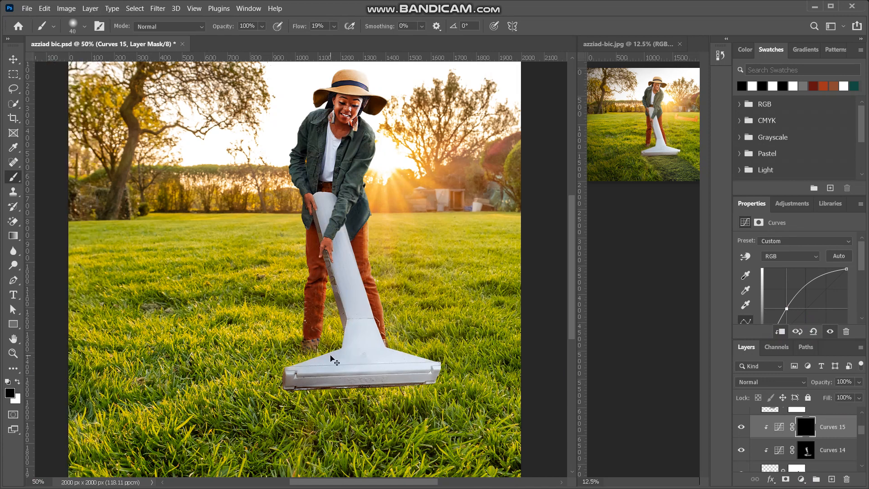
# Paint white on the Curves 15 mask along the razor handle's sunlit right edge with a 40 px brush at 19% flow.
pyautogui.scroll(1, 333, 360)
pyautogui.scroll(4, 333, 361)
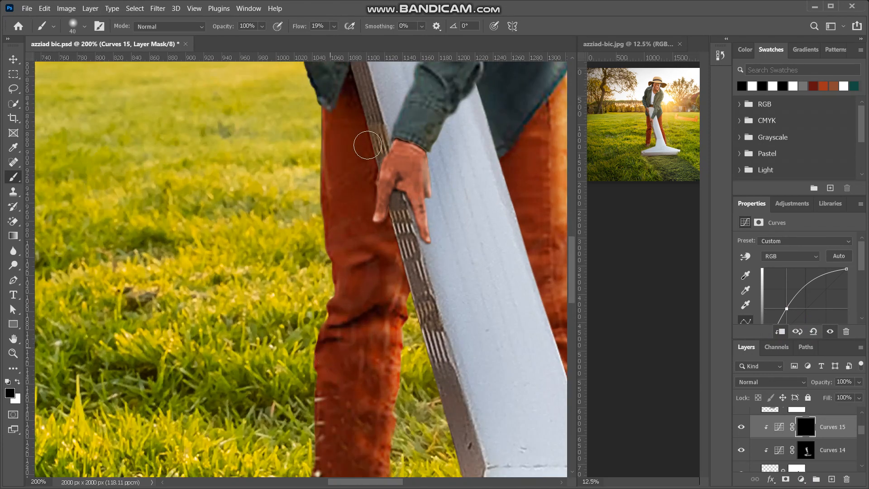
pyautogui.hscroll(1, 389, 92)
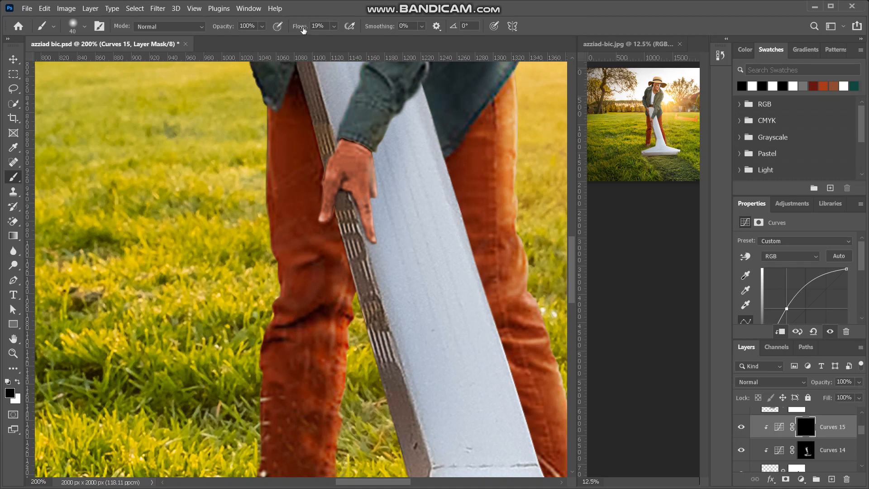
pyautogui.hscroll(1, 175, 255)
pyautogui.press('x')
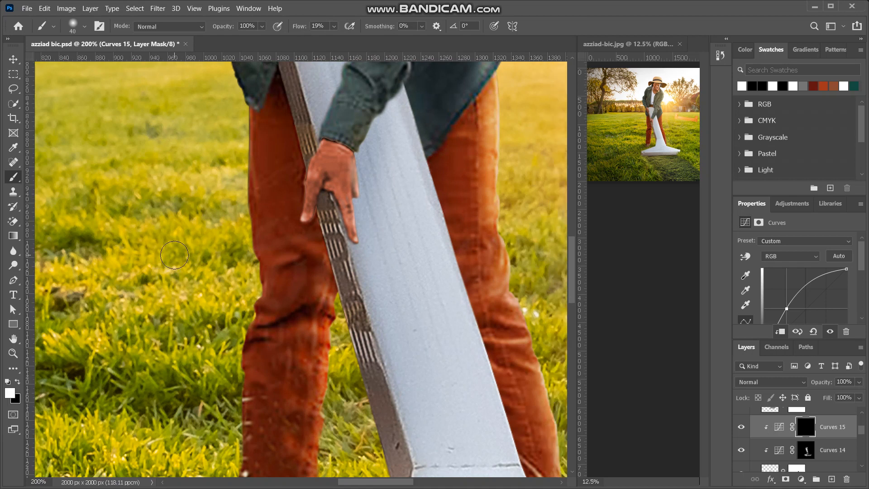
pyautogui.scroll(3, 228, 260)
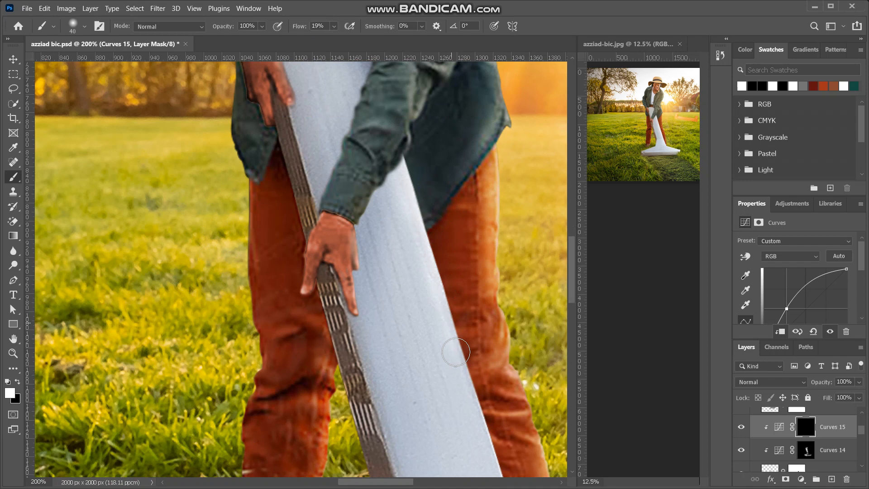
pyautogui.scroll(-3, 457, 317)
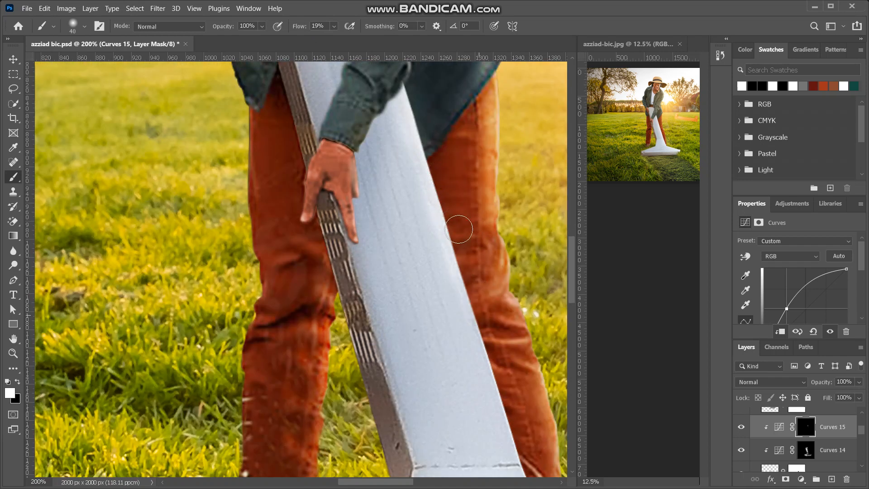
pyautogui.scroll(-3, 475, 317)
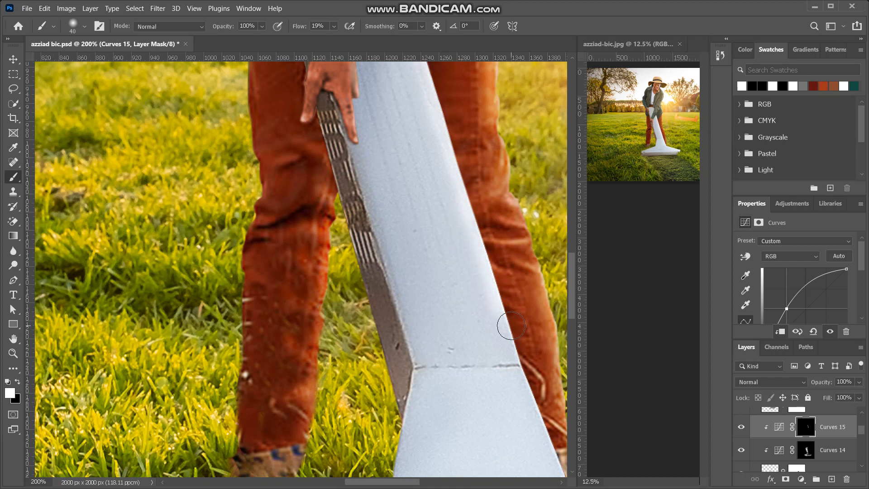
# Continue the white edge highlight on the Curves 15 mask down the razor's neck and along the head's right shoulder.
pyautogui.hscroll(2, 511, 326)
pyautogui.scroll(-5, 511, 325)
pyautogui.hscroll(3, 511, 325)
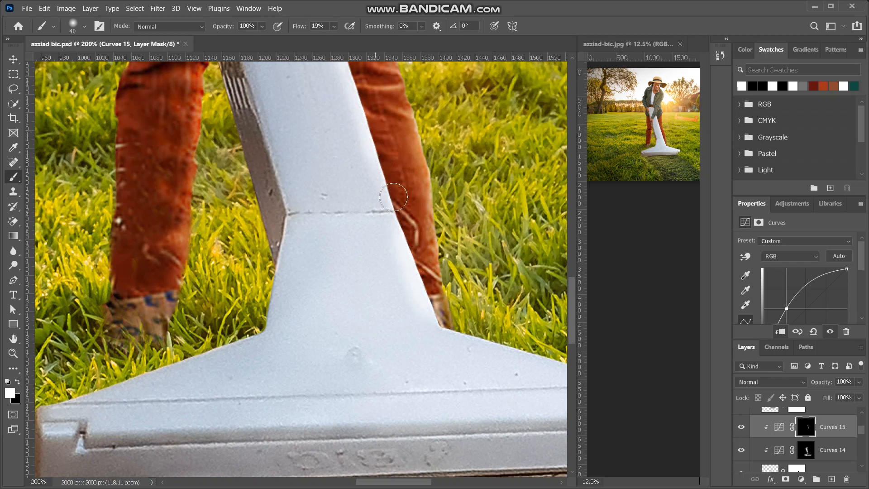
pyautogui.scroll(-5, 397, 242)
pyautogui.hscroll(3, 397, 243)
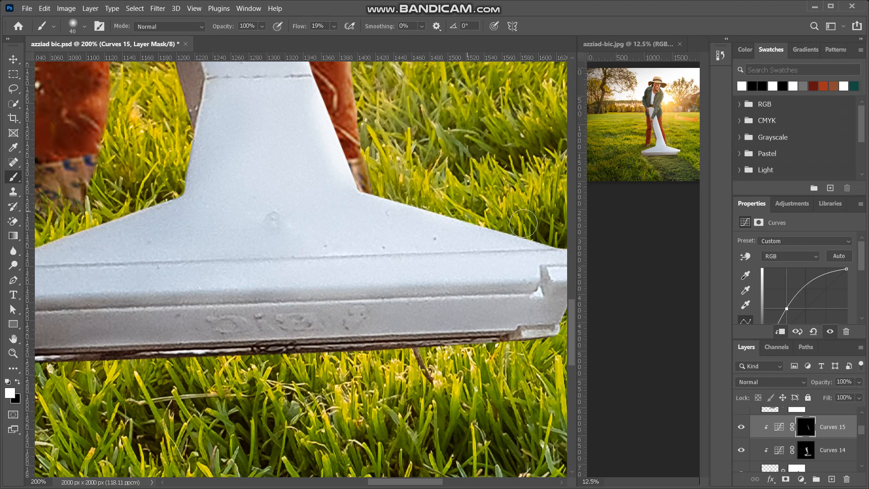
pyautogui.hscroll(4, 552, 245)
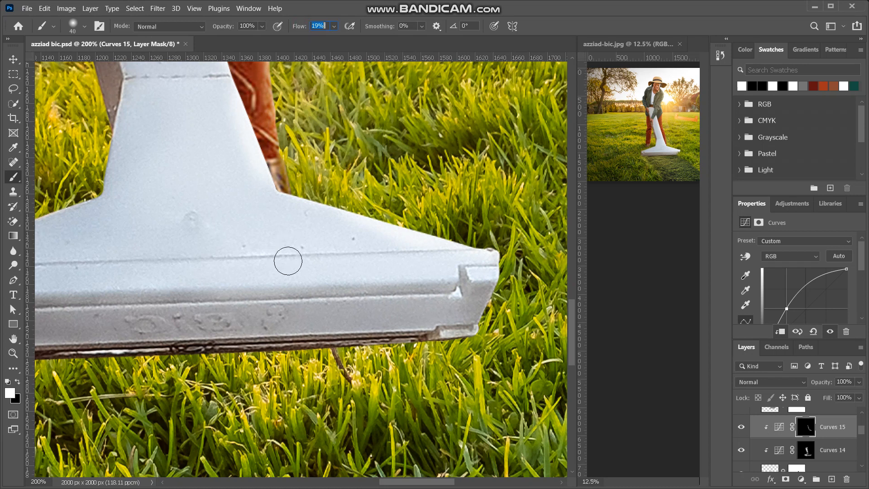
# Reduce the brush to 10 px and brighten the long ridge between the razor head's end notches with a straight white stroke.
pyautogui.press('[')
pyautogui.press('[')
pyautogui.press('[')
pyautogui.press('[')
pyautogui.press('[')
pyautogui.hscroll(-5, 454, 280)
pyautogui.hscroll(-5, 454, 280)
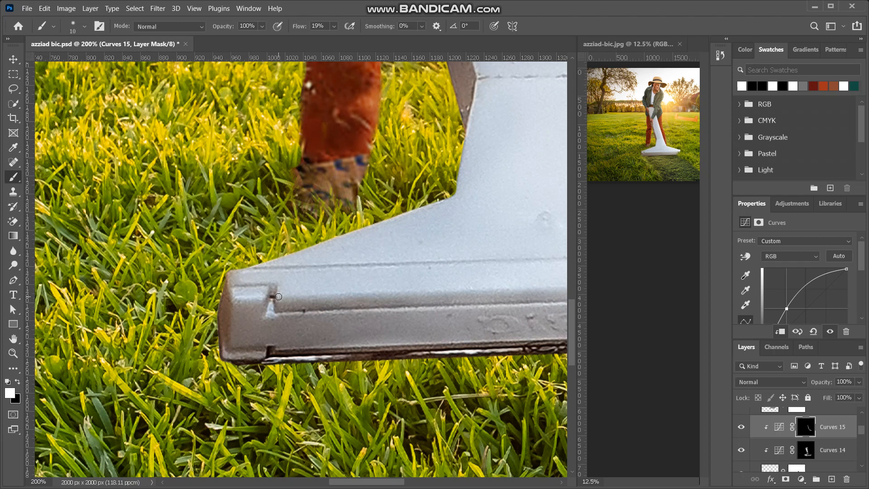
pyautogui.keyDown('shift'); pyautogui.click(278, 297); pyautogui.keyUp('shift')
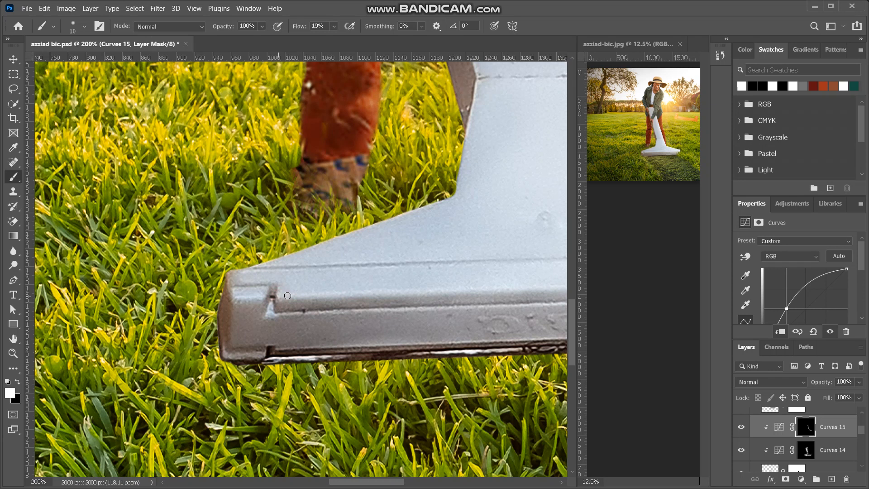
pyautogui.hscroll(10, 311, 295)
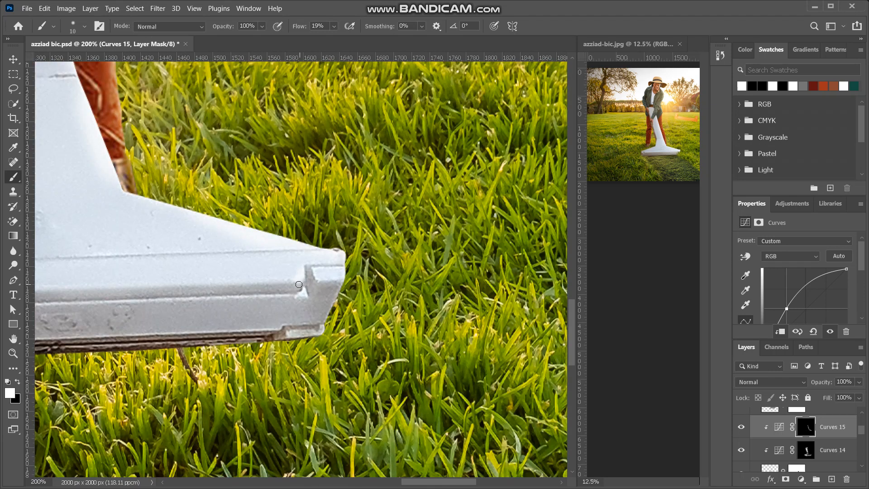
pyautogui.hscroll(-3, 299, 281)
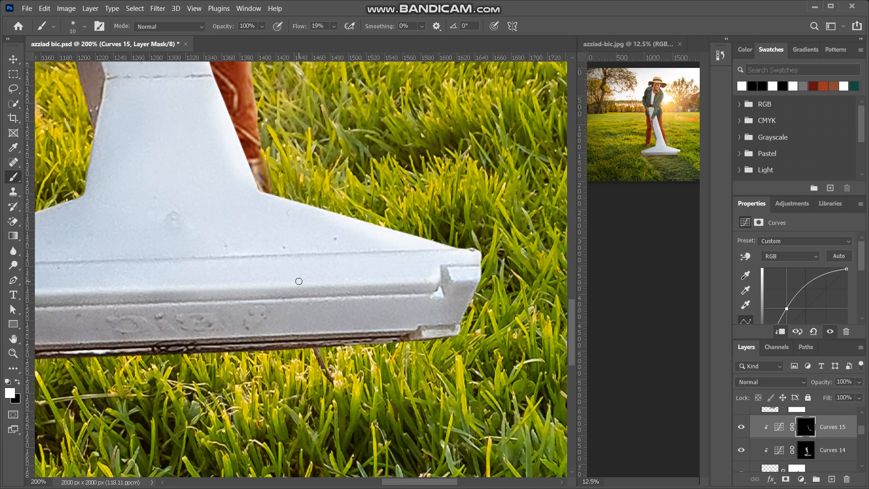
pyautogui.scroll(-2, 299, 282)
pyautogui.scroll(1, 299, 282)
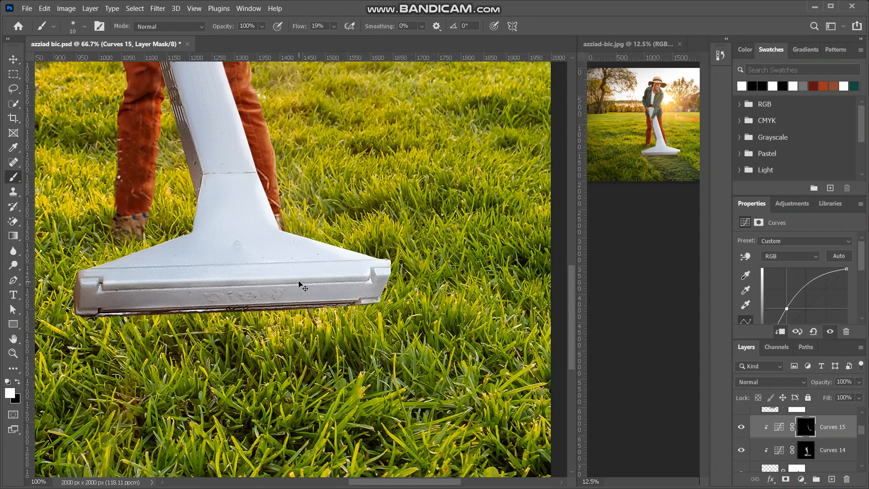
# Brighten the small facet at the head's left notch and the groove's lower edge across to the right notch.
pyautogui.scroll(2, 299, 281)
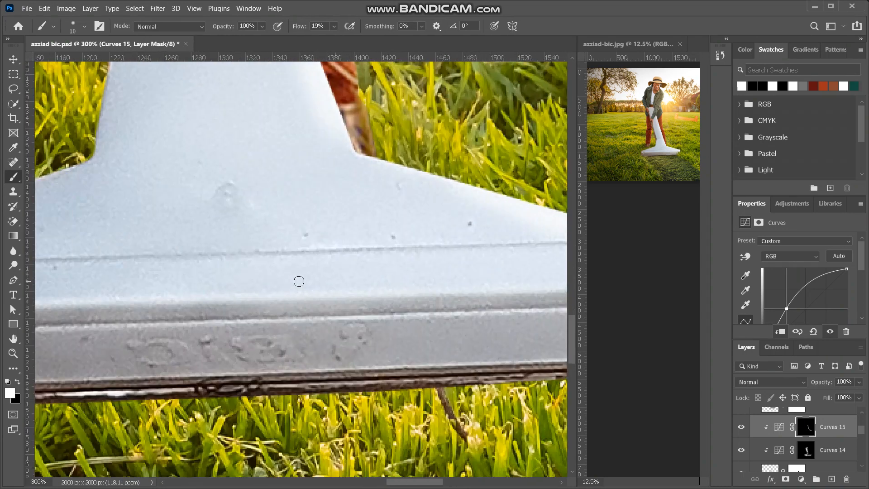
pyautogui.hscroll(-4, 203, 324)
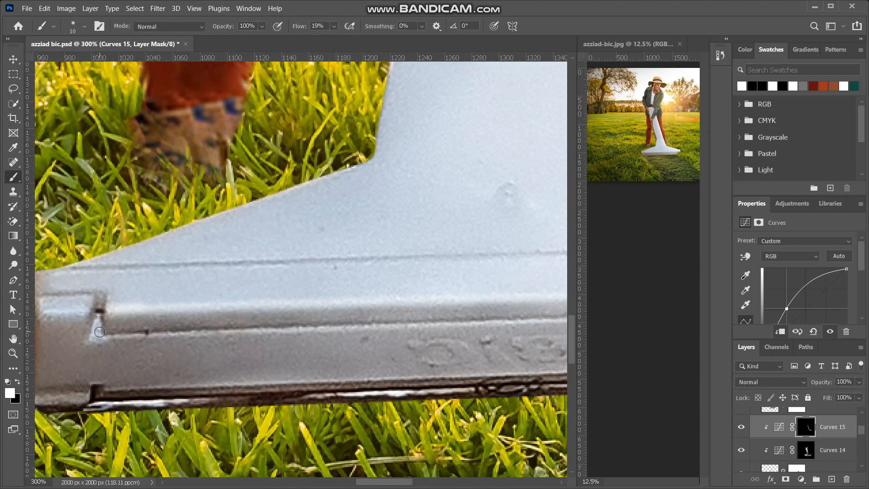
pyautogui.moveTo(89, 337); pyautogui.dragTo(116, 333)
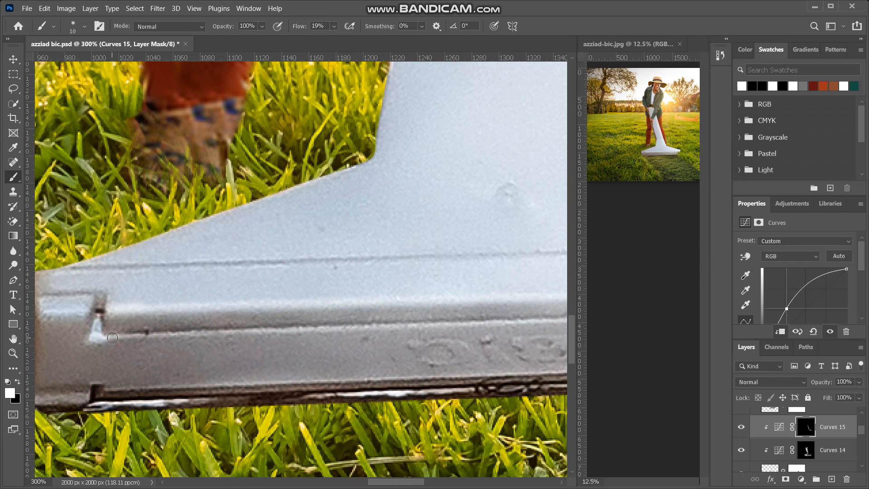
pyautogui.hscroll(14, 112, 337)
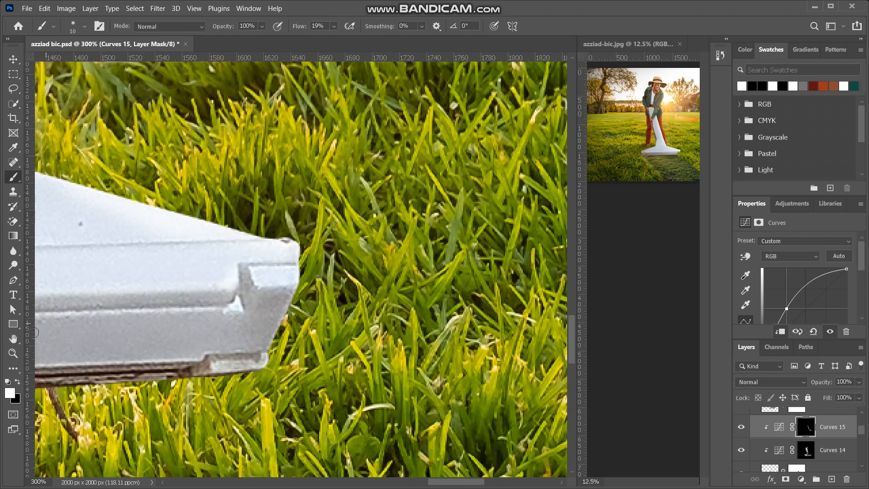
pyautogui.keyDown('shift'); pyautogui.click(238, 311); pyautogui.keyUp('shift')
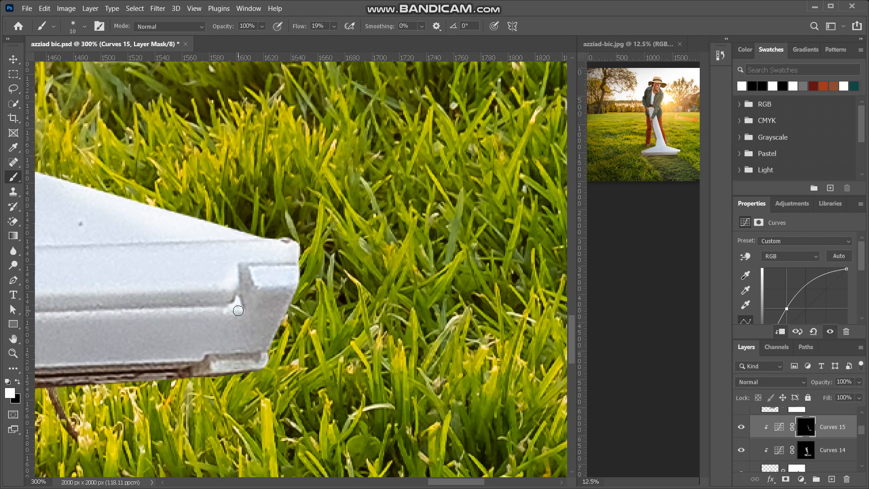
# Examine the razor head's highlights at several zooms, and compare it with Curves 15 hidden and shown.
pyautogui.hscroll(-10, 238, 311)
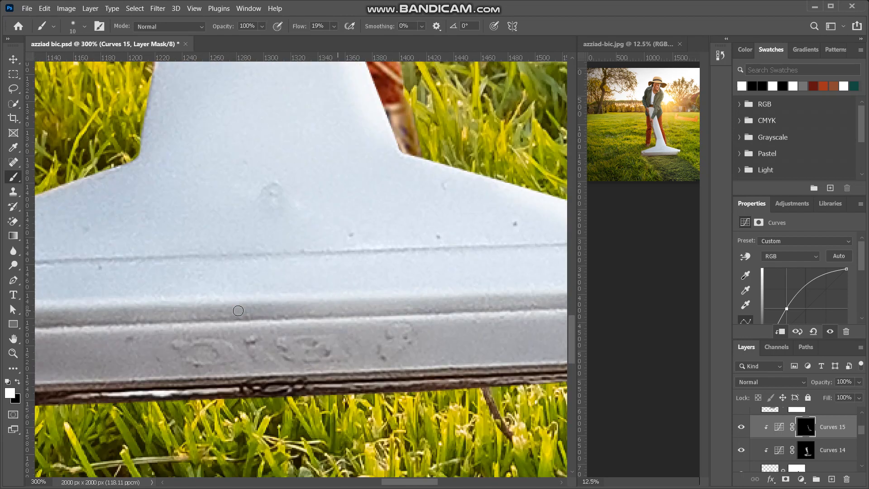
pyautogui.scroll(-5, 238, 311)
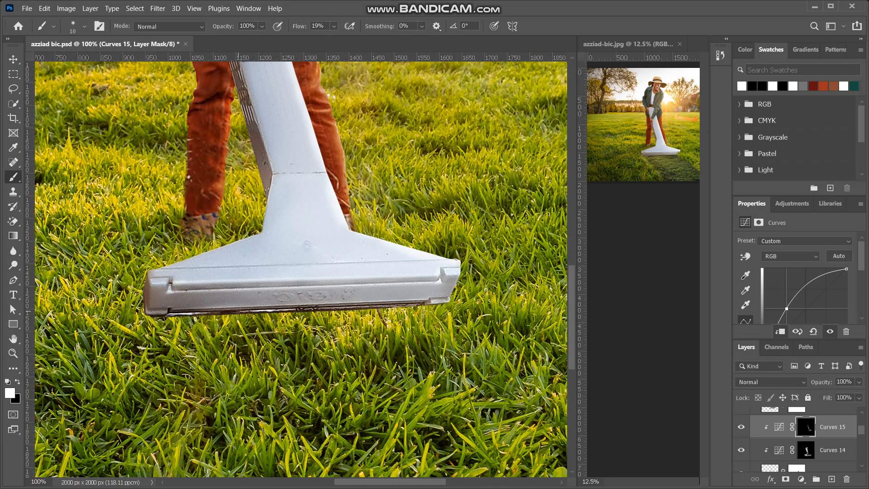
pyautogui.scroll(2, 238, 311)
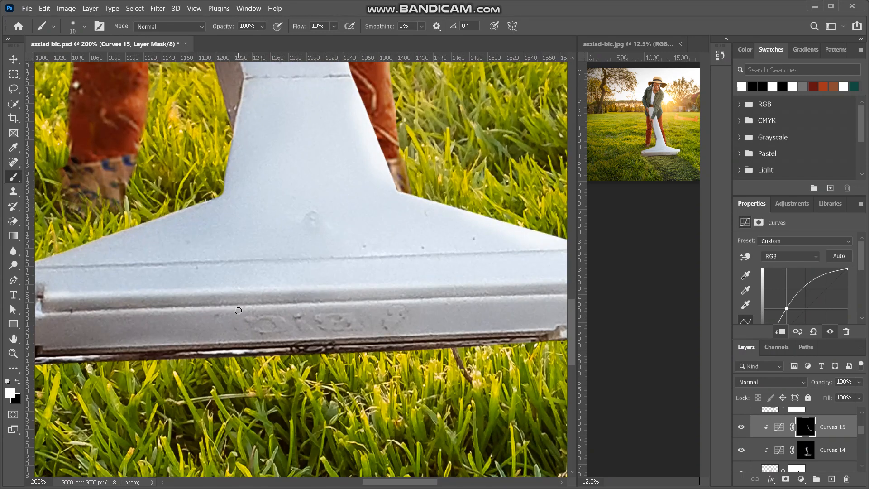
pyautogui.scroll(-2, 238, 311)
pyautogui.scroll(2, 239, 311)
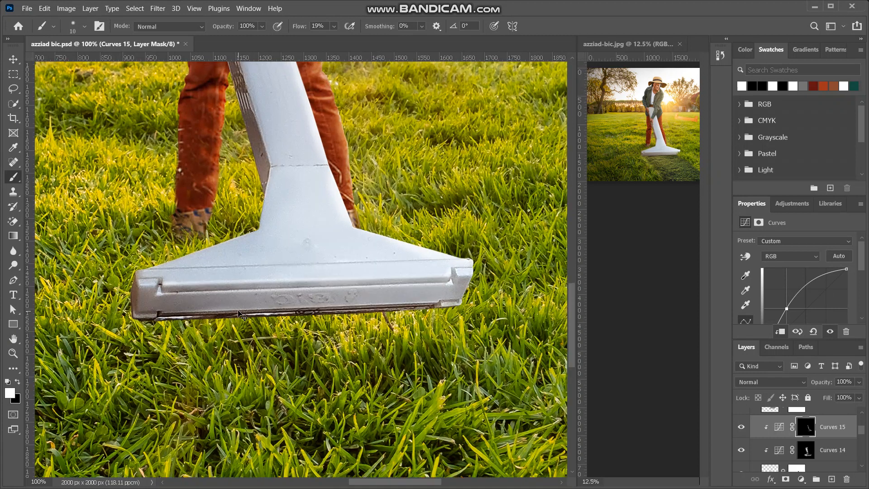
pyautogui.hscroll(-3, 238, 310)
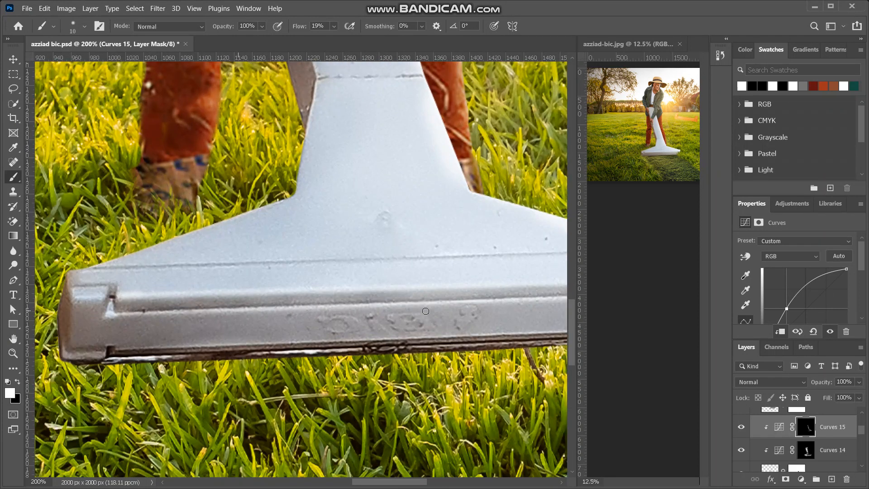
pyautogui.click(741, 428)
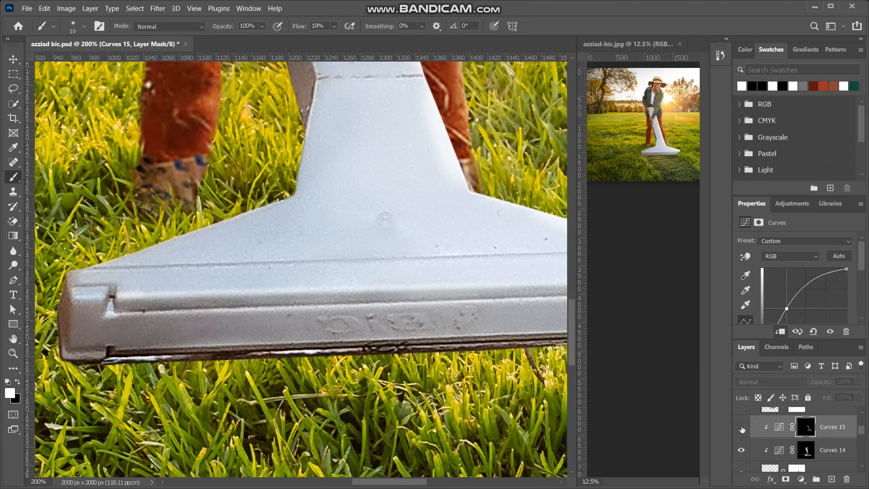
pyautogui.click(742, 428)
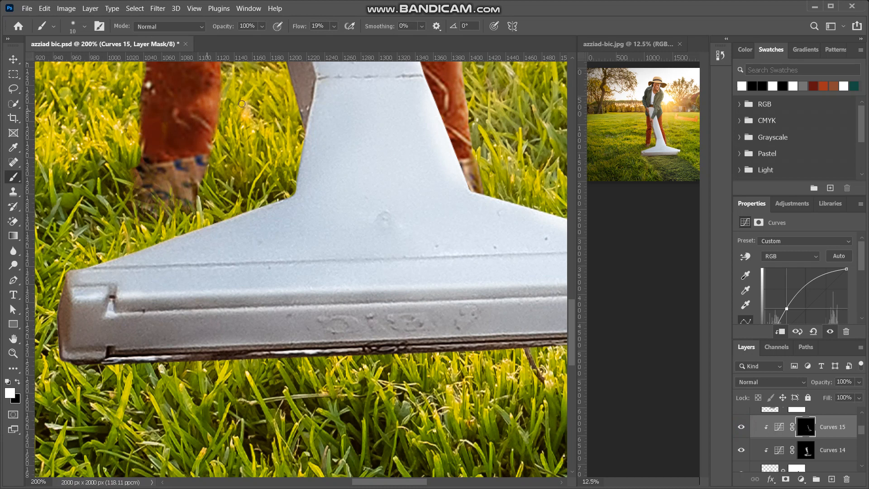
# Lower the brush flow to 2% and paint a soft white highlight over the razor head's right end with a 40 px brush.
pyautogui.moveTo(298, 28); pyautogui.dragTo(280, 30)
pyautogui.hscroll(6, 267, 324)
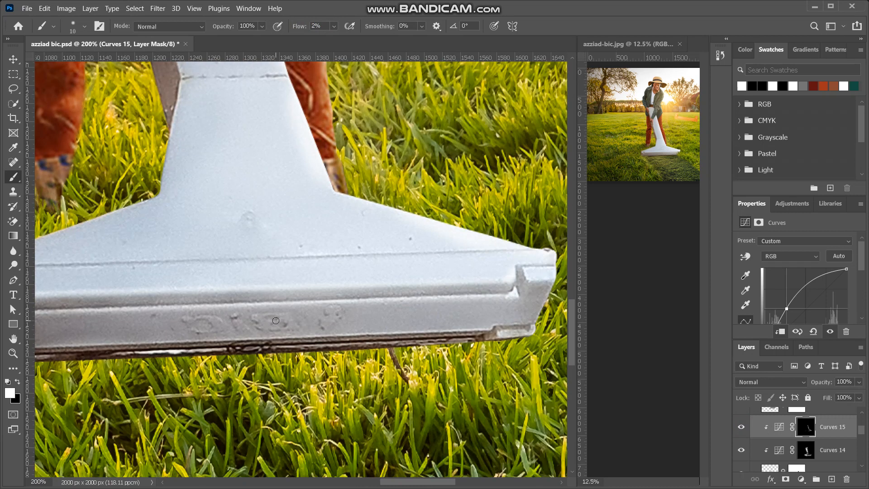
pyautogui.press(']')
pyautogui.press(']')
pyautogui.press(']')
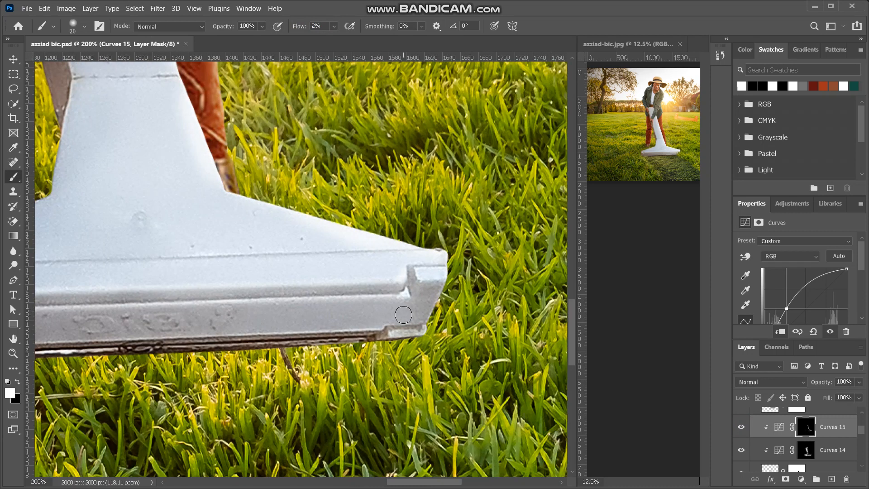
pyautogui.moveTo(395, 274)
pyautogui.mouseDown()
pyautogui.moveTo(446, 281)
pyautogui.moveTo(417, 278)
pyautogui.moveTo(461, 259)
pyautogui.mouseUp()
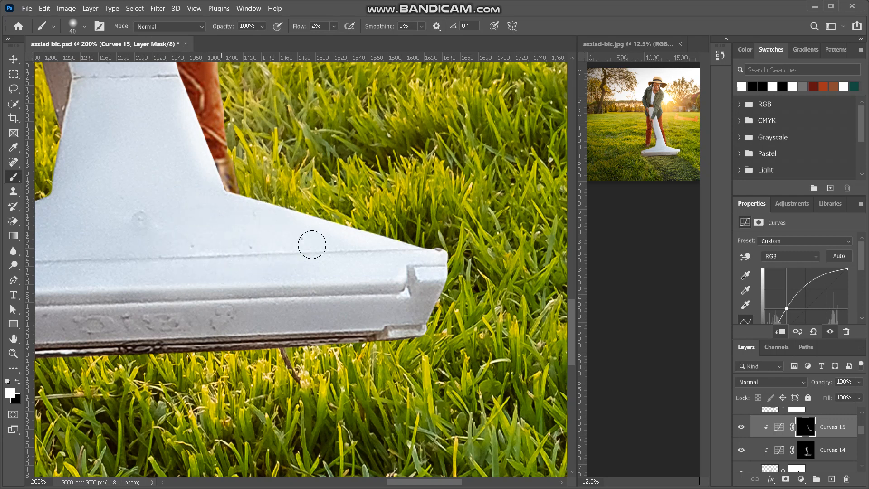
# Enlarge the brush to 100 px and paint a soft 2% flow highlight down the razor handle onto the head.
pyautogui.hotkey('ctrl', '-')
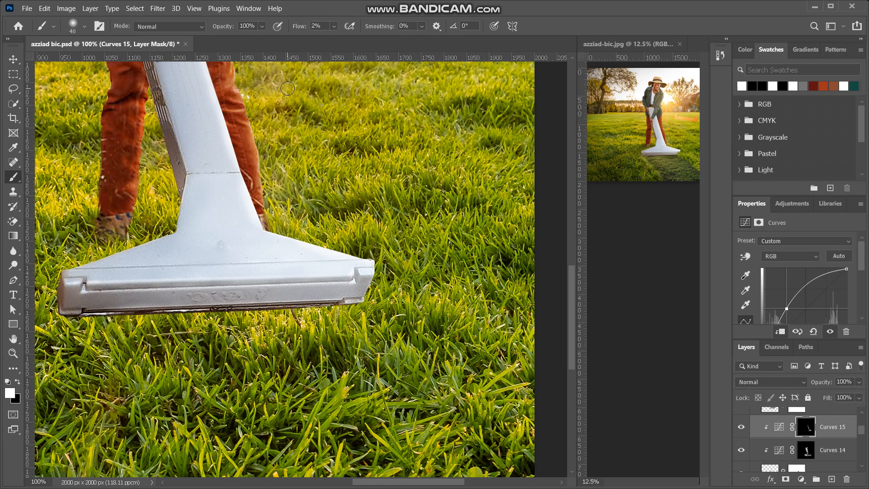
pyautogui.press(']')
pyautogui.press(']')
pyautogui.press(']')
pyautogui.press(']')
pyautogui.press(']')
pyautogui.scroll(2, 230, 149)
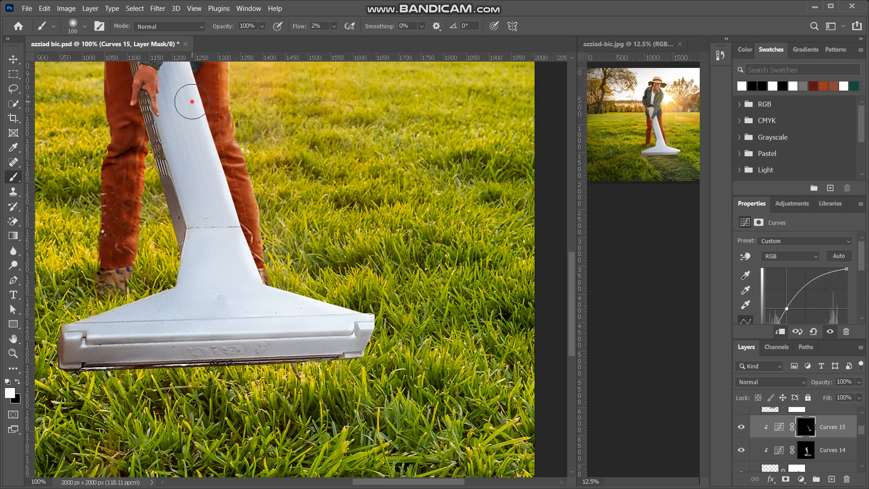
pyautogui.moveTo(189, 112)
pyautogui.mouseDown()
pyautogui.moveTo(217, 230)
pyautogui.moveTo(198, 117)
pyautogui.moveTo(237, 255)
pyautogui.moveTo(235, 289)
pyautogui.moveTo(218, 273)
pyautogui.moveTo(228, 297)
pyautogui.moveTo(274, 296)
pyautogui.moveTo(213, 311)
pyautogui.moveTo(378, 289)
pyautogui.moveTo(338, 310)
pyautogui.moveTo(223, 310)
pyautogui.moveTo(298, 291)
pyautogui.mouseUp()
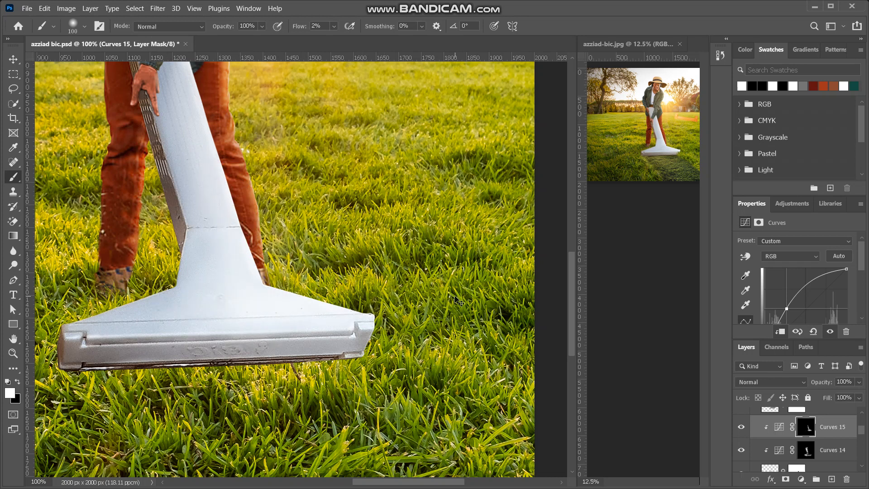
pyautogui.scroll(-3, 455, 297)
pyautogui.scroll(-1, 454, 297)
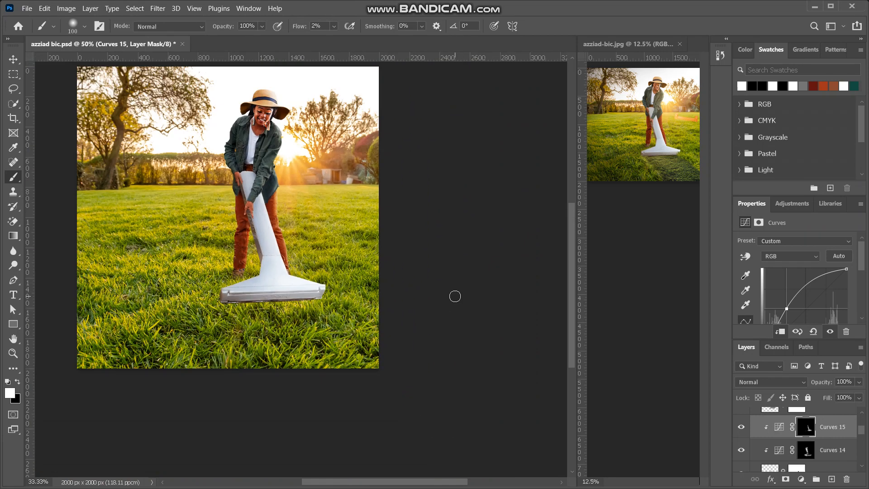
pyautogui.scroll(2, 455, 296)
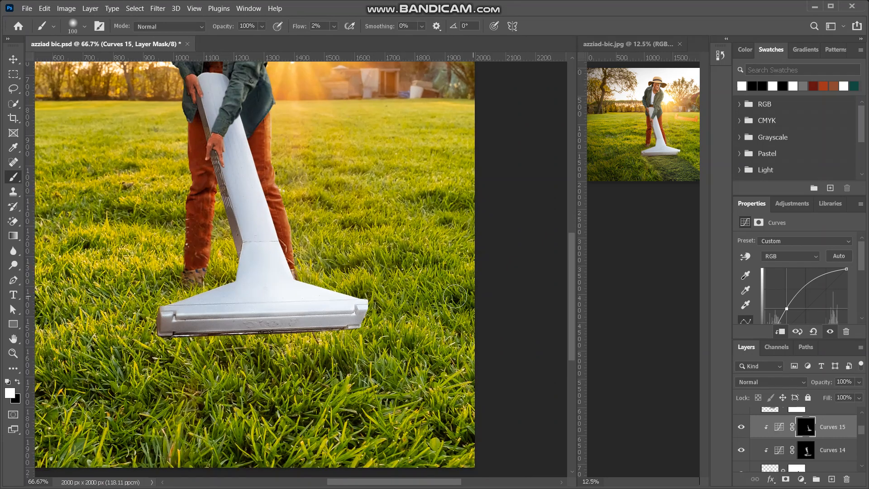
pyautogui.hotkey('ctrl', '+')
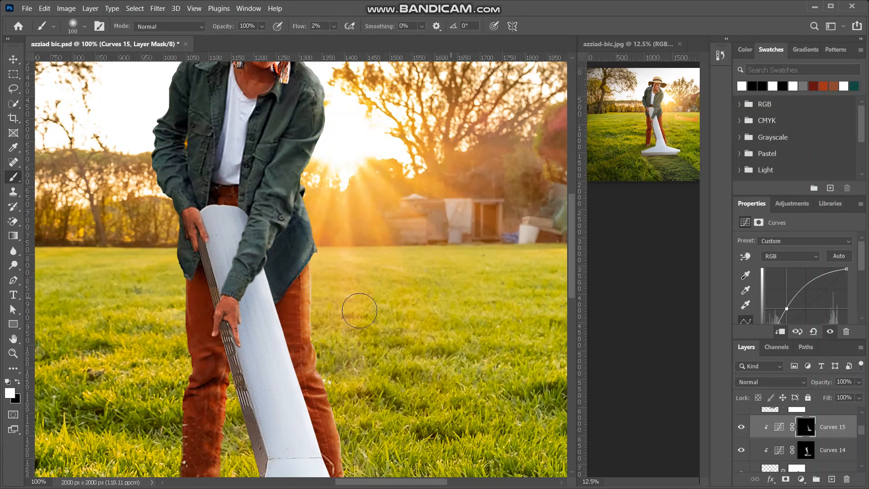
# Paint additional soft white 2% flow highlights on the Curves 15 mask along the razor handle and the head's sloping shoulders.
pyautogui.moveTo(265, 295)
pyautogui.mouseDown()
pyautogui.moveTo(291, 433)
pyautogui.moveTo(263, 348)
pyautogui.mouseUp()
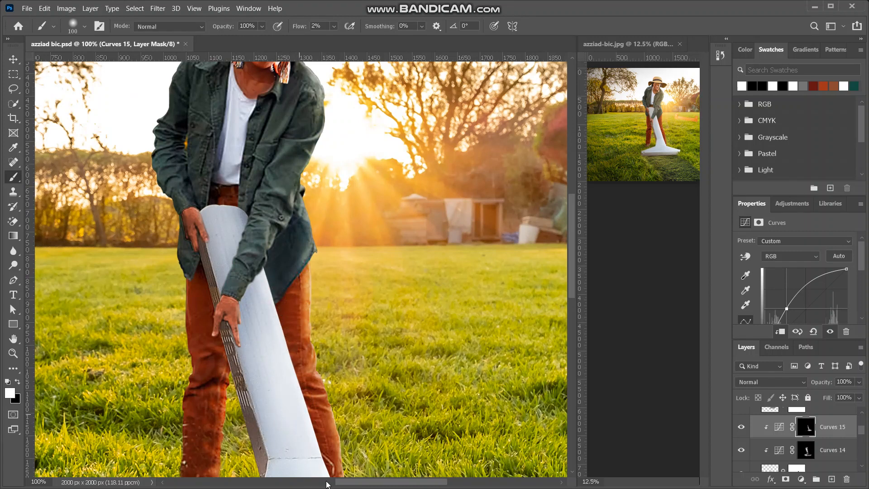
pyautogui.hscroll(2, 326, 481)
pyautogui.scroll(-1, 327, 328)
pyautogui.scroll(-5, 327, 327)
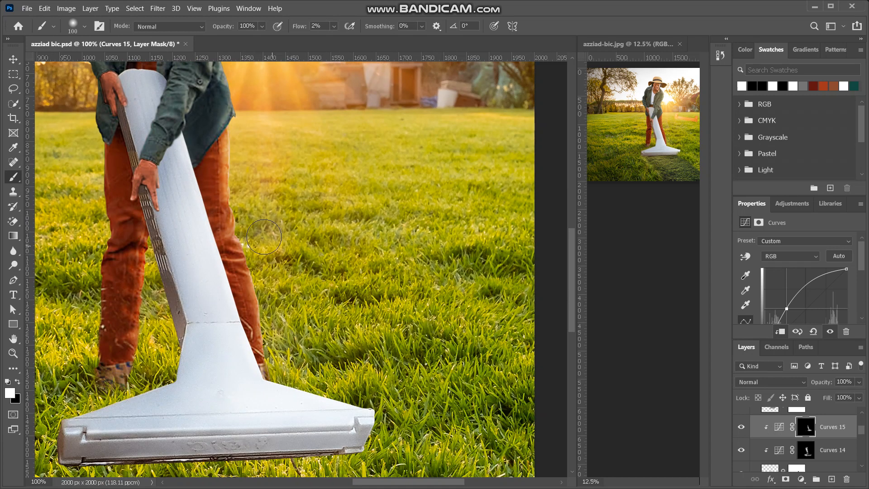
pyautogui.moveTo(259, 388)
pyautogui.mouseDown()
pyautogui.moveTo(182, 418)
pyautogui.moveTo(390, 403)
pyautogui.mouseUp()
pyautogui.hotkey('ctrl', '-')
pyautogui.hotkey('ctrl', '+')
pyautogui.scroll(-3, 213, 401)
pyautogui.moveTo(230, 381)
pyautogui.mouseDown()
pyautogui.moveTo(219, 362)
pyautogui.moveTo(280, 353)
pyautogui.moveTo(240, 365)
pyautogui.mouseUp()
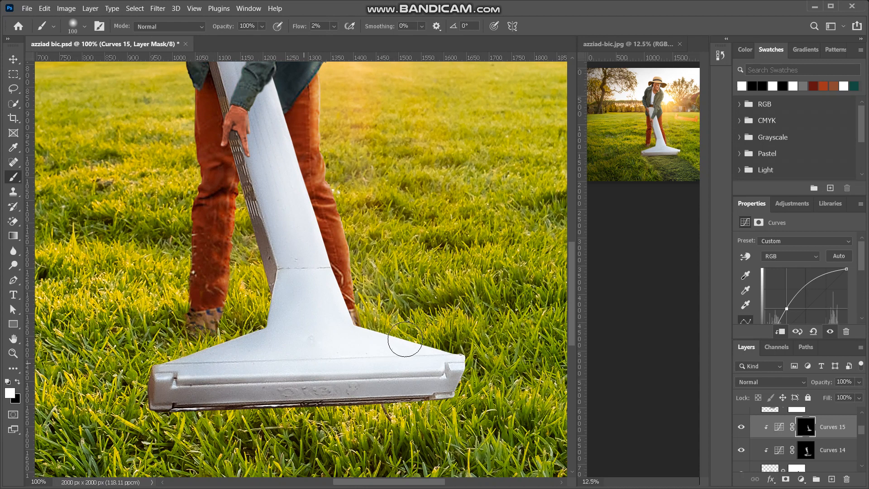
# Examine the highlighted razor head and handle up close and within the whole garden composition.
pyautogui.scroll(-3, 402, 342)
pyautogui.scroll(4, 271, 361)
pyautogui.hscroll(-2, 271, 361)
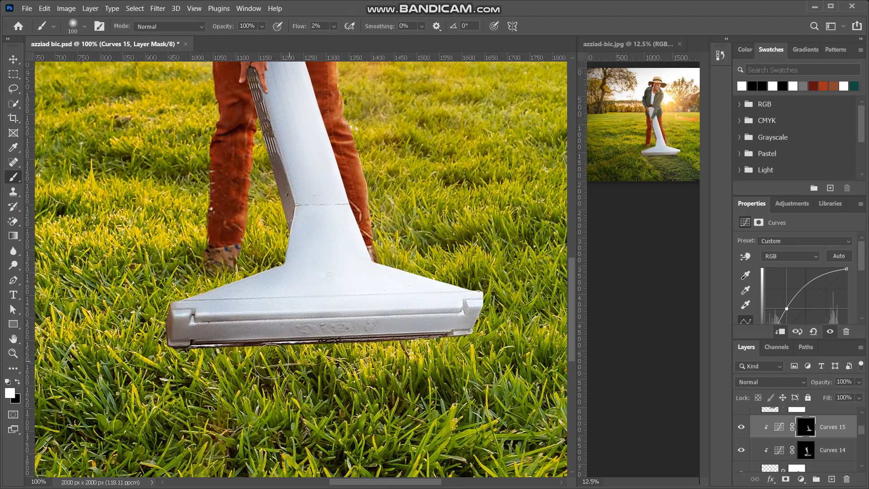
pyautogui.scroll(3, 272, 361)
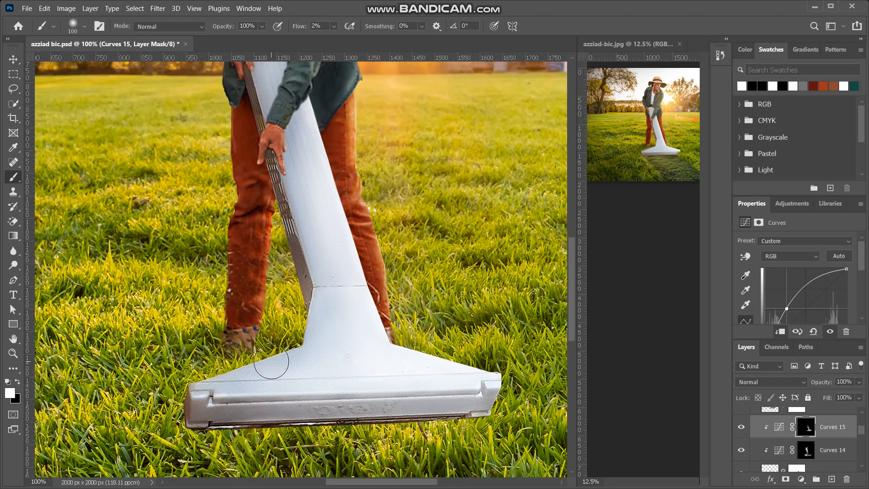
pyautogui.scroll(-3, 271, 361)
pyautogui.scroll(6, 271, 362)
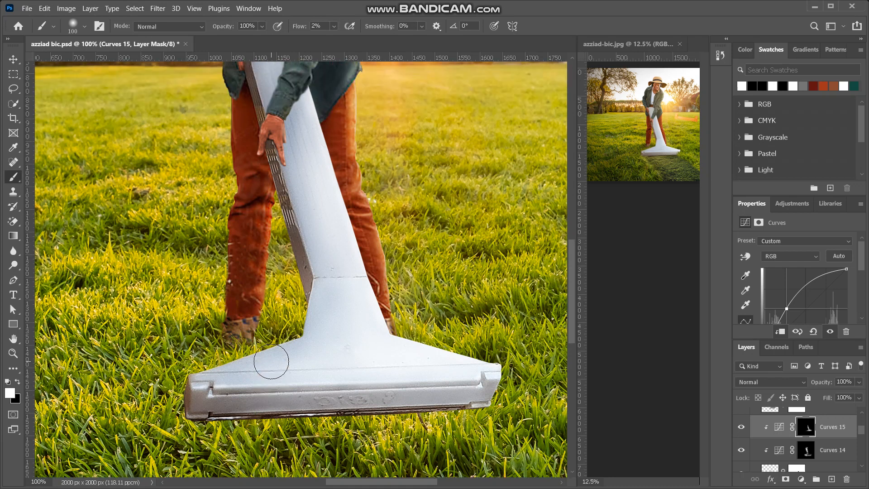
pyautogui.scroll(2, 271, 361)
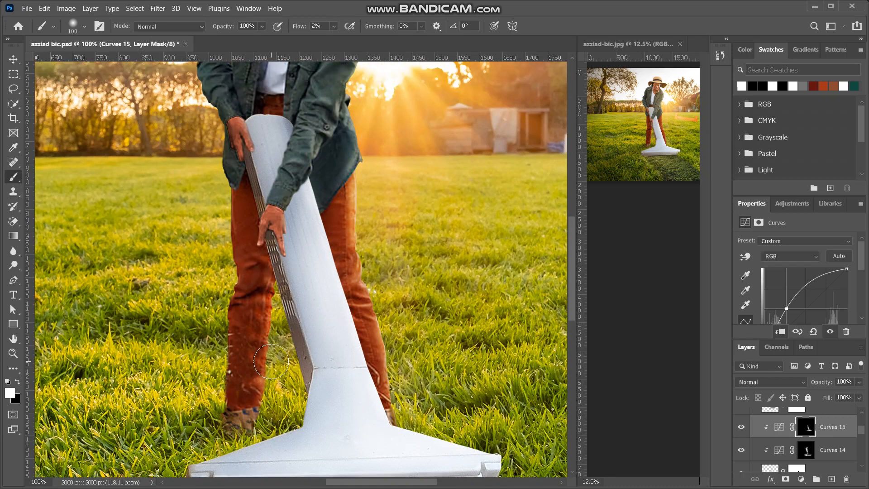
pyautogui.scroll(-3, 305, 207)
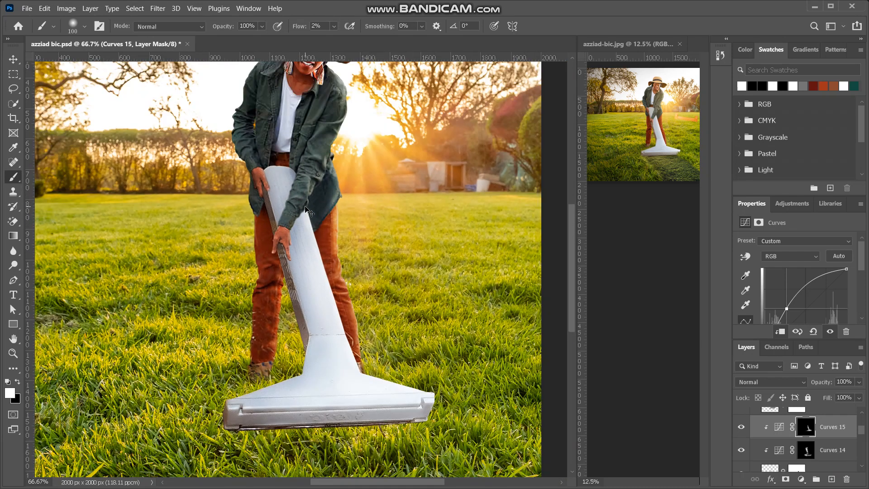
pyautogui.scroll(-1, 305, 207)
pyautogui.scroll(-1, 305, 207)
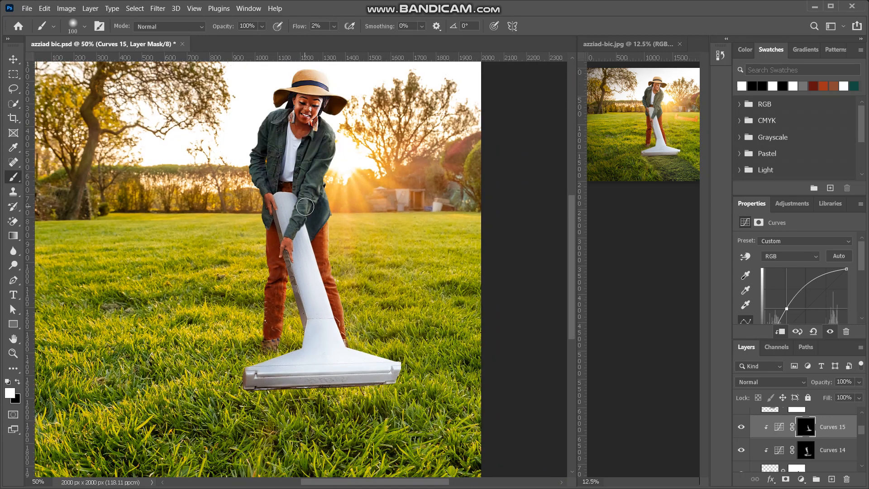
pyautogui.scroll(-1, 305, 207)
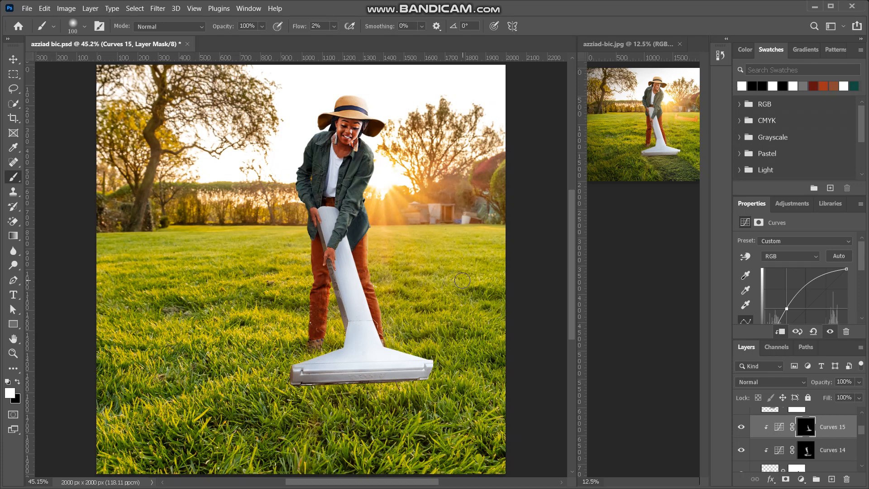
# Create a new layer above Curves 15 and give it a copy of the razor layer's mask.
pyautogui.click(829, 478)
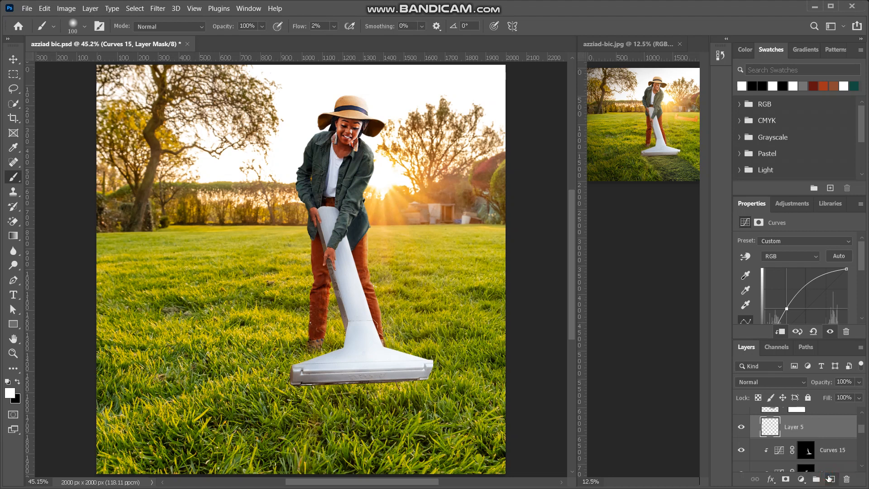
pyautogui.scroll(-1, 811, 455)
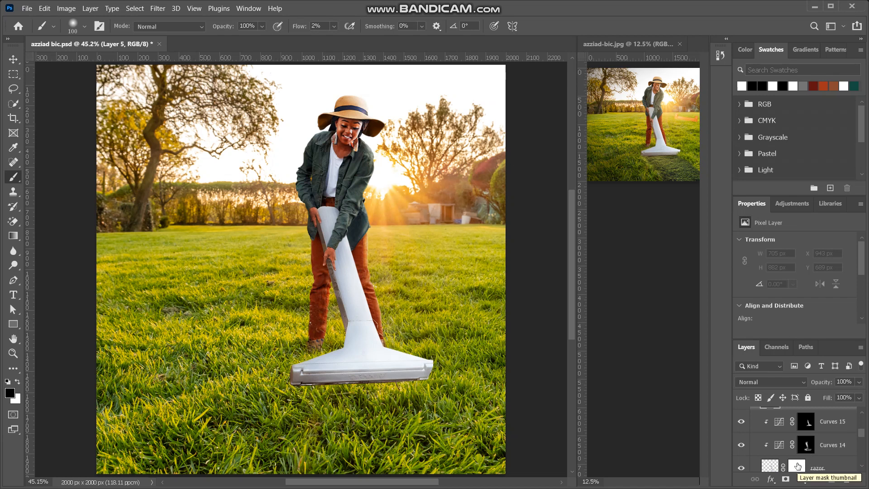
pyautogui.click(797, 466)
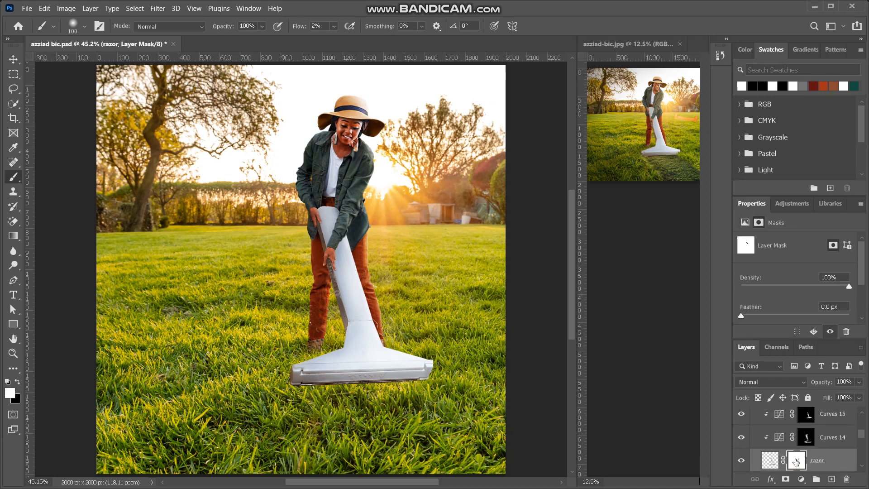
pyautogui.moveTo(796, 461)
pyautogui.mouseDown()
pyautogui.moveTo(791, 405)
pyautogui.moveTo(796, 467)
pyautogui.mouseUp()
pyautogui.scroll(3, 796, 467)
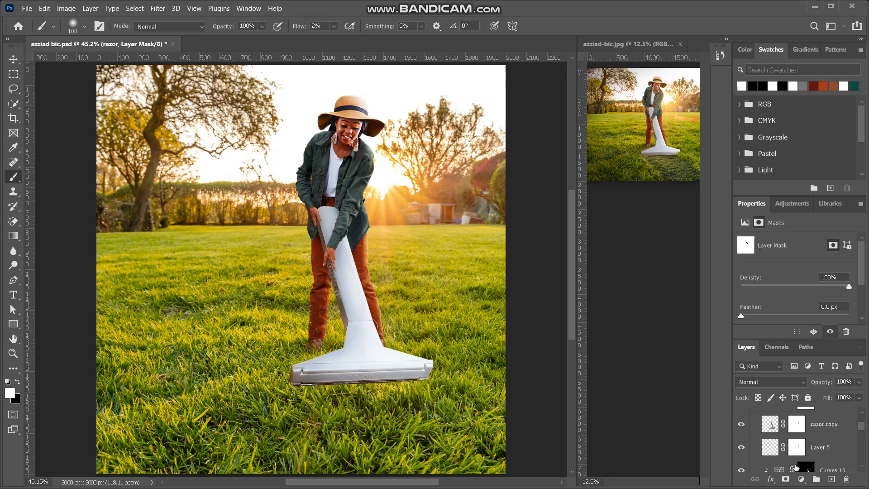
# Select the new masked layer's image rather than its mask and set its blending mode to Multiply.
pyautogui.click(794, 451)
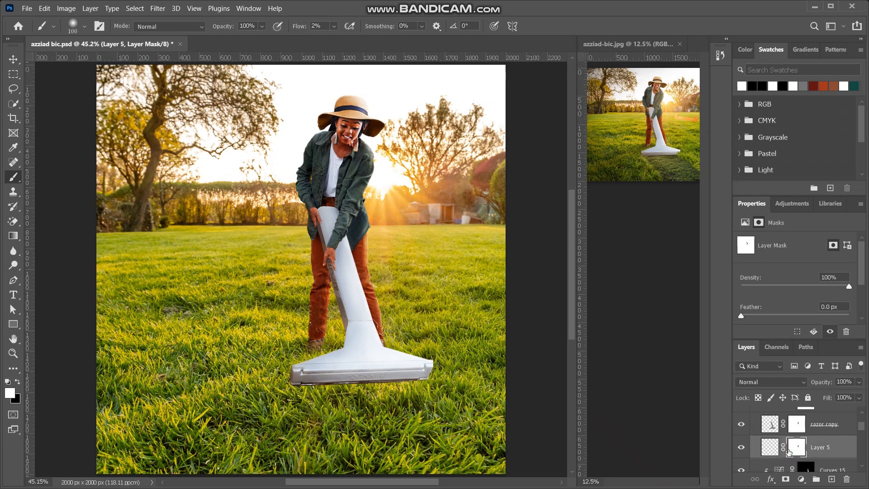
pyautogui.click(769, 448)
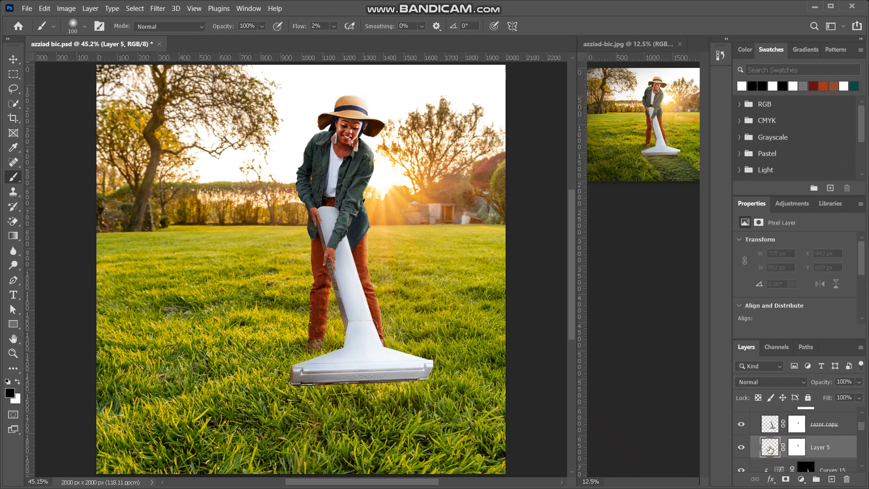
pyautogui.click(804, 386)
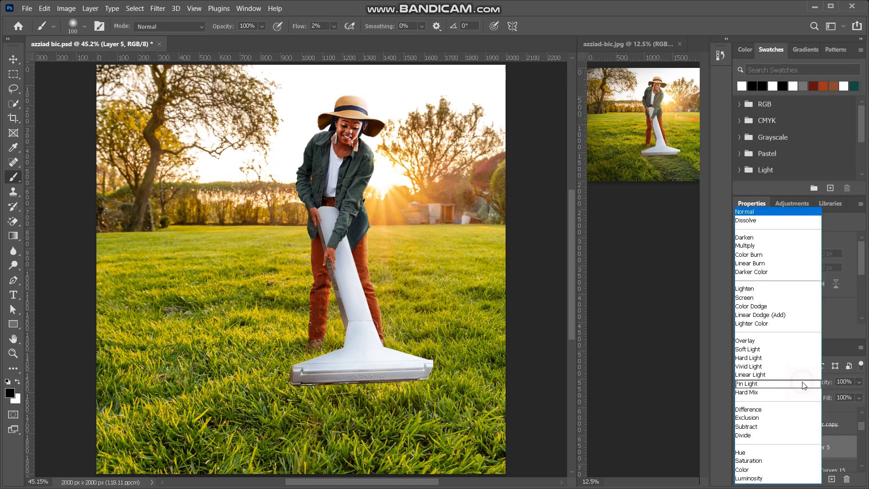
pyautogui.click(763, 247)
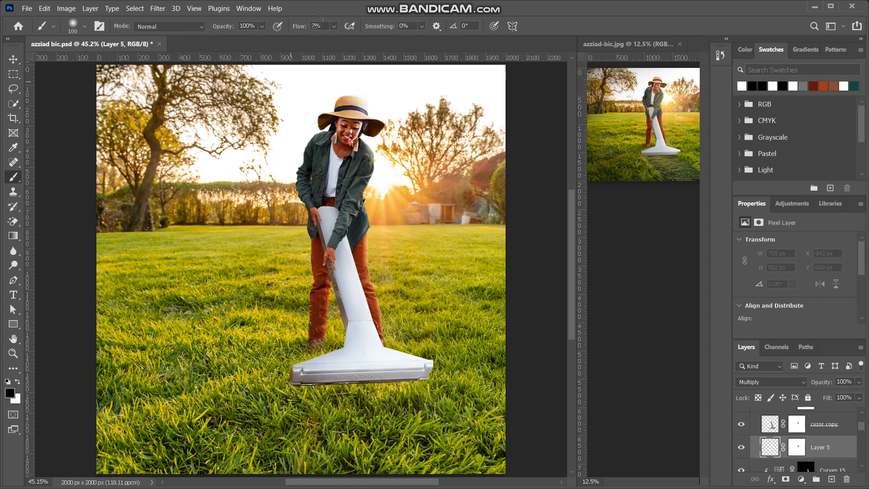
# Set the brush to 100% flow and 70 px, and clip the Multiply layer to the razor below.
pyautogui.moveTo(302, 26); pyautogui.dragTo(381, 27)
pyautogui.hotkey('ctrl', '+')
pyautogui.hotkey('ctrl', '+')
pyautogui.hotkey('ctrl', '+')
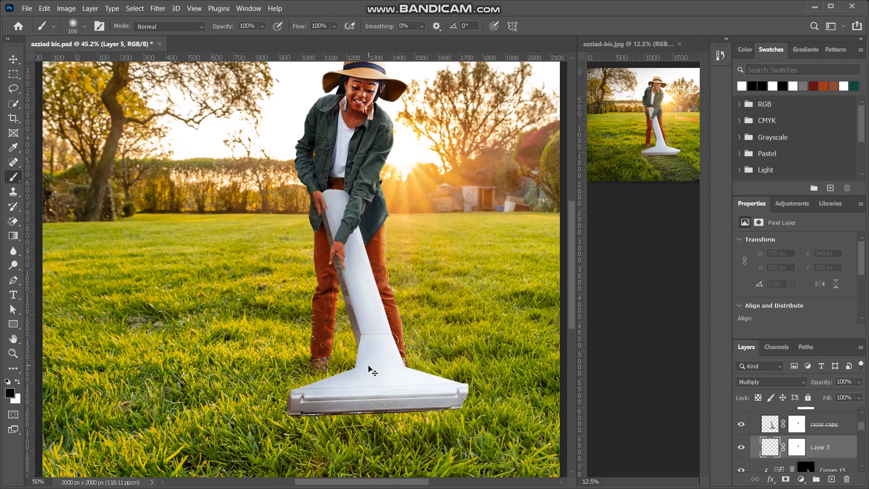
pyautogui.hotkey('ctrl', '+')
pyautogui.hotkey('ctrl', '+')
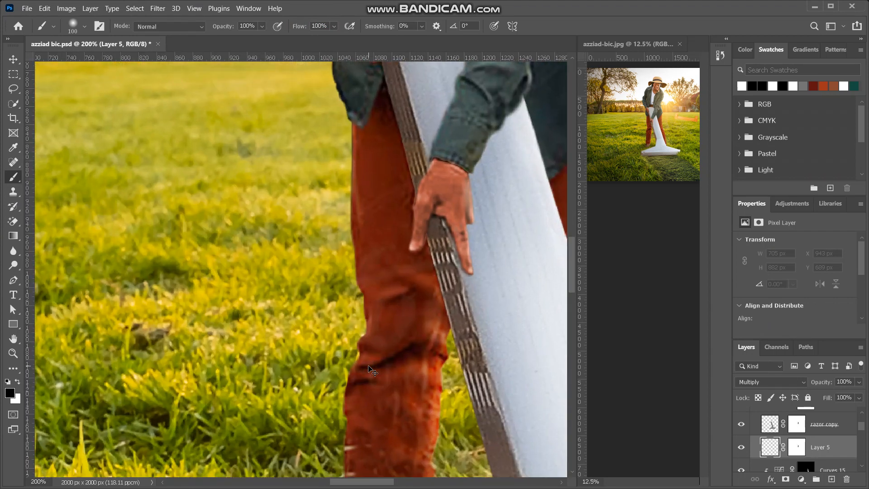
pyautogui.scroll(3, 461, 194)
pyautogui.hscroll(3, 462, 190)
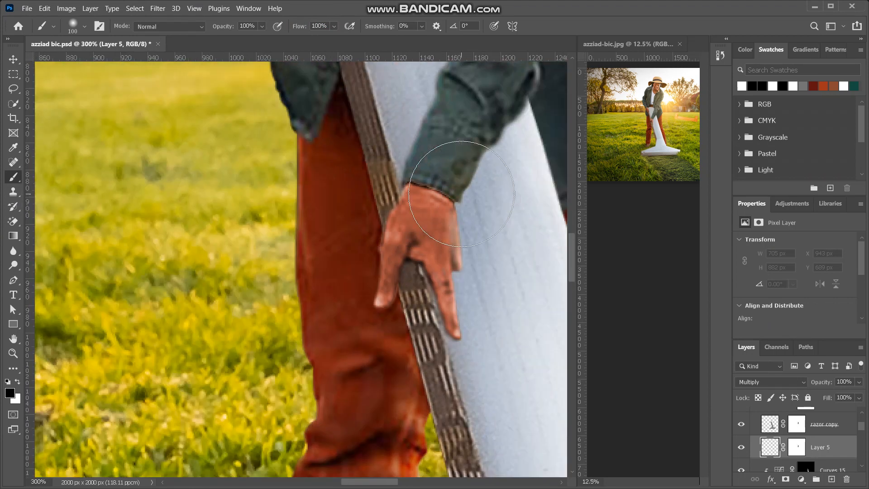
pyautogui.press('[')
pyautogui.press('[')
pyautogui.press('[')
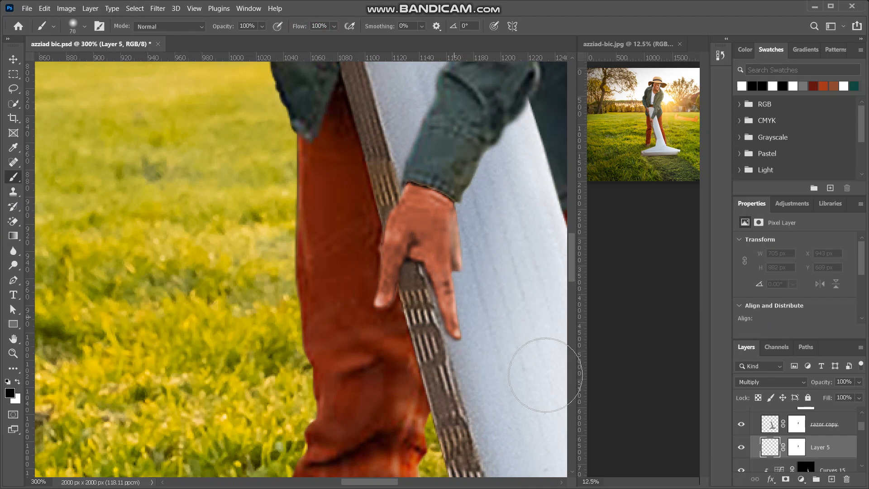
pyautogui.scroll(-1, 774, 449)
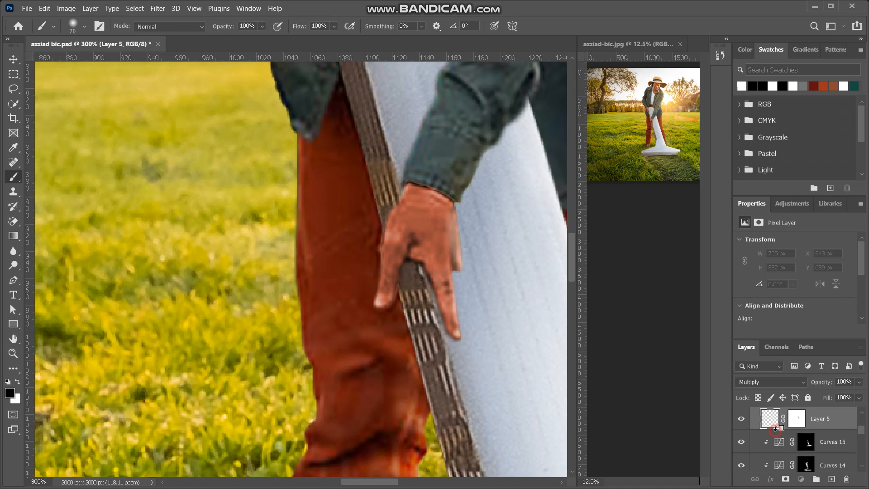
pyautogui.keyDown('alt'); pyautogui.click(774, 427); pyautogui.keyUp('alt')
# Reduce the brush to 35 px and paint a black contact shadow on the ribbed handle edge beneath the upper hand.
pyautogui.moveTo(413, 281)
pyautogui.mouseDown()
pyautogui.moveTo(412, 300)
pyautogui.moveTo(403, 274)
pyautogui.moveTo(407, 353)
pyautogui.mouseUp()
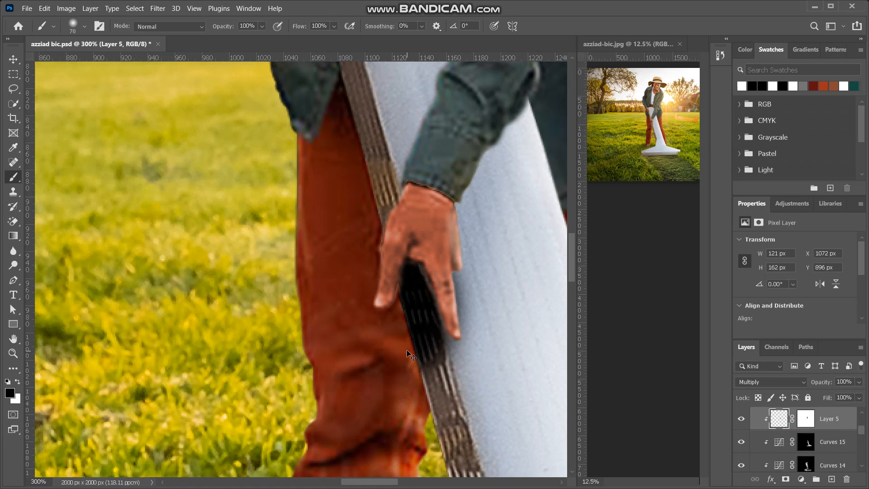
pyautogui.hotkey('ctrl', 'z')
pyautogui.scroll(5, 407, 352)
pyautogui.press('[')
pyautogui.press('[')
pyautogui.press('[')
pyautogui.press('[')
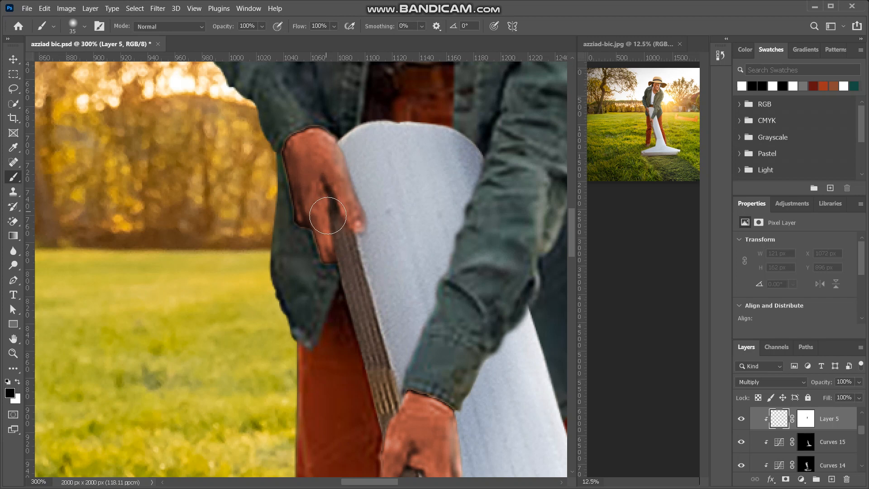
pyautogui.moveTo(330, 214); pyautogui.dragTo(334, 331)
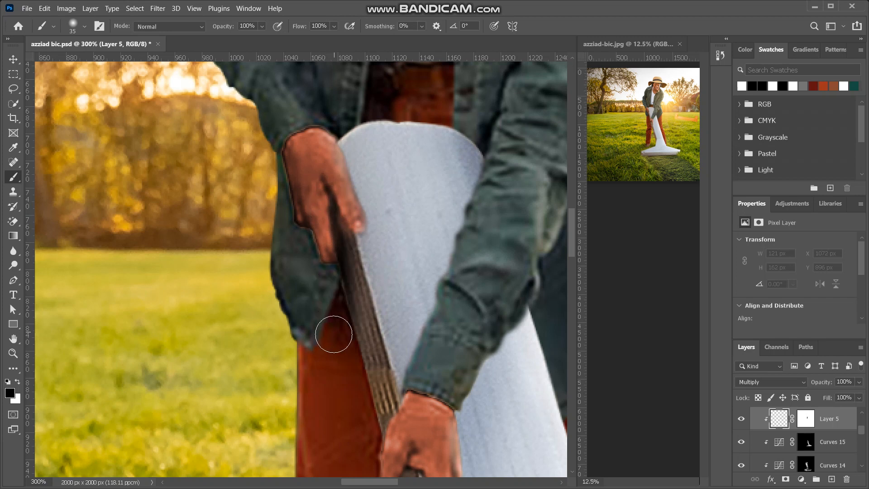
# Paint black contact shadows on the razor beside the forearm and around the lower hand's fingers, refining with a 25 px brush.
pyautogui.scroll(-3, 358, 362)
pyautogui.hscroll(1, 362, 365)
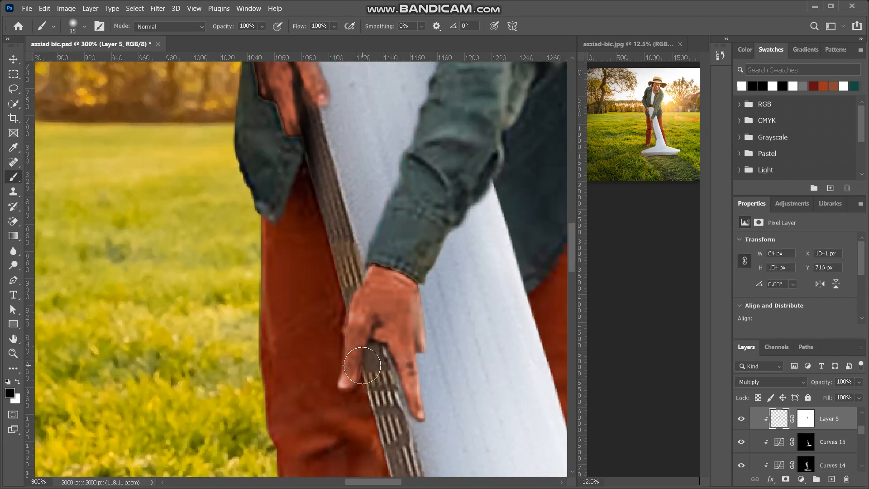
pyautogui.scroll(1, 407, 184)
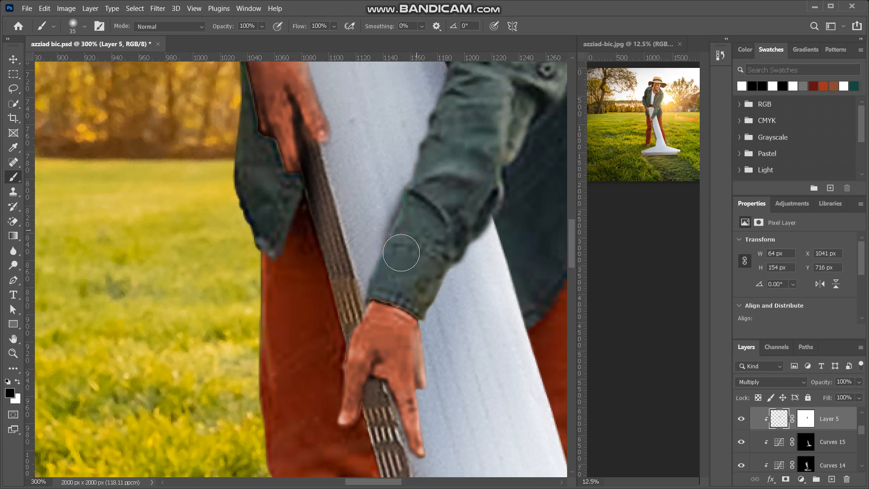
pyautogui.moveTo(378, 324); pyautogui.dragTo(373, 316)
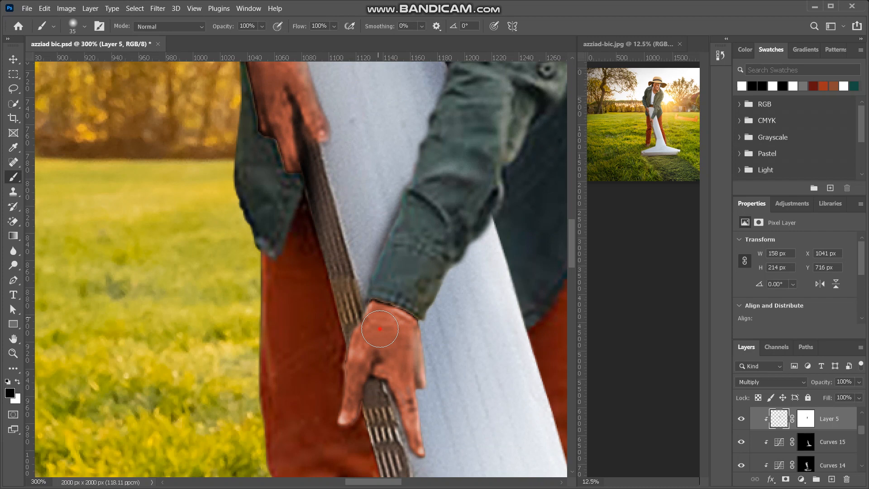
pyautogui.moveTo(366, 378)
pyautogui.mouseDown()
pyautogui.moveTo(351, 395)
pyautogui.moveTo(349, 442)
pyautogui.mouseUp()
pyautogui.press('[')
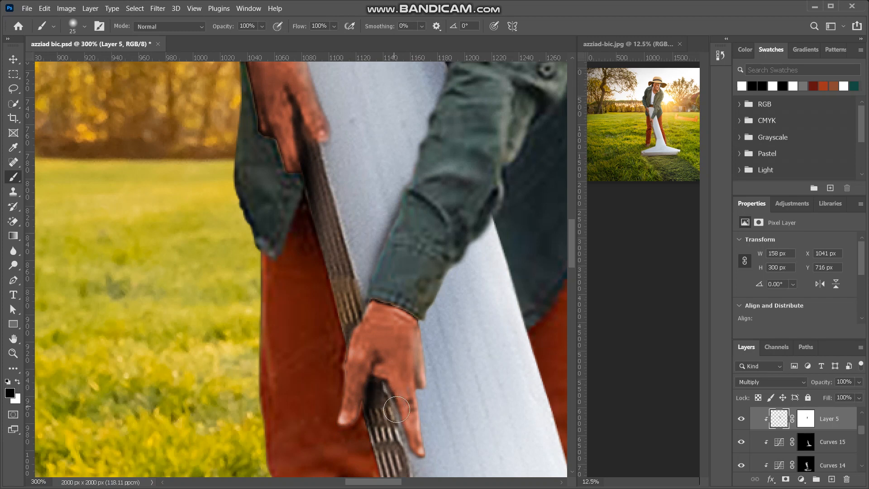
pyautogui.moveTo(388, 384)
pyautogui.mouseDown()
pyautogui.moveTo(407, 453)
pyautogui.moveTo(383, 362)
pyautogui.mouseUp()
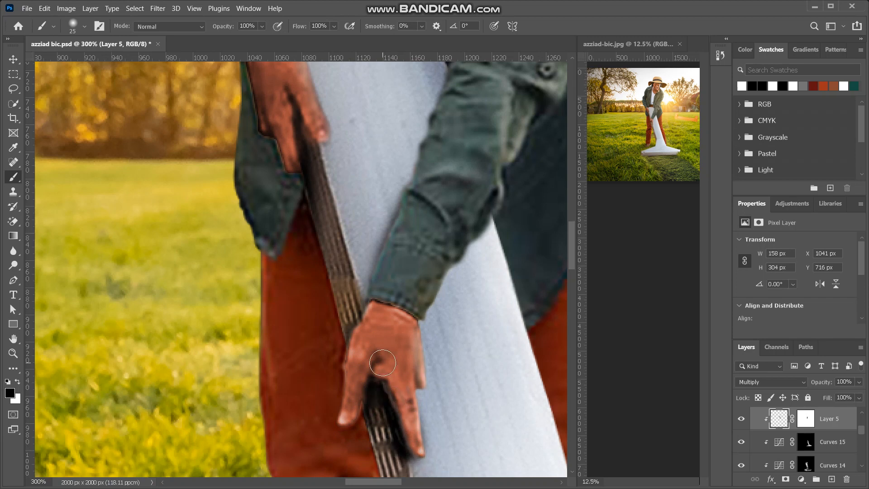
# Examine the painted hand shadows on the razor handle at several zoom levels.
pyautogui.scroll(-5, 382, 363)
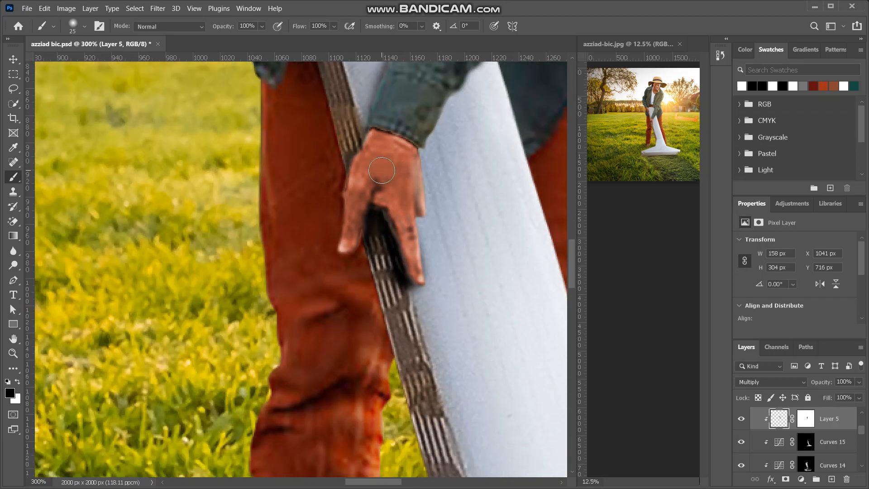
pyautogui.hotkey('ctrl', '-')
pyautogui.hotkey('ctrl', '-')
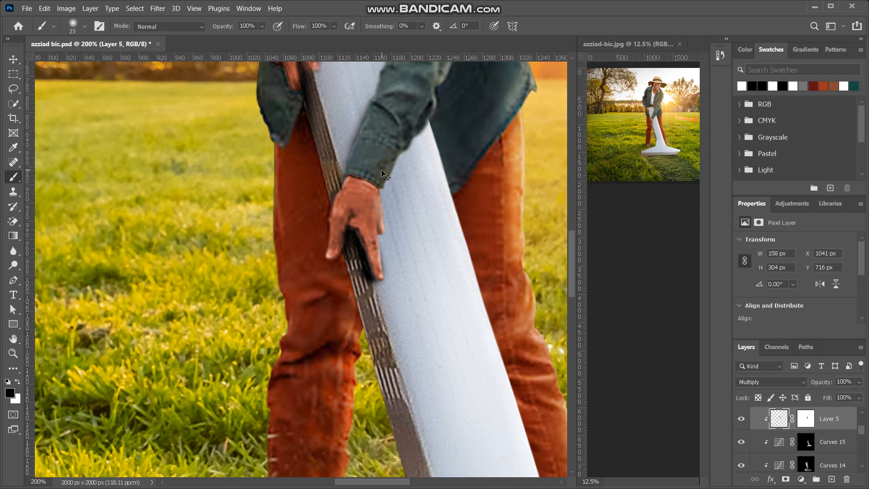
pyautogui.hotkey('ctrl', '-')
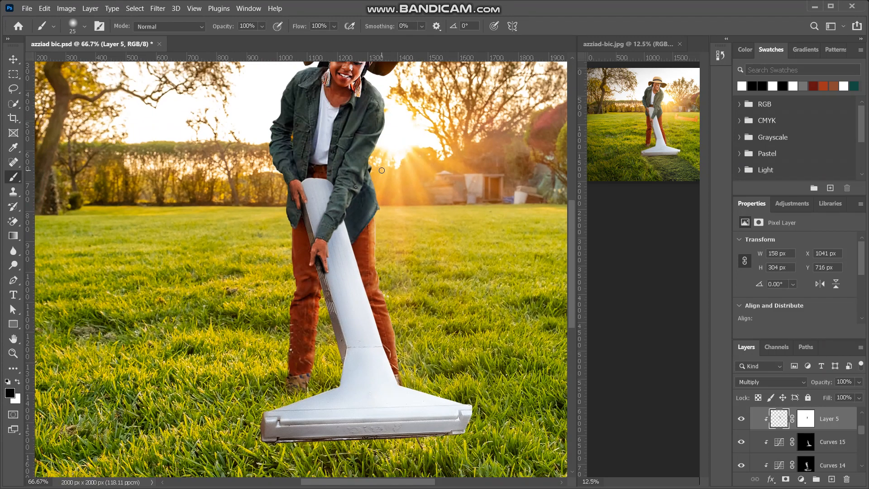
pyautogui.hotkey('ctrl', '+')
pyautogui.hotkey('ctrl', '+')
pyautogui.hotkey('ctrl', '+')
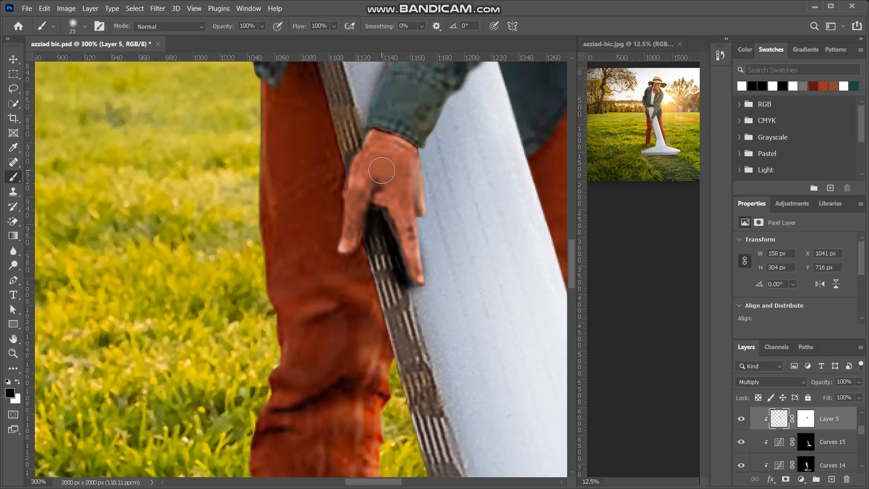
# Paint black contact shadows on the razor along the forearm sleeve and beneath the upper hand's fingertip.
pyautogui.scroll(4, 382, 170)
pyautogui.moveTo(412, 124)
pyautogui.mouseDown()
pyautogui.moveTo(378, 217)
pyautogui.moveTo(386, 194)
pyautogui.moveTo(382, 211)
pyautogui.moveTo(373, 207)
pyautogui.mouseUp()
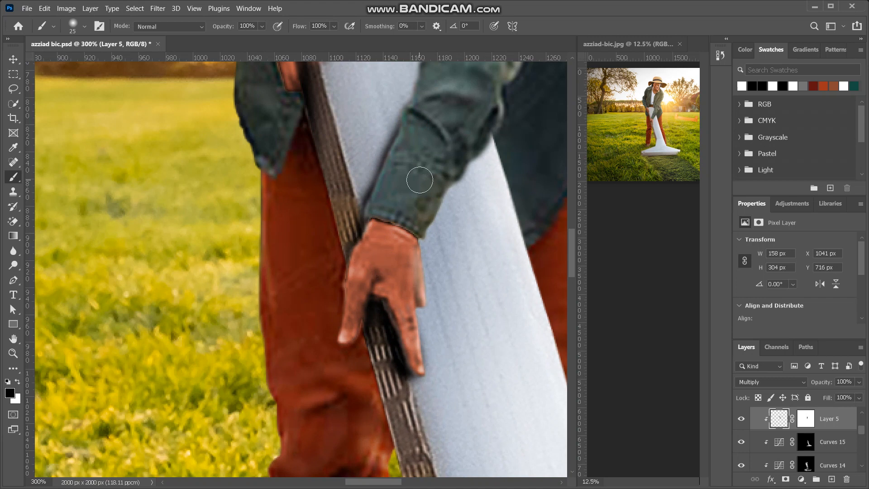
pyautogui.scroll(5, 417, 179)
pyautogui.moveTo(433, 176)
pyautogui.mouseDown()
pyautogui.moveTo(446, 185)
pyautogui.moveTo(458, 262)
pyautogui.moveTo(466, 217)
pyautogui.mouseUp()
pyautogui.scroll(-3, 465, 216)
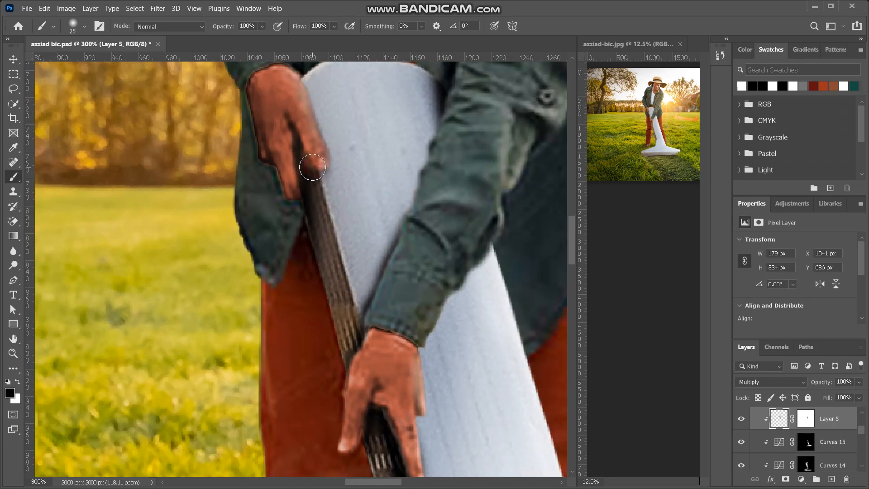
pyautogui.click(315, 168)
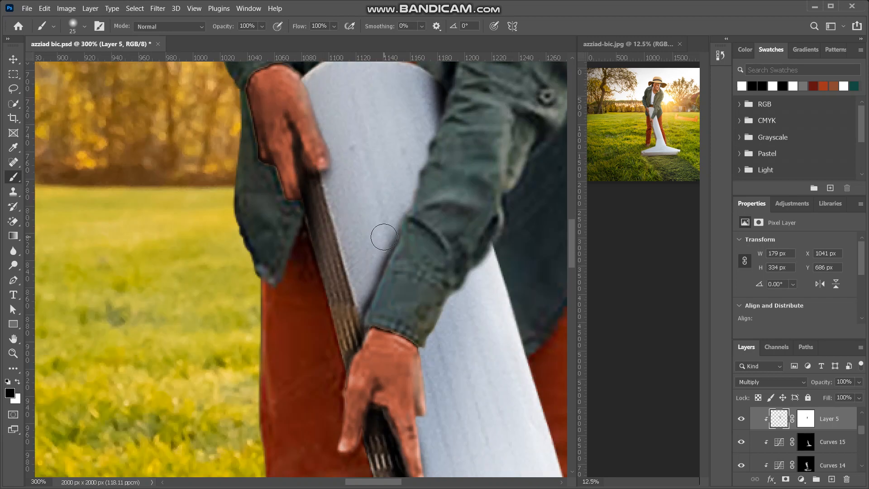
# Lower the opacity of the Multiply shadow layer to 62%.
pyautogui.scroll(-10, 384, 237)
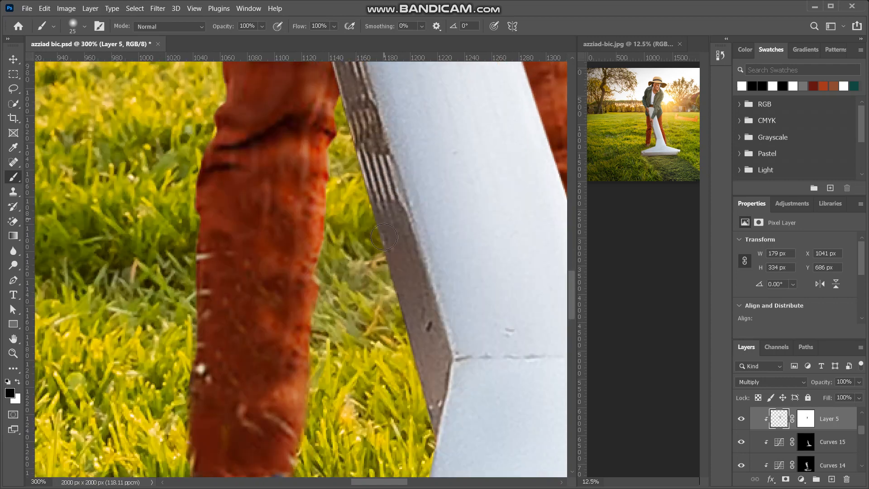
pyautogui.scroll(-4, 383, 237)
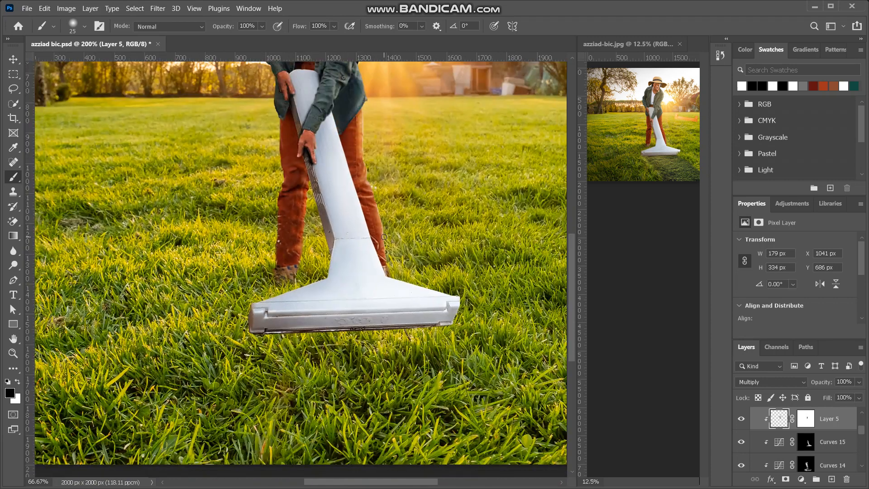
pyautogui.scroll(-1, 384, 237)
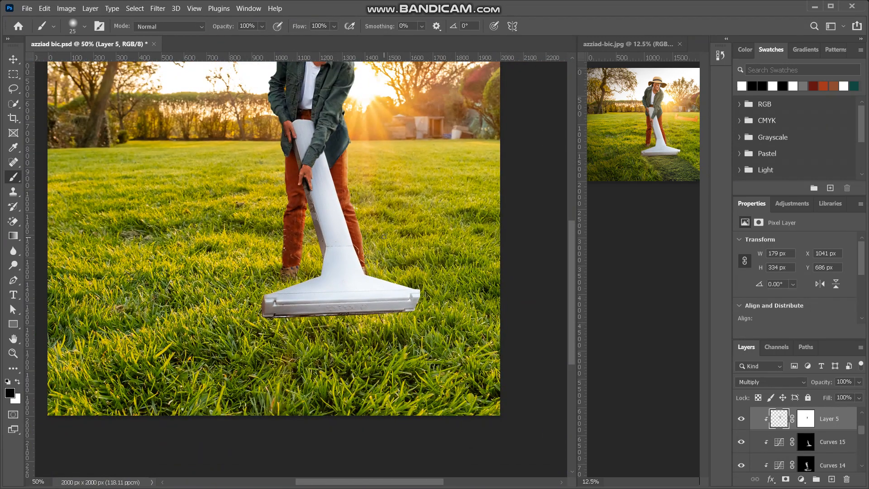
pyautogui.scroll(1, 383, 237)
pyautogui.scroll(4, 383, 237)
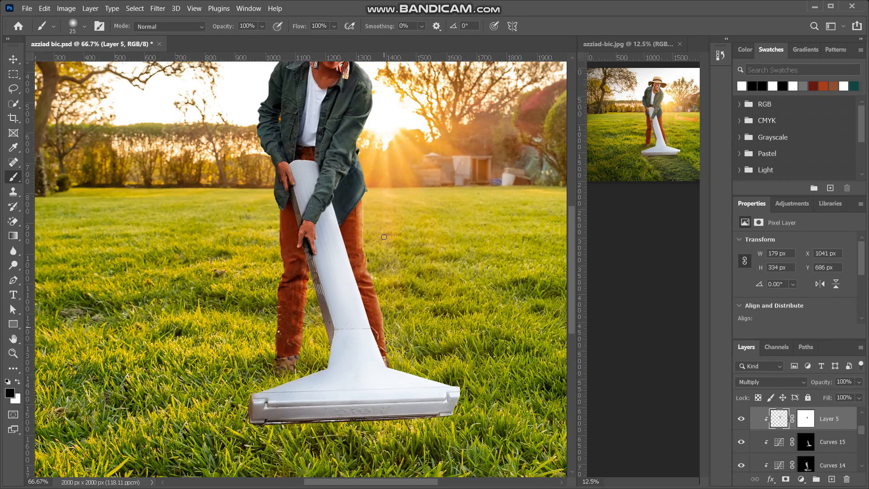
pyautogui.scroll(3, 415, 321)
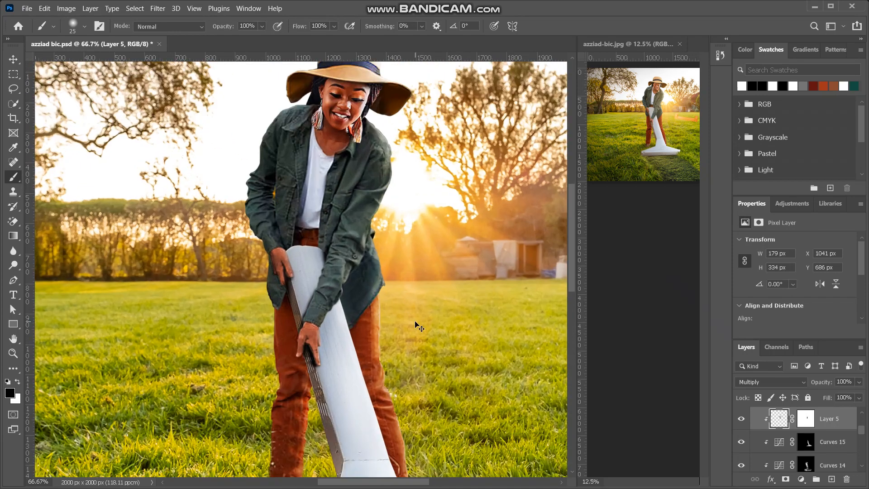
pyautogui.scroll(-3, 415, 322)
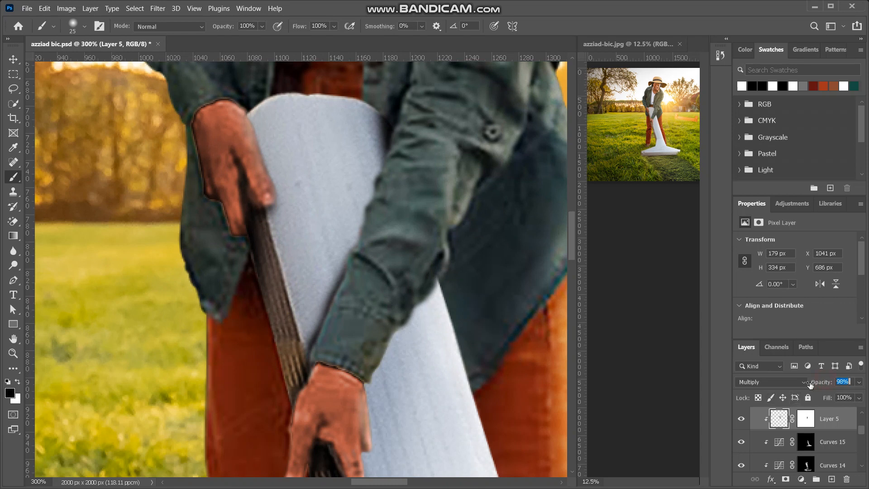
pyautogui.hotkey('shift', 'Up')
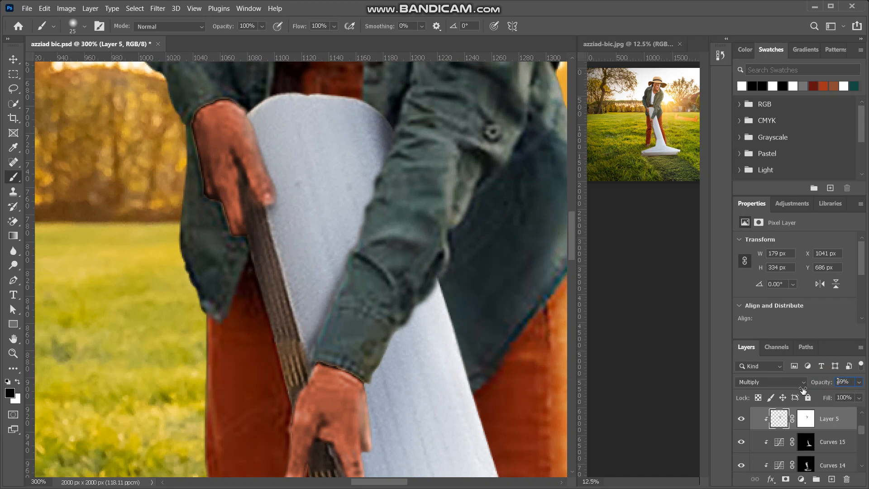
# Paint black on the Multiply layer's mask at 1% flow to soften the shadows beside the sleeve and around the lower hand.
pyautogui.click(805, 418)
pyautogui.press('x')
pyautogui.scroll(-5, 369, 354)
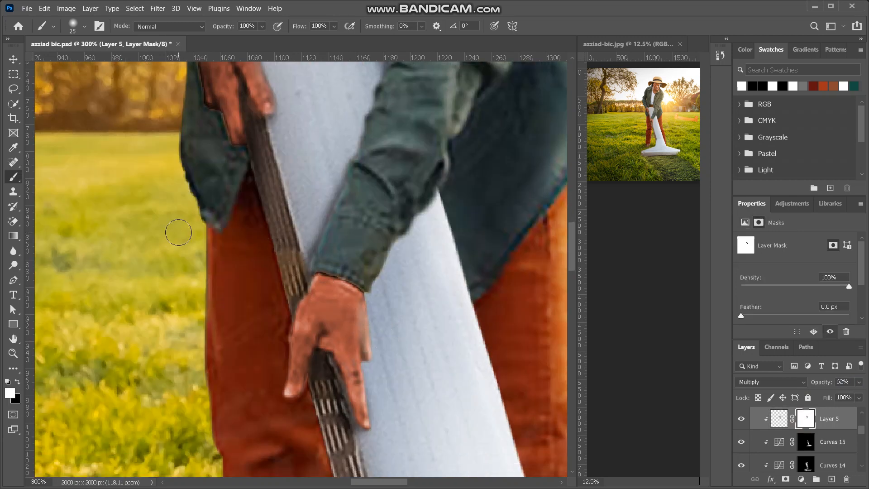
pyautogui.press('x')
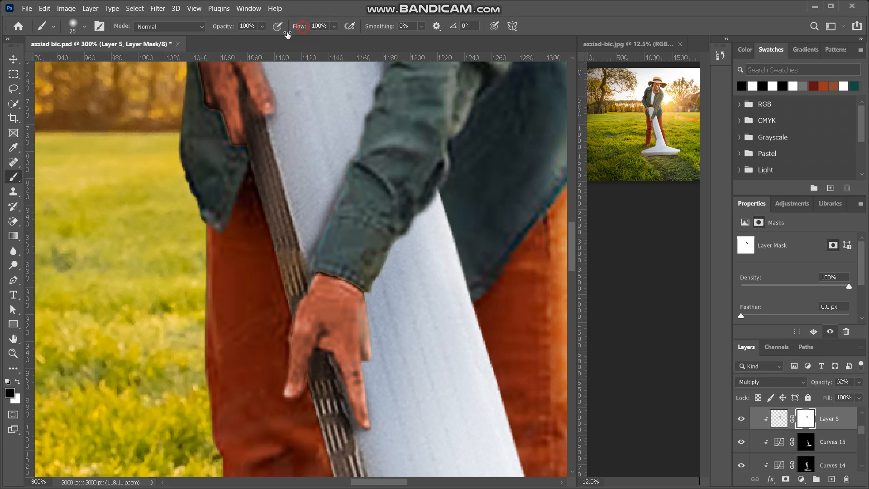
pyautogui.moveTo(287, 287)
pyautogui.mouseDown()
pyautogui.moveTo(286, 308)
pyautogui.moveTo(299, 280)
pyautogui.moveTo(282, 320)
pyautogui.moveTo(308, 245)
pyautogui.mouseUp()
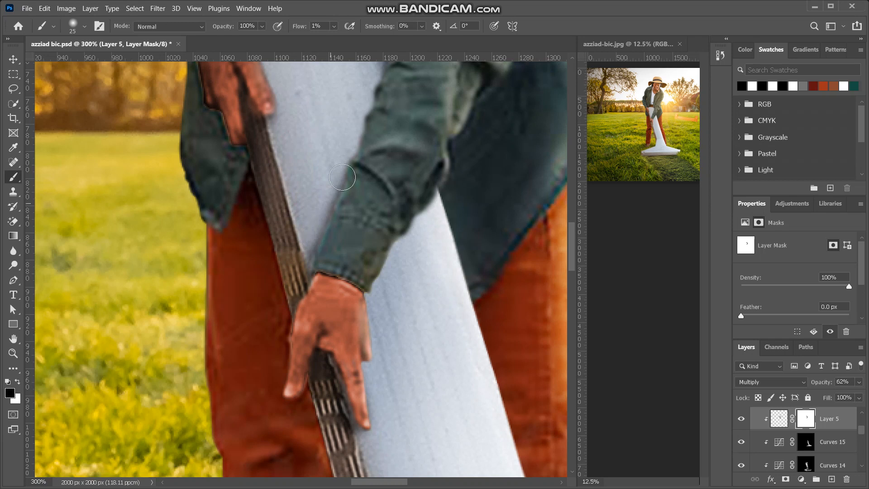
pyautogui.scroll(-3, 335, 354)
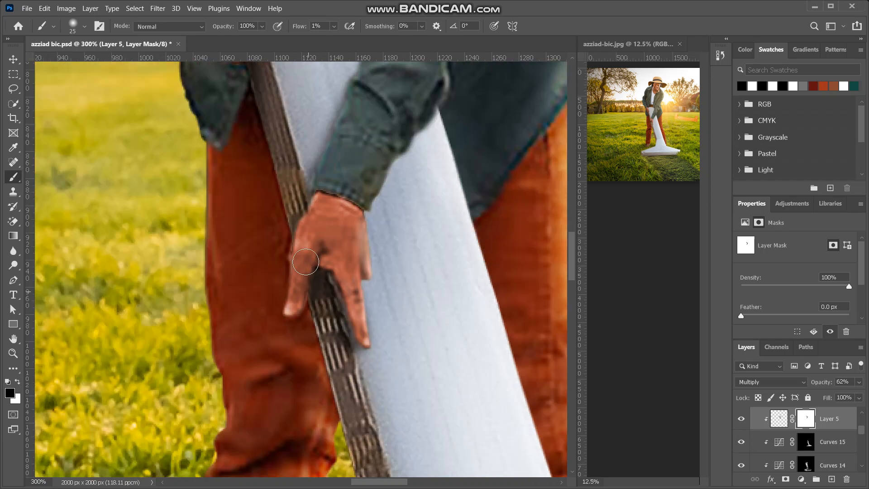
pyautogui.moveTo(319, 286)
pyautogui.mouseDown()
pyautogui.moveTo(323, 268)
pyautogui.moveTo(317, 308)
pyautogui.moveTo(343, 372)
pyautogui.mouseUp()
pyautogui.moveTo(366, 281); pyautogui.dragTo(384, 346)
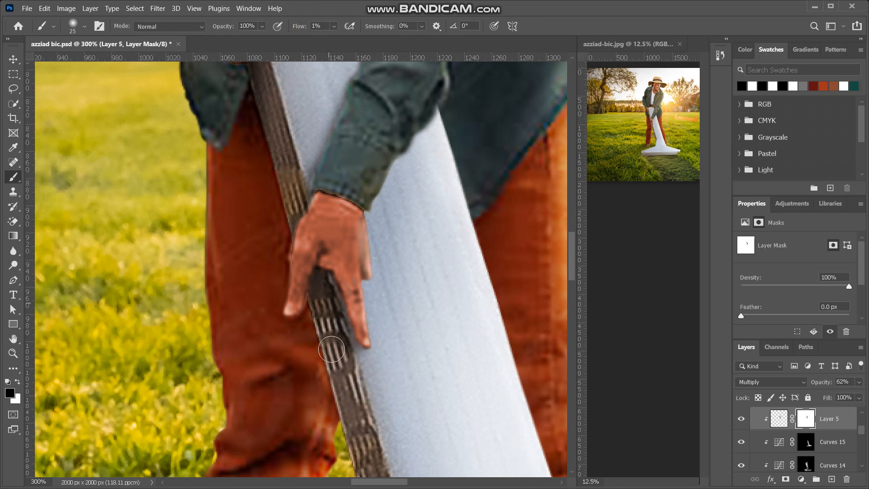
# Examine the softened shadows around both hands and the forearm, close up and in the full composition.
pyautogui.scroll(5, 314, 365)
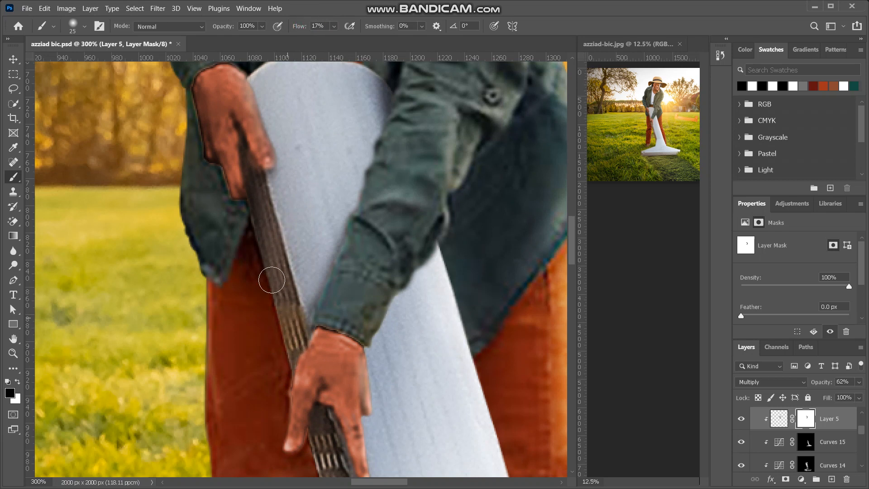
pyautogui.scroll(2, 258, 267)
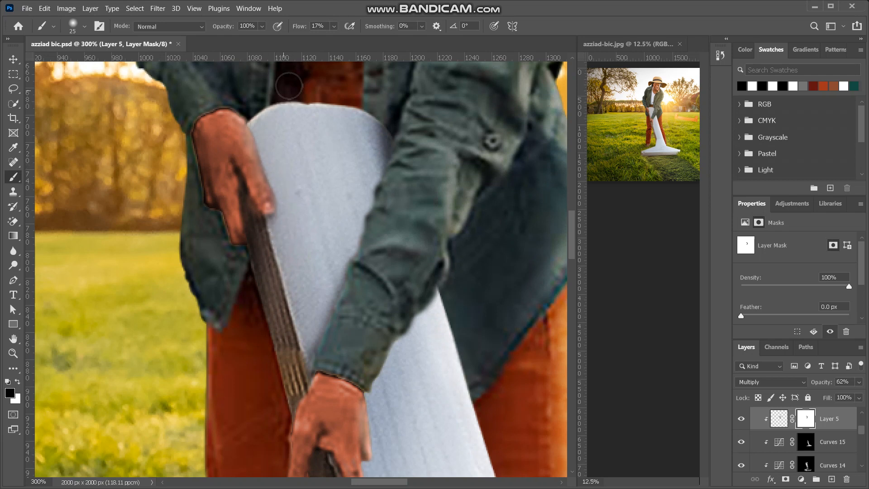
pyautogui.scroll(-2, 302, 179)
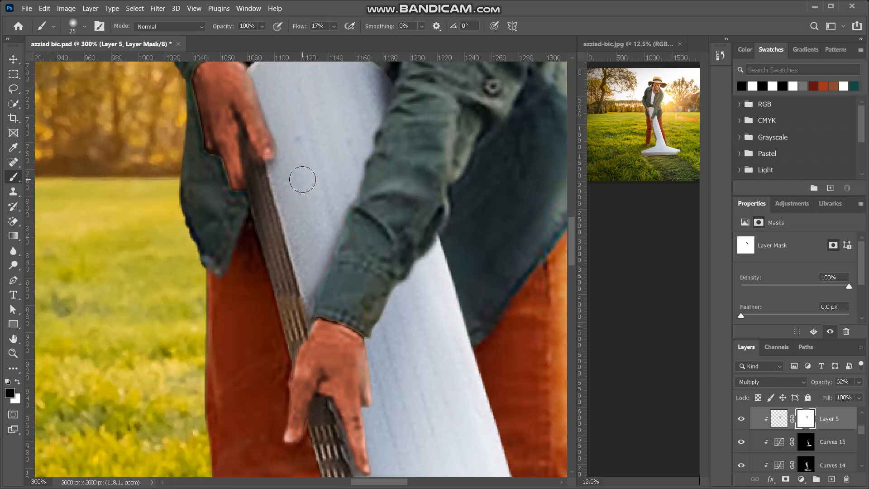
pyautogui.scroll(-3, 302, 180)
pyautogui.scroll(2, 360, 112)
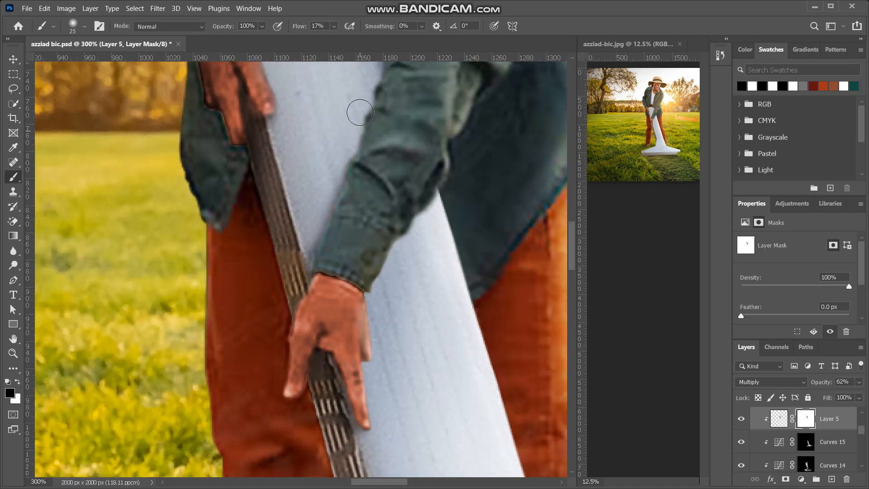
pyautogui.scroll(2, 388, 190)
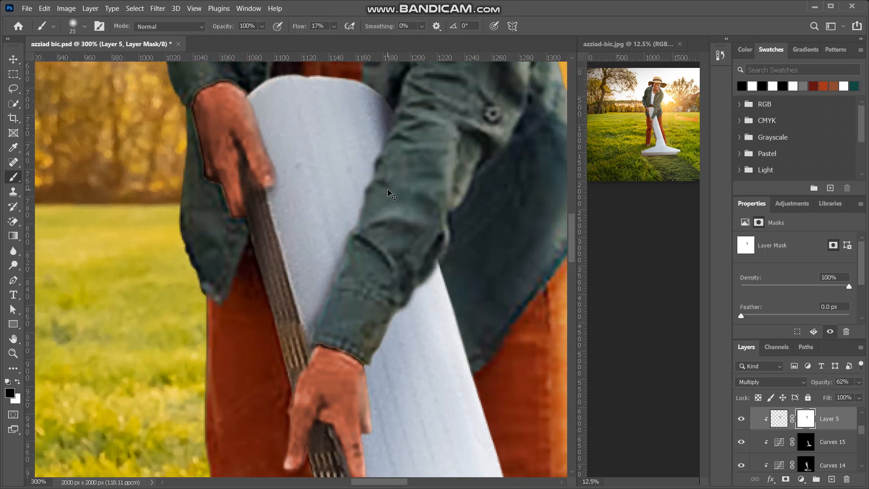
pyautogui.scroll(-2, 388, 193)
pyautogui.scroll(-1, 388, 191)
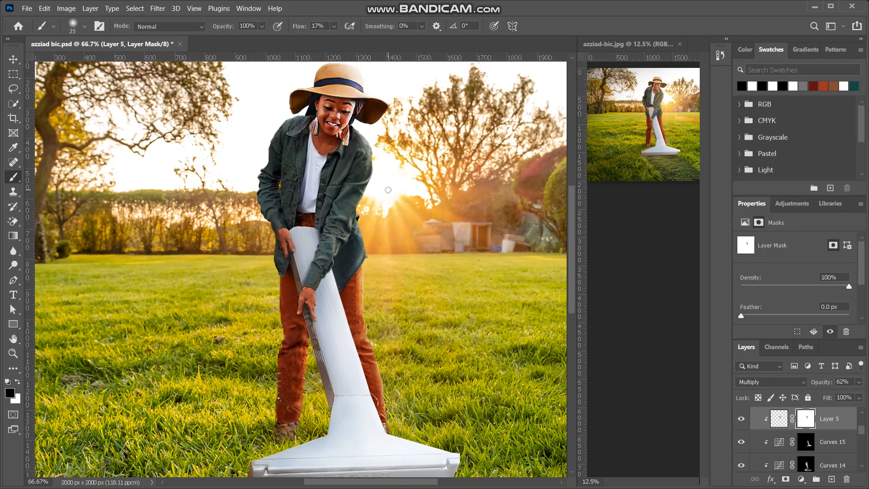
pyautogui.scroll(-2, 388, 192)
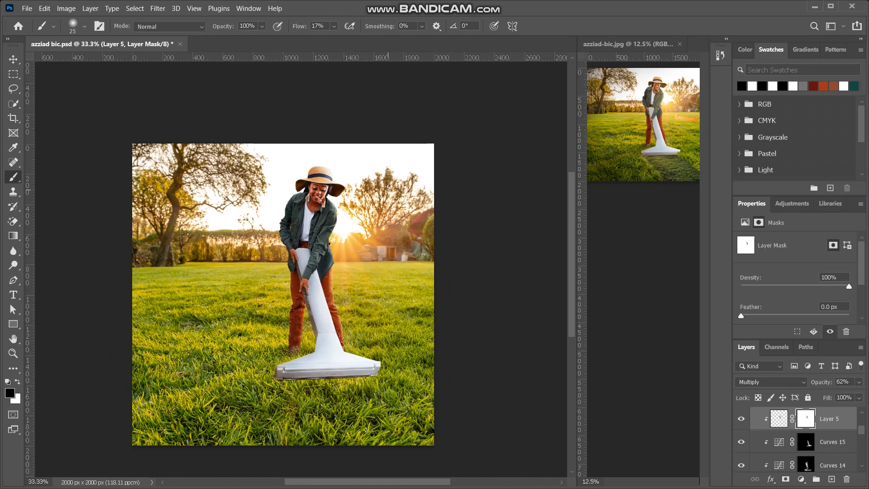
pyautogui.scroll(5, 388, 192)
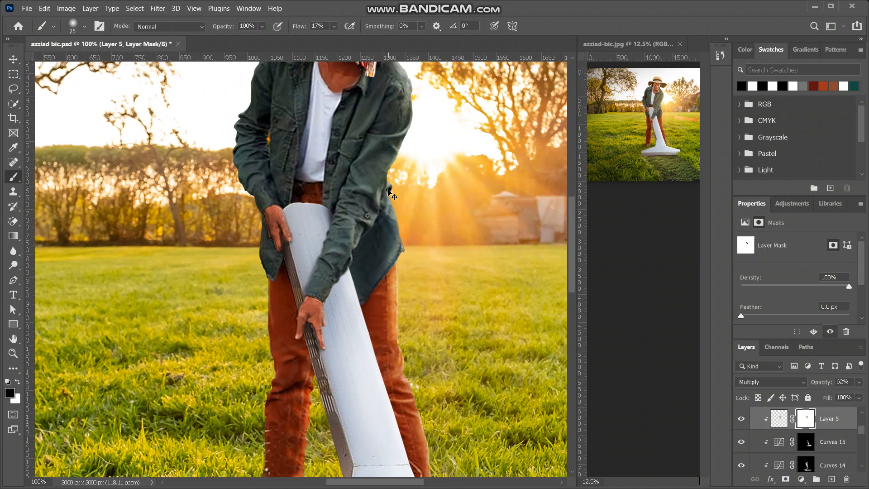
# Paint white on the Multiply layer's mask at 17% flow to restore the shadow beneath the lower hand.
pyautogui.press('x')
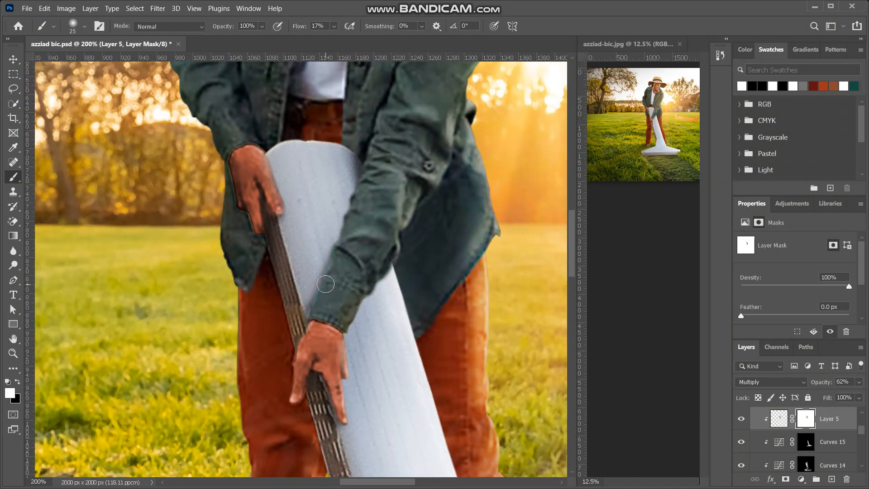
pyautogui.scroll(-3, 298, 309)
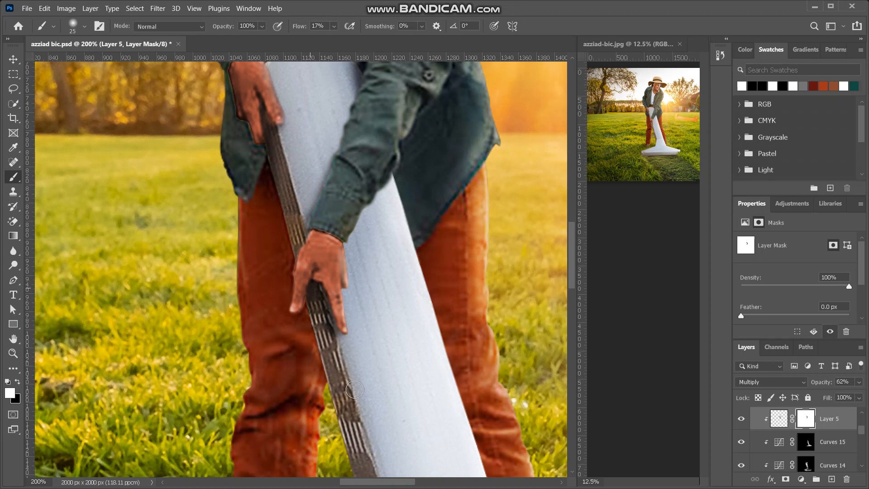
pyautogui.scroll(-4, 354, 390)
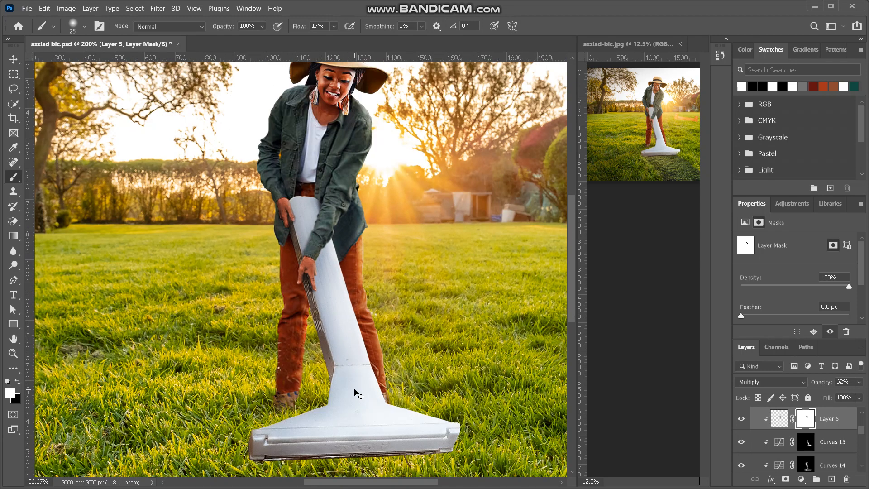
pyautogui.scroll(4, 354, 390)
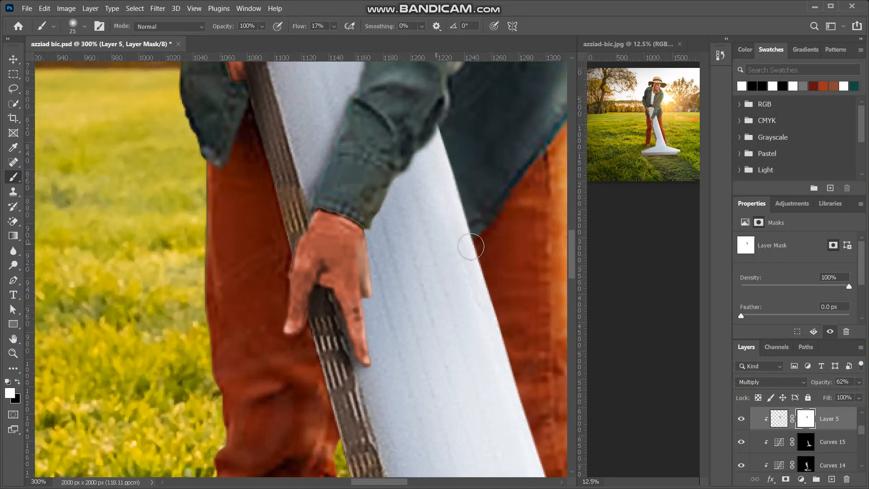
# Paint black on the Multiply layer itself to darken the ribbed handle edge between the two hands.
pyautogui.click(779, 421)
pyautogui.scroll(3, 277, 251)
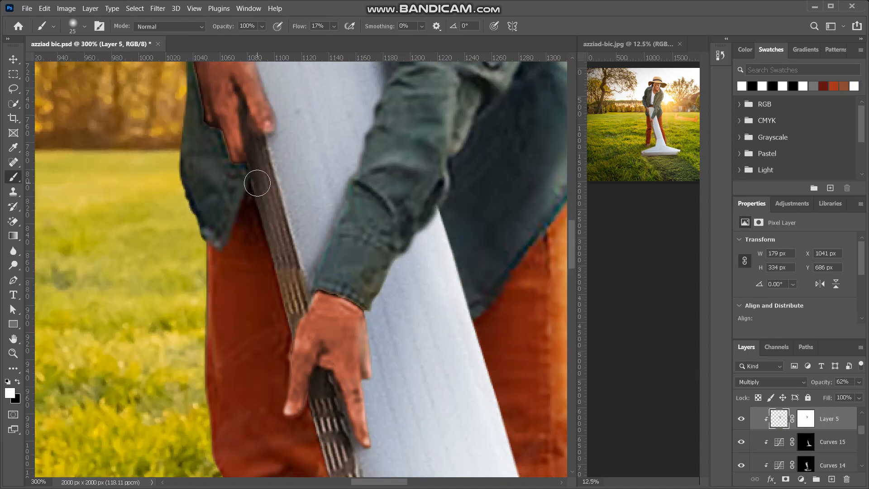
pyautogui.press('x')
pyautogui.moveTo(252, 181)
pyautogui.mouseDown()
pyautogui.moveTo(283, 306)
pyautogui.moveTo(272, 284)
pyautogui.mouseUp()
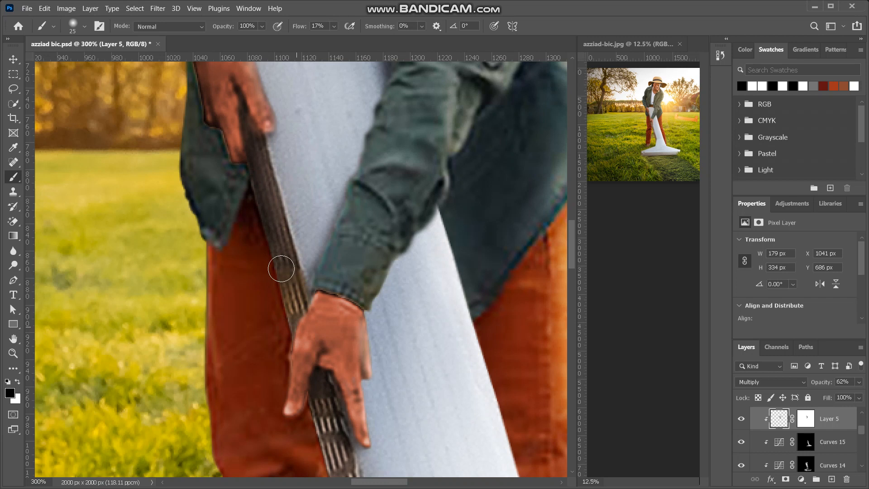
# Enlarge the brush to 40 px and darken the razor's side edge with black from the lower hand down towards the head.
pyautogui.scroll(-3, 291, 305)
pyautogui.scroll(-3, 290, 306)
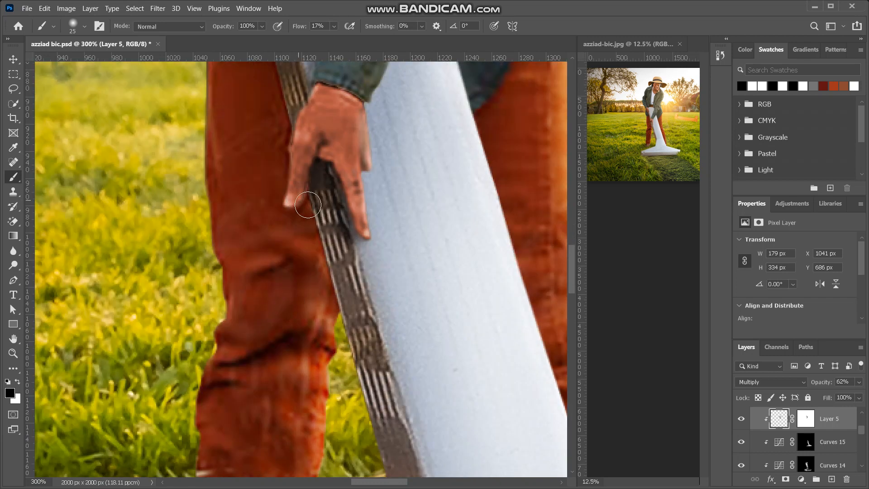
pyautogui.press(']')
pyautogui.press(']')
pyautogui.moveTo(320, 230)
pyautogui.mouseDown()
pyautogui.moveTo(369, 362)
pyautogui.moveTo(384, 468)
pyautogui.mouseUp()
pyautogui.scroll(-2, 376, 432)
pyautogui.moveTo(364, 289)
pyautogui.mouseDown()
pyautogui.moveTo(401, 423)
pyautogui.moveTo(380, 383)
pyautogui.moveTo(399, 463)
pyautogui.mouseUp()
pyautogui.scroll(-2, 428, 313)
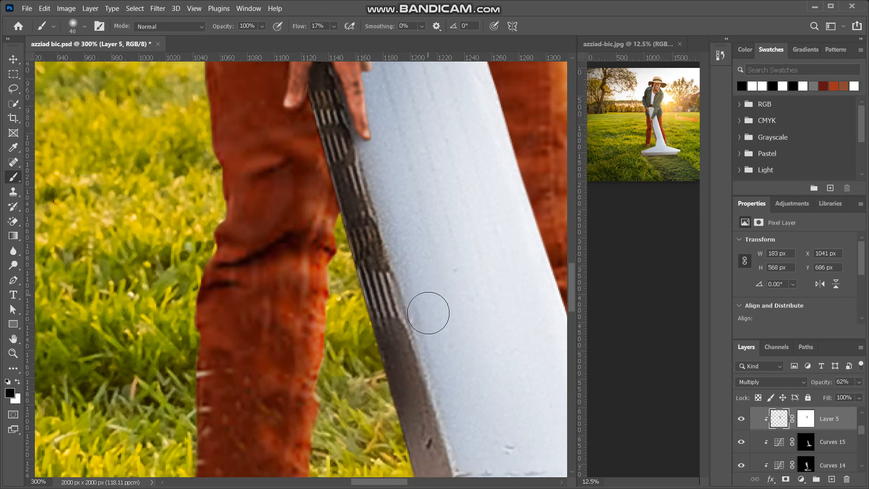
pyautogui.moveTo(408, 450)
pyautogui.mouseDown()
pyautogui.moveTo(428, 471)
pyautogui.moveTo(427, 362)
pyautogui.mouseUp()
pyautogui.scroll(-4, 421, 317)
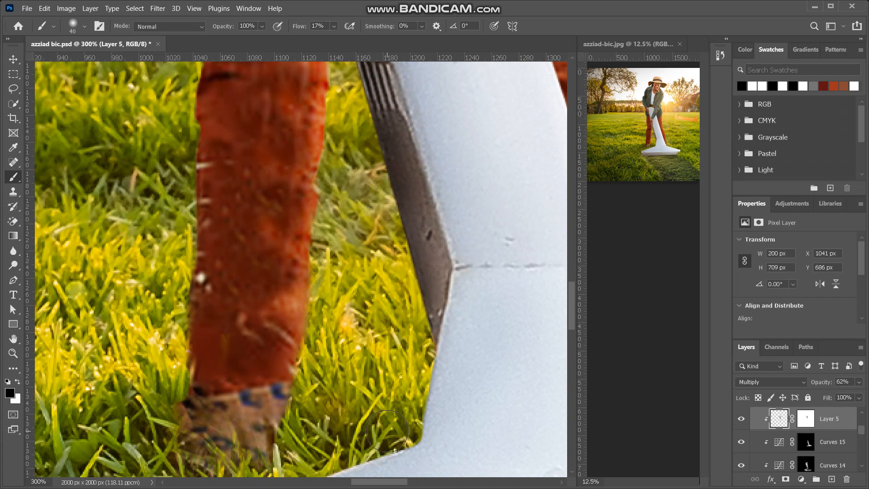
# Examine the darkened side edge of the razor in the wider composition and close up around the lower hand.
pyautogui.hotkey('ctrl', '-')
pyautogui.hotkey('ctrl', '-')
pyautogui.hotkey('ctrl', '-')
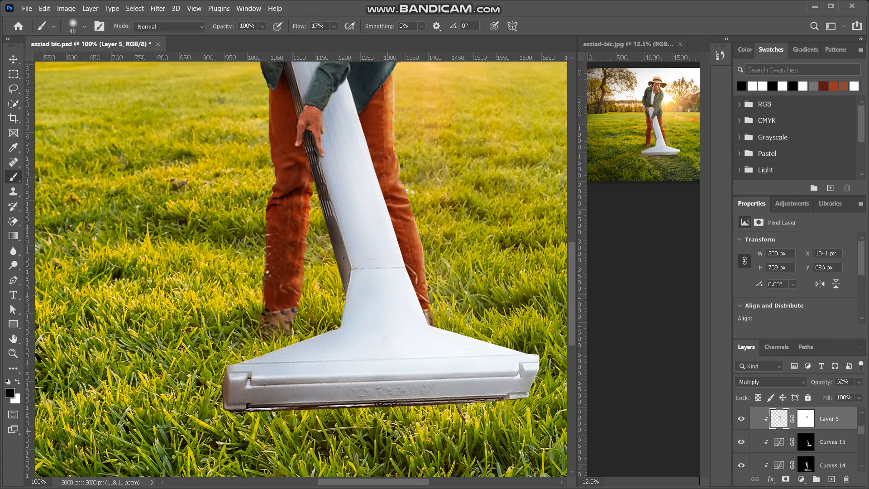
pyautogui.hotkey('ctrl', '-')
pyautogui.scroll(3, 390, 432)
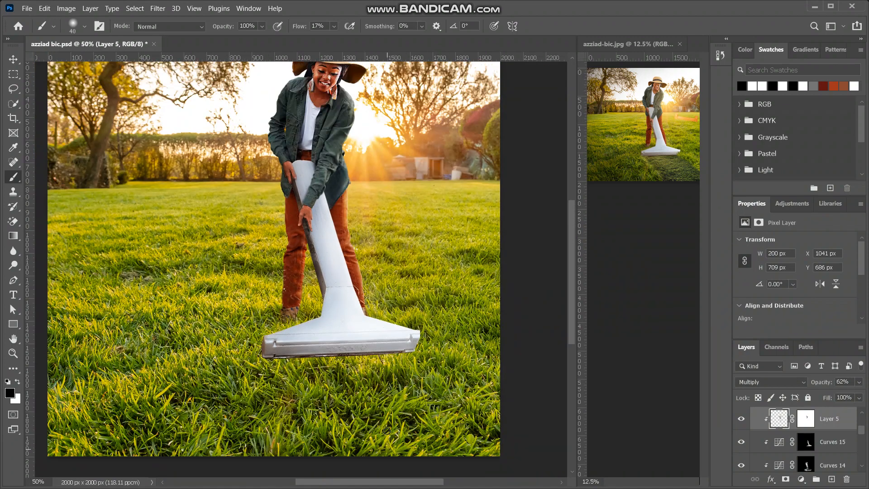
pyautogui.hotkey('ctrl', '+')
pyautogui.hotkey('ctrl', '+')
pyautogui.hotkey('ctrl', '+')
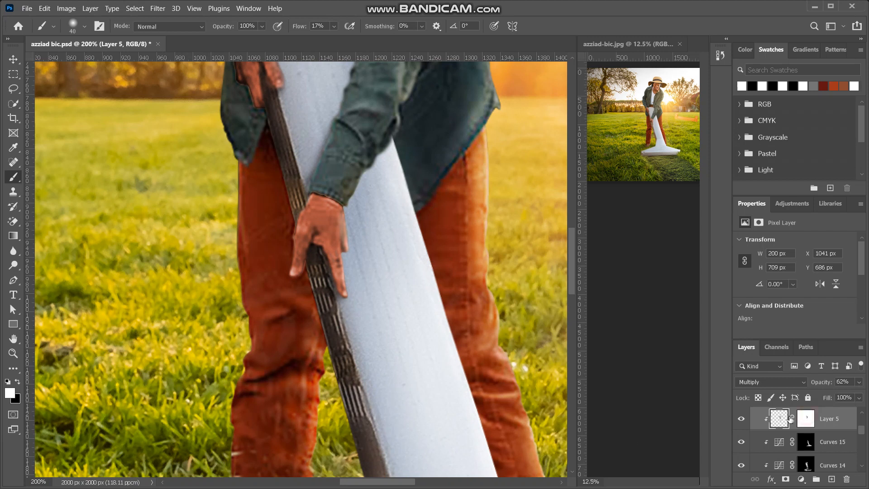
# Paint black on the Multiply layer's mask at 1% flow to soften the shadow below the upper hand and near the sleeve.
pyautogui.click(806, 417)
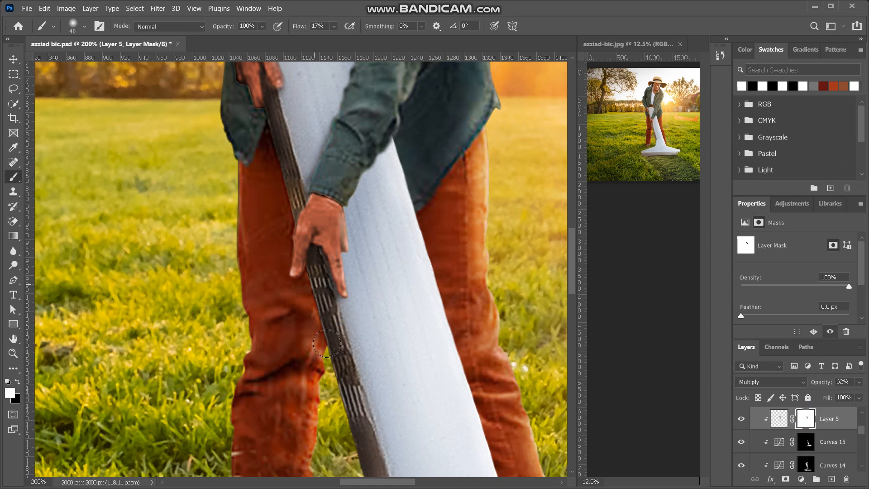
pyautogui.scroll(3, 327, 347)
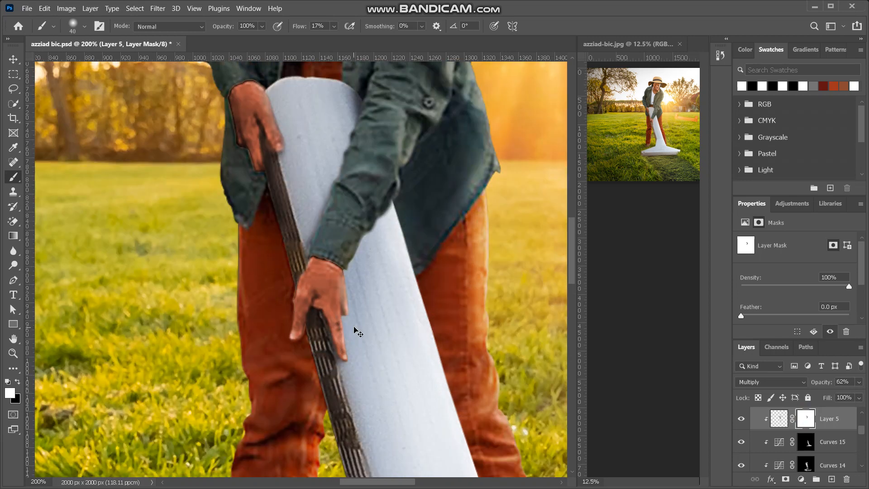
pyautogui.hotkey('ctrl', '-')
pyautogui.hotkey('ctrl', '+')
pyautogui.hotkey('ctrl', '+')
pyautogui.scroll(2, 239, 137)
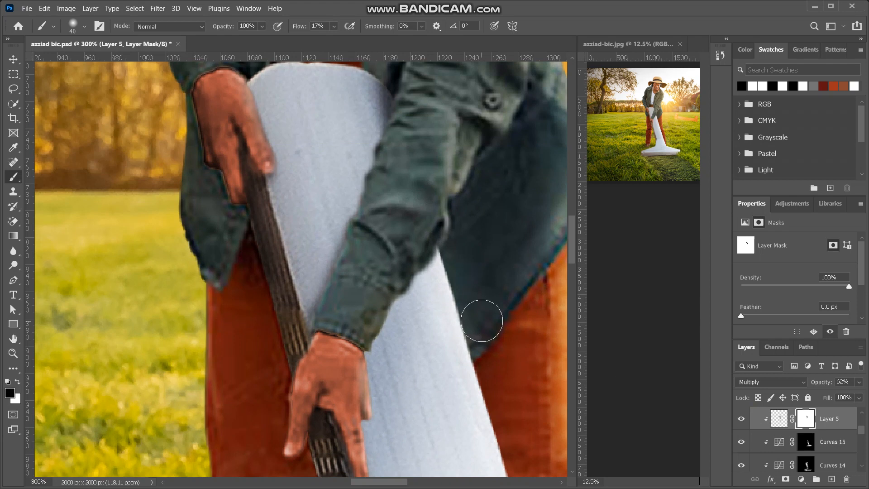
pyautogui.moveTo(300, 29); pyautogui.dragTo(293, 29)
pyautogui.moveTo(269, 209)
pyautogui.mouseDown()
pyautogui.moveTo(294, 286)
pyautogui.moveTo(300, 350)
pyautogui.moveTo(258, 174)
pyautogui.mouseUp()
pyautogui.moveTo(370, 203)
pyautogui.mouseDown()
pyautogui.moveTo(339, 287)
pyautogui.moveTo(393, 184)
pyautogui.mouseUp()
# Try the Multiply shadow layer at 11% opacity with the whole composition in view.
pyautogui.hotkey('ctrl', '-')
pyautogui.hotkey('ctrl', '-')
pyautogui.hotkey('ctrl', '-')
pyautogui.hotkey('ctrl', '-')
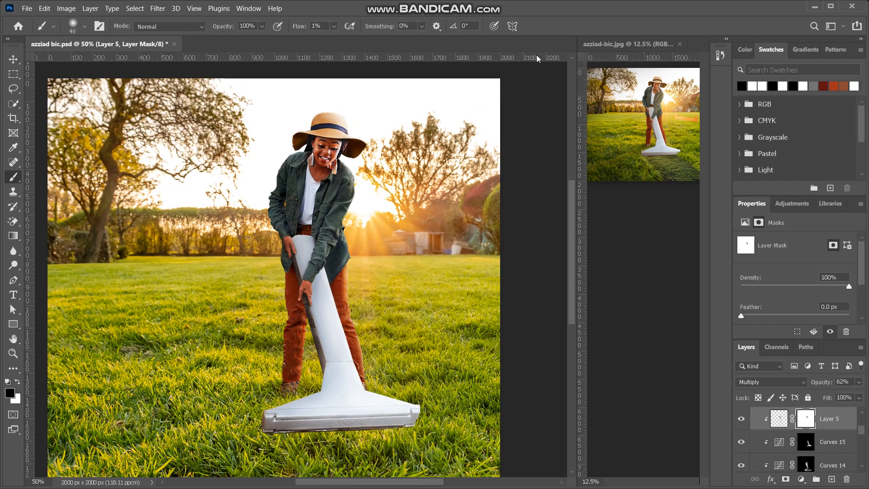
pyautogui.hotkey('ctrl', '-')
pyautogui.hotkey('ctrl', '0')
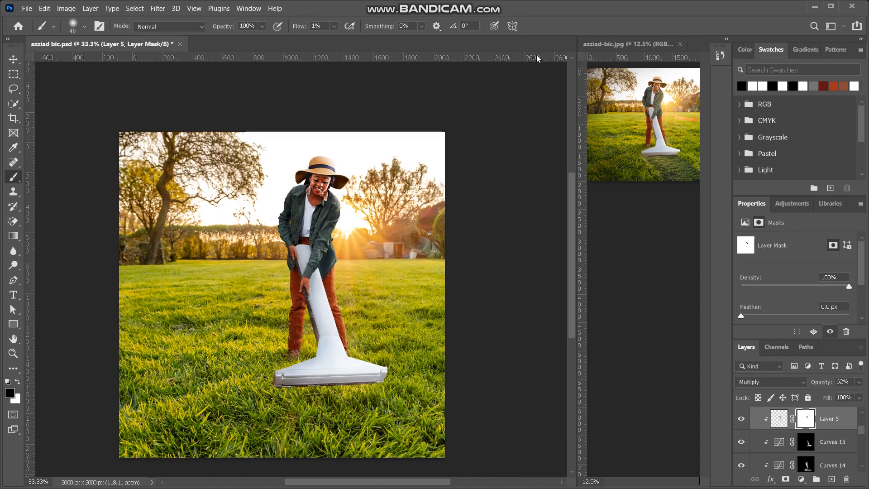
pyautogui.press('v')
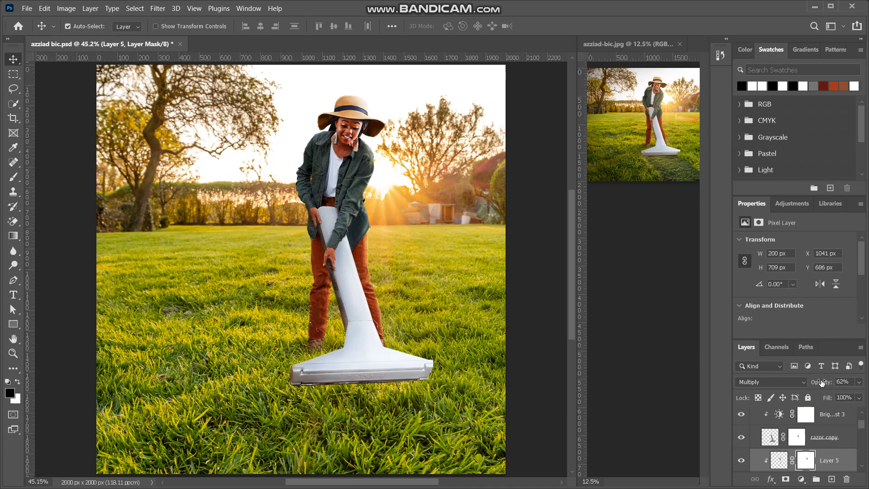
pyautogui.moveTo(821, 383); pyautogui.dragTo(769, 394)
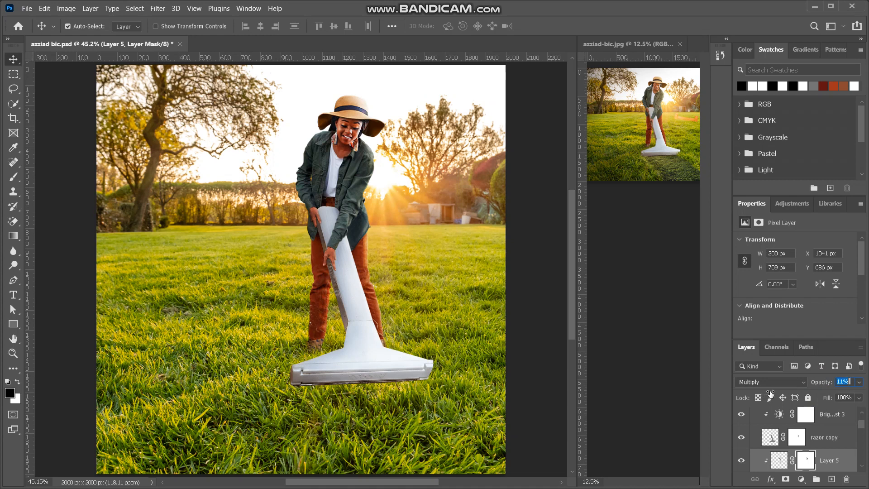
# Set the opacity of the Multiply shadow layer, Layer 5, to 41%.
pyautogui.hotkey('ctrl', '+')
pyautogui.hotkey('ctrl', '+')
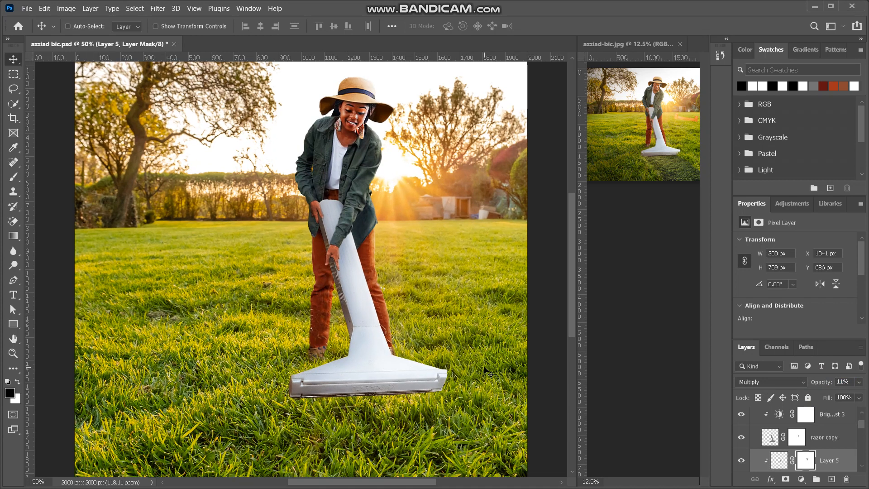
pyautogui.hotkey('ctrl', '+')
pyautogui.hotkey('ctrl', '+')
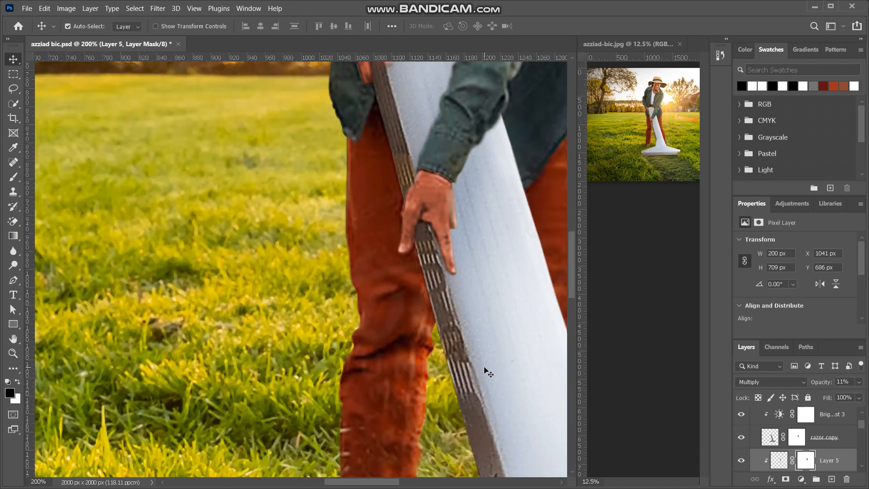
pyautogui.scroll(5, 488, 372)
pyautogui.hscroll(2, 533, 209)
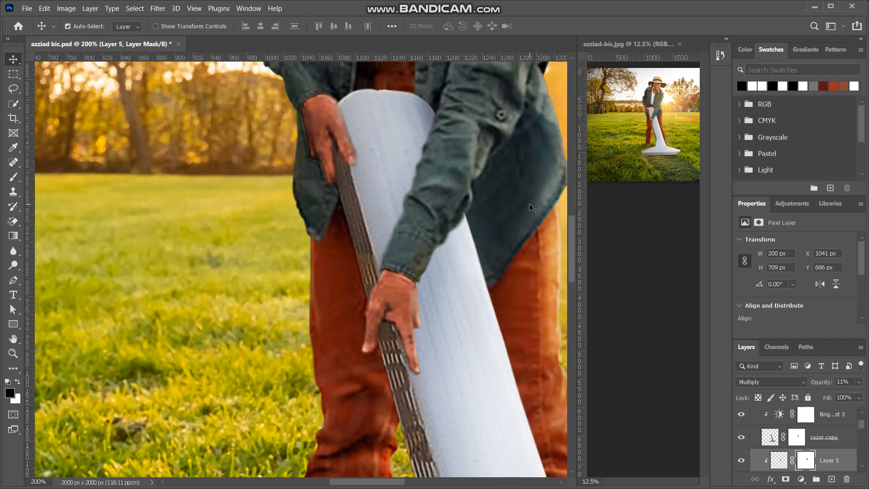
pyautogui.moveTo(820, 383); pyautogui.dragTo(828, 383)
pyautogui.click(824, 383)
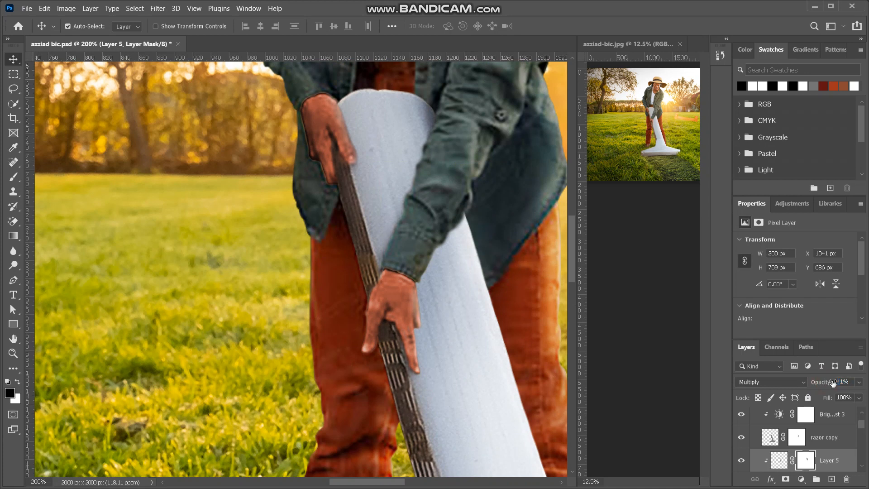
# Paint black on Layer 5's mask at 7% and then 34% flow to lighten the shading along the razor's side edge.
pyautogui.click(14, 183)
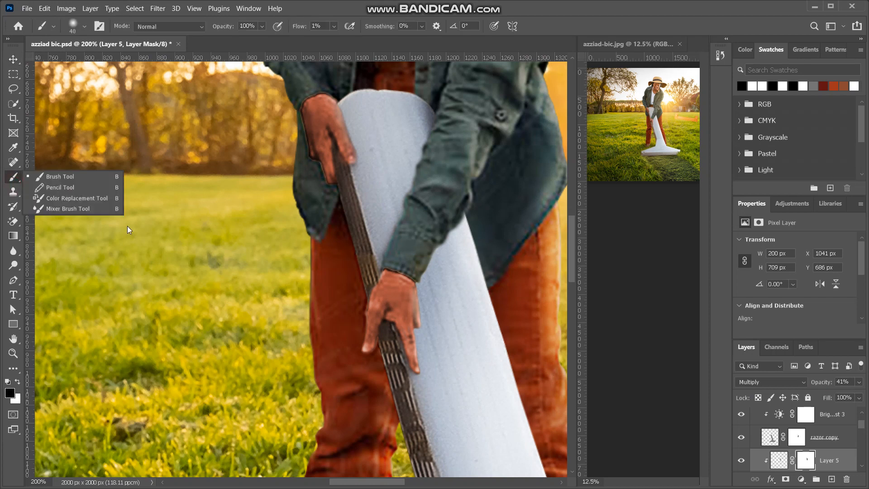
pyautogui.click(809, 459)
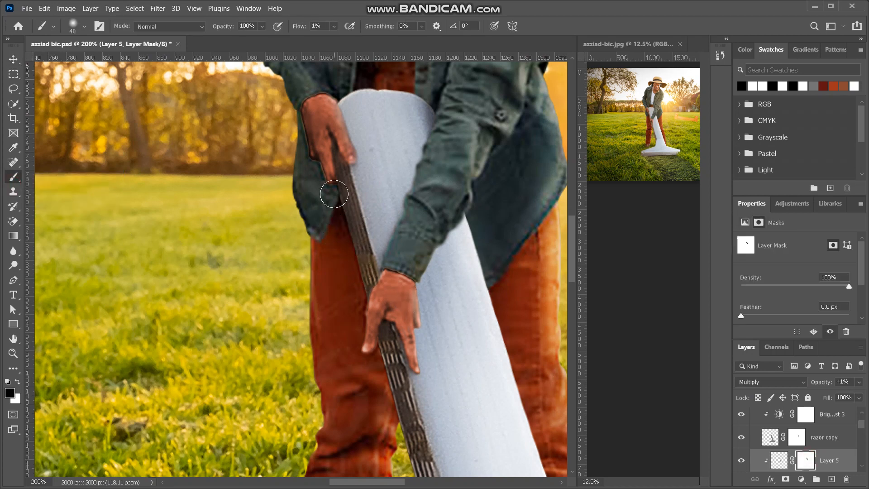
pyautogui.moveTo(299, 26); pyautogui.dragTo(304, 26)
pyautogui.click(343, 201)
pyautogui.moveTo(356, 239)
pyautogui.mouseDown()
pyautogui.moveTo(365, 240)
pyautogui.moveTo(372, 272)
pyautogui.moveTo(354, 310)
pyautogui.mouseUp()
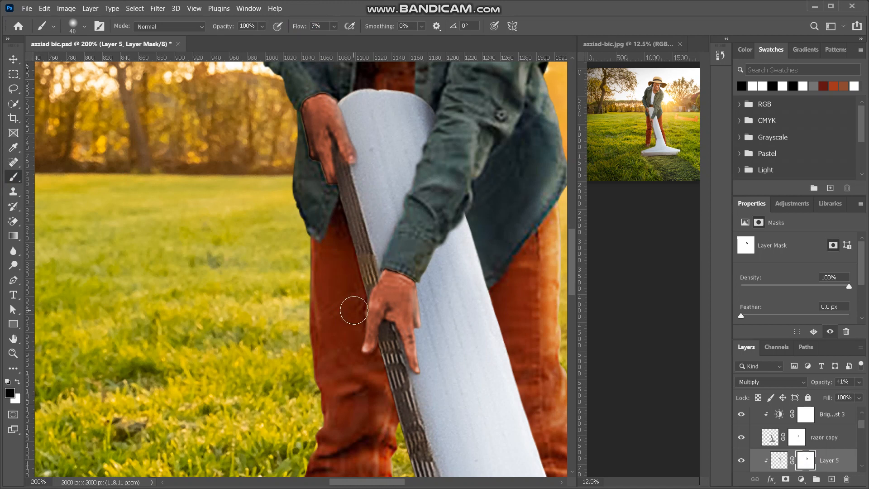
pyautogui.scroll(-5, 354, 310)
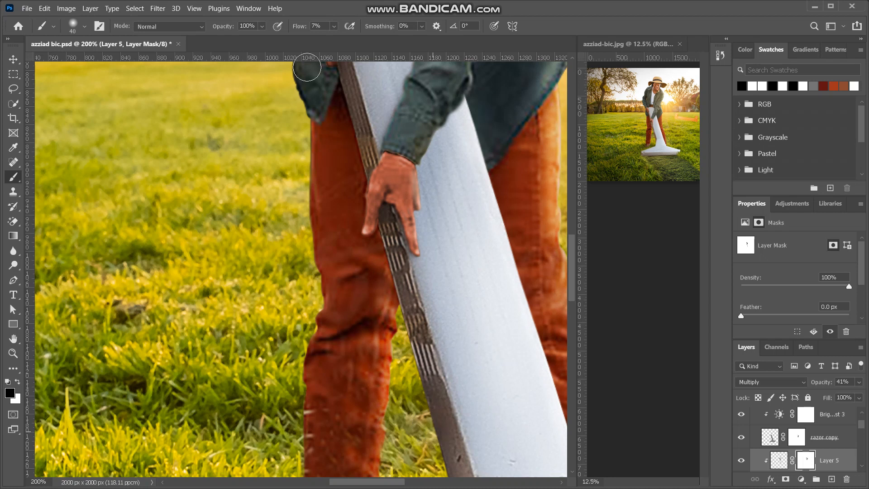
pyautogui.moveTo(305, 27); pyautogui.dragTo(318, 26)
pyautogui.scroll(-3, 371, 154)
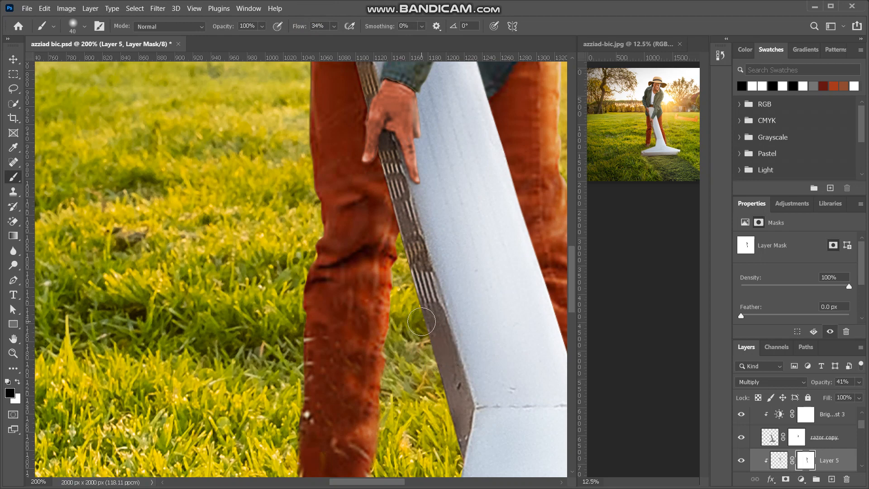
# Add a Color Balance adjustment clipped to the razor, with midtones at +18 Cyan–Red and -31 Yellow–Blue.
pyautogui.hotkey('ctrl', '-')
pyautogui.hotkey('ctrl', '-')
pyautogui.hotkey('ctrl', '-')
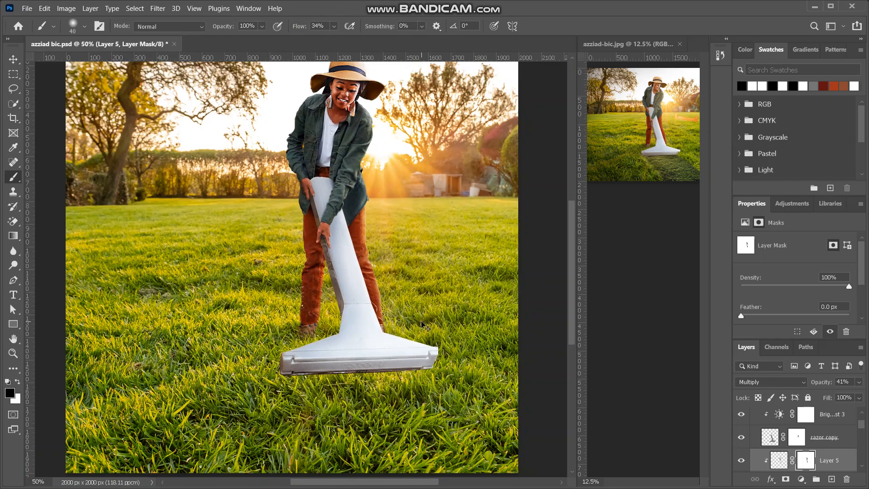
pyautogui.hotkey('ctrl', '-')
pyautogui.hotkey('ctrl', '+')
pyautogui.click(802, 479)
pyautogui.click(814, 379)
pyautogui.click(782, 331)
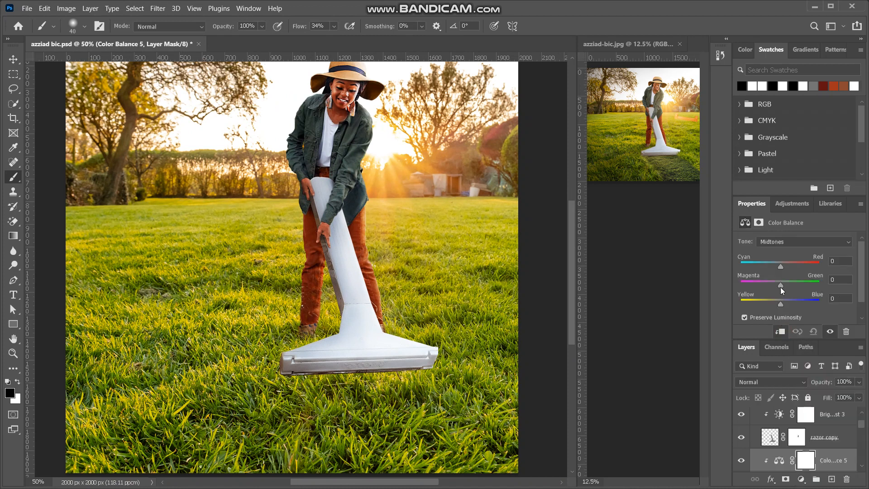
pyautogui.moveTo(780, 303); pyautogui.dragTo(766, 307)
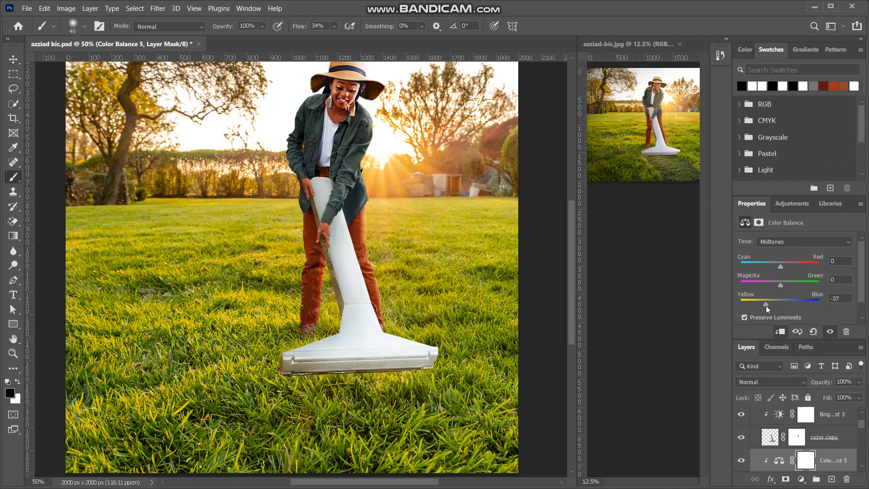
pyautogui.moveTo(780, 268); pyautogui.dragTo(786, 270)
# Examine the razor's warmer color in the full composition and close up around the hands.
pyautogui.scroll(-1, 437, 348)
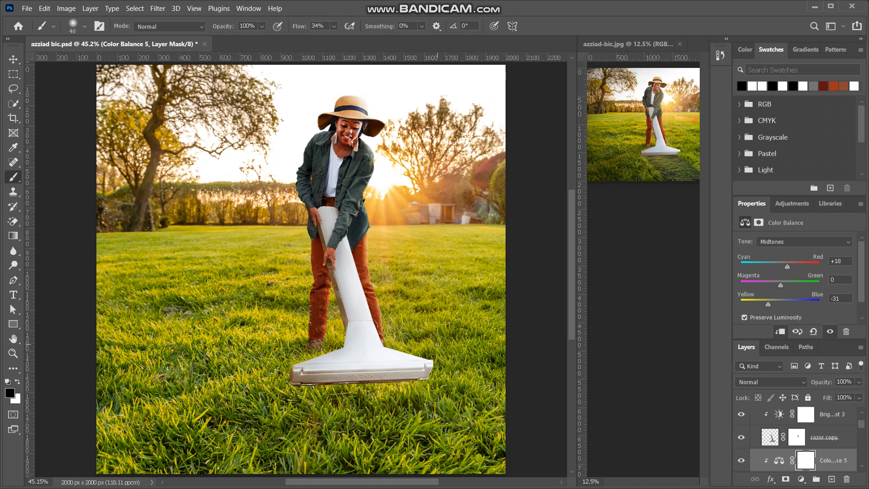
pyautogui.scroll(4, 437, 344)
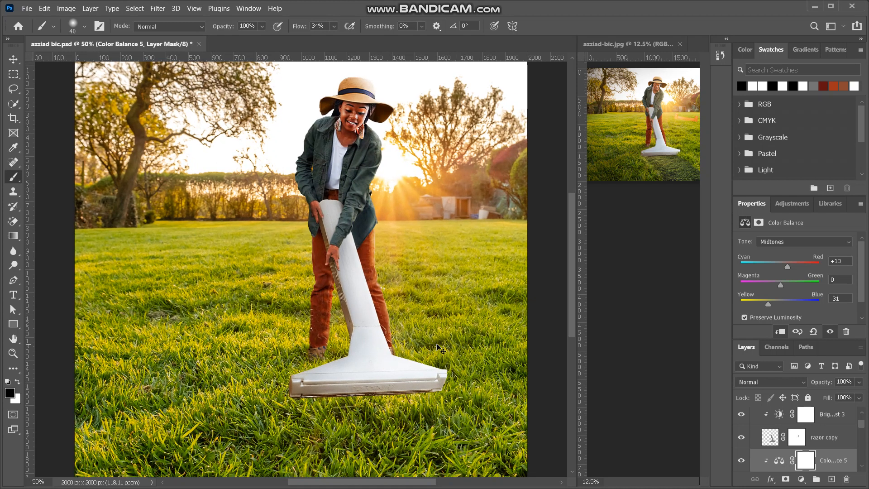
pyautogui.scroll(2, 439, 348)
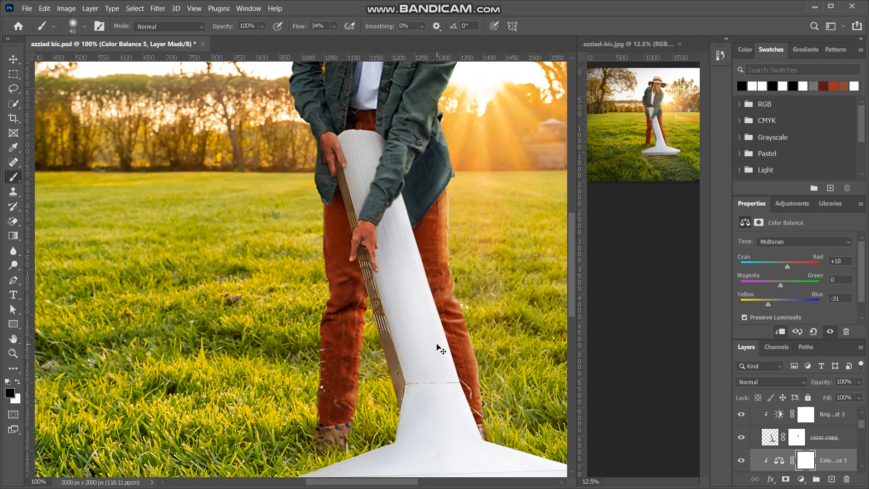
pyautogui.scroll(-3, 438, 348)
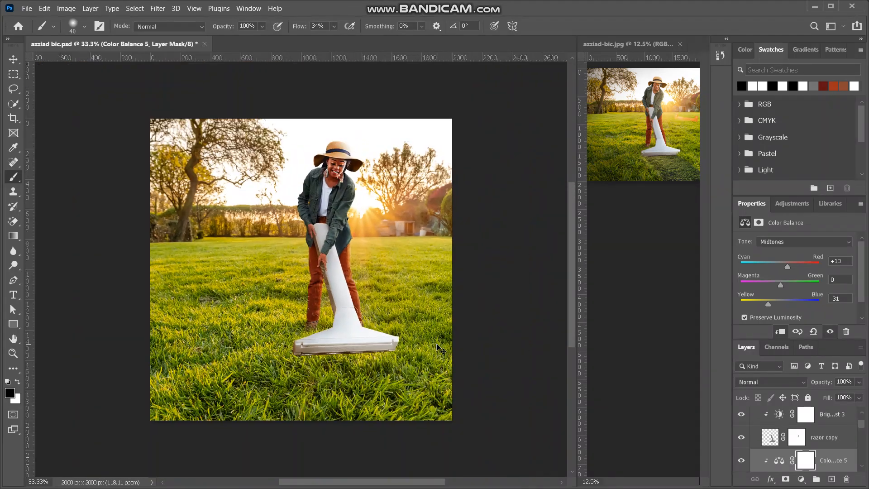
pyautogui.scroll(4, 437, 344)
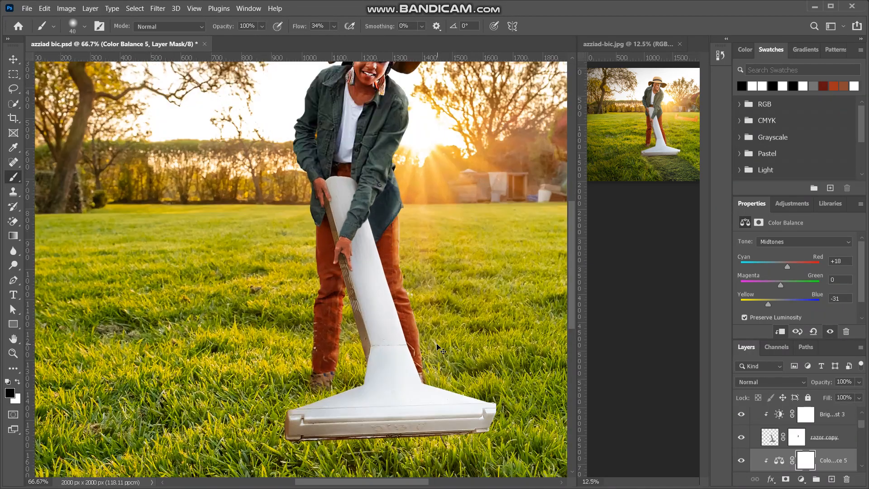
pyautogui.hscroll(3, 337, 285)
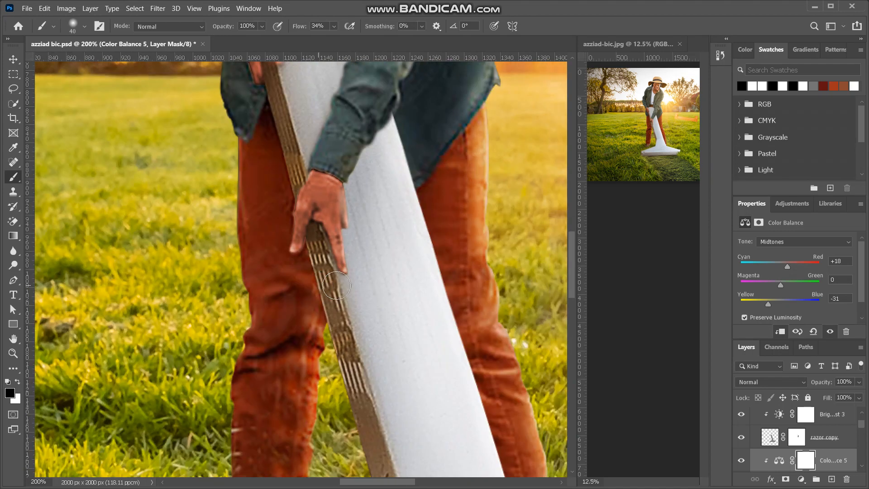
pyautogui.scroll(3, 336, 286)
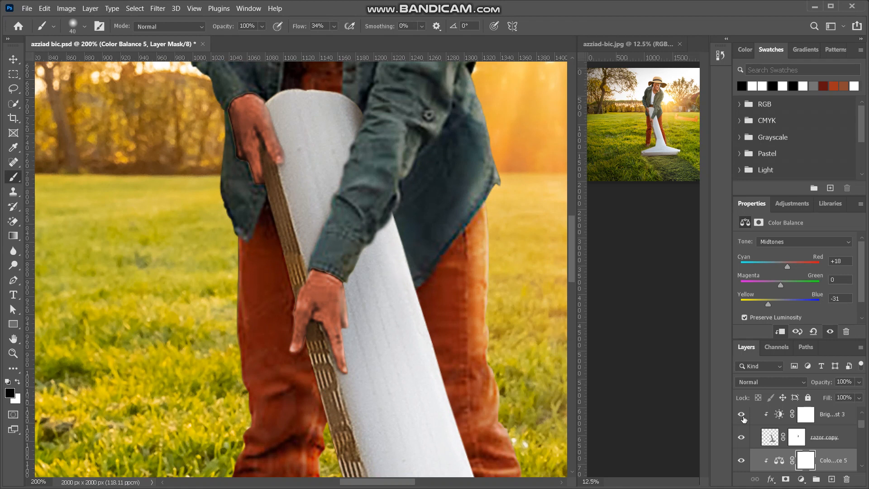
# Strengthen the shadow beside the lower sleeve with white on Layer 5's mask at 21% flow and black on the layer itself.
pyautogui.scroll(-2, 795, 453)
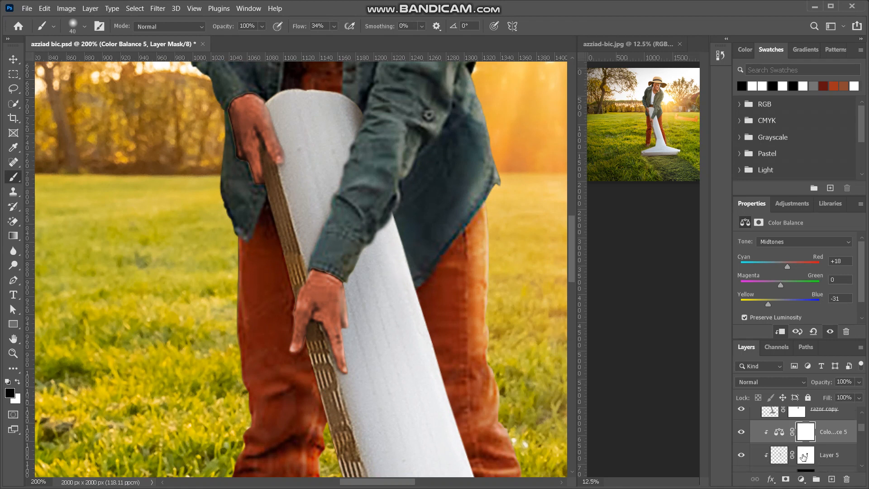
pyautogui.click(803, 459)
pyautogui.press('x')
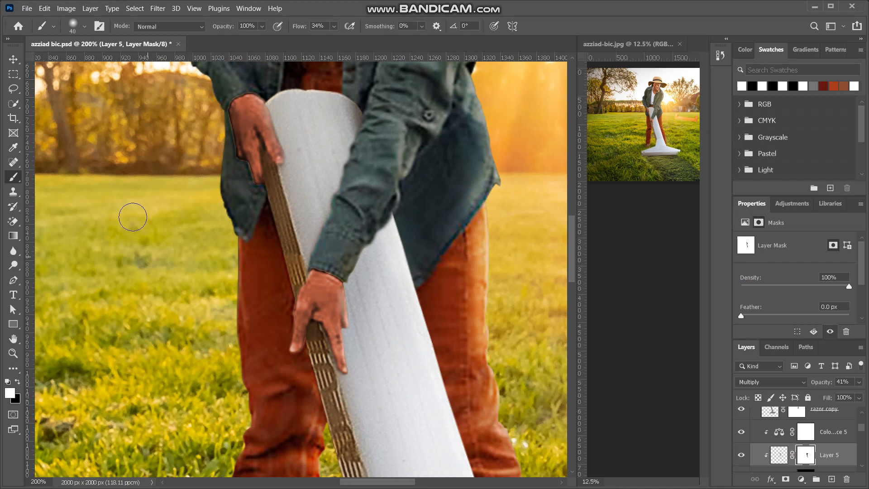
pyautogui.moveTo(295, 28); pyautogui.dragTo(291, 30)
pyautogui.moveTo(320, 243)
pyautogui.mouseDown()
pyautogui.moveTo(345, 201)
pyautogui.moveTo(307, 245)
pyautogui.moveTo(347, 200)
pyautogui.moveTo(294, 249)
pyautogui.moveTo(325, 223)
pyautogui.moveTo(292, 254)
pyautogui.moveTo(323, 274)
pyautogui.mouseUp()
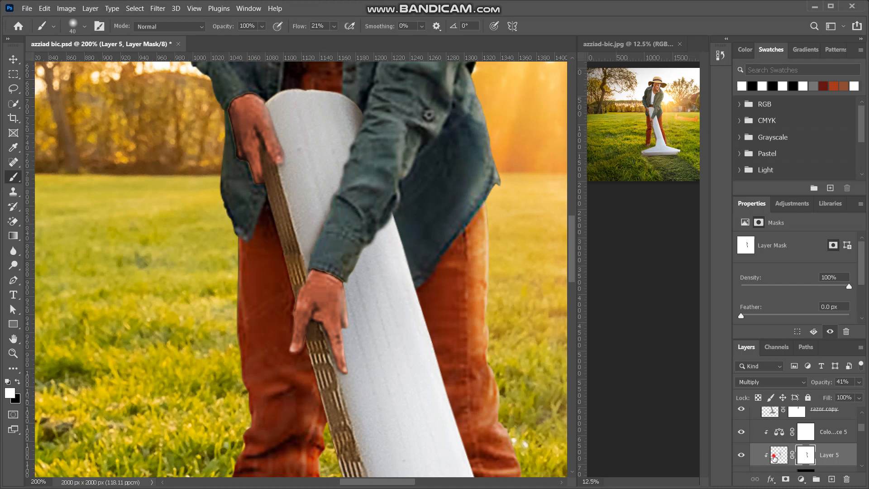
pyautogui.moveTo(325, 236)
pyautogui.mouseDown()
pyautogui.moveTo(339, 202)
pyautogui.moveTo(294, 229)
pyautogui.moveTo(333, 209)
pyautogui.moveTo(294, 251)
pyautogui.moveTo(315, 229)
pyautogui.moveTo(300, 257)
pyautogui.moveTo(311, 241)
pyautogui.moveTo(299, 294)
pyautogui.moveTo(317, 234)
pyautogui.moveTo(308, 244)
pyautogui.moveTo(348, 200)
pyautogui.moveTo(467, 207)
pyautogui.moveTo(346, 208)
pyautogui.mouseUp()
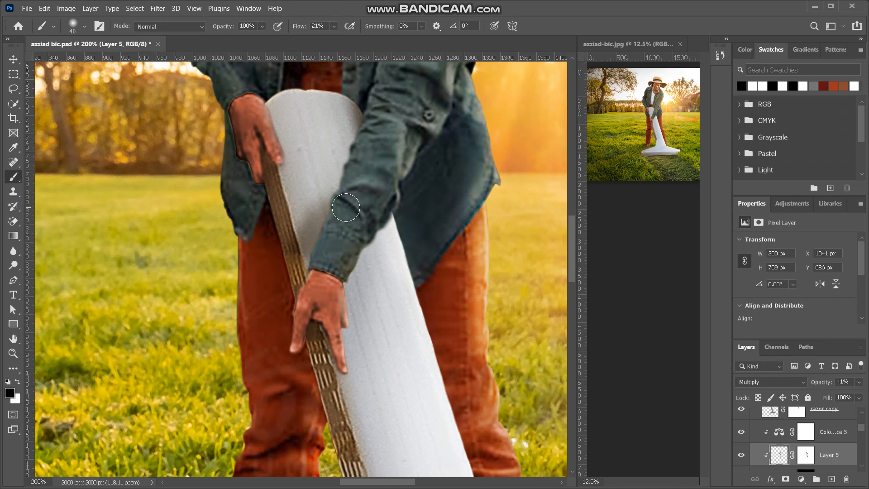
# Paint black on Layer 5's mask at 21% flow to reduce the shadow on the white handle beside the sleeve.
pyautogui.click(805, 456)
pyautogui.press('x')
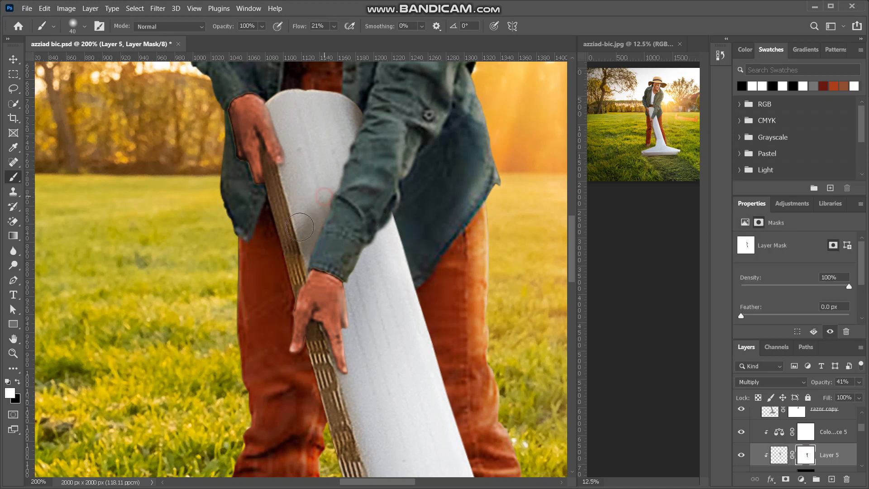
pyautogui.press('x')
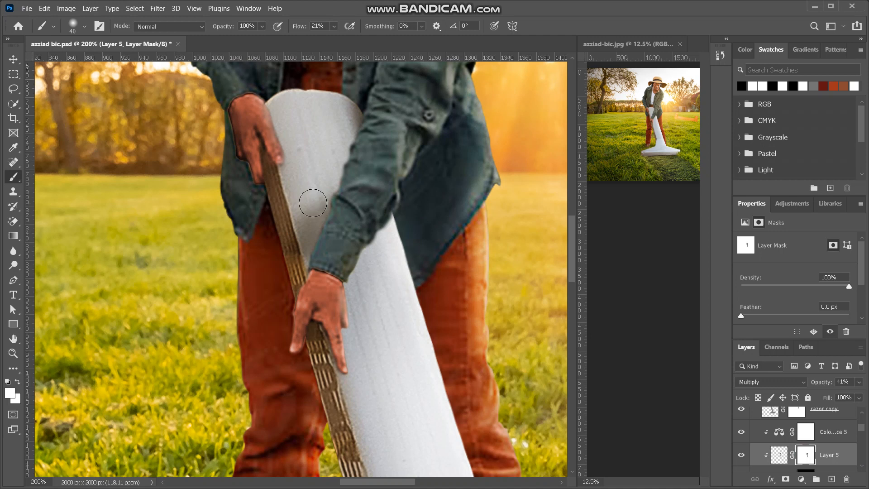
pyautogui.moveTo(321, 181)
pyautogui.mouseDown()
pyautogui.moveTo(283, 242)
pyautogui.moveTo(288, 253)
pyautogui.moveTo(282, 238)
pyautogui.moveTo(280, 248)
pyautogui.moveTo(299, 211)
pyautogui.moveTo(287, 253)
pyautogui.moveTo(304, 199)
pyautogui.moveTo(288, 243)
pyautogui.mouseUp()
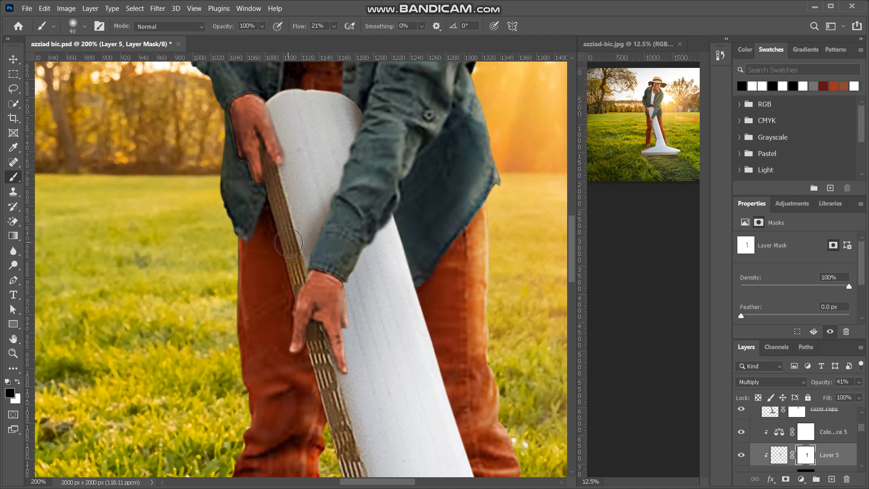
# Lower the brush flow to 1% and gently fade the shadow between the ribbed edge and the sleeve on the mask.
pyautogui.moveTo(217, 30); pyautogui.dragTo(208, 29)
pyautogui.moveTo(299, 233)
pyautogui.mouseDown()
pyautogui.moveTo(311, 202)
pyautogui.moveTo(294, 247)
pyautogui.mouseUp()
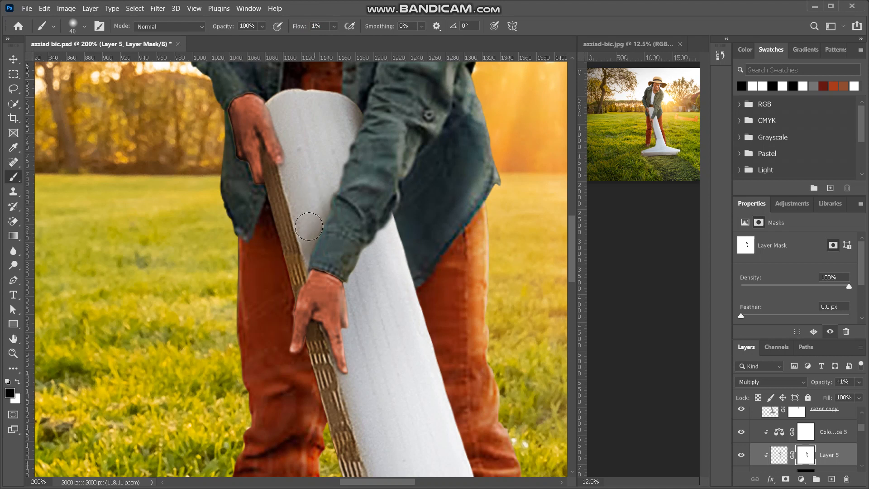
pyautogui.moveTo(299, 243)
pyautogui.mouseDown()
pyautogui.moveTo(314, 219)
pyautogui.moveTo(282, 286)
pyautogui.mouseUp()
pyautogui.scroll(-4, 482, 248)
pyautogui.scroll(1, 485, 254)
pyautogui.scroll(3, 481, 249)
pyautogui.moveTo(328, 183)
pyautogui.mouseDown()
pyautogui.moveTo(351, 153)
pyautogui.moveTo(339, 167)
pyautogui.mouseUp()
pyautogui.moveTo(328, 186)
pyautogui.mouseDown()
pyautogui.moveTo(317, 204)
pyautogui.moveTo(335, 183)
pyautogui.moveTo(347, 194)
pyautogui.moveTo(337, 203)
pyautogui.moveTo(357, 208)
pyautogui.mouseUp()
pyautogui.hotkey('ctrl', '-')
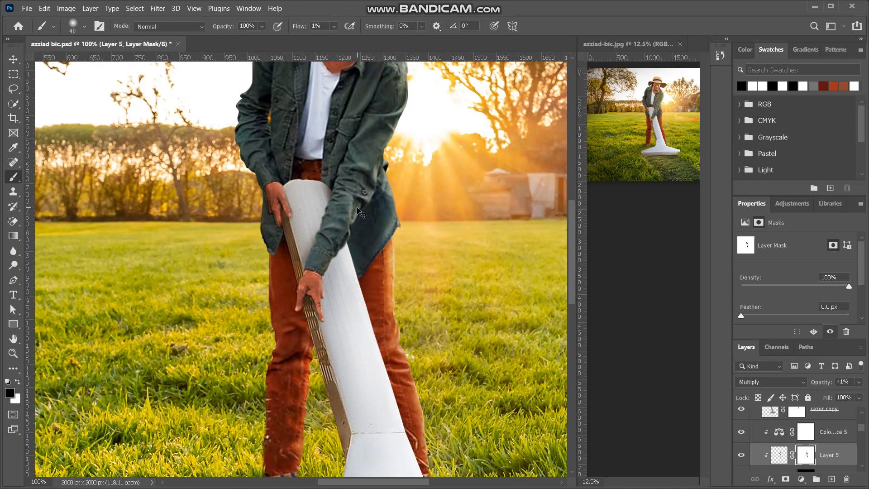
# Paint black at 5% flow on the Curves 14 mask to lighten the razor's ribbed edge below the lower hand.
pyautogui.hotkey('ctrl', '-')
pyautogui.hotkey('ctrl', '+')
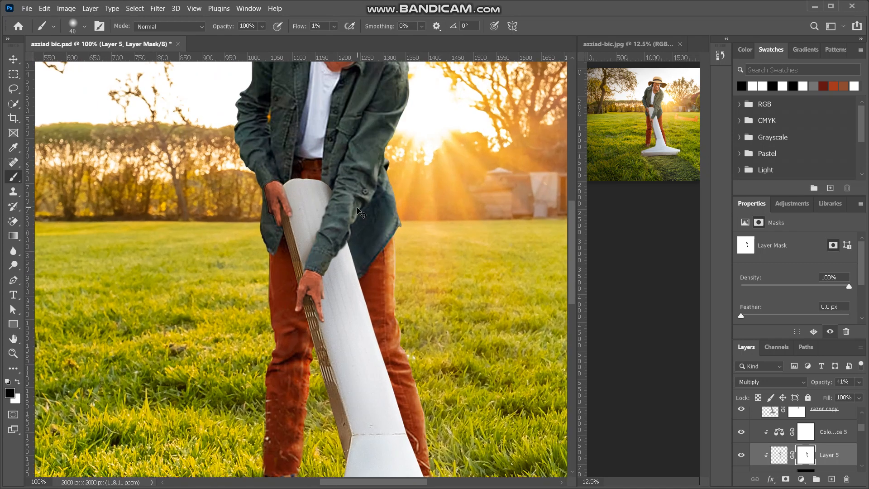
pyautogui.hotkey('ctrl', '+')
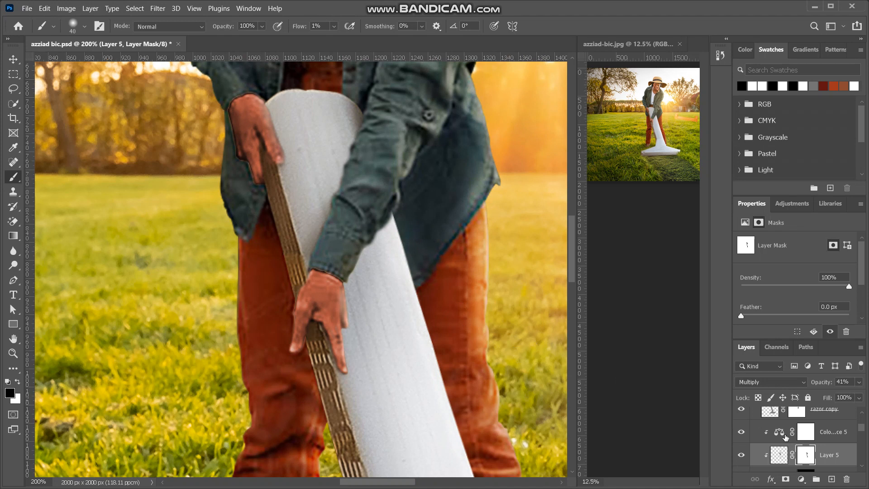
pyautogui.scroll(3, 798, 443)
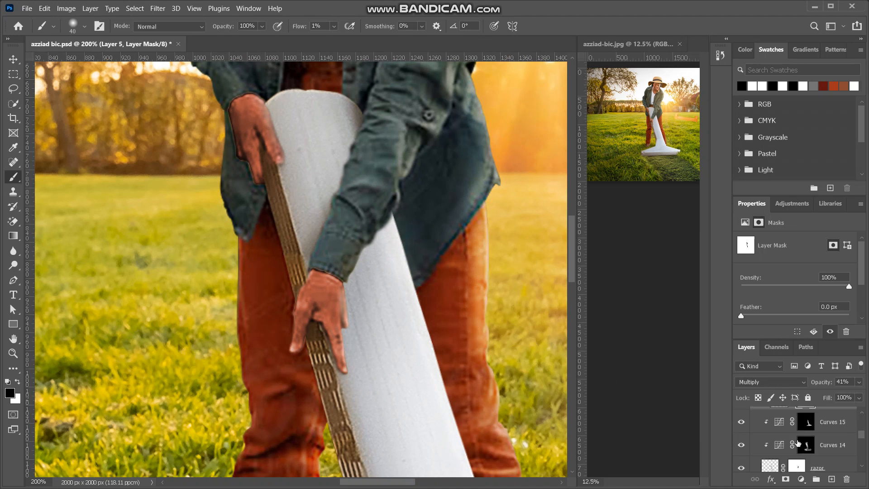
pyautogui.click(807, 445)
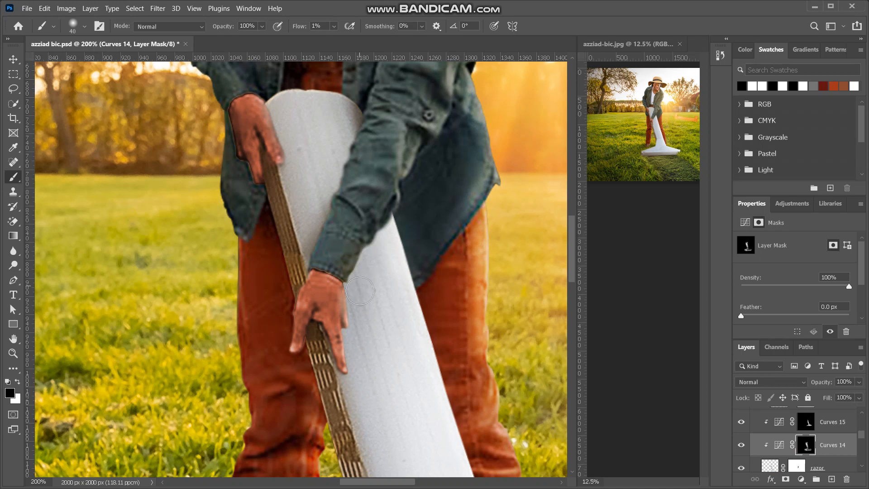
pyautogui.click(743, 443)
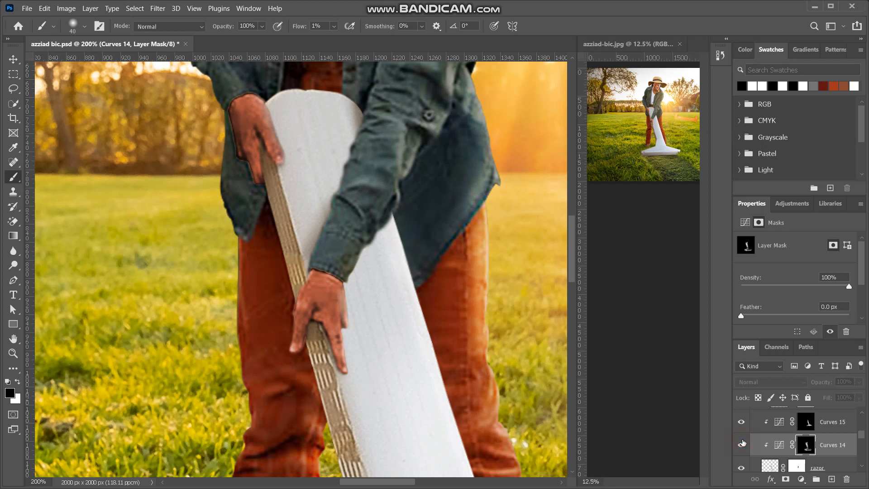
pyautogui.click(741, 444)
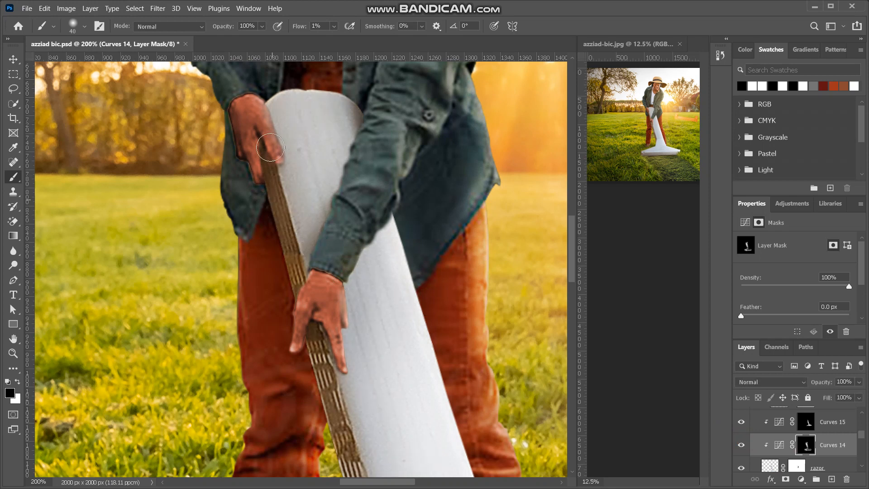
pyautogui.write('5')
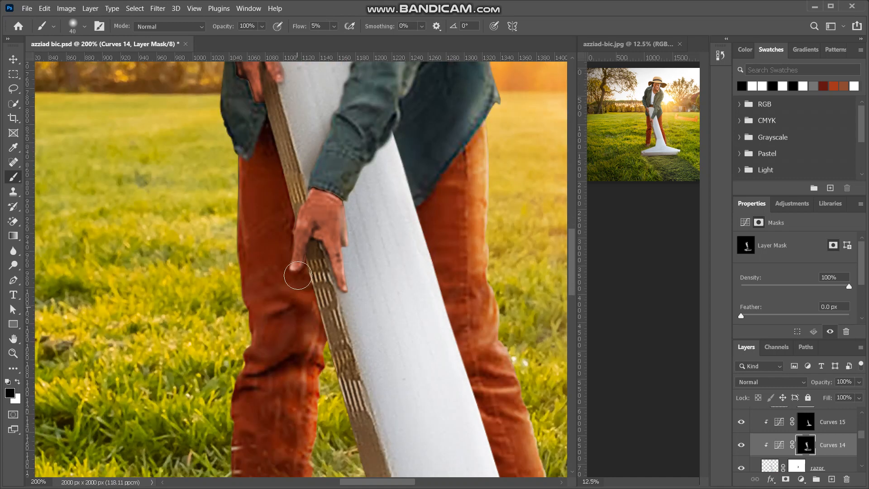
pyautogui.scroll(-3, 297, 304)
pyautogui.moveTo(308, 256)
pyautogui.mouseDown()
pyautogui.moveTo(317, 316)
pyautogui.moveTo(309, 277)
pyautogui.moveTo(330, 340)
pyautogui.moveTo(340, 299)
pyautogui.moveTo(354, 380)
pyautogui.moveTo(359, 359)
pyautogui.moveTo(379, 400)
pyautogui.moveTo(374, 370)
pyautogui.moveTo(385, 447)
pyautogui.mouseUp()
pyautogui.scroll(-4, 385, 446)
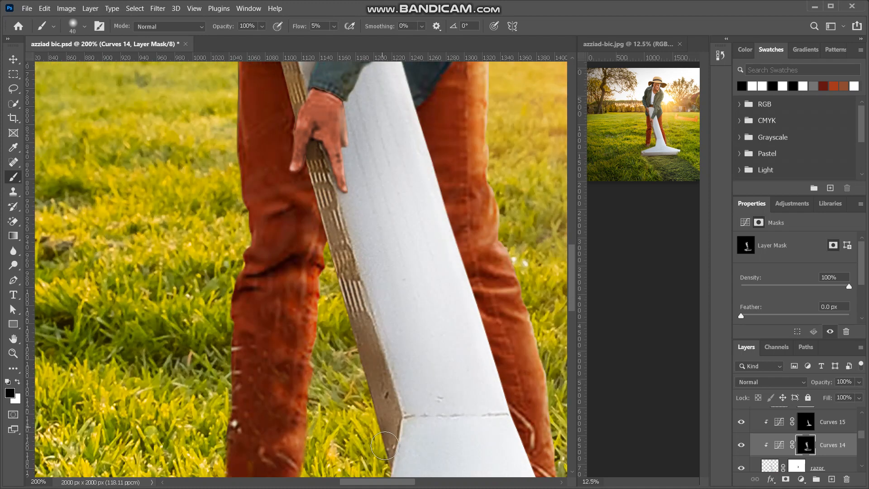
pyautogui.moveTo(379, 344)
pyautogui.mouseDown()
pyautogui.moveTo(369, 327)
pyautogui.moveTo(398, 433)
pyautogui.moveTo(395, 411)
pyautogui.moveTo(409, 425)
pyautogui.mouseUp()
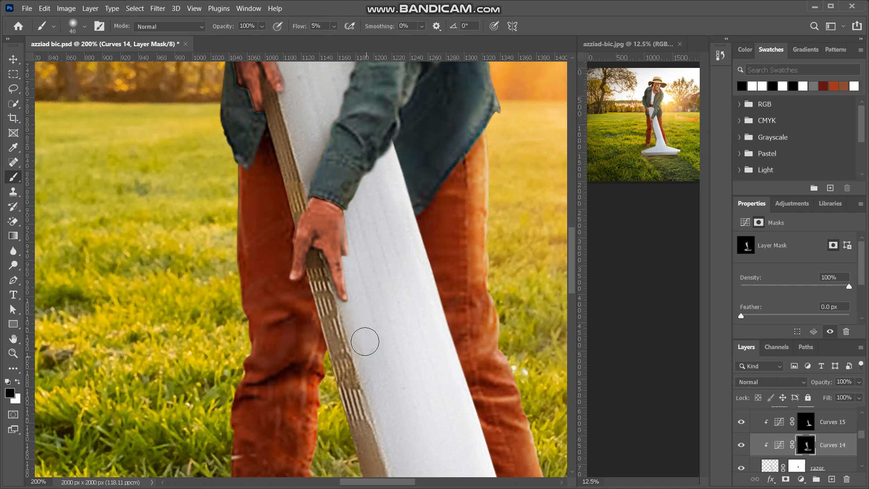
# Lighten the ribbed edge between the two hands with black at 5% flow on the Curves 14 mask.
pyautogui.hotkey('ctrl', '-')
pyautogui.hotkey('ctrl', '-')
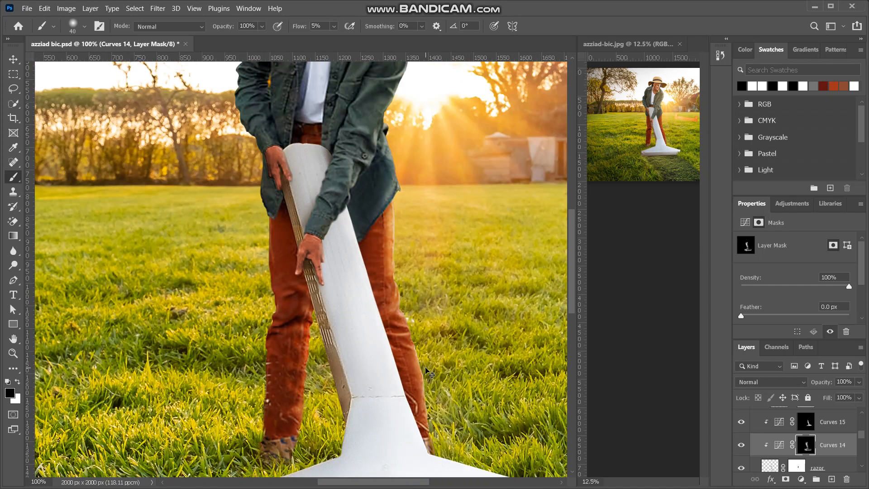
pyautogui.hotkey('ctrl', '-')
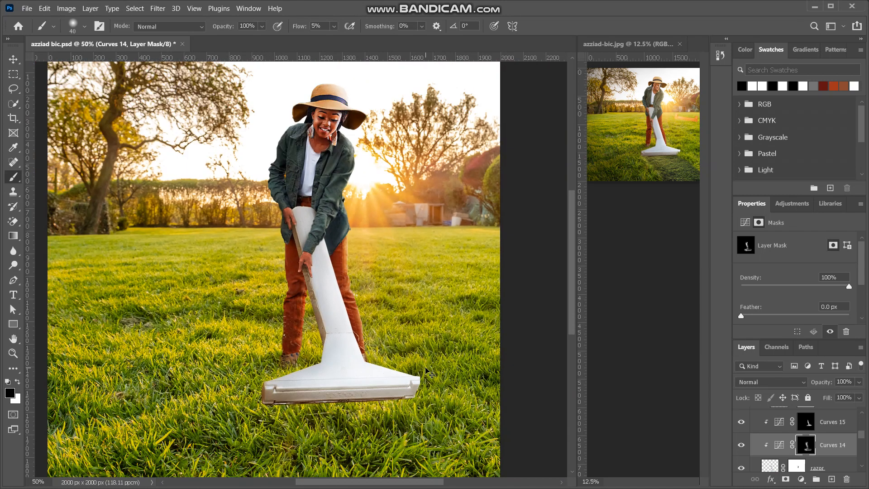
pyautogui.hotkey('ctrl', '+')
pyautogui.hotkey('ctrl', '+')
pyautogui.hotkey('ctrl', '+')
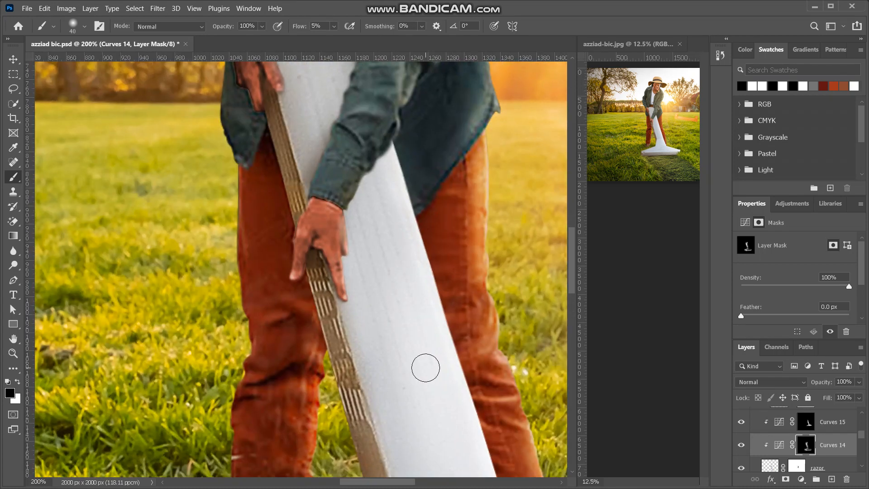
pyautogui.scroll(5, 426, 367)
pyautogui.moveTo(268, 254)
pyautogui.mouseDown()
pyautogui.moveTo(300, 366)
pyautogui.moveTo(270, 269)
pyautogui.moveTo(295, 339)
pyautogui.mouseUp()
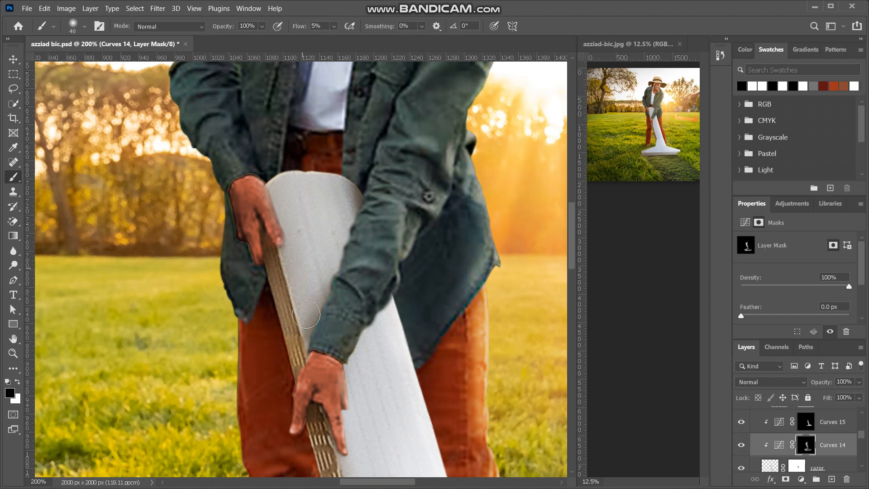
pyautogui.hotkey('ctrl', '-')
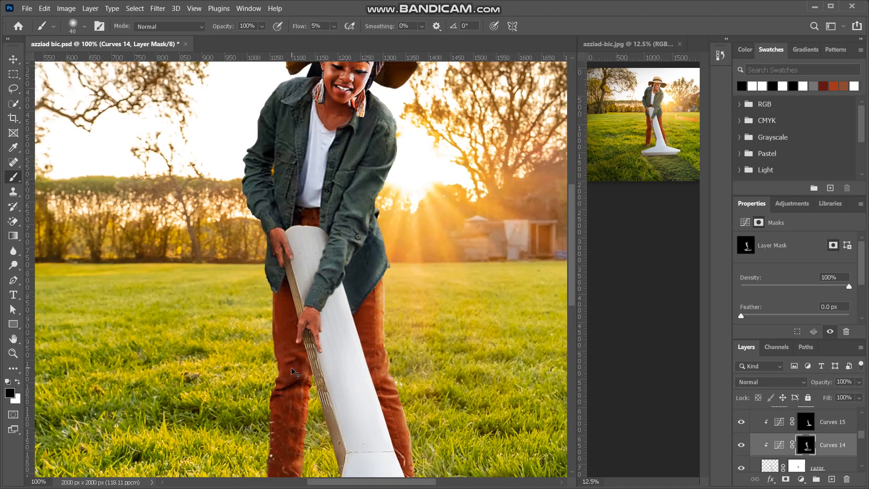
pyautogui.hotkey('ctrl', '-')
pyautogui.hotkey('ctrl', '-')
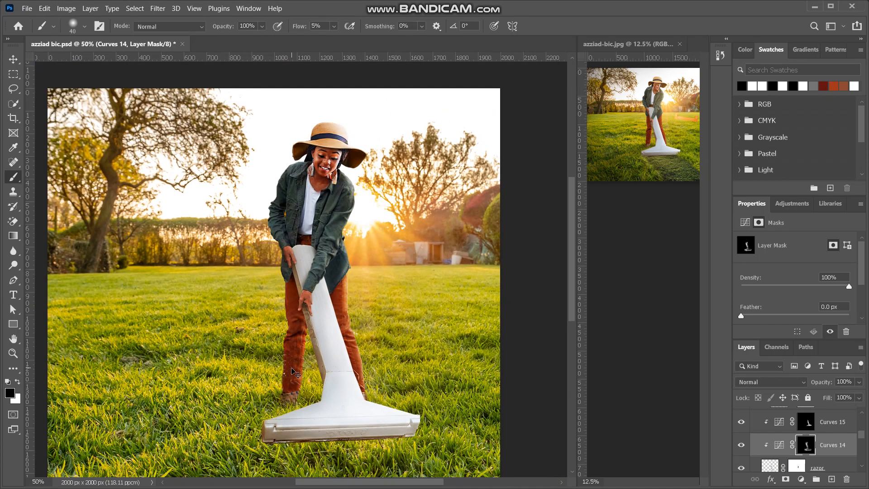
# Make the lid group visible and select the cap layer inside it.
pyautogui.hotkey('ctrl', '0')
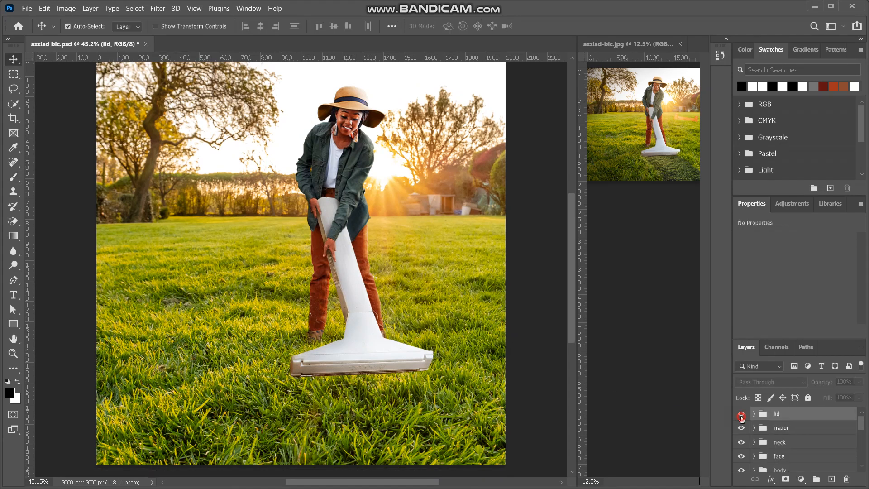
pyautogui.click(741, 415)
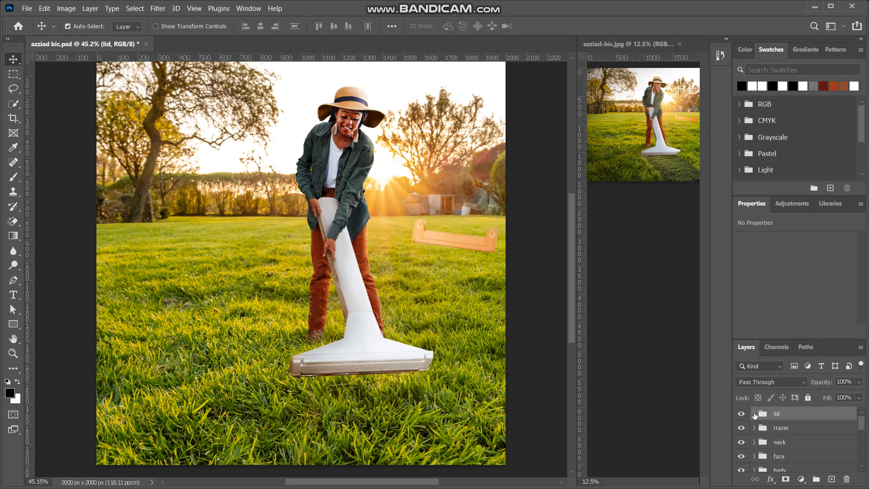
pyautogui.click(754, 414)
pyautogui.click(775, 431)
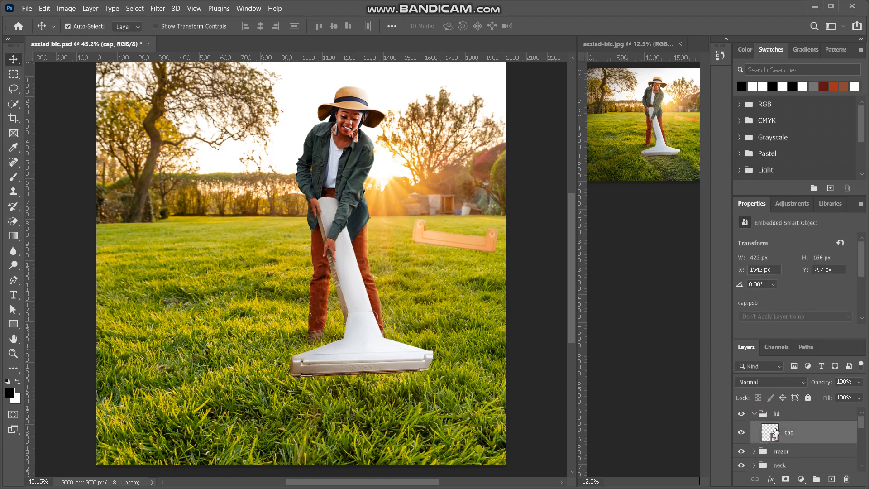
# Try to shift the orange cap slightly down over the grass with Free Transform, and undo the move.
pyautogui.moveTo(776, 434); pyautogui.dragTo(657, 379)
pyautogui.hotkey('ctrl', 't')
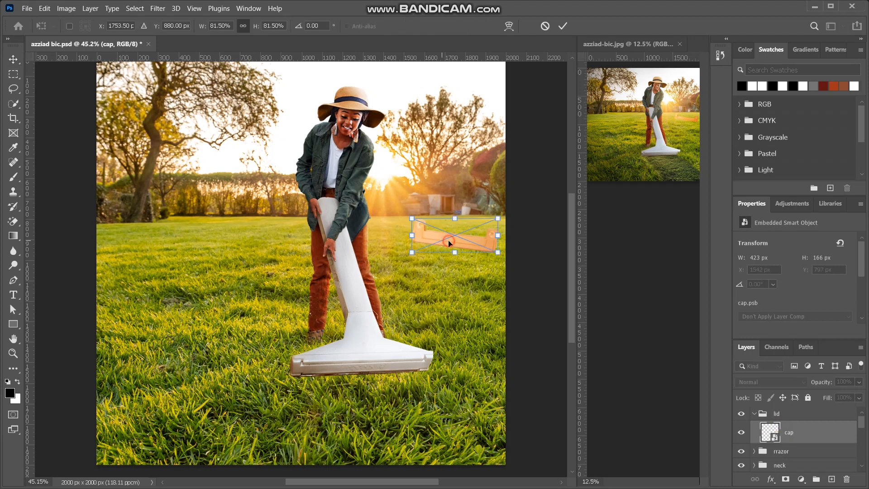
pyautogui.moveTo(449, 239)
pyautogui.mouseDown()
pyautogui.moveTo(441, 287)
pyautogui.moveTo(451, 288)
pyautogui.moveTo(452, 247)
pyautogui.mouseUp()
pyautogui.press('Return')
pyautogui.press('Return')
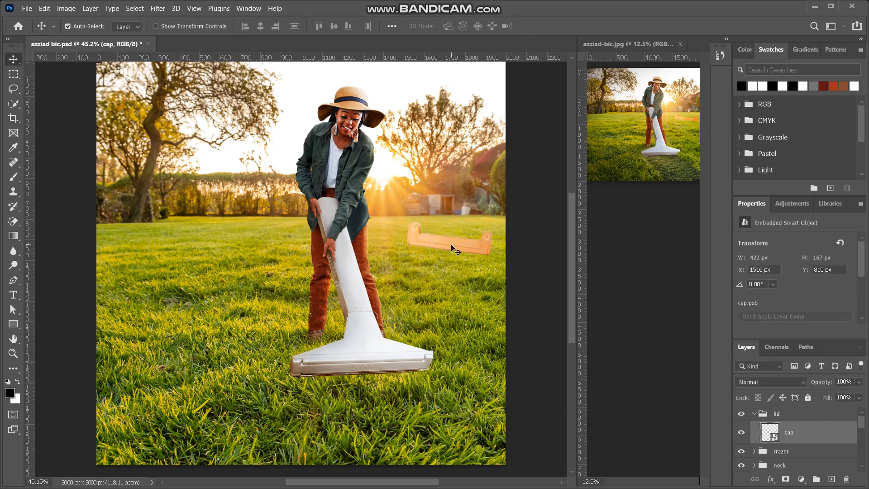
pyautogui.hotkey('ctrl', 'z')
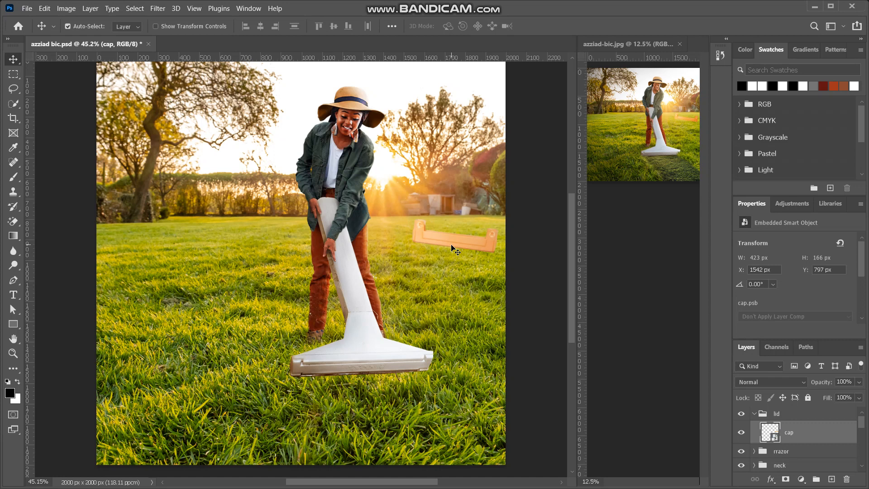
# Add a Curves adjustment layer above the cap and clip it to the cap layer.
pyautogui.hotkey('ctrl', '+')
pyautogui.hotkey('ctrl', '+')
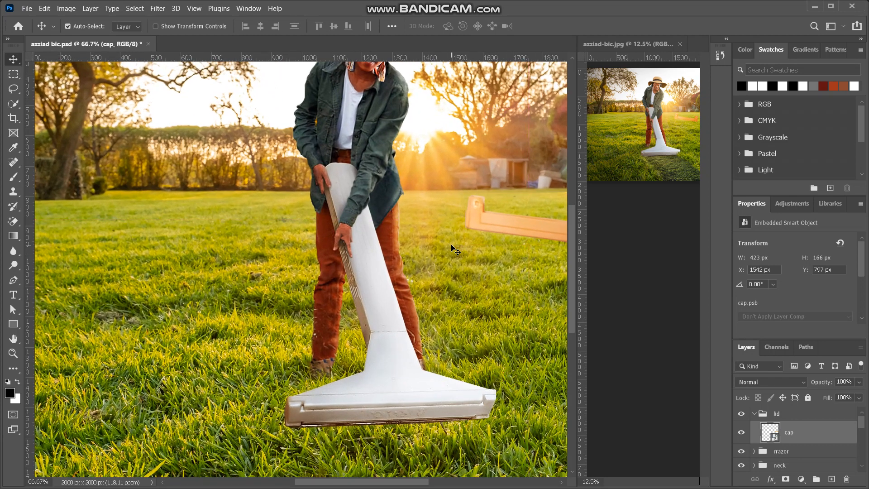
pyautogui.hscroll(5, 454, 249)
pyautogui.hotkey('ctrl', '+')
pyautogui.hotkey('ctrl', '+')
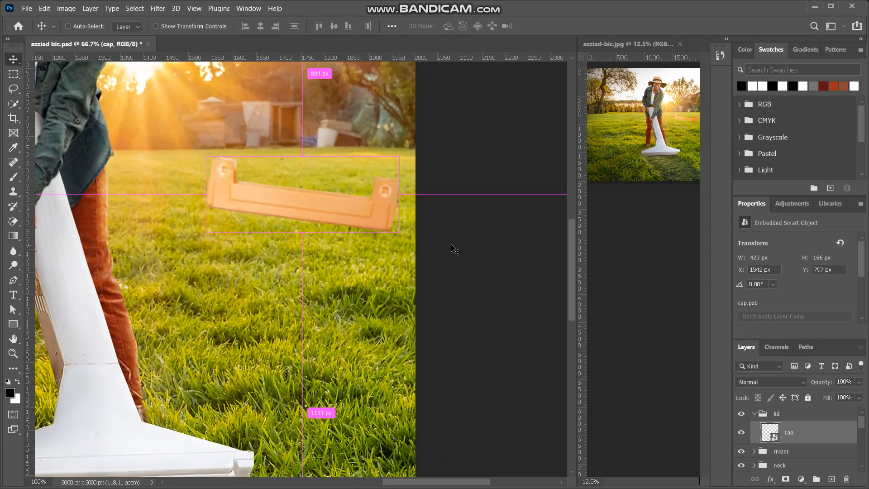
pyautogui.hotkey('ctrl', '-')
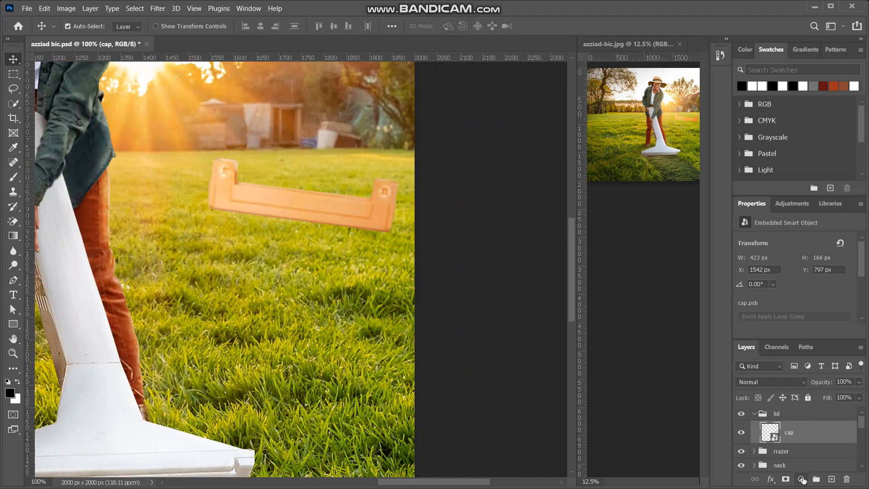
pyautogui.click(801, 478)
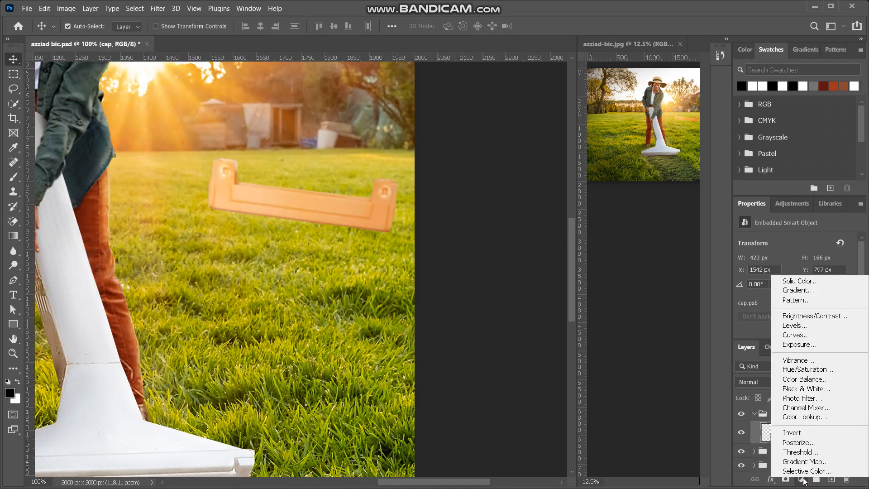
pyautogui.click(804, 336)
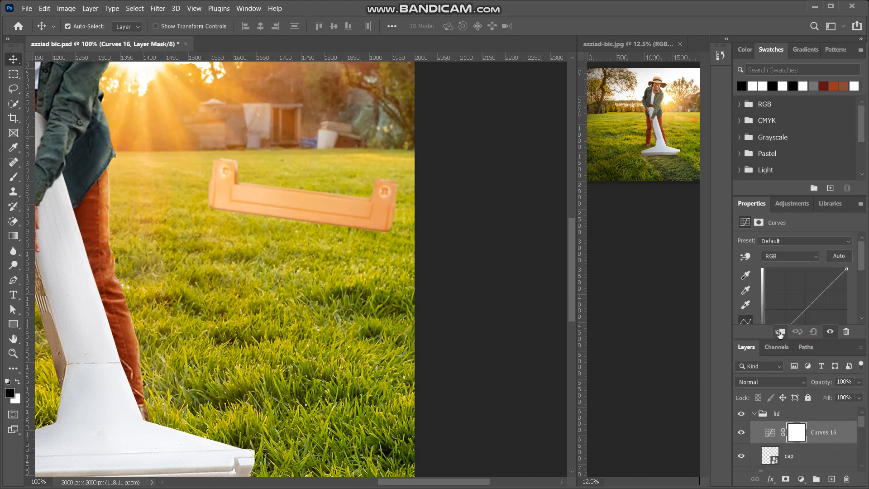
pyautogui.click(780, 332)
# Strengthen the cap's contrast on the RGB curve by raising the highlights and lowering the shadow point to input 102, output 22.
pyautogui.scroll(-2, 820, 301)
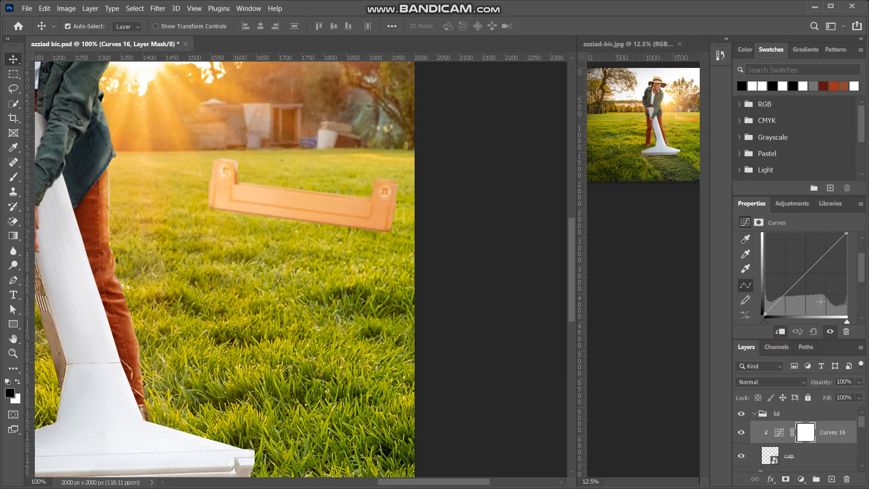
pyautogui.click(783, 299)
pyautogui.moveTo(783, 298)
pyautogui.mouseDown()
pyautogui.moveTo(789, 309)
pyautogui.moveTo(794, 300)
pyautogui.mouseUp()
pyautogui.scroll(1, 824, 270)
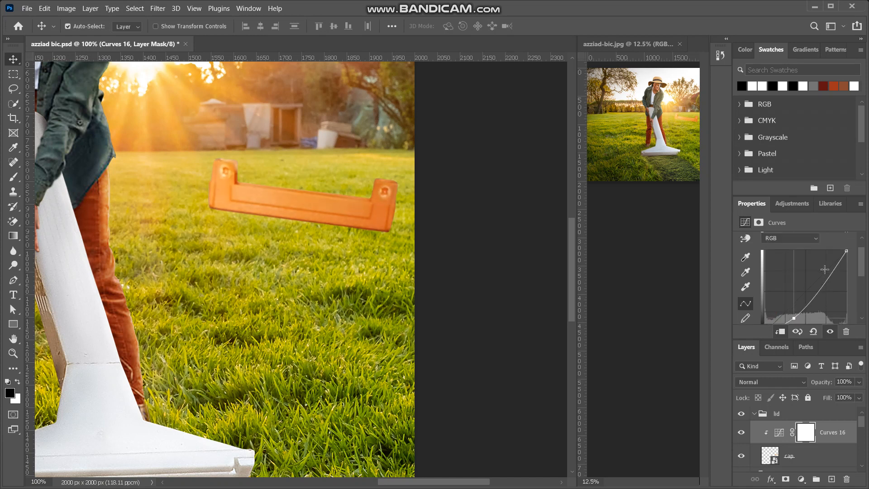
pyautogui.click(830, 271)
pyautogui.moveTo(831, 272)
pyautogui.mouseDown()
pyautogui.moveTo(818, 268)
pyautogui.moveTo(805, 302)
pyautogui.moveTo(831, 262)
pyautogui.mouseUp()
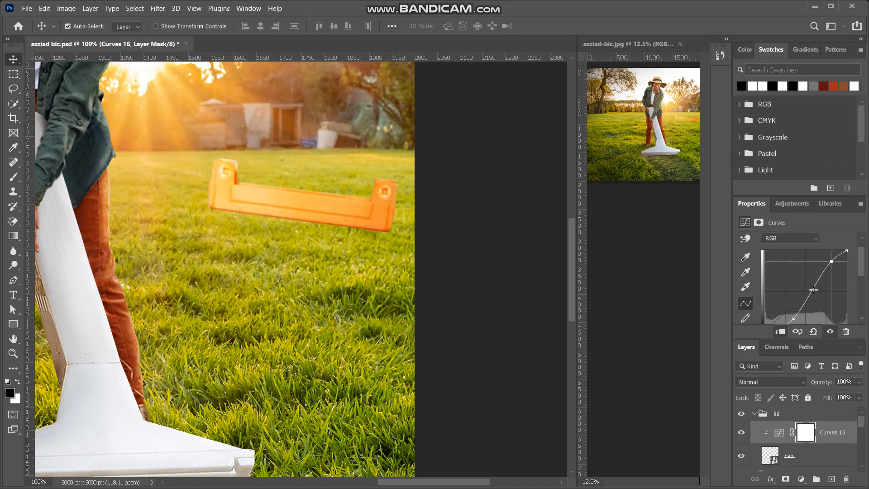
pyautogui.moveTo(812, 289); pyautogui.dragTo(815, 293)
pyautogui.scroll(-2, 807, 301)
pyautogui.click(796, 283)
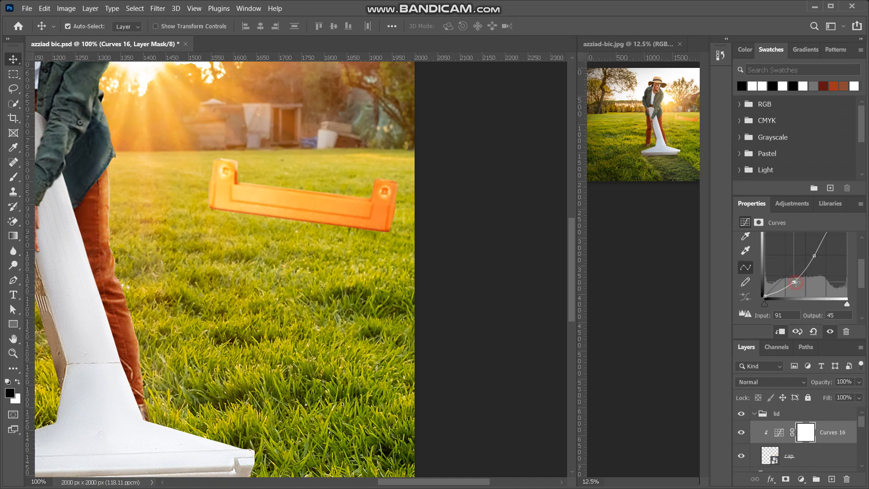
pyautogui.moveTo(796, 283); pyautogui.dragTo(799, 289)
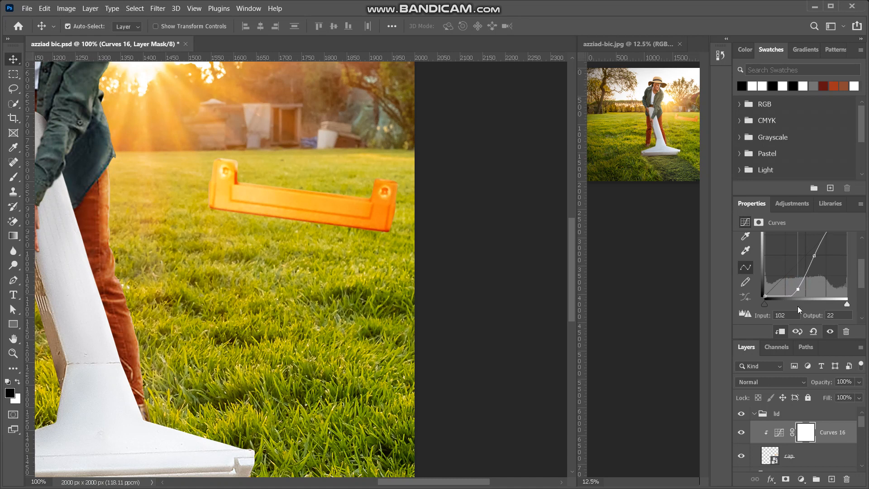
# Apply a slight Gaussian Blur to the cap smart object as a smart filter.
pyautogui.click(789, 457)
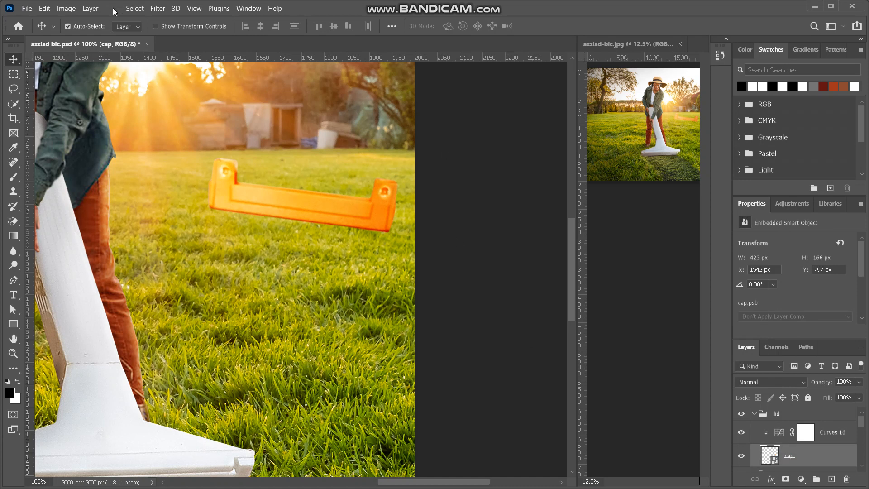
pyautogui.click(158, 10)
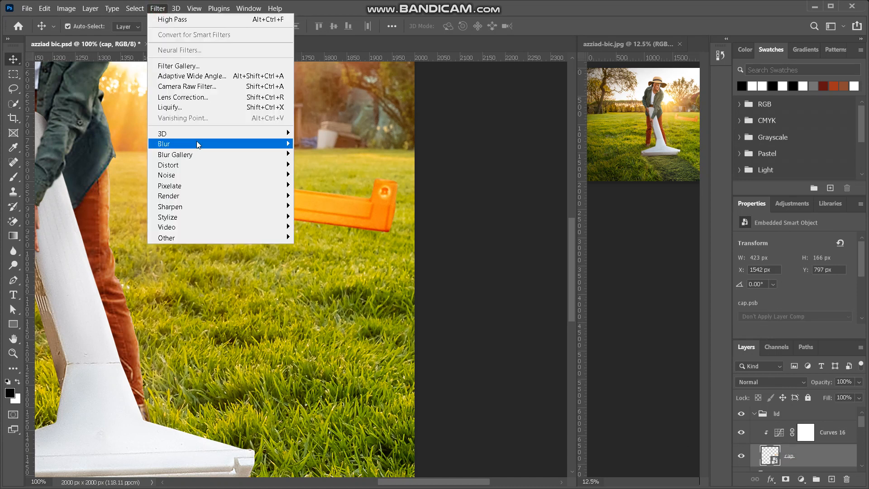
pyautogui.moveTo(198, 145)
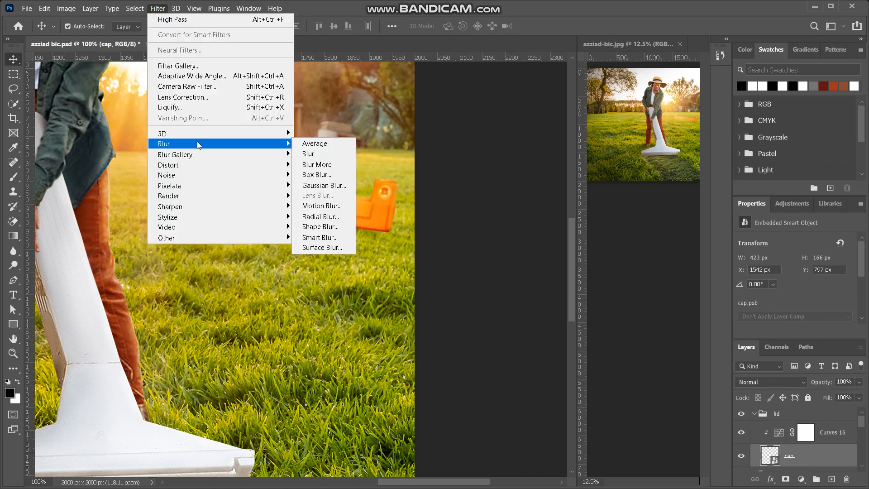
pyautogui.click(325, 185)
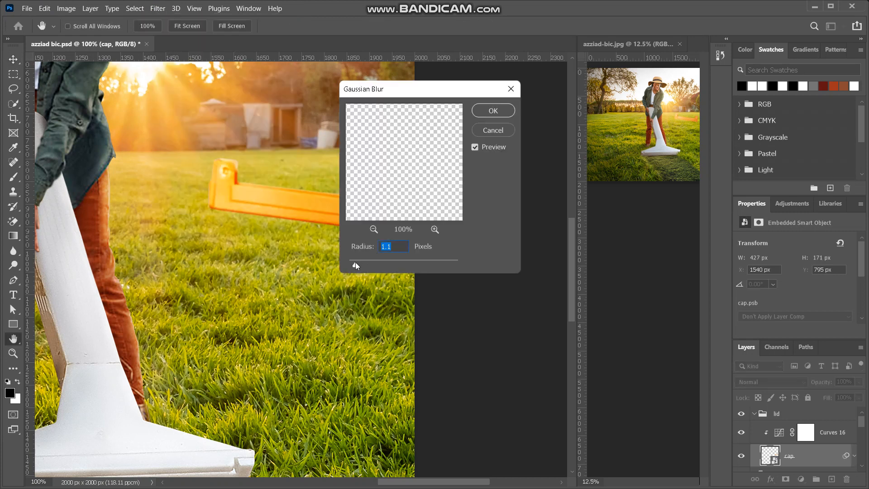
pyautogui.moveTo(353, 262); pyautogui.dragTo(354, 263)
pyautogui.click(494, 110)
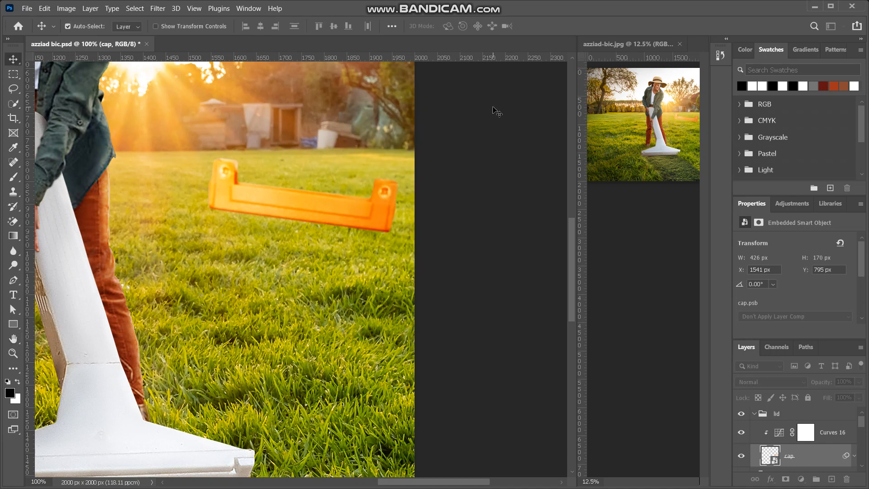
# Add a layer mask to the cap layer and choose the 70 px grass-shaped brush with flow at 100%.
pyautogui.click(786, 479)
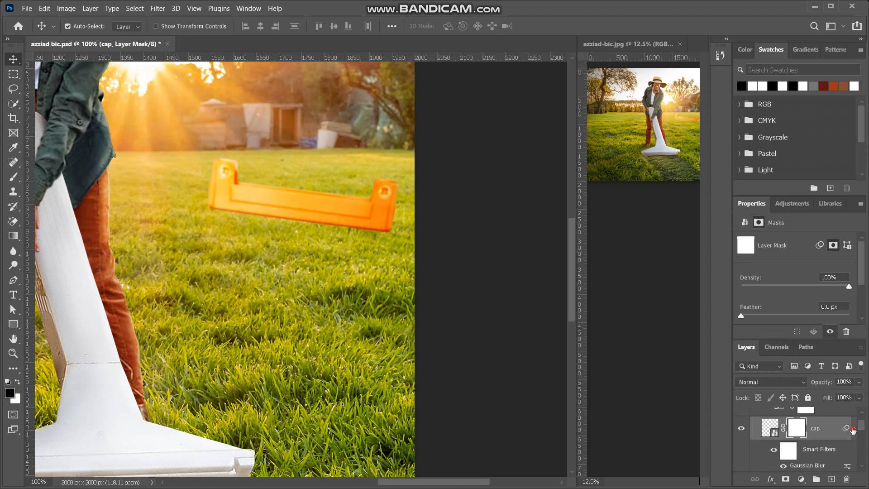
pyautogui.click(852, 429)
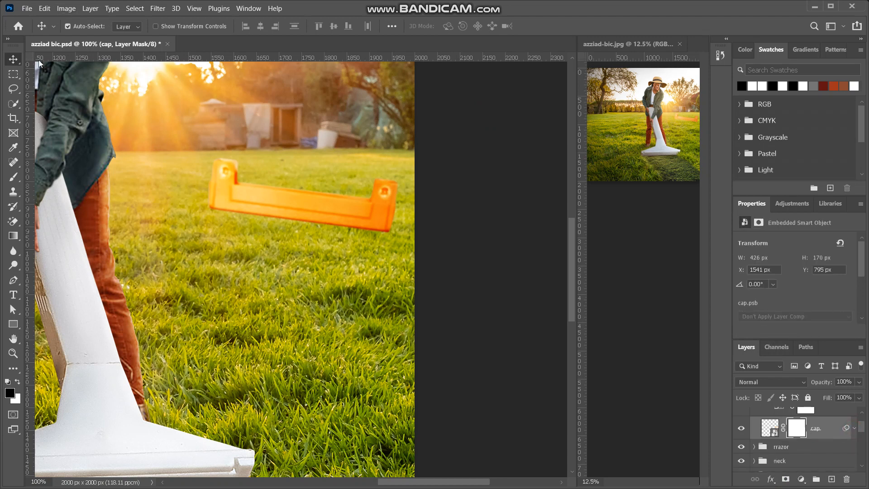
pyautogui.click(12, 178)
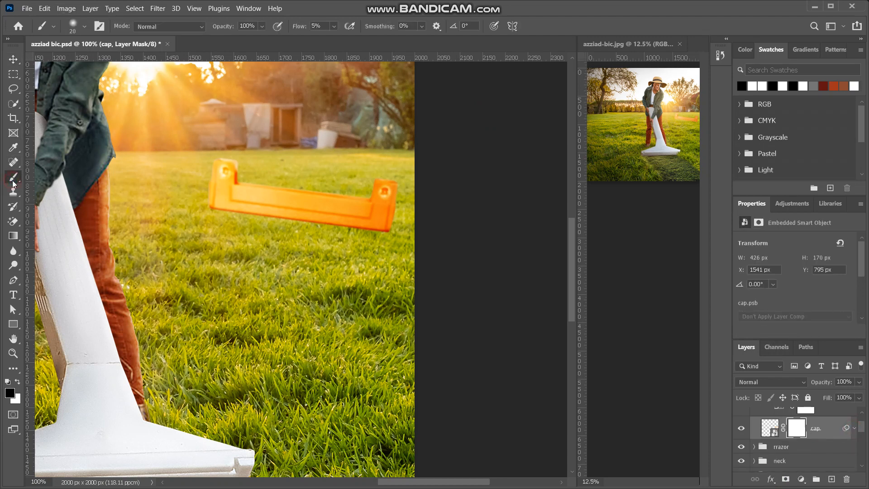
pyautogui.click(74, 31)
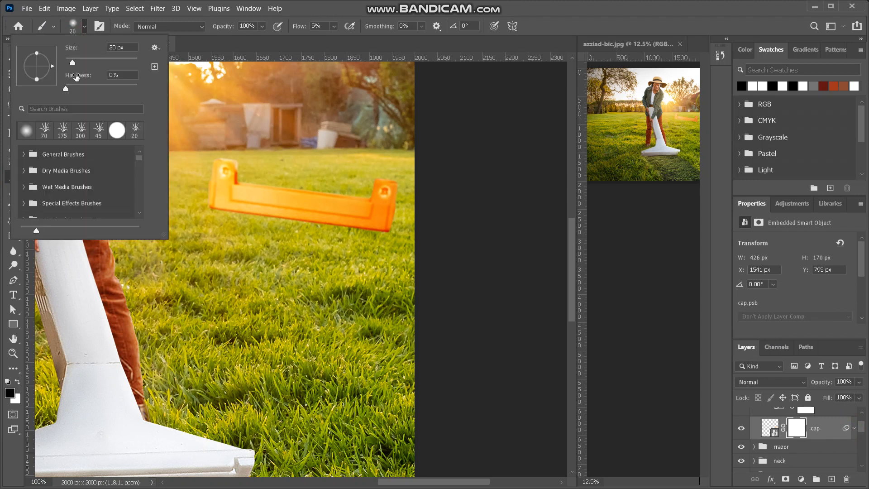
pyautogui.click(45, 129)
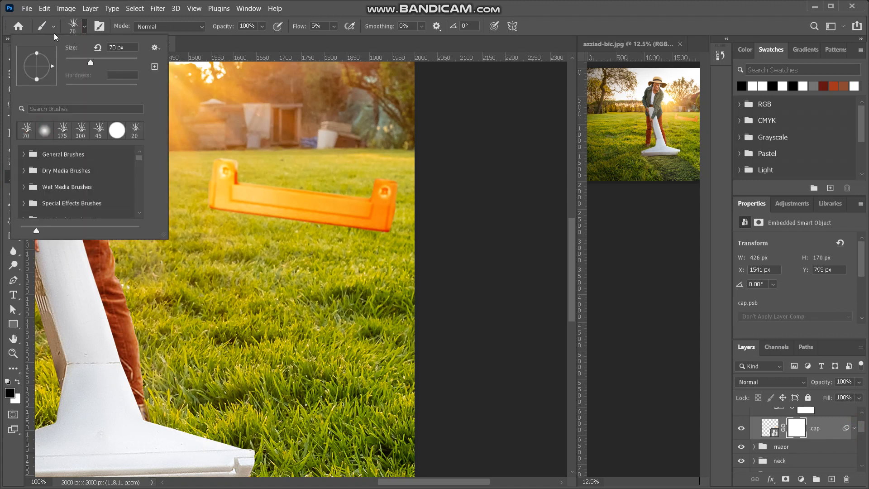
pyautogui.click(71, 27)
pyautogui.moveTo(297, 27); pyautogui.dragTo(458, 25)
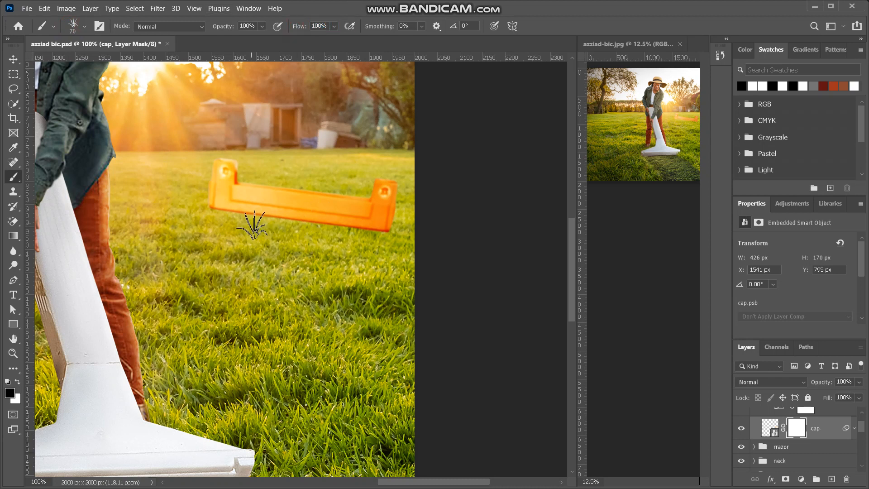
# Reduce the grass brush to 35 px and paint black on the mask along the cap's lower edge to sink it into the grass.
pyautogui.hotkey('ctrl', '+')
pyautogui.hotkey('ctrl', '-')
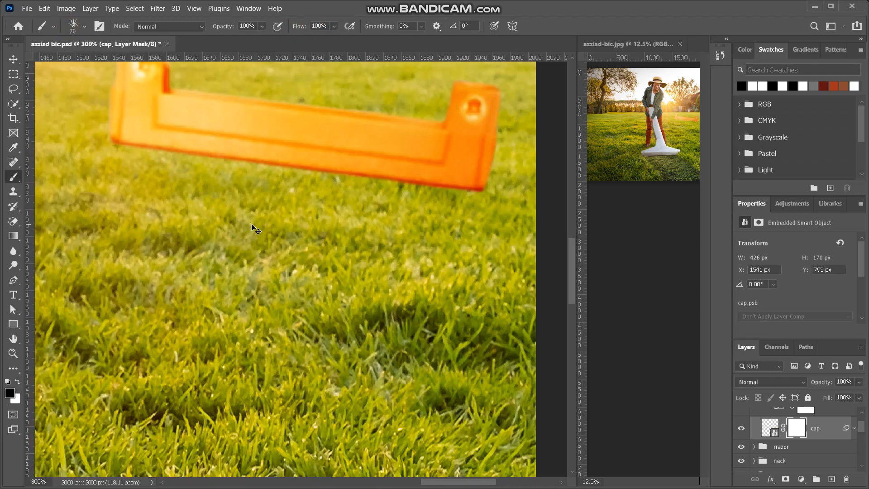
pyautogui.press('[')
pyautogui.press('[')
pyautogui.press('[')
pyautogui.press('[')
pyautogui.press('[')
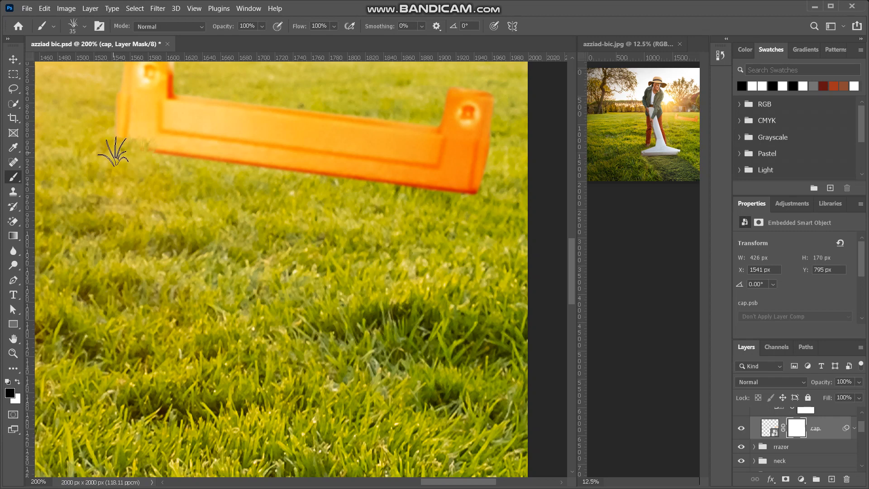
pyautogui.moveTo(124, 151)
pyautogui.mouseDown()
pyautogui.moveTo(170, 146)
pyautogui.moveTo(204, 169)
pyautogui.moveTo(193, 163)
pyautogui.moveTo(214, 150)
pyautogui.moveTo(240, 174)
pyautogui.moveTo(240, 166)
pyautogui.moveTo(228, 171)
pyautogui.moveTo(264, 180)
pyautogui.moveTo(254, 183)
pyautogui.moveTo(267, 174)
pyautogui.moveTo(253, 174)
pyautogui.moveTo(290, 175)
pyautogui.moveTo(314, 184)
pyautogui.moveTo(300, 170)
pyautogui.moveTo(287, 179)
pyautogui.moveTo(275, 168)
pyautogui.moveTo(333, 189)
pyautogui.moveTo(354, 171)
pyautogui.moveTo(333, 178)
pyautogui.moveTo(379, 186)
pyautogui.moveTo(316, 173)
pyautogui.moveTo(326, 194)
pyautogui.moveTo(321, 189)
pyautogui.moveTo(430, 190)
pyautogui.moveTo(387, 181)
pyautogui.moveTo(372, 194)
pyautogui.moveTo(413, 184)
pyautogui.moveTo(468, 196)
pyautogui.moveTo(469, 188)
pyautogui.moveTo(454, 199)
pyautogui.moveTo(424, 178)
pyautogui.moveTo(441, 203)
pyautogui.mouseUp()
# Touch up the grass-shaped masking along the cap's lower edge, from its right corner back to the left end.
pyautogui.hotkey('ctrl', '-')
pyautogui.hotkey('ctrl', '-')
pyautogui.hotkey('ctrl', '-')
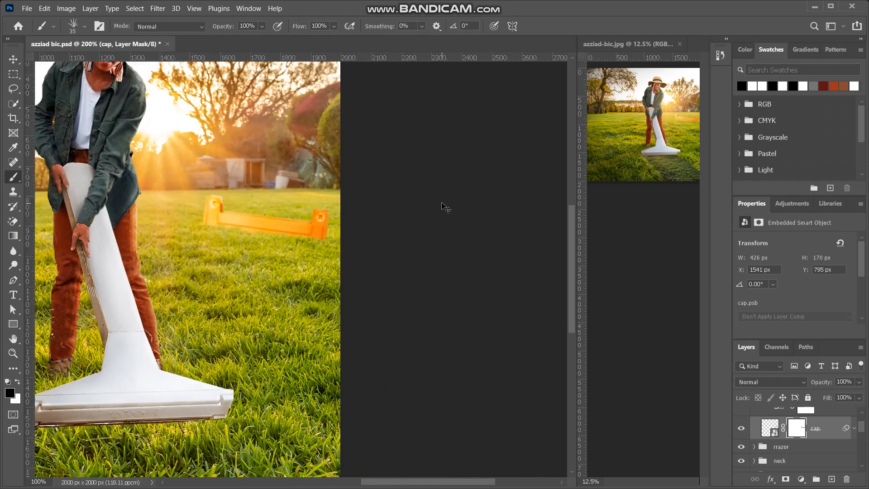
pyautogui.hotkey('ctrl', '+')
pyautogui.hotkey('ctrl', '+')
pyautogui.hotkey('ctrl', '+')
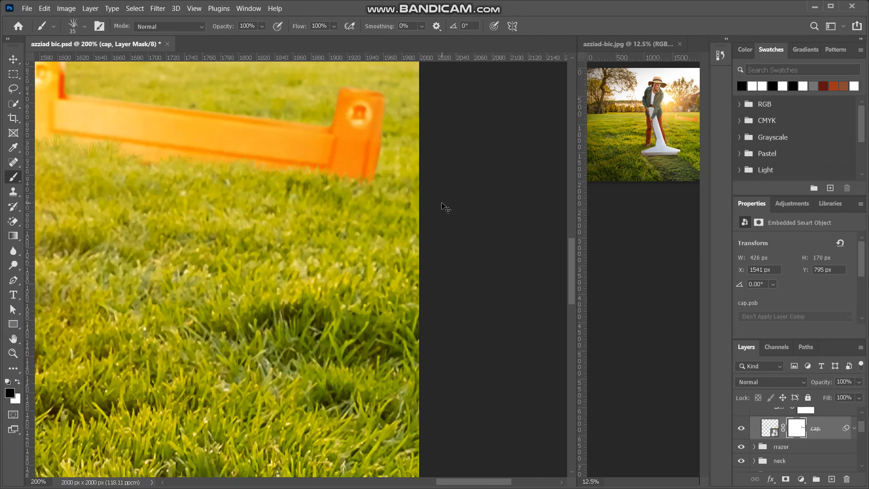
pyautogui.hotkey('ctrl', '+')
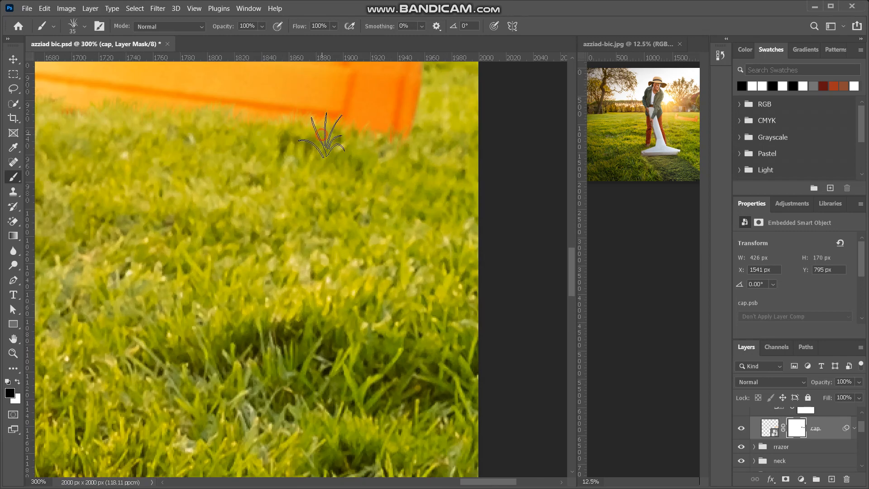
pyautogui.scroll(2, 375, 144)
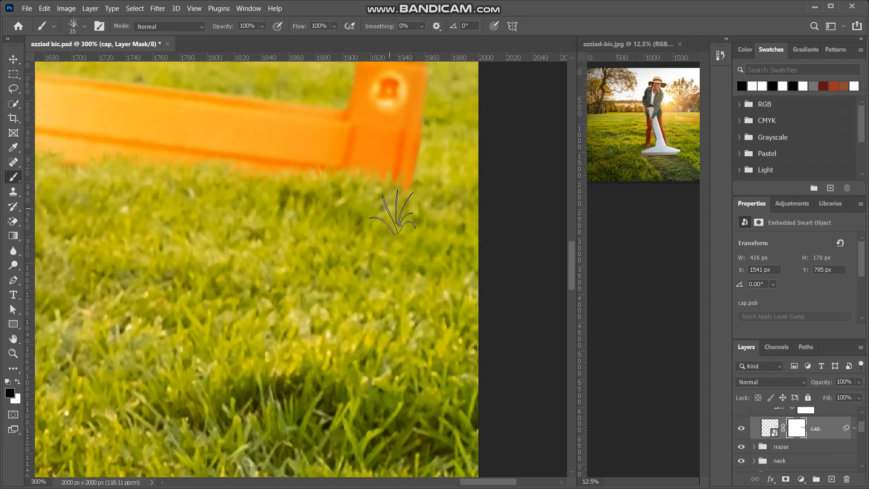
pyautogui.hscroll(-5, 408, 203)
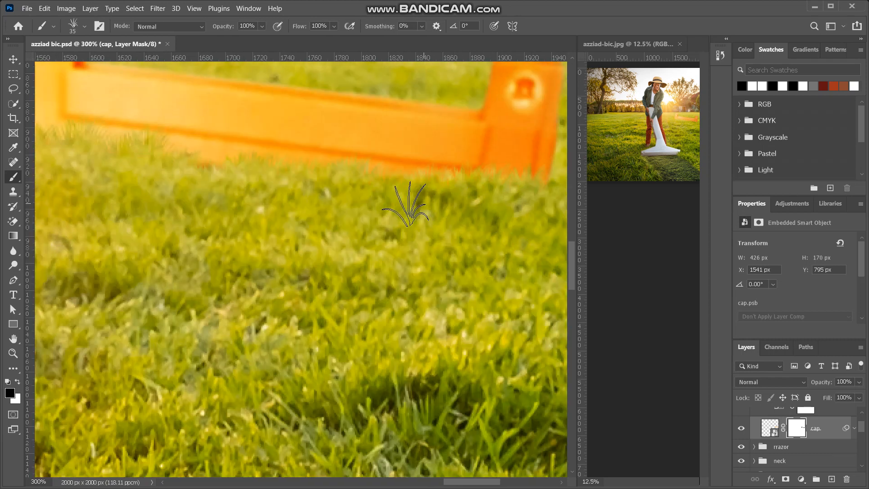
pyautogui.hscroll(-1, 231, 188)
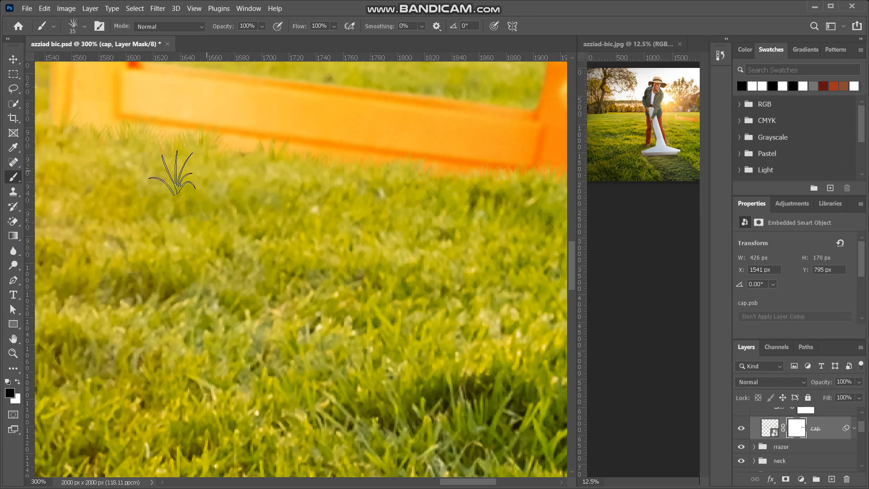
pyautogui.hscroll(-3, 86, 150)
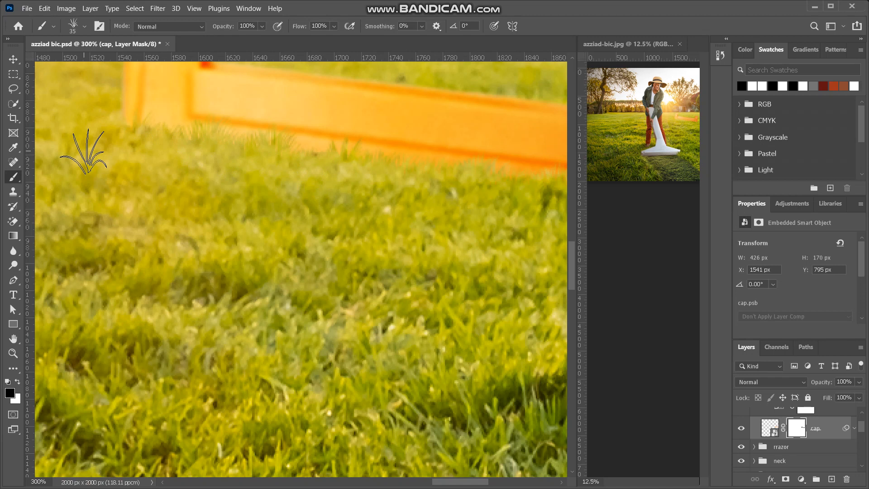
# Collapse the lid group and select it, checking how the cap blends into the whole composite.
pyautogui.hotkey('ctrl', '-')
pyautogui.hotkey('ctrl', '-')
pyautogui.hotkey('ctrl', '-')
pyautogui.hotkey('ctrl', '-')
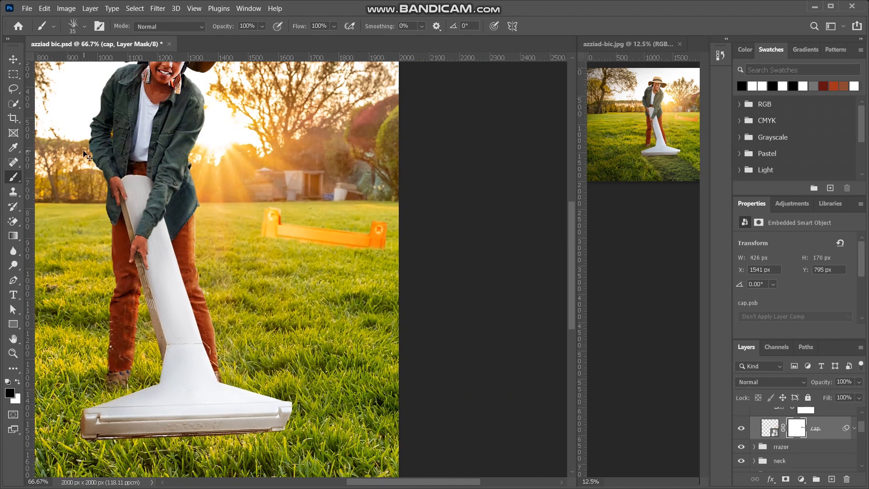
pyautogui.hotkey('ctrl', '-')
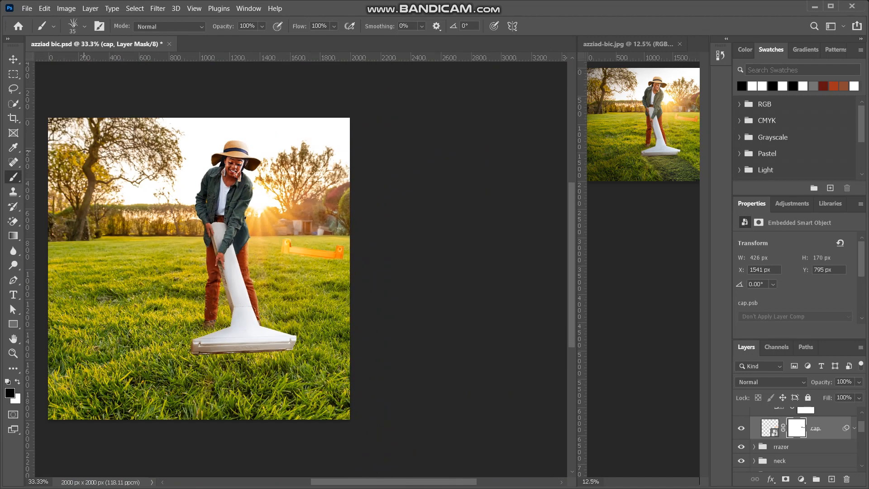
pyautogui.hscroll(-3, 84, 152)
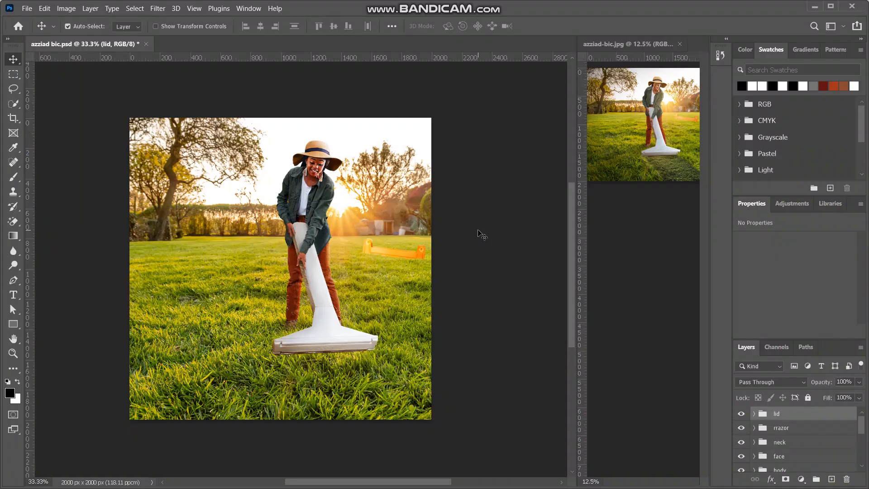
pyautogui.hotkey('ctrl', '+')
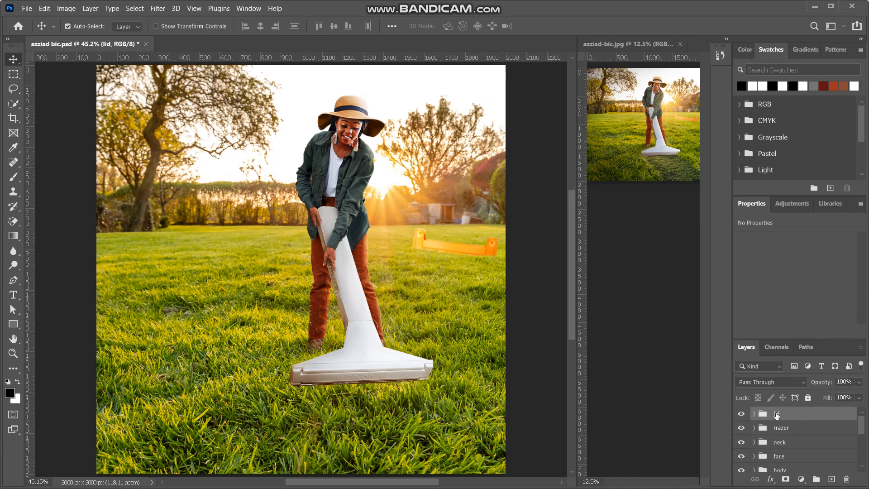
pyautogui.scroll(-5, 776, 415)
pyautogui.scroll(3, 776, 415)
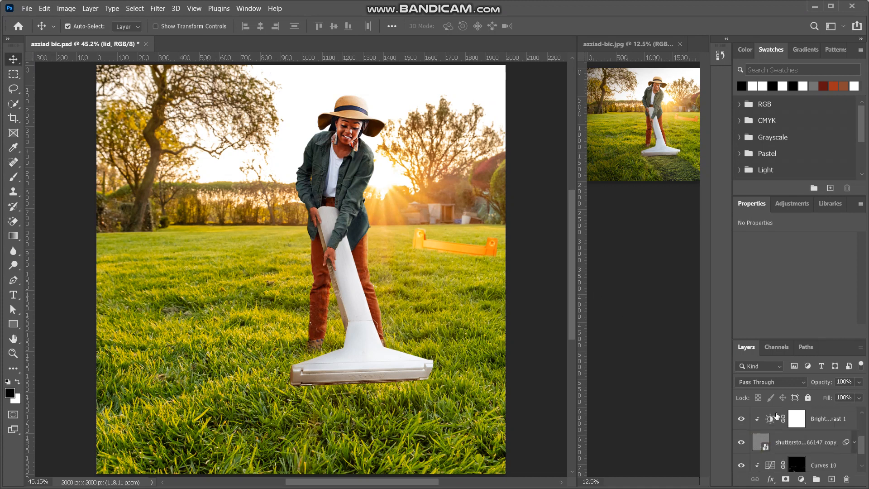
pyautogui.click(821, 448)
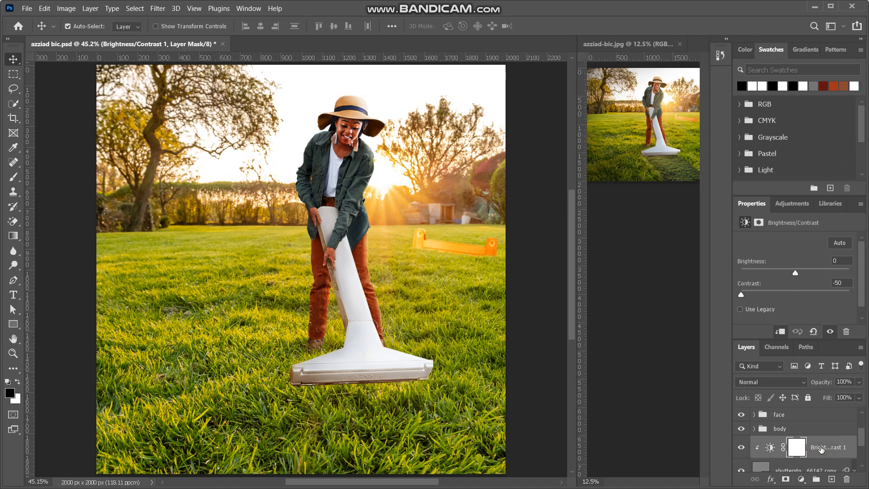
pyautogui.scroll(-3, 821, 449)
pyautogui.keyDown('shift'); pyautogui.click(798, 463); pyautogui.keyUp('shift')
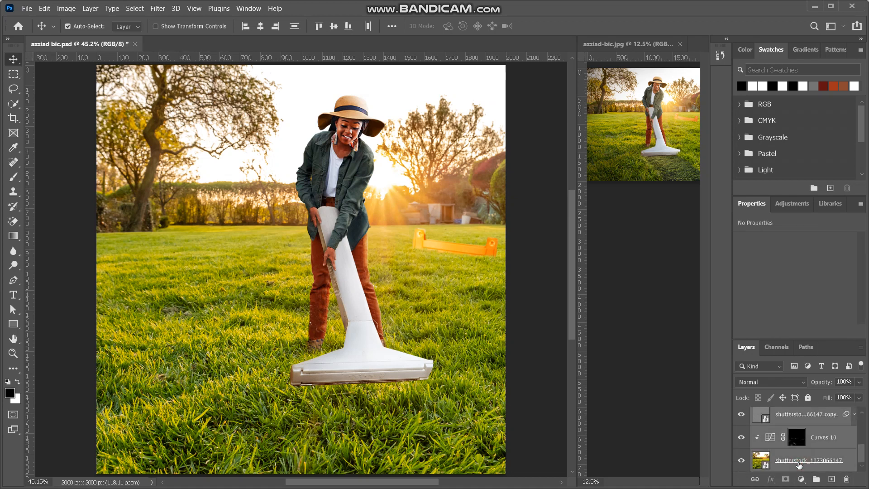
pyautogui.hotkey('ctrl', 'g')
pyautogui.doubleClick(781, 464)
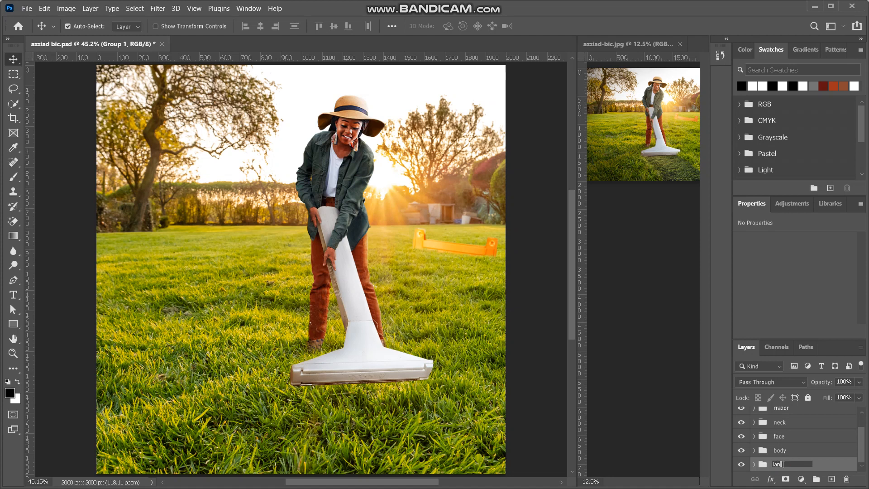
# Place shutterstock_1993085717.jpg from the BIC folder as an embedded image above the land group.
pyautogui.click(28, 10)
pyautogui.click(74, 230)
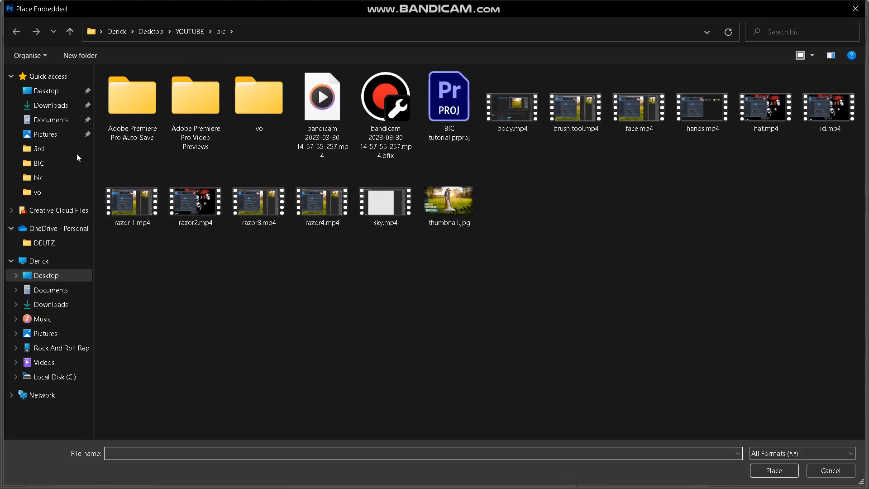
pyautogui.click(45, 167)
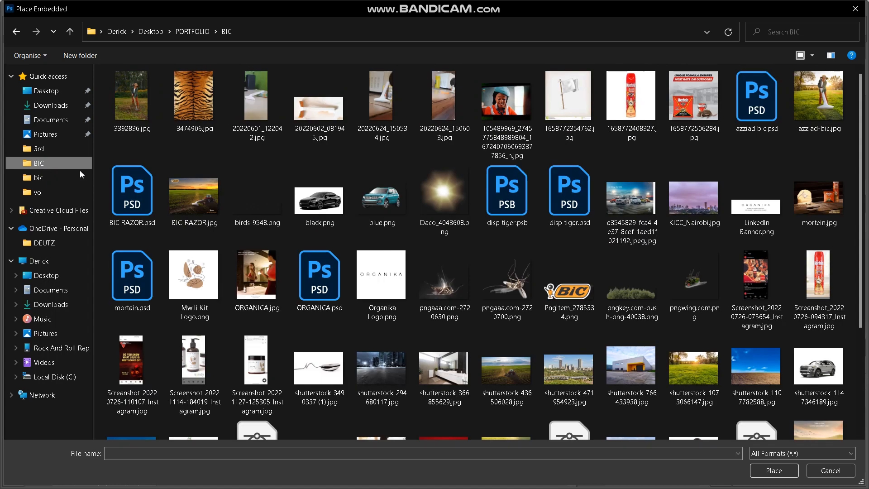
pyautogui.scroll(-3, 538, 282)
pyautogui.click(506, 320)
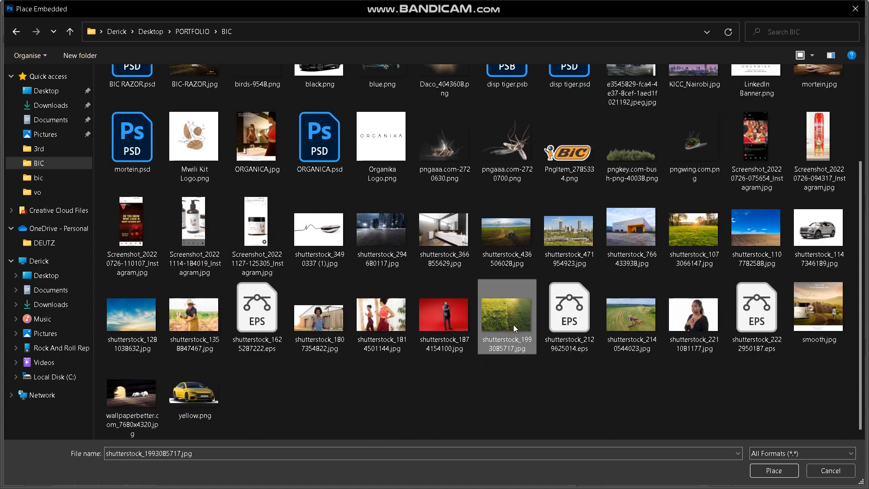
pyautogui.click(772, 470)
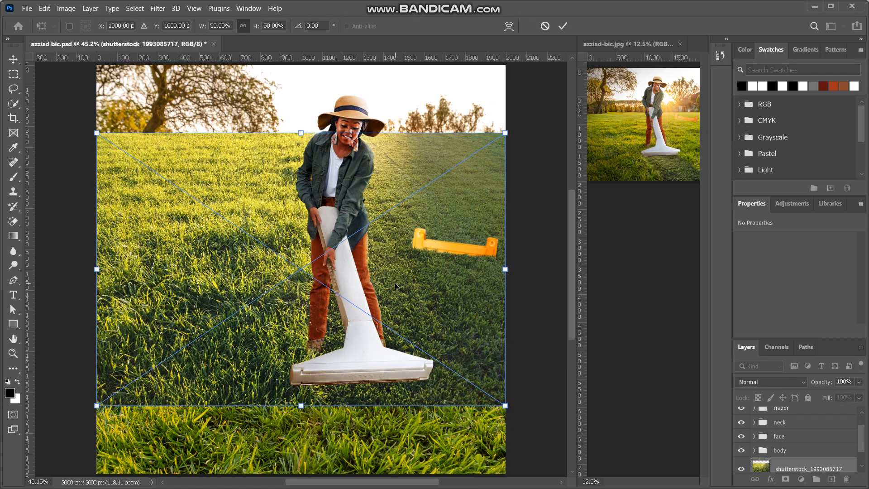
# Move the placed grass photo down over the lower lawn and scale it to about 62%.
pyautogui.hotkey('ctrl', '-')
pyautogui.hotkey('ctrl', '-')
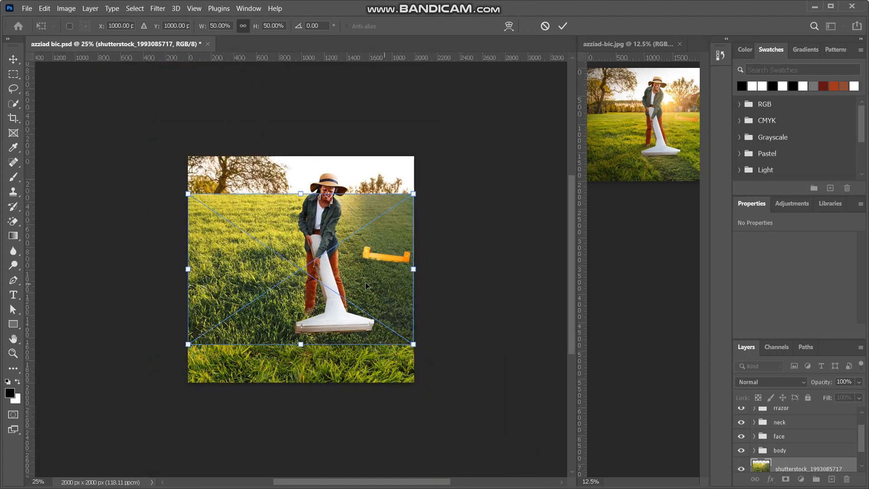
pyautogui.moveTo(306, 288); pyautogui.dragTo(304, 368)
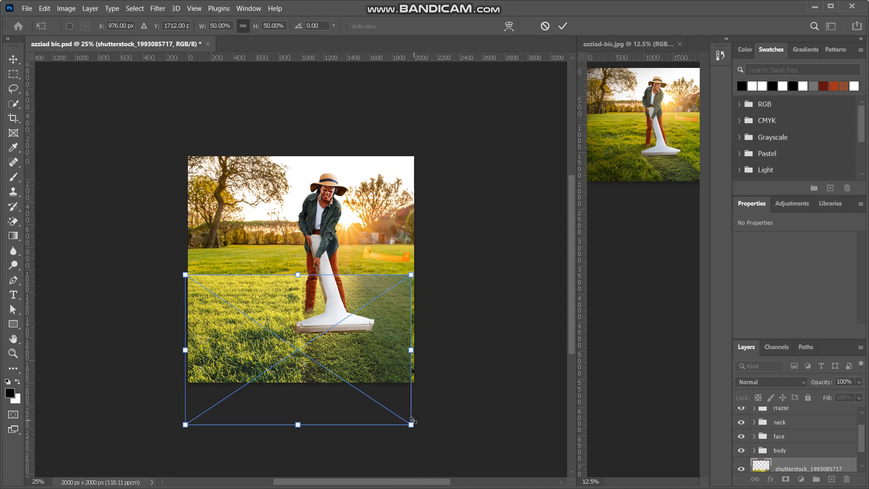
pyautogui.scroll(-3, 412, 420)
pyautogui.moveTo(409, 370); pyautogui.dragTo(465, 406)
pyautogui.moveTo(367, 341); pyautogui.dragTo(341, 343)
# Distort the grass photo by pulling its lower-right corner out and up and its upper-left corner out and down.
pyautogui.rightClick(344, 305)
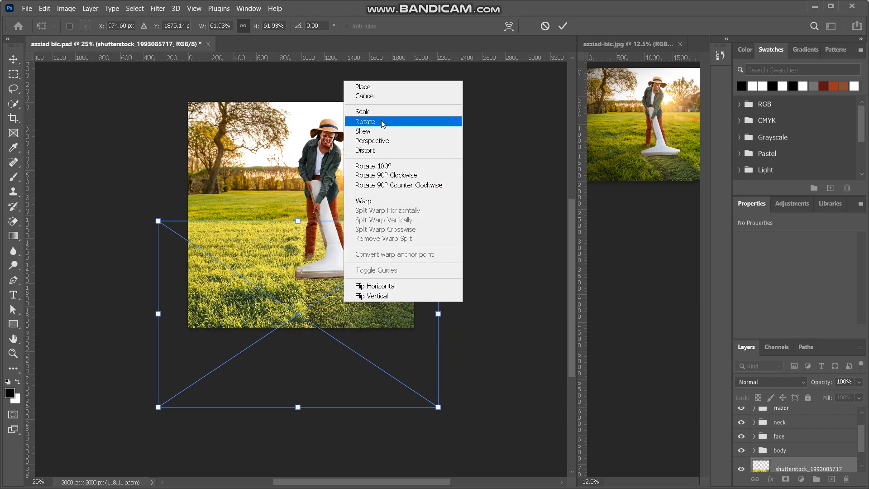
pyautogui.click(376, 153)
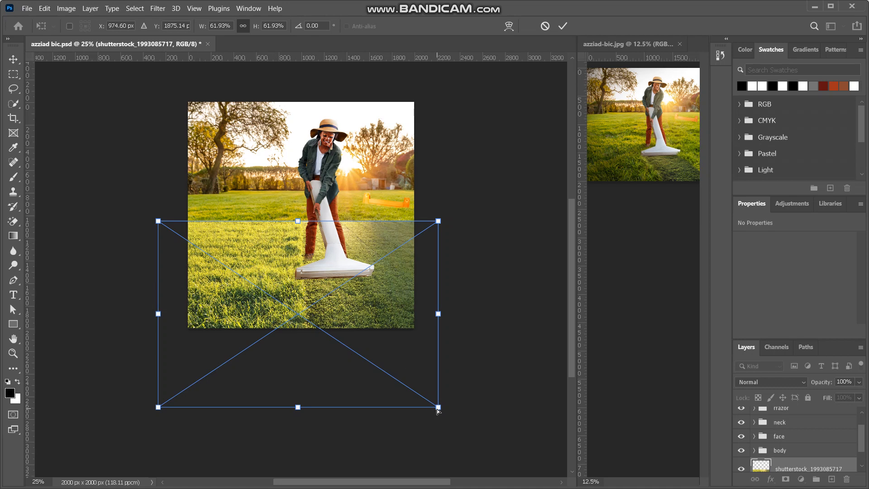
pyautogui.moveTo(438, 407); pyautogui.dragTo(479, 377)
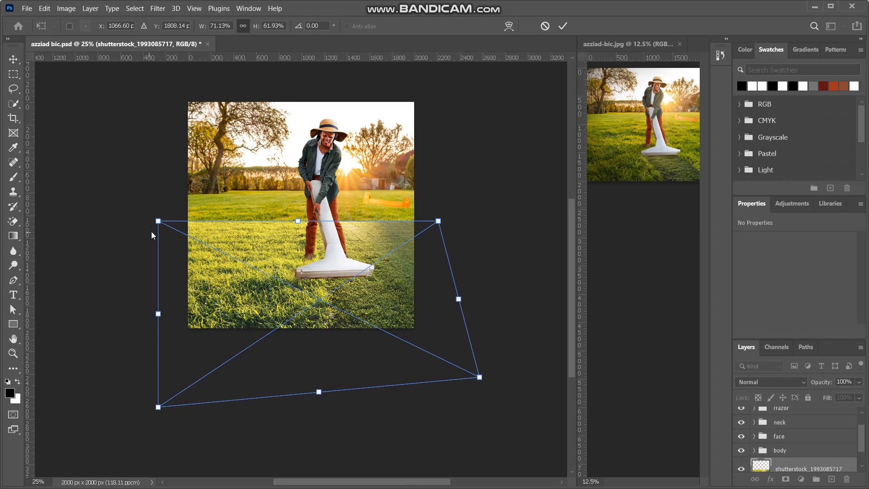
pyautogui.moveTo(158, 222); pyautogui.dragTo(119, 244)
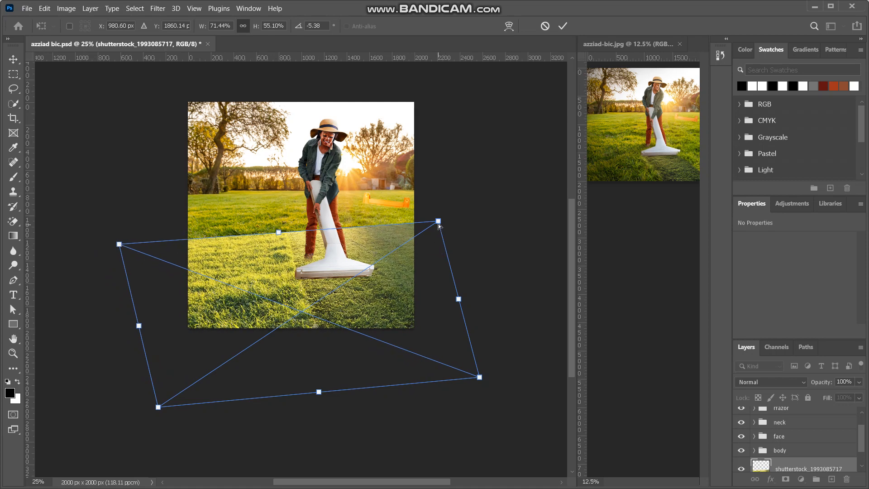
pyautogui.moveTo(439, 224)
pyautogui.mouseDown()
pyautogui.moveTo(406, 239)
pyautogui.moveTo(433, 227)
pyautogui.mouseUp()
# Shift the grass photo slightly right under the razor head, stretch its upper-left corner slightly outward, and apply the transform.
pyautogui.hotkey('ctrl', '+')
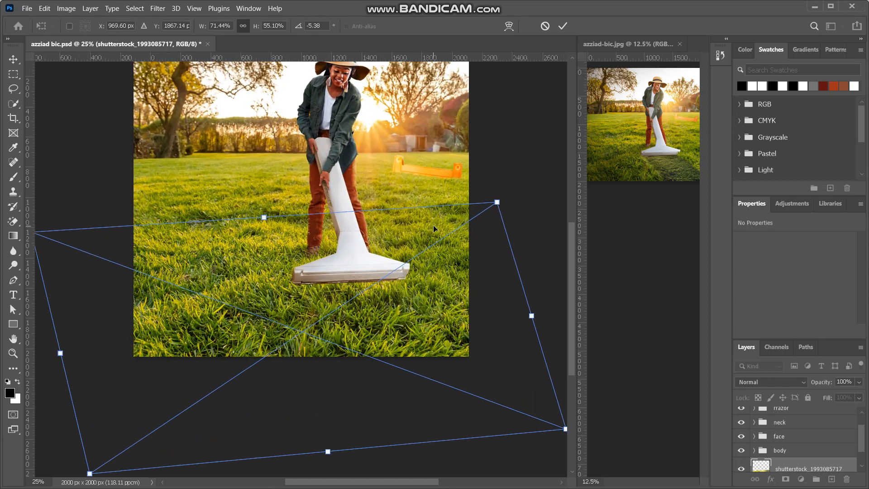
pyautogui.hotkey('ctrl', '+')
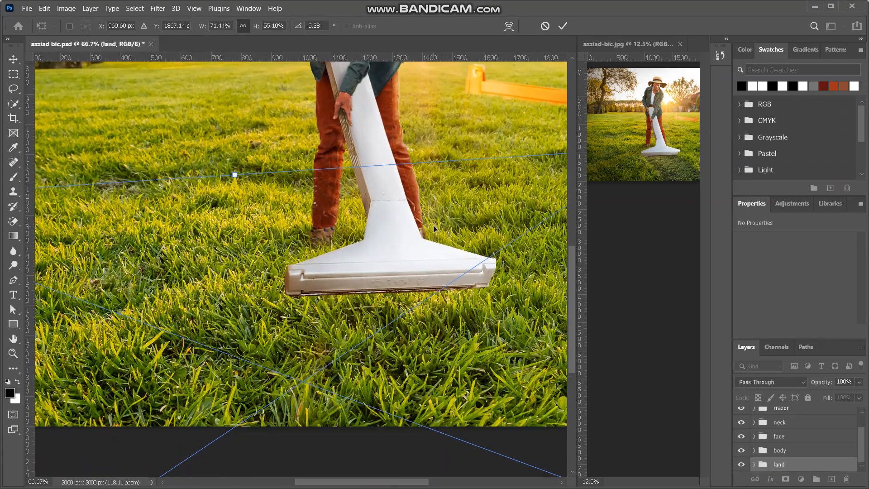
pyautogui.hotkey('ctrl', '-')
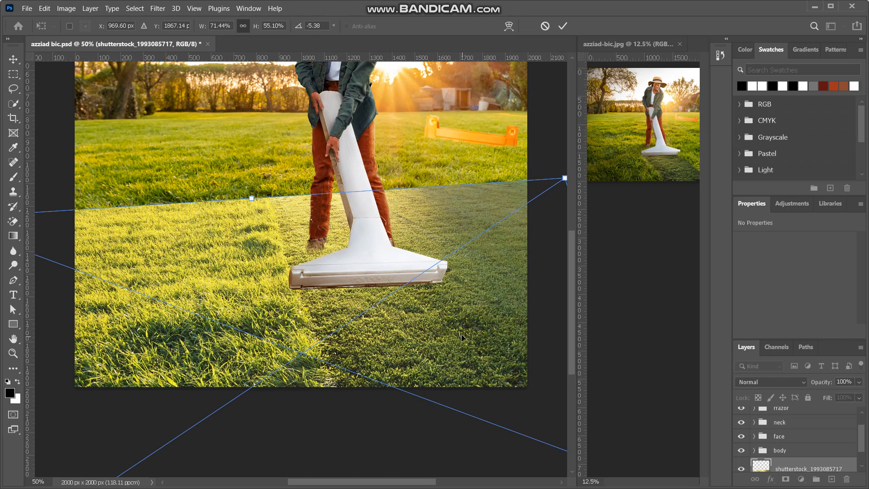
pyautogui.moveTo(441, 324); pyautogui.dragTo(446, 324)
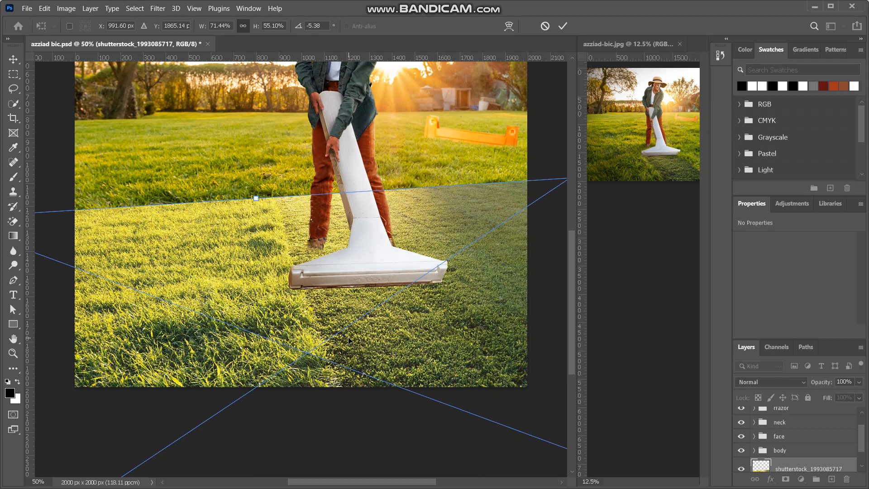
pyautogui.hotkey('ctrl', '-')
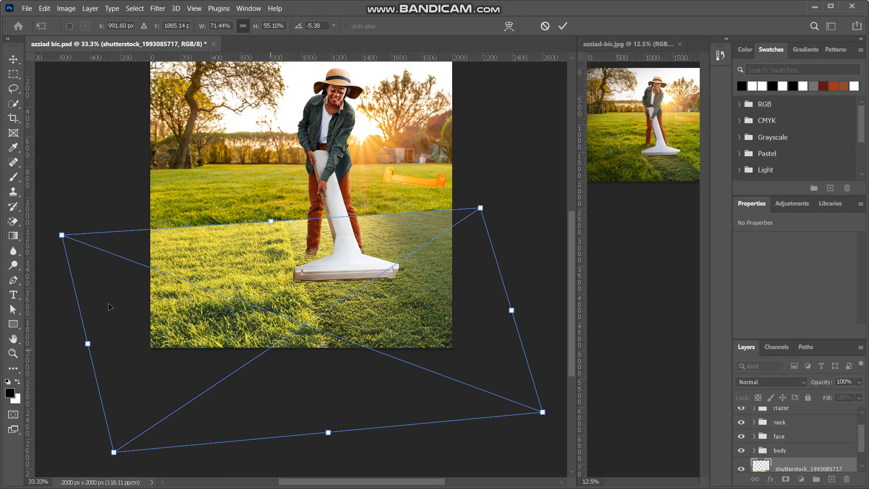
pyautogui.moveTo(62, 235); pyautogui.dragTo(56, 234)
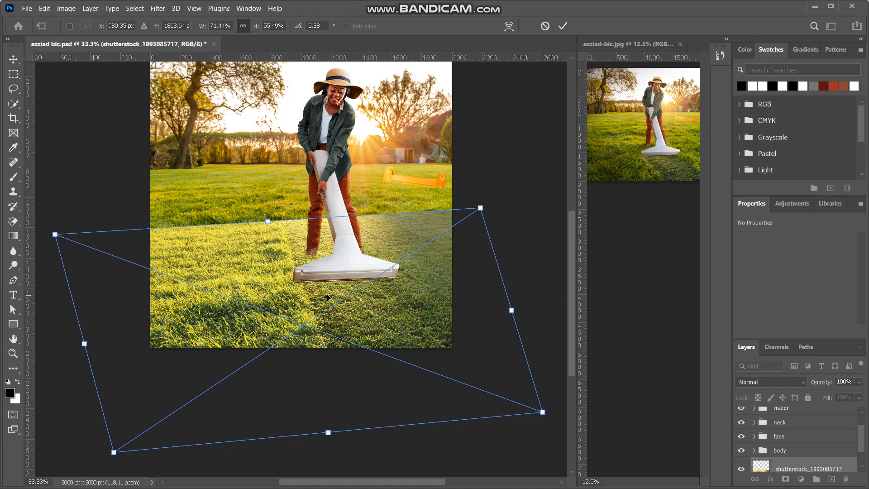
pyautogui.press('Return')
# Enlarge the grass photo to about 80% width and 63% height, move it slightly down, and apply the transform.
pyautogui.hotkey('ctrl', 't')
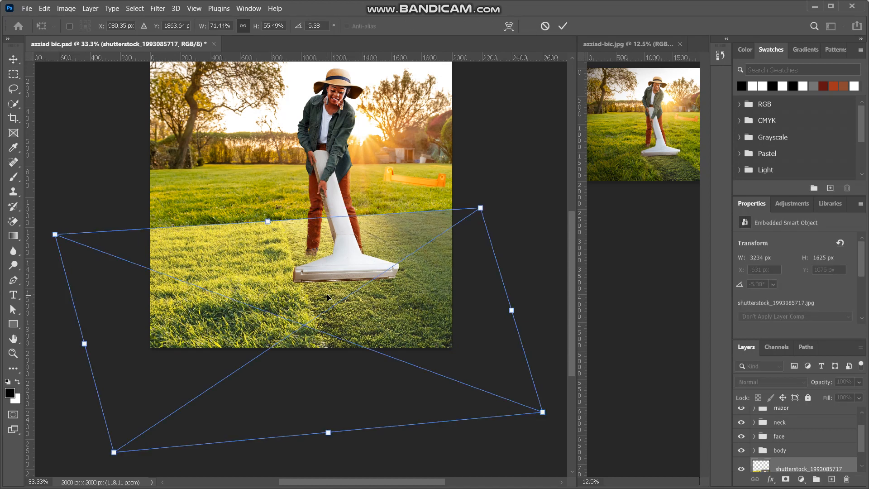
pyautogui.moveTo(268, 223); pyautogui.dragTo(266, 193)
pyautogui.moveTo(388, 294)
pyautogui.mouseDown()
pyautogui.moveTo(398, 307)
pyautogui.moveTo(389, 310)
pyautogui.mouseUp()
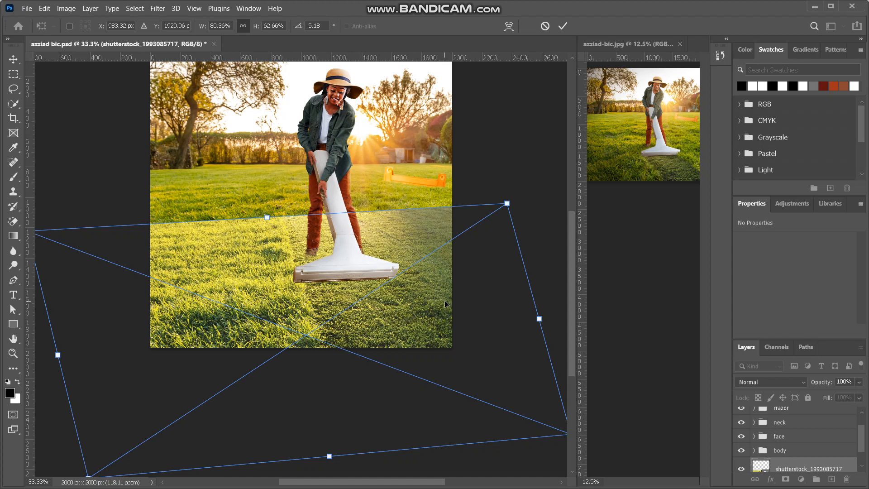
pyautogui.press('Return')
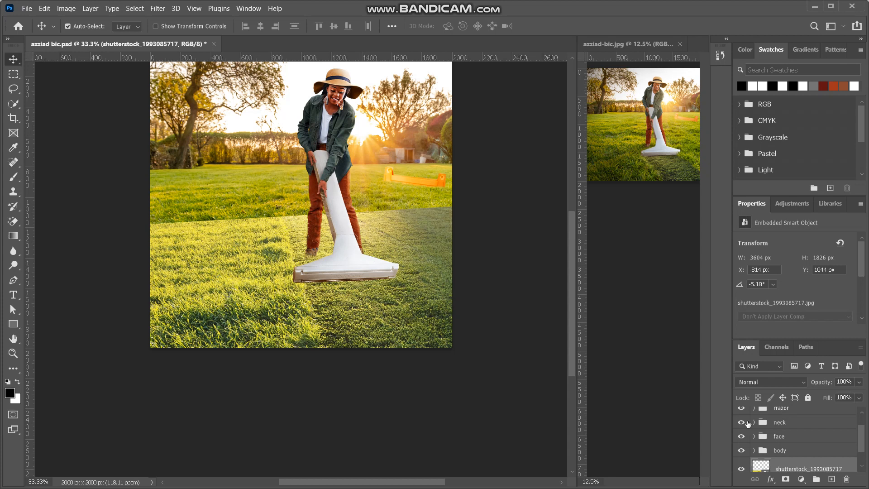
# Add a layer mask to the grass photo and choose a soft round brush at 70 px with 0% hardness.
pyautogui.click(786, 479)
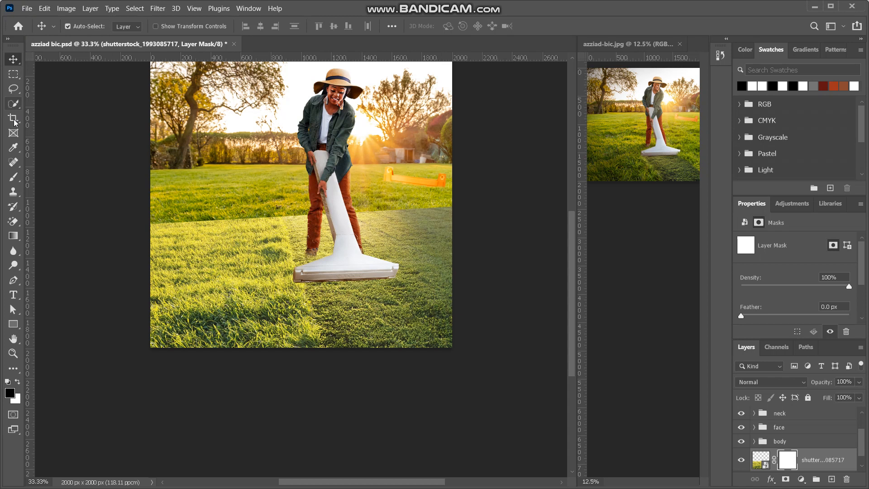
pyautogui.click(12, 180)
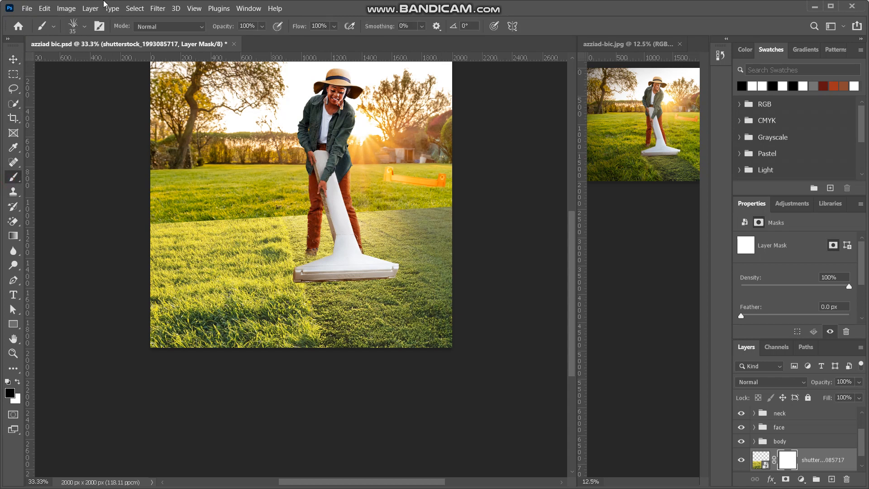
pyautogui.click(75, 31)
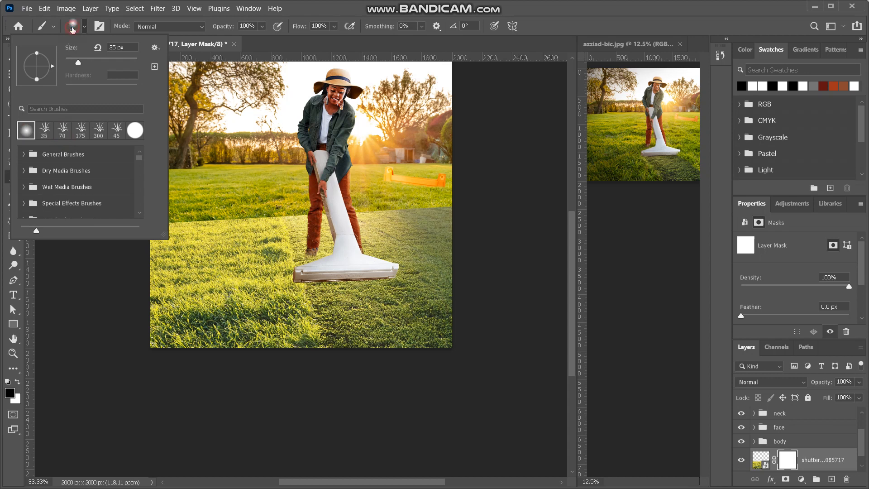
pyautogui.click(73, 29)
pyautogui.click(73, 25)
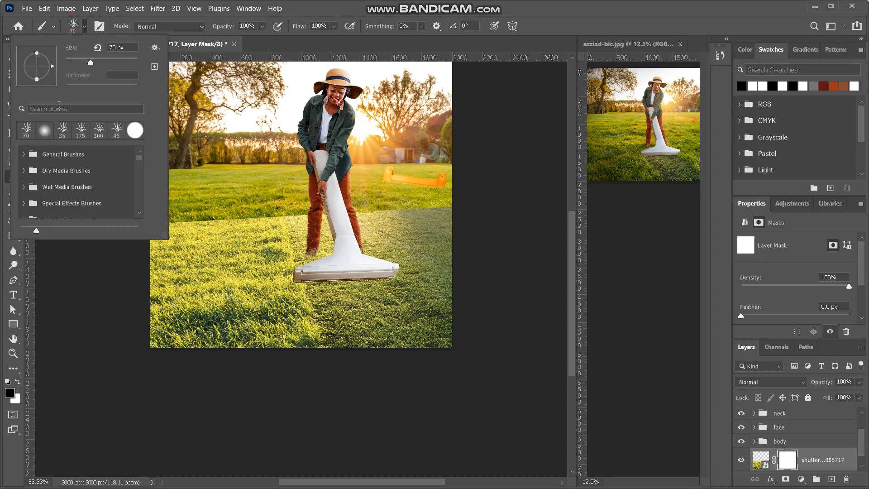
pyautogui.click(45, 131)
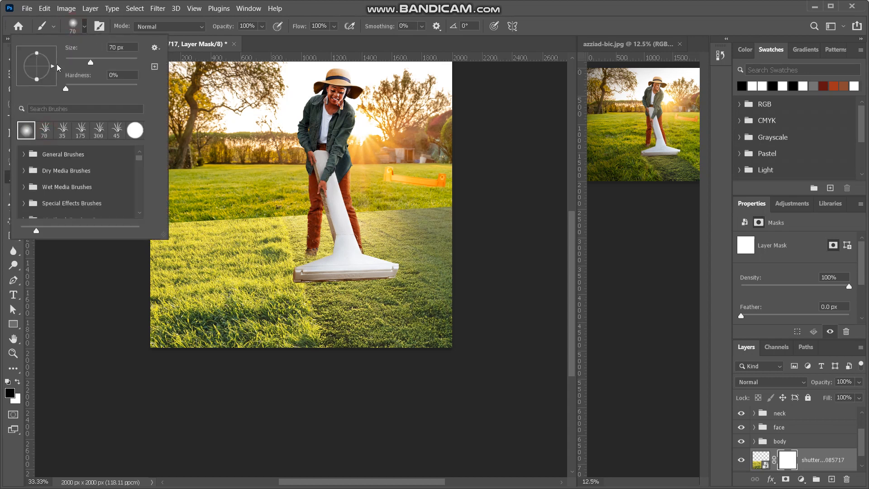
pyautogui.click(73, 28)
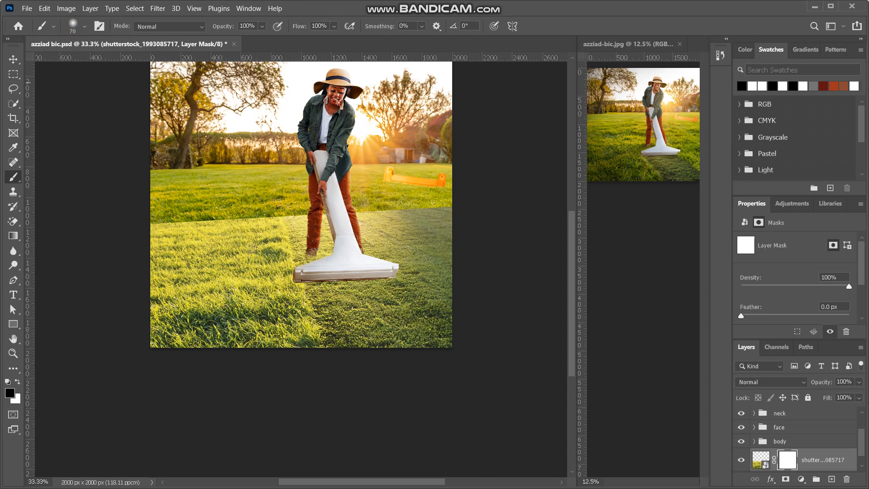
# Enlarge the brush and paint black on the mask to hide the short grass on the left side of the lawn.
pyautogui.press(']')
pyautogui.press(']')
pyautogui.press(']')
pyautogui.press(']')
pyautogui.press(']')
pyautogui.press(']')
pyautogui.press(']')
pyautogui.press(']')
pyautogui.press(']')
pyautogui.press(']')
pyautogui.press(']')
pyautogui.press(']')
pyautogui.press(']')
pyautogui.press(']')
pyautogui.click(150, 325)
pyautogui.moveTo(150, 325)
pyautogui.mouseDown()
pyautogui.moveTo(177, 254)
pyautogui.moveTo(172, 239)
pyautogui.moveTo(219, 212)
pyautogui.moveTo(259, 211)
pyautogui.mouseUp()
# Reduce the brush to 250 px and mask out the short grass behind and beside the razor head.
pyautogui.press('[')
pyautogui.press('[')
pyautogui.press('[')
pyautogui.press('[')
pyautogui.press('[')
pyautogui.moveTo(293, 242)
pyautogui.mouseDown()
pyautogui.moveTo(305, 225)
pyautogui.moveTo(325, 225)
pyautogui.moveTo(379, 237)
pyautogui.moveTo(375, 245)
pyautogui.moveTo(385, 247)
pyautogui.moveTo(375, 251)
pyautogui.moveTo(451, 211)
pyautogui.moveTo(444, 234)
pyautogui.moveTo(412, 245)
pyautogui.moveTo(429, 261)
pyautogui.moveTo(409, 253)
pyautogui.moveTo(453, 289)
pyautogui.moveTo(435, 257)
pyautogui.moveTo(445, 270)
pyautogui.moveTo(408, 262)
pyautogui.moveTo(451, 299)
pyautogui.moveTo(431, 272)
pyautogui.moveTo(455, 301)
pyautogui.moveTo(442, 276)
pyautogui.mouseUp()
pyautogui.moveTo(267, 275)
pyautogui.mouseDown()
pyautogui.moveTo(235, 326)
pyautogui.moveTo(234, 269)
pyautogui.moveTo(191, 308)
pyautogui.moveTo(184, 332)
pyautogui.moveTo(233, 274)
pyautogui.moveTo(244, 240)
pyautogui.moveTo(248, 247)
pyautogui.moveTo(324, 247)
pyautogui.moveTo(304, 251)
pyautogui.moveTo(367, 244)
pyautogui.mouseUp()
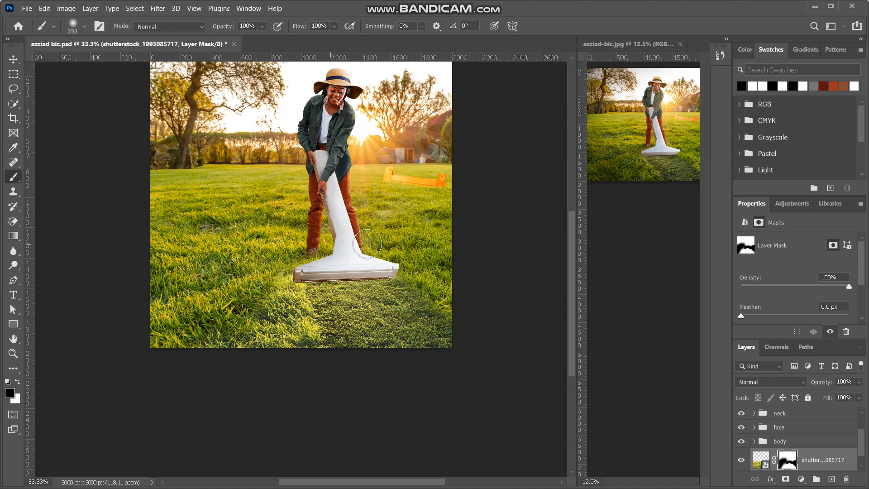
# Mask out the remaining light grass along the left edge of the mown strip below the razor.
pyautogui.hotkey('ctrl', '+')
pyautogui.hotkey('ctrl', '+')
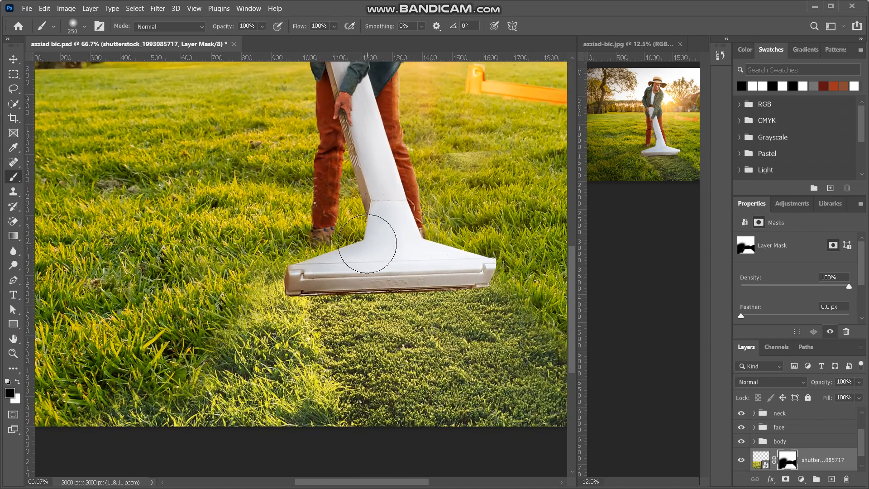
pyautogui.click(277, 255)
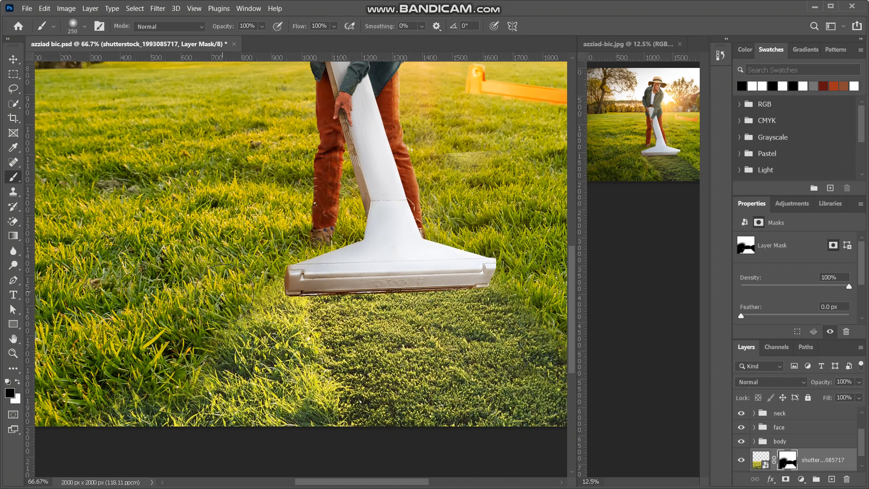
pyautogui.scroll(-3, 212, 290)
pyautogui.click(201, 280)
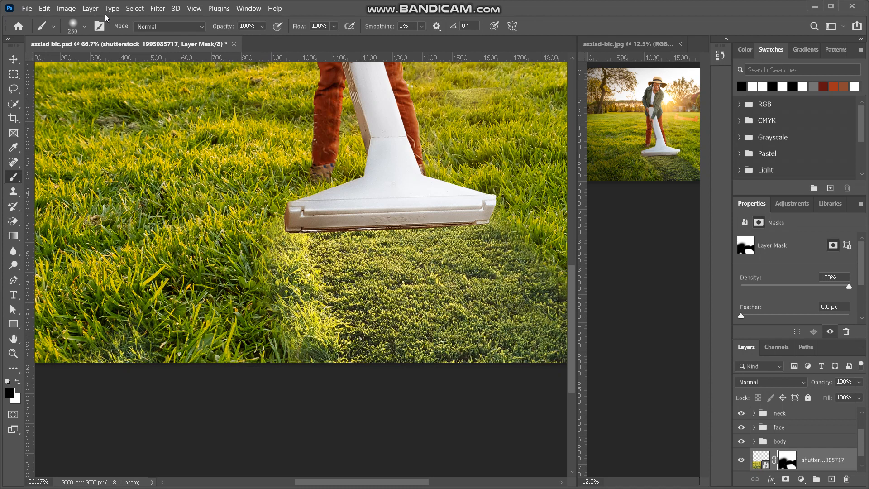
# Choose the 70 px grass-blade brush and rotate its tip to -47°.
pyautogui.hscroll(3, 466, 200)
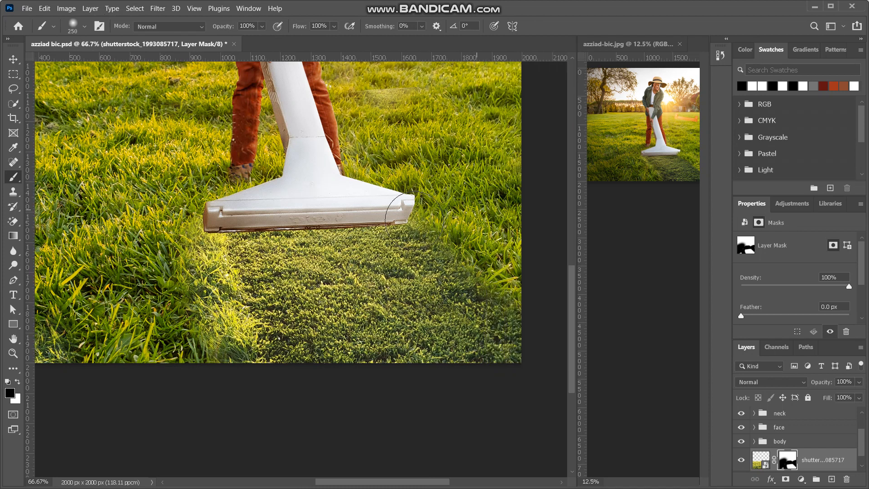
pyautogui.click(77, 27)
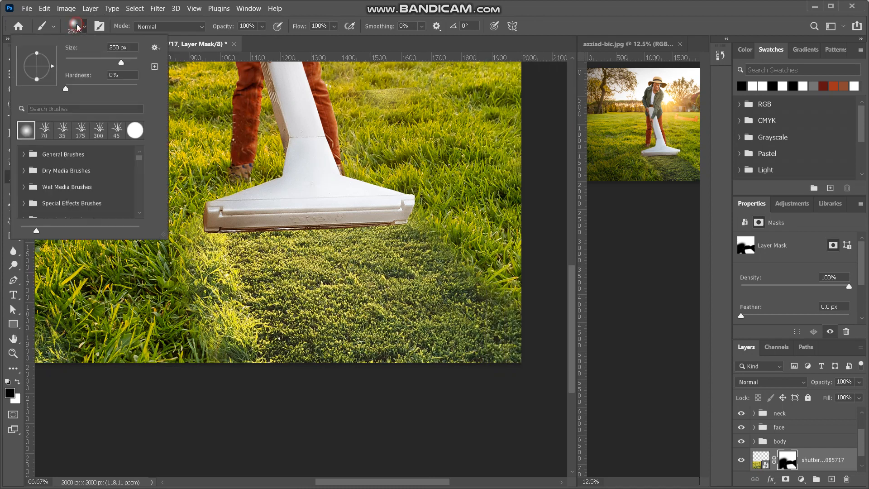
pyautogui.click(43, 135)
pyautogui.click(75, 21)
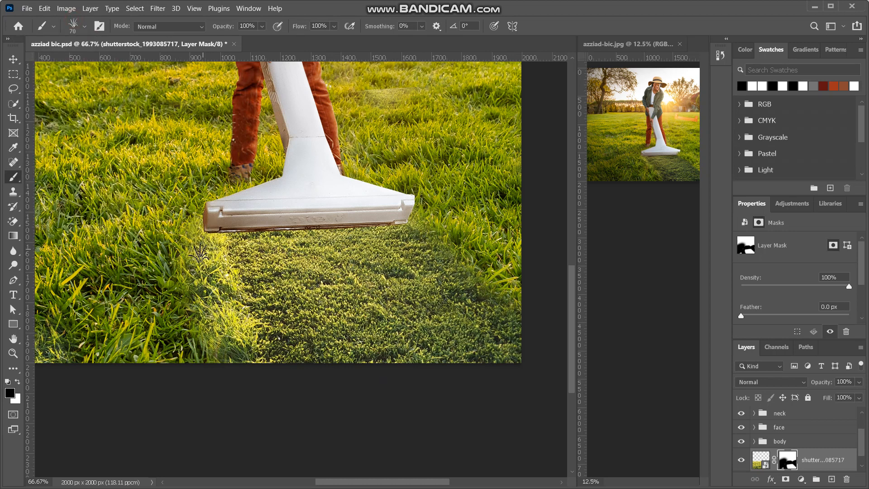
pyautogui.click(74, 27)
pyautogui.moveTo(52, 68); pyautogui.dragTo(52, 64)
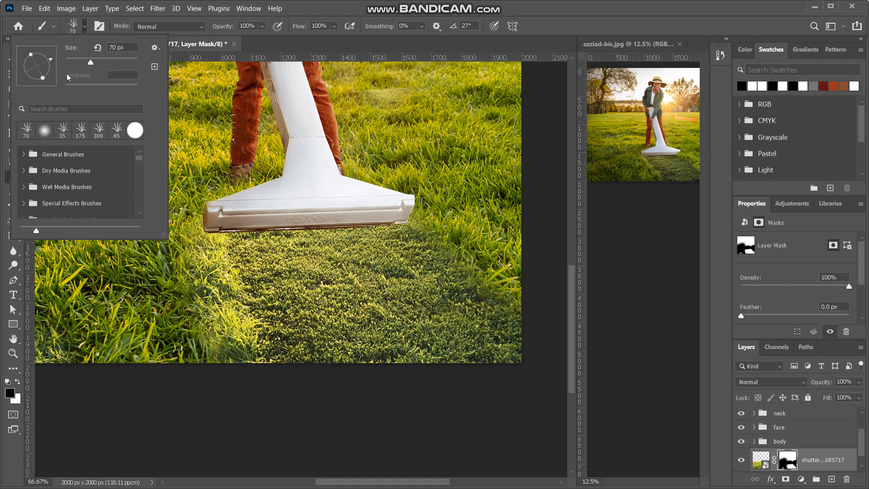
pyautogui.moveTo(50, 63); pyautogui.dragTo(53, 84)
pyautogui.click(77, 26)
# Enlarge the grass brush to 100 px and paint black on the grass photo's mask along both edges of the mown strip.
pyautogui.press(']')
pyautogui.press(']')
pyautogui.press(']')
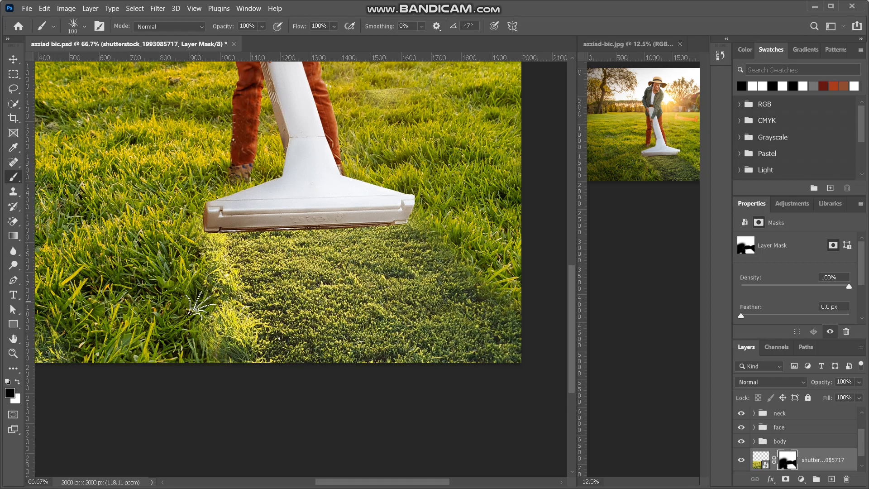
pyautogui.scroll(-2, 199, 349)
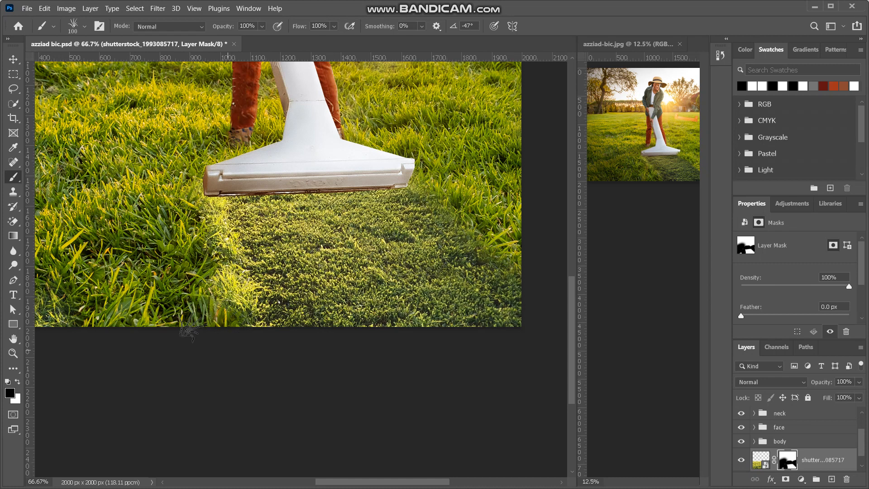
pyautogui.scroll(2, 198, 331)
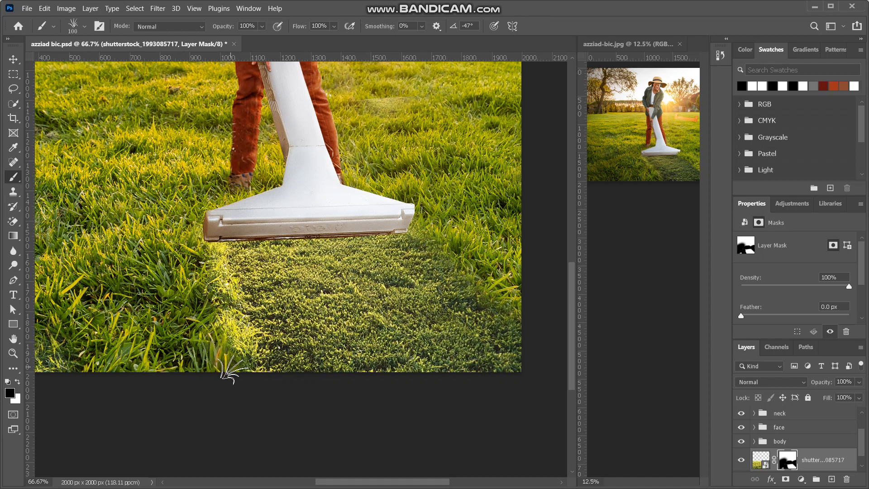
pyautogui.hscroll(4, 231, 369)
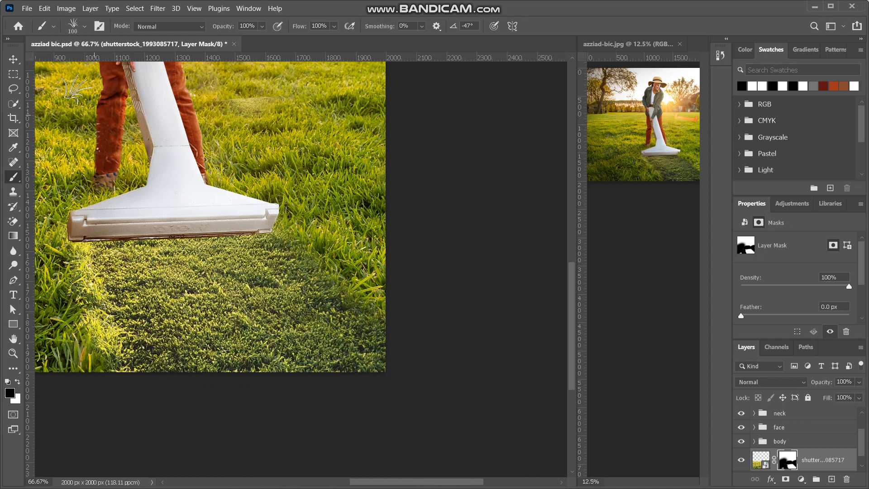
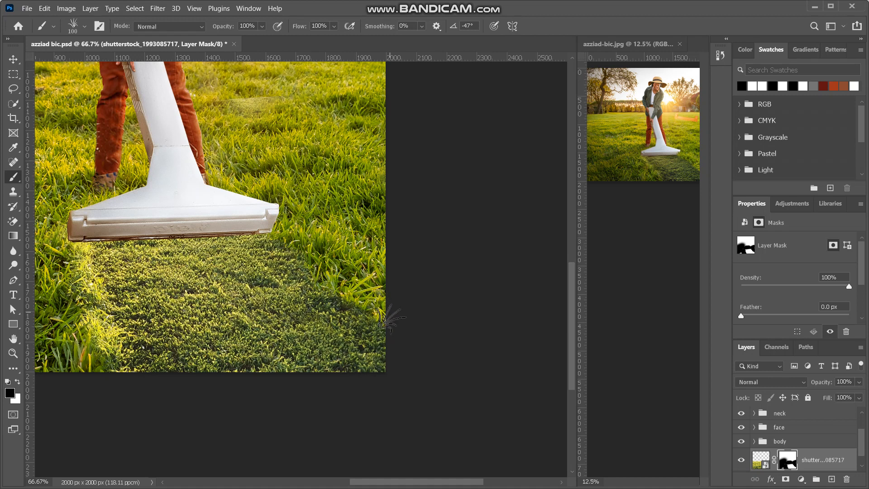
# Examine how the mown strip's edges blend with the tall grass, both in the whole image and close to the razor.
pyautogui.hscroll(-8, 206, 237)
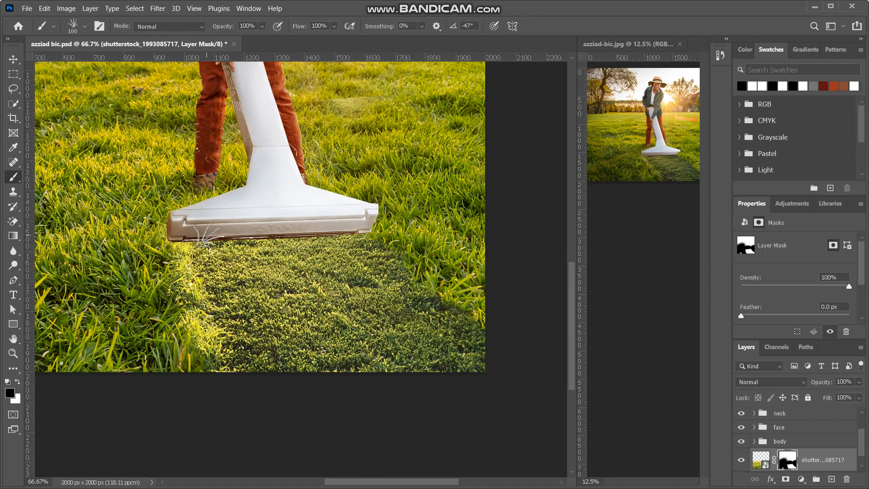
pyautogui.hscroll(3, 206, 237)
pyautogui.hscroll(2, 206, 238)
pyautogui.hscroll(-3, 206, 238)
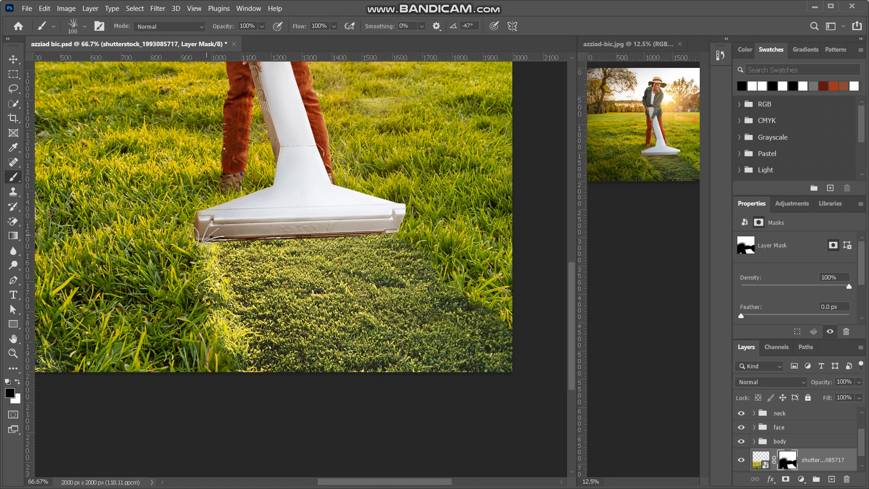
pyautogui.hscroll(5, 205, 238)
pyautogui.scroll(3, 206, 237)
pyautogui.scroll(2, 207, 237)
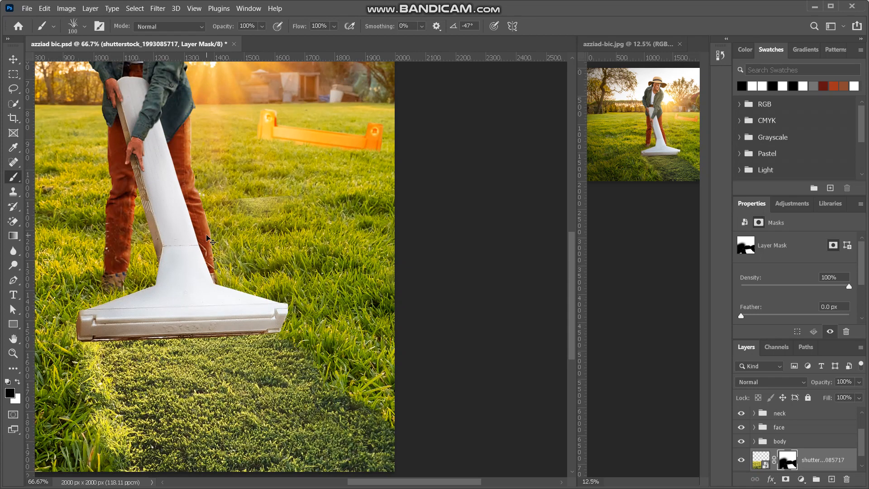
pyautogui.scroll(-3, 207, 237)
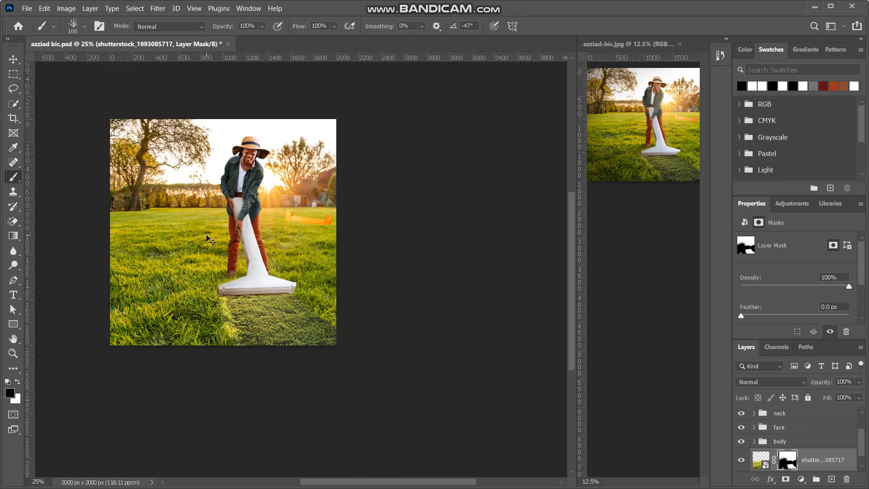
pyautogui.scroll(2, 207, 239)
pyautogui.scroll(1, 207, 237)
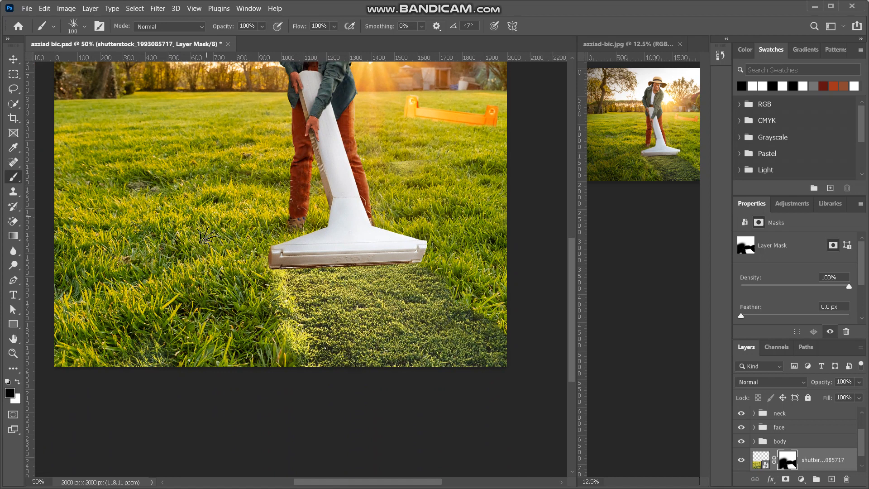
pyautogui.scroll(1, 207, 237)
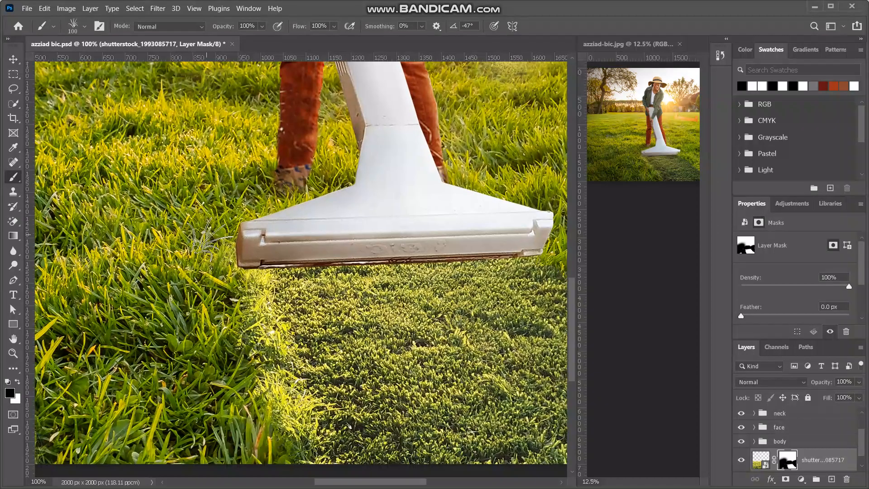
# Select the layer mask of the razor layer, toggling the layer's visibility to verify it.
pyautogui.click(13, 59)
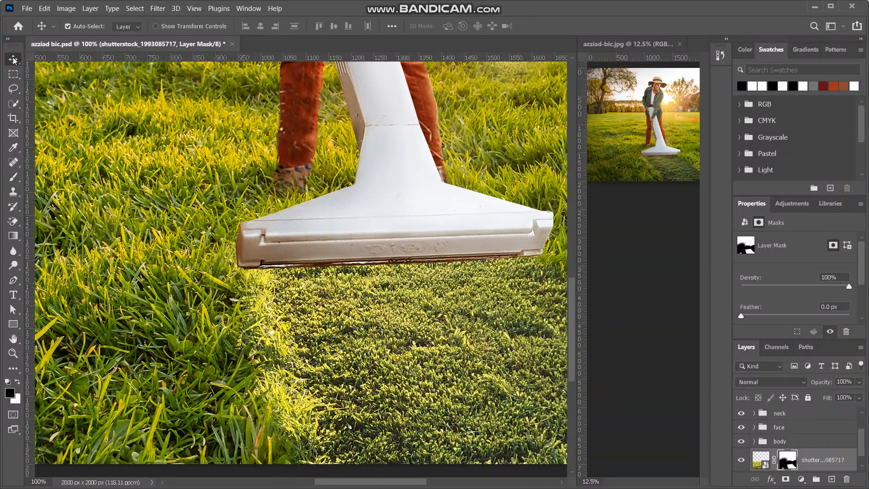
pyautogui.click(320, 264)
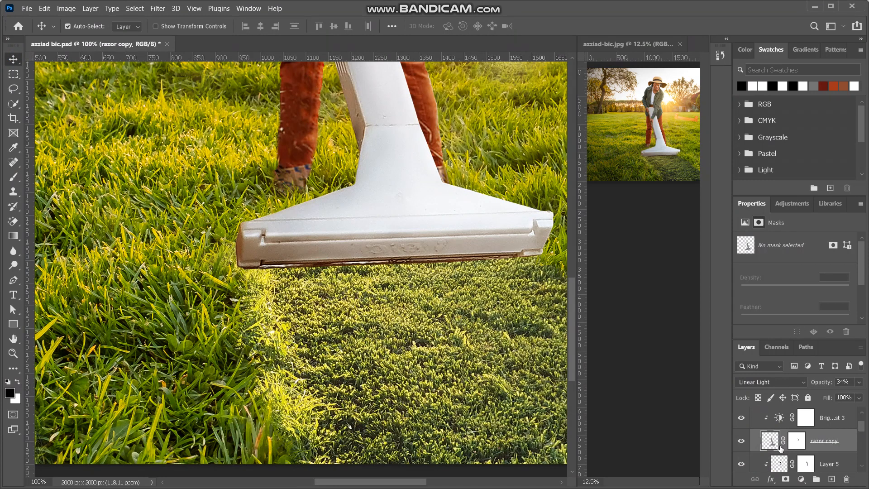
pyautogui.scroll(-2, 782, 452)
pyautogui.scroll(-3, 794, 443)
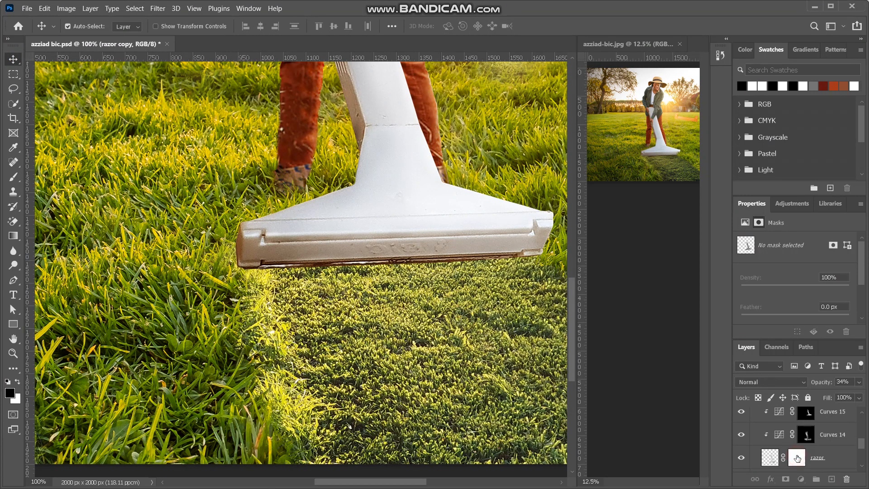
pyautogui.click(797, 459)
pyautogui.click(740, 458)
pyautogui.click(741, 459)
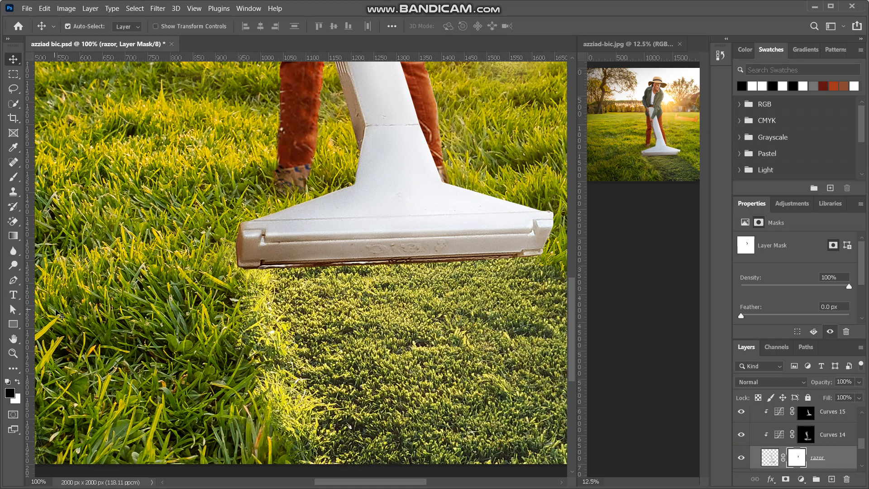
# Rotate the grass brush to -2° and paint black at 50 to 80 px on the razor mask over the head's lower left corner.
pyautogui.click(11, 180)
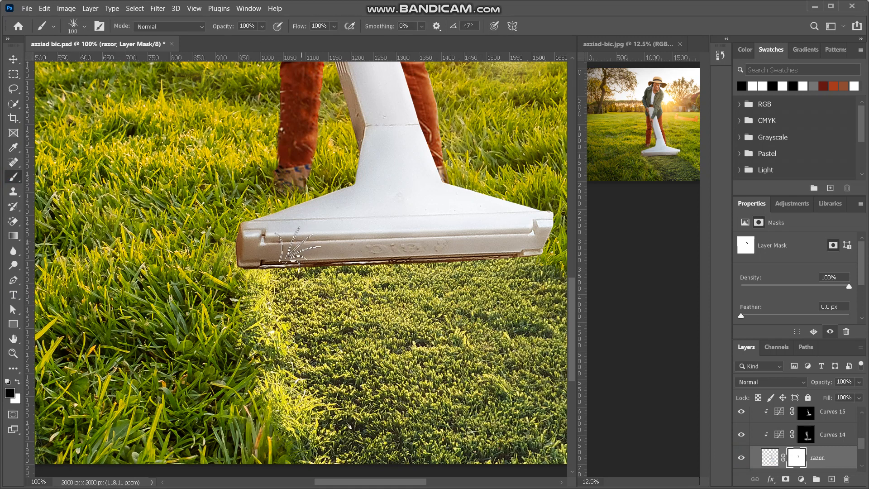
pyautogui.click(79, 25)
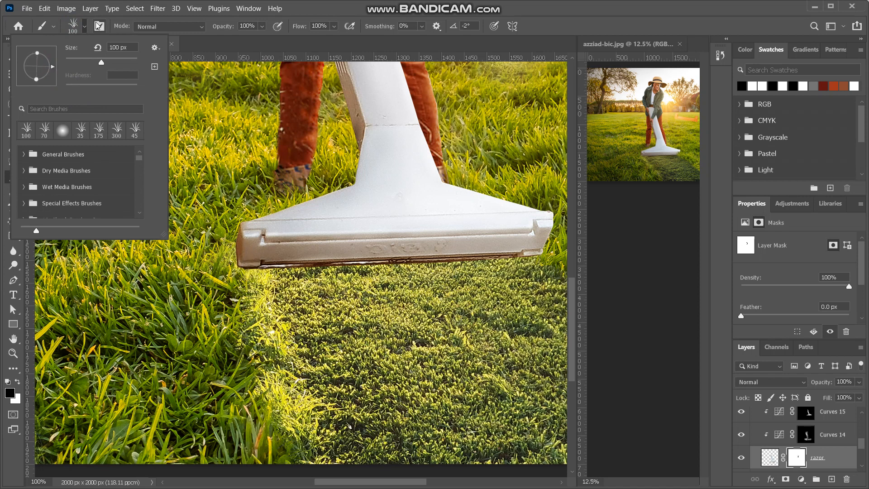
pyautogui.click(74, 27)
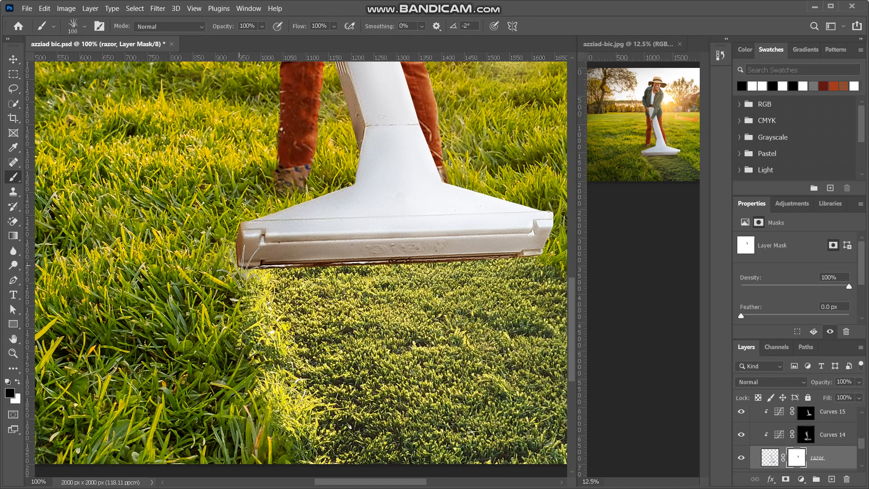
pyautogui.press('[')
pyautogui.press('[')
pyautogui.press('[')
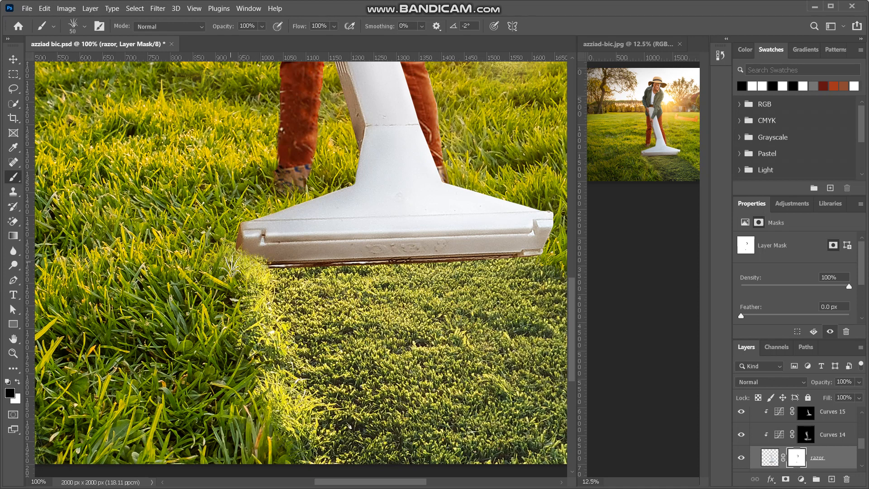
pyautogui.click(235, 249)
pyautogui.click(240, 254)
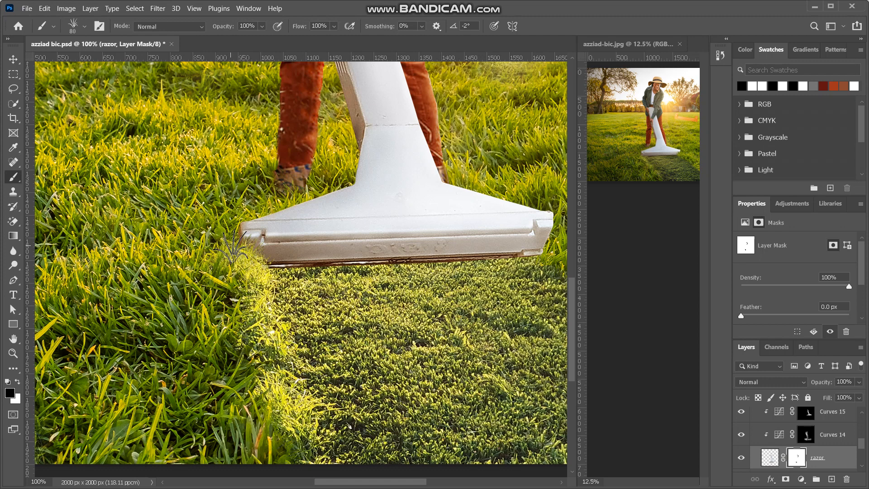
# Reduce the grass brush to 25 px and mask grass blades into the left part of the razor head's bottom edge.
pyautogui.hscroll(5, 228, 278)
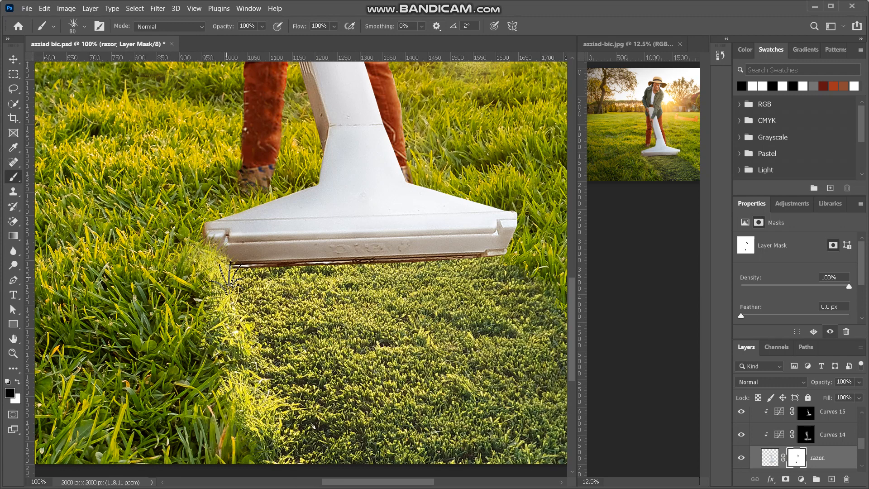
pyautogui.hotkey('ctrl', '-')
pyautogui.hotkey('ctrl', '-')
pyautogui.hotkey('ctrl', '+')
pyautogui.hotkey('ctrl', '+')
pyautogui.hotkey('ctrl', '+')
pyautogui.hotkey('ctrl', '+')
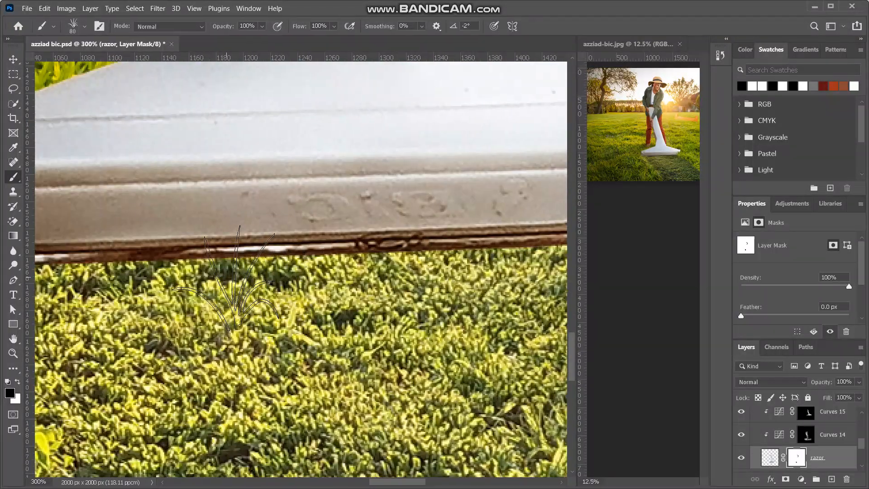
pyautogui.press('[')
pyautogui.press('[')
pyautogui.press('[')
pyautogui.press('[')
pyautogui.press('[')
pyautogui.press('[')
pyautogui.press('[')
pyautogui.press('[')
pyautogui.press('[')
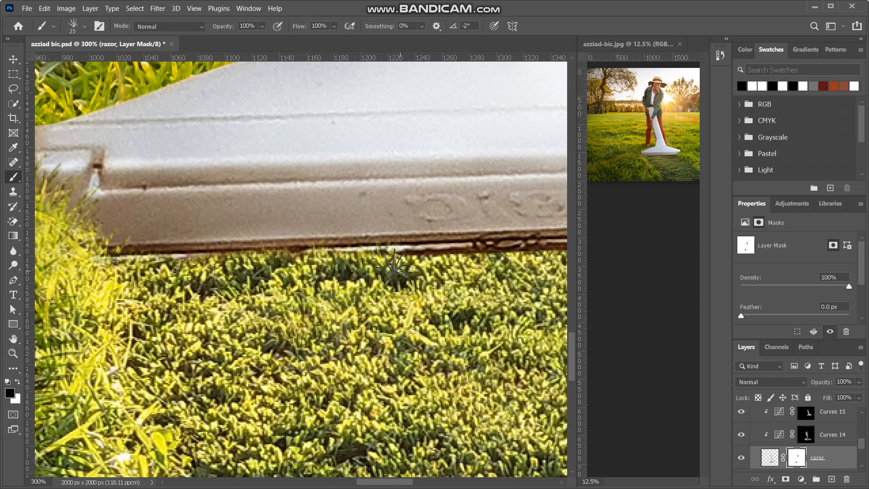
# Mask small grass blades into the razor head's bottom edge from the embossed lettering to the right corner.
pyautogui.hscroll(2, 457, 267)
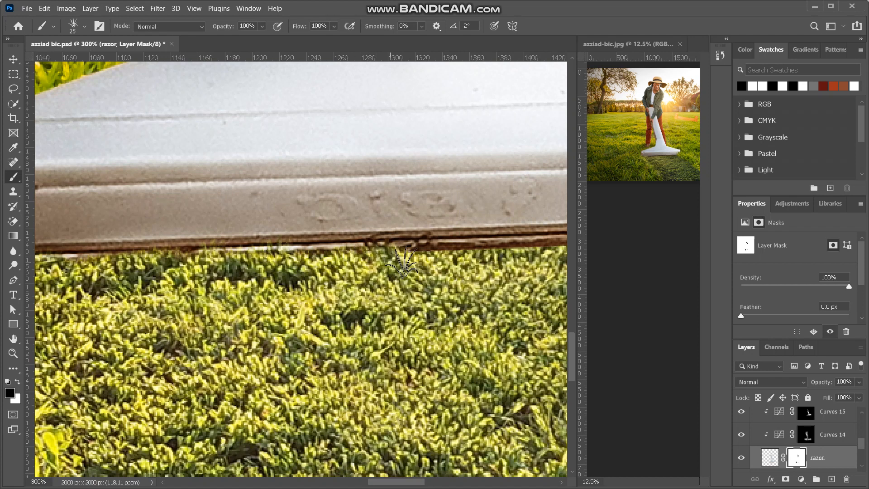
pyautogui.hscroll(2, 470, 256)
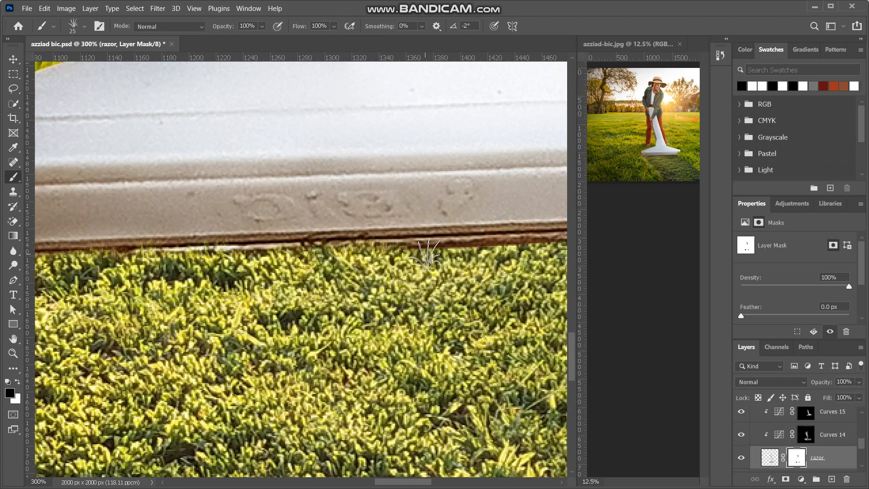
pyautogui.click(469, 247)
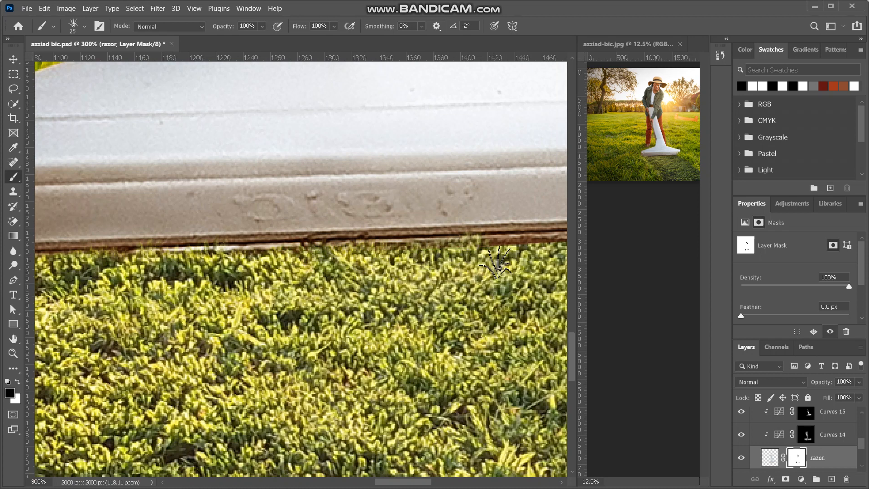
pyautogui.hscroll(3, 496, 263)
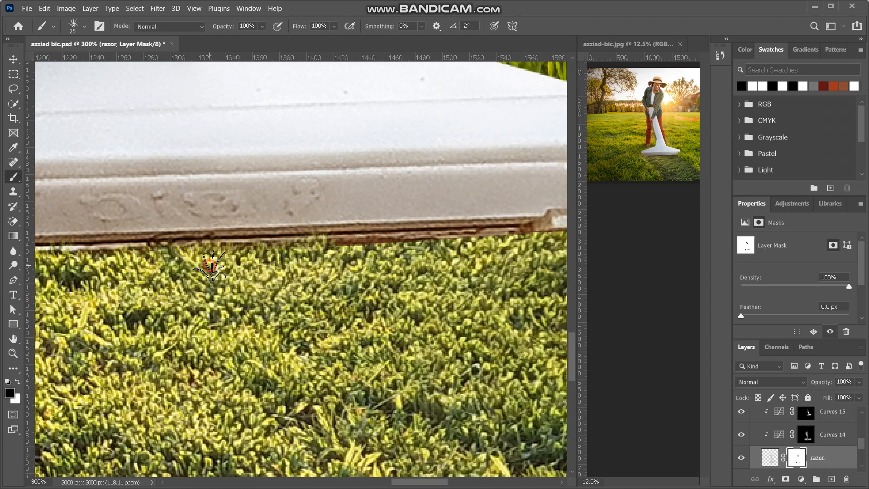
pyautogui.click(333, 248)
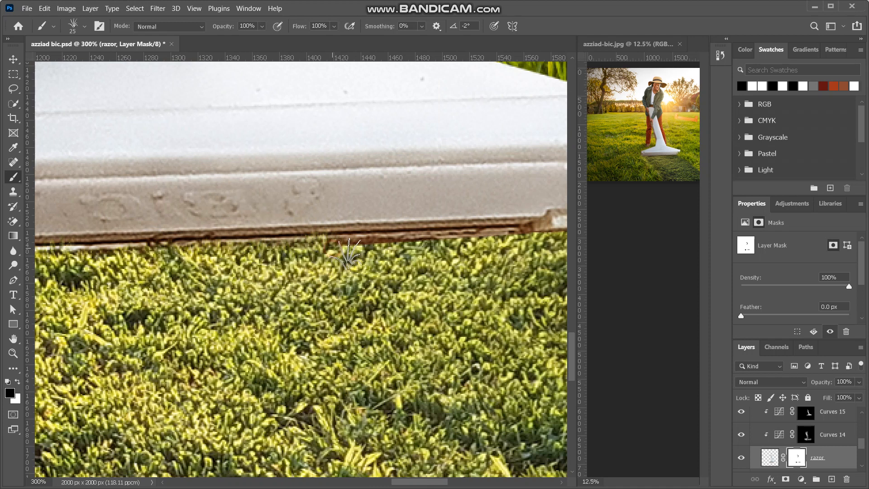
pyautogui.hscroll(2, 426, 248)
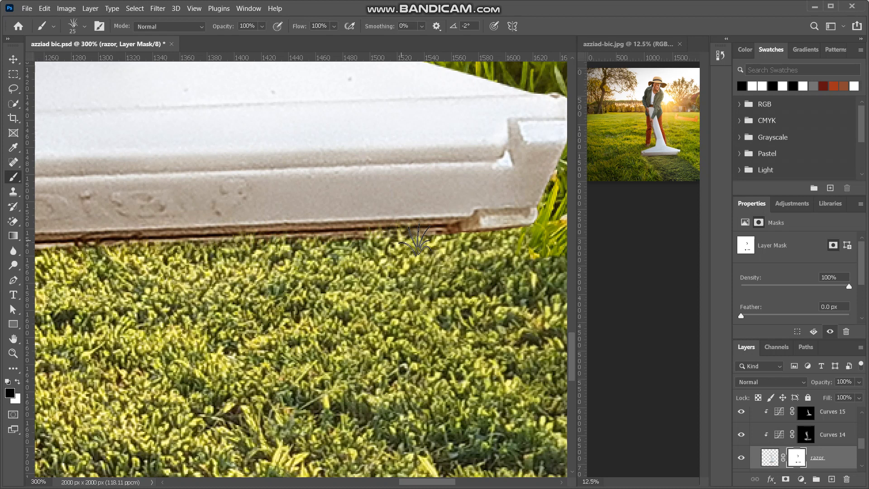
pyautogui.hscroll(1, 421, 240)
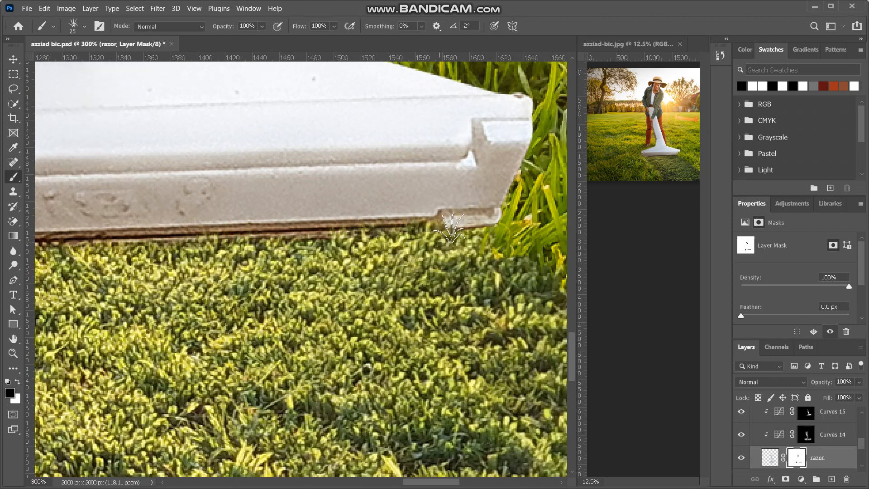
pyautogui.hscroll(1, 493, 238)
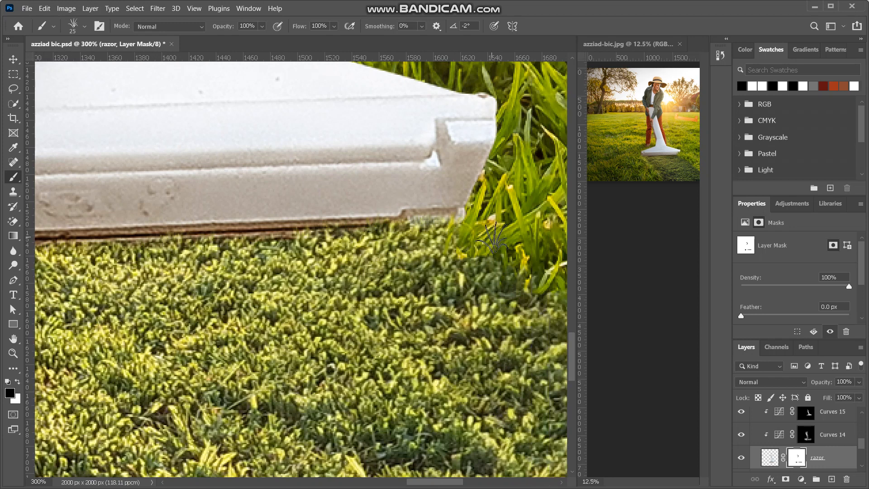
# Rotate the grass brush to 34°, enlarge it to 50 px and mask grass blades over the razor head's lower right corner.
pyautogui.scroll(-3, 492, 238)
pyautogui.scroll(2, 493, 237)
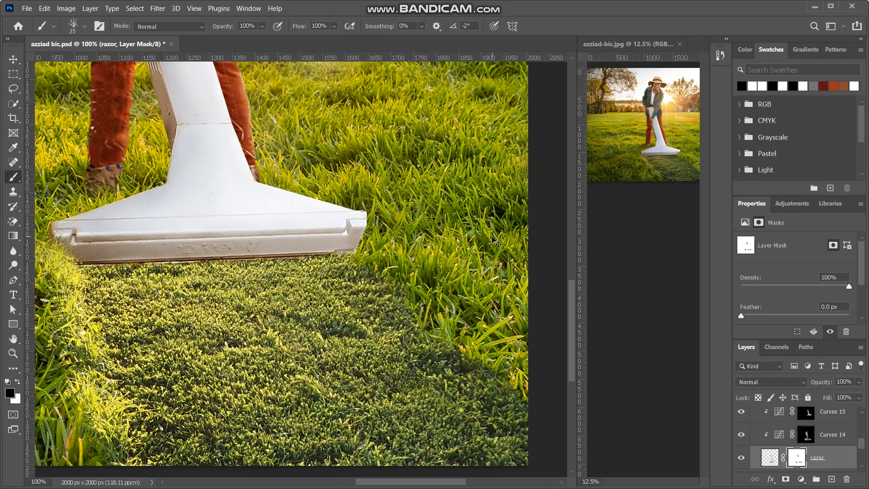
pyautogui.click(74, 26)
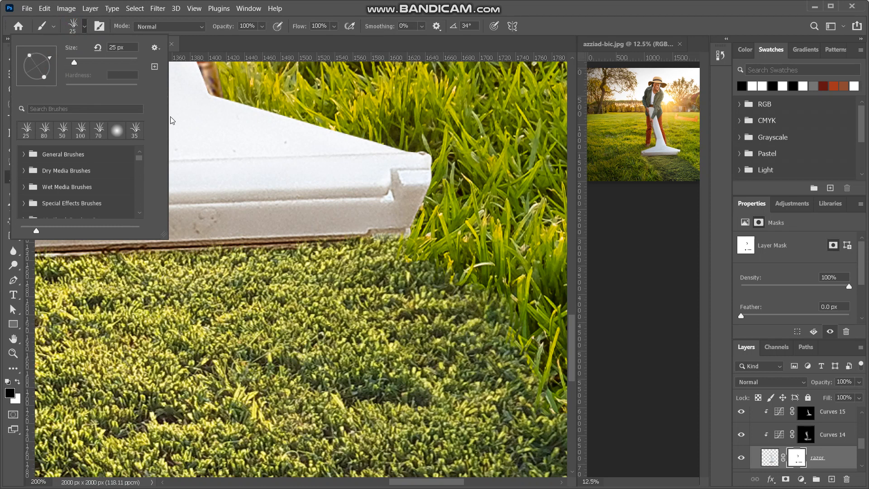
pyautogui.click(75, 29)
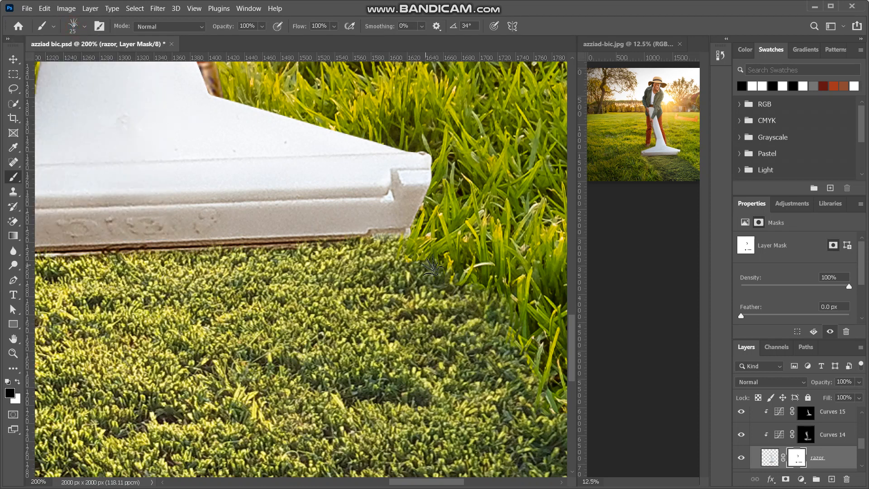
pyautogui.press(']')
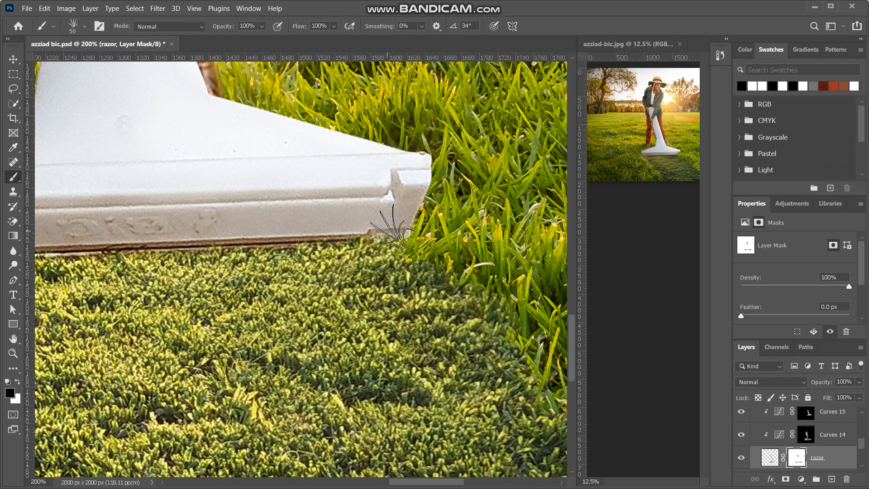
pyautogui.moveTo(387, 235)
pyautogui.mouseDown()
pyautogui.moveTo(384, 224)
pyautogui.moveTo(401, 219)
pyautogui.moveTo(426, 232)
pyautogui.mouseUp()
pyautogui.click(396, 238)
pyautogui.click(379, 233)
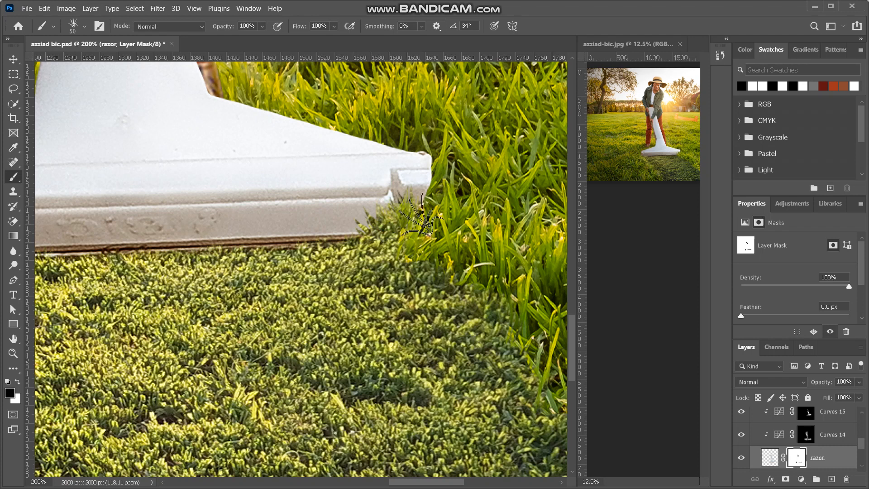
# Rotate the grass brush to 7° and mask more grass around the razor head's lower right corner at 50 to 80 px.
pyautogui.click(79, 30)
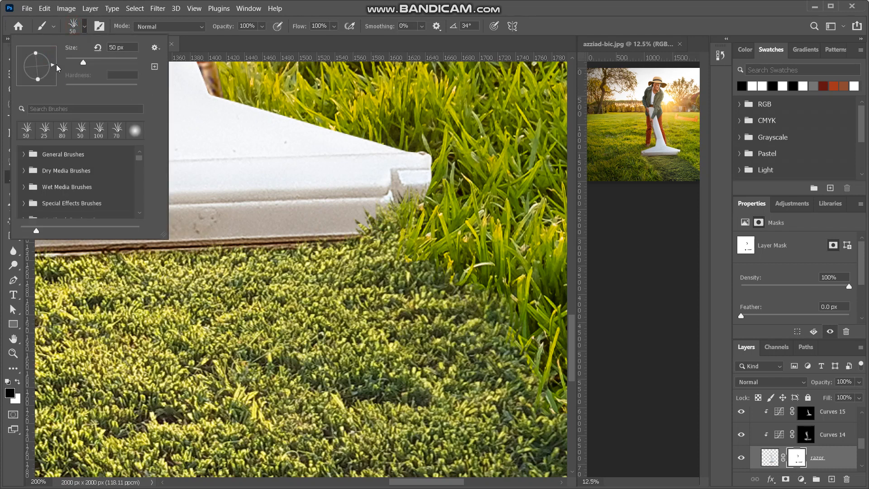
pyautogui.click(359, 242)
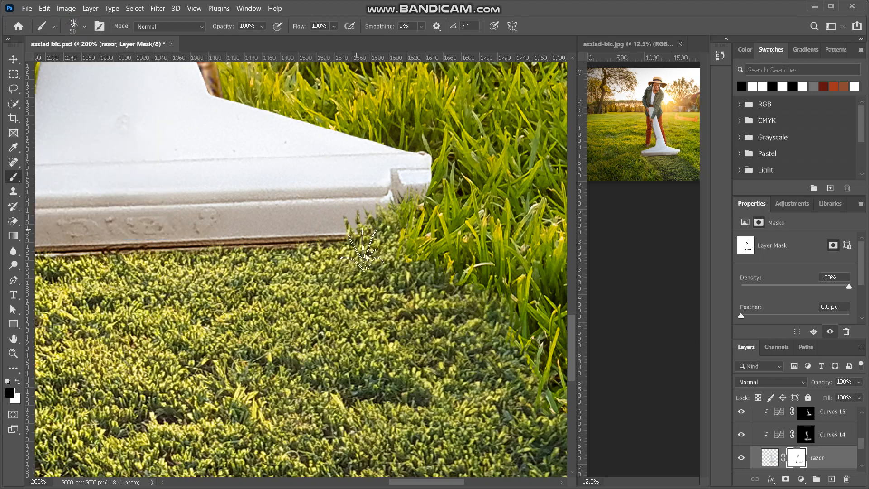
pyautogui.press(']')
pyautogui.press(']')
pyautogui.press(']')
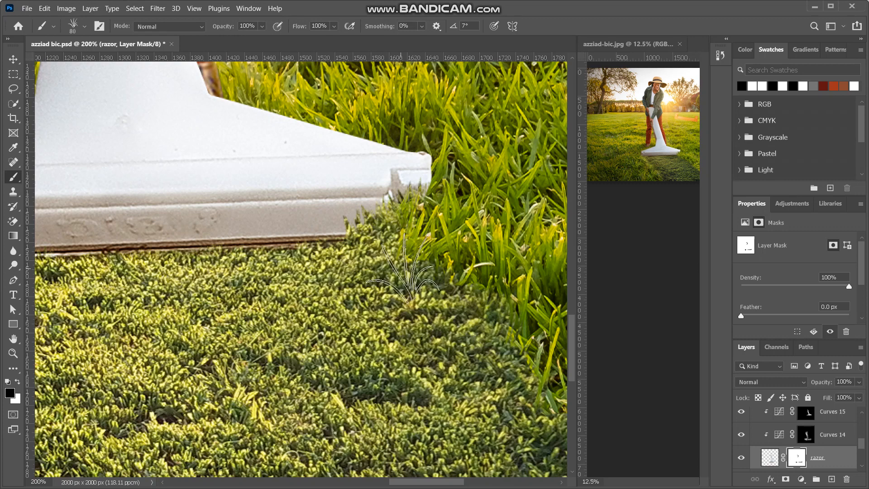
pyautogui.hotkey('ctrl', '-')
pyautogui.hotkey('ctrl', '-')
pyautogui.hotkey('ctrl', '+')
pyautogui.hotkey('ctrl', '+')
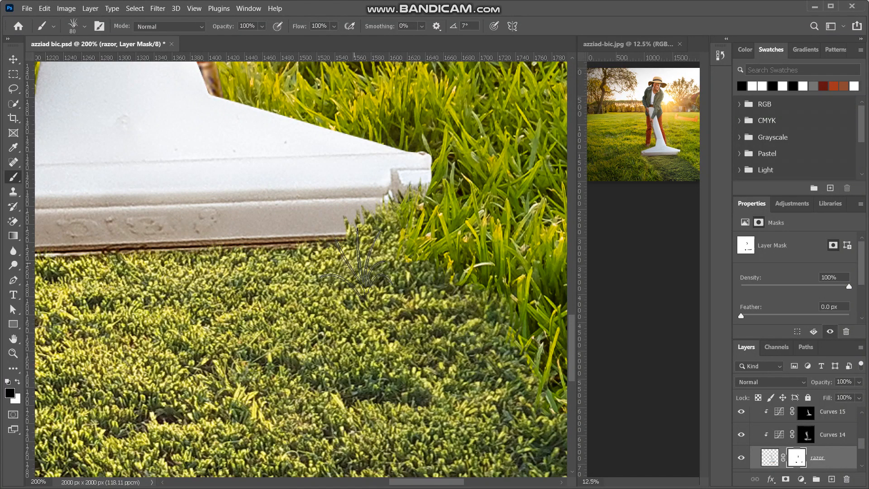
# Rotate the grass brush to -152° and paint white at 30 to 35 px to restore part of the razor head's lower right edge.
pyautogui.click(71, 26)
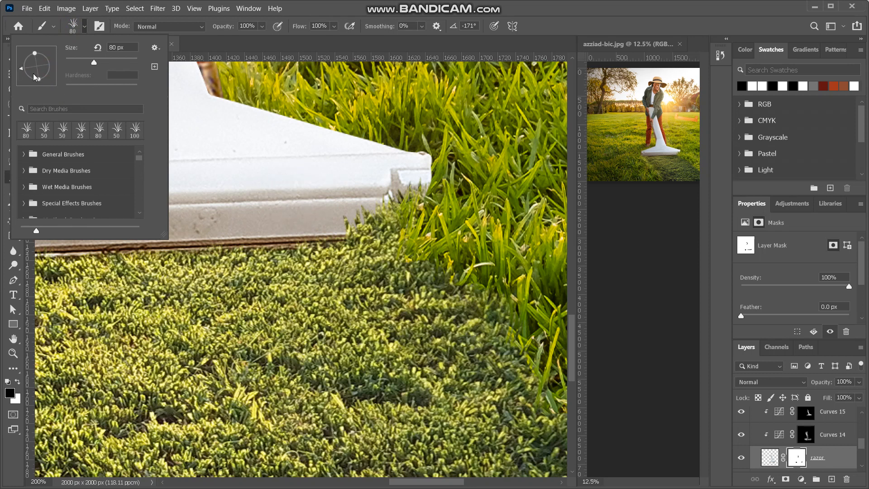
pyautogui.click(22, 74)
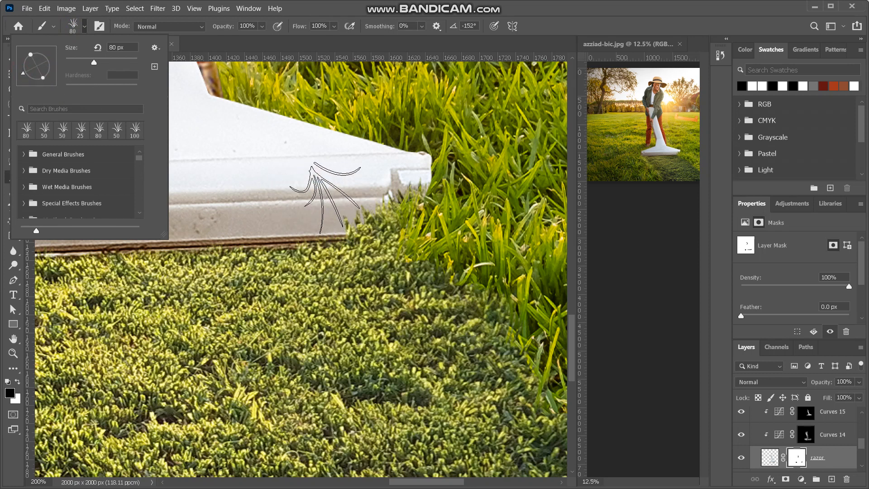
pyautogui.click(76, 31)
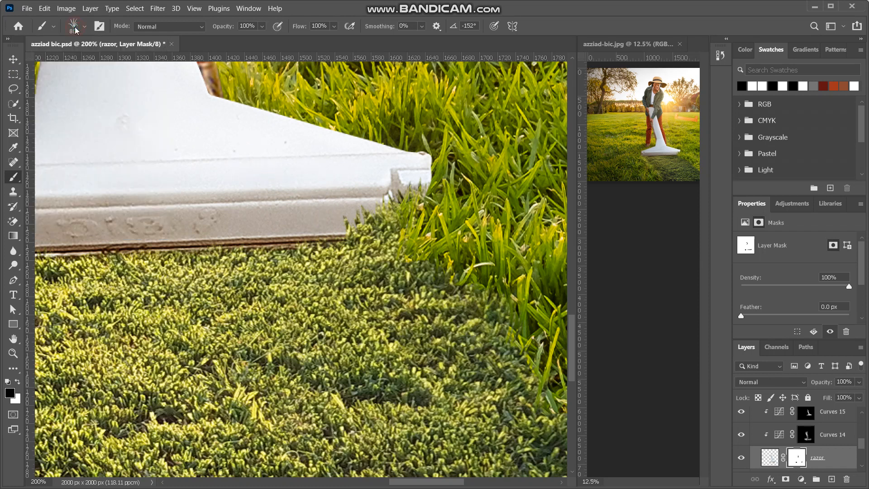
pyautogui.press('[')
pyautogui.press('[')
pyautogui.press('[')
pyautogui.press('[')
pyautogui.press('[')
pyautogui.press('[')
pyautogui.click(352, 232)
pyautogui.click(342, 217)
pyautogui.moveTo(350, 234)
pyautogui.mouseDown()
pyautogui.moveTo(352, 220)
pyautogui.moveTo(369, 208)
pyautogui.moveTo(375, 214)
pyautogui.moveTo(390, 192)
pyautogui.mouseUp()
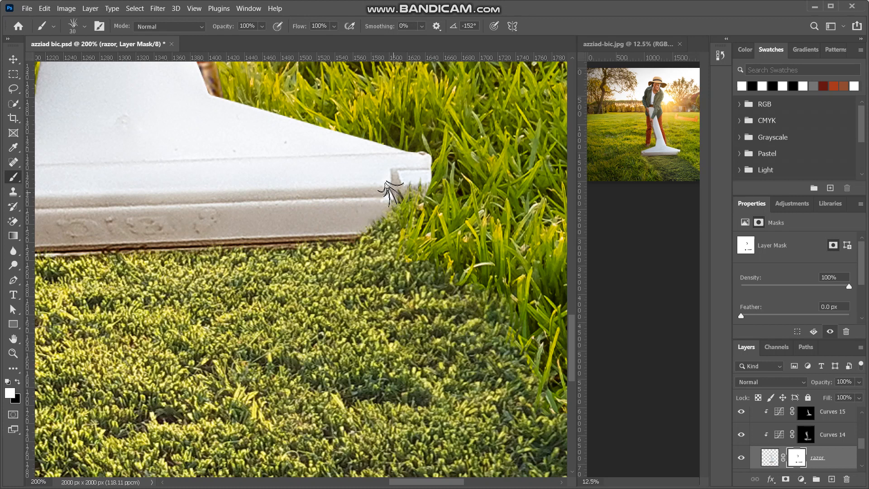
pyautogui.press(']')
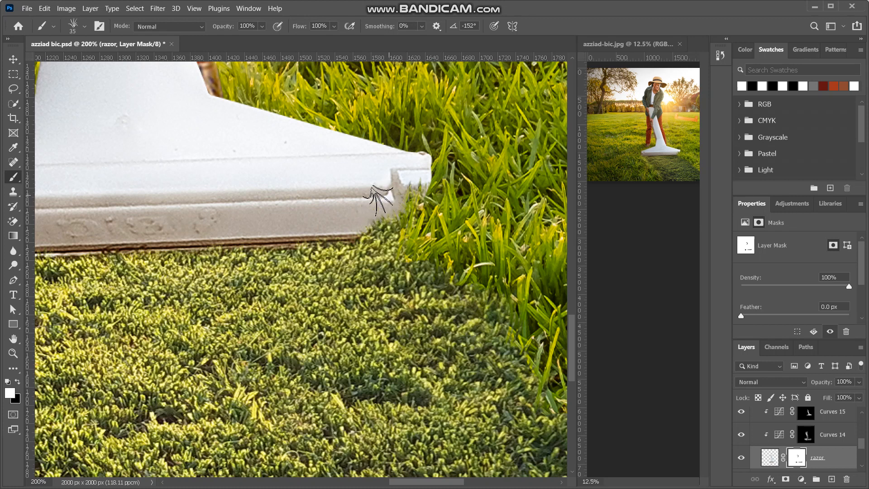
# Examine the razor head's right corner against the whole lawn, both from a distance and close up.
pyautogui.hotkey('ctrl', '-')
pyautogui.hotkey('ctrl', '-')
pyautogui.hotkey('ctrl', '-')
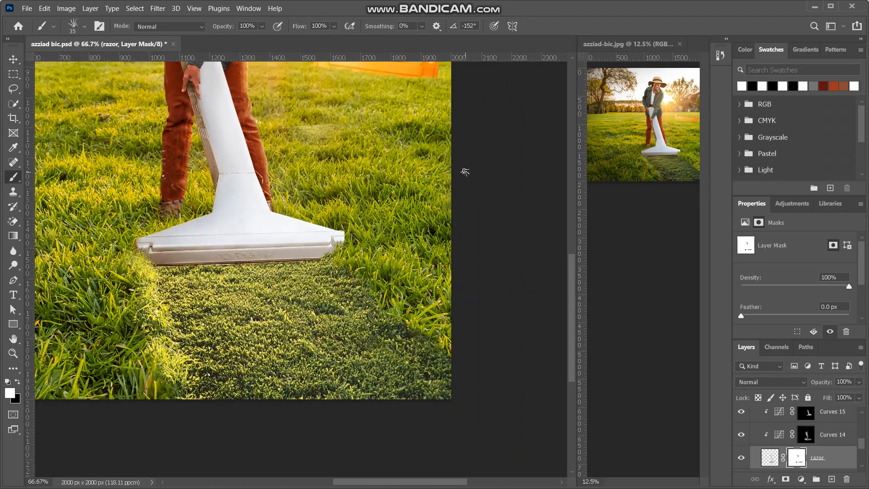
pyautogui.hotkey('ctrl', '-')
pyautogui.hotkey('ctrl', '-')
pyautogui.hotkey('ctrl', '+')
pyautogui.hotkey('ctrl', '+')
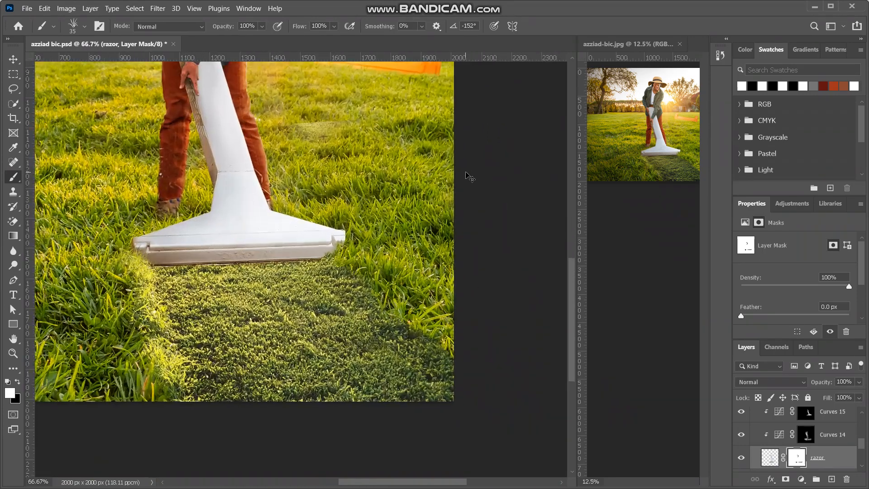
pyautogui.hotkey('ctrl', '+')
pyautogui.hotkey('ctrl', '+')
pyautogui.hotkey('ctrl', '+')
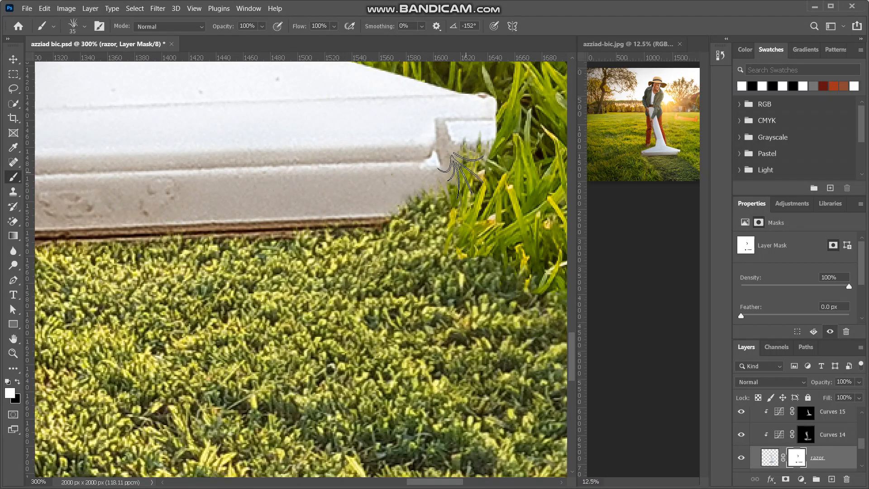
# Rotate the grass brush to 1° at 30 px and paint black on the razor mask along the head's slanted lower right edge.
pyautogui.click(74, 26)
pyautogui.moveTo(20, 80); pyautogui.dragTo(63, 69)
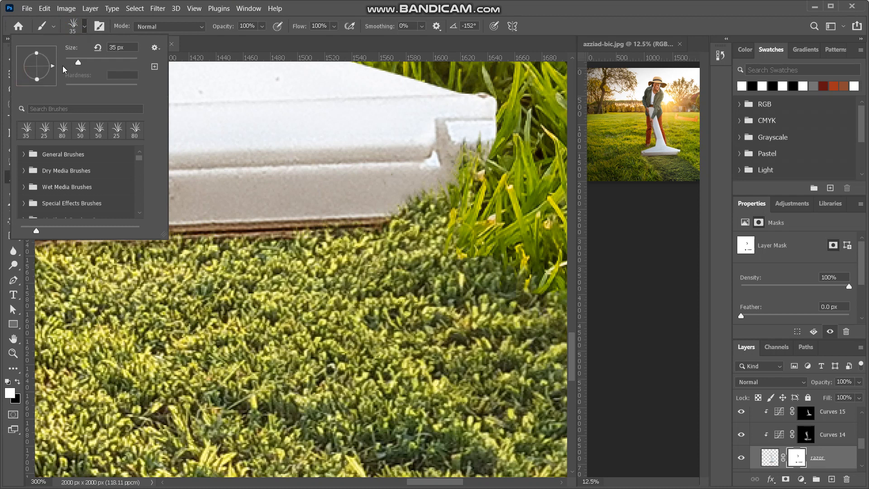
pyautogui.click(73, 26)
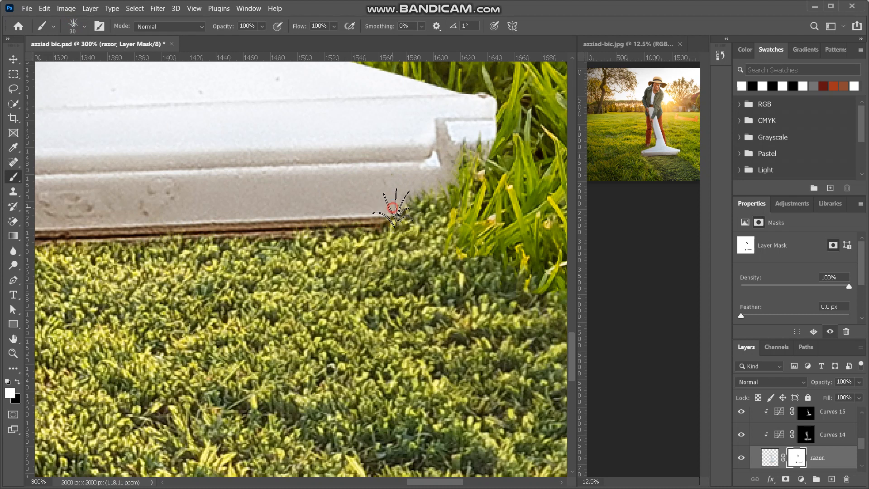
pyautogui.press('x')
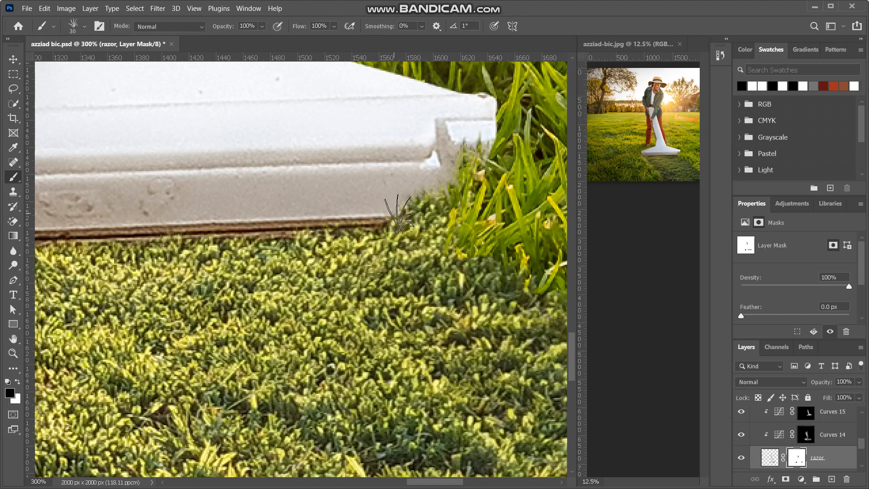
pyautogui.click(392, 216)
pyautogui.moveTo(391, 217); pyautogui.dragTo(414, 216)
pyautogui.hotkey('ctrl', 'z')
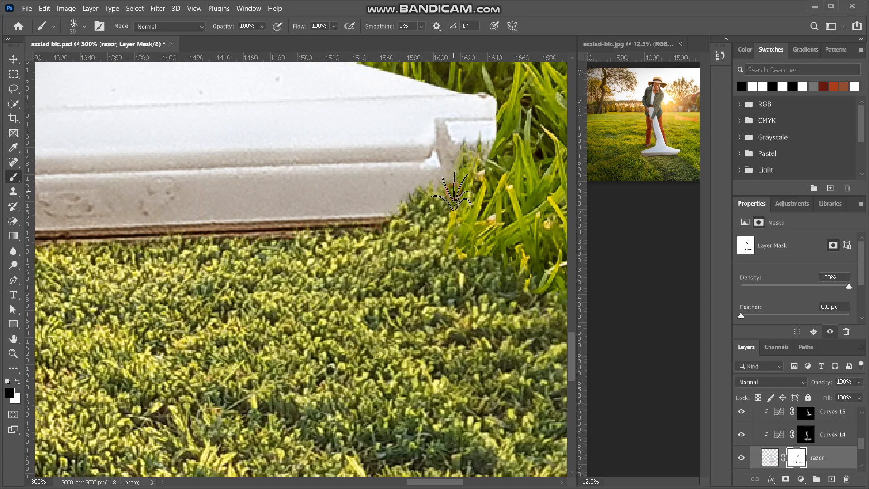
pyautogui.hscroll(3, 453, 207)
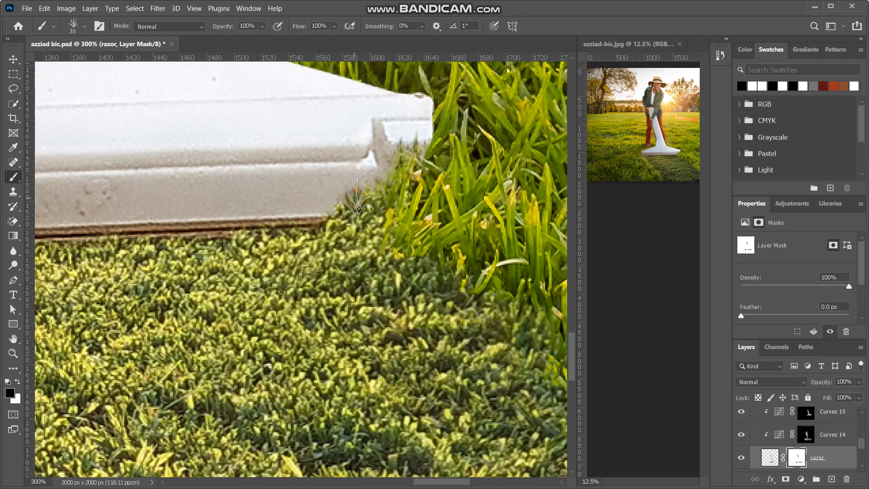
pyautogui.click(368, 183)
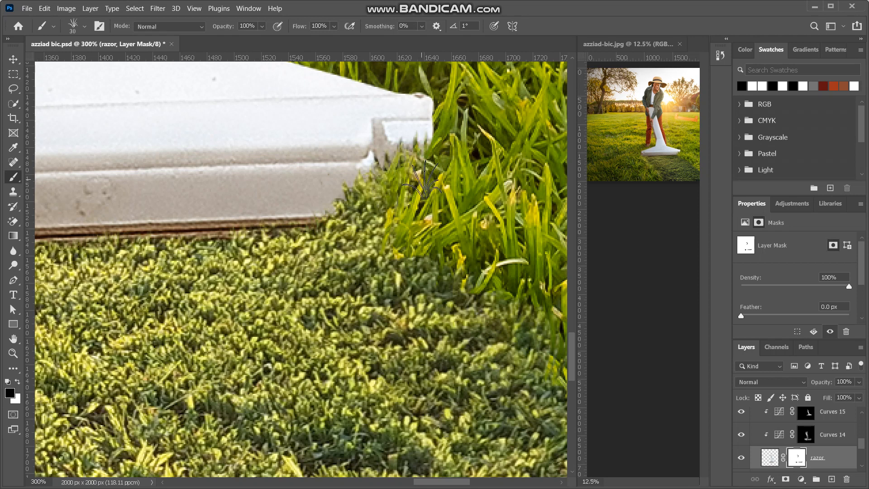
# Check how the masked grass blades at the razor head's right end blend with the mown strip.
pyautogui.hotkey('ctrl', '+')
pyautogui.hotkey('ctrl', '-')
pyautogui.hotkey('ctrl', '-')
pyautogui.hotkey('ctrl', '-')
pyautogui.hotkey('ctrl', '-')
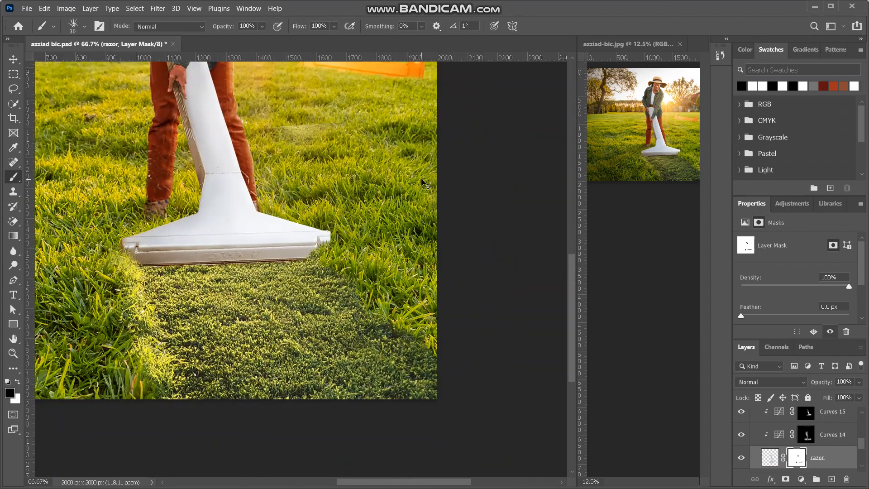
pyautogui.hotkey('ctrl', '-')
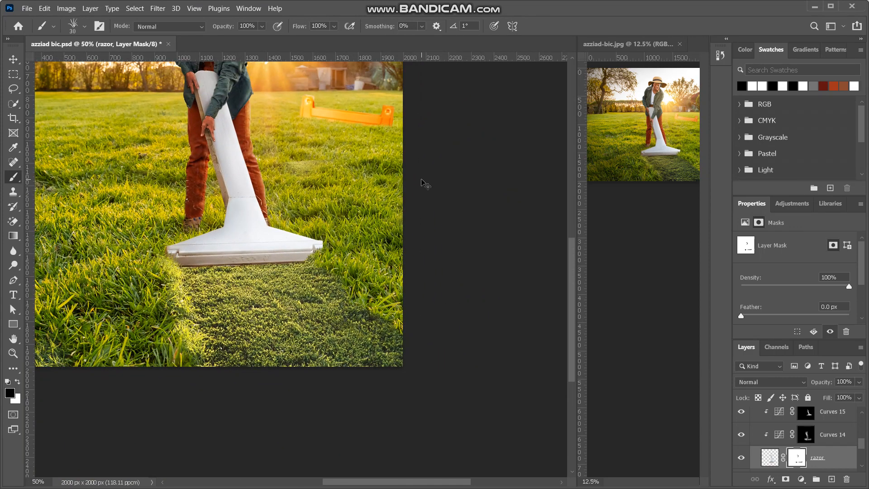
pyautogui.hotkey('ctrl', '+')
pyautogui.hotkey('ctrl', '+')
pyautogui.hotkey('ctrl', '+')
pyautogui.hotkey('ctrl', '+')
pyautogui.hotkey('ctrl', '+')
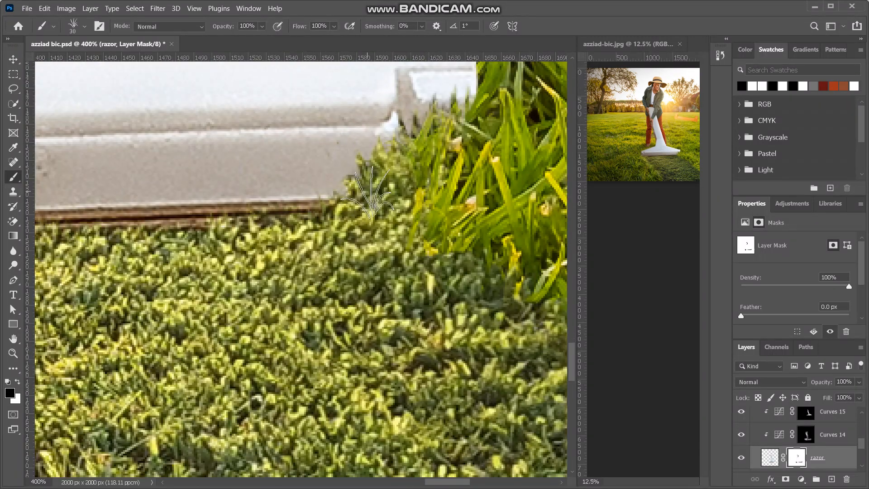
# Mask a few more grass blades into the end of the razor head's bottom edge at the right corner and save the document.
pyautogui.hscroll(3, 368, 194)
pyautogui.moveTo(262, 167)
pyautogui.mouseDown()
pyautogui.moveTo(262, 199)
pyautogui.moveTo(236, 220)
pyautogui.moveTo(233, 235)
pyautogui.moveTo(248, 247)
pyautogui.mouseUp()
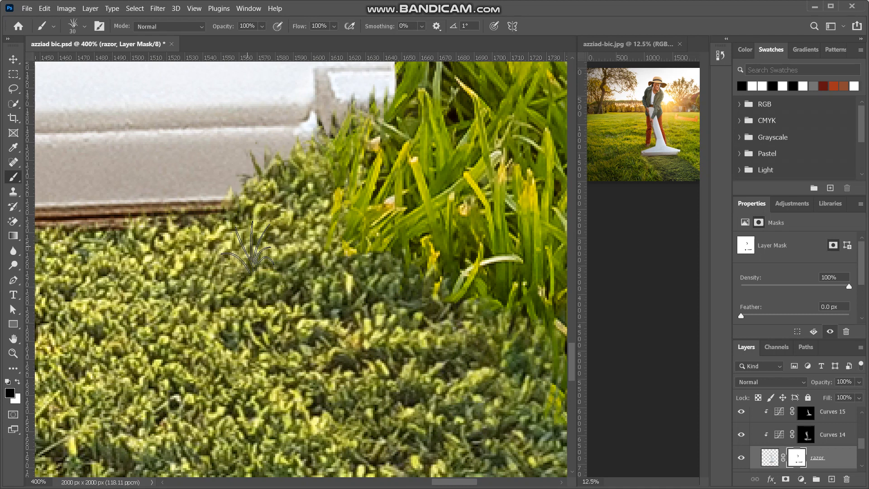
pyautogui.scroll(-5, 251, 267)
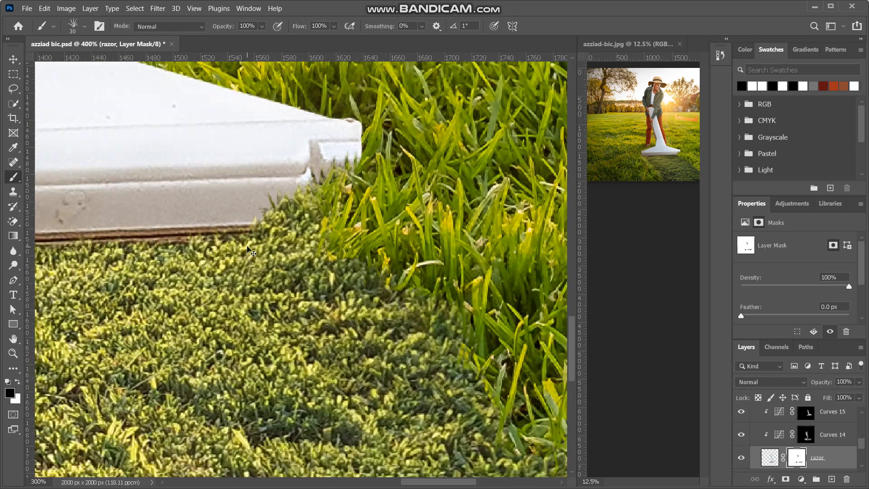
pyautogui.scroll(-3, 248, 250)
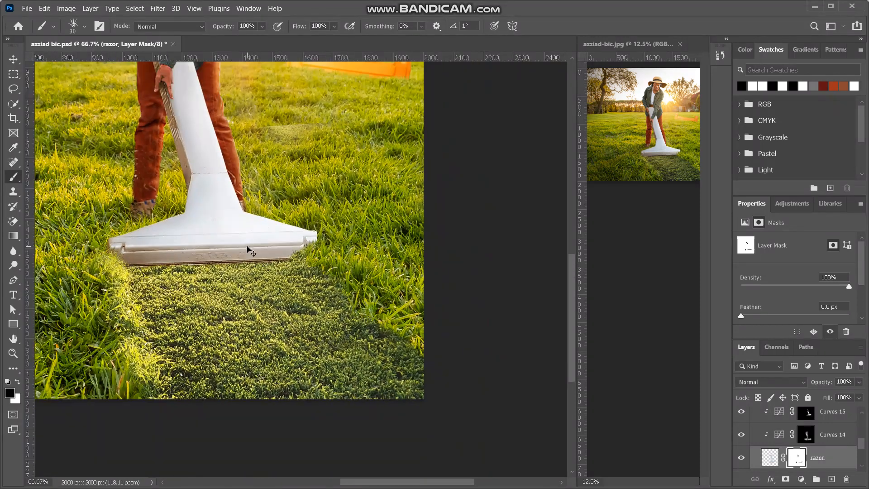
pyautogui.hotkey('ctrl', 's')
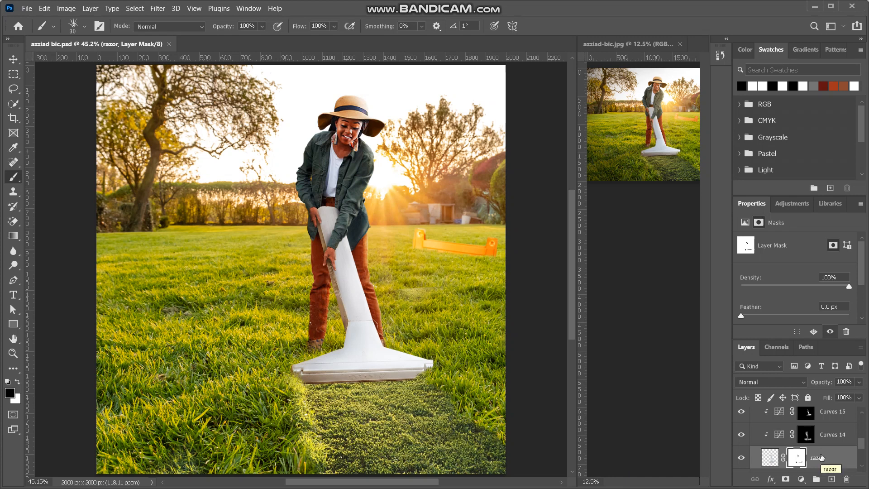
# Duplicate the razor layer with its mask and select the original razor layer beneath the copy.
pyautogui.hotkey('ctrl', 'j')
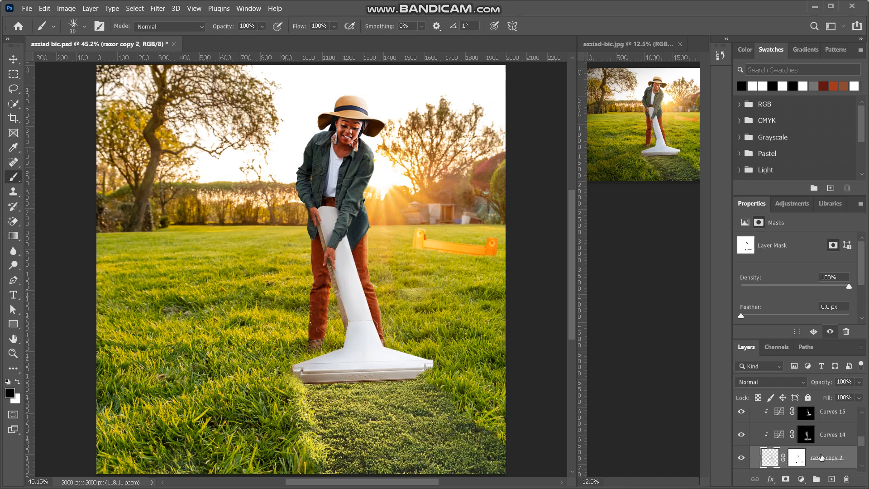
pyautogui.scroll(-1, 822, 457)
pyautogui.click(824, 454)
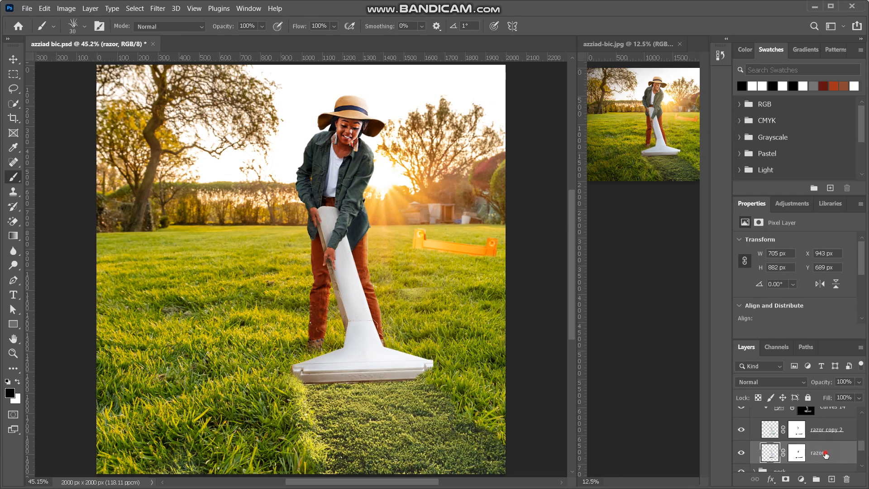
# Try to move the original razor layer higher in the rrazor group's layer stack.
pyautogui.moveTo(825, 454); pyautogui.dragTo(795, 417)
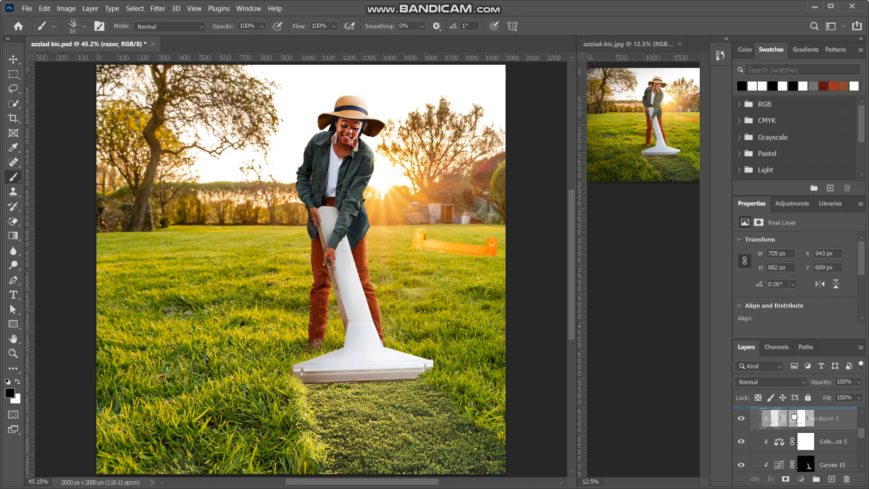
pyautogui.moveTo(794, 417); pyautogui.dragTo(803, 450)
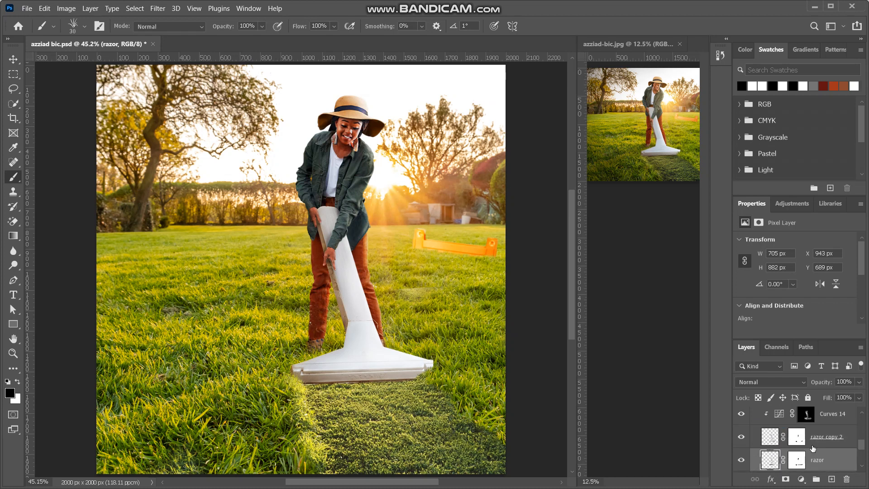
pyautogui.scroll(-1, 812, 448)
pyautogui.scroll(4, 813, 448)
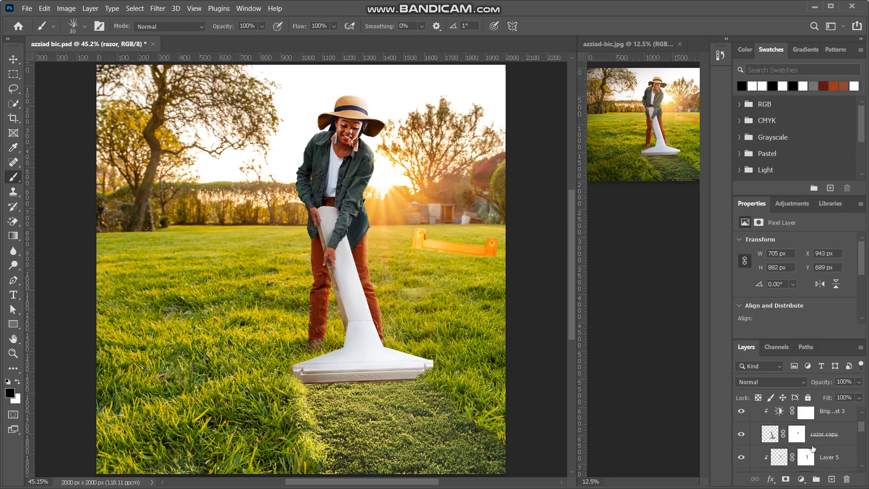
pyautogui.scroll(1, 812, 448)
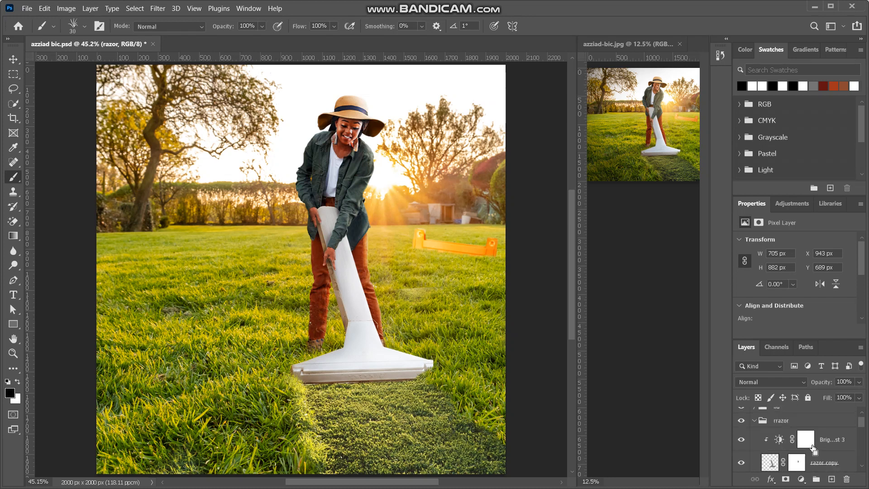
pyautogui.scroll(-3, 812, 449)
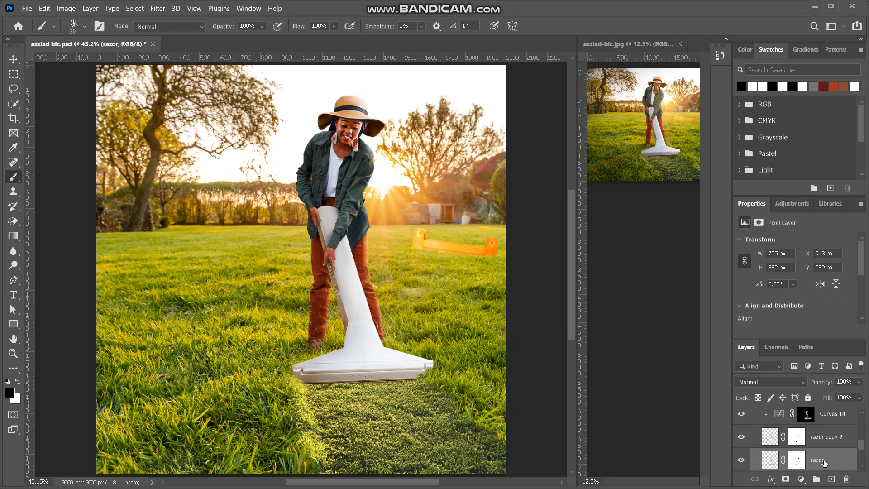
# Review the razor copies and adjustments inside the rrazor group and collapse the group.
pyautogui.click(817, 439)
pyautogui.scroll(3, 805, 439)
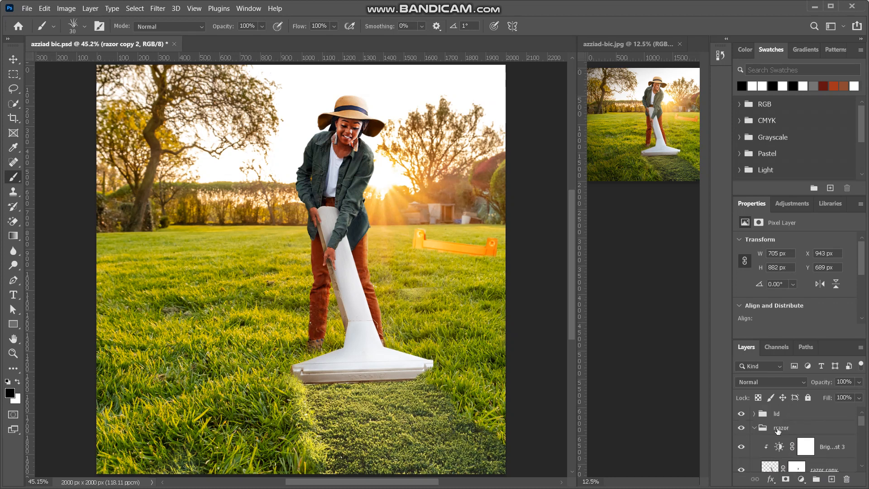
pyautogui.click(754, 428)
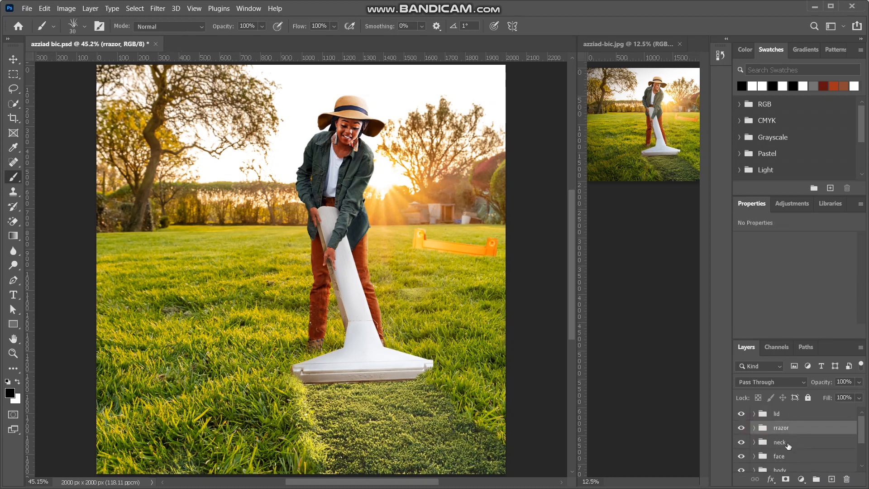
pyautogui.click(754, 427)
pyautogui.scroll(-1, 780, 442)
pyautogui.scroll(-2, 780, 441)
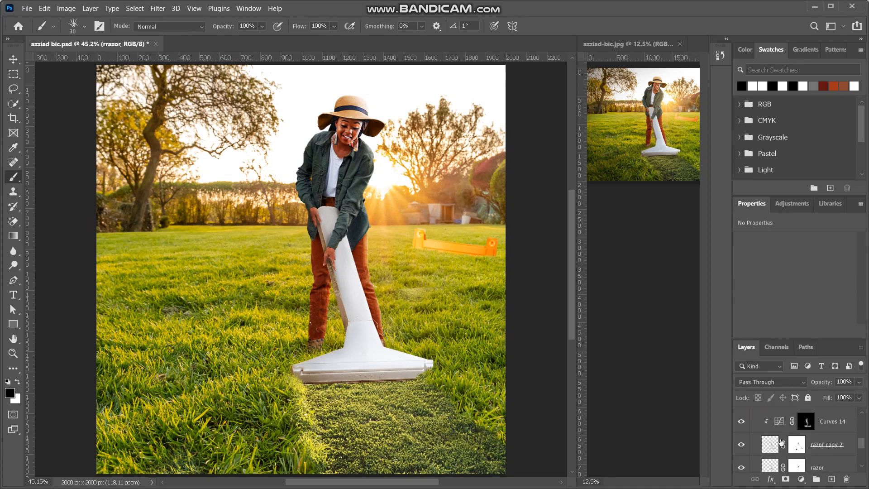
pyautogui.scroll(4, 781, 441)
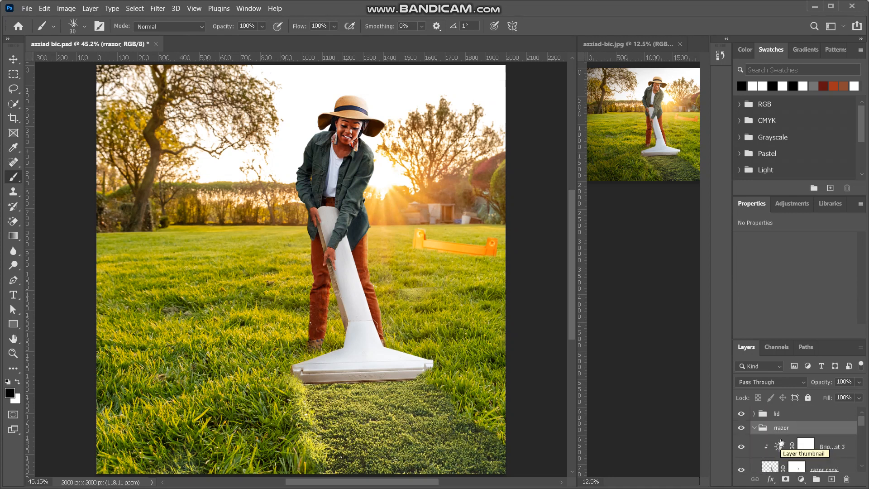
pyautogui.click(755, 428)
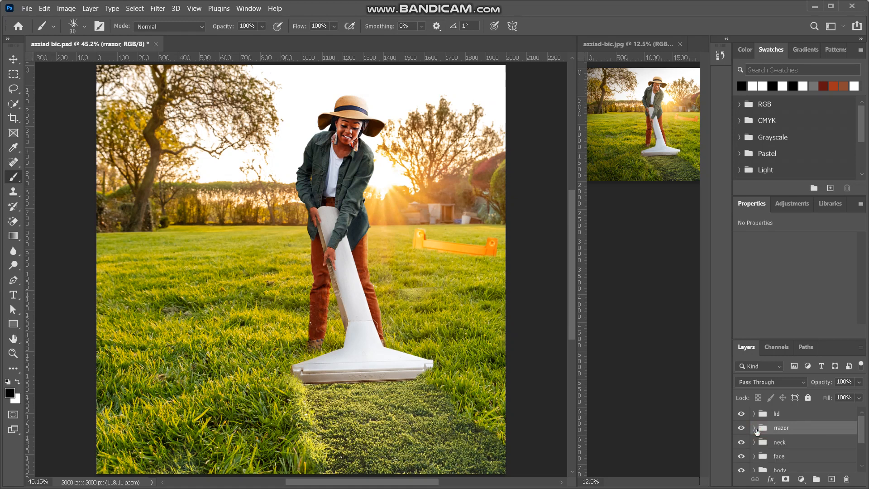
pyautogui.scroll(-3, 756, 431)
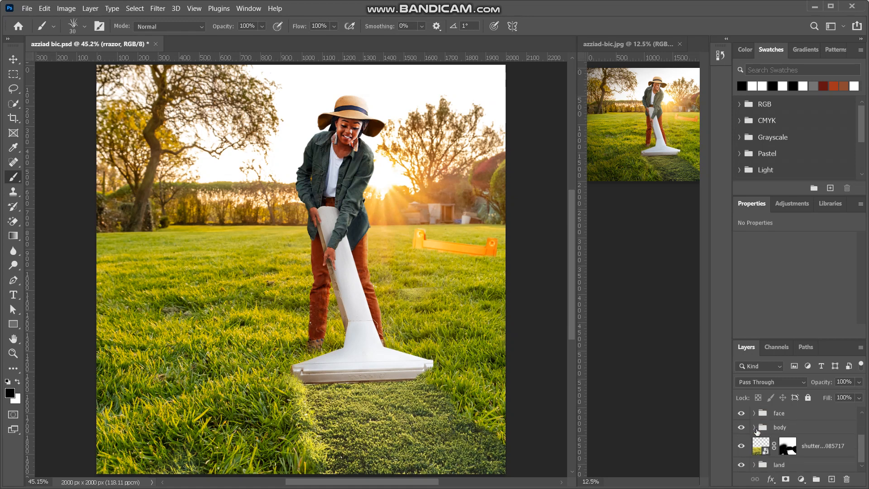
pyautogui.click(757, 448)
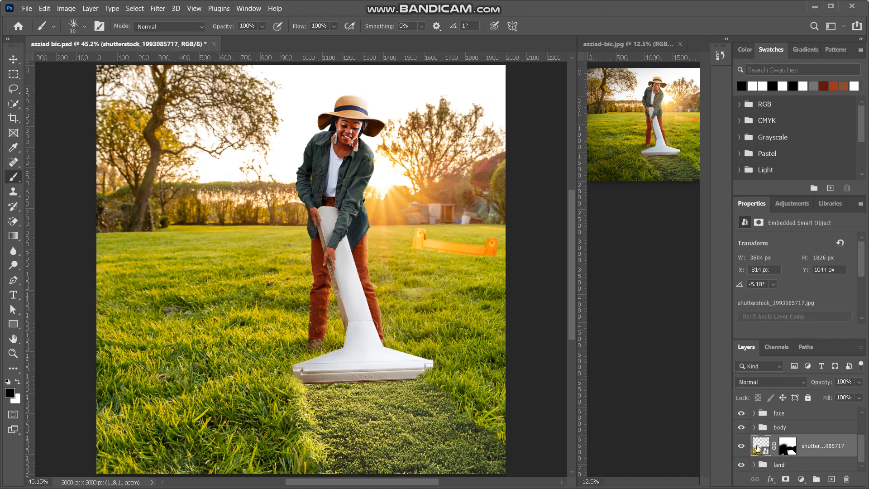
pyautogui.hotkey('ctrl', 'j')
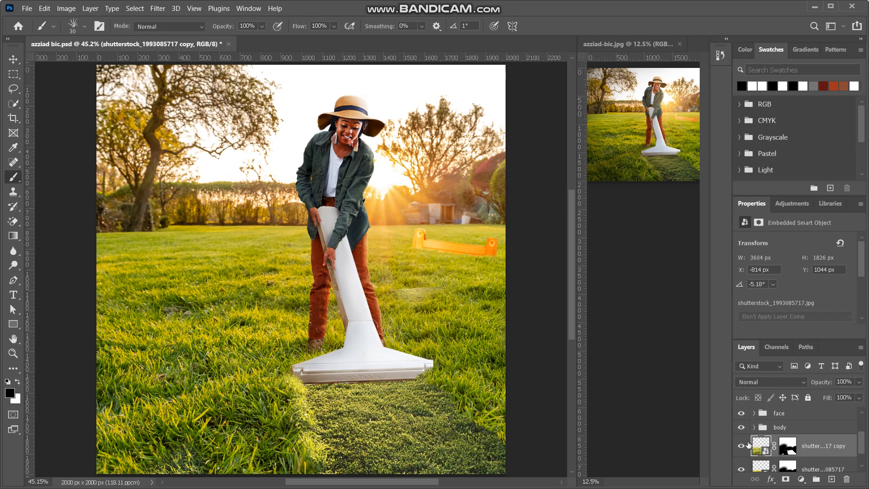
# Add a Brightness/Contrast adjustment clipped to the mown-grass copy and set its contrast to -50.
pyautogui.click(802, 481)
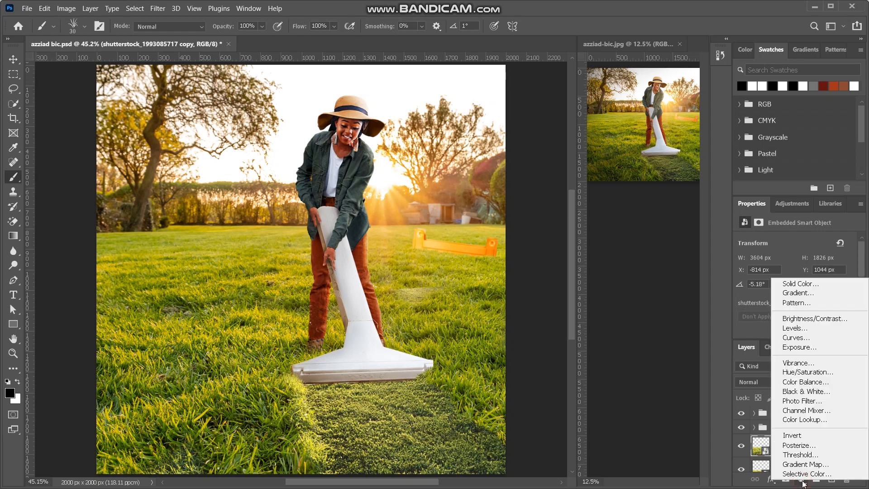
pyautogui.click(803, 319)
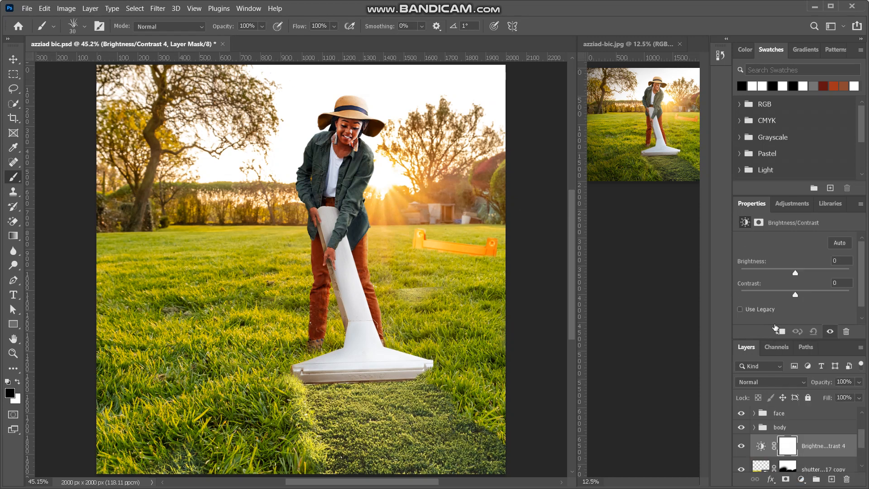
pyautogui.click(780, 331)
pyautogui.moveTo(796, 296); pyautogui.dragTo(687, 289)
# Apply a High Pass filter to the mown-grass copy beneath the Brightness/Contrast adjustment.
pyautogui.scroll(-1, 759, 441)
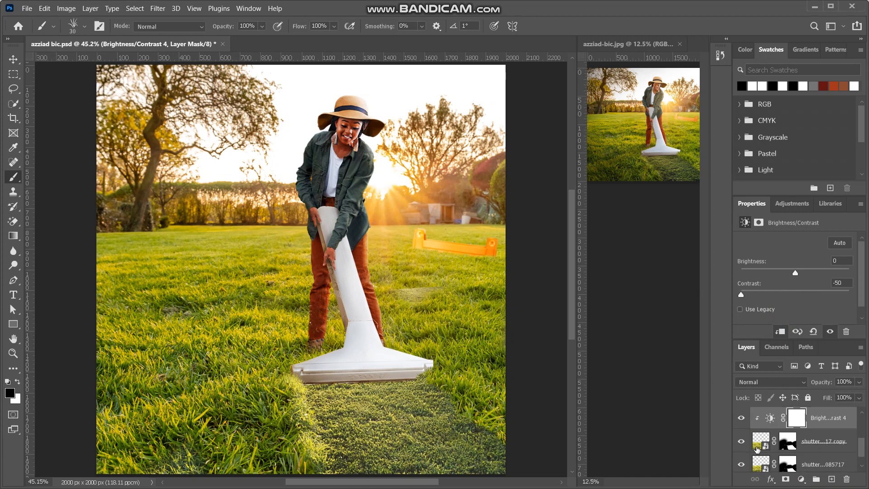
pyautogui.click(758, 438)
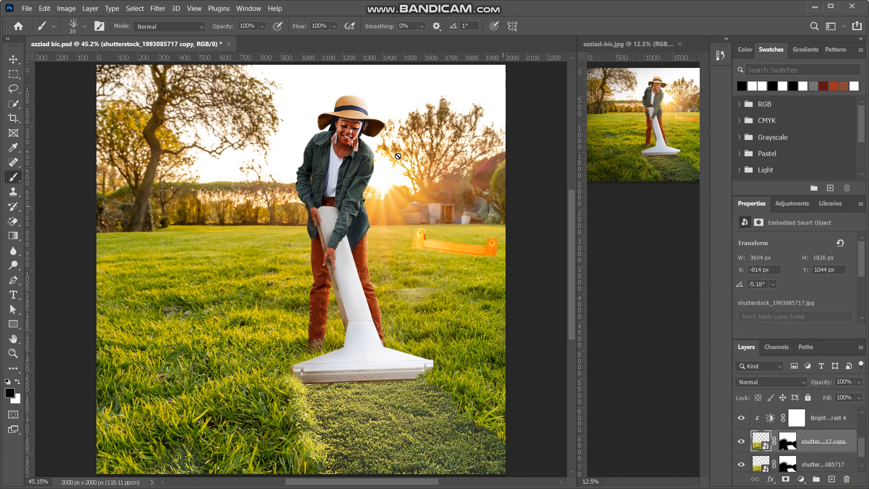
pyautogui.click(157, 9)
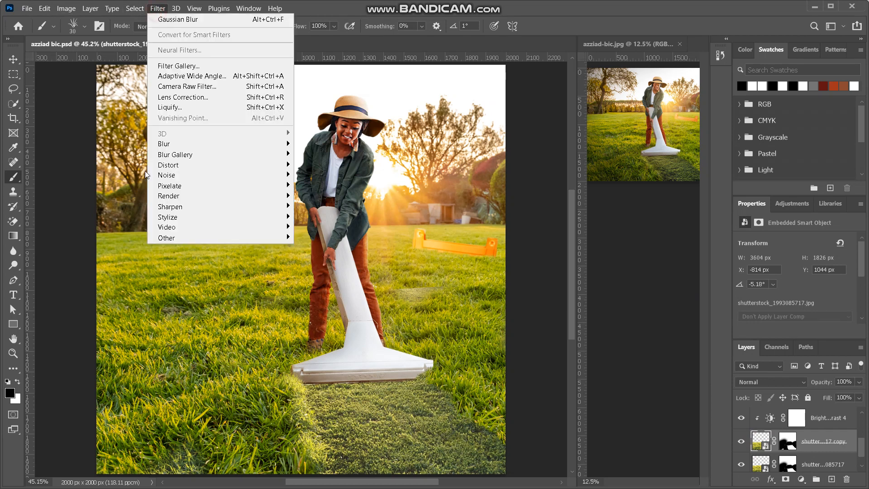
pyautogui.moveTo(179, 241)
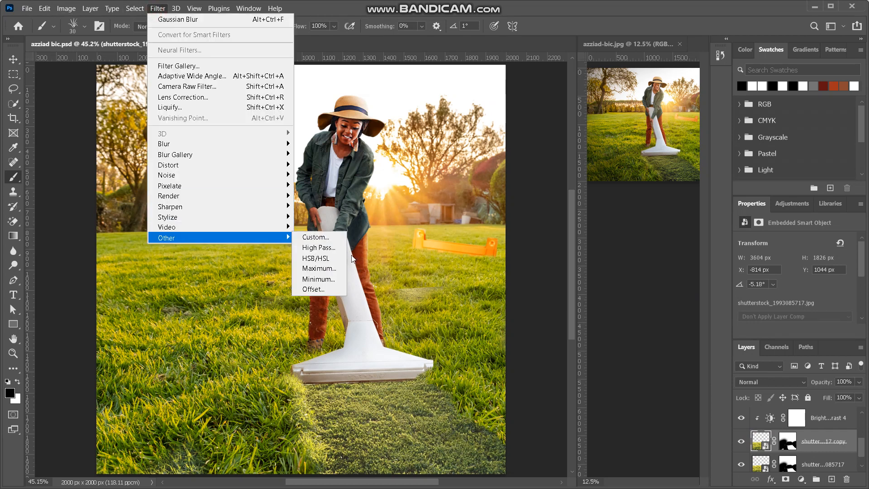
pyautogui.click(319, 247)
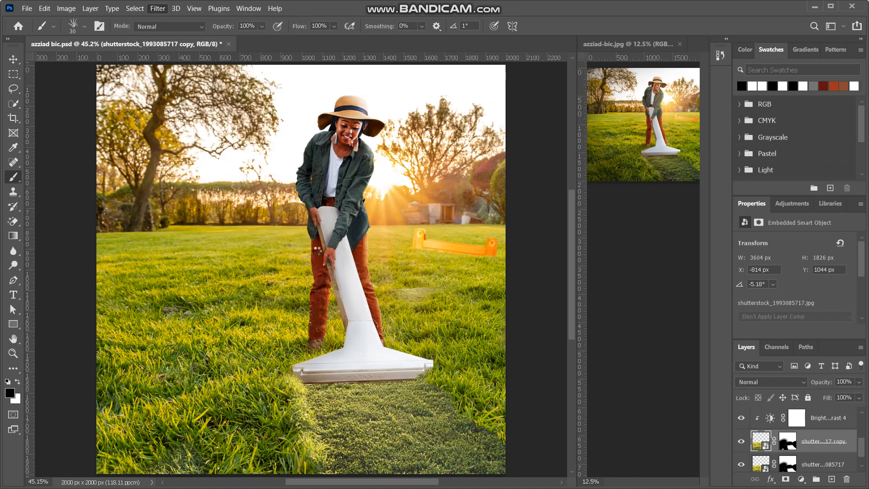
pyautogui.click(493, 110)
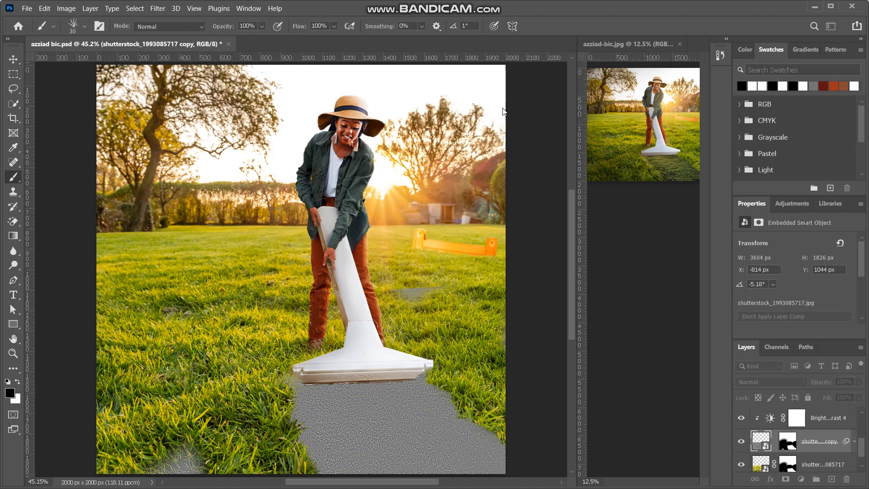
# Blend the High Pass mown-grass copy in Linear Light mode and lower its opacity to 16%.
pyautogui.click(794, 382)
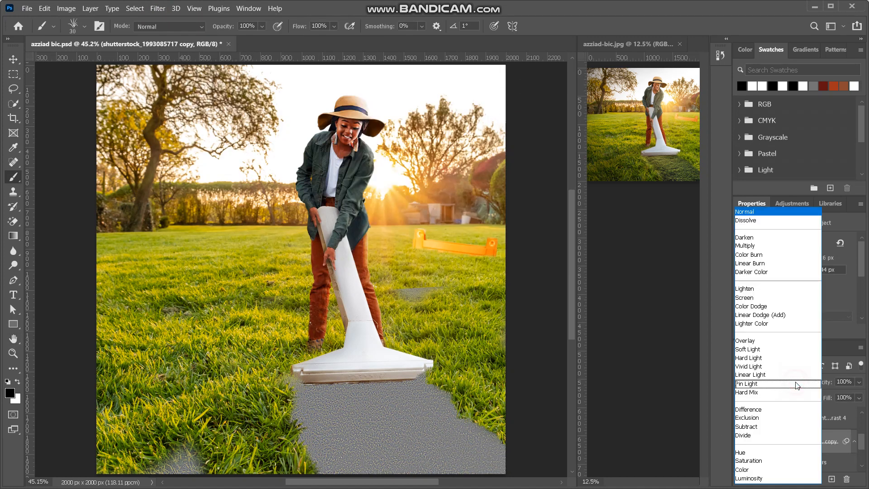
pyautogui.click(774, 380)
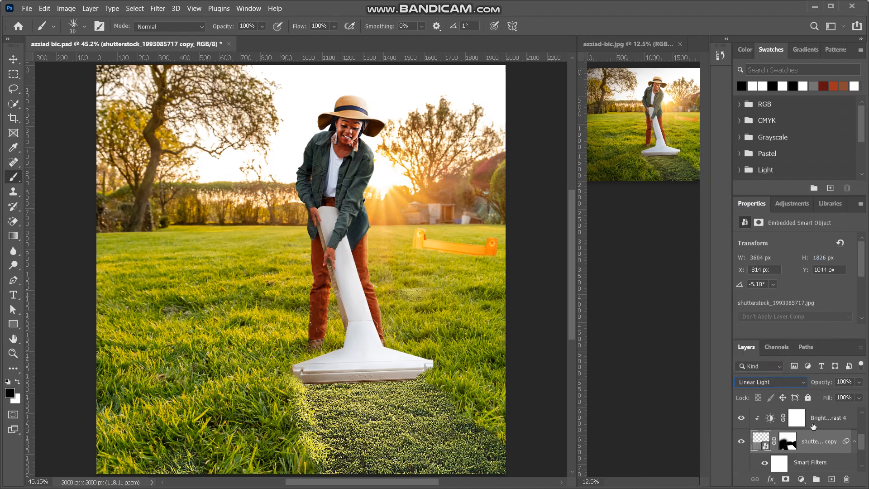
pyautogui.hotkey('ctrl', '+')
pyautogui.hotkey('ctrl', '+')
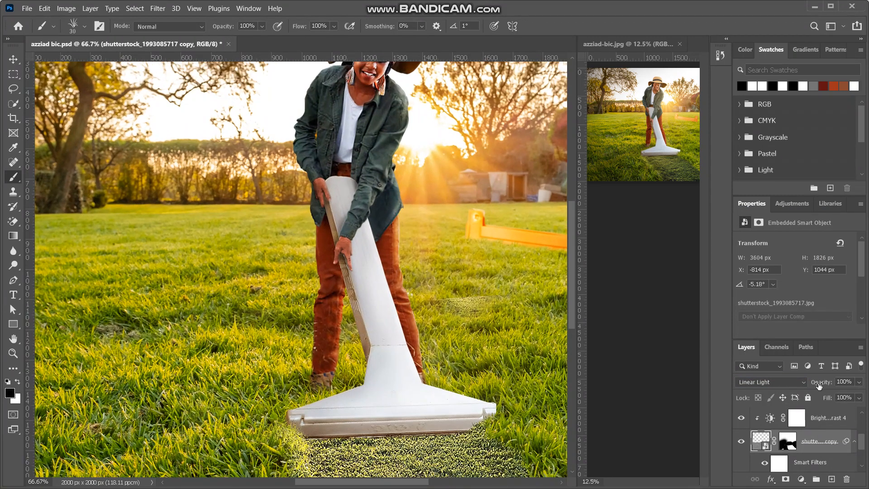
pyautogui.moveTo(823, 382); pyautogui.dragTo(749, 392)
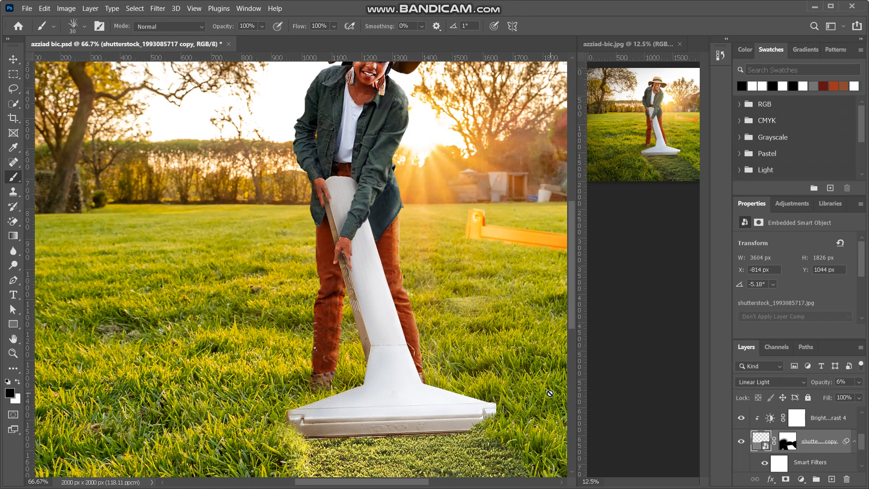
pyautogui.scroll(-3, 550, 393)
pyautogui.moveTo(820, 383); pyautogui.dragTo(822, 385)
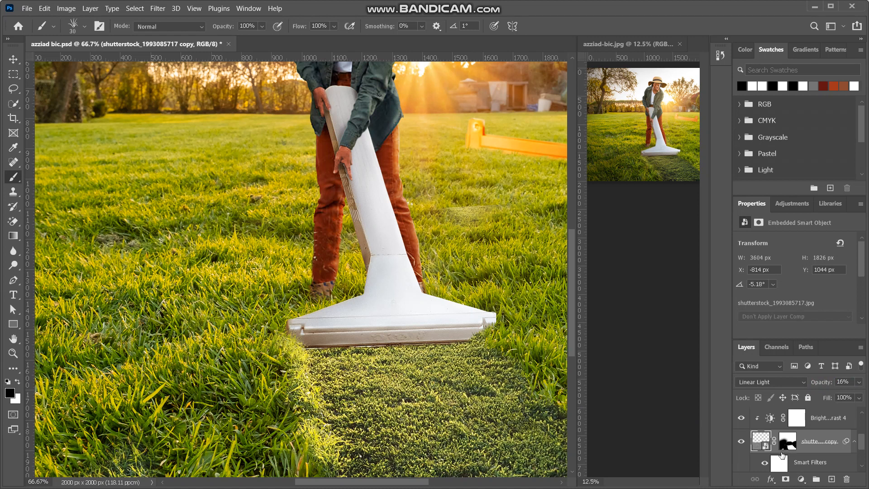
# Clip a darkening Curves adjustment to the original mown-grass layer and invert its mask to black.
pyautogui.click(854, 442)
pyautogui.click(823, 465)
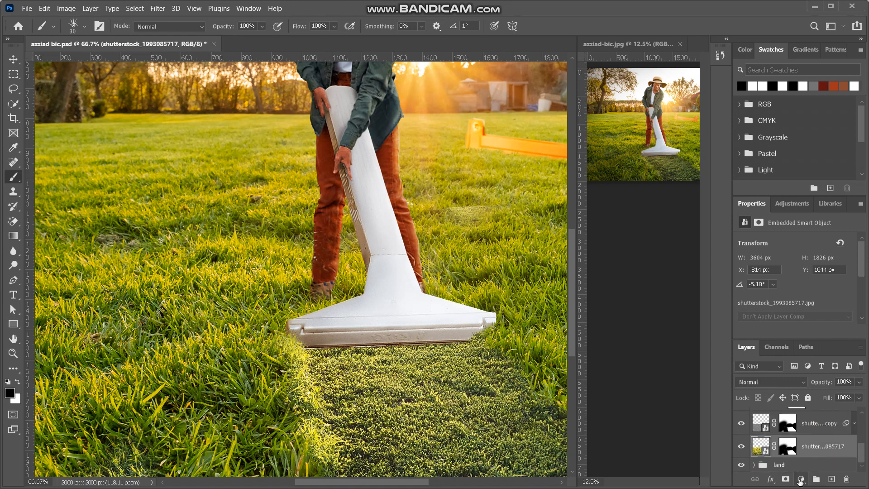
pyautogui.click(801, 479)
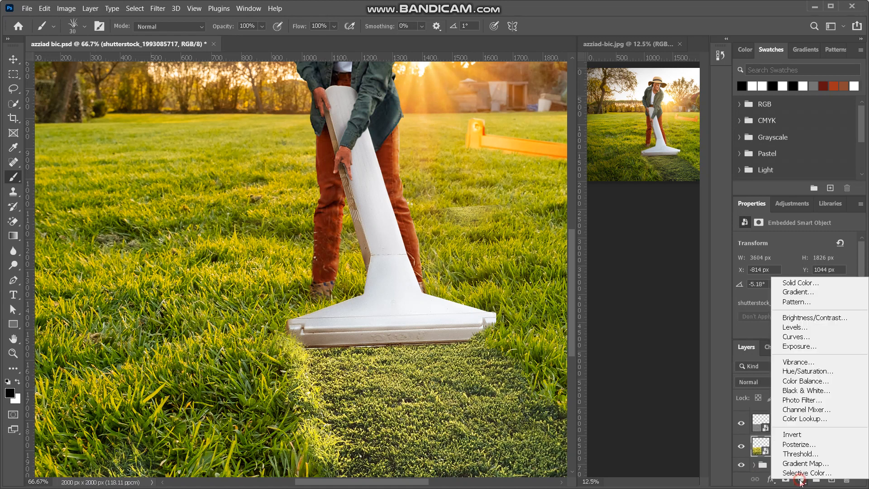
pyautogui.click(791, 340)
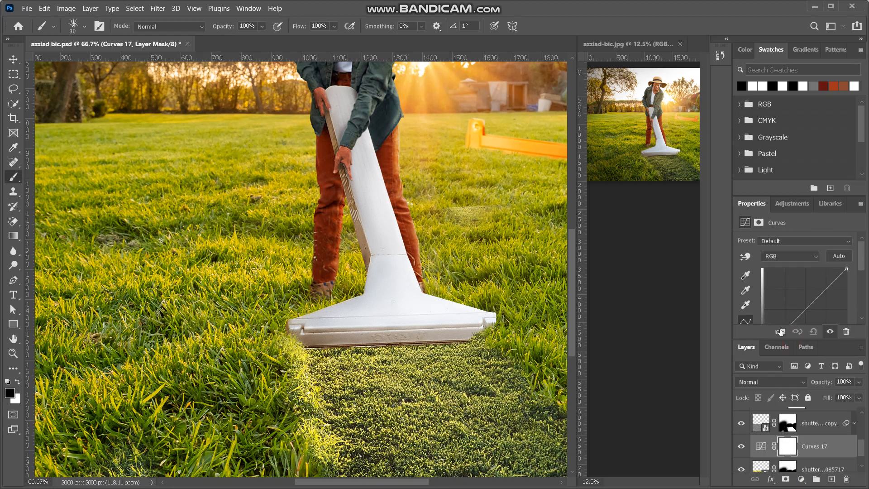
pyautogui.click(779, 331)
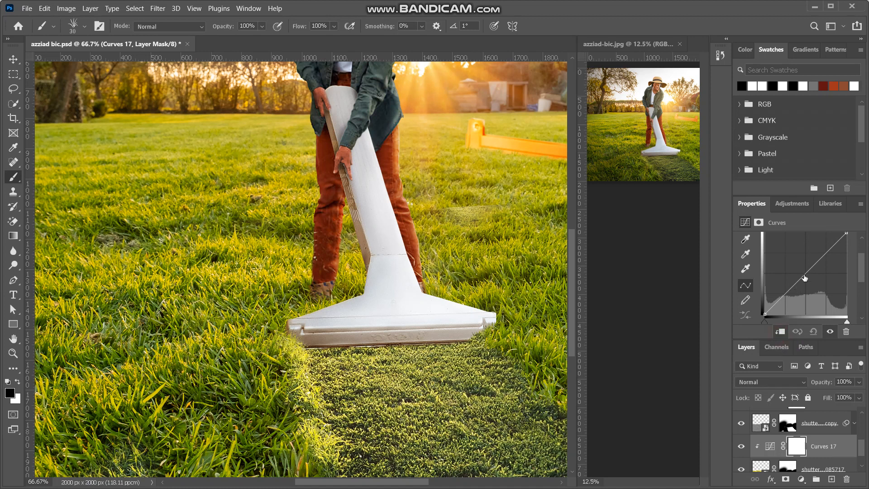
pyautogui.moveTo(816, 263); pyautogui.dragTo(816, 285)
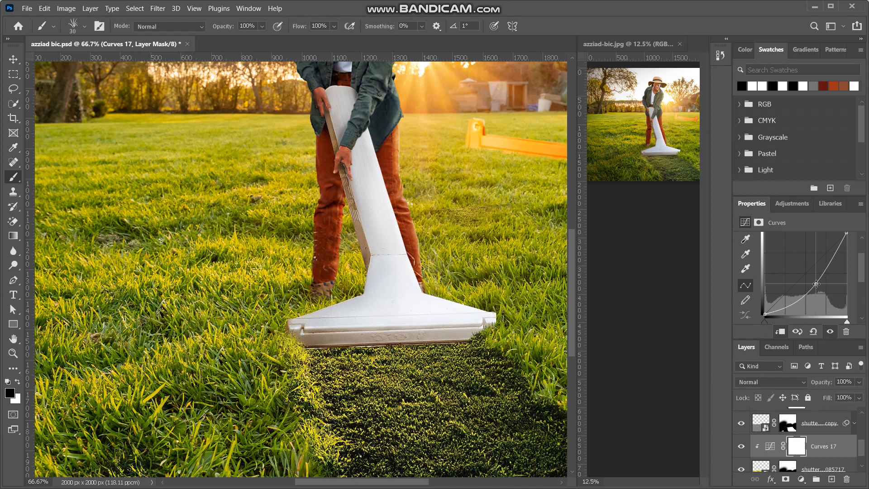
pyautogui.hotkey('ctrl', 'i')
# Paint white at 3% flow with the 30 px grass brush on the Curves mask along the mown strip's right edge.
pyautogui.scroll(2, 340, 253)
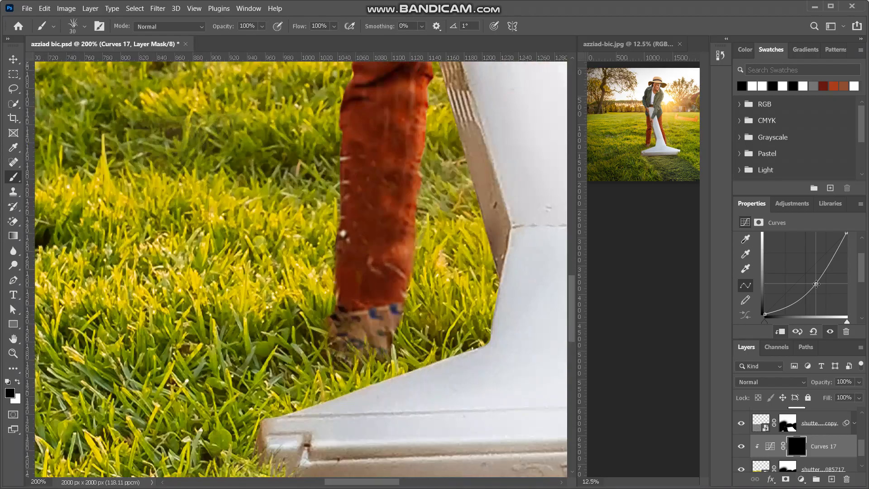
pyautogui.hscroll(2, 383, 318)
pyautogui.scroll(-3, 383, 319)
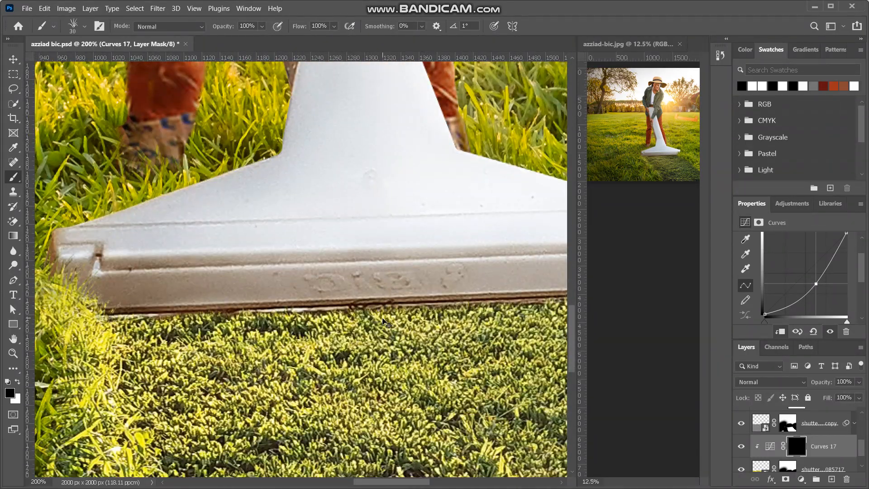
pyautogui.scroll(-3, 383, 321)
pyautogui.scroll(1, 383, 321)
pyautogui.scroll(1, 383, 321)
pyautogui.scroll(1, 383, 320)
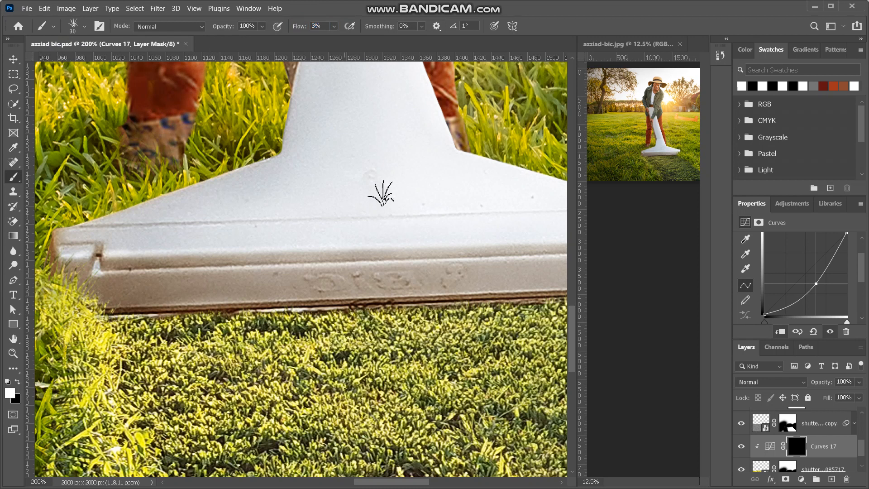
pyautogui.hscroll(4, 381, 194)
pyautogui.scroll(-3, 381, 196)
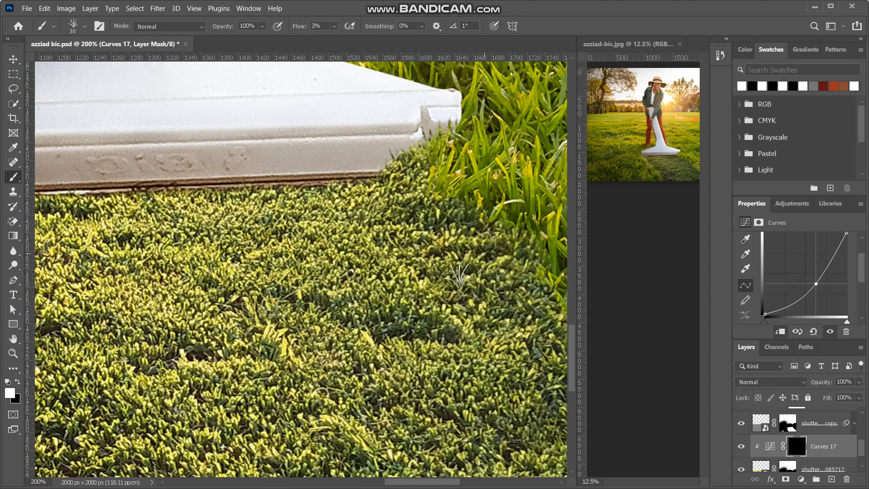
pyautogui.hscroll(3, 524, 281)
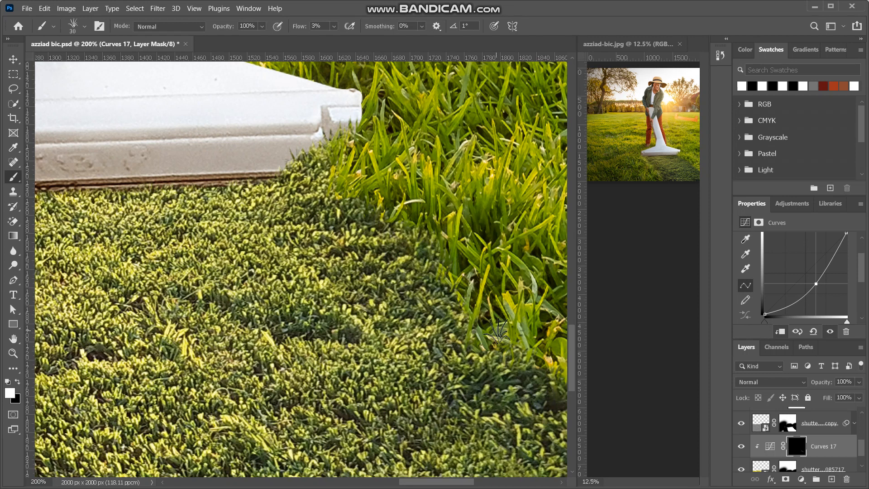
# Enlarge the grass brush to 70 px and build up soft shading on the Curves mask across the mown strip.
pyautogui.hotkey('ctrl', '-')
pyautogui.hotkey('ctrl', '-')
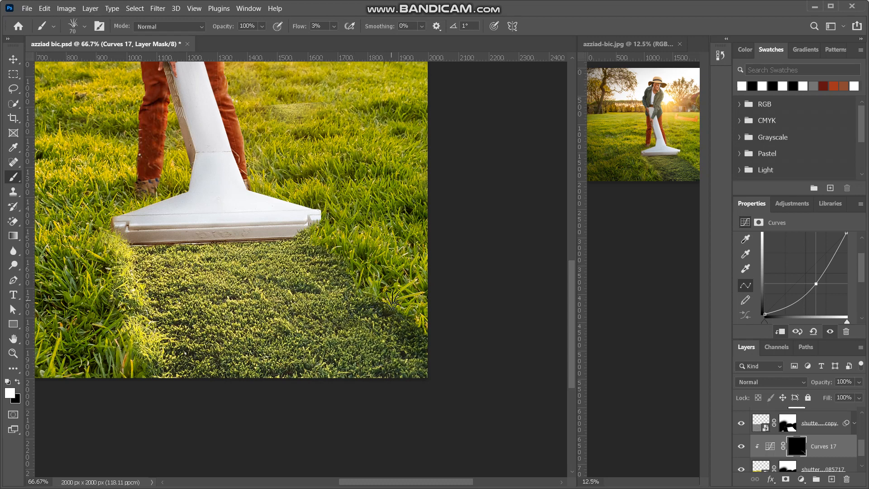
pyautogui.hotkey('ctrl', '+')
pyautogui.hotkey('ctrl', '+')
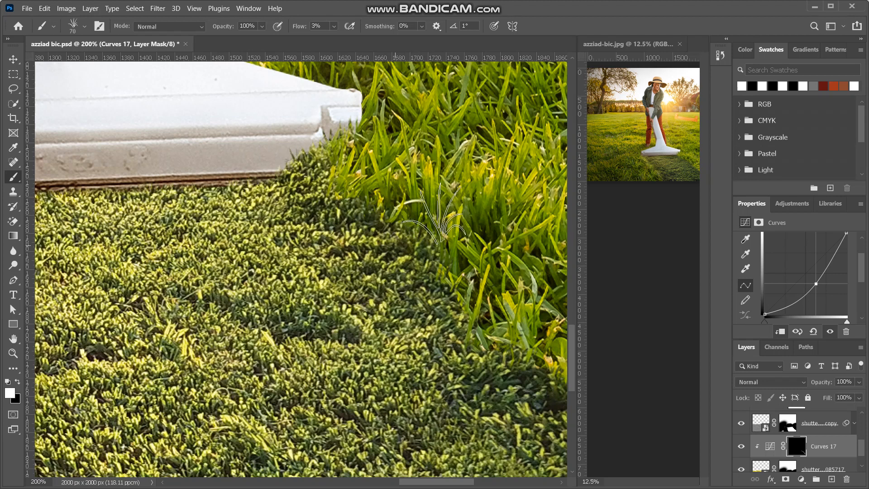
pyautogui.hscroll(-3, 427, 313)
pyautogui.hscroll(-6, 427, 313)
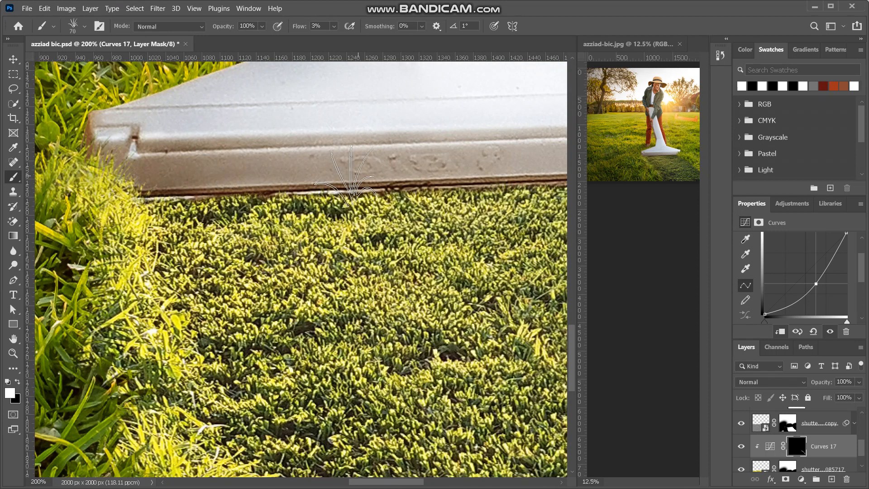
pyautogui.scroll(-3, 461, 194)
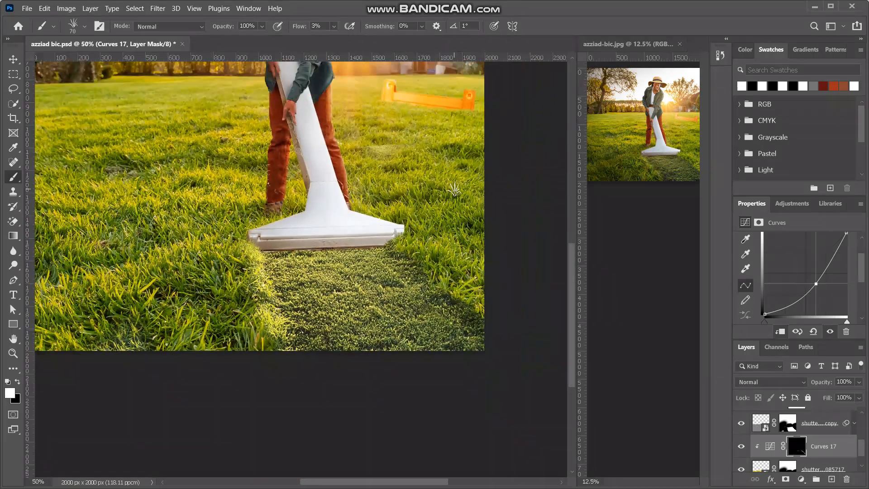
pyautogui.scroll(3, 294, 299)
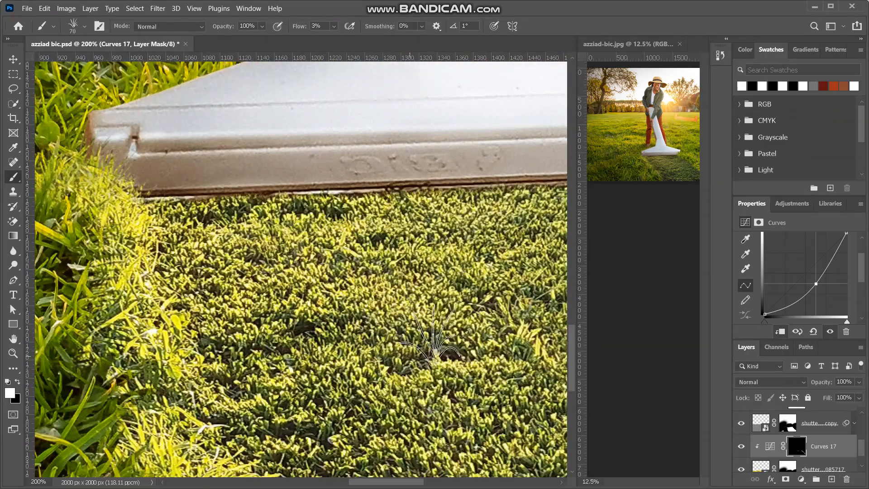
pyautogui.hscroll(2, 453, 344)
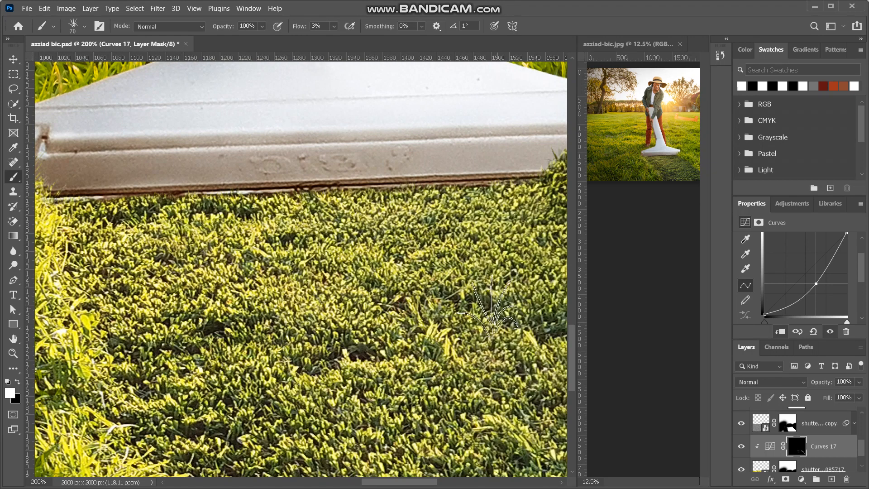
pyautogui.hotkey('ctrl', '-')
pyautogui.hotkey('ctrl', '-')
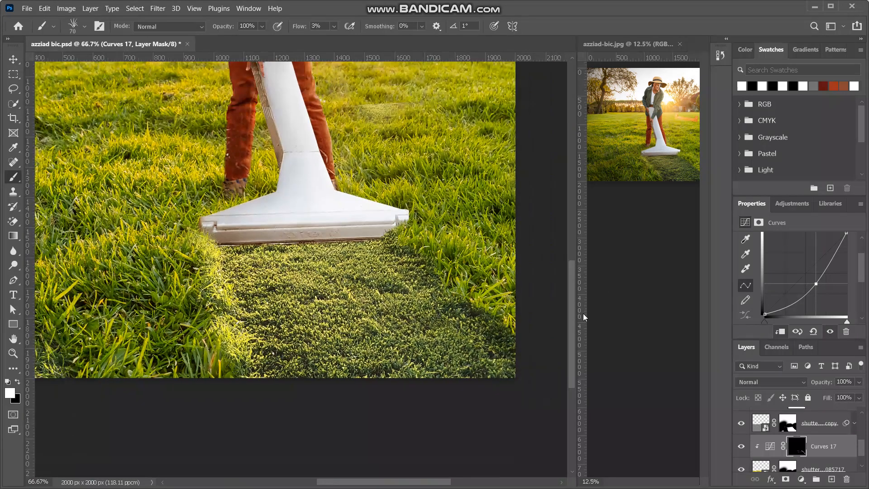
pyautogui.hotkey('ctrl', '+')
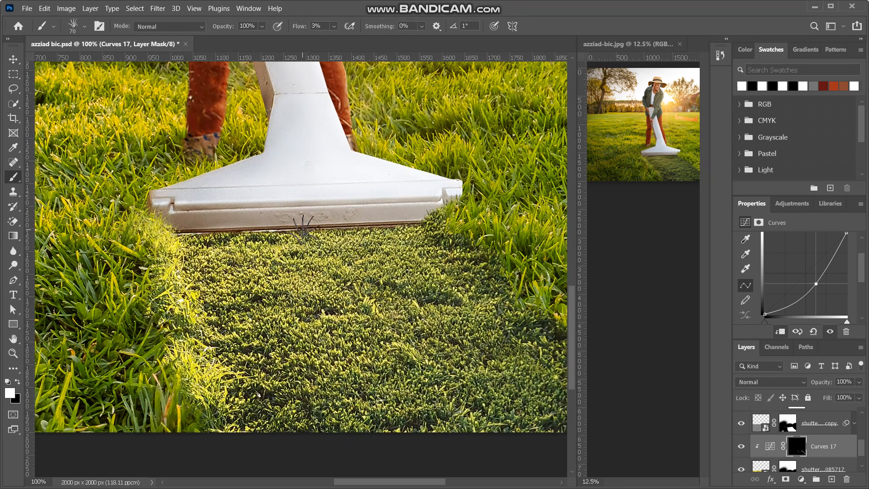
# Reduce the grass brush to 35 px and darken the mown grass directly beneath the razor's blade edge.
pyautogui.hotkey('ctrl', '+')
pyautogui.scroll(1, 334, 245)
pyautogui.press('[')
pyautogui.press('[')
pyautogui.press('[')
pyautogui.press('[')
pyautogui.press('[')
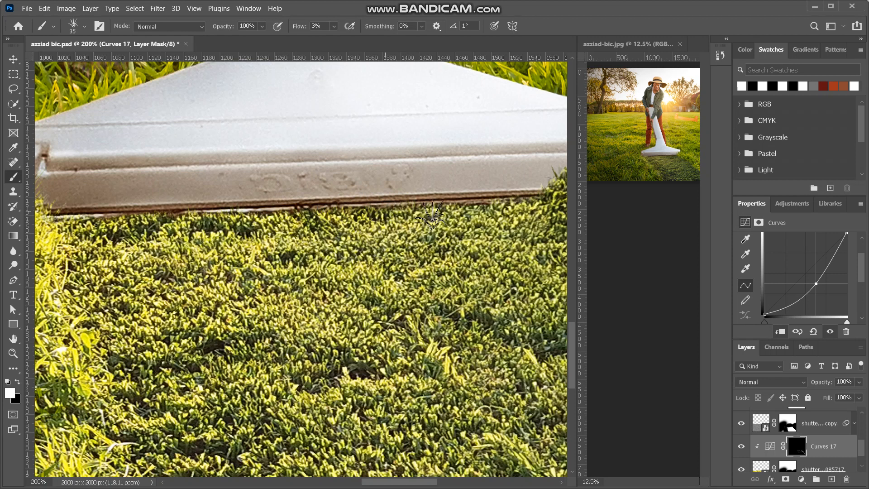
pyautogui.hscroll(2, 421, 209)
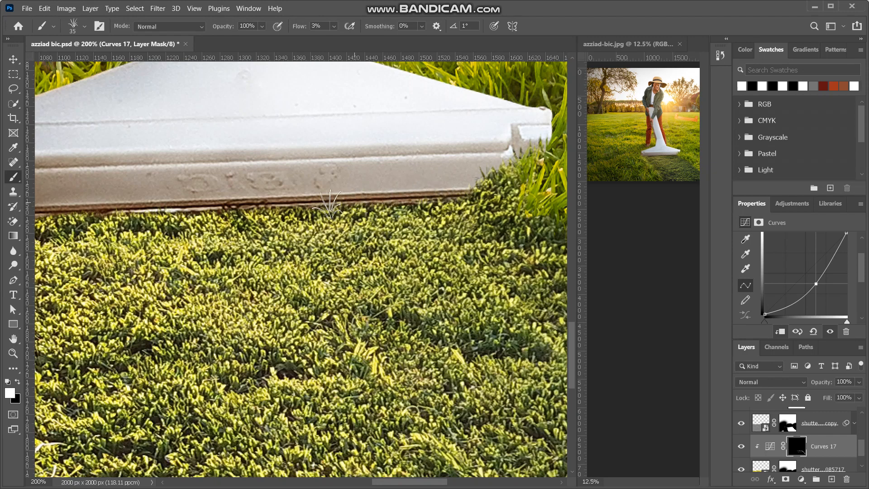
pyautogui.scroll(-5, 330, 213)
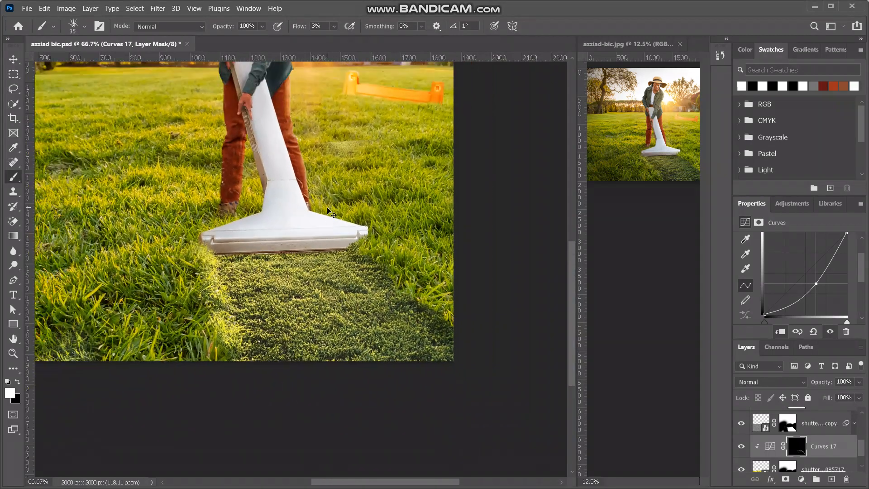
pyautogui.scroll(5, 331, 212)
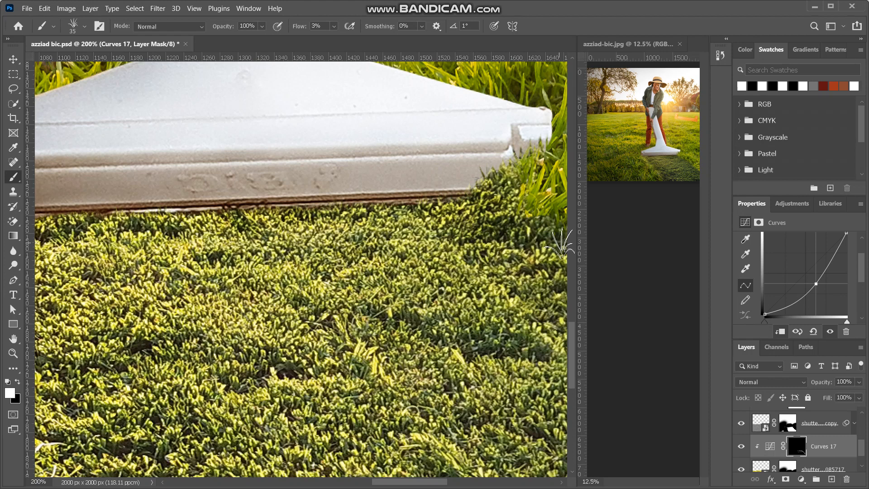
pyautogui.hotkey('ctrl', '-')
pyautogui.hotkey('ctrl', '-')
pyautogui.hotkey('ctrl', '-')
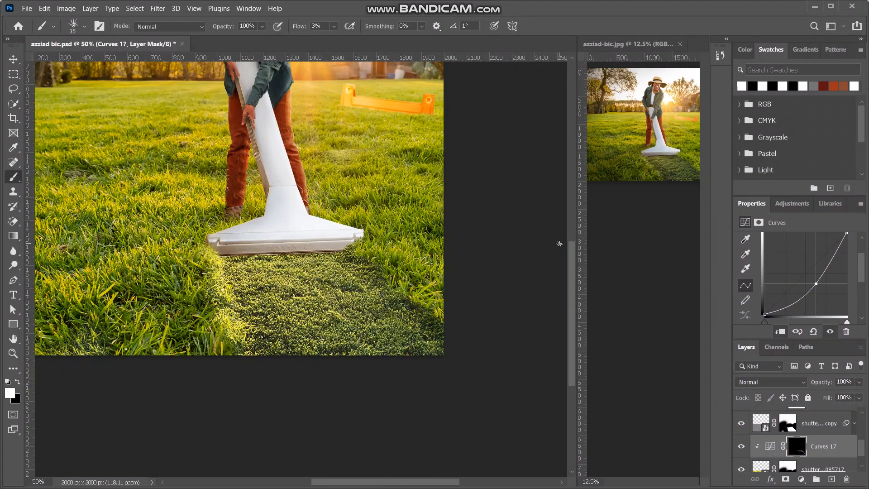
# Shade the left edge and foreground of the mown strip on the Curves mask with a 60 px grass brush.
pyautogui.scroll(-1, 561, 247)
pyautogui.scroll(1, 561, 247)
pyautogui.scroll(1, 561, 247)
pyautogui.hscroll(-3, 559, 245)
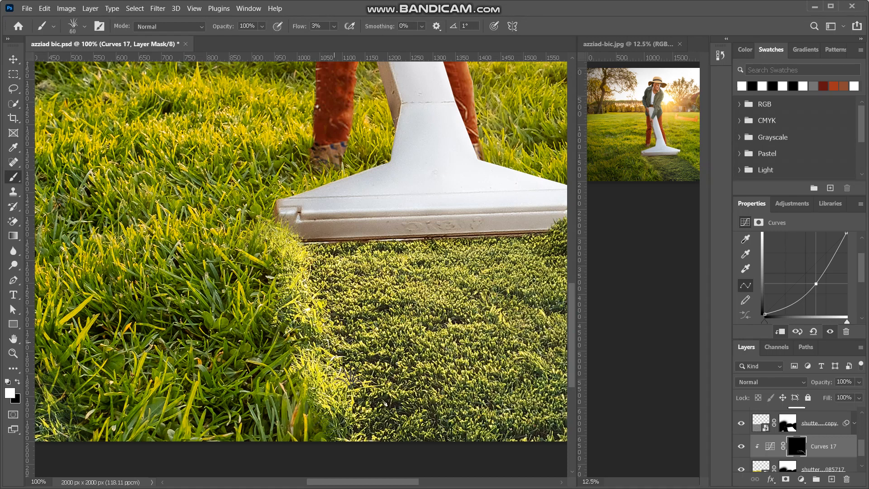
pyautogui.scroll(-3, 344, 371)
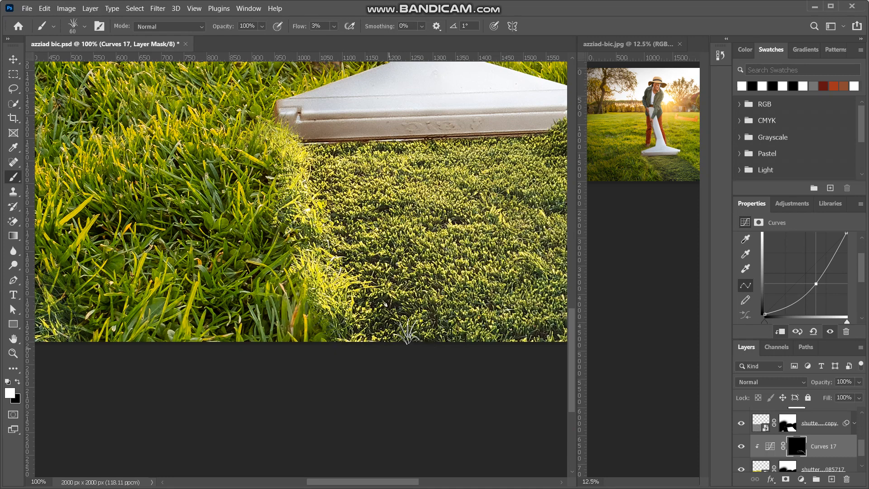
pyautogui.hscroll(4, 513, 363)
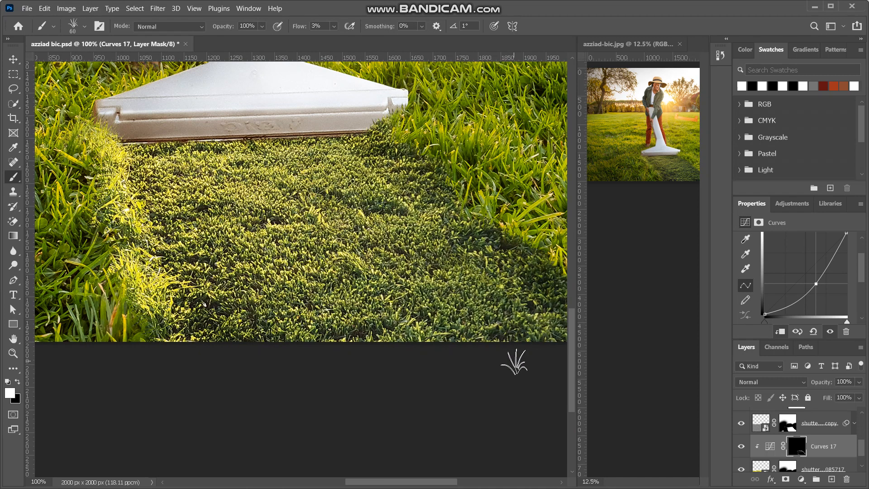
pyautogui.hotkey('ctrl', '-')
pyautogui.hotkey('ctrl', '-')
pyautogui.hotkey('ctrl', '-')
pyautogui.hotkey('ctrl', '-')
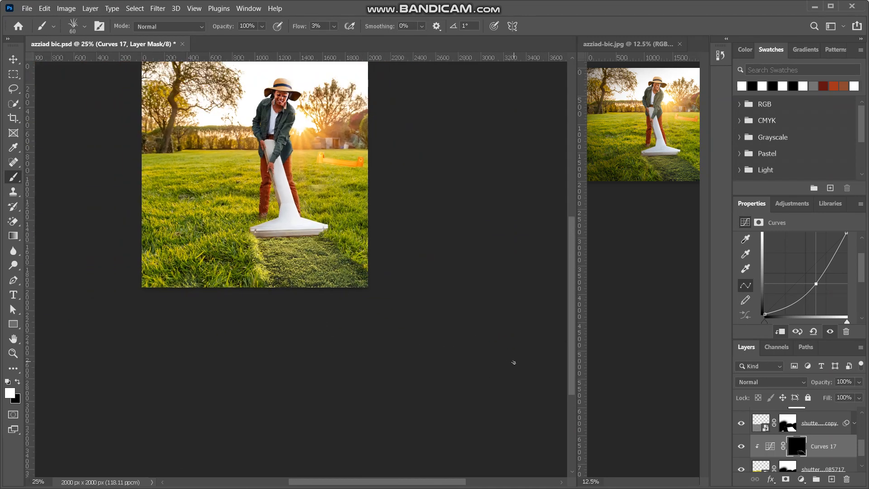
# Enlarge the grass brush to 250 px and paint broad shading over the foreground of the mown strip.
pyautogui.hotkey('ctrl', '+')
pyautogui.hotkey('ctrl', '+')
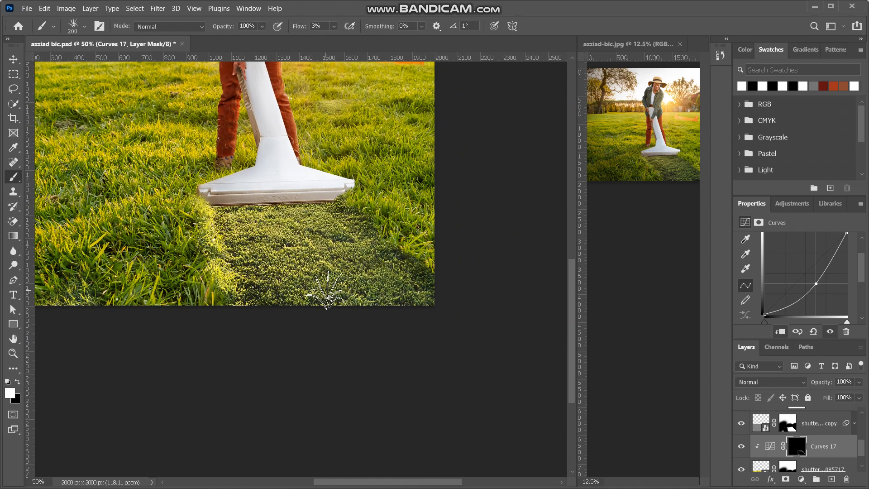
pyautogui.press(']')
pyautogui.press(']')
pyautogui.press(']')
pyautogui.press(']')
pyautogui.press(']')
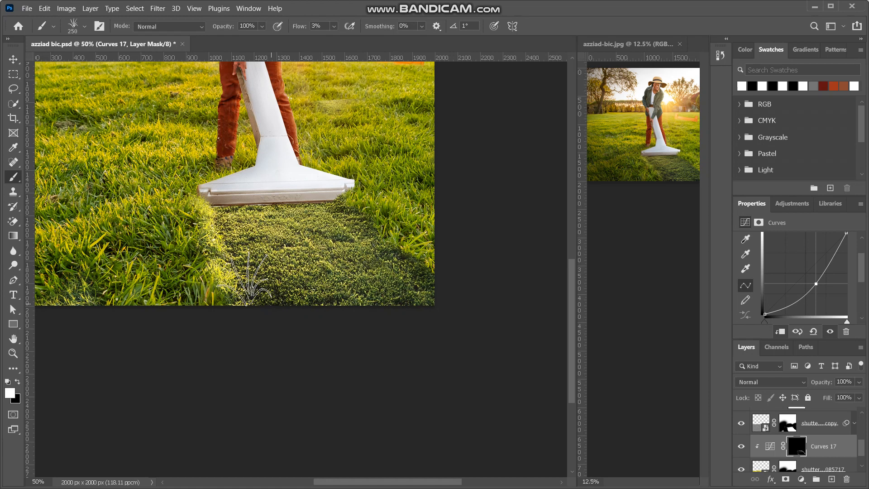
pyautogui.moveTo(265, 276)
pyautogui.mouseDown()
pyautogui.moveTo(304, 302)
pyautogui.moveTo(307, 284)
pyautogui.moveTo(380, 343)
pyautogui.mouseUp()
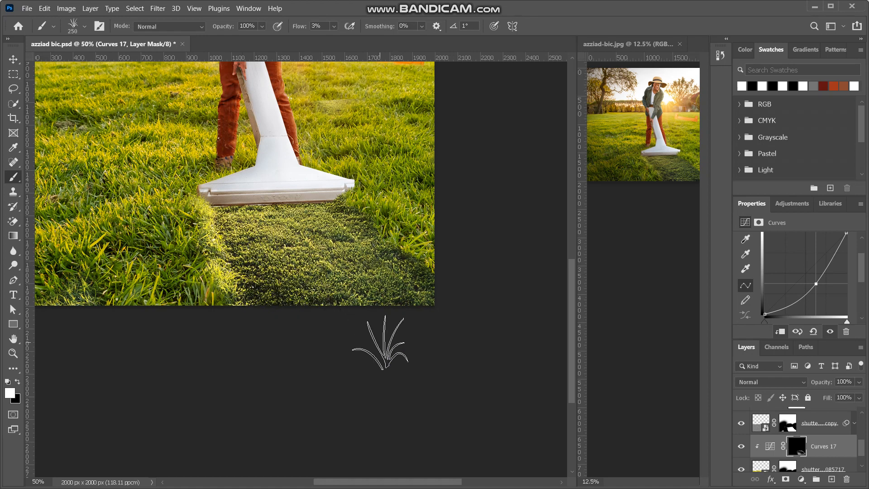
pyautogui.hotkey('ctrl', '-')
pyautogui.hotkey('ctrl', '-')
pyautogui.hotkey('ctrl', '+')
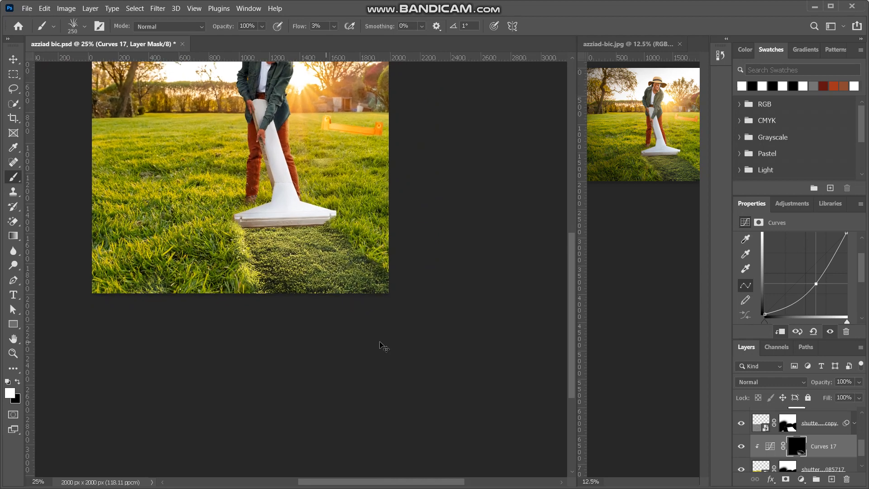
pyautogui.hotkey('ctrl', '+')
pyautogui.hotkey('ctrl', '+')
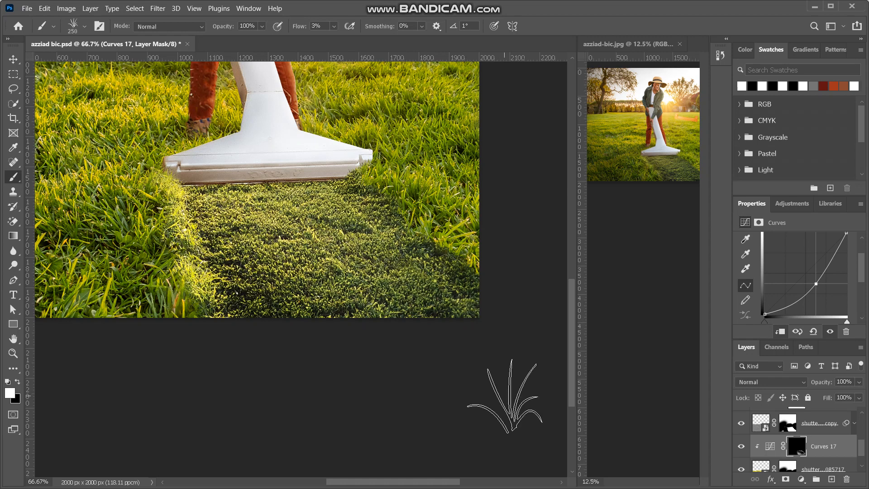
# Reduce the grass brush to 50 px and deepen the contact shadow on the mown grass just below the razor head.
pyautogui.hotkey('ctrl', '-')
pyautogui.hotkey('ctrl', '-')
pyautogui.hotkey('ctrl', '+')
pyautogui.hotkey('ctrl', '+')
pyautogui.hotkey('ctrl', '+')
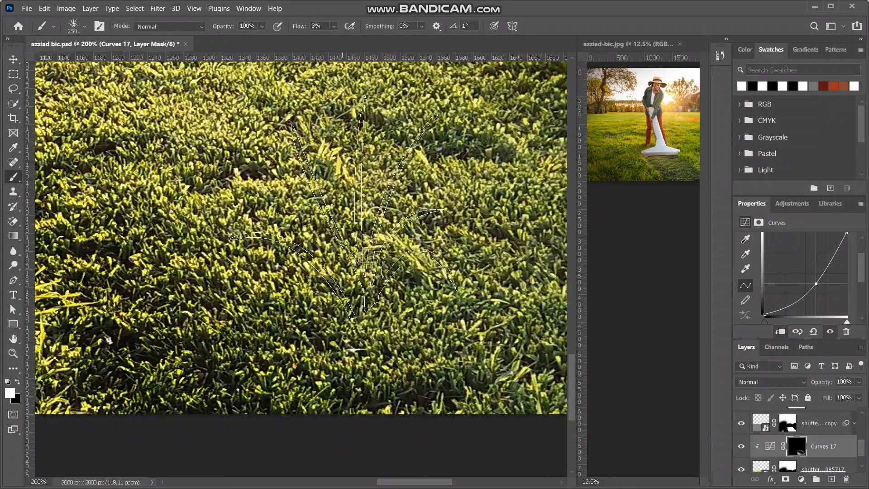
pyautogui.hotkey('ctrl', '+')
pyautogui.press('[')
pyautogui.press('[')
pyautogui.press('[')
pyautogui.press('[')
pyautogui.press('[')
pyautogui.press('[')
pyautogui.press('[')
pyautogui.press('[')
pyautogui.press('[')
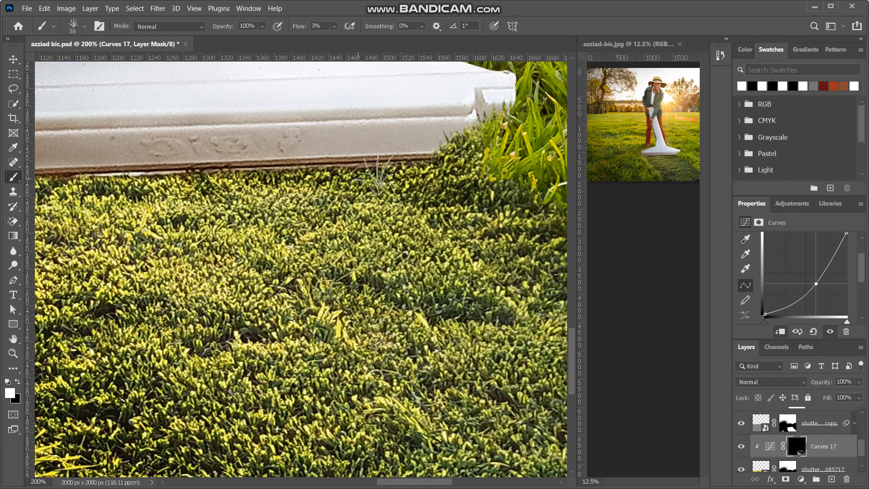
pyautogui.scroll(-3, 312, 173)
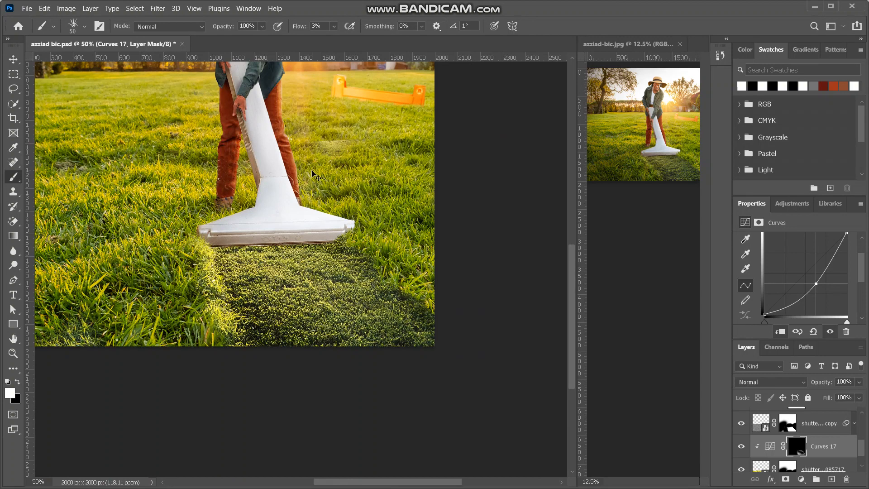
pyautogui.scroll(3, 316, 177)
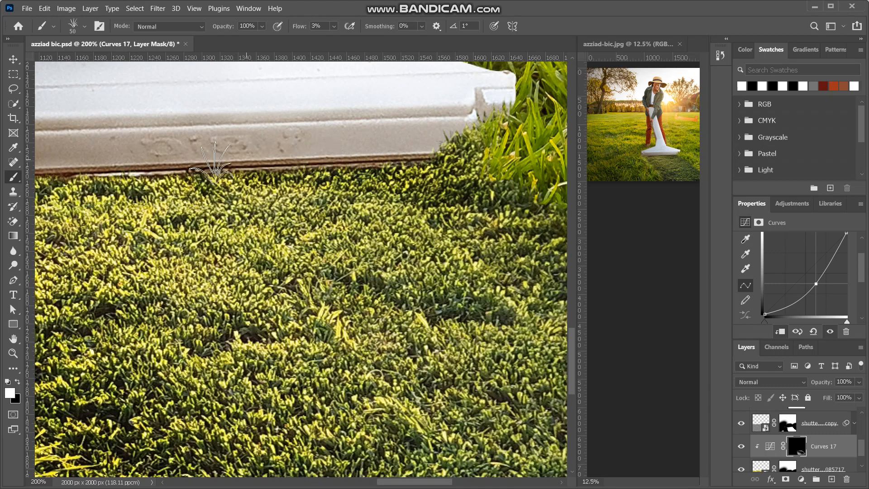
pyautogui.hotkey('ctrl', '-')
pyautogui.hotkey('ctrl', '-')
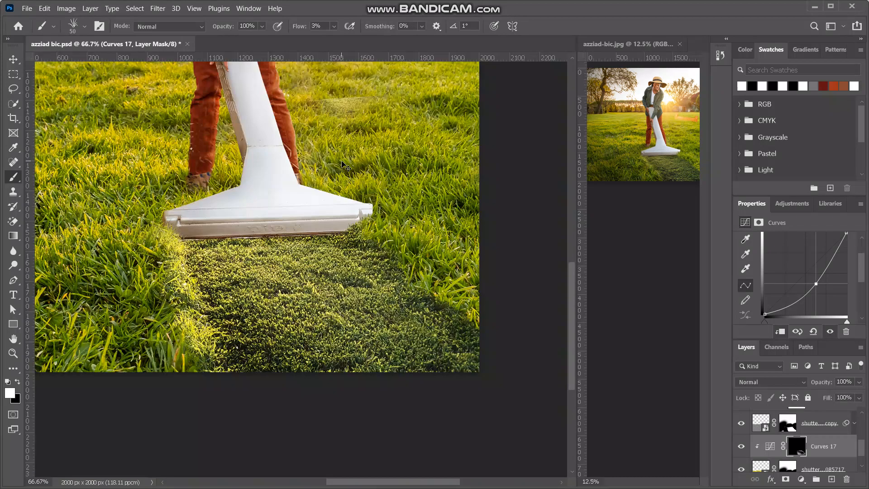
pyautogui.hotkey('ctrl', '-')
pyautogui.hotkey('ctrl', '-')
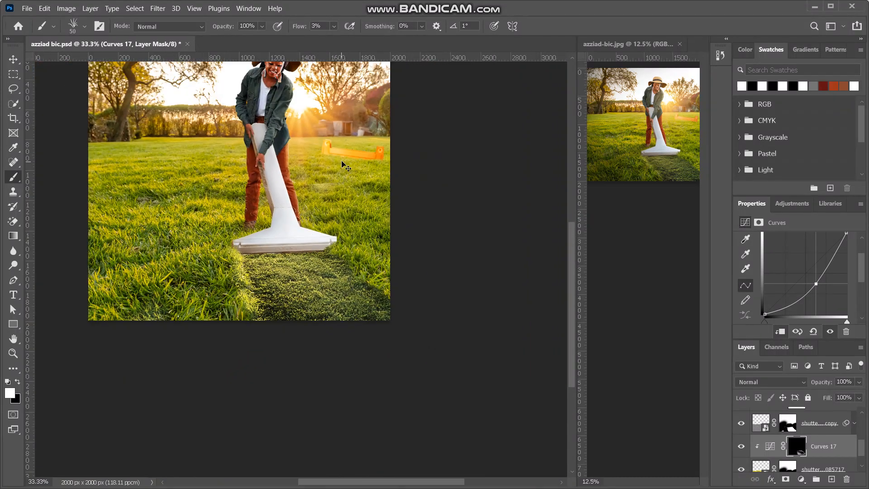
pyautogui.scroll(2, 343, 165)
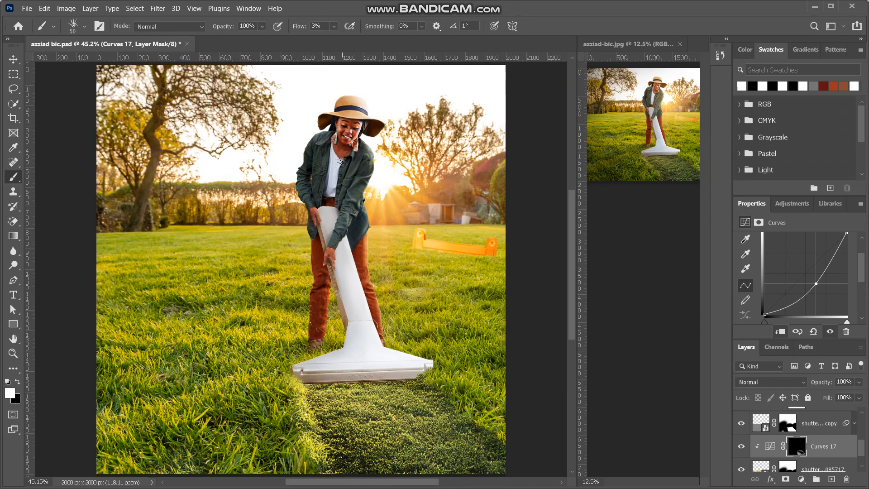
pyautogui.scroll(-3, 282, 294)
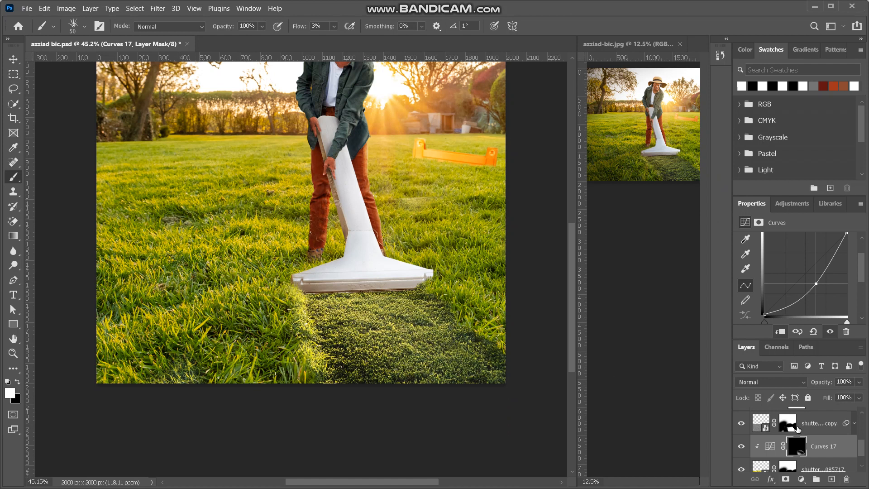
# Clip a Levels adjustment to the mown grass with the input black level at 15 and the output white level at 199.
pyautogui.click(801, 479)
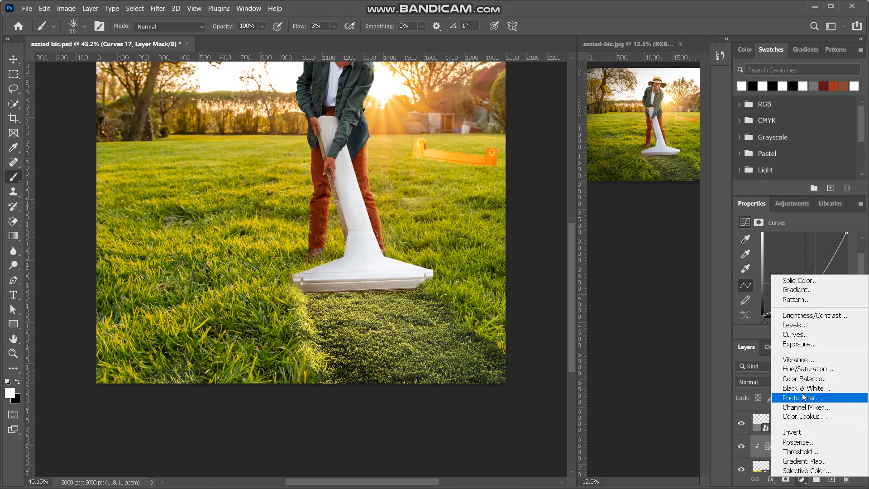
pyautogui.click(806, 327)
pyautogui.click(779, 333)
pyautogui.scroll(-2, 775, 300)
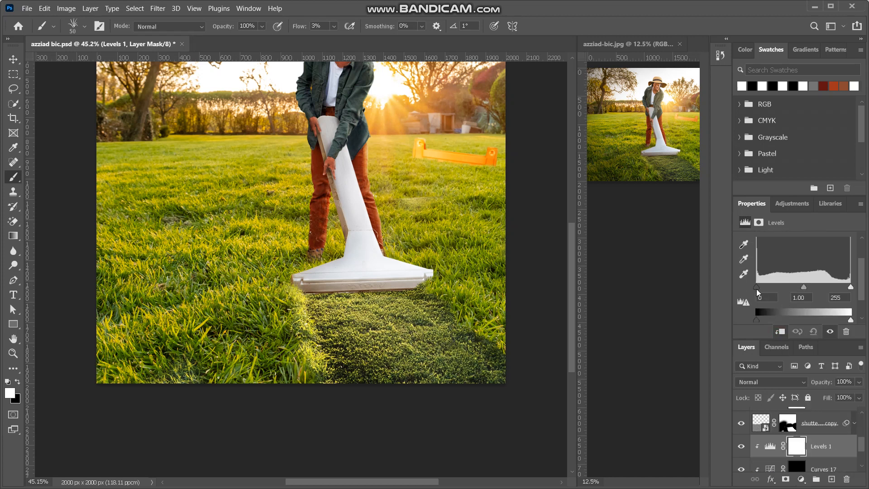
pyautogui.moveTo(761, 290); pyautogui.dragTo(767, 288)
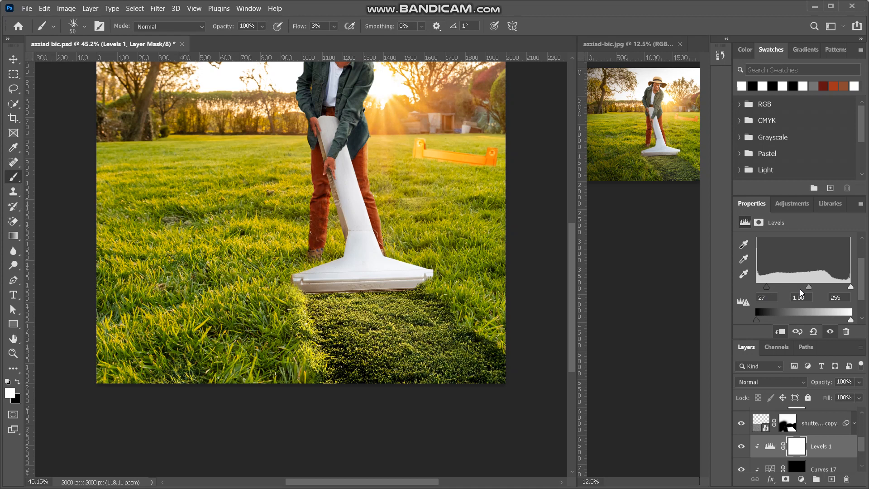
pyautogui.moveTo(809, 288); pyautogui.dragTo(764, 288)
pyautogui.scroll(-1, 778, 304)
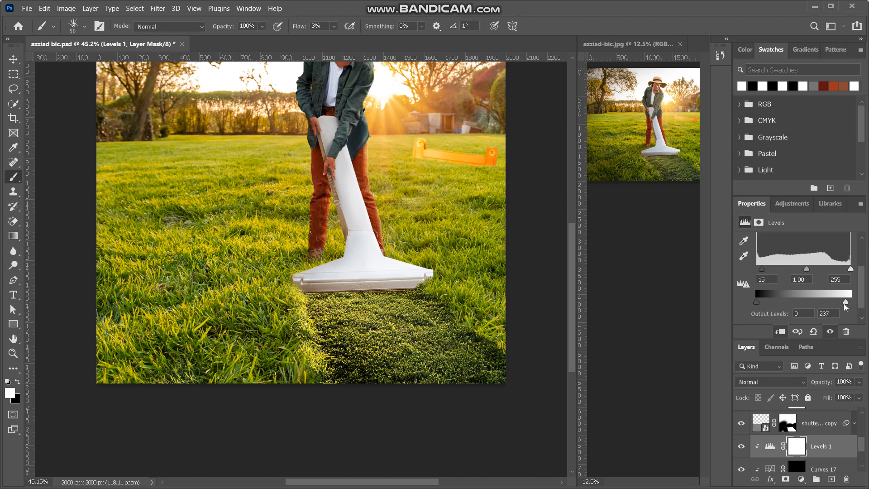
pyautogui.moveTo(843, 302); pyautogui.dragTo(833, 301)
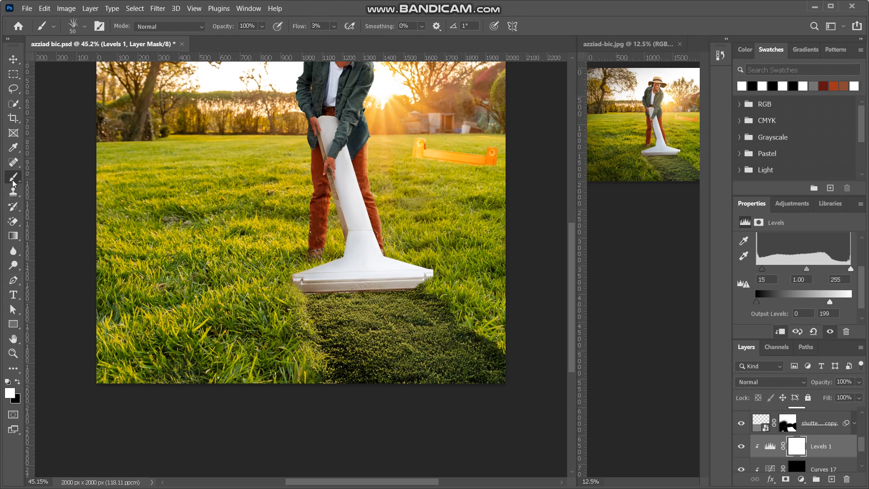
# Paint black on the Levels mask with a 125 px grass brush to lighten the mown strip below the razor head.
pyautogui.press('x')
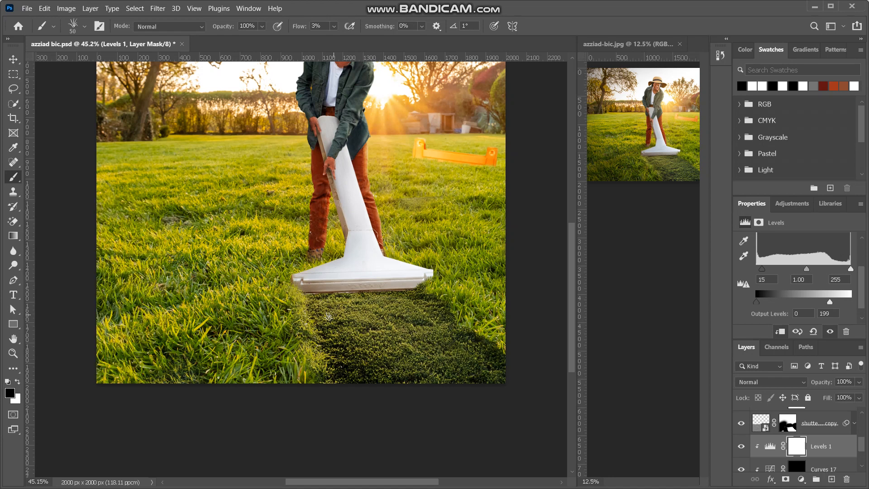
pyautogui.press(']')
pyautogui.press(']')
pyautogui.press(']')
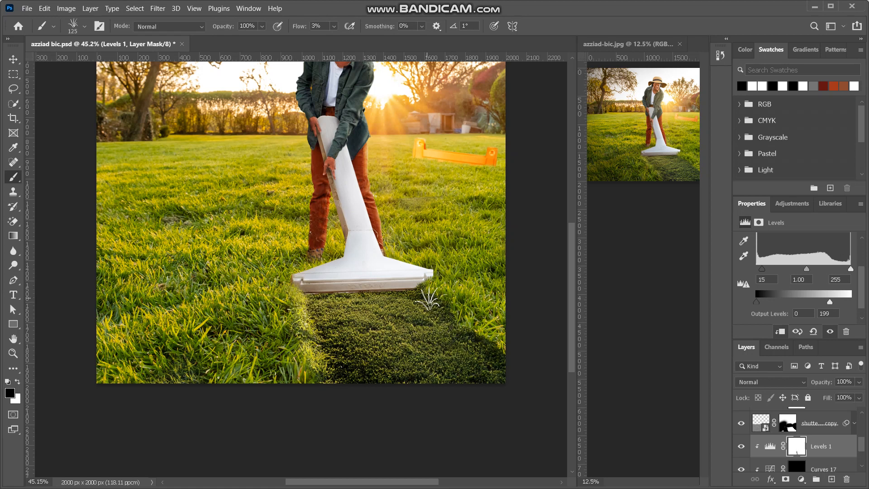
pyautogui.moveTo(331, 298)
pyautogui.mouseDown()
pyautogui.moveTo(372, 312)
pyautogui.moveTo(348, 309)
pyautogui.moveTo(372, 319)
pyautogui.moveTo(363, 320)
pyautogui.moveTo(388, 320)
pyautogui.moveTo(412, 340)
pyautogui.mouseUp()
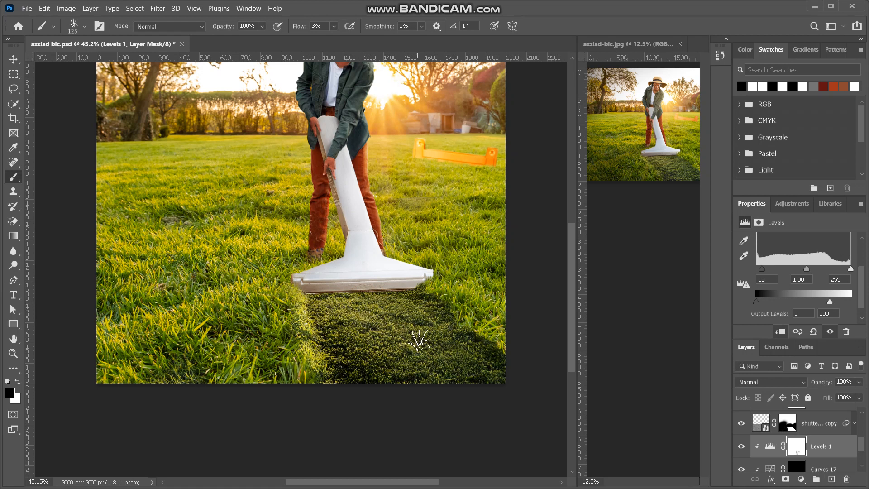
# Reduce the grass brush to 50 px and dab finer highlights onto the Levels mask in the middle of the mown strip.
pyautogui.hotkey('ctrl', '+')
pyautogui.hotkey('ctrl', '+')
pyautogui.hscroll(3, 420, 344)
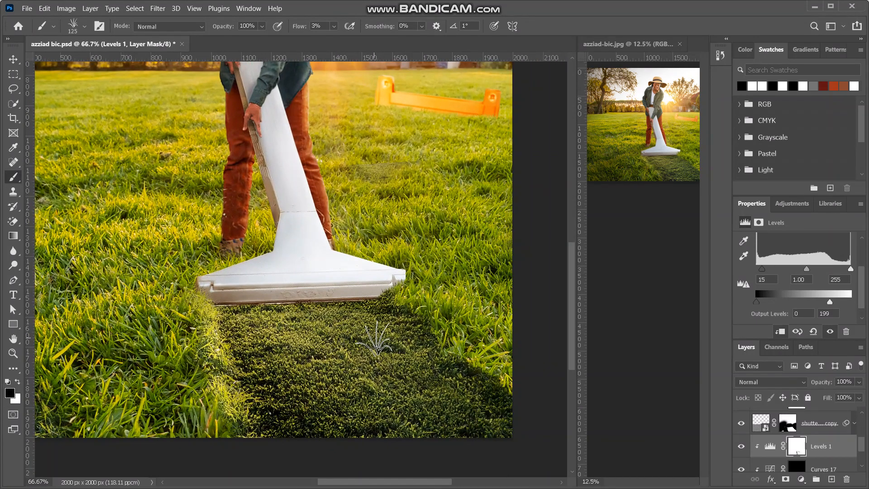
pyautogui.press('[')
pyautogui.press('[')
pyautogui.press('[')
pyautogui.press('[')
pyautogui.press('[')
pyautogui.press('[')
pyautogui.click(342, 348)
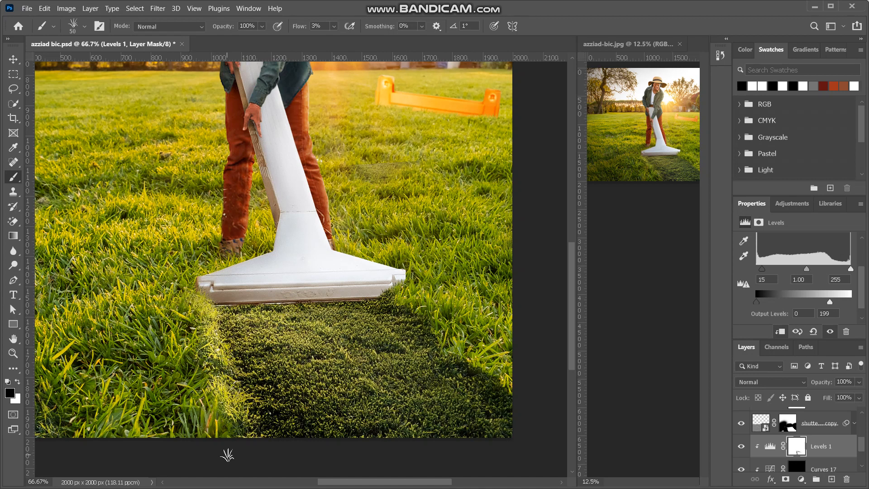
# Raise the brush flow to 59% and stamp stronger highlights on the mown grass.
pyautogui.moveTo(299, 31); pyautogui.dragTo(324, 30)
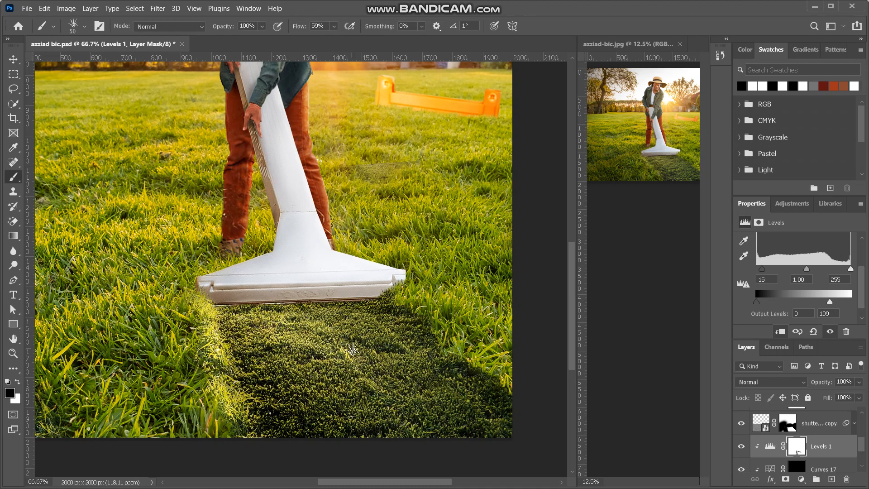
pyautogui.hotkey('ctrl', '-')
pyautogui.hotkey('ctrl', '+')
pyautogui.hotkey('ctrl', '+')
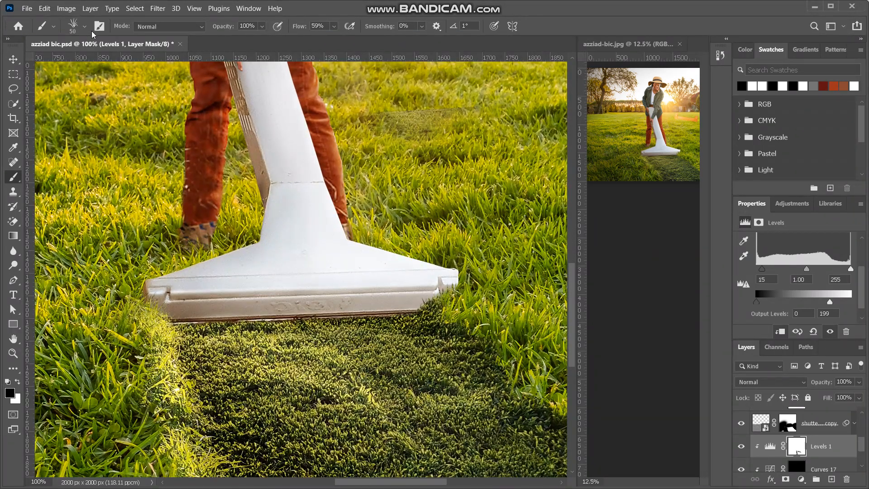
# Switch to a soft round general brush and set it to 200 px with 1% flow.
pyautogui.click(68, 26)
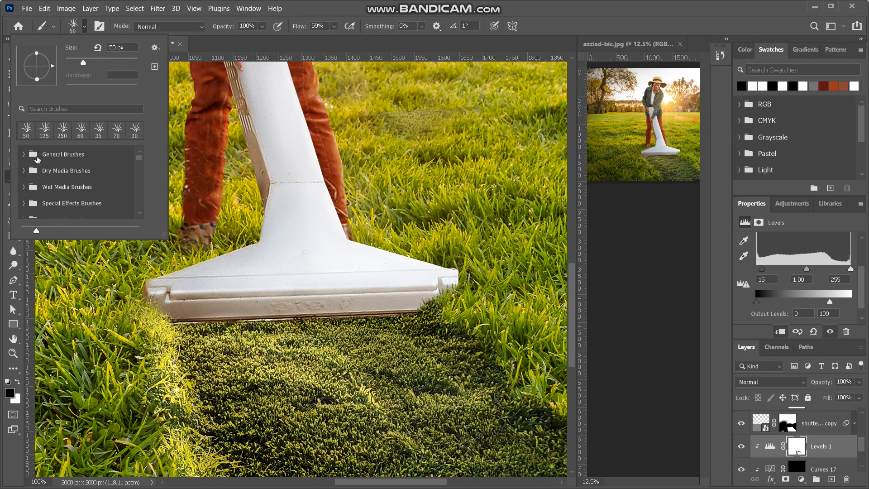
pyautogui.click(24, 154)
pyautogui.click(53, 168)
pyautogui.click(76, 24)
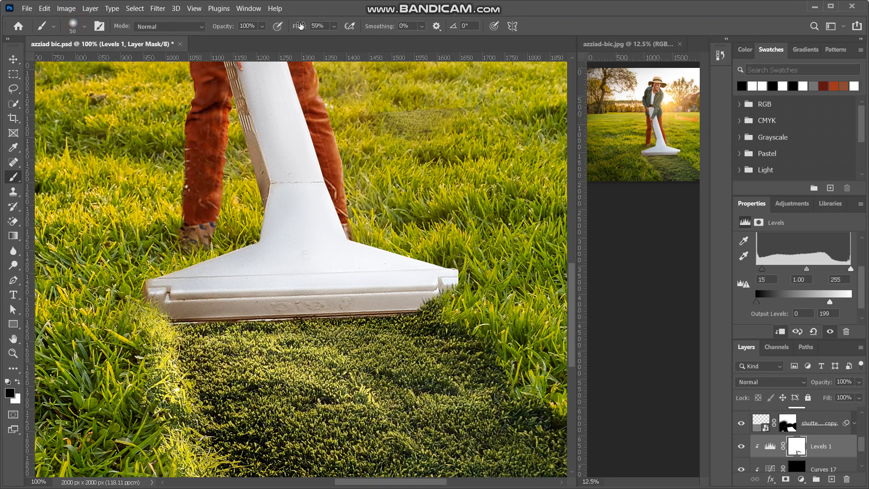
pyautogui.scroll(-3, 312, 347)
pyautogui.press(']')
pyautogui.press(']')
pyautogui.press(']')
pyautogui.press(']')
pyautogui.press(']')
pyautogui.press(']')
pyautogui.press(']')
pyautogui.press(']')
pyautogui.press(']')
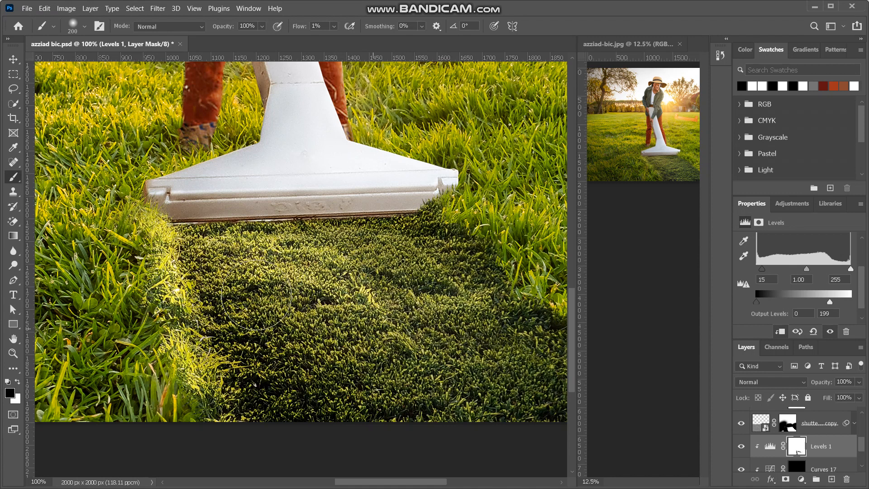
# Softly brush the Levels mask over the right-hand part of the mown strip to smooth its shading.
pyautogui.hotkey('ctrl', '-')
pyautogui.hotkey('ctrl', '-')
pyautogui.hotkey('ctrl', '-')
pyautogui.hotkey('ctrl', '-')
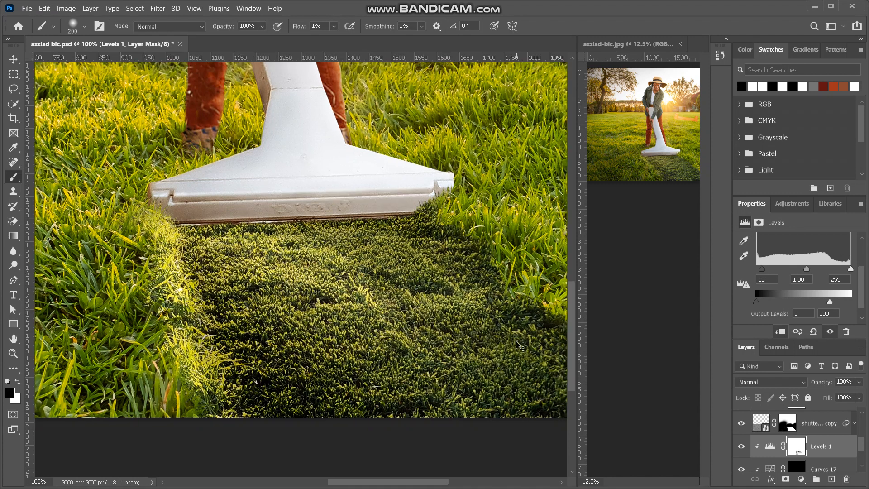
pyautogui.hotkey('ctrl', '+')
pyautogui.hotkey('ctrl', '+')
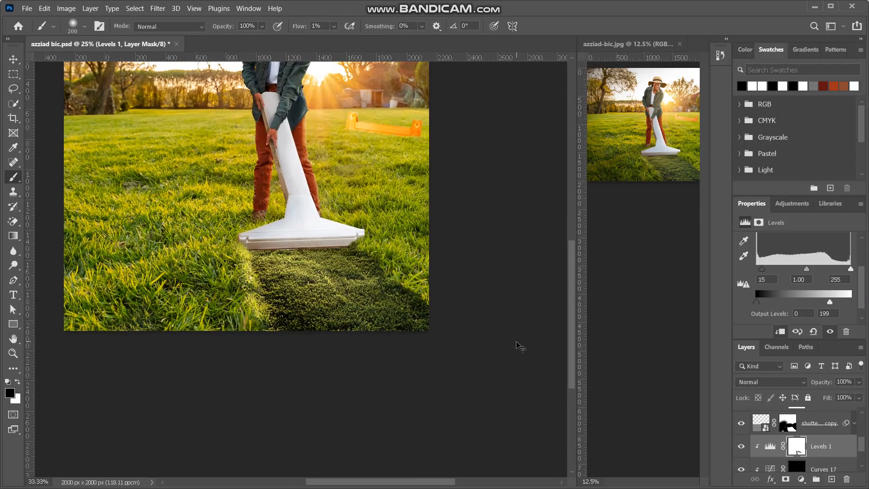
pyautogui.moveTo(384, 302)
pyautogui.mouseDown()
pyautogui.moveTo(341, 258)
pyautogui.moveTo(327, 310)
pyautogui.moveTo(264, 308)
pyautogui.moveTo(341, 297)
pyautogui.moveTo(386, 278)
pyautogui.mouseUp()
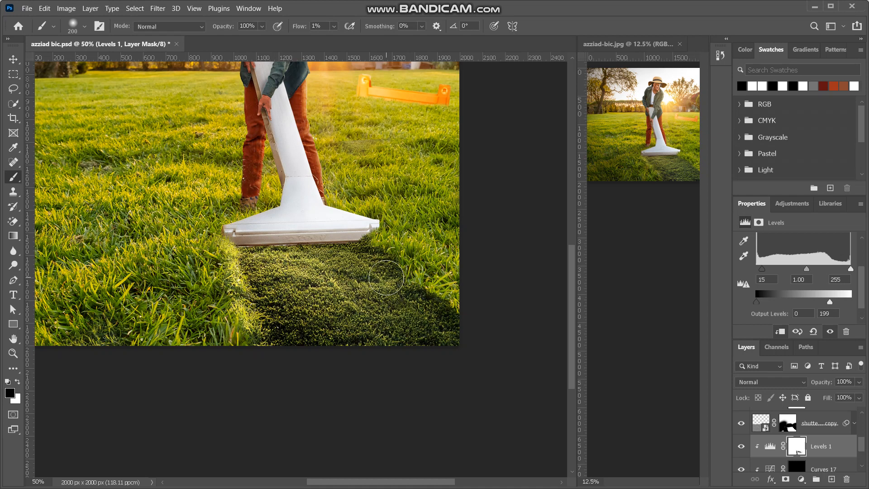
pyautogui.hotkey('ctrl', '-')
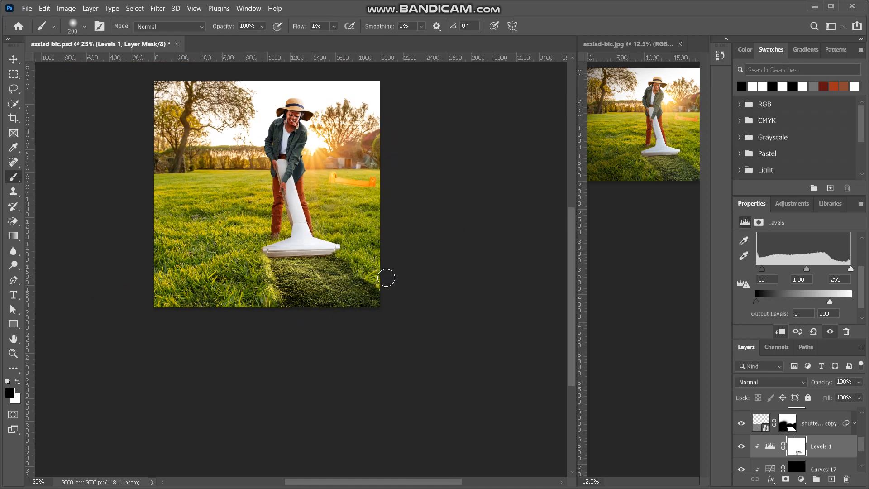
pyautogui.hotkey('ctrl', '0')
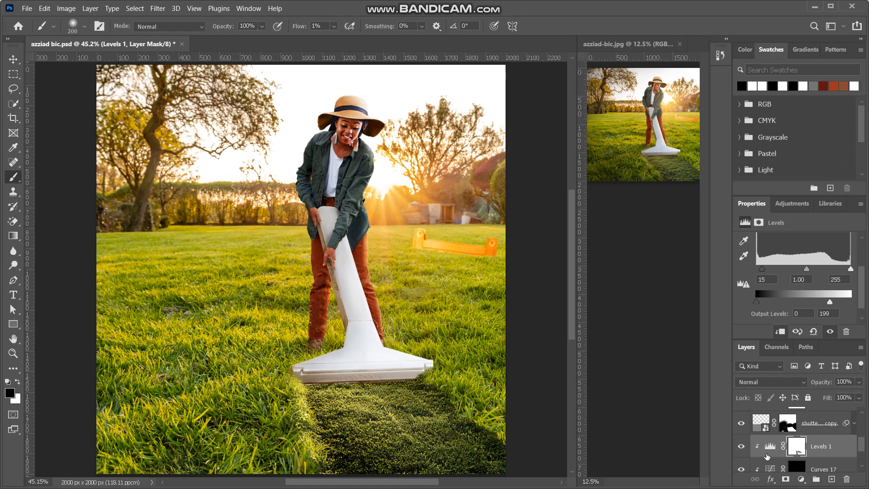
# Clip a Color Balance adjustment to the mown grass with midtone Cyan–Red +2 and Yellow–Blue -5, and save the document.
pyautogui.click(801, 479)
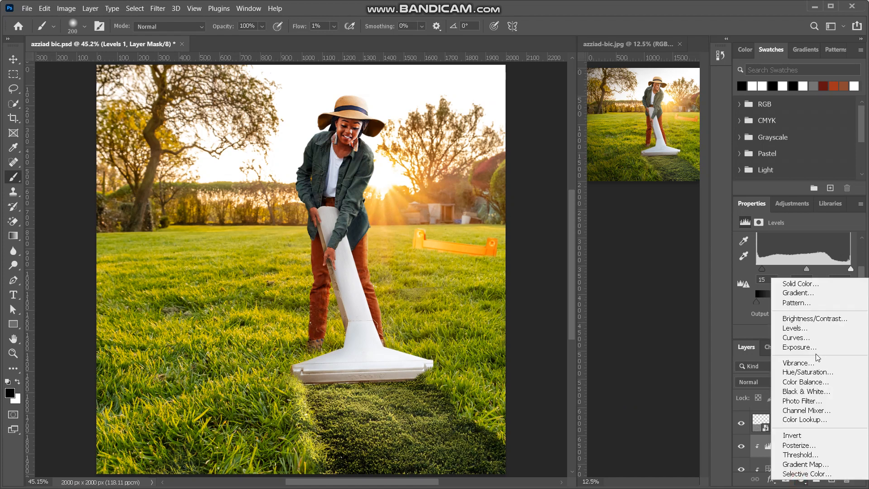
pyautogui.click(805, 382)
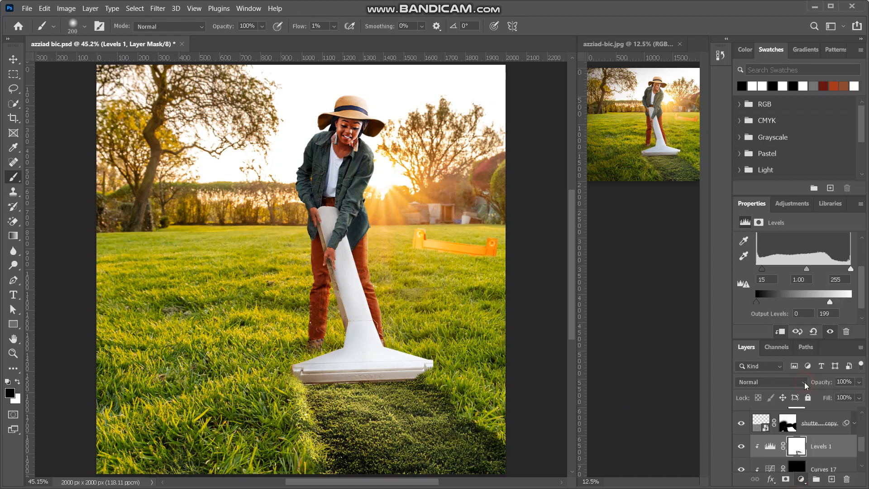
pyautogui.click(778, 333)
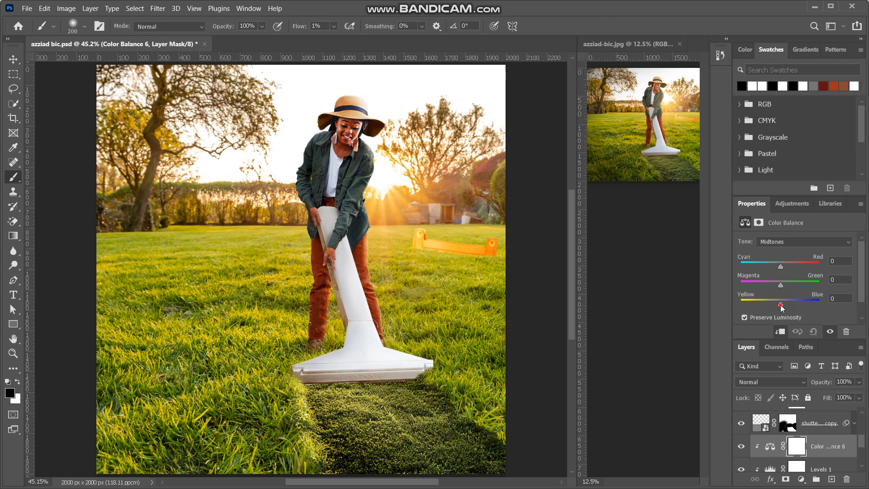
pyautogui.moveTo(781, 305)
pyautogui.mouseDown()
pyautogui.moveTo(747, 303)
pyautogui.moveTo(774, 307)
pyautogui.mouseUp()
pyautogui.click(780, 268)
pyautogui.scroll(-5, 511, 329)
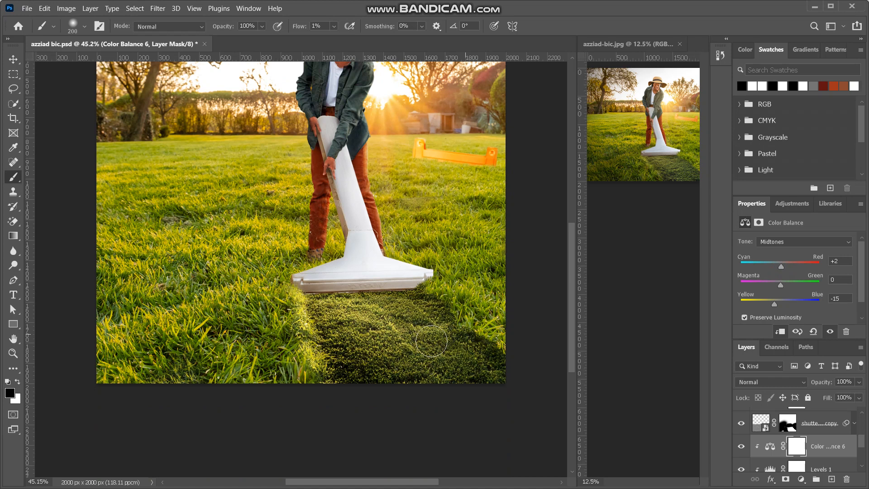
pyautogui.hotkey('ctrl', 's')
pyautogui.moveTo(774, 304)
pyautogui.mouseDown()
pyautogui.moveTo(710, 309)
pyautogui.moveTo(781, 300)
pyautogui.mouseUp()
pyautogui.scroll(-3, 789, 454)
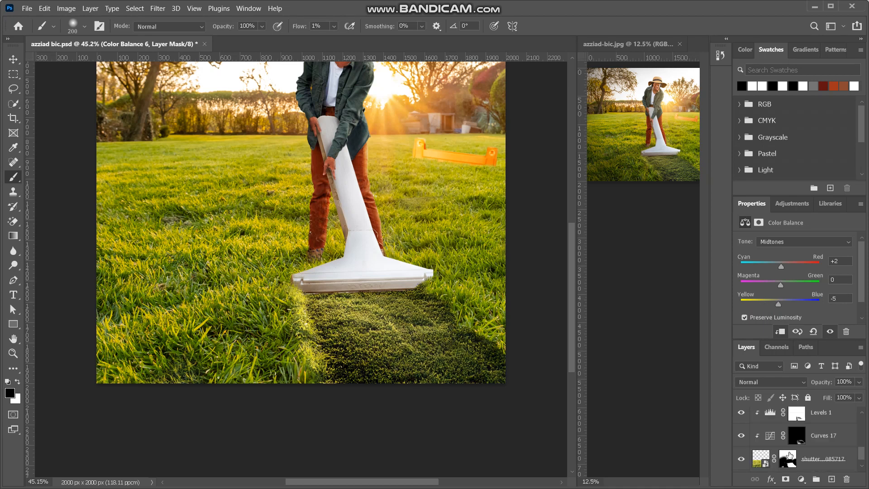
# Select the lower grass layer's mask, compare the layer hidden and shown, and raise the brush flow to 100%.
pyautogui.click(790, 454)
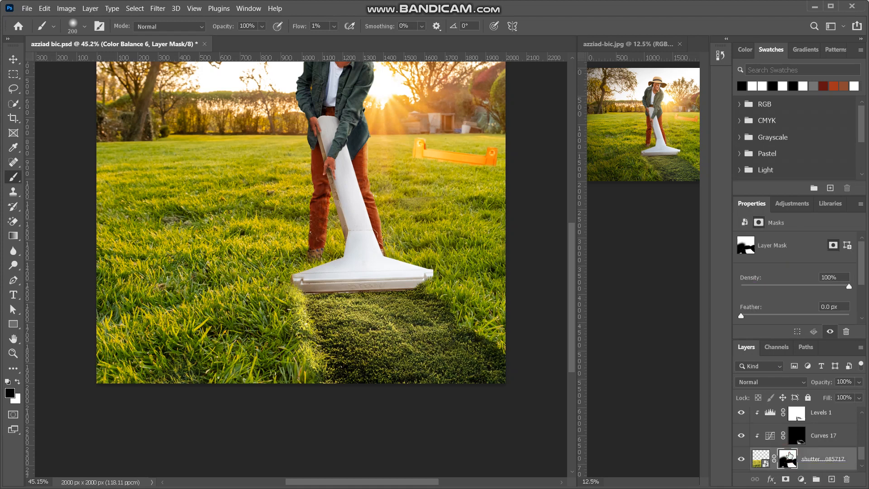
pyautogui.click(741, 459)
pyautogui.click(744, 460)
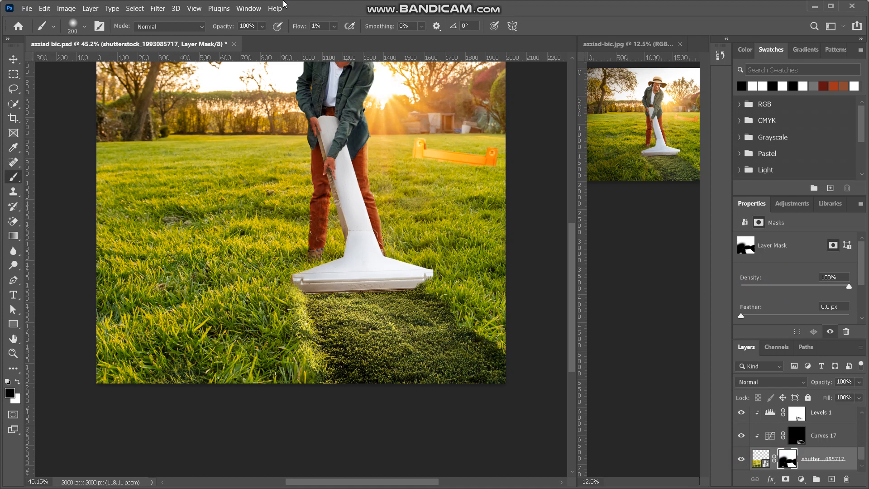
pyautogui.moveTo(295, 28); pyautogui.dragTo(471, 26)
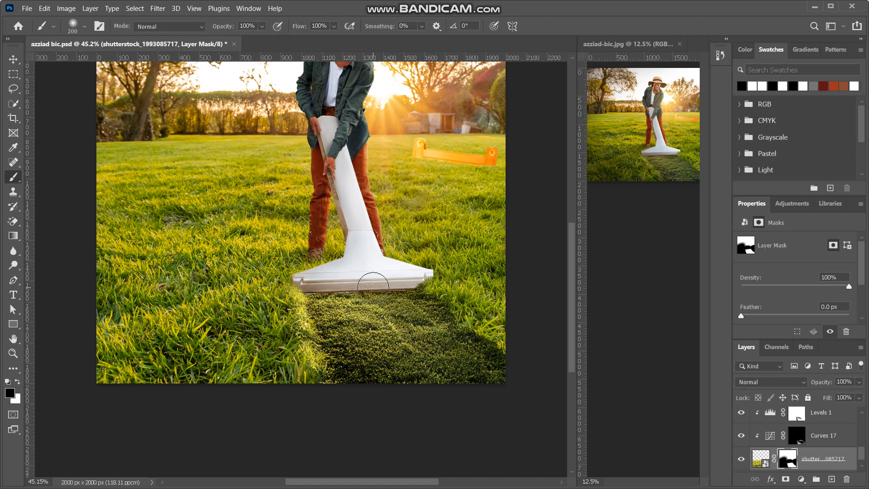
pyautogui.scroll(4, 373, 288)
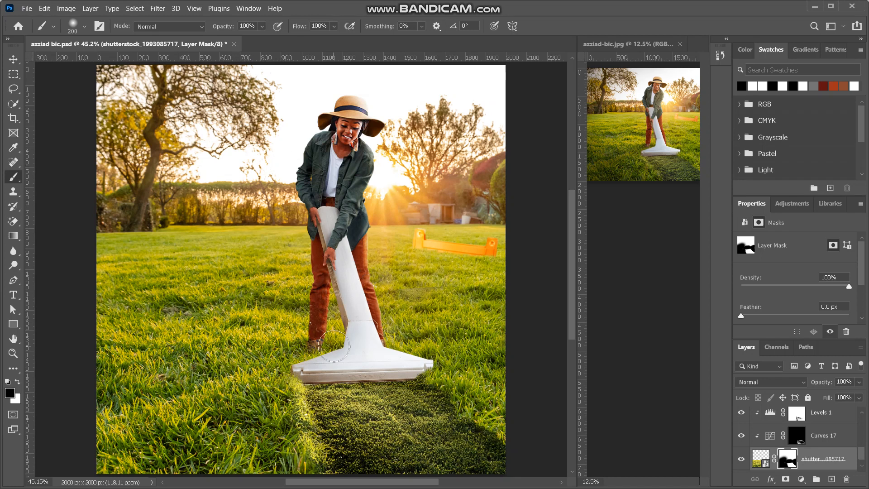
pyautogui.scroll(-5, 384, 351)
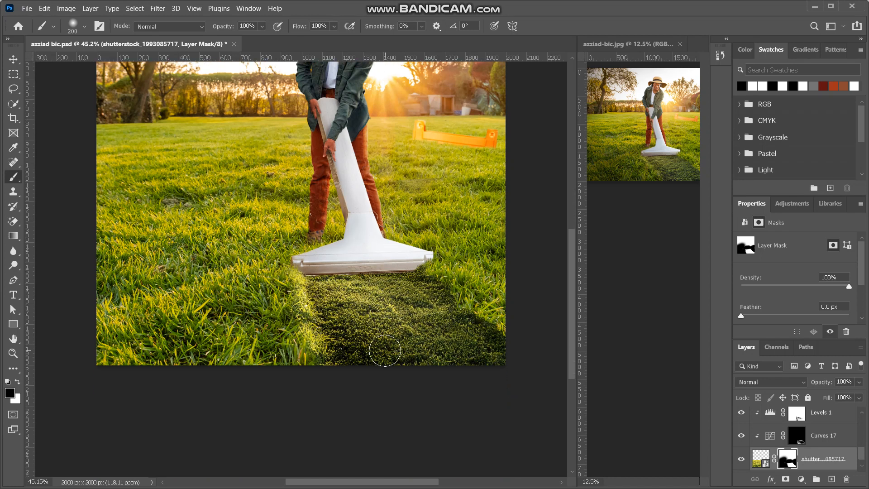
pyautogui.scroll(3, 384, 351)
pyautogui.hscroll(-3, 385, 350)
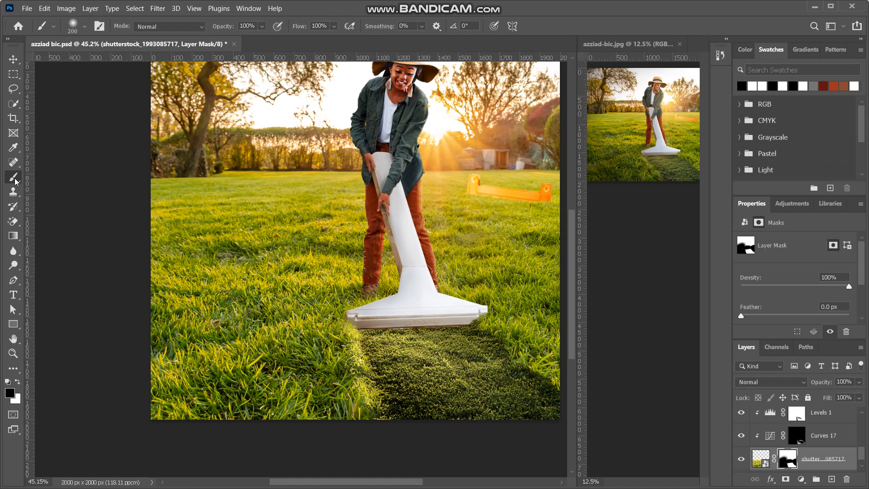
pyautogui.hscroll(4, 231, 299)
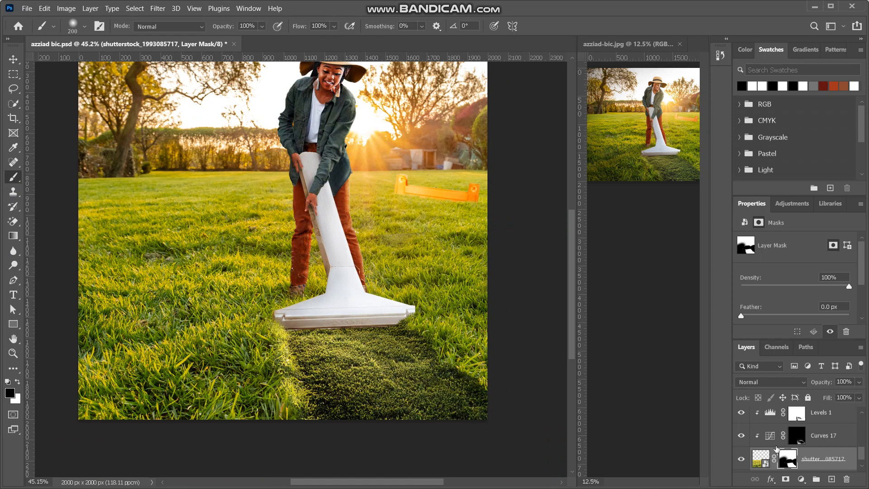
# Group all layers from the Brightness/Contrast 4 adjustment down to the lower grass layer above the land group.
pyautogui.scroll(5, 803, 446)
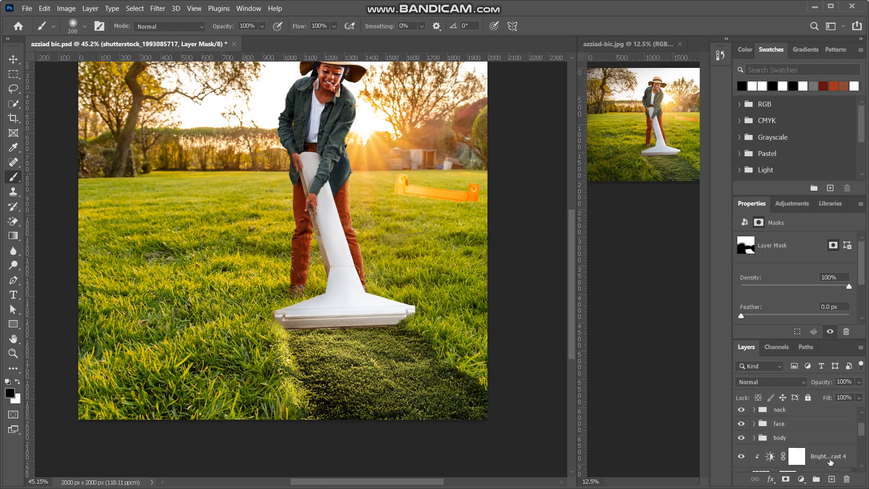
pyautogui.click(830, 461)
pyautogui.scroll(-5, 829, 461)
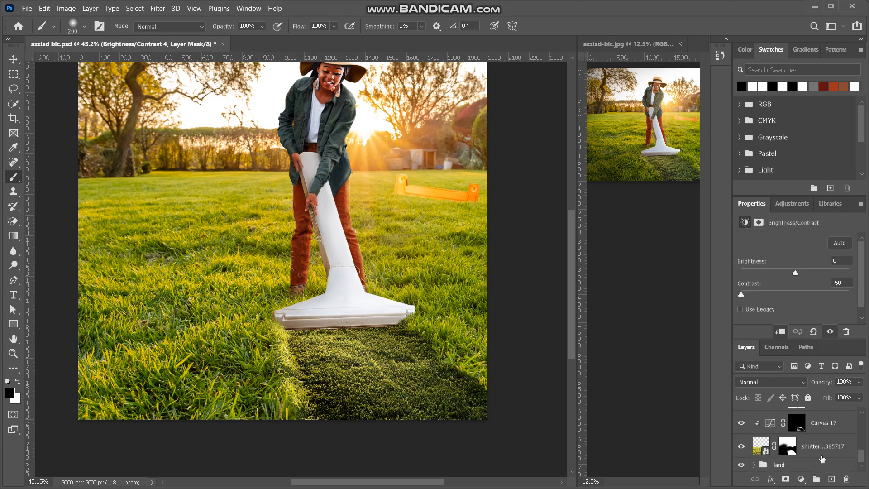
pyautogui.keyDown('shift'); pyautogui.click(823, 453); pyautogui.keyUp('shift')
pyautogui.hotkey('ctrl', 'g')
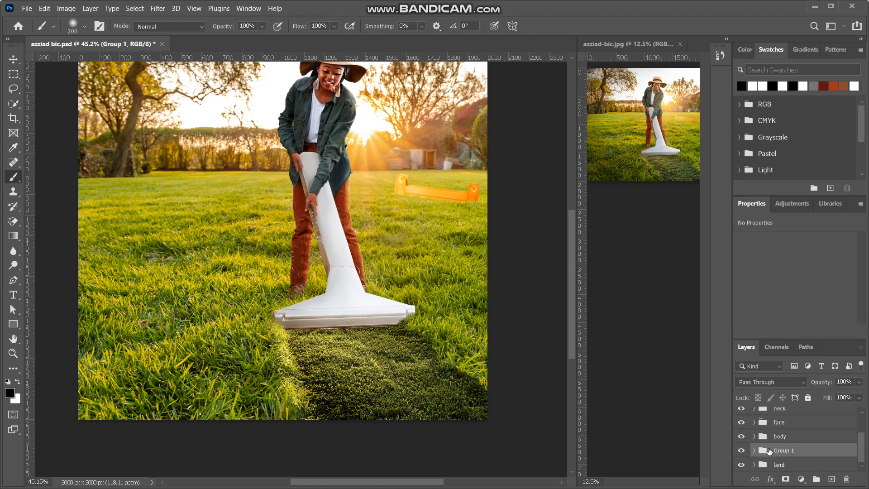
# Check the new layer group by hiding and showing it, and rename it "lawn".
pyautogui.click(741, 450)
pyautogui.click(741, 451)
pyautogui.doubleClick(788, 452)
pyautogui.write('lawn')
pyautogui.press('Return')
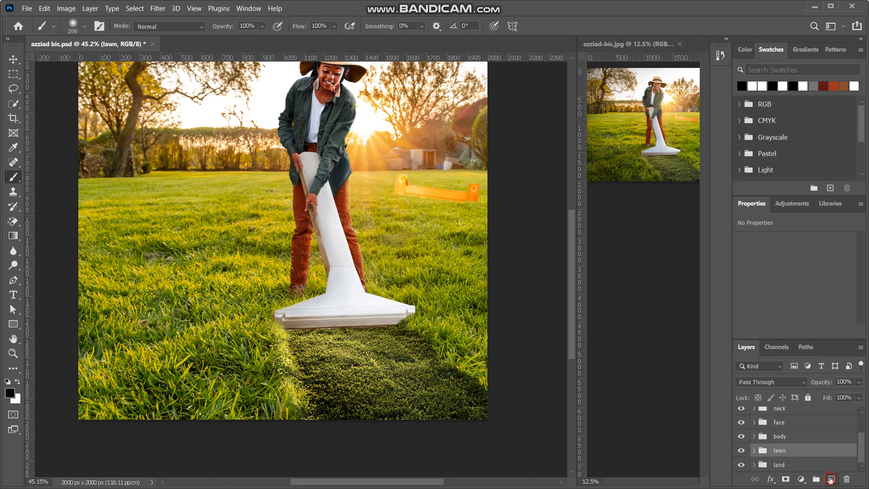
# Add an empty layer named "shadow" directly above the lawn group.
pyautogui.click(830, 479)
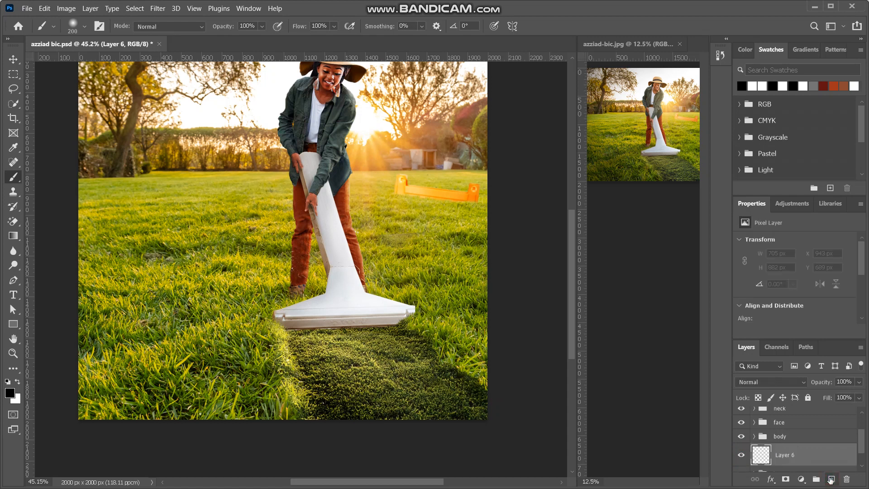
pyautogui.doubleClick(785, 455)
pyautogui.write('shadow')
pyautogui.press('Return')
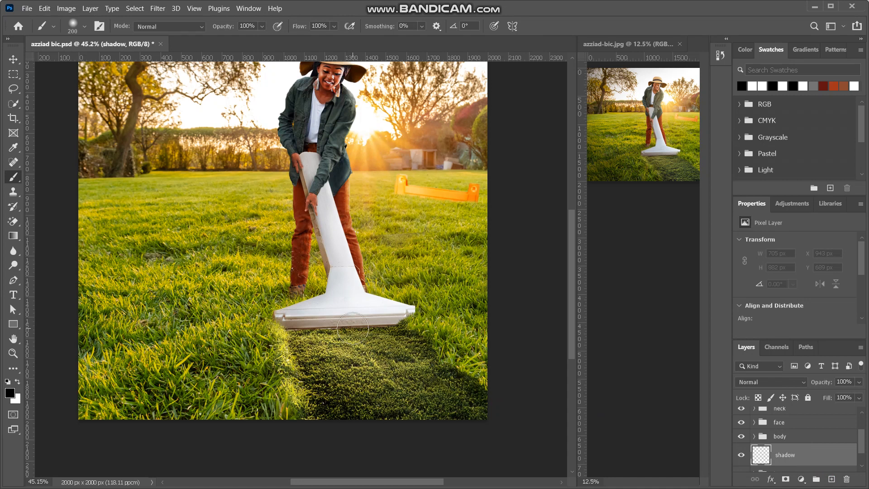
# Paint a solid black shadow with the 200 px brush from the razor head's left corner across the lower-left grass.
pyautogui.scroll(-2, 244, 342)
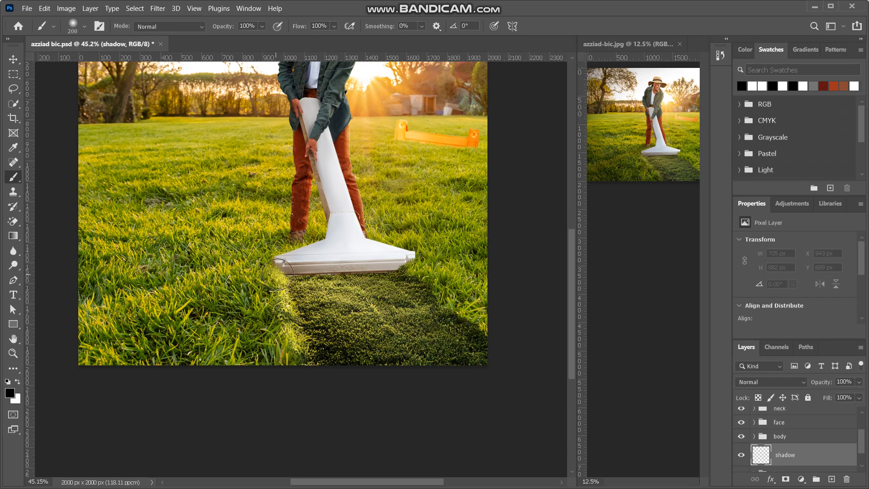
pyautogui.moveTo(280, 274)
pyautogui.mouseDown()
pyautogui.moveTo(193, 316)
pyautogui.moveTo(120, 374)
pyautogui.mouseUp()
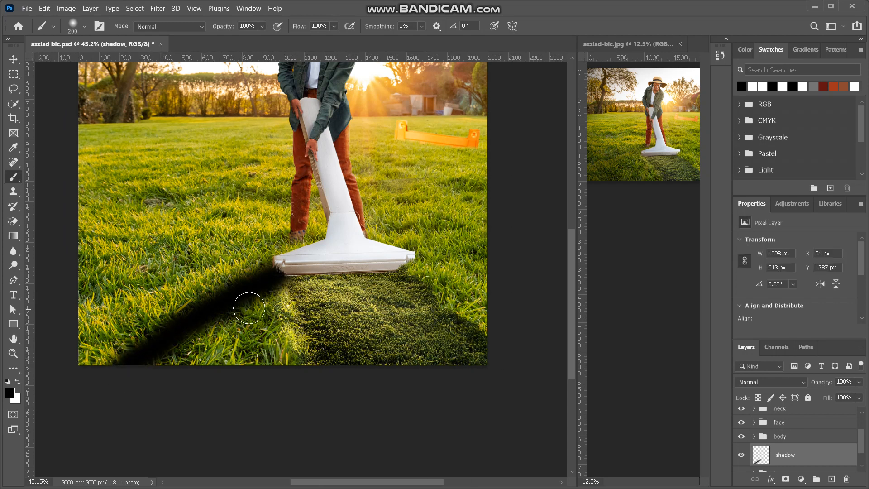
pyautogui.moveTo(245, 310)
pyautogui.mouseDown()
pyautogui.moveTo(118, 396)
pyautogui.moveTo(257, 290)
pyautogui.moveTo(181, 387)
pyautogui.moveTo(249, 308)
pyautogui.mouseUp()
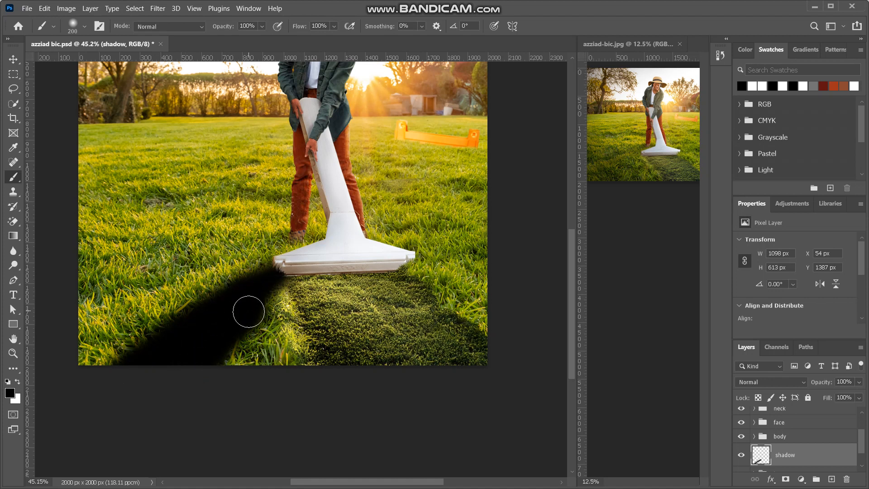
pyautogui.moveTo(207, 380)
pyautogui.mouseDown()
pyautogui.moveTo(264, 299)
pyautogui.moveTo(255, 402)
pyautogui.moveTo(256, 346)
pyautogui.moveTo(222, 391)
pyautogui.moveTo(273, 294)
pyautogui.moveTo(288, 404)
pyautogui.moveTo(276, 303)
pyautogui.moveTo(315, 405)
pyautogui.mouseUp()
pyautogui.hscroll(-3, 316, 405)
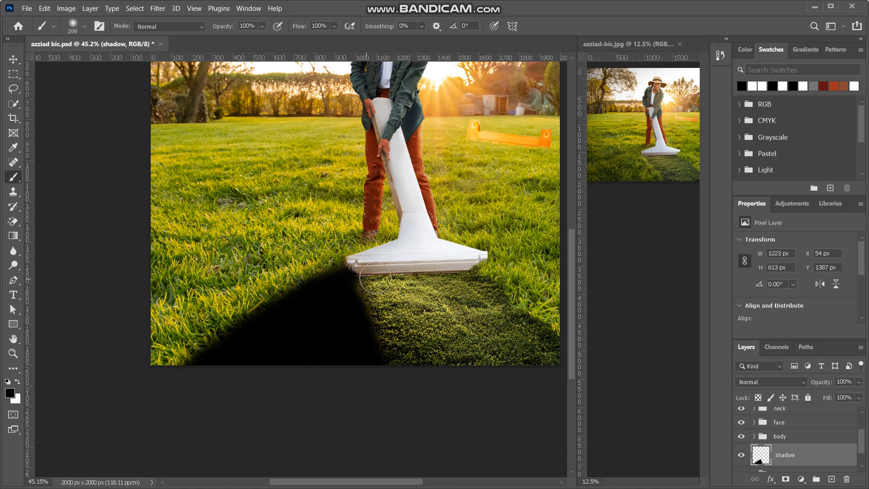
pyautogui.moveTo(344, 264)
pyautogui.mouseDown()
pyautogui.moveTo(132, 359)
pyautogui.moveTo(141, 374)
pyautogui.mouseUp()
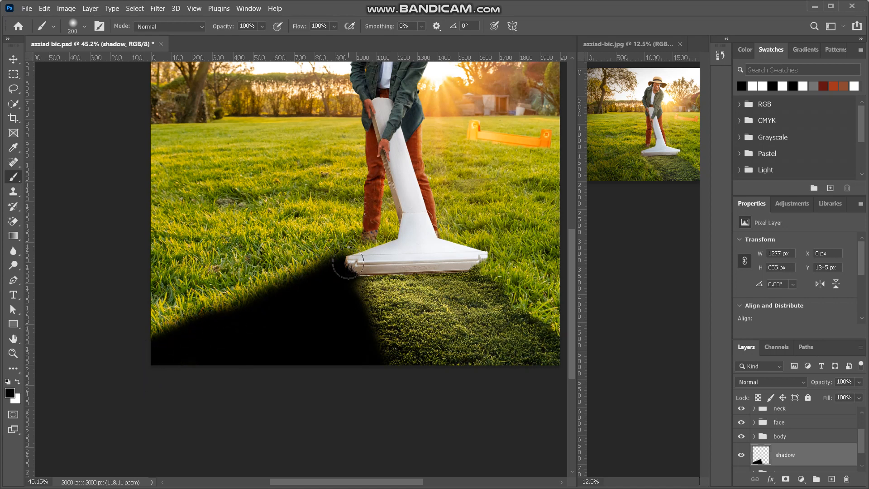
# Reduce the brush to 80 px and extend the black shadow up behind the razor head and beneath the woman's foot.
pyautogui.press('[')
pyautogui.press('[')
pyautogui.press('[')
pyautogui.moveTo(376, 237)
pyautogui.mouseDown()
pyautogui.moveTo(399, 240)
pyautogui.moveTo(354, 249)
pyautogui.moveTo(369, 242)
pyautogui.moveTo(139, 325)
pyautogui.moveTo(186, 307)
pyautogui.moveTo(174, 317)
pyautogui.moveTo(196, 317)
pyautogui.moveTo(164, 330)
pyautogui.moveTo(271, 288)
pyautogui.moveTo(137, 313)
pyautogui.moveTo(317, 265)
pyautogui.mouseUp()
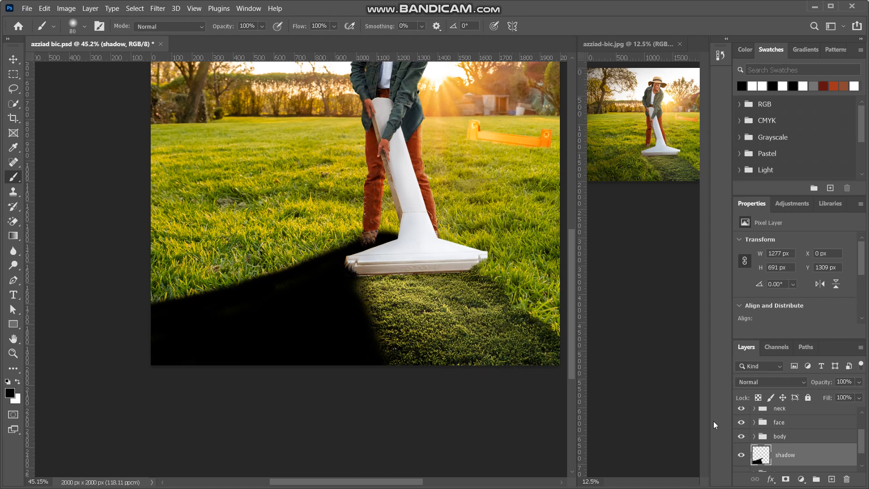
# Set the shadow layer's blend mode to Multiply and its opacity to 37%.
pyautogui.click(796, 381)
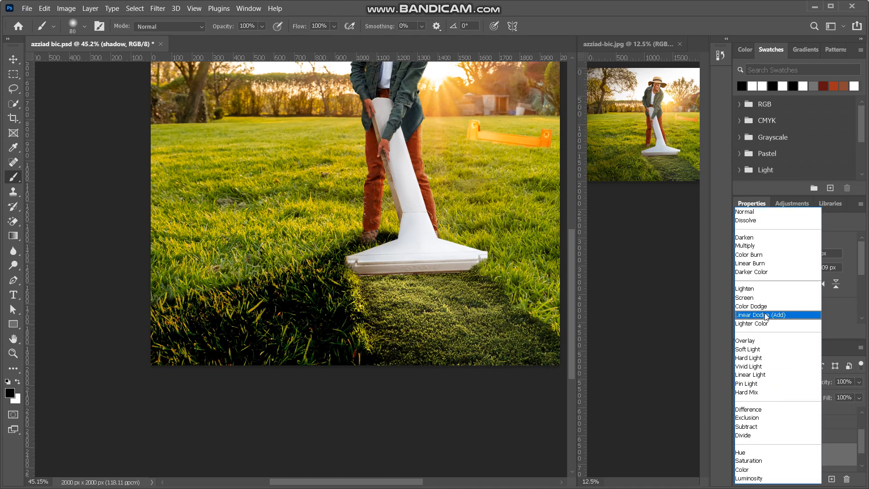
pyautogui.click(754, 247)
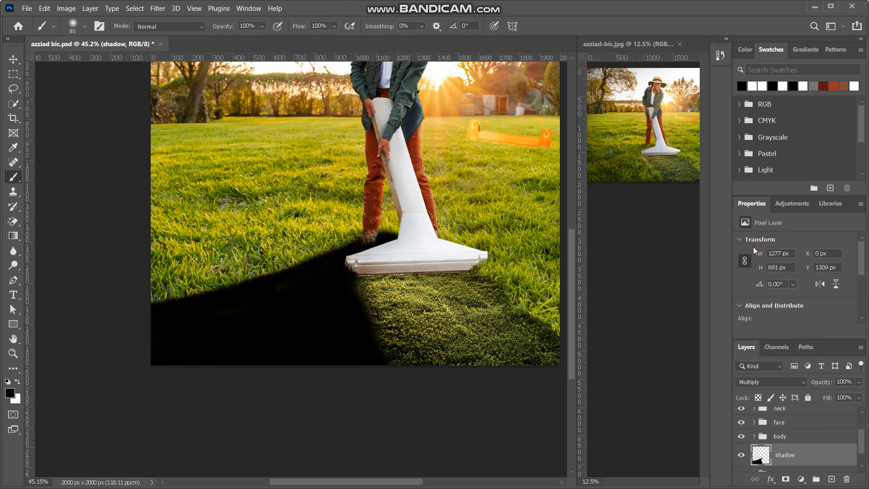
pyautogui.moveTo(820, 383); pyautogui.dragTo(790, 388)
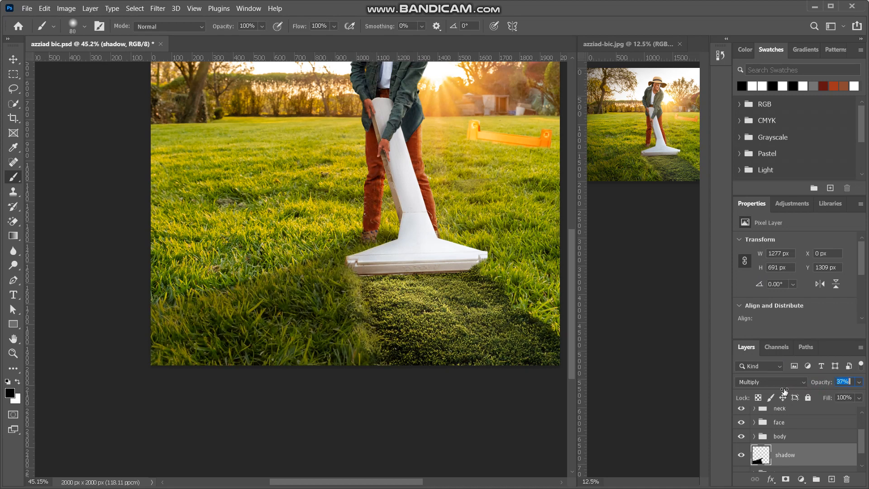
pyautogui.moveTo(783, 392); pyautogui.dragTo(782, 392)
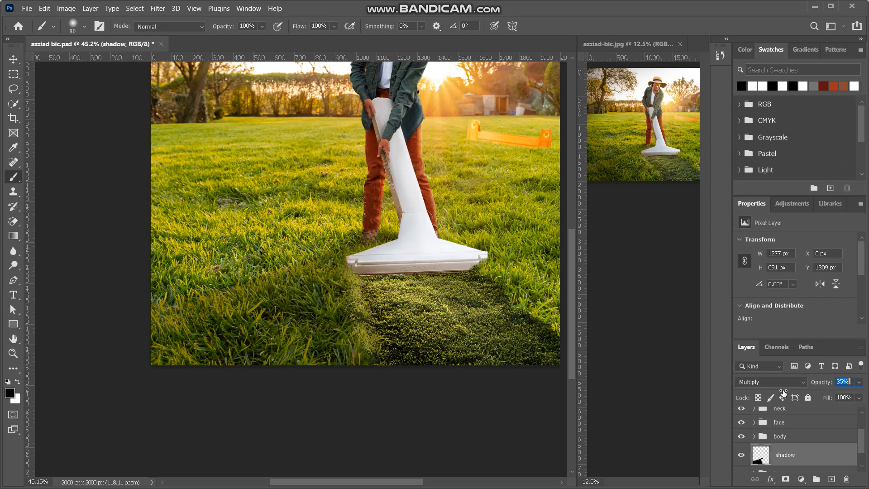
# Add a layer mask to the shadow layer and choose the grass-blade brush with its angle set to 164°.
pyautogui.click(785, 480)
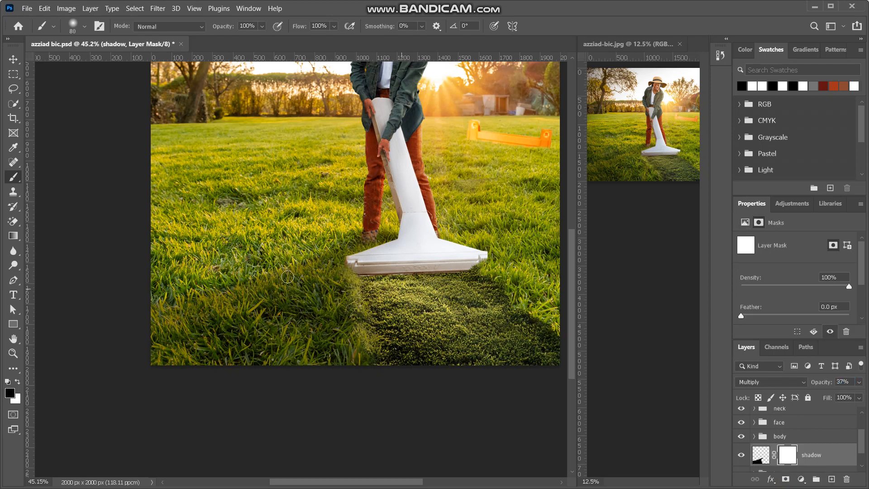
pyautogui.click(77, 23)
pyautogui.click(45, 130)
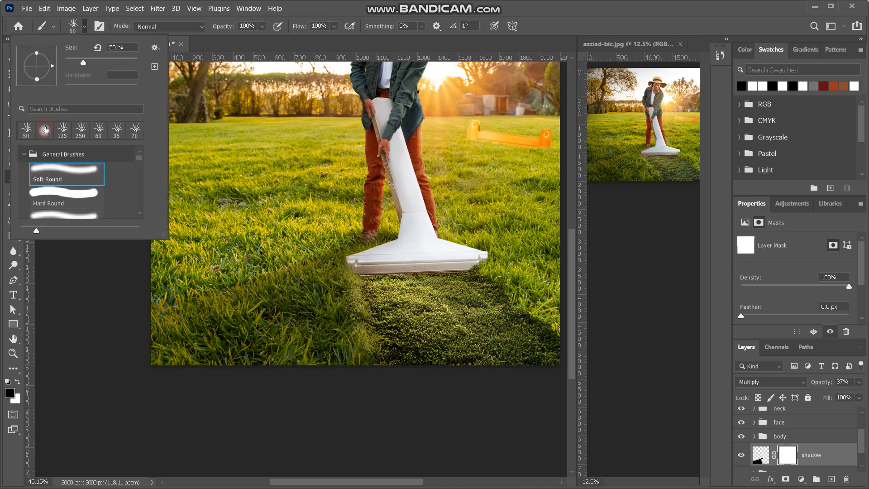
pyautogui.click(71, 28)
pyautogui.click(76, 26)
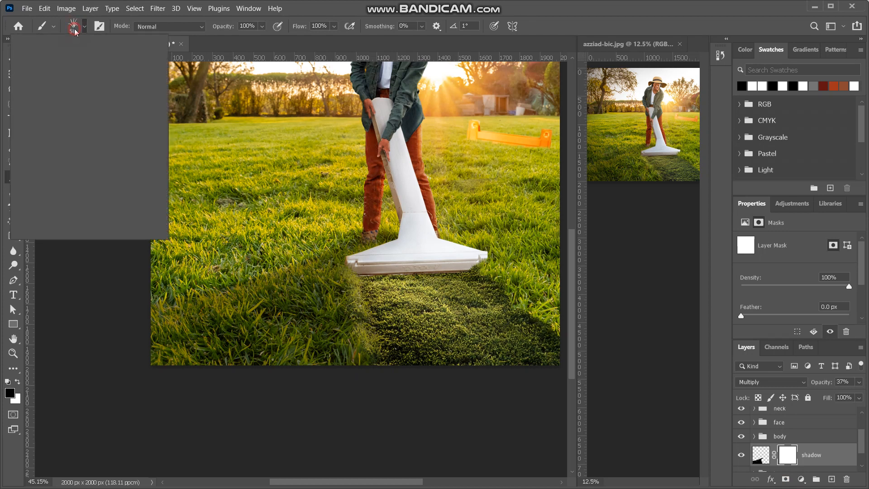
pyautogui.moveTo(53, 68); pyautogui.dragTo(54, 78)
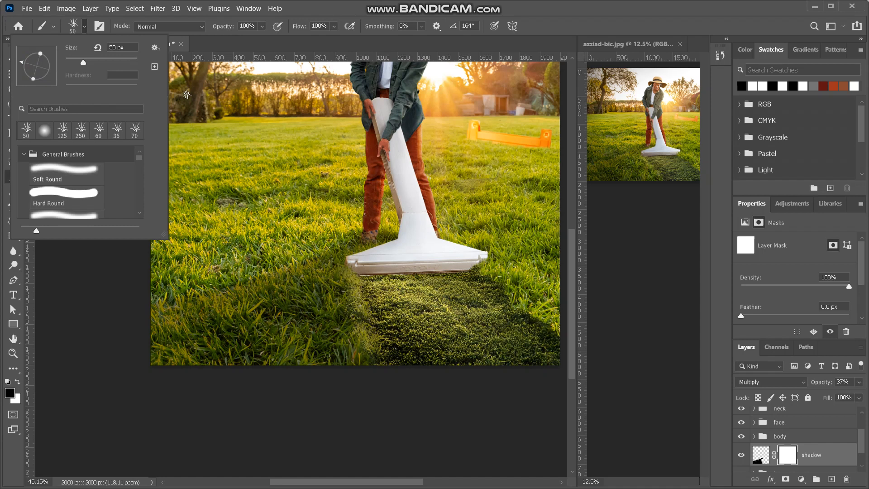
pyautogui.click(75, 20)
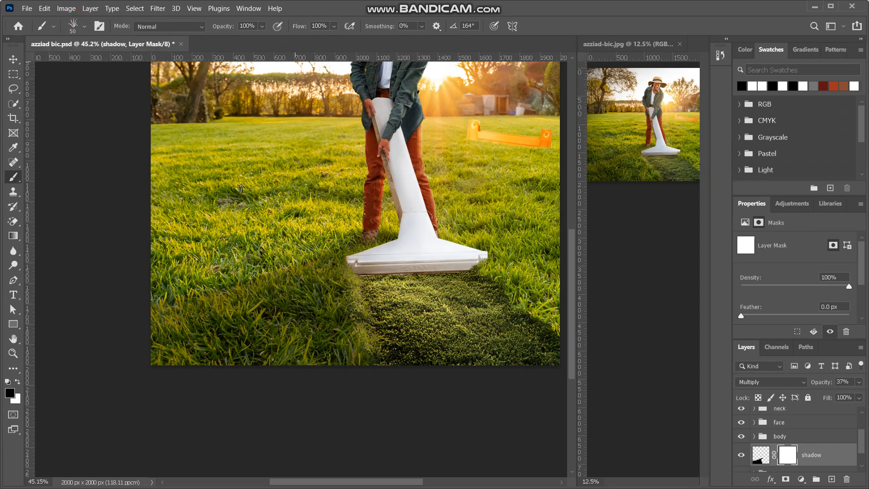
# Enlarge the grass brush to 250 px and paint black on the mask along the shadow's upper edge to break it into blades.
pyautogui.press(']')
pyautogui.press(']')
pyautogui.press(']')
pyautogui.press(']')
pyautogui.press(']')
pyautogui.press(']')
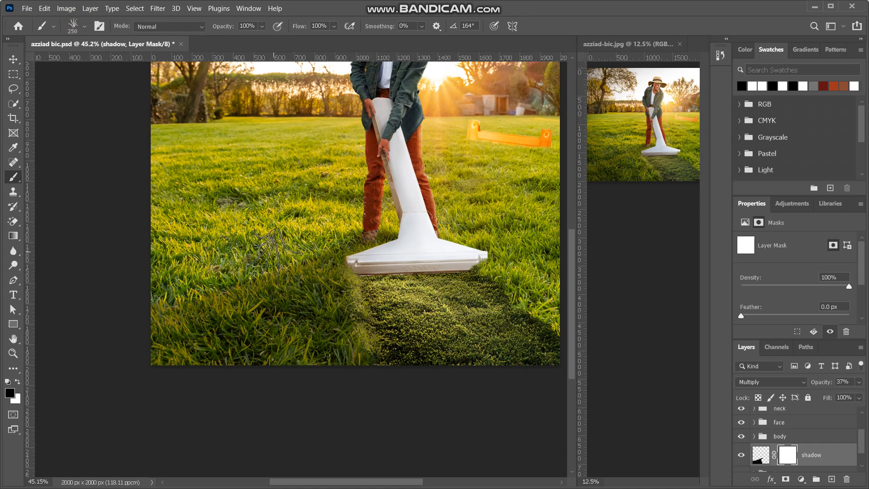
pyautogui.moveTo(325, 230); pyautogui.dragTo(359, 213)
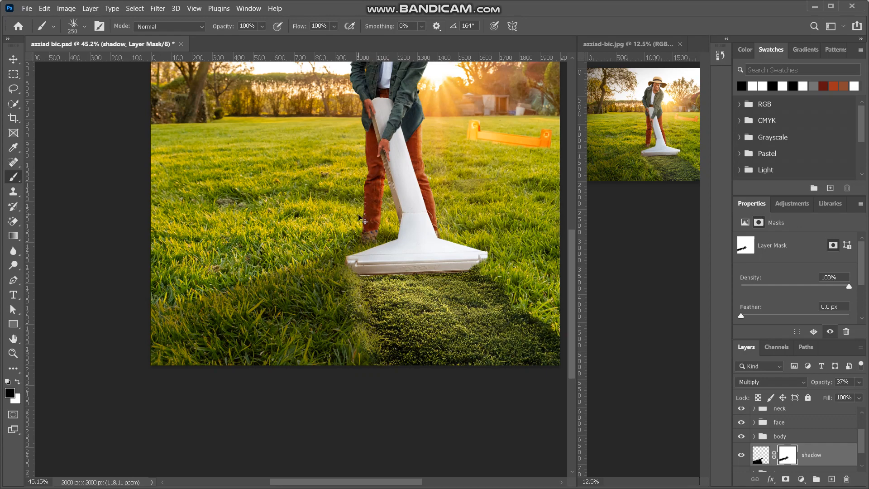
# Paint the shadow mask along the mown strip's left border with the grass brush at 50 px and 24% flow.
pyautogui.hotkey('ctrl', '+')
pyautogui.hotkey('ctrl', '+')
pyautogui.hotkey('ctrl', '+')
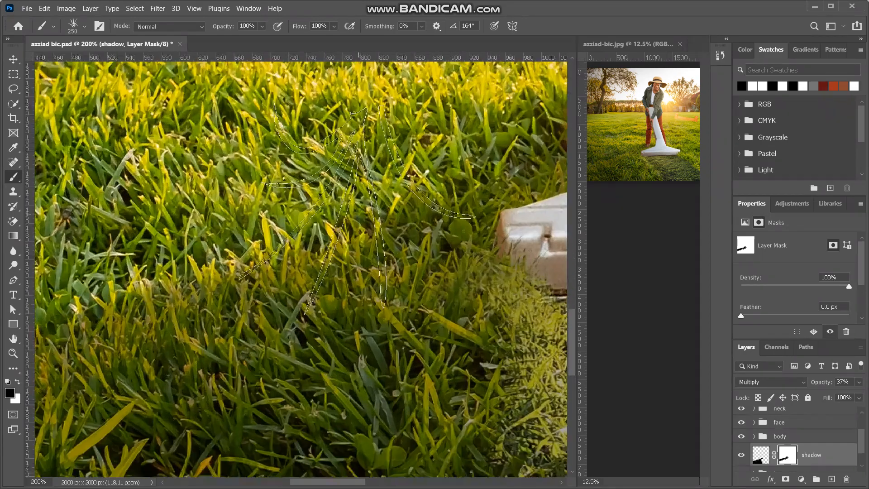
pyautogui.hscroll(6, 359, 214)
pyautogui.scroll(2, 358, 214)
pyautogui.hscroll(-3, 359, 214)
pyautogui.press('[')
pyautogui.press('[')
pyautogui.press('[')
pyautogui.press('[')
pyautogui.press('[')
pyautogui.press('[')
pyautogui.press('[')
pyautogui.press('[')
pyautogui.press('[')
pyautogui.press('[')
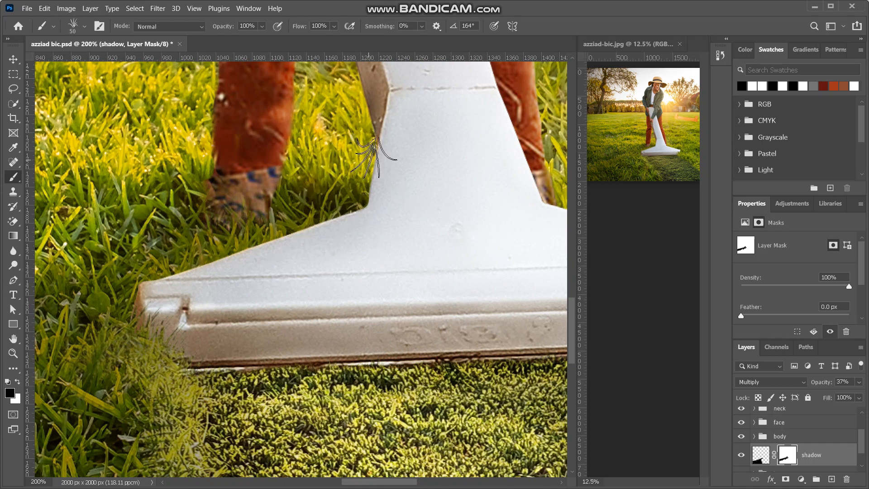
pyautogui.hscroll(-3, 312, 158)
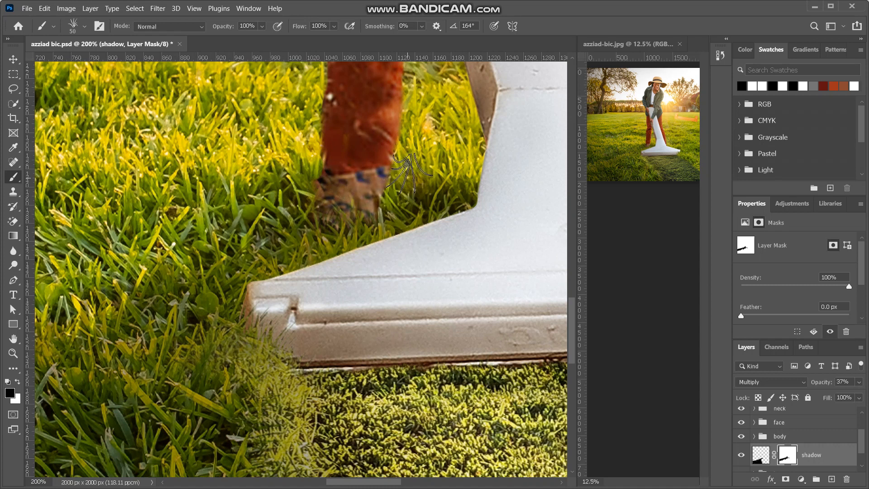
pyautogui.hotkey('ctrl', '-')
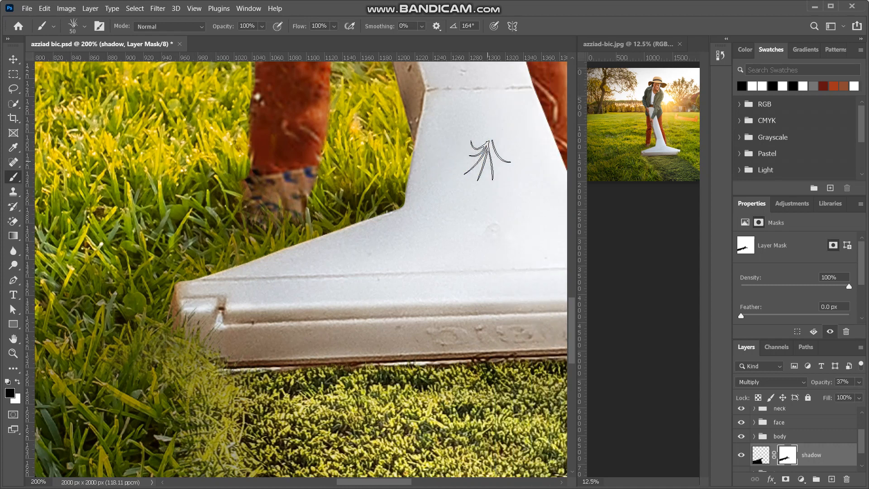
pyautogui.hotkey('ctrl', '-')
pyautogui.hscroll(-5, 487, 161)
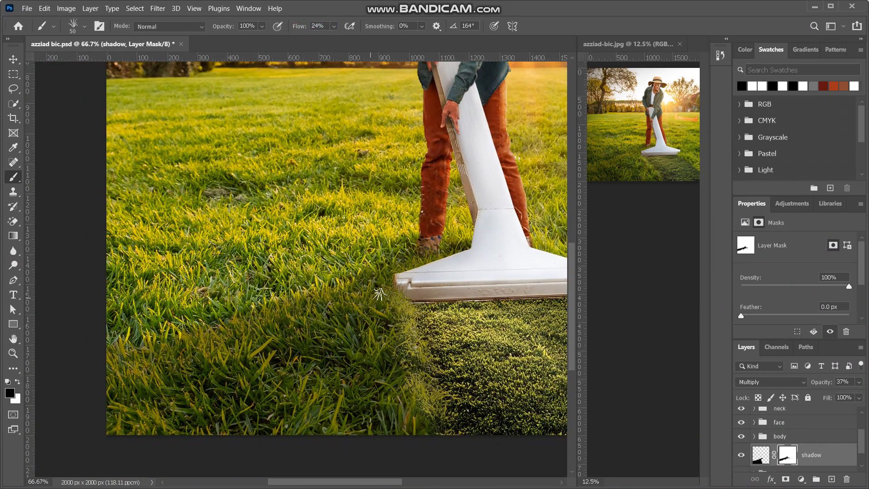
pyautogui.moveTo(401, 307)
pyautogui.mouseDown()
pyautogui.moveTo(409, 361)
pyautogui.moveTo(401, 357)
pyautogui.moveTo(412, 362)
pyautogui.moveTo(422, 434)
pyautogui.mouseUp()
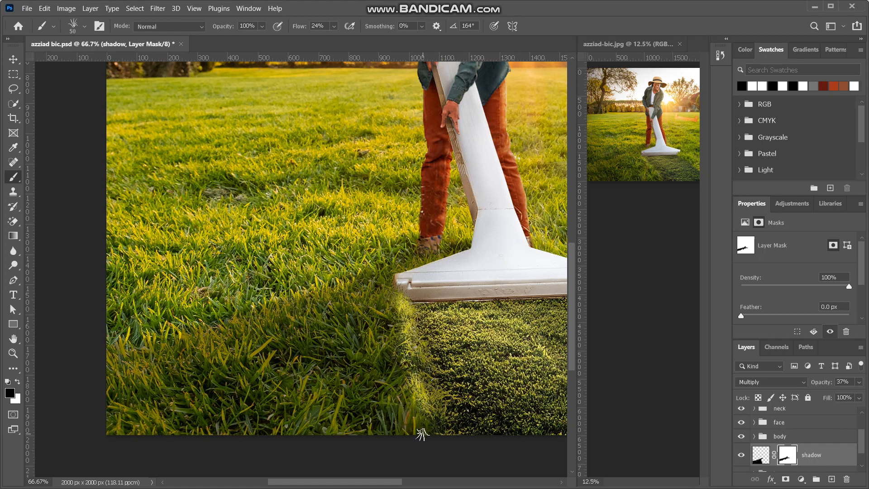
pyautogui.hscroll(1, 425, 437)
pyautogui.scroll(-2, 426, 437)
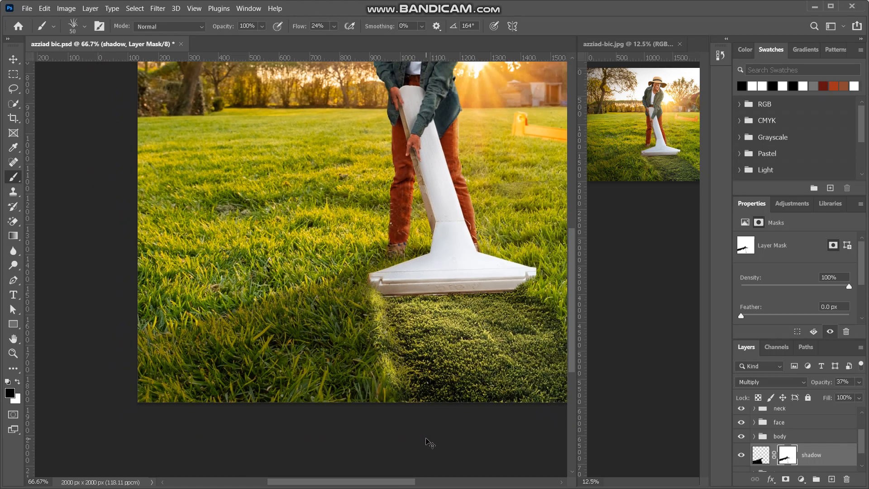
pyautogui.scroll(1, 425, 437)
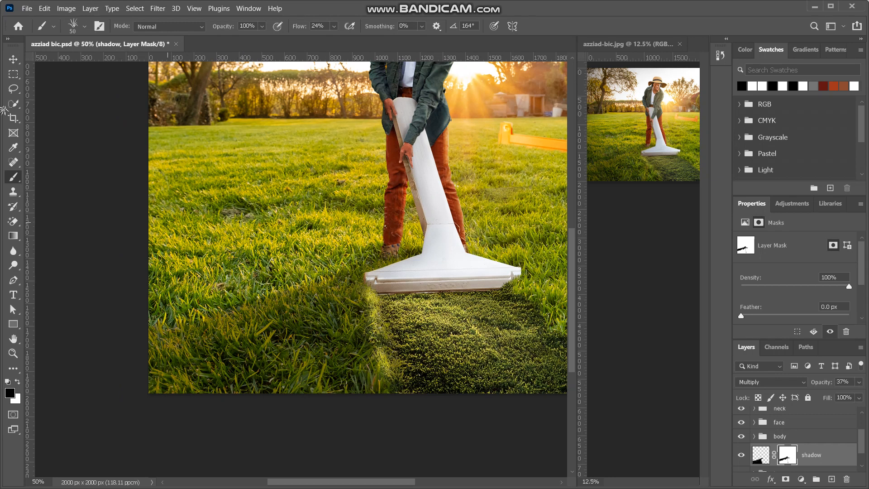
# Switch to the Soft Round brush, enlarge it, and fade the upper part of the shadow on its mask at 2% flow.
pyautogui.click(71, 28)
pyautogui.click(61, 169)
pyautogui.click(74, 29)
pyautogui.press(']')
pyautogui.press(']')
pyautogui.press(']')
pyautogui.press(']')
pyautogui.press(']')
pyautogui.press(']')
pyautogui.moveTo(297, 258)
pyautogui.mouseDown()
pyautogui.moveTo(200, 328)
pyautogui.moveTo(241, 299)
pyautogui.moveTo(238, 312)
pyautogui.moveTo(154, 370)
pyautogui.moveTo(256, 282)
pyautogui.moveTo(251, 323)
pyautogui.moveTo(139, 408)
pyautogui.moveTo(288, 292)
pyautogui.moveTo(301, 299)
pyautogui.moveTo(307, 275)
pyautogui.moveTo(289, 302)
pyautogui.mouseUp()
# Reduce the soft brush to 150 px and fade the shadow beside the mown strip on the mask, raising the flow to 11%.
pyautogui.press('[')
pyautogui.press('[')
pyautogui.press('[')
pyautogui.press('[')
pyautogui.press('[')
pyautogui.press('[')
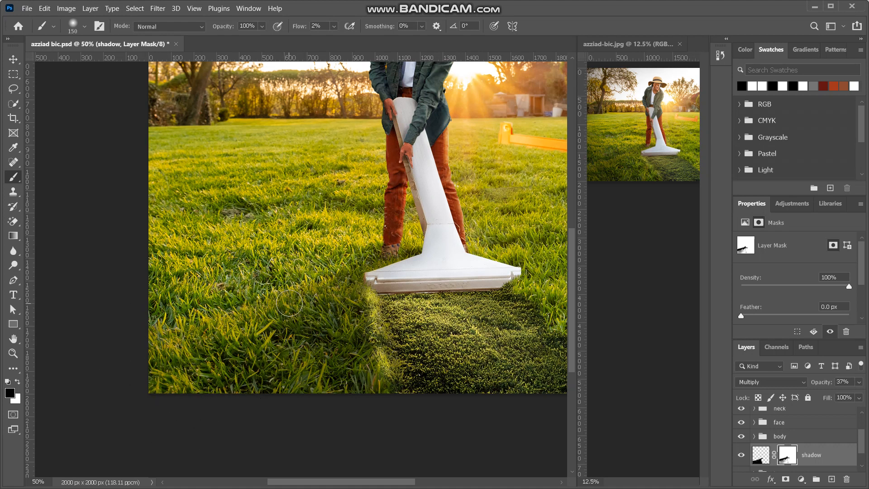
pyautogui.moveTo(355, 295)
pyautogui.mouseDown()
pyautogui.moveTo(363, 298)
pyautogui.moveTo(345, 286)
pyautogui.moveTo(362, 274)
pyautogui.moveTo(367, 286)
pyautogui.moveTo(344, 319)
pyautogui.moveTo(356, 321)
pyautogui.moveTo(357, 394)
pyautogui.moveTo(342, 384)
pyautogui.moveTo(360, 309)
pyautogui.moveTo(393, 366)
pyautogui.moveTo(387, 398)
pyautogui.mouseUp()
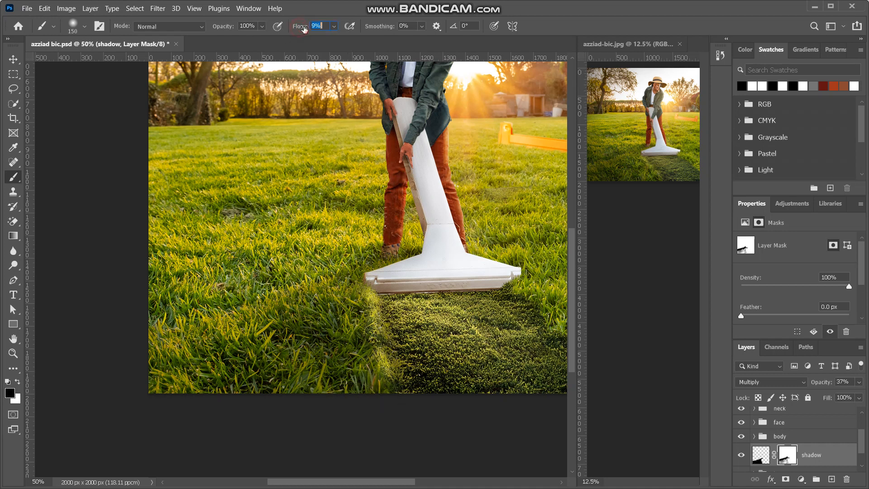
pyautogui.moveTo(352, 294)
pyautogui.mouseDown()
pyautogui.moveTo(366, 314)
pyautogui.moveTo(351, 366)
pyautogui.moveTo(359, 394)
pyautogui.moveTo(251, 407)
pyautogui.moveTo(287, 392)
pyautogui.moveTo(366, 321)
pyautogui.moveTo(351, 331)
pyautogui.moveTo(345, 307)
pyautogui.moveTo(357, 310)
pyautogui.moveTo(342, 352)
pyautogui.moveTo(321, 345)
pyautogui.moveTo(329, 360)
pyautogui.moveTo(309, 372)
pyautogui.moveTo(231, 391)
pyautogui.moveTo(266, 411)
pyautogui.moveTo(351, 373)
pyautogui.moveTo(352, 331)
pyautogui.moveTo(339, 403)
pyautogui.moveTo(346, 390)
pyautogui.moveTo(363, 391)
pyautogui.moveTo(363, 309)
pyautogui.moveTo(360, 378)
pyautogui.moveTo(375, 412)
pyautogui.moveTo(398, 422)
pyautogui.moveTo(318, 401)
pyautogui.mouseUp()
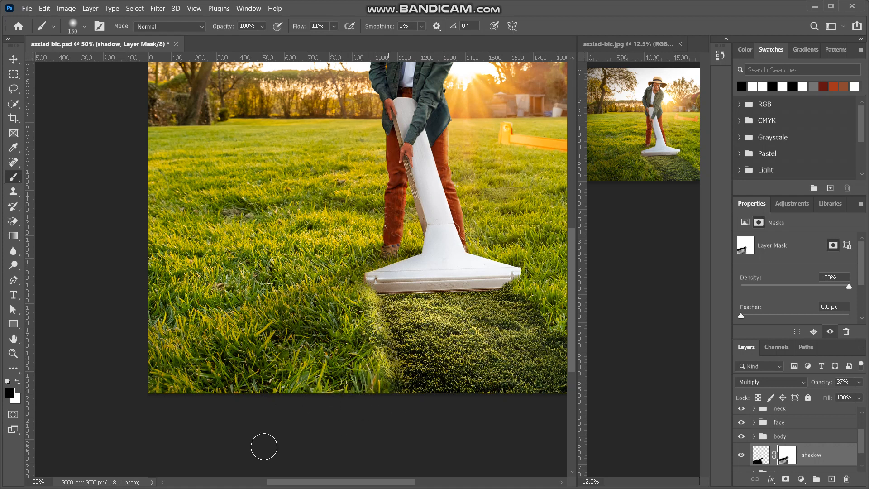
# Enlarge the soft brush to 400 px and review the faded shadow against the whole composition.
pyautogui.hotkey('ctrl', '-')
pyautogui.hotkey('ctrl', '-')
pyautogui.hotkey('ctrl', '+')
pyautogui.hotkey('ctrl', '+')
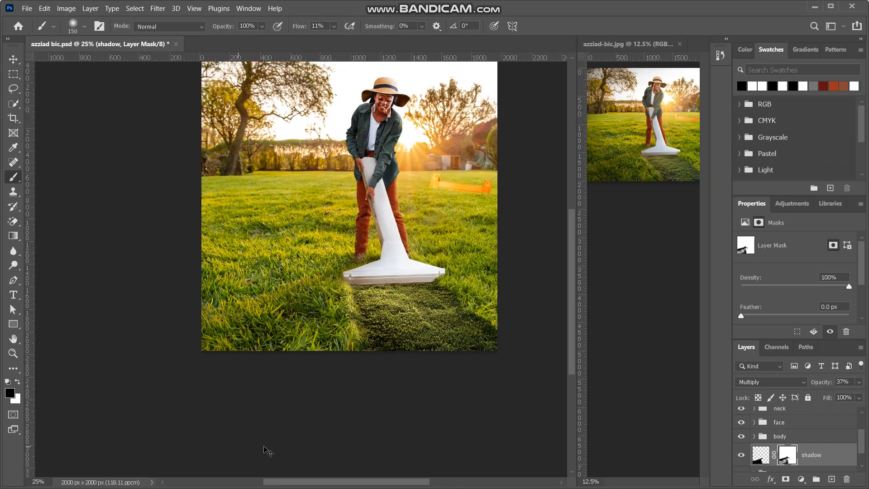
pyautogui.press(']')
pyautogui.press(']')
pyautogui.press(']')
pyautogui.press(']')
pyautogui.press(']')
pyautogui.scroll(-2, 255, 362)
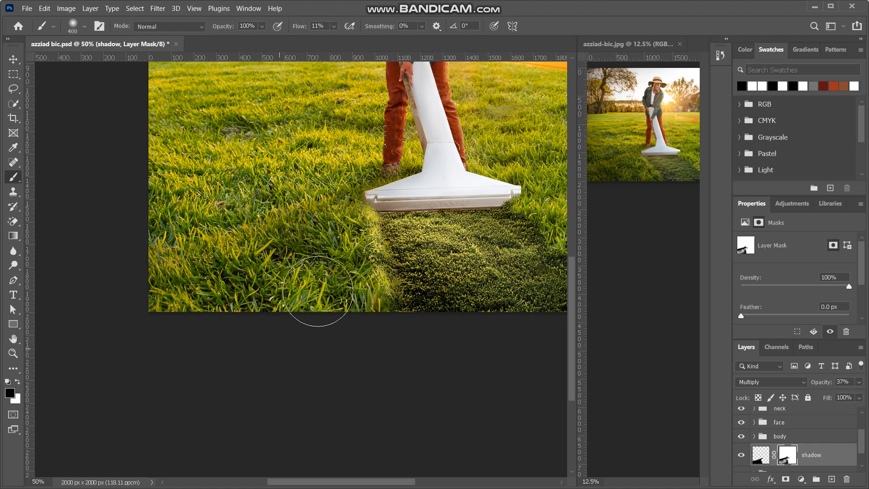
pyautogui.hotkey('ctrl', '-')
pyautogui.hotkey('ctrl', '-')
pyautogui.hotkey('ctrl', '-')
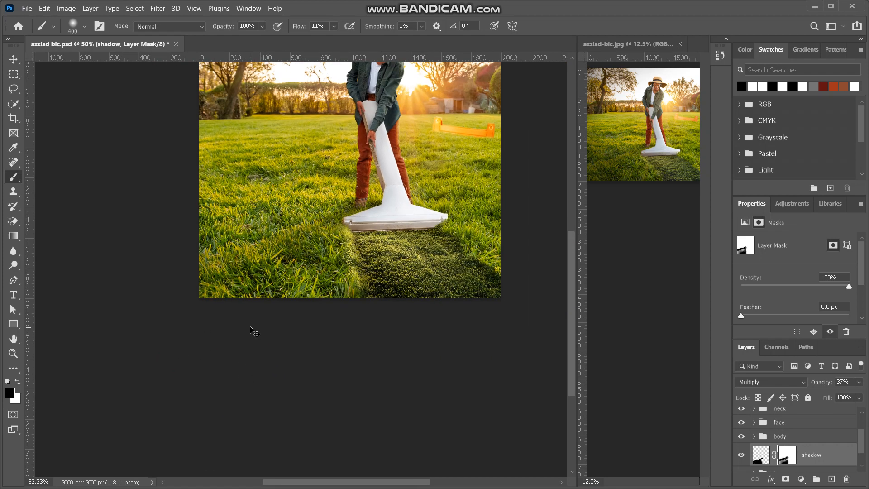
pyautogui.hotkey('ctrl', '0')
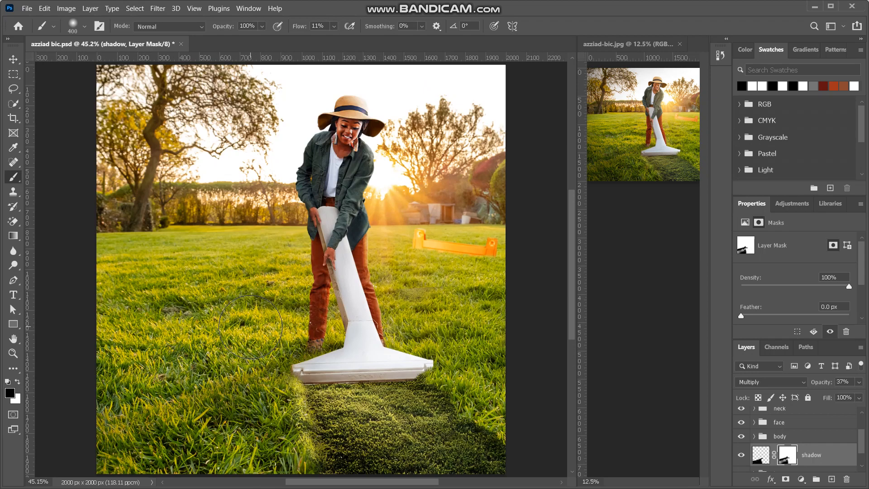
# Add a Curves adjustment layer directly above Curves 10 inside the land group.
pyautogui.hotkey('ctrl', '-')
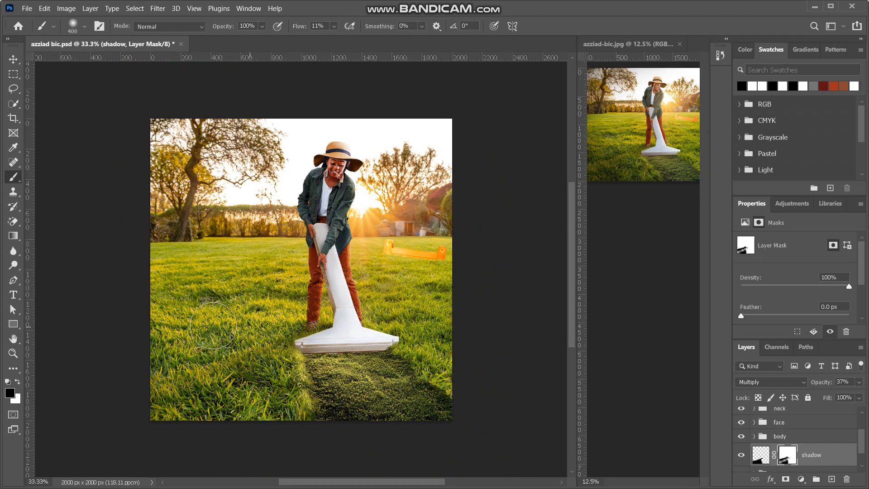
pyautogui.hotkey('ctrl', '0')
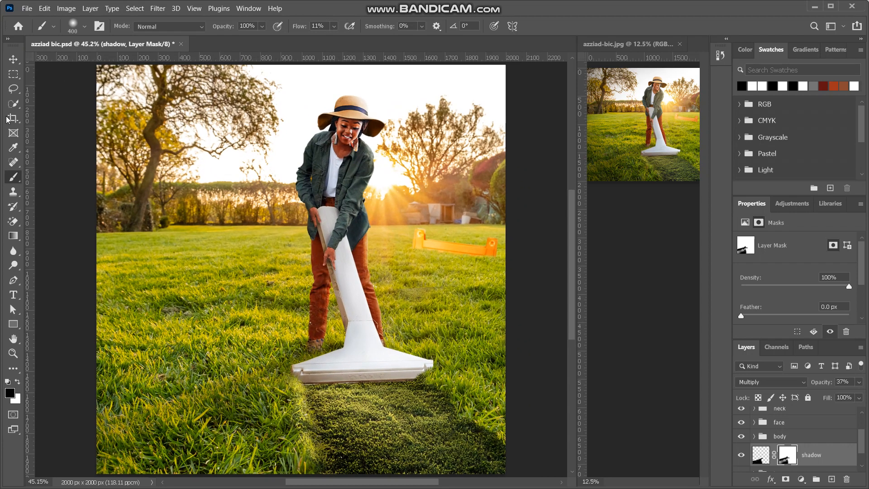
pyautogui.click(14, 59)
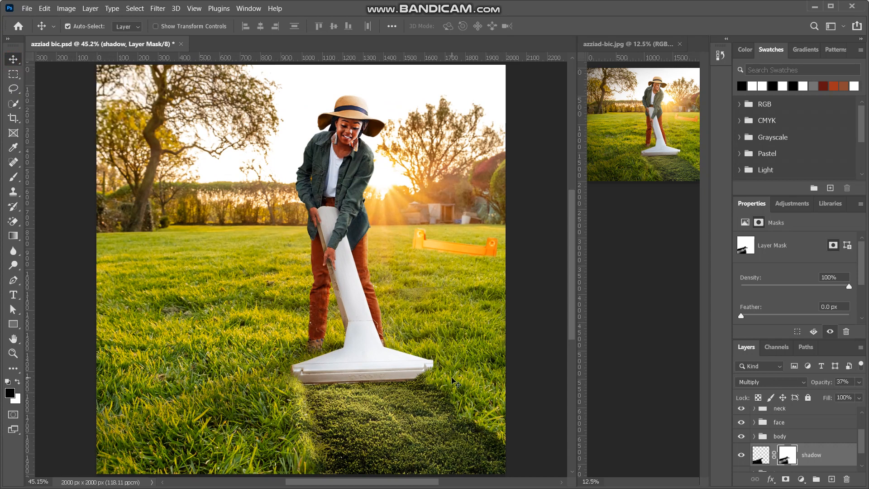
pyautogui.scroll(-2, 781, 439)
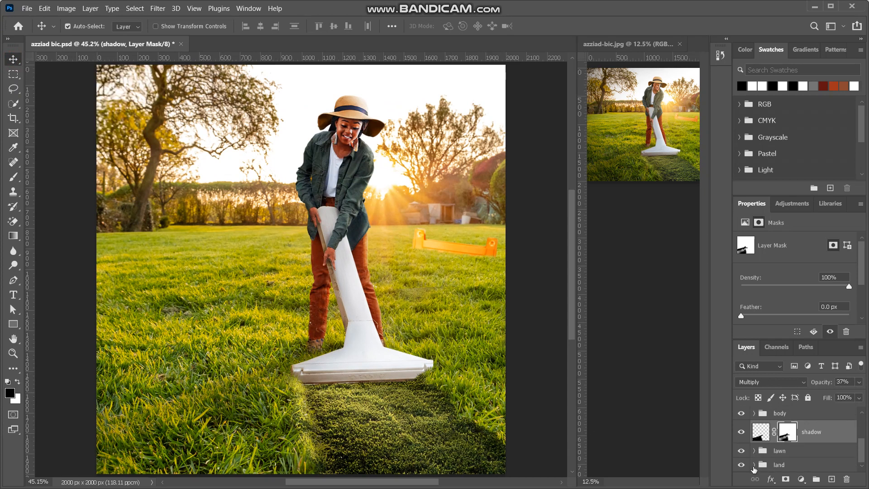
pyautogui.click(753, 465)
pyautogui.scroll(-3, 796, 455)
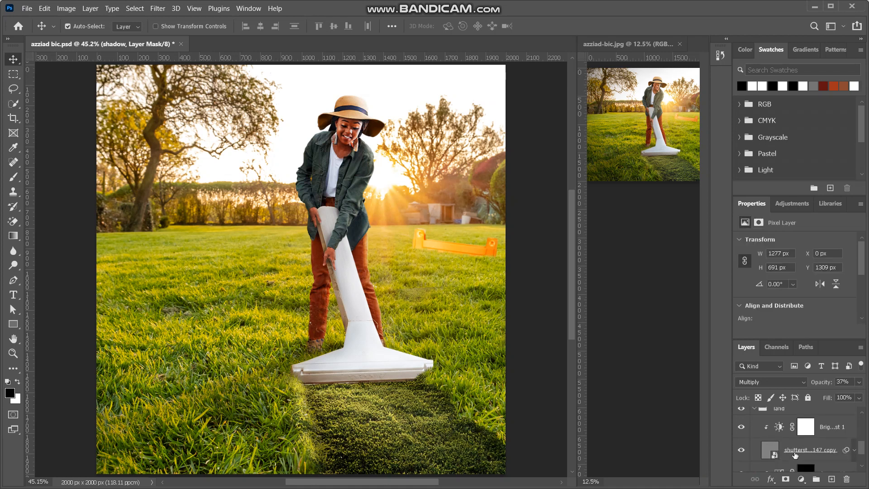
pyautogui.scroll(-1, 795, 455)
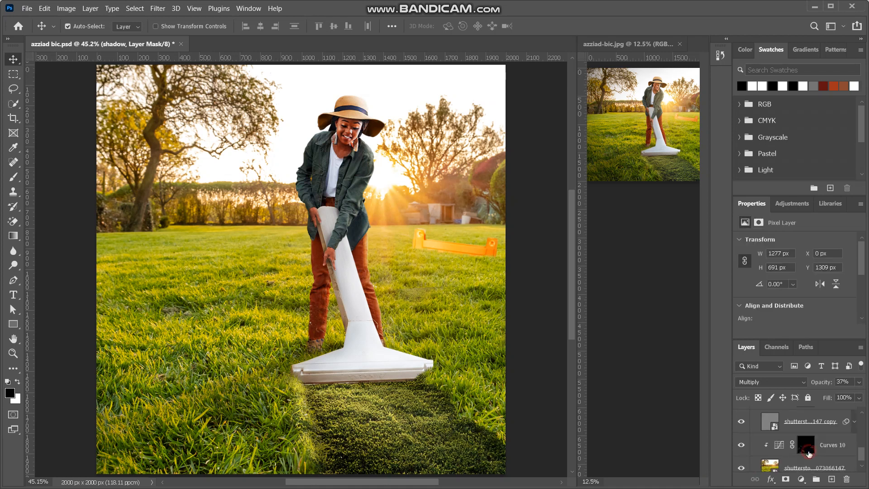
pyautogui.click(806, 450)
pyautogui.click(802, 481)
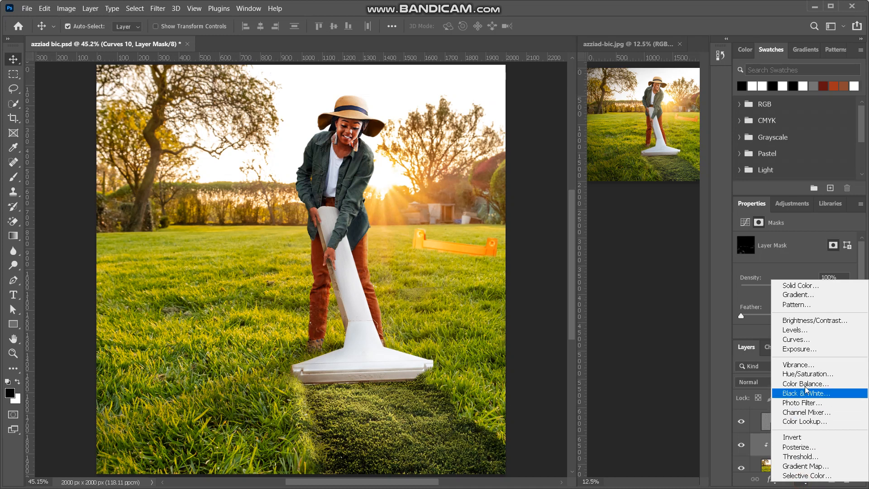
pyautogui.click(805, 343)
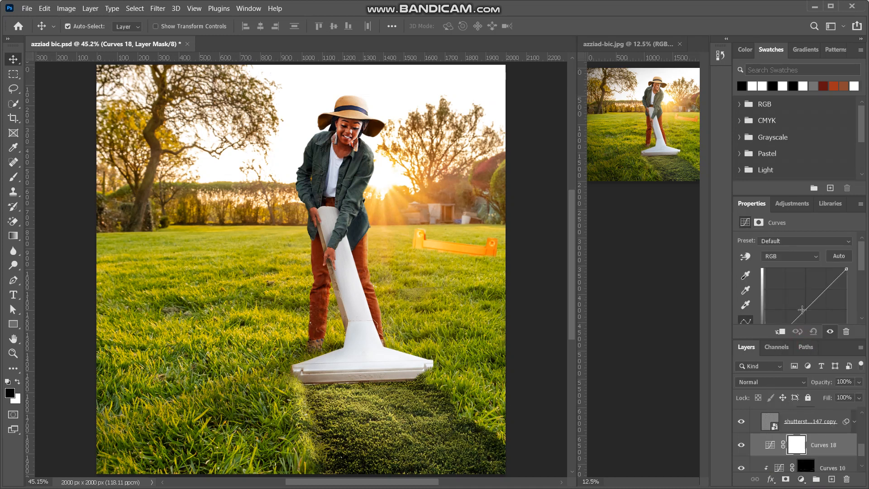
# Clip the new Curves layer to the one below, bend its curve upward to brighten, and invert its mask to black.
pyautogui.click(780, 332)
pyautogui.moveTo(795, 317)
pyautogui.mouseDown()
pyautogui.moveTo(779, 306)
pyautogui.moveTo(785, 313)
pyautogui.mouseUp()
pyautogui.hotkey('ctrl', 'i')
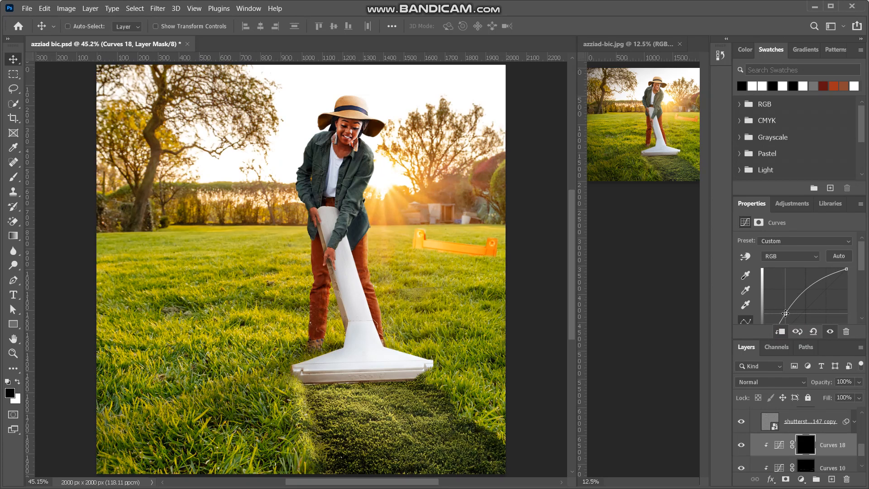
# Switch to the Brush tool with the 50 px grass brush for work on the Curves 18 mask.
pyautogui.hotkey('ctrl', '+')
pyautogui.hotkey('ctrl', '+')
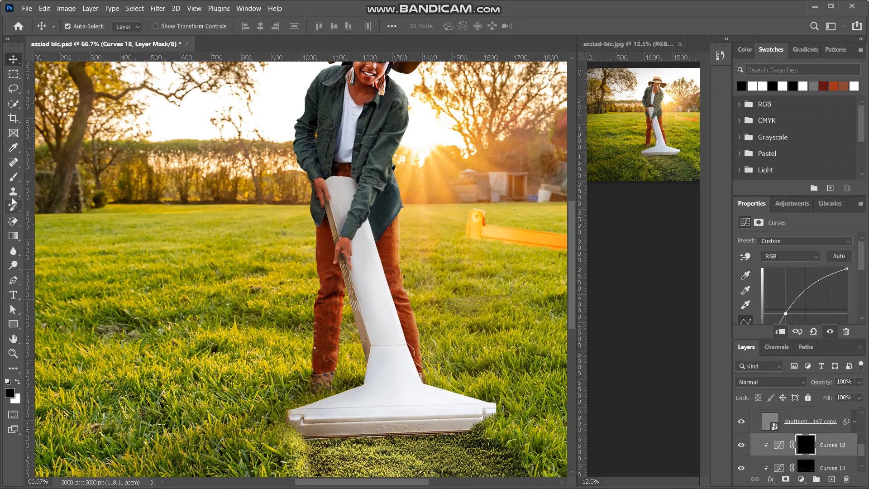
pyautogui.click(13, 177)
pyautogui.click(76, 27)
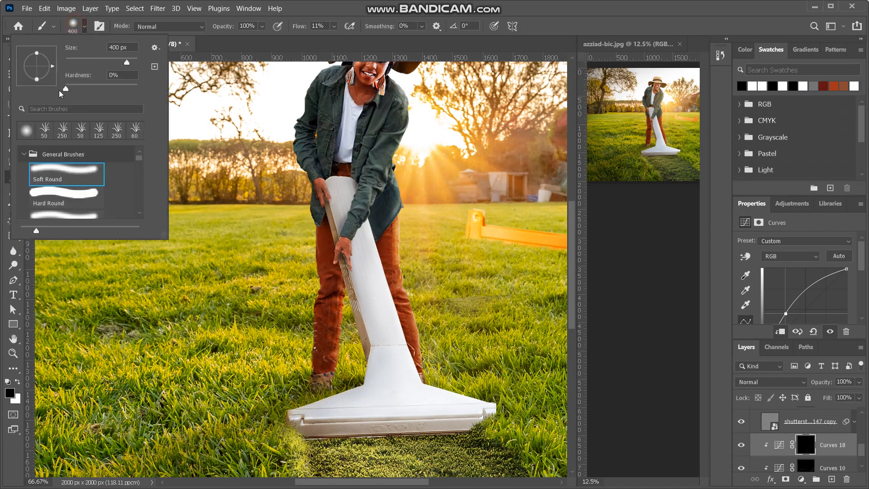
pyautogui.click(45, 131)
pyautogui.click(75, 27)
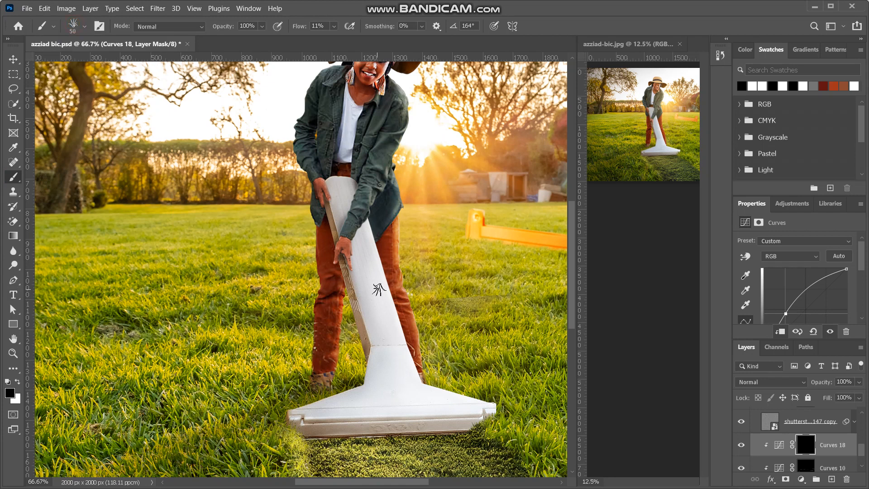
# Rotate the grass brush to -10° and paint white at 1% flow on the Curves 18 mask beside the mown strip, enlarging it to 80 px.
pyautogui.hscroll(3, 378, 288)
pyautogui.scroll(-3, 378, 289)
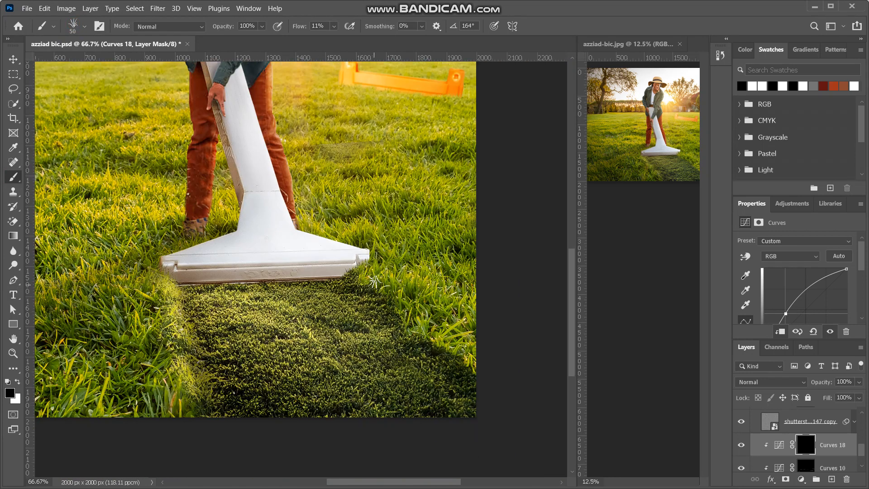
pyautogui.click(74, 32)
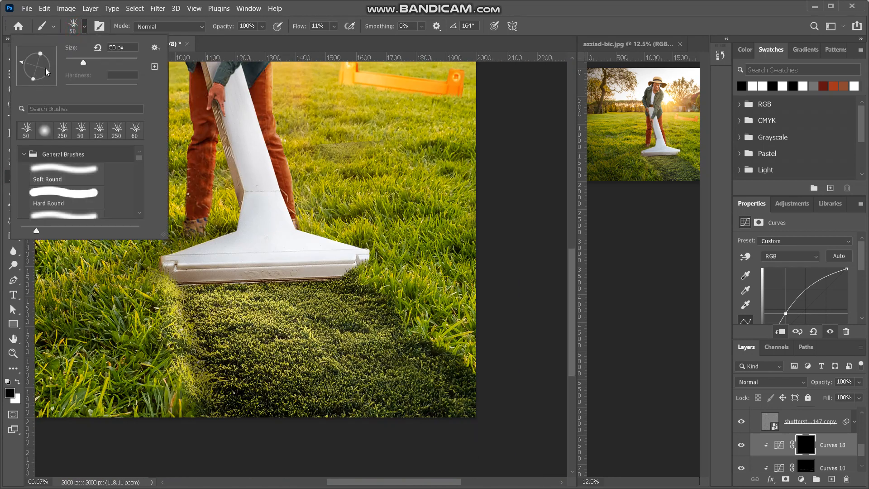
pyautogui.click(73, 18)
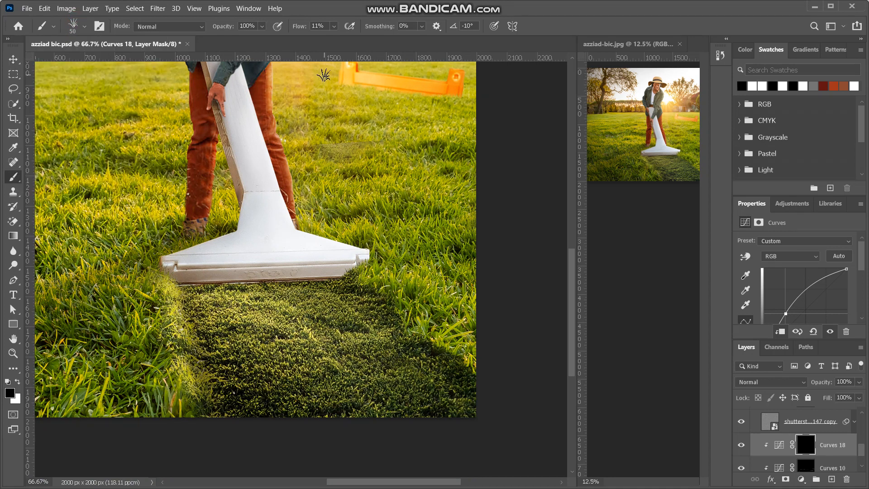
pyautogui.press('x')
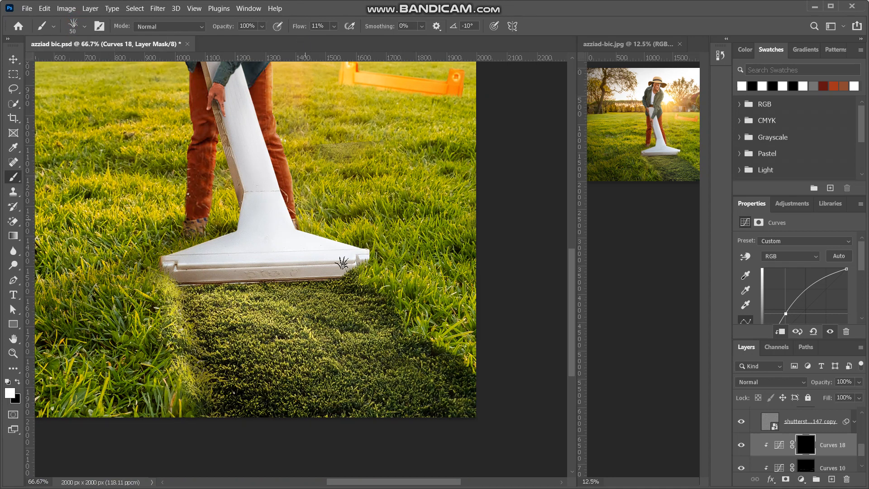
pyautogui.moveTo(307, 28); pyautogui.dragTo(296, 31)
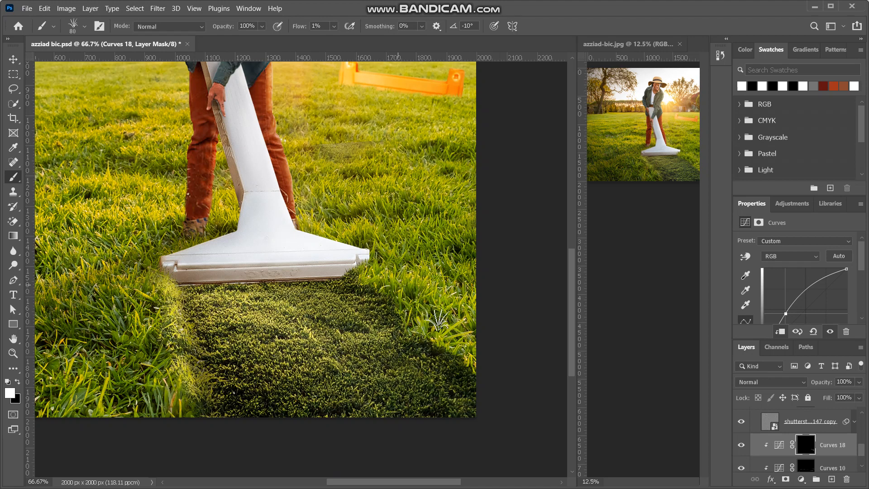
# Select the layer mask of the shutterstock grass layer beneath Curves 17 in the lawn group.
pyautogui.scroll(5, 344, 279)
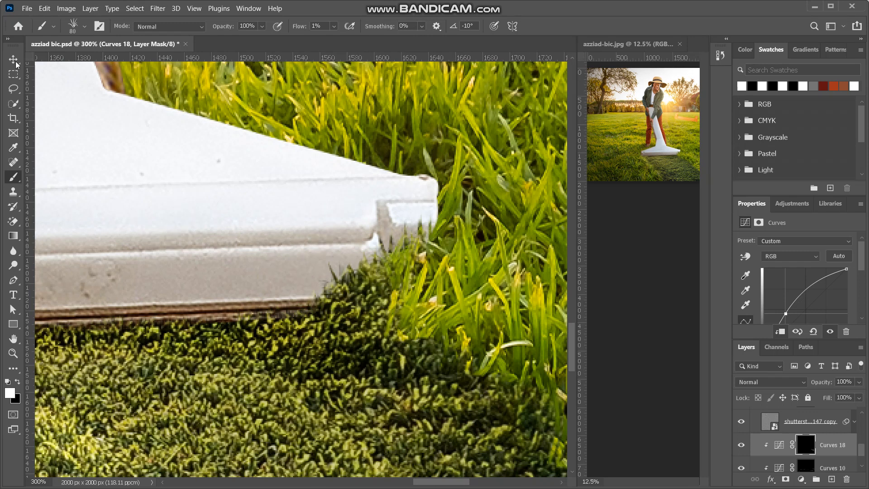
pyautogui.click(14, 62)
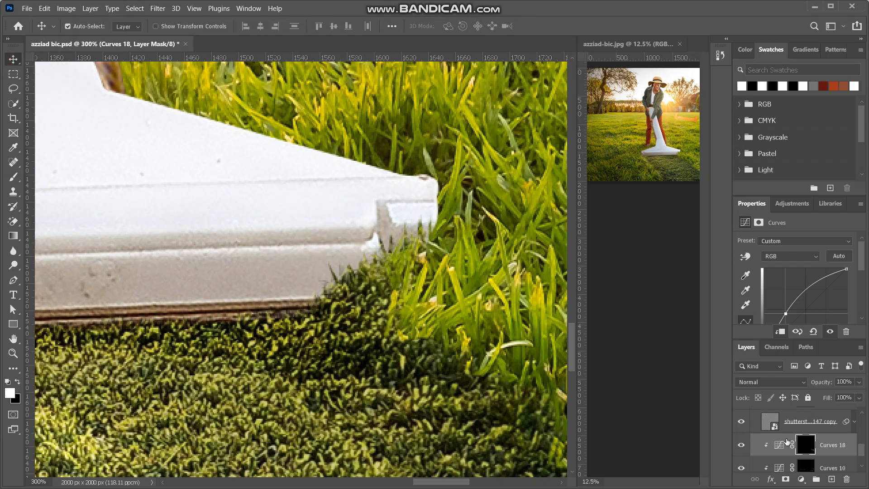
pyautogui.scroll(4, 786, 441)
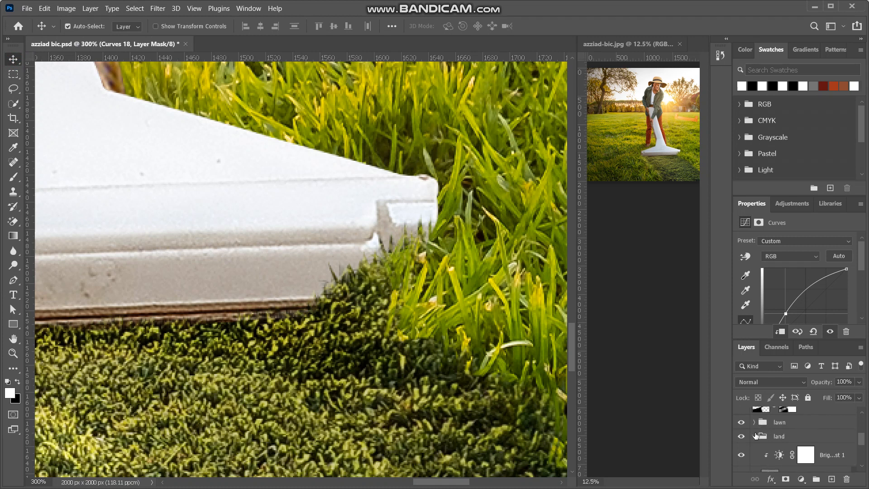
pyautogui.click(754, 423)
pyautogui.scroll(-2, 768, 432)
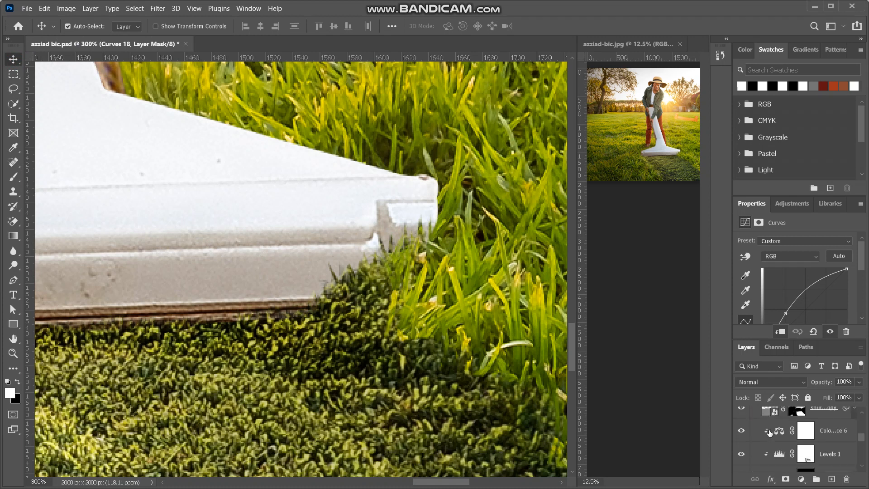
pyautogui.scroll(4, 785, 437)
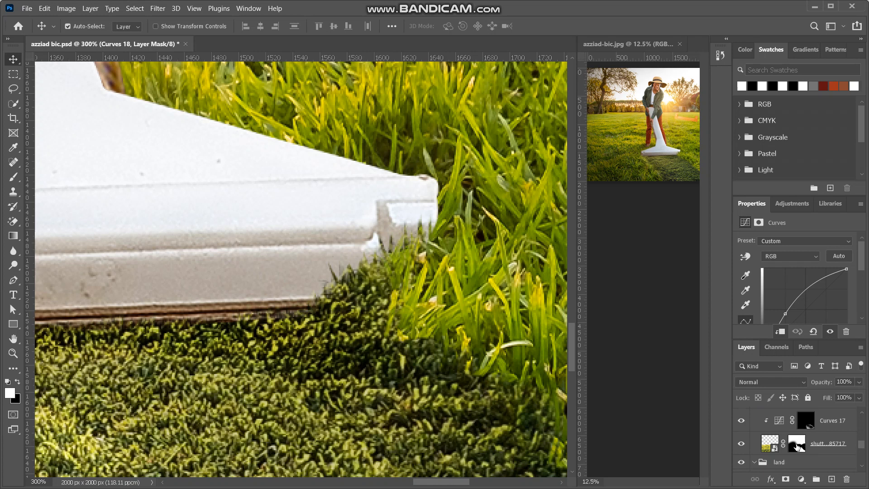
pyautogui.click(797, 444)
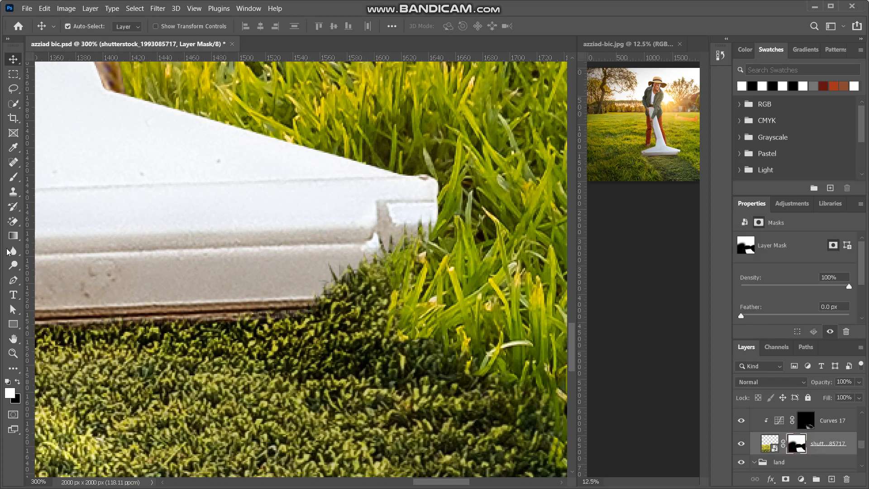
# Rotate the grass brush to -175° and reduce it to 35 px.
pyautogui.click(14, 177)
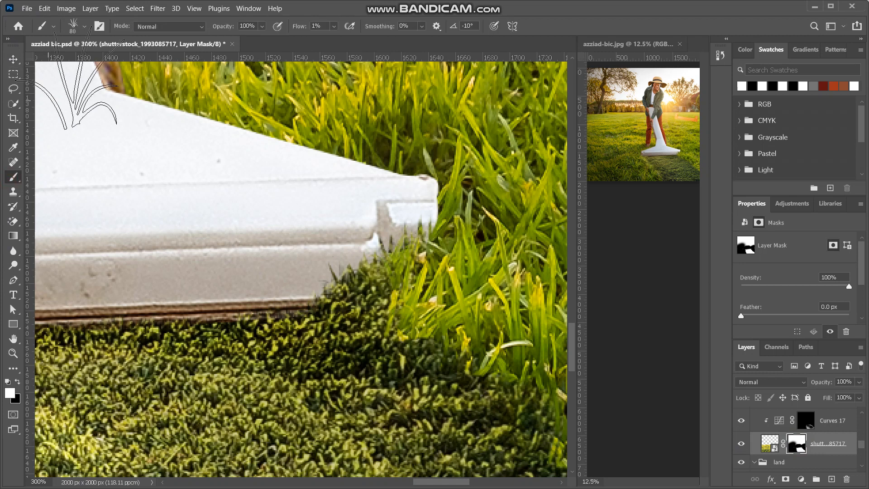
pyautogui.click(75, 27)
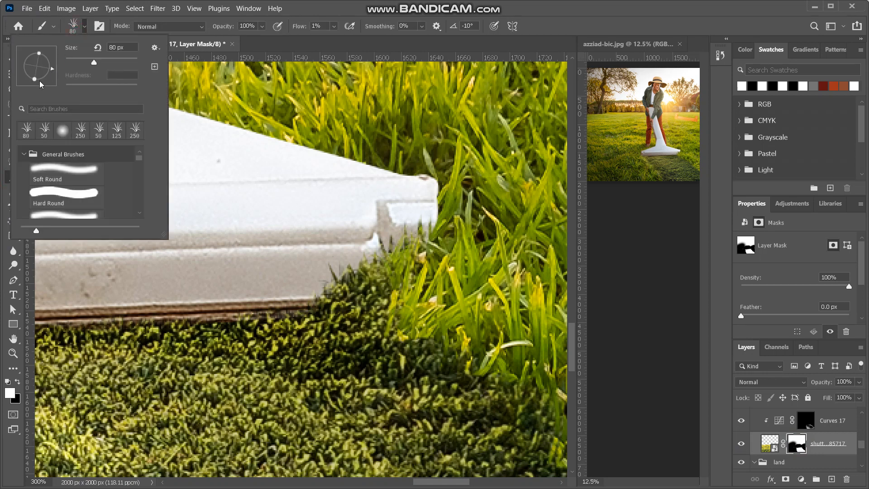
pyautogui.click(78, 26)
pyautogui.press('[')
pyautogui.press('[')
pyautogui.press('[')
pyautogui.press('[')
pyautogui.press('[')
pyautogui.press('[')
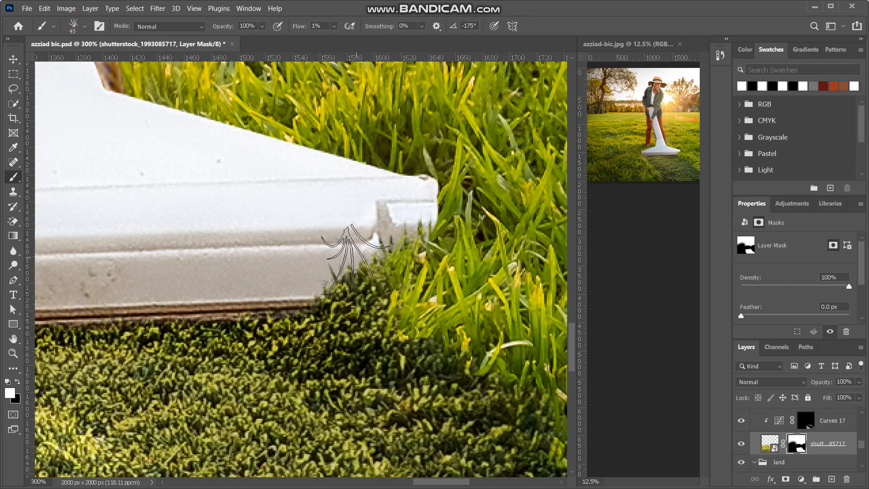
# Paint black at 100% flow on the mask to hide mown grass beneath the right corner of the razor head.
pyautogui.press('x')
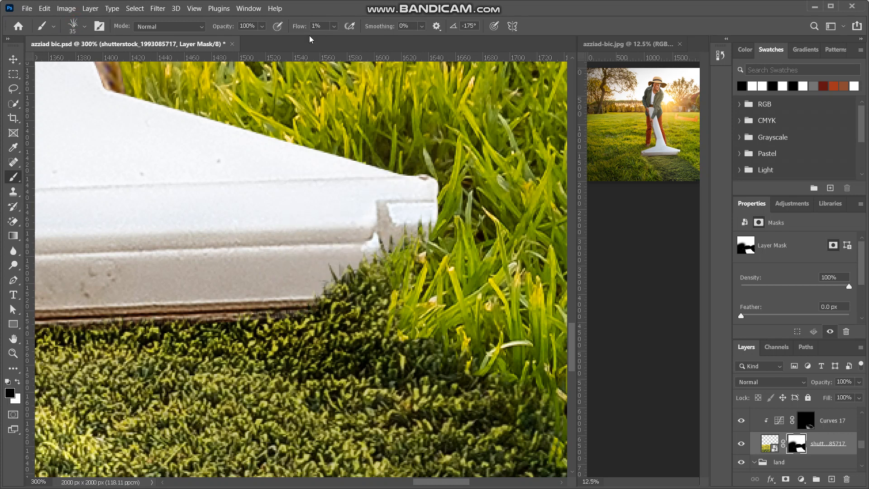
pyautogui.moveTo(301, 28); pyautogui.dragTo(434, 51)
pyautogui.moveTo(333, 274)
pyautogui.mouseDown()
pyautogui.moveTo(356, 249)
pyautogui.moveTo(358, 273)
pyautogui.moveTo(367, 250)
pyautogui.moveTo(380, 289)
pyautogui.mouseUp()
pyautogui.click(380, 247)
pyautogui.moveTo(388, 265)
pyautogui.mouseDown()
pyautogui.moveTo(353, 292)
pyautogui.moveTo(362, 282)
pyautogui.moveTo(392, 292)
pyautogui.mouseUp()
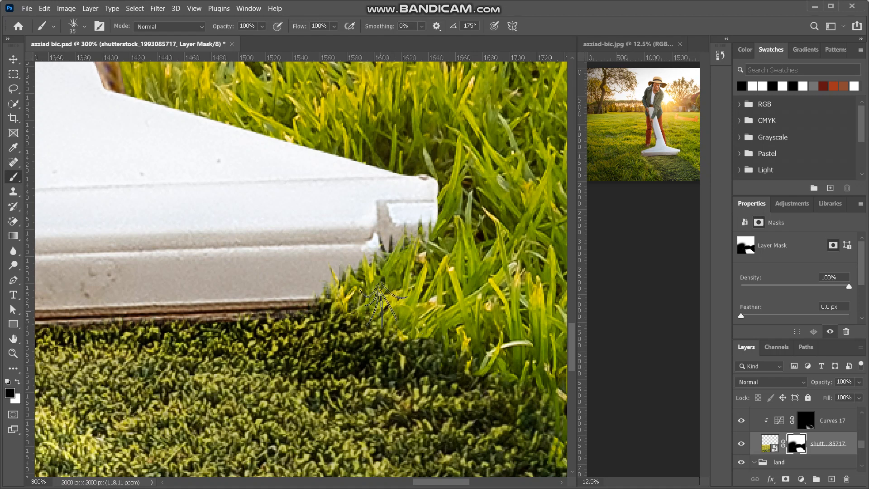
# Check the repainted razor corner at several magnifications and select the Curves 10 mask in the land group.
pyautogui.hotkey('ctrl', '1')
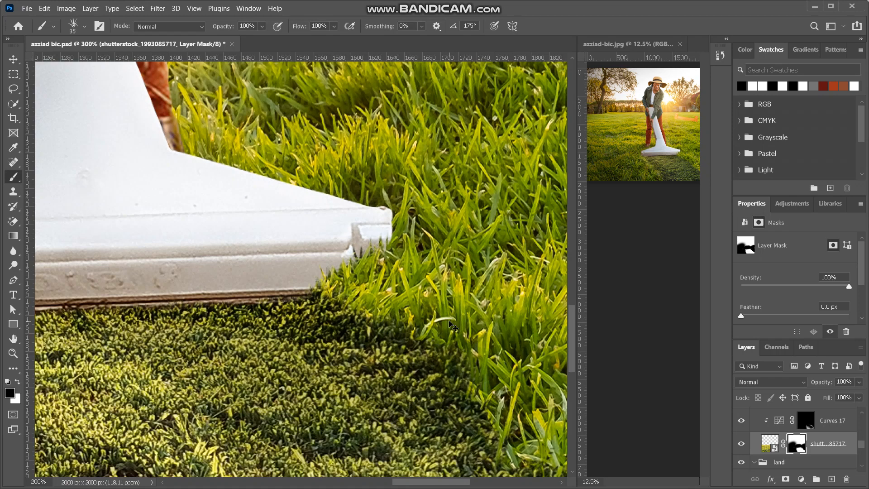
pyautogui.hotkey('ctrl', '-')
pyautogui.hotkey('ctrl', '-')
pyautogui.hotkey('ctrl', '+')
pyautogui.hotkey('ctrl', '+')
pyautogui.hotkey('ctrl', '+')
pyautogui.click(14, 59)
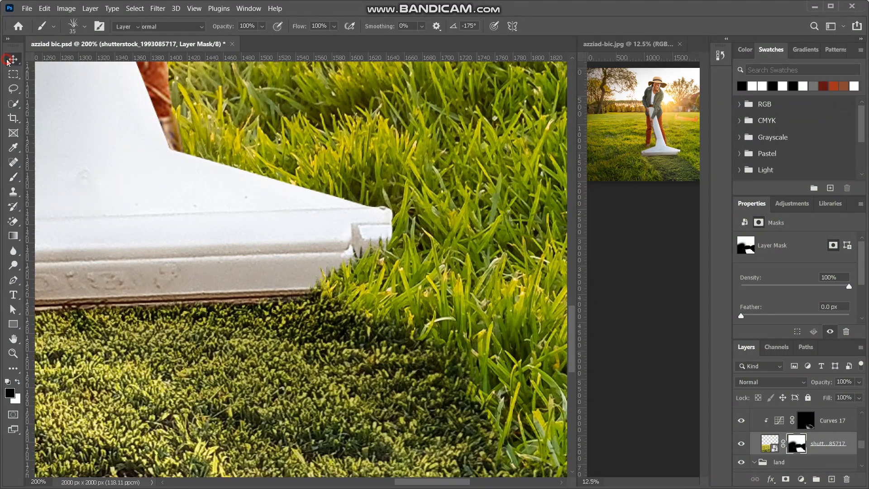
pyautogui.scroll(-3, 777, 446)
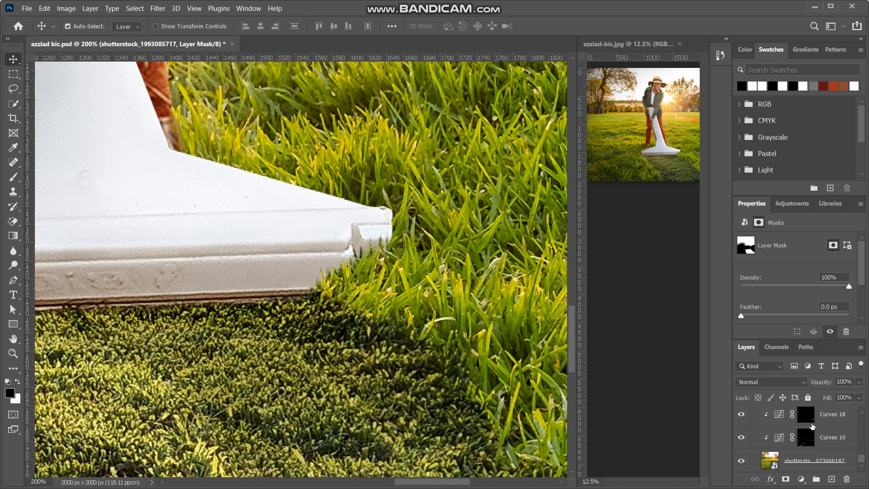
pyautogui.click(806, 439)
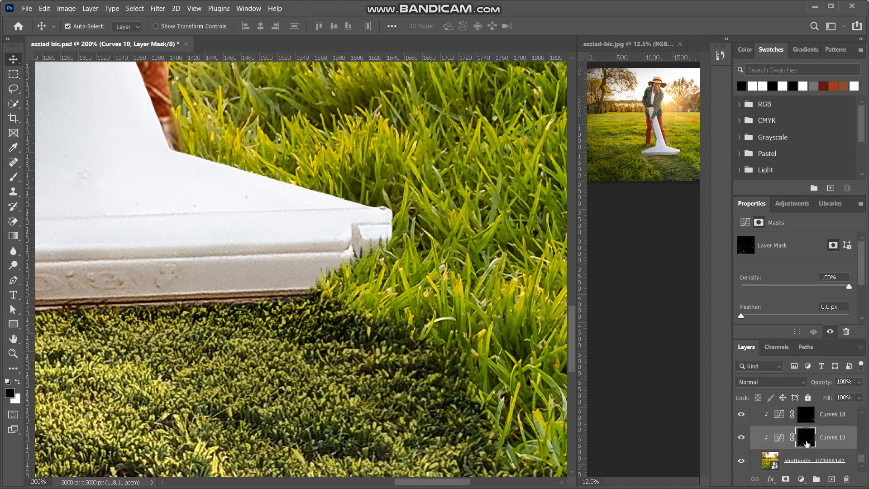
# Paint white on the Curves 10 mask with the 35 px grass brush to darken the grass under the razor's right corner.
pyautogui.click(13, 178)
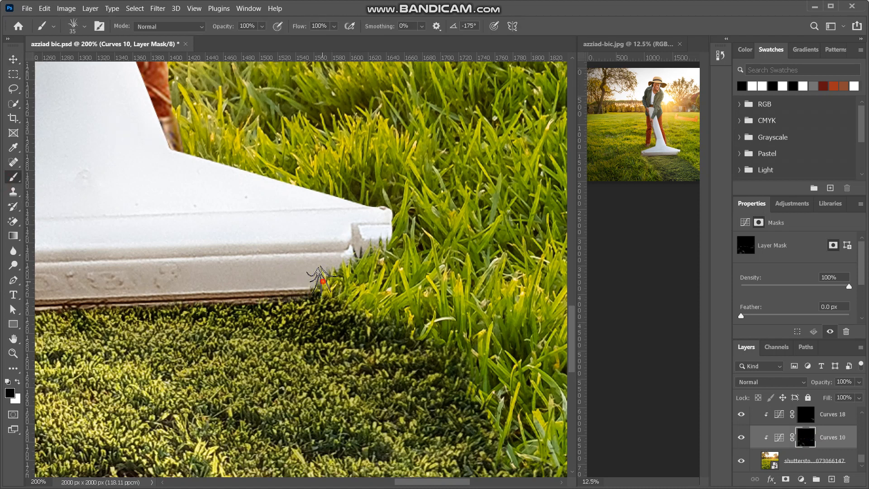
pyautogui.press('x')
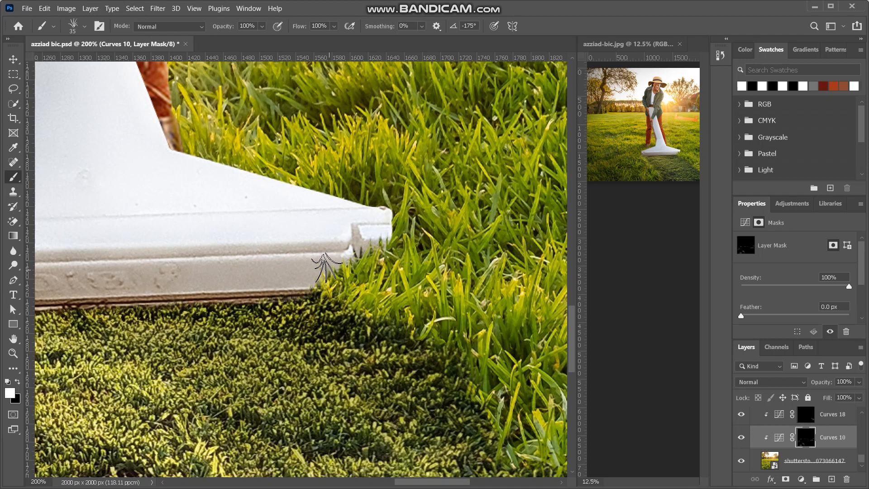
pyautogui.click(326, 267)
pyautogui.click(334, 277)
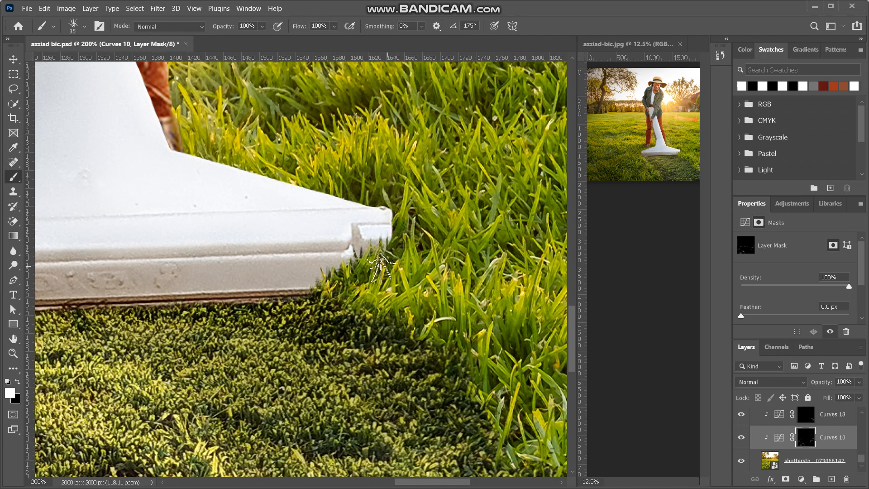
# Examine the darkened grass around the razor head's right corner at several magnifications and in the full image.
pyautogui.hscroll(2, 414, 285)
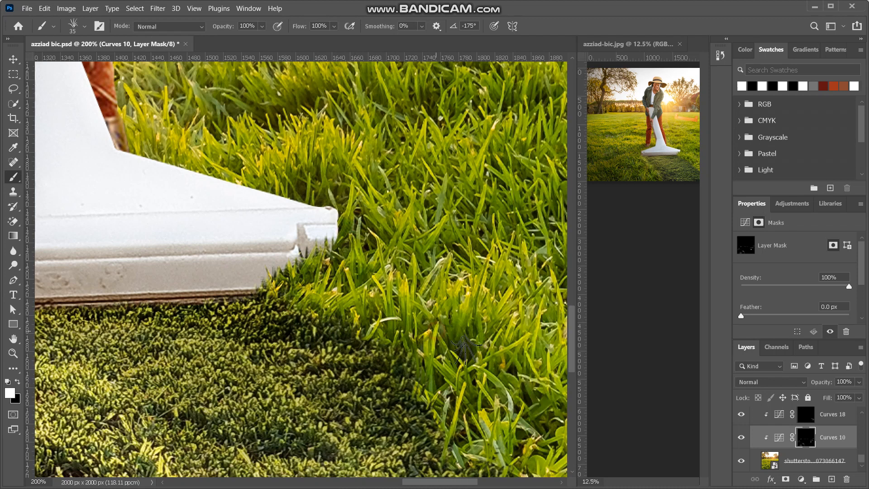
pyautogui.hotkey('ctrl', '-')
pyautogui.hotkey('ctrl', '-')
pyautogui.hotkey('ctrl', '-')
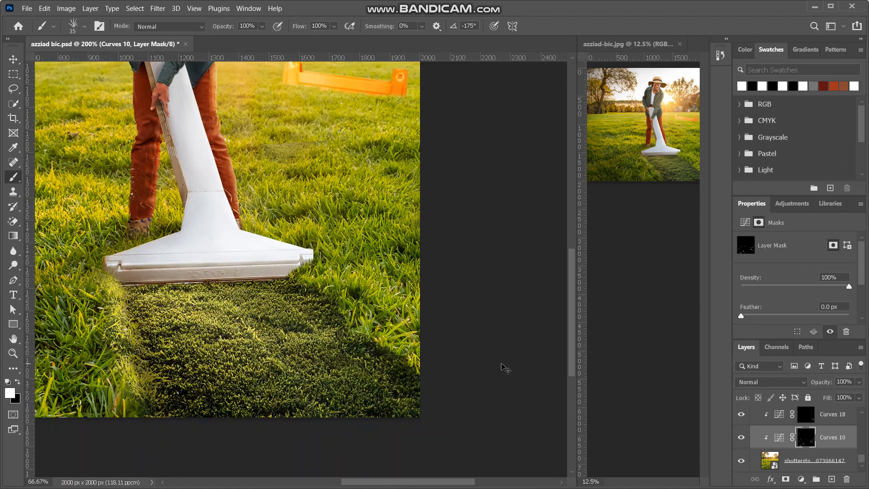
pyautogui.hotkey('ctrl', '+')
pyautogui.hotkey('ctrl', '+')
pyautogui.press('z')
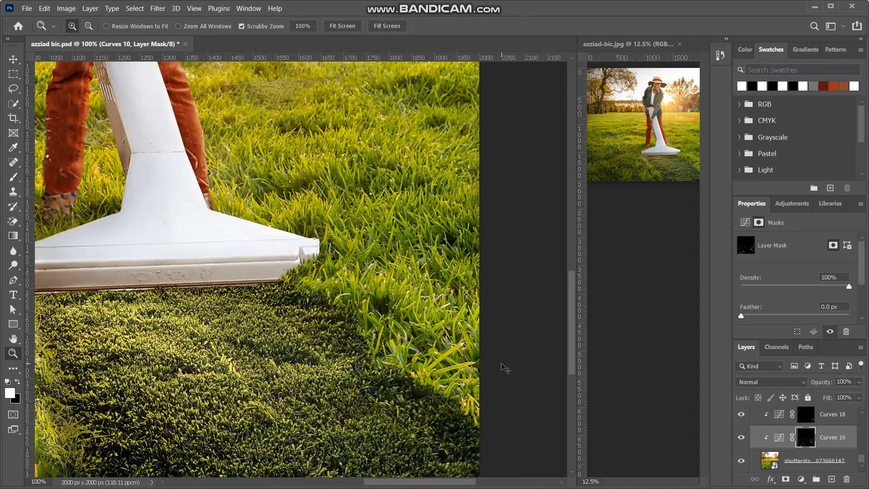
pyautogui.click(502, 364)
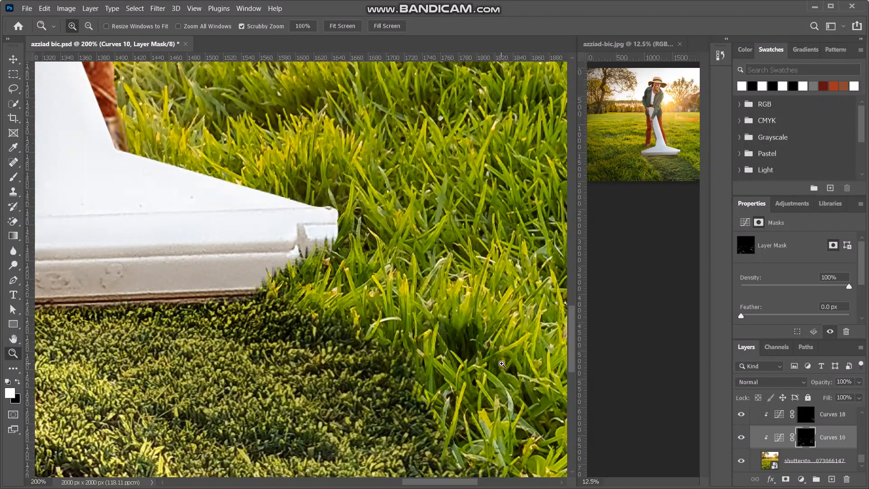
pyautogui.moveTo(265, 274); pyautogui.dragTo(265, 292)
pyautogui.hotkey('ctrl', '0')
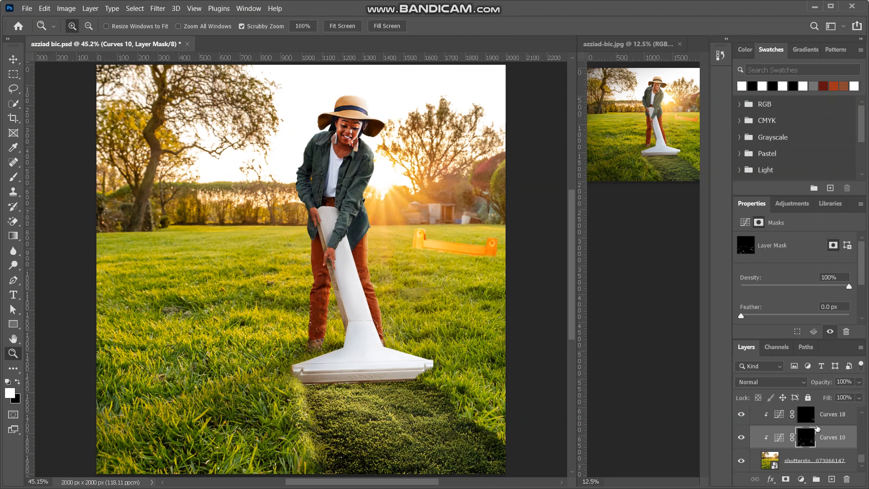
# Add a new empty layer above the lid group and choose the Soft Round brush.
pyautogui.scroll(10, 817, 428)
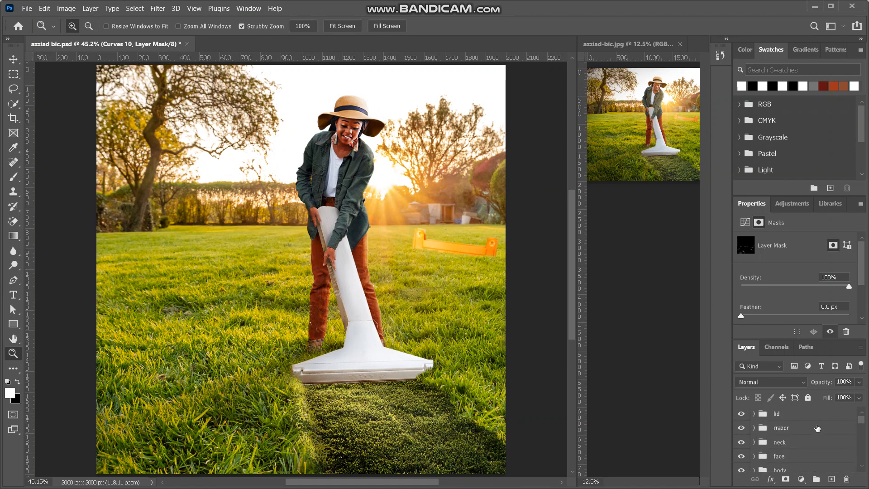
pyautogui.click(789, 413)
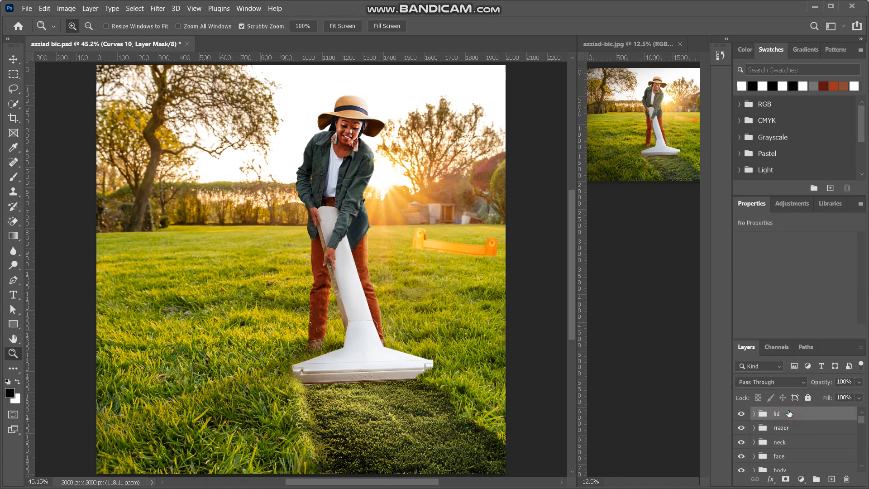
pyautogui.click(832, 479)
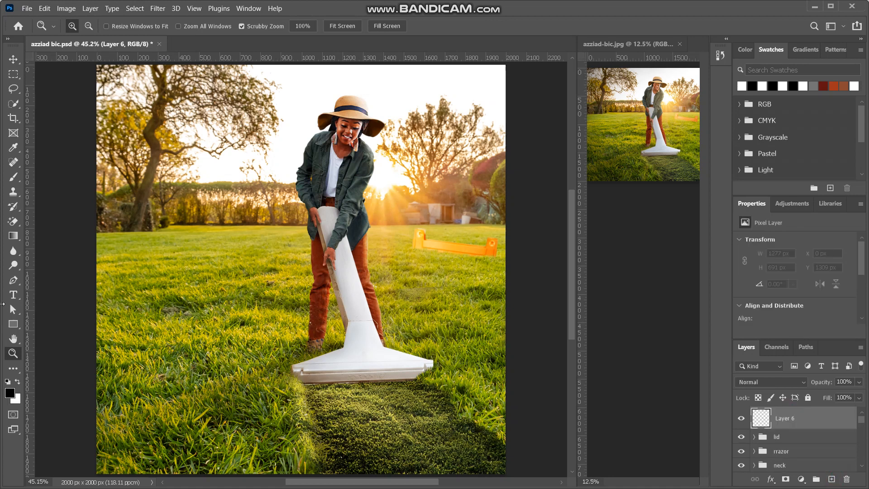
pyautogui.click(14, 180)
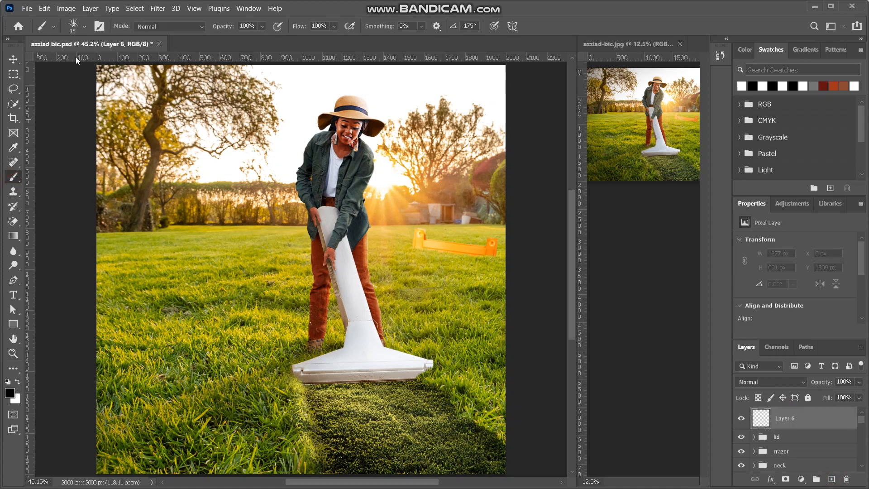
pyautogui.click(75, 30)
pyautogui.click(81, 130)
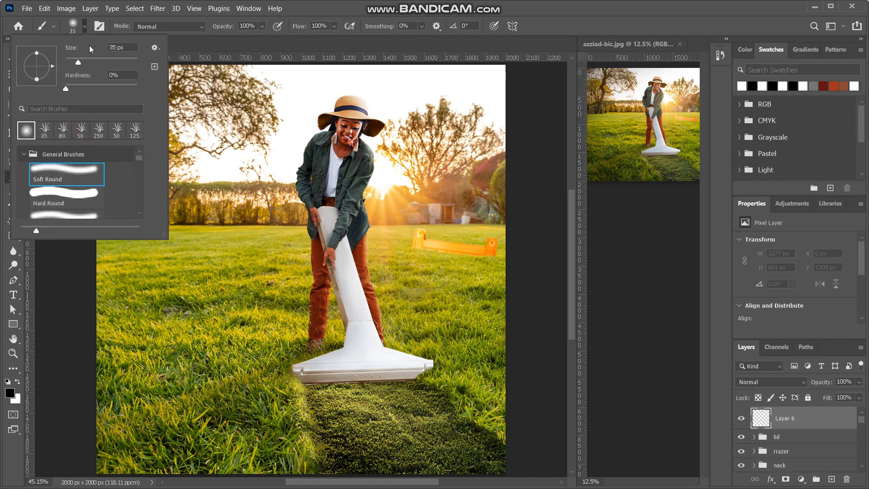
pyautogui.click(75, 27)
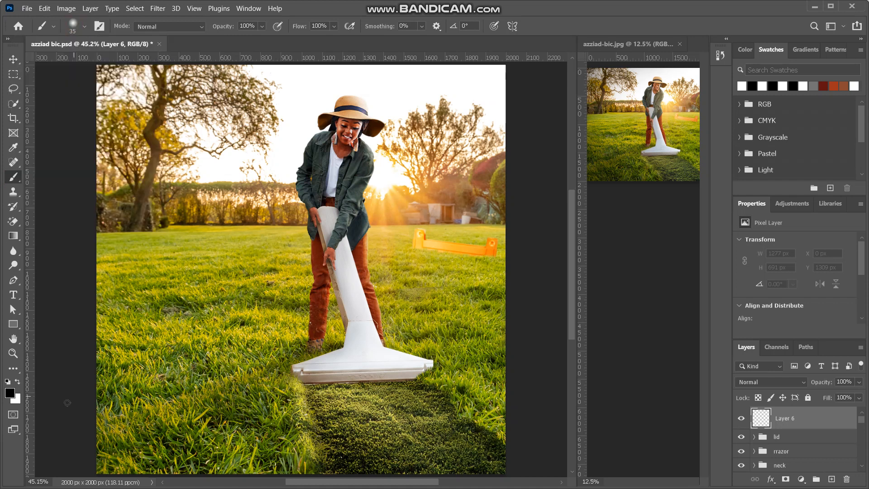
# Set the foreground colour to a bright, fully saturated golden yellow.
pyautogui.click(11, 395)
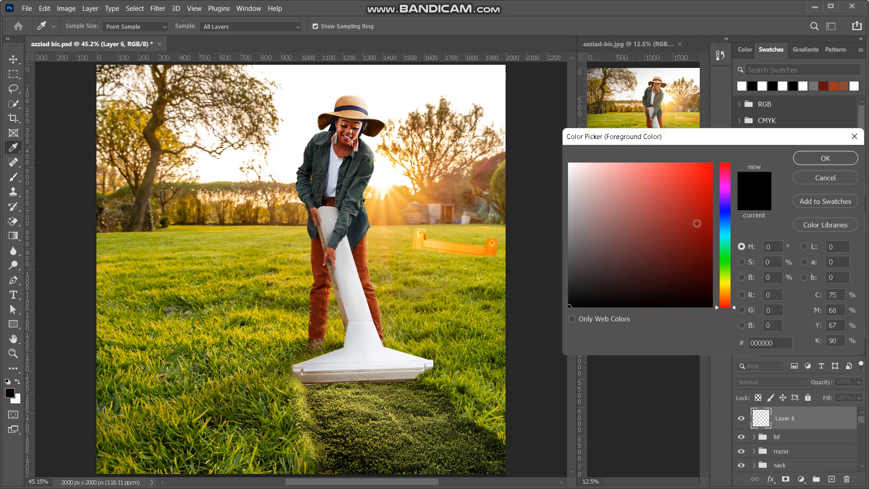
pyautogui.moveTo(716, 306)
pyautogui.mouseDown()
pyautogui.moveTo(710, 222)
pyautogui.moveTo(720, 161)
pyautogui.mouseUp()
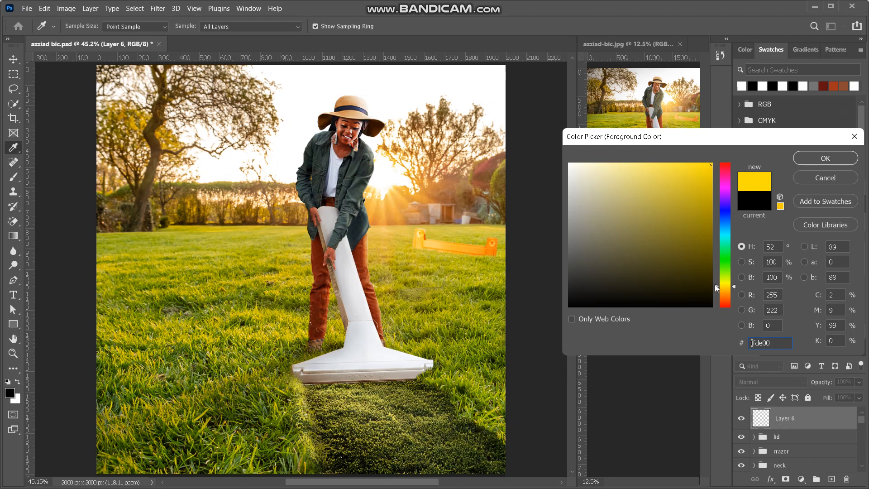
pyautogui.moveTo(716, 288); pyautogui.dragTo(716, 289)
pyautogui.click(825, 158)
# Enlarge the soft brush to 800 px and dab a yellow glow over the sun beside the woman.
pyautogui.press('b')
pyautogui.hscroll(3, 357, 176)
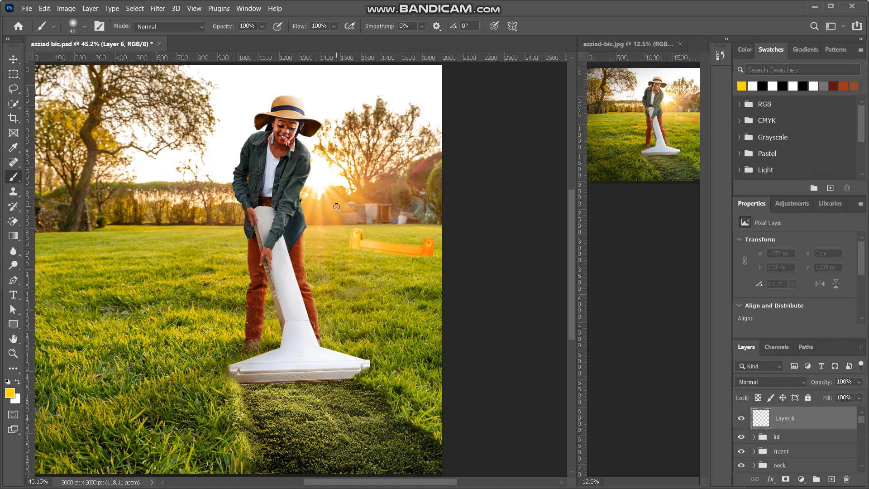
pyautogui.press(']')
pyautogui.press(']')
pyautogui.press(']')
pyautogui.press(']')
pyautogui.press(']')
pyautogui.press(']')
pyautogui.press(']')
pyautogui.press(']')
pyautogui.press(']')
pyautogui.press(']')
pyautogui.press(']')
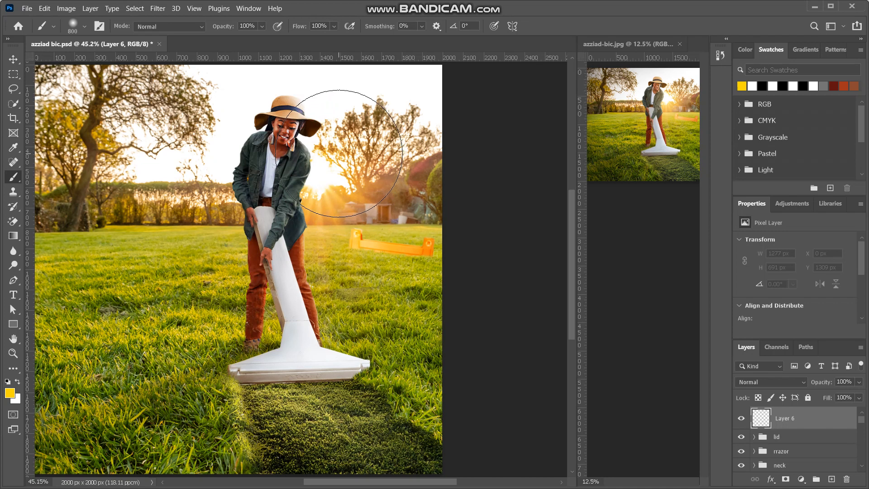
pyautogui.click(323, 167)
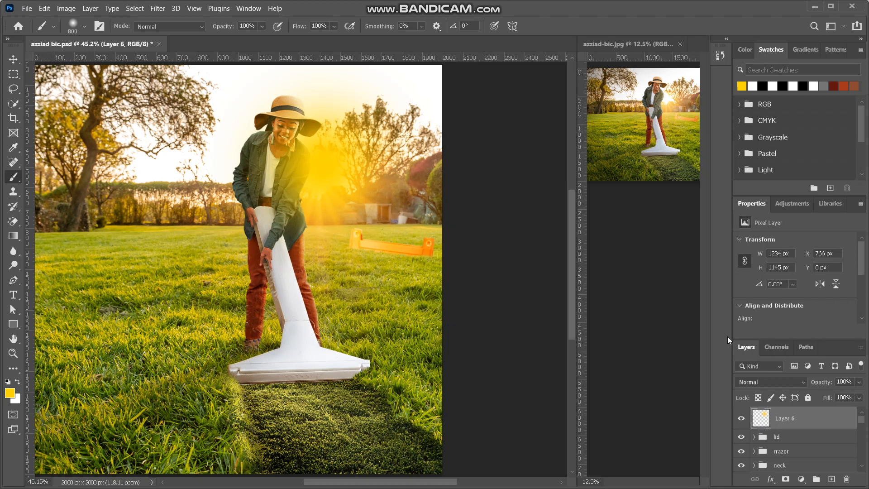
# Set the yellow glow layer's blend mode to Screen and its opacity to 60%.
pyautogui.click(802, 384)
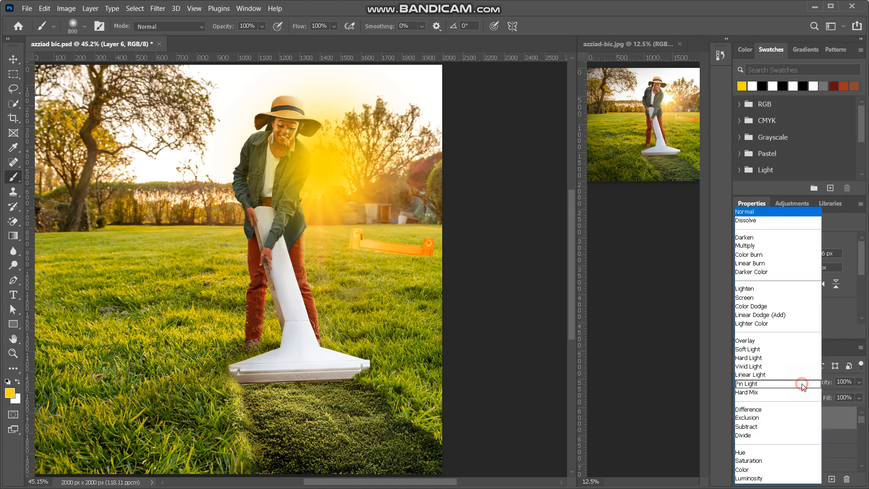
pyautogui.click(764, 298)
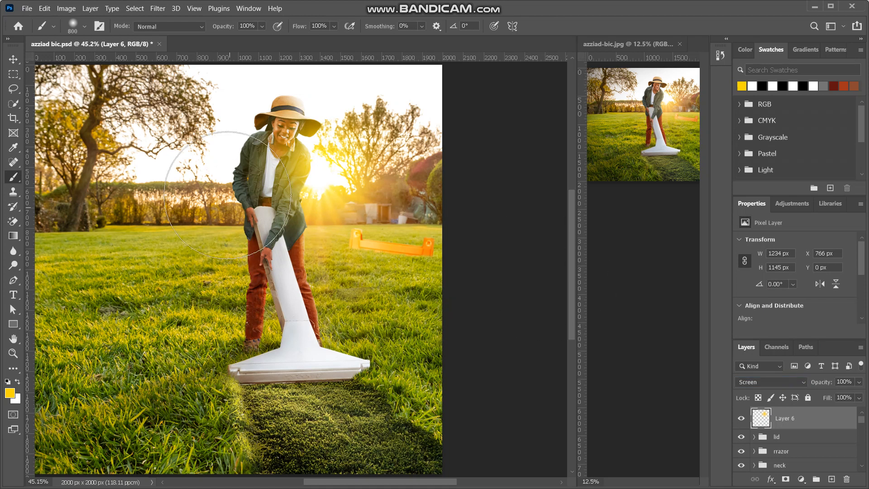
pyautogui.hotkey('ctrl', '+')
pyautogui.hotkey('ctrl', '+')
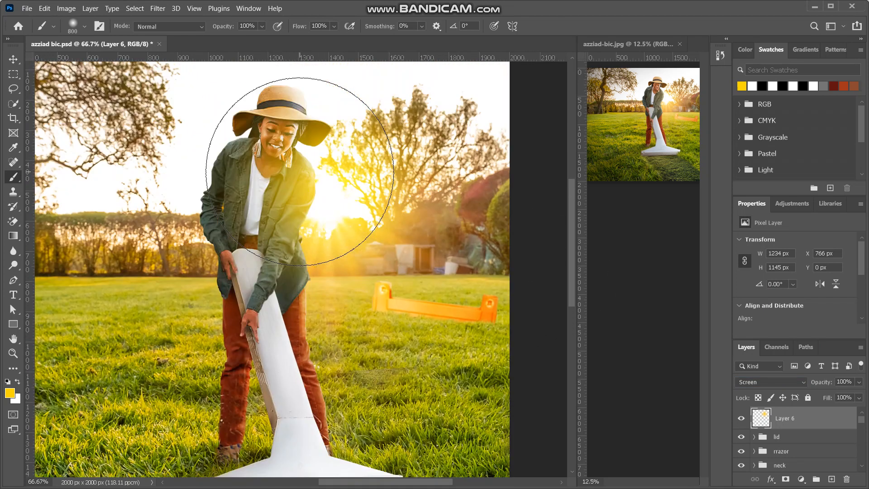
pyautogui.scroll(1, 298, 164)
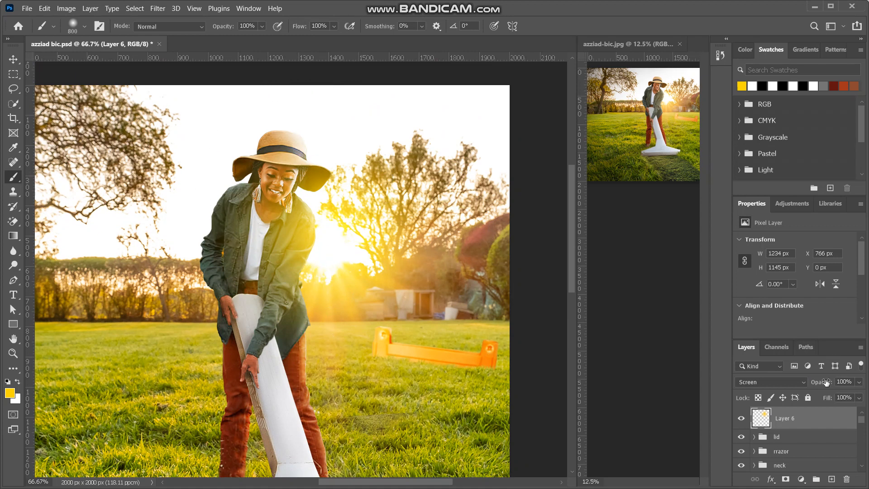
pyautogui.moveTo(824, 383); pyautogui.dragTo(808, 388)
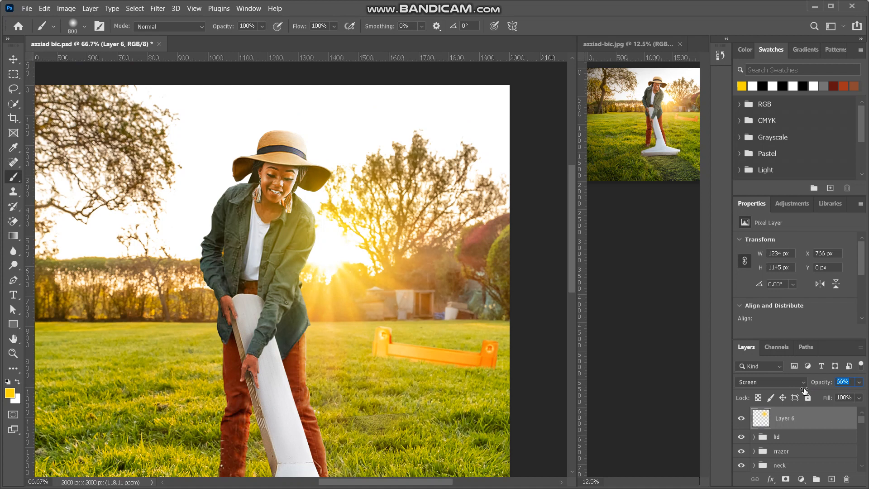
pyautogui.moveTo(802, 391); pyautogui.dragTo(801, 389)
pyautogui.hotkey('ctrl', '-')
pyautogui.hotkey('ctrl', '-')
pyautogui.hotkey('ctrl', '+')
pyautogui.hotkey('ctrl', '+')
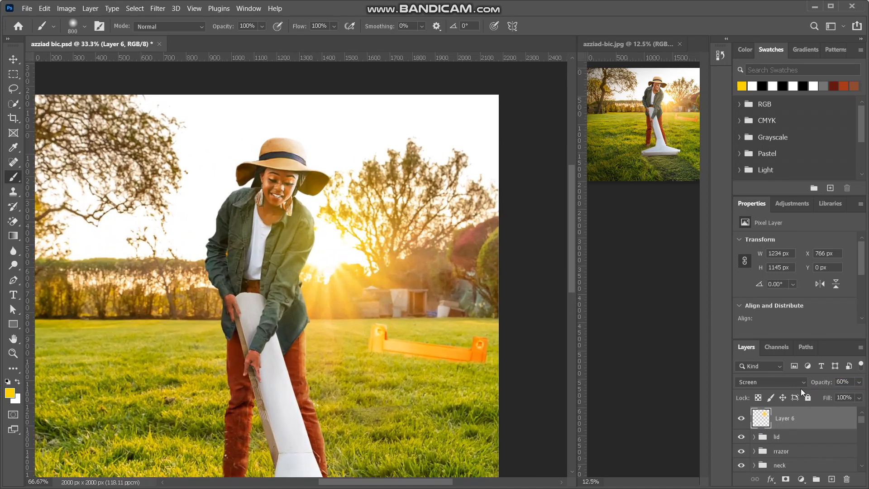
# Move the yellow glow up and slightly left to X 754 px, Y -123 px and check it against the whole picture.
pyautogui.click(14, 64)
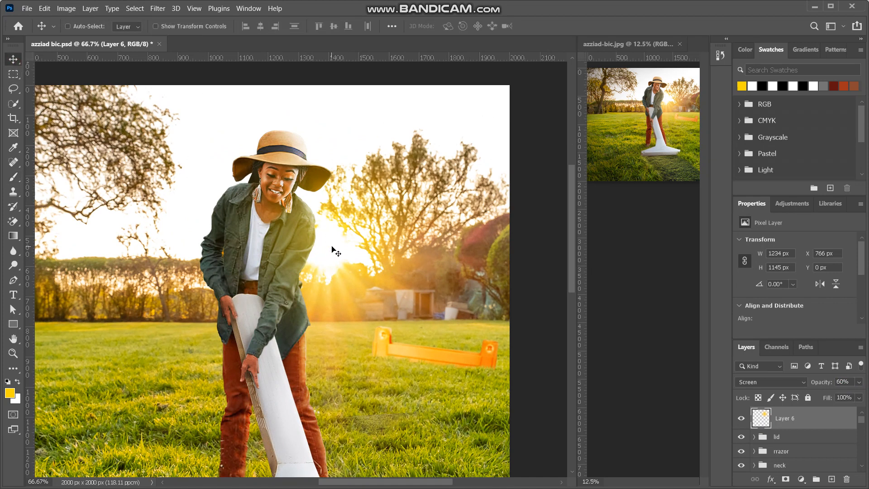
pyautogui.hotkey('ctrl', 't')
pyautogui.moveTo(317, 232)
pyautogui.mouseDown()
pyautogui.moveTo(321, 210)
pyautogui.moveTo(334, 218)
pyautogui.moveTo(333, 240)
pyautogui.moveTo(329, 229)
pyautogui.mouseUp()
pyautogui.press('Return')
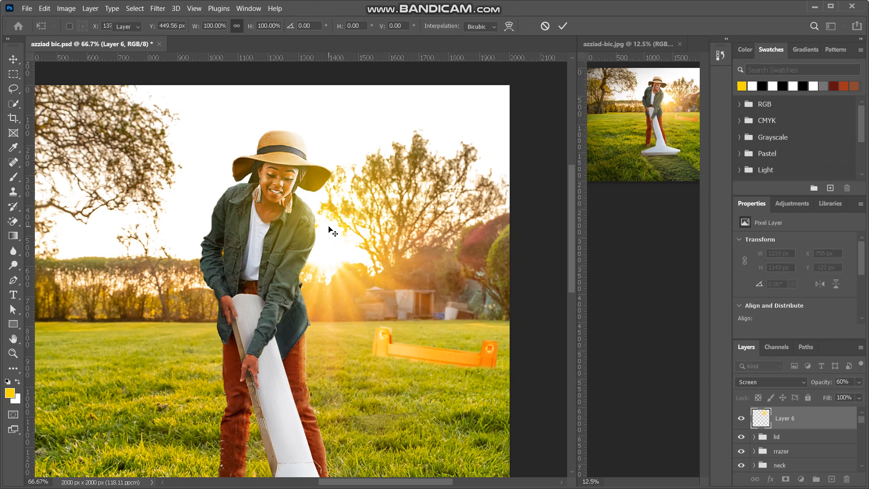
pyautogui.hotkey('ctrl', '-')
pyautogui.hotkey('ctrl', '-')
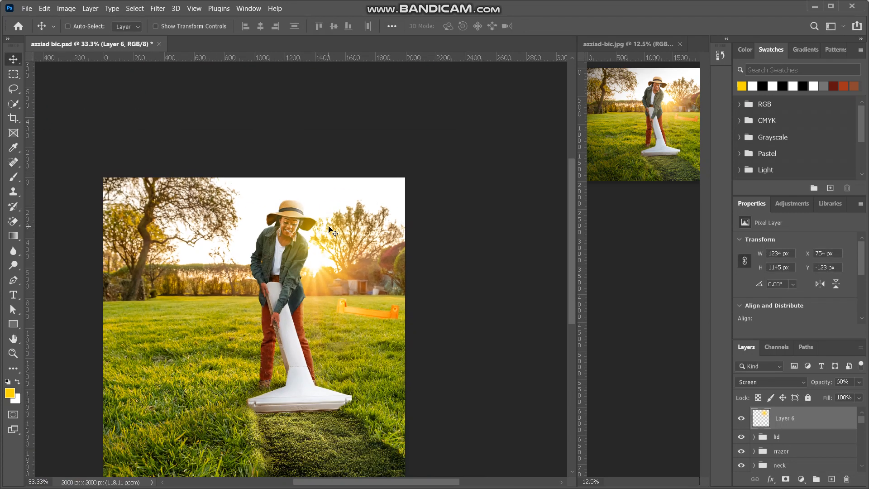
pyautogui.hotkey('ctrl', '-')
pyautogui.hotkey('ctrl', '+')
pyautogui.hotkey('ctrl', '+')
pyautogui.hotkey('ctrl', '+')
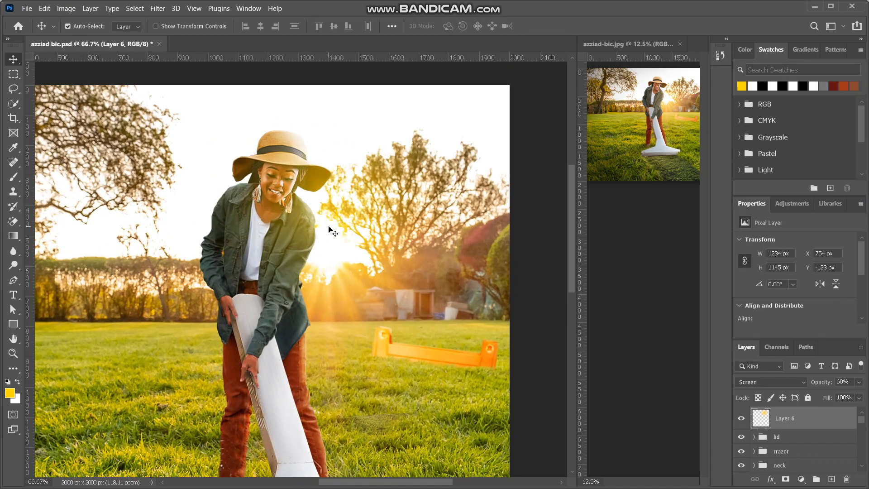
# Add a layer mask to the glow layer and set the soft brush to black, 4% flow and 250 px.
pyautogui.click(786, 481)
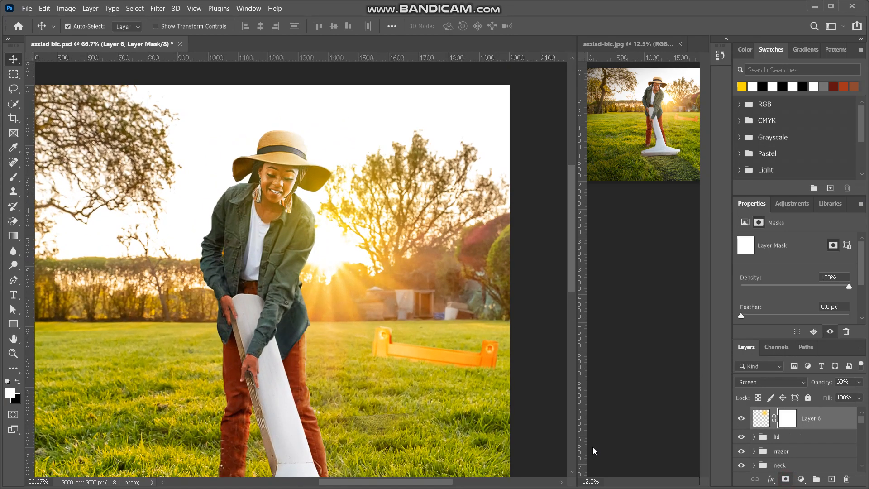
pyautogui.click(13, 179)
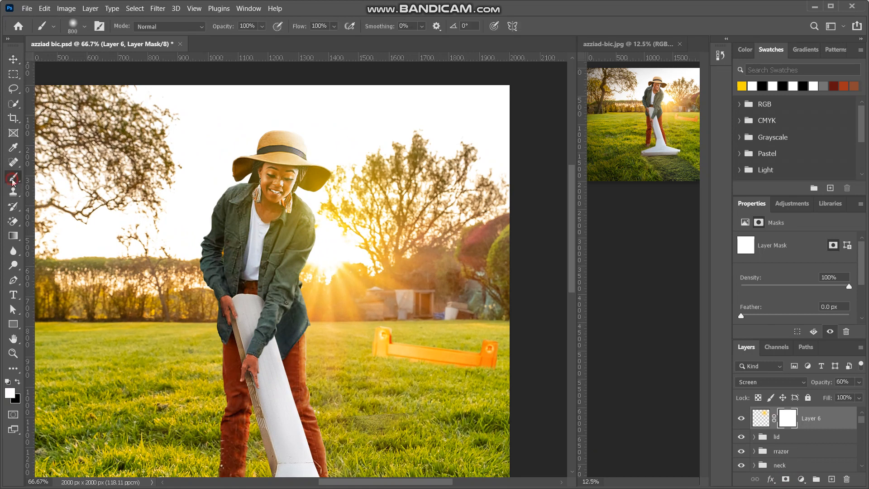
pyautogui.moveTo(277, 30); pyautogui.dragTo(206, 30)
pyautogui.press('x')
pyautogui.press('[')
pyautogui.press('[')
pyautogui.press('[')
pyautogui.press('[')
pyautogui.press('[')
pyautogui.press('[')
# Paint black on the glow layer's mask to reduce the yellow haze over the woman's face and hat.
pyautogui.hotkey('ctrl', '+')
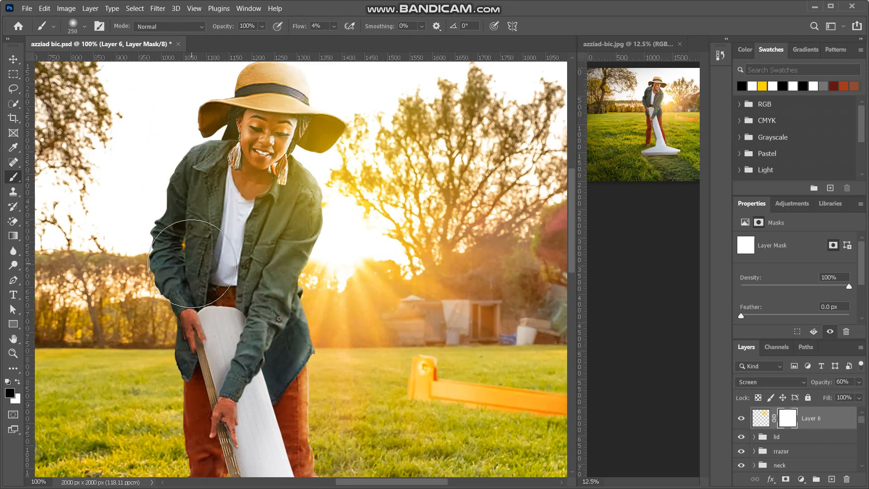
pyautogui.click(209, 146)
pyautogui.moveTo(236, 138)
pyautogui.mouseDown()
pyautogui.moveTo(211, 149)
pyautogui.moveTo(240, 137)
pyautogui.moveTo(213, 140)
pyautogui.moveTo(215, 129)
pyautogui.moveTo(197, 152)
pyautogui.moveTo(194, 170)
pyautogui.moveTo(212, 196)
pyautogui.moveTo(199, 186)
pyautogui.moveTo(194, 201)
pyautogui.moveTo(177, 168)
pyautogui.moveTo(227, 87)
pyautogui.moveTo(192, 113)
pyautogui.mouseUp()
pyautogui.hotkey('ctrl', '-')
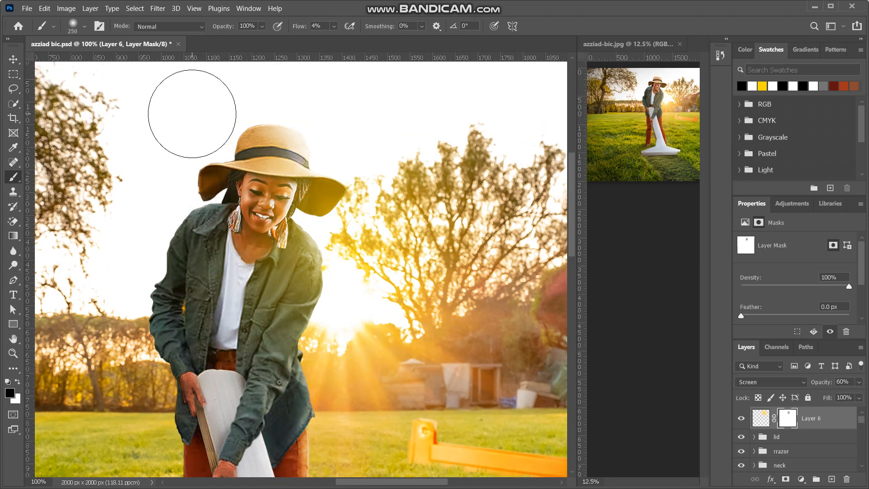
pyautogui.hotkey('ctrl', '-')
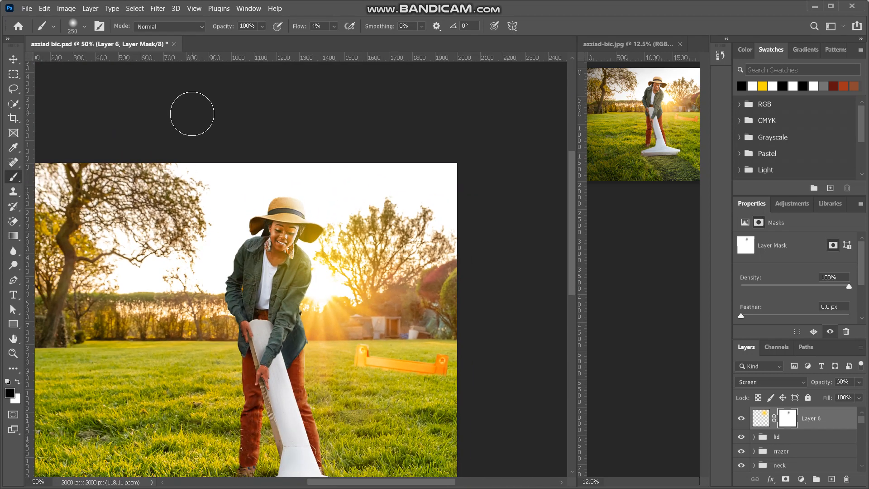
# Reduce the brush to 125 px and paint black on the mask to weaken the glow over the woman's face and torso.
pyautogui.hotkey('ctrl', '+')
pyautogui.hotkey('ctrl', '+')
pyautogui.press('[')
pyautogui.press('[')
pyautogui.press('[')
pyautogui.press('[')
pyautogui.moveTo(239, 225)
pyautogui.mouseDown()
pyautogui.moveTo(248, 197)
pyautogui.moveTo(239, 208)
pyautogui.moveTo(262, 197)
pyautogui.moveTo(218, 257)
pyautogui.moveTo(214, 347)
pyautogui.moveTo(263, 279)
pyautogui.moveTo(226, 347)
pyautogui.mouseUp()
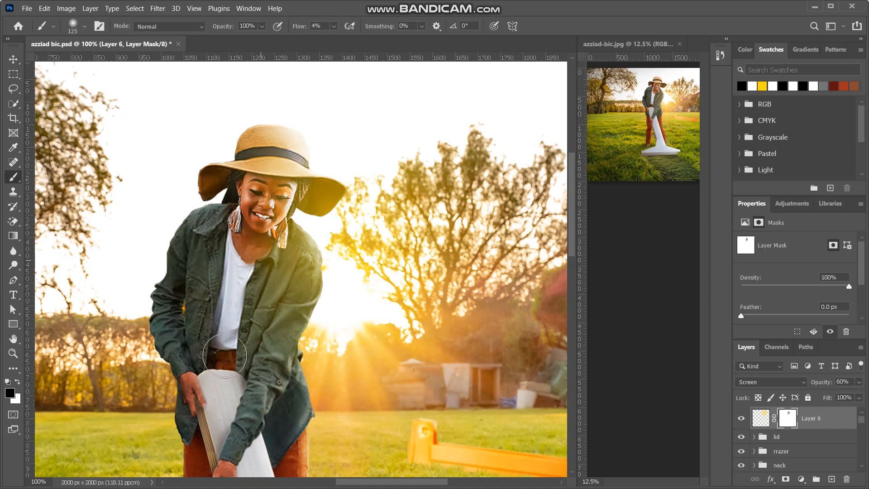
# Compare the masked glow around the woman at several magnifications and swap the painting colour to white.
pyautogui.hotkey('ctrl', '-')
pyautogui.hotkey('ctrl', '-')
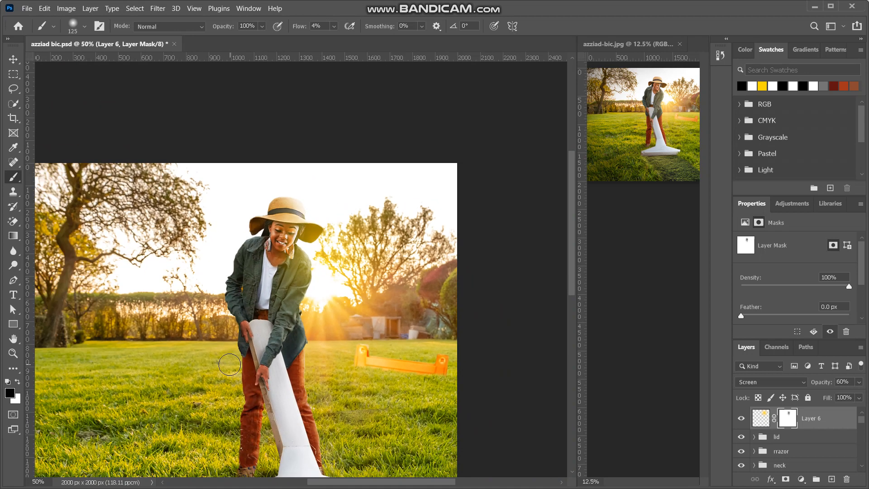
pyautogui.hotkey('ctrl', '+')
pyautogui.hotkey('ctrl', '-')
pyautogui.hotkey('ctrl', '-')
pyautogui.hotkey('ctrl', '+')
pyautogui.hotkey('ctrl', '+')
pyautogui.press('x')
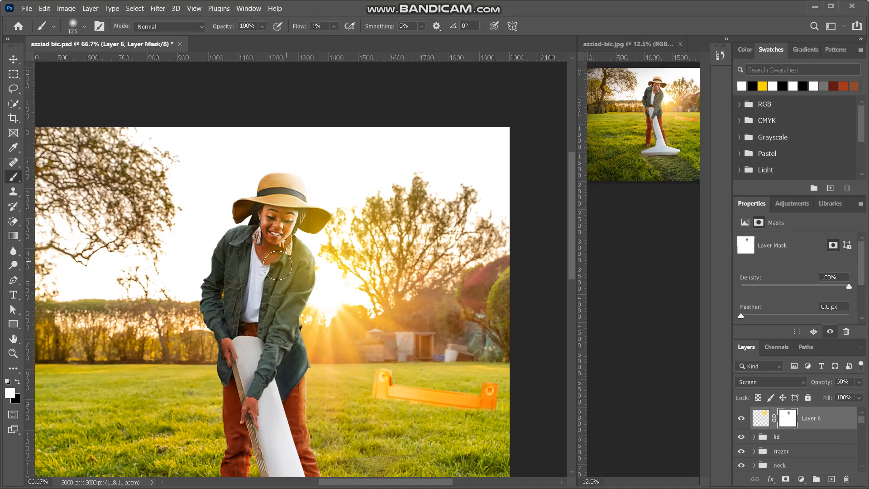
pyautogui.hotkey('ctrl', '-')
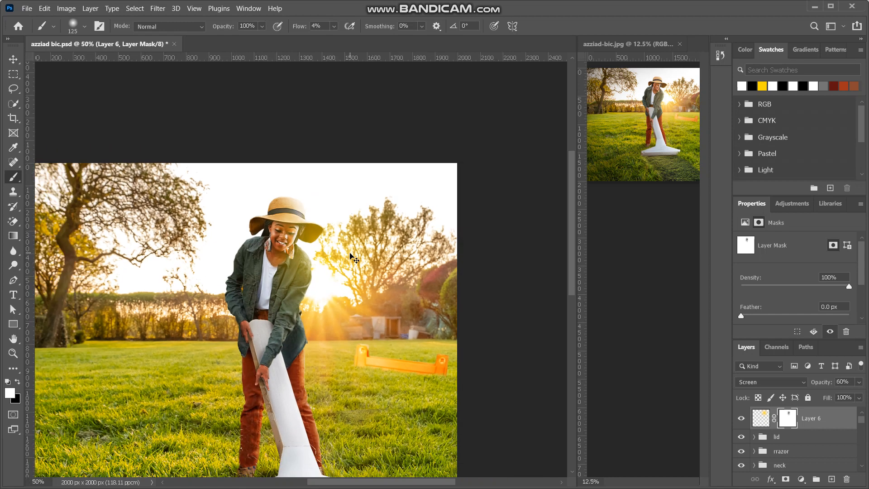
# Add a new layer above the glow layer, reset the painting colours to black and white, and enlarge the soft brush to 1100 px.
pyautogui.hotkey('ctrl', '-')
pyautogui.hotkey('ctrl', '-')
pyautogui.hotkey('ctrl', '0')
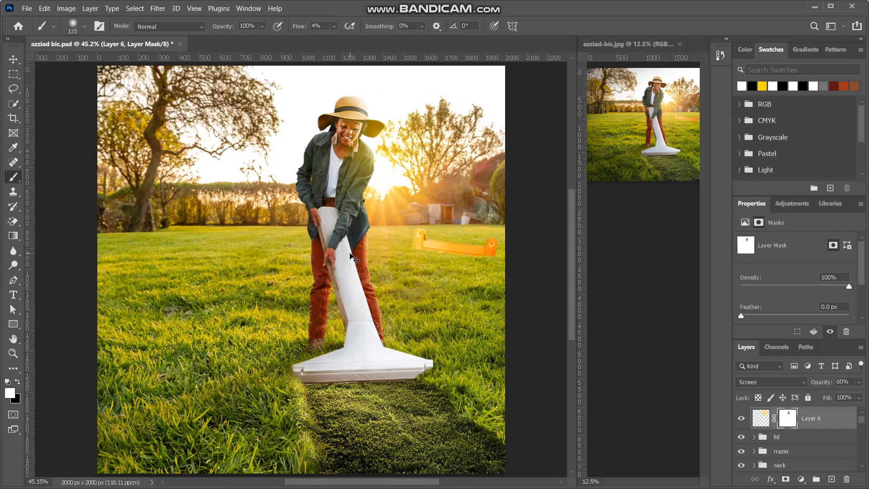
pyautogui.hotkey('ctrl', '-')
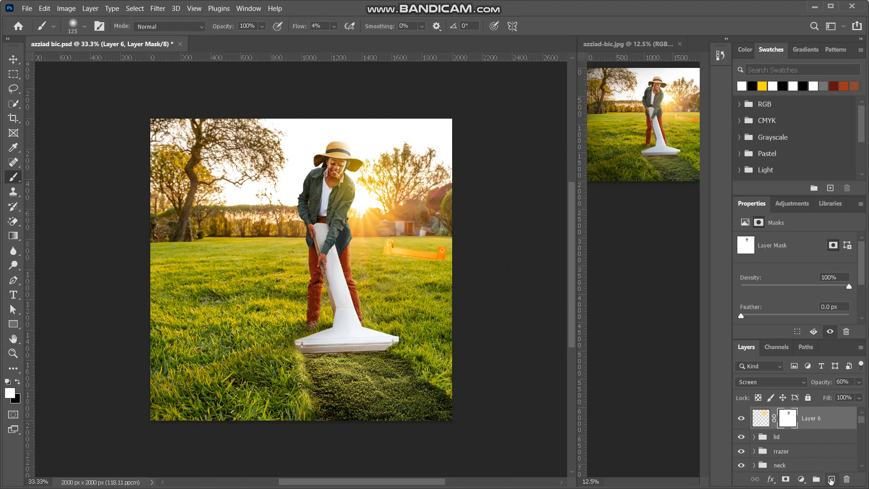
pyautogui.click(831, 479)
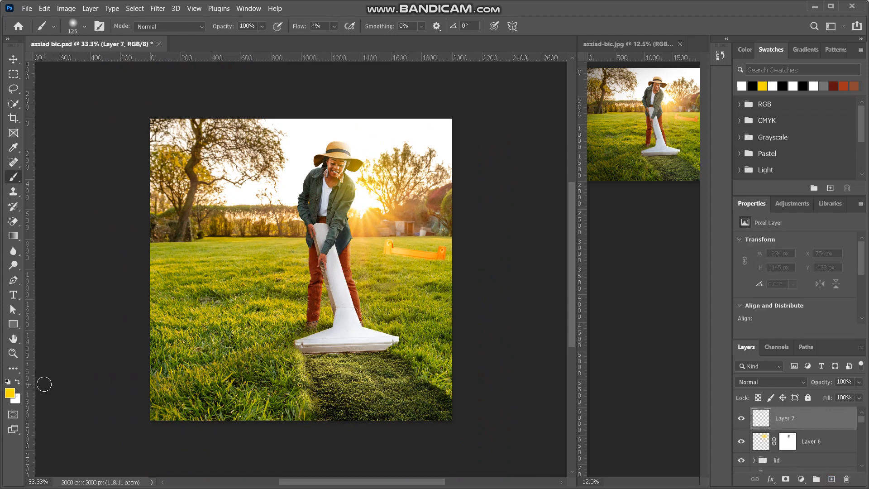
pyautogui.press('d')
pyautogui.press(']')
pyautogui.press(']')
pyautogui.press(']')
pyautogui.press(']')
pyautogui.press(']')
pyautogui.press(']')
pyautogui.press(']')
pyautogui.press(']')
pyautogui.press(']')
pyautogui.press(']')
pyautogui.press(']')
pyautogui.press(']')
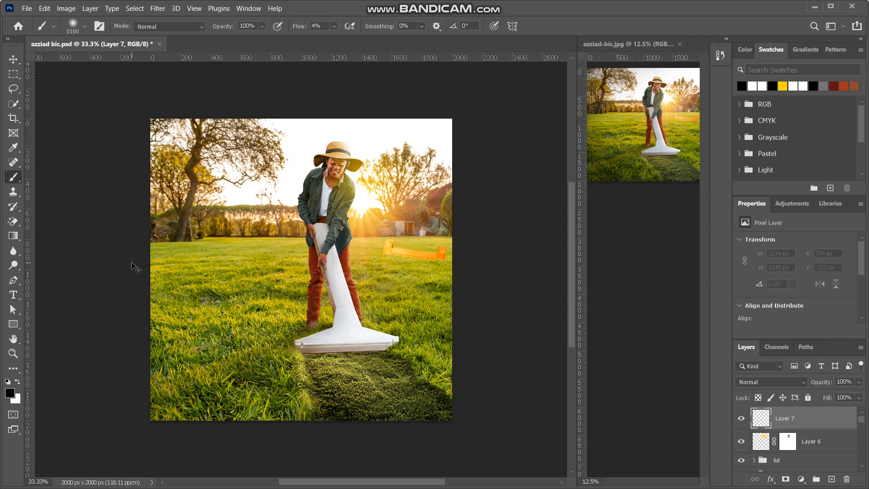
# Set the brush to 100% flow and 2100 px and paint a soft black vignette around the image's outer edges.
pyautogui.hotkey('ctrl', '-')
pyautogui.hotkey('ctrl', '-')
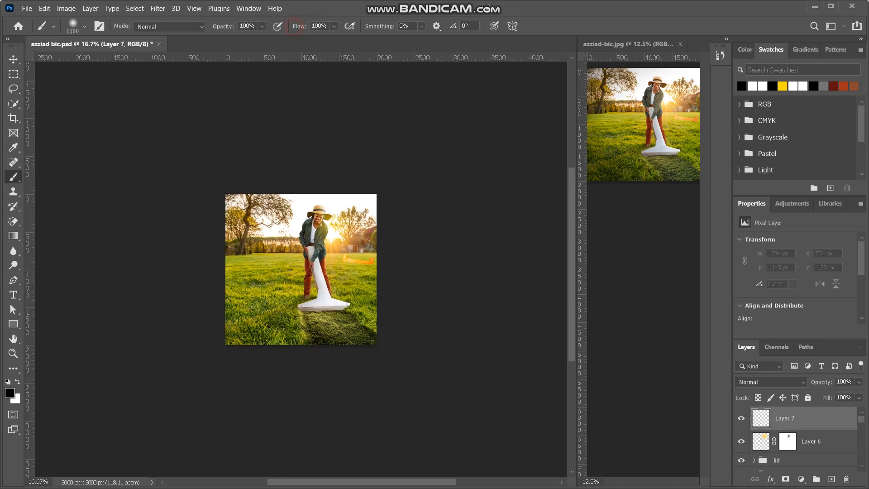
pyautogui.scroll(-2, 245, 376)
pyautogui.press(']')
pyautogui.press(']')
pyautogui.press(']')
pyautogui.press(']')
pyautogui.press(']')
pyautogui.press(']')
pyautogui.press(']')
pyautogui.press(']')
pyautogui.press(']')
pyautogui.press(']')
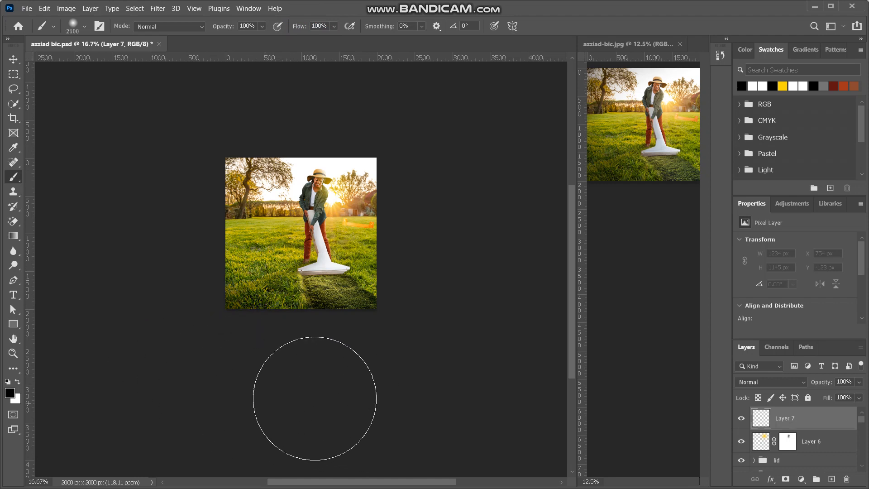
pyautogui.scroll(3, 138, 259)
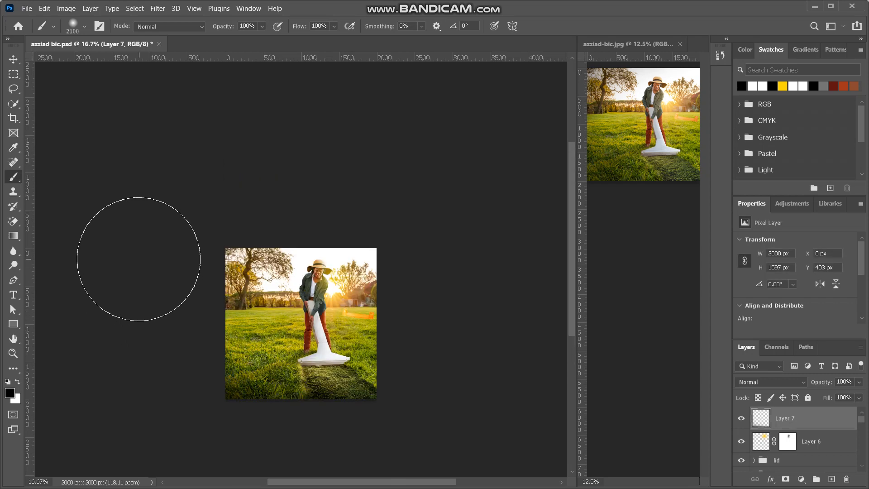
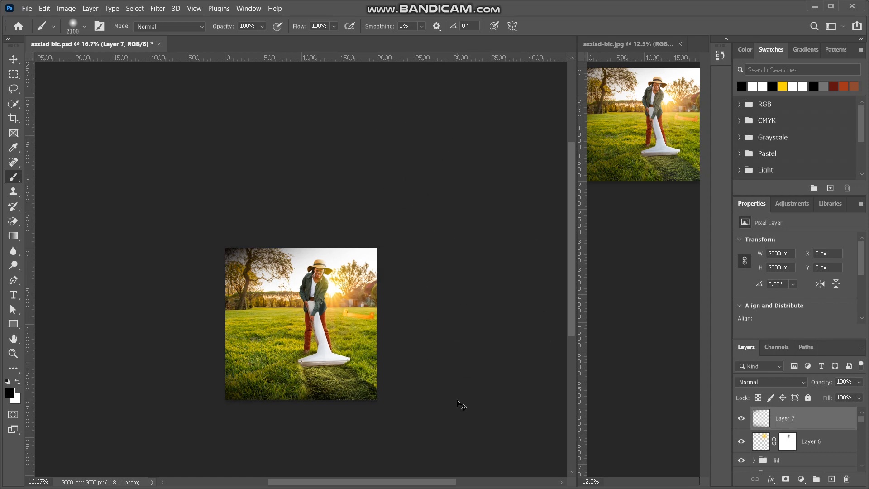
# Set the vignette layer's blend mode to Multiply and its opacity to 60%.
pyautogui.hotkey('ctrl', '0')
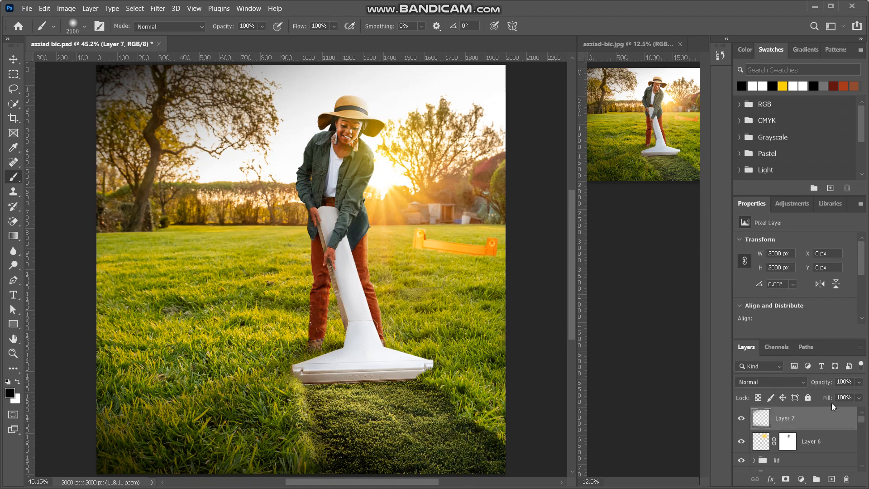
pyautogui.click(802, 382)
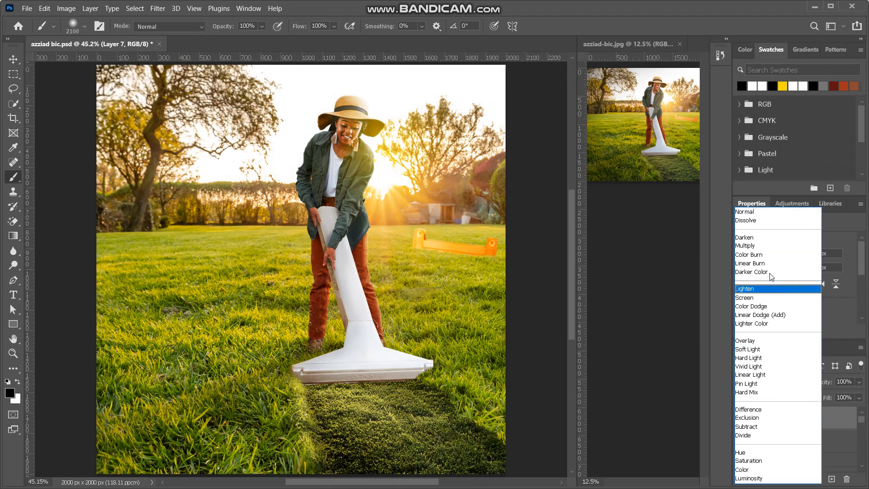
pyautogui.click(764, 246)
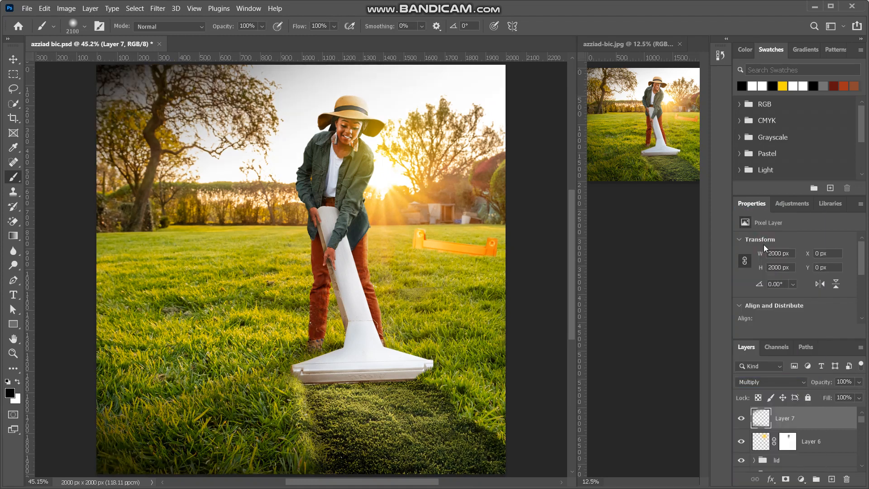
pyautogui.moveTo(822, 386); pyautogui.dragTo(719, 385)
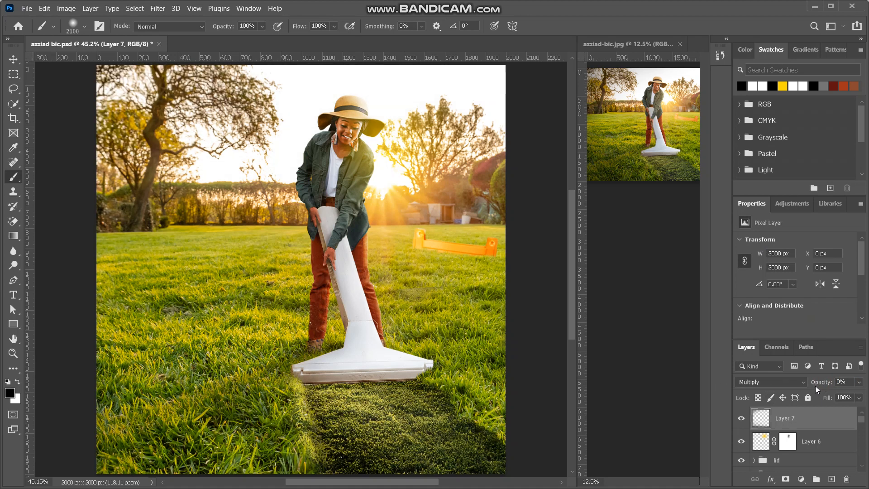
pyautogui.moveTo(819, 385); pyautogui.dragTo(826, 385)
pyautogui.write('60')
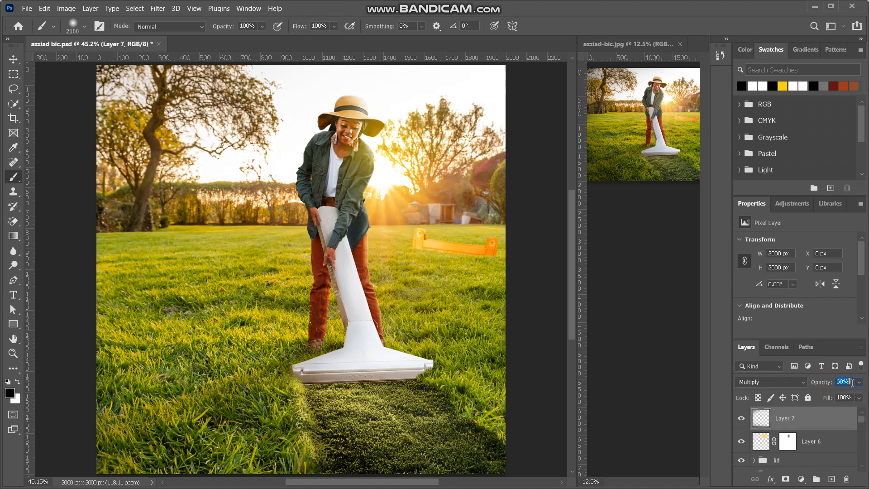
pyautogui.press('Return')
pyautogui.hotkey('ctrl', '-')
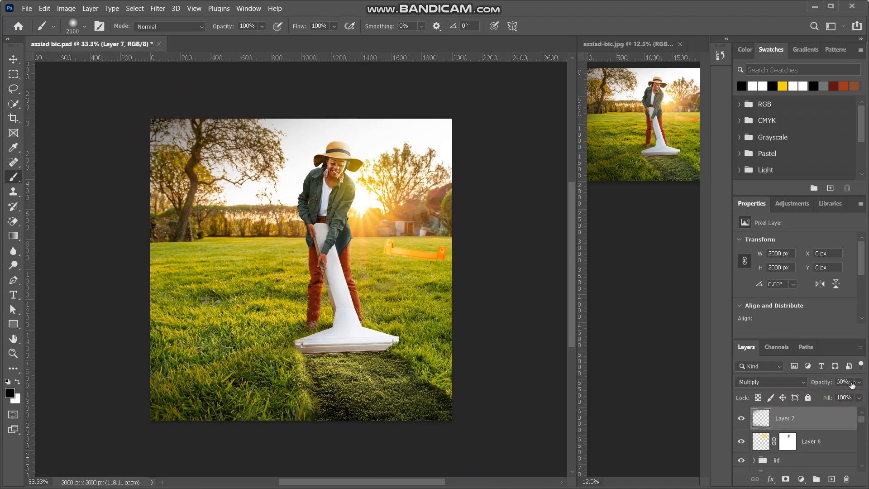
pyautogui.hotkey('ctrl', '0')
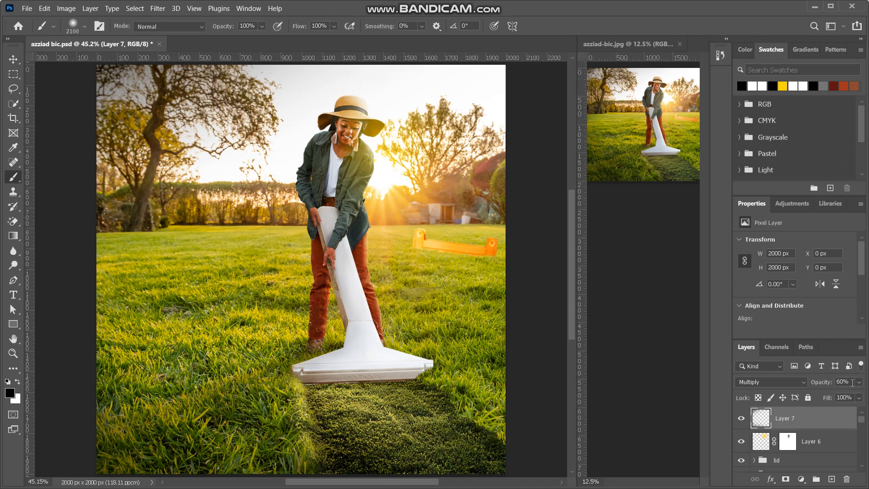
# Widen the azziad-bic.jpg reference view beside the composite and fit the reference image to it.
pyautogui.scroll(4, 616, 159)
pyautogui.press('v')
pyautogui.click(616, 159)
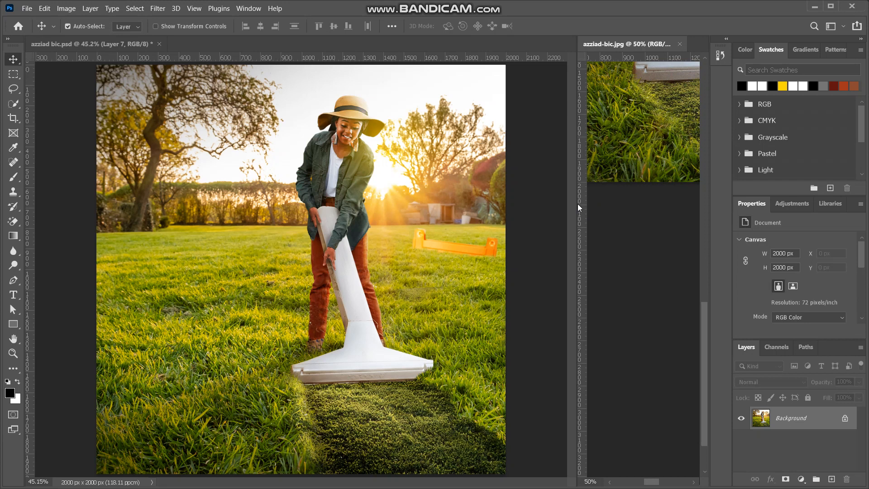
pyautogui.moveTo(577, 204); pyautogui.dragTo(349, 204)
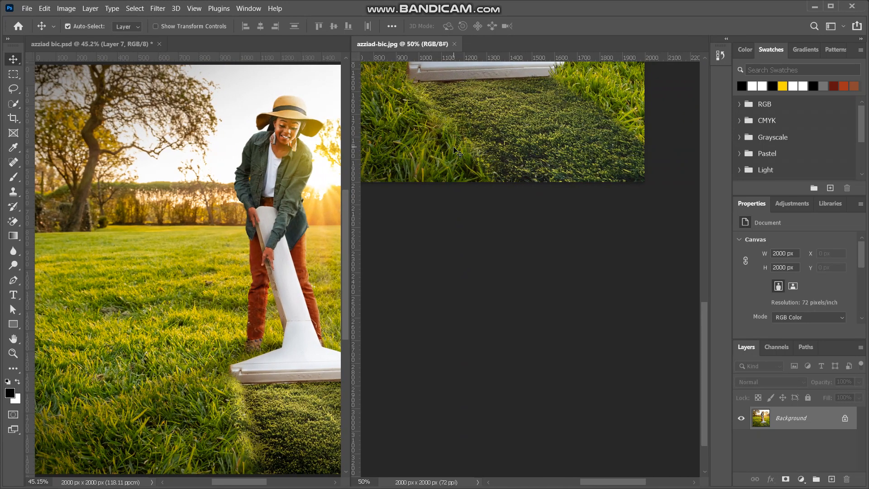
pyautogui.scroll(10, 454, 149)
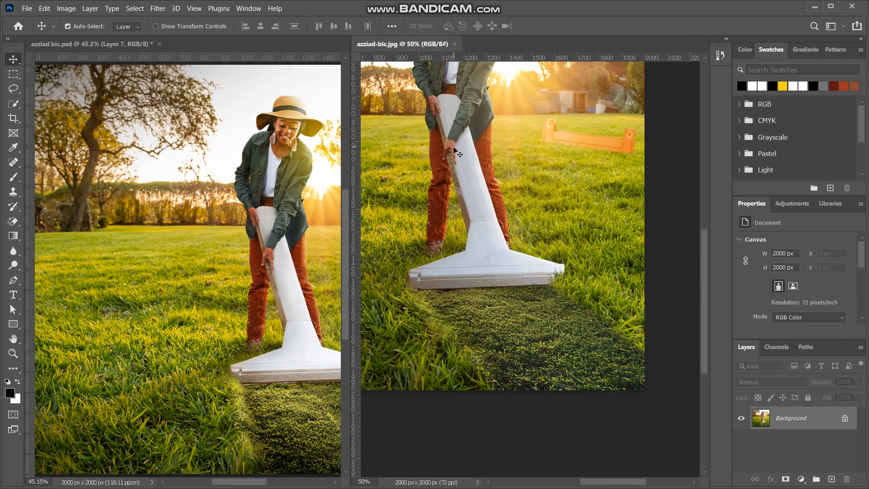
pyautogui.hotkey('ctrl', '0')
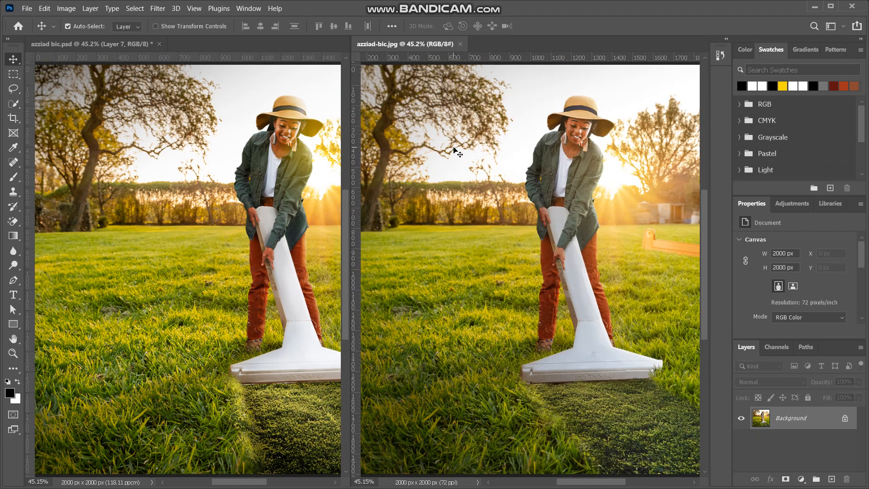
# Show the composite and the reference image side by side at 33.3% and compare their lighting, glow and vignette.
pyautogui.click(219, 183)
pyautogui.hscroll(2, 220, 187)
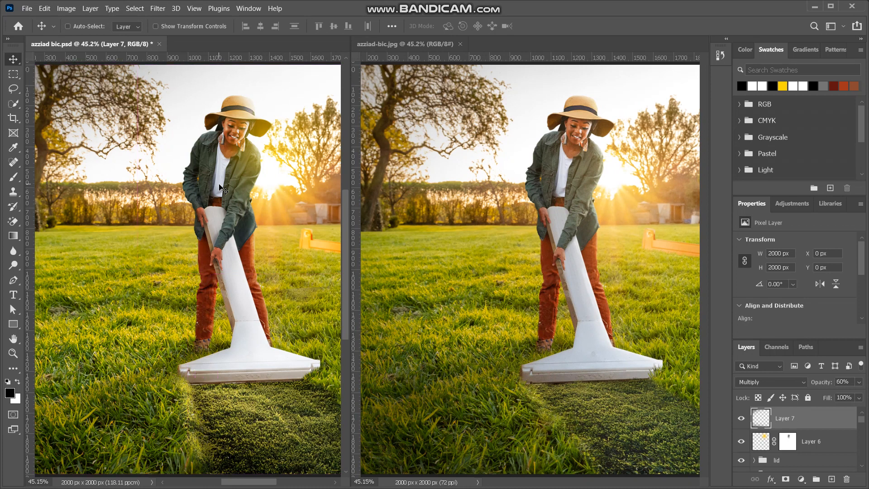
pyautogui.click(216, 299)
pyautogui.hotkey('ctrl', '-')
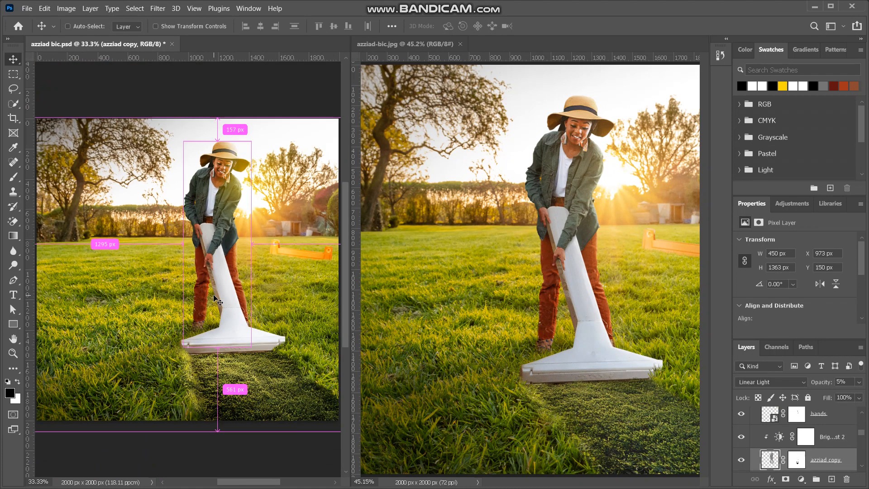
pyautogui.hotkey('ctrl', '-')
pyautogui.hotkey('ctrl', '+')
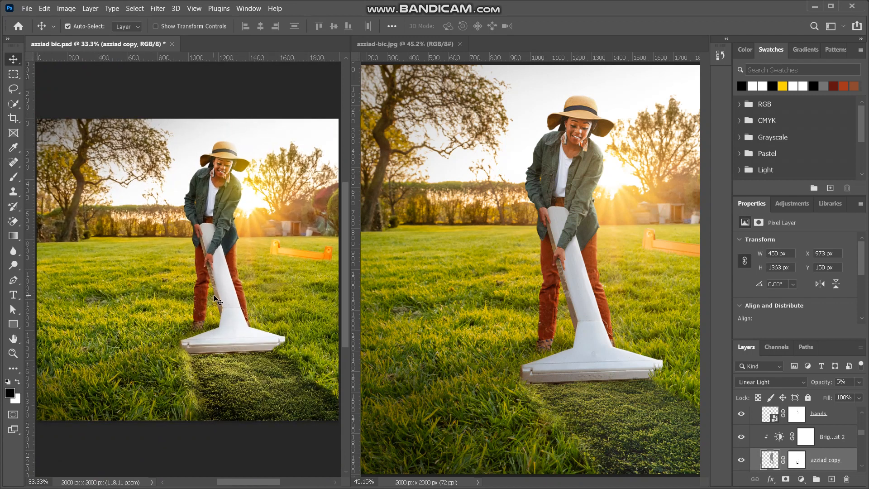
pyautogui.click(415, 250)
pyautogui.hotkey('ctrl', '-')
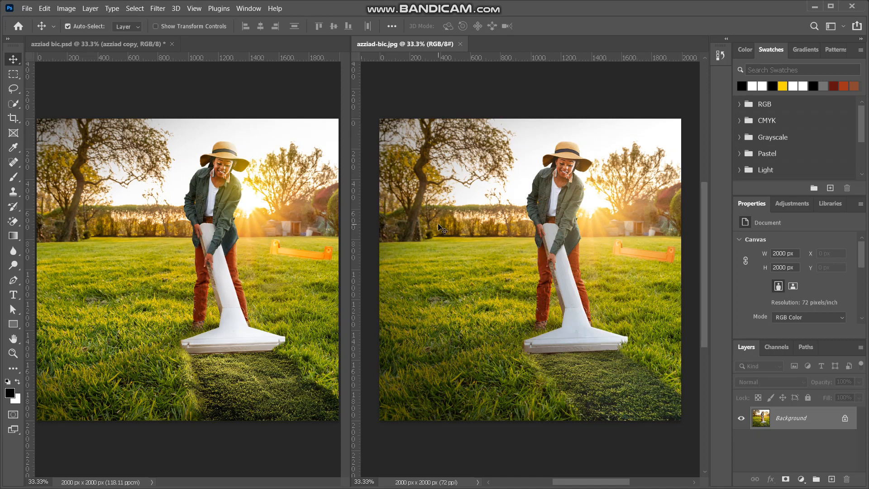
pyautogui.hscroll(-1, 438, 224)
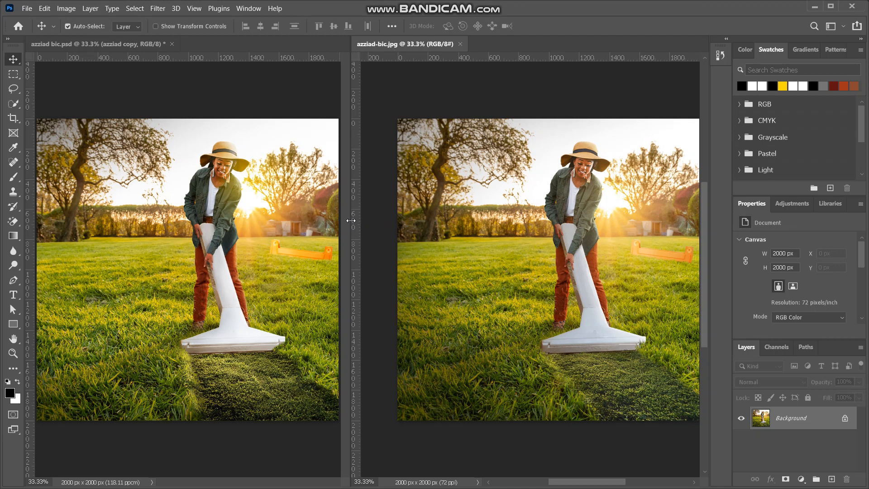
pyautogui.moveTo(351, 220); pyautogui.dragTo(371, 219)
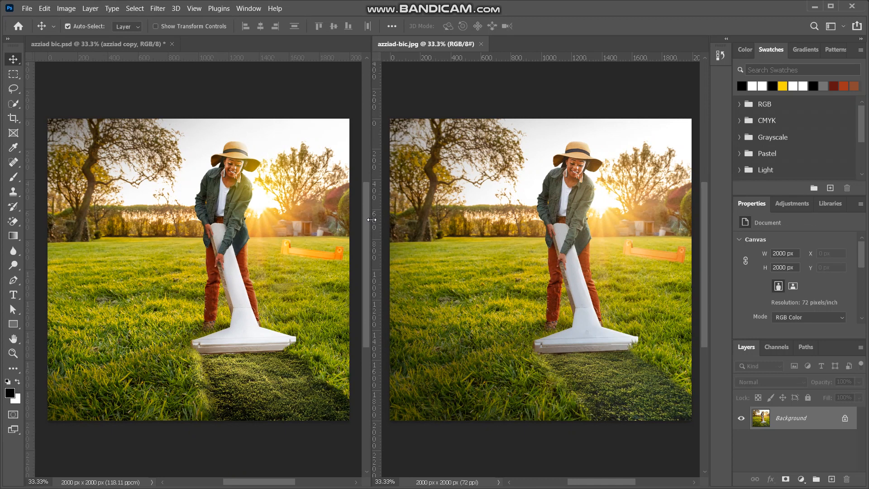